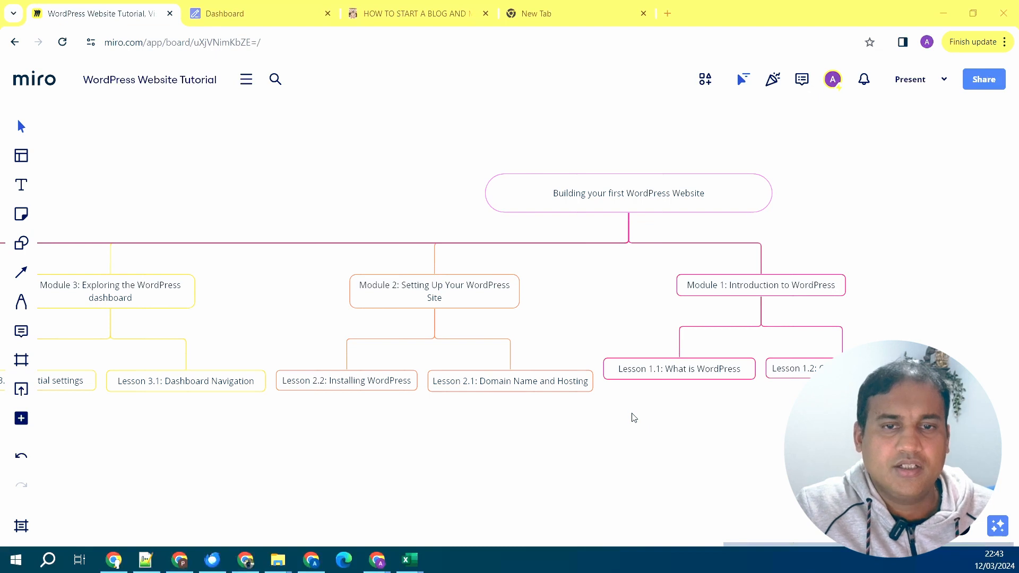
- Pan the course mind map from Module 3 through Modules 4, 5 and 6 to past Module 7
drag(631, 420, 752, 401)
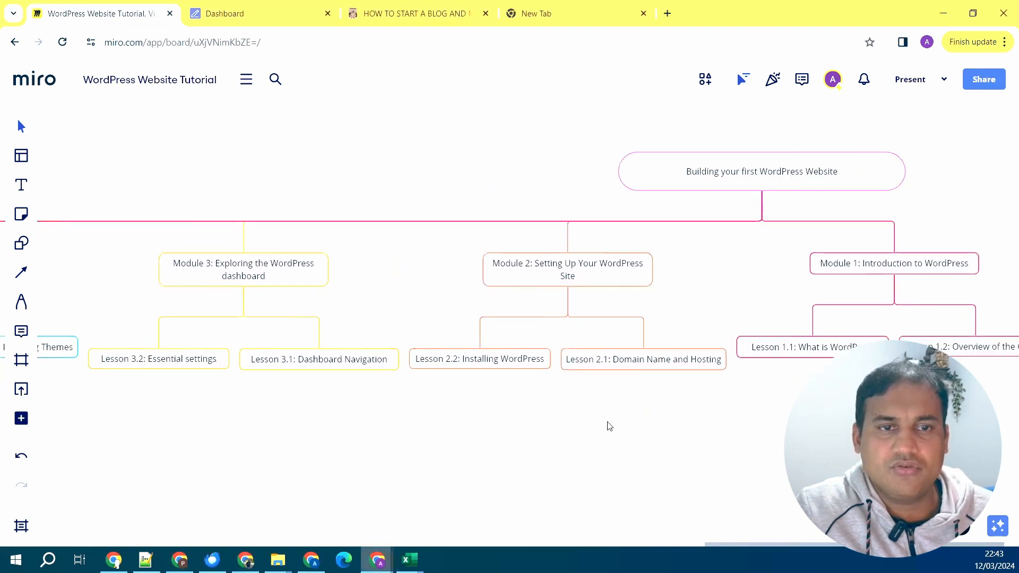
drag(607, 423, 762, 406)
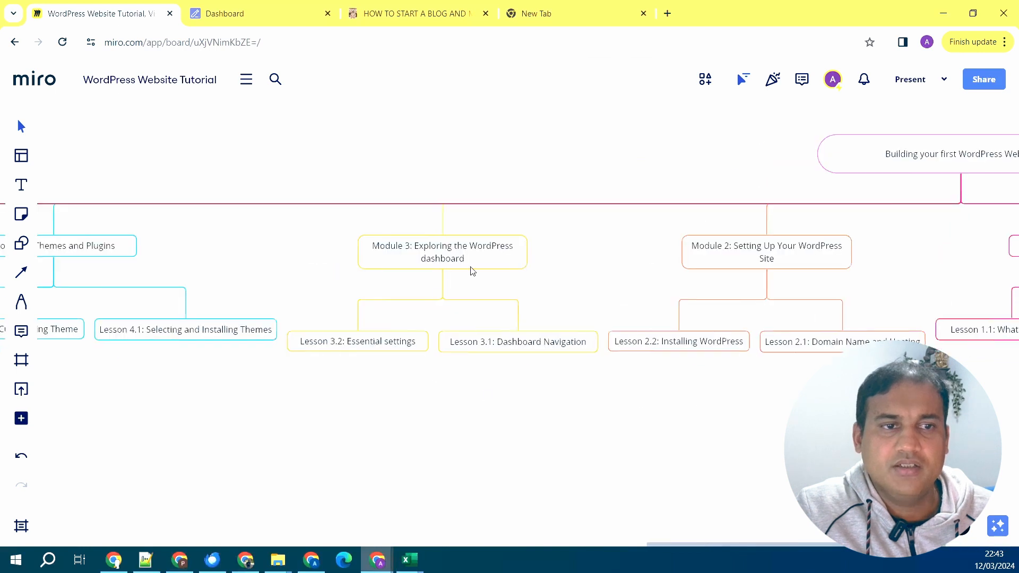
drag(460, 410, 754, 401)
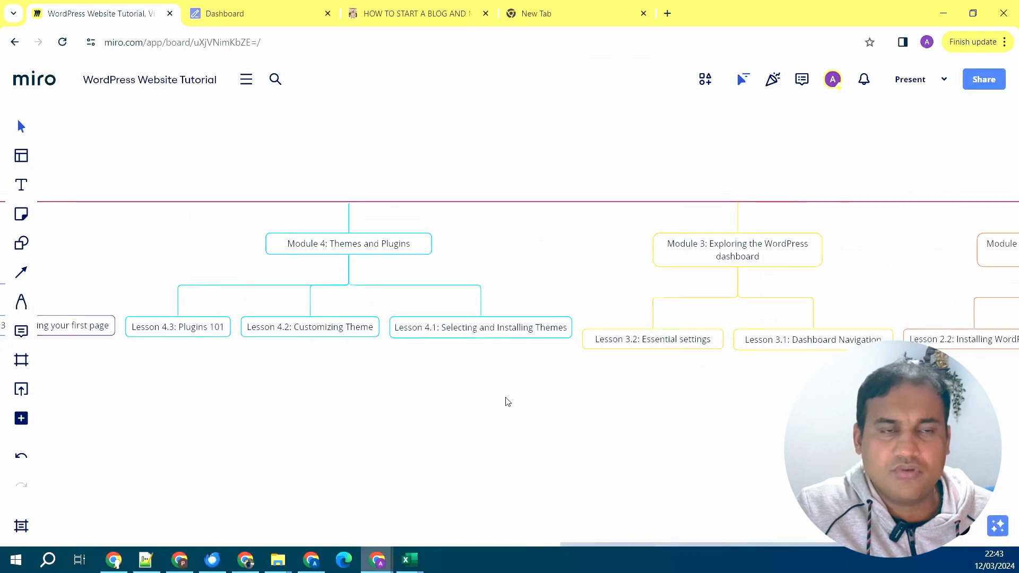
drag(507, 396, 708, 389)
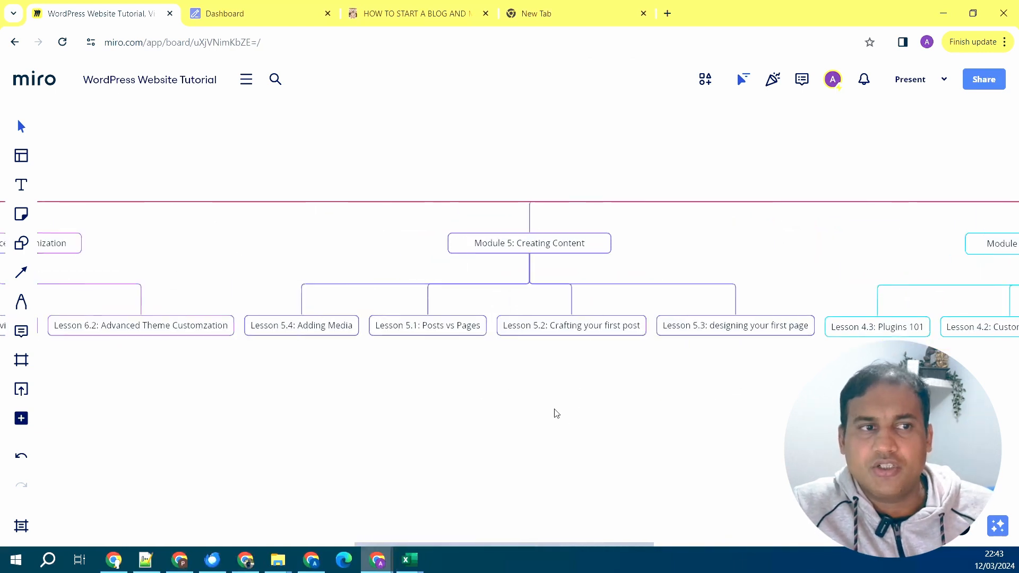
drag(548, 410, 671, 400)
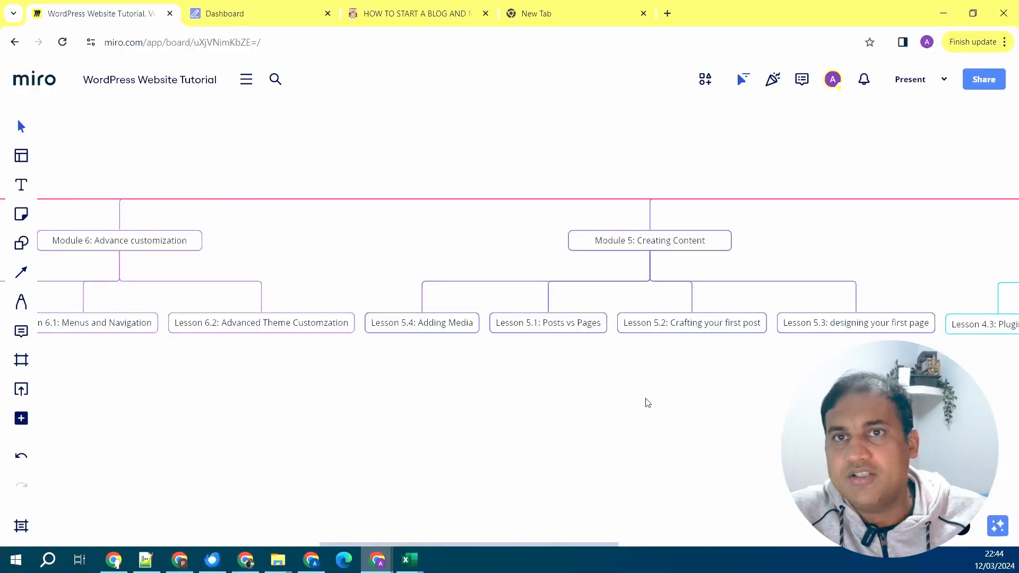
scroll(553, 394, left, 5)
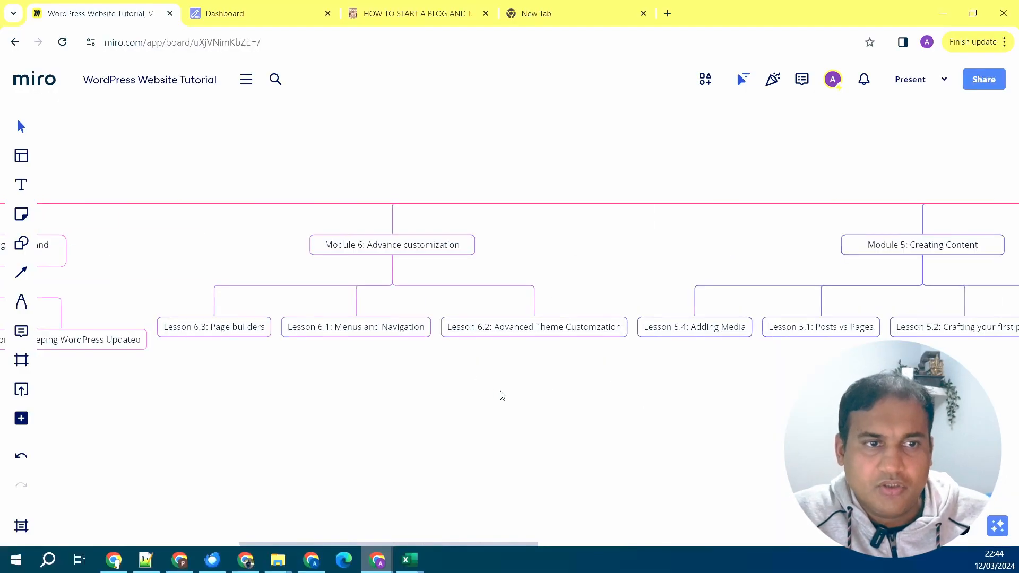
scroll(653, 399, left, 4)
scroll(530, 425, left, 4)
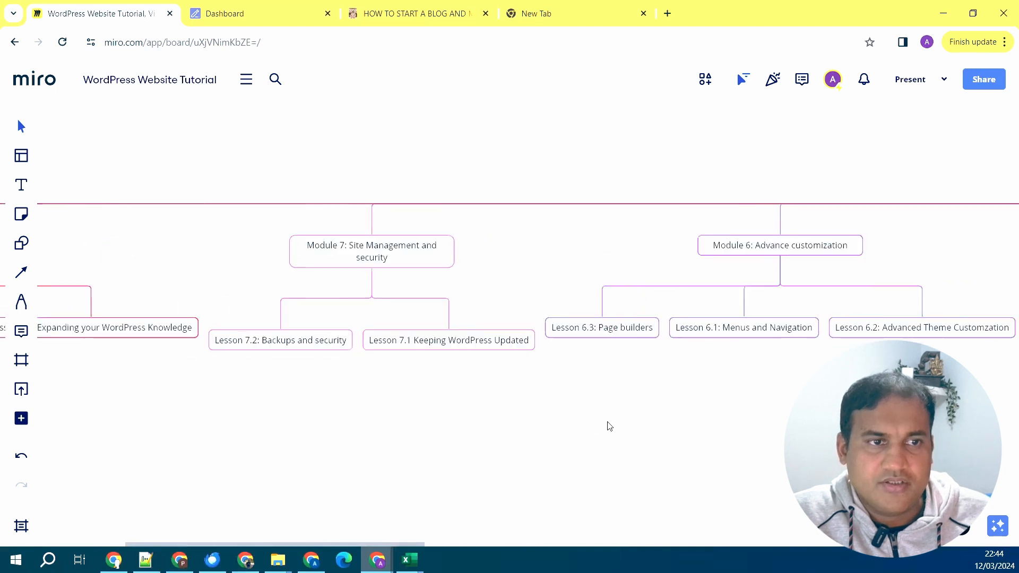
drag(479, 421, 747, 413)
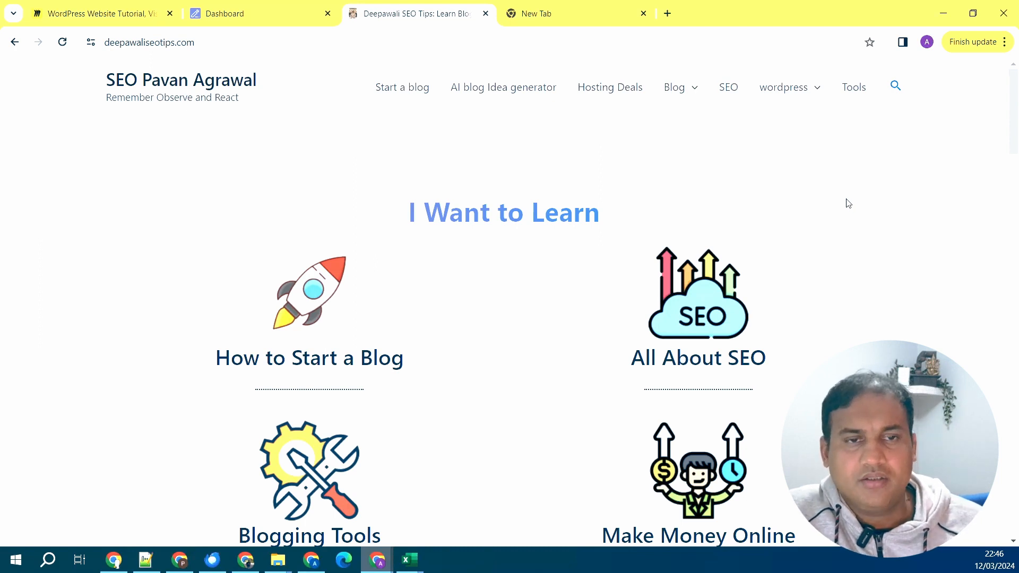
- Scroll down the Deepawali SEO Tips homepage through its recent posts and hosting deals, then back up
scroll(848, 204, down, 1)
scroll(848, 205, down, 7)
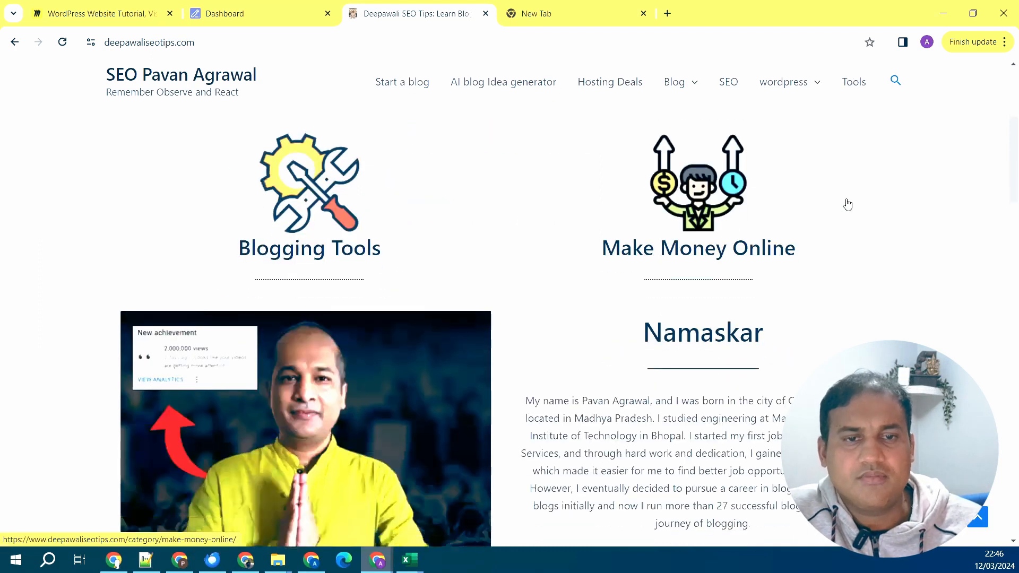
scroll(848, 204, down, 7)
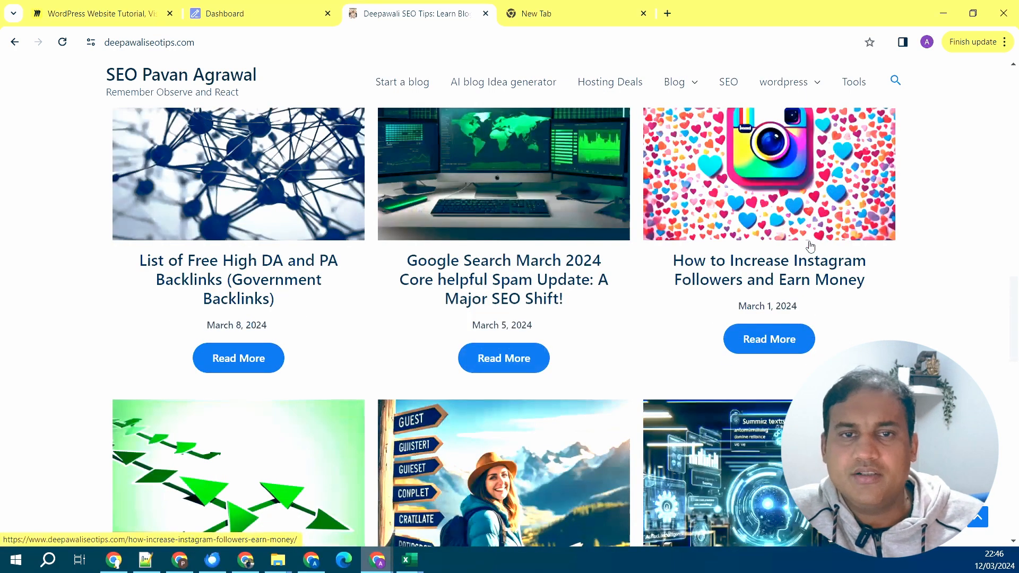
scroll(858, 303, down, 8)
scroll(860, 307, up, 8)
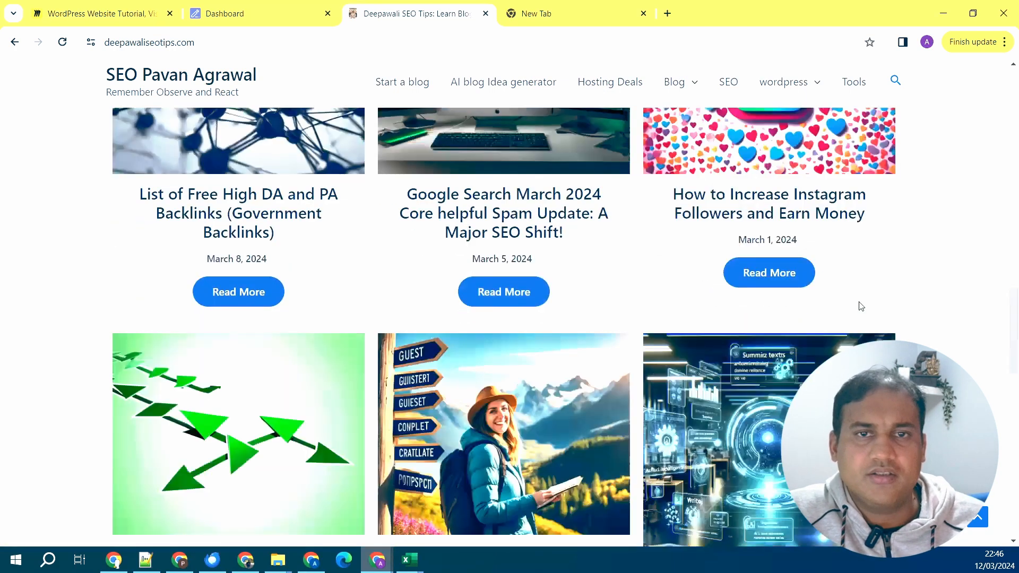
scroll(860, 307, up, 5)
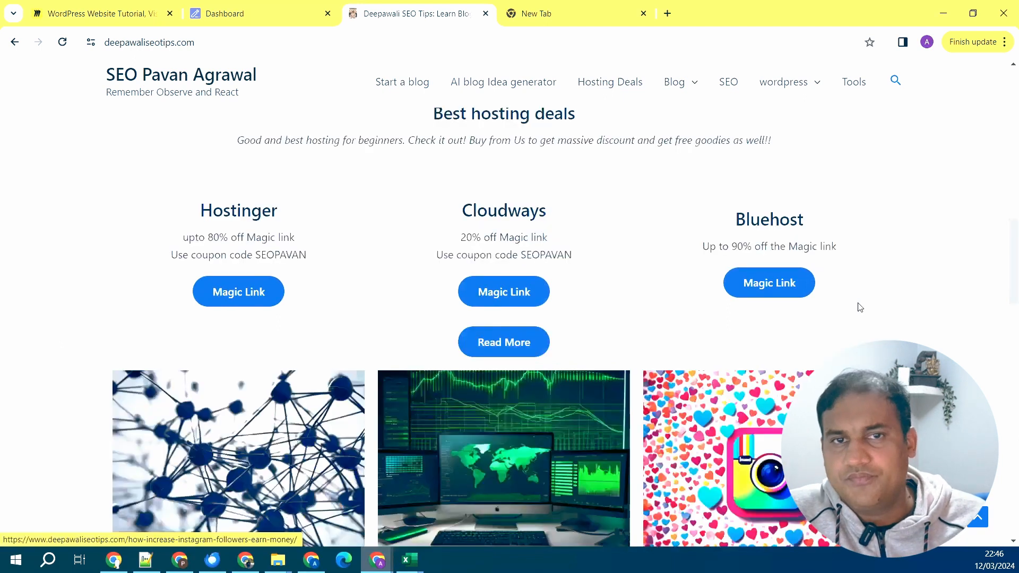
scroll(860, 308, up, 7)
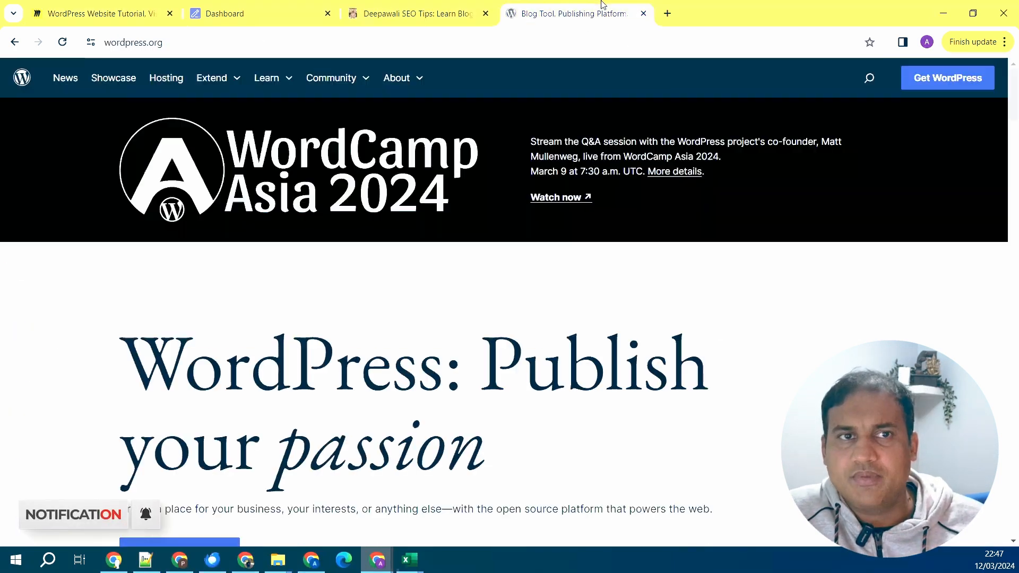
- Read down wordpress.org to the Dream it, build it section, then return to the Miro mind map
click(605, 7)
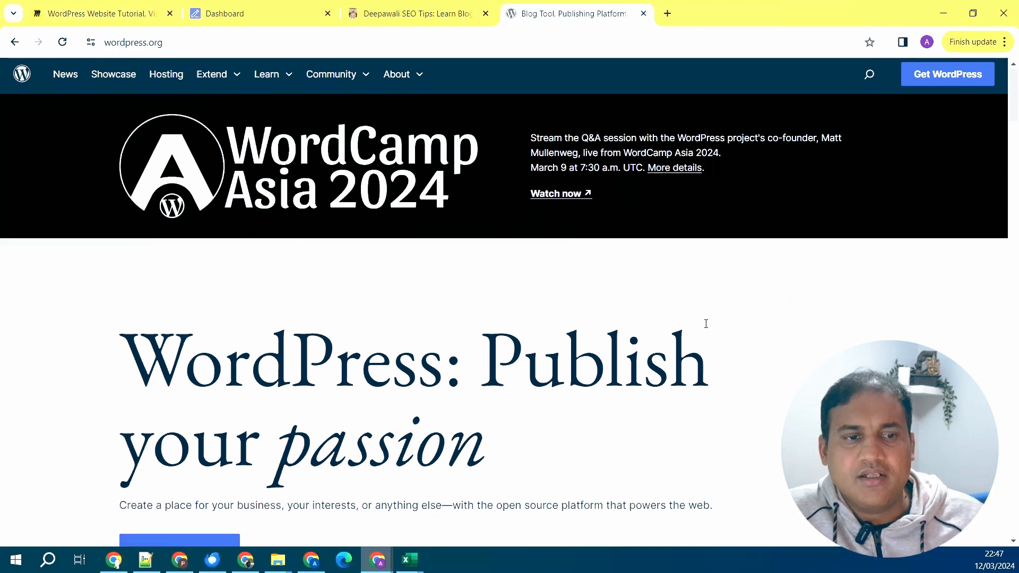
scroll(706, 324, down, 1)
scroll(706, 324, down, 2)
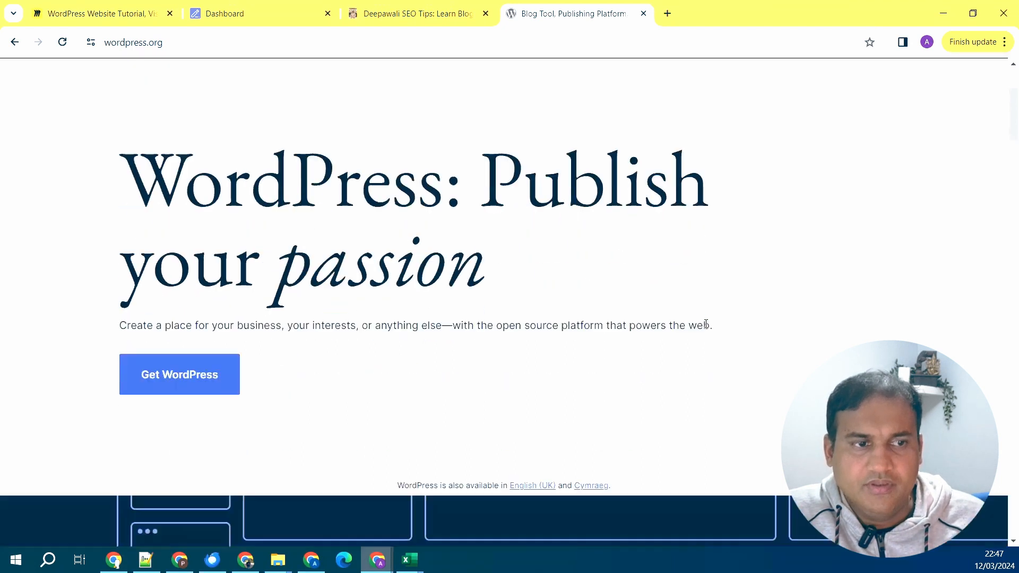
scroll(706, 327, down, 2)
scroll(707, 329, down, 2)
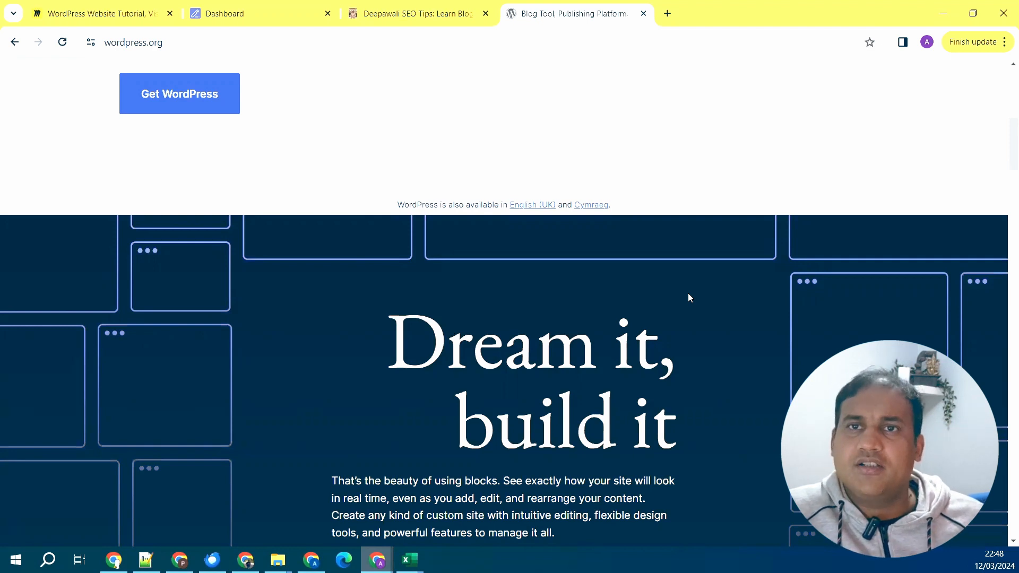
click(101, 13)
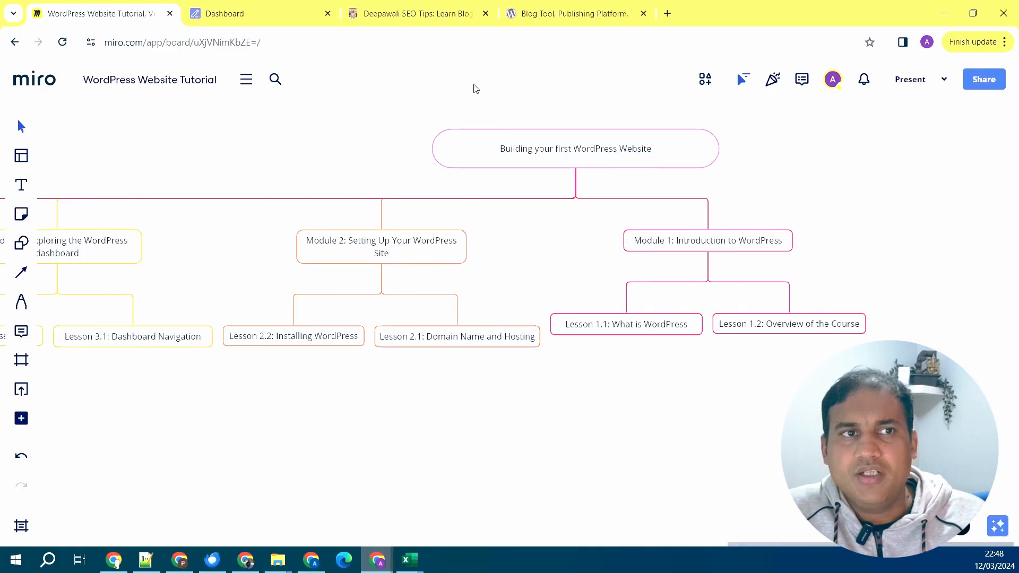
- Switch to the Deepawali SEO Tips tab, then wordpress.org, then a new Google homepage tab
click(415, 6)
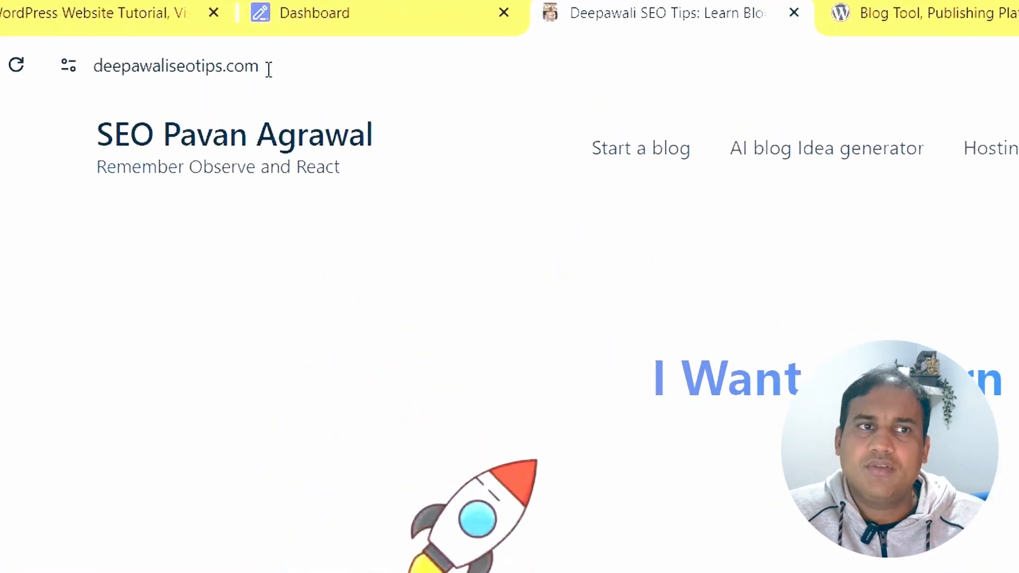
click(861, 12)
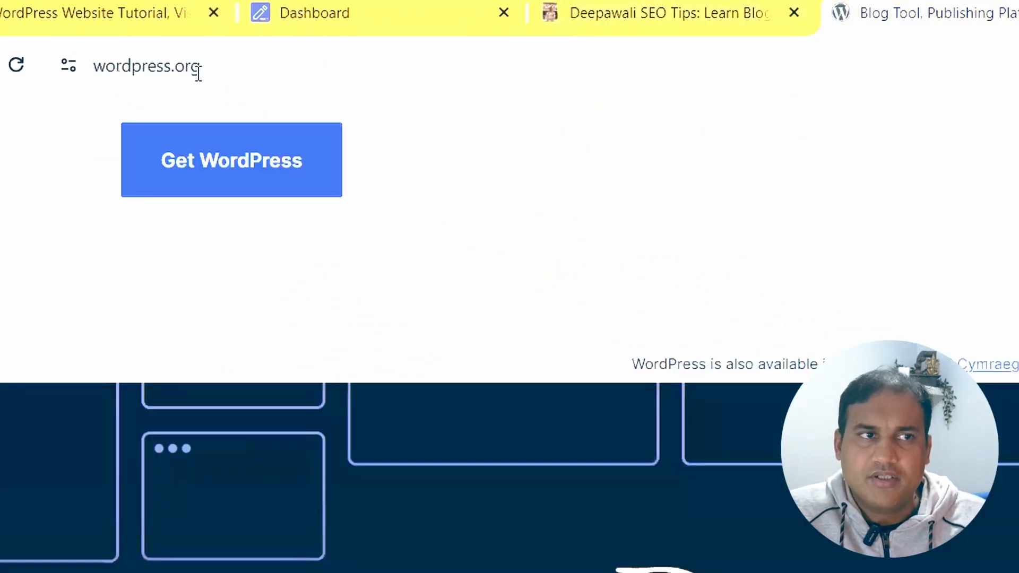
click(1018, 27)
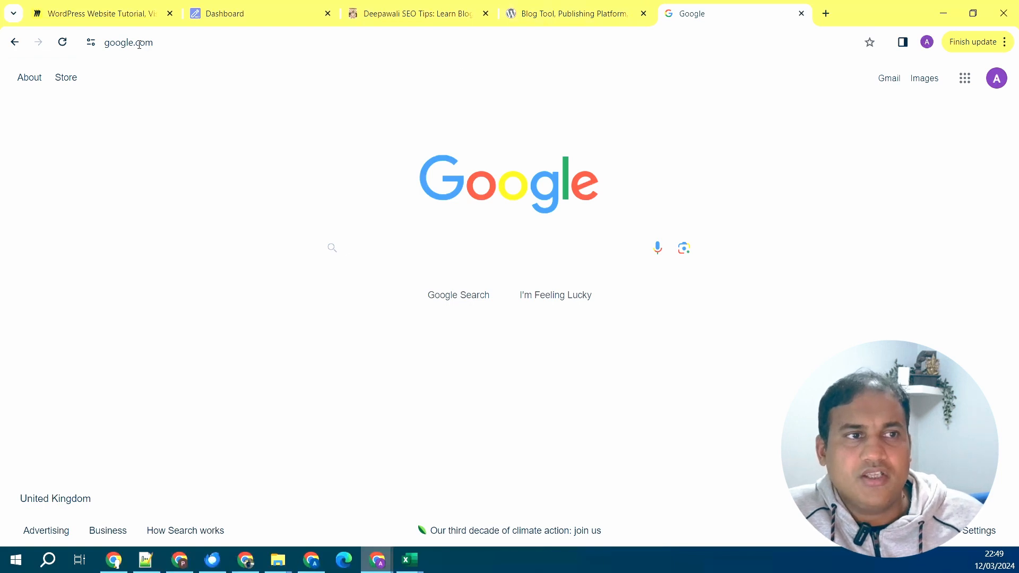
- Flip between the wordpress.org, Deepawali SEO Tips and Google tabs to compare them
click(557, 15)
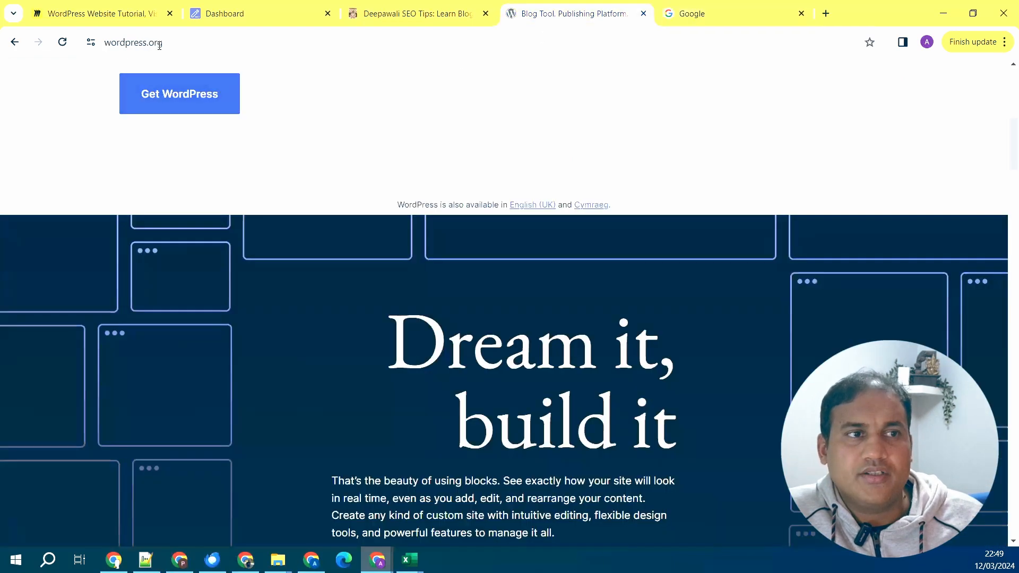
click(431, 14)
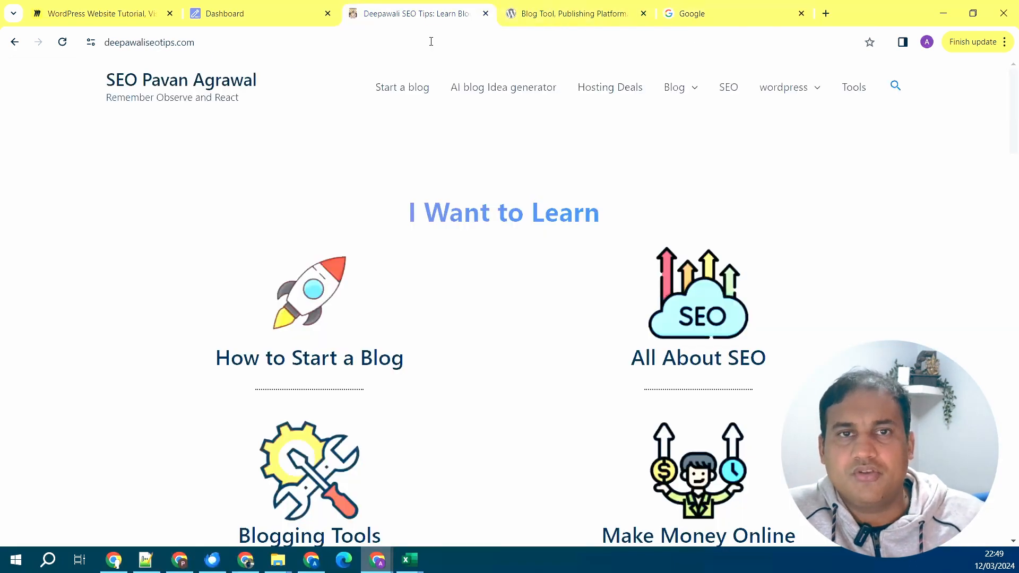
click(711, 17)
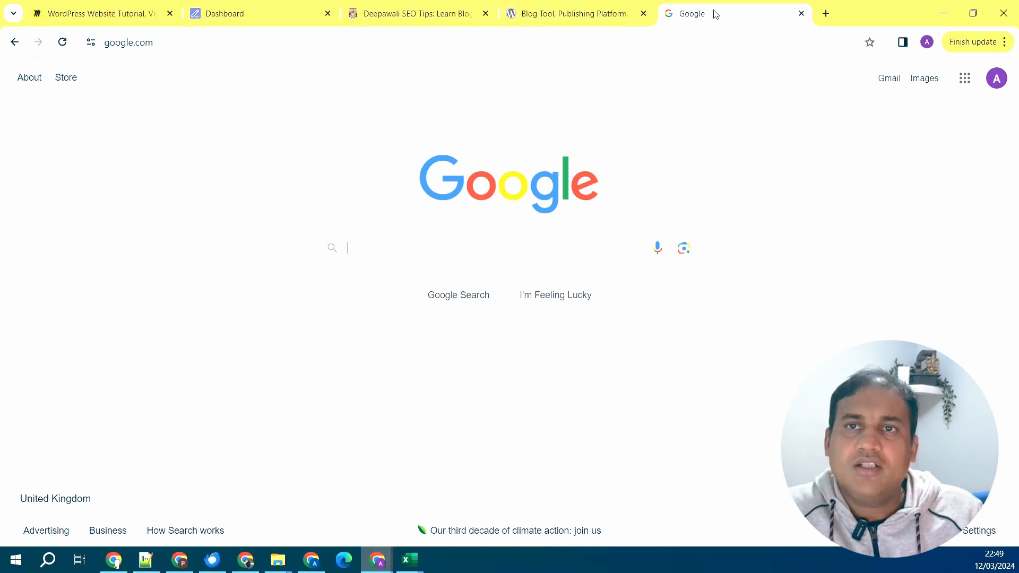
click(583, 15)
click(741, 10)
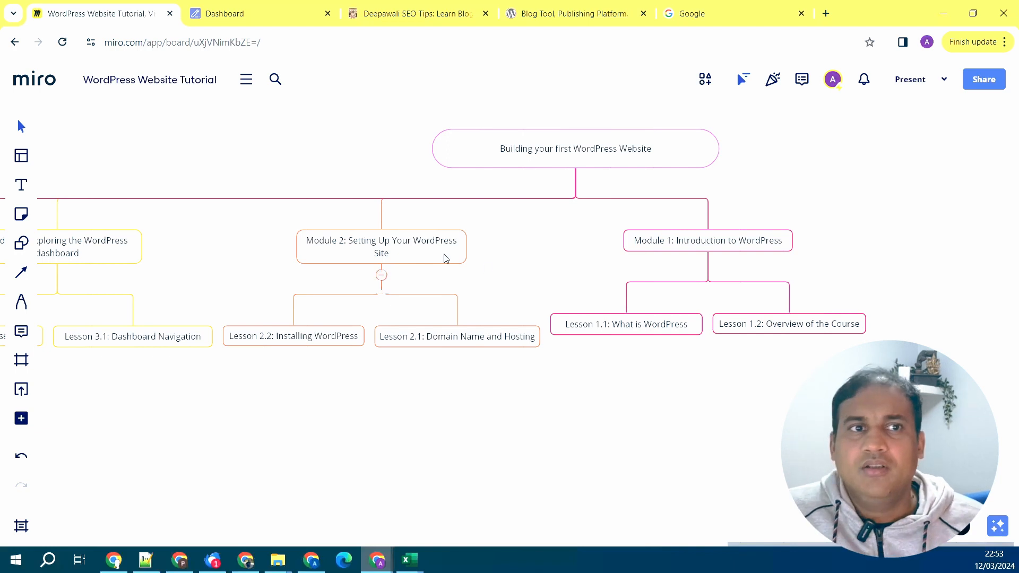
- Go to the Deepawali SEO Tips Hosting Deals page and open the Hostinger Get Deal offer
click(415, 4)
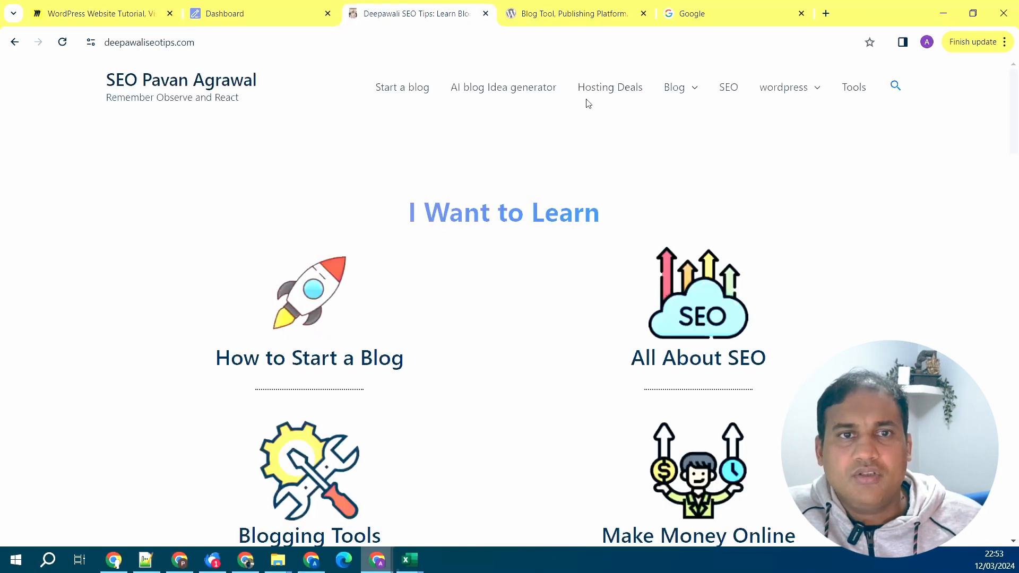
click(611, 92)
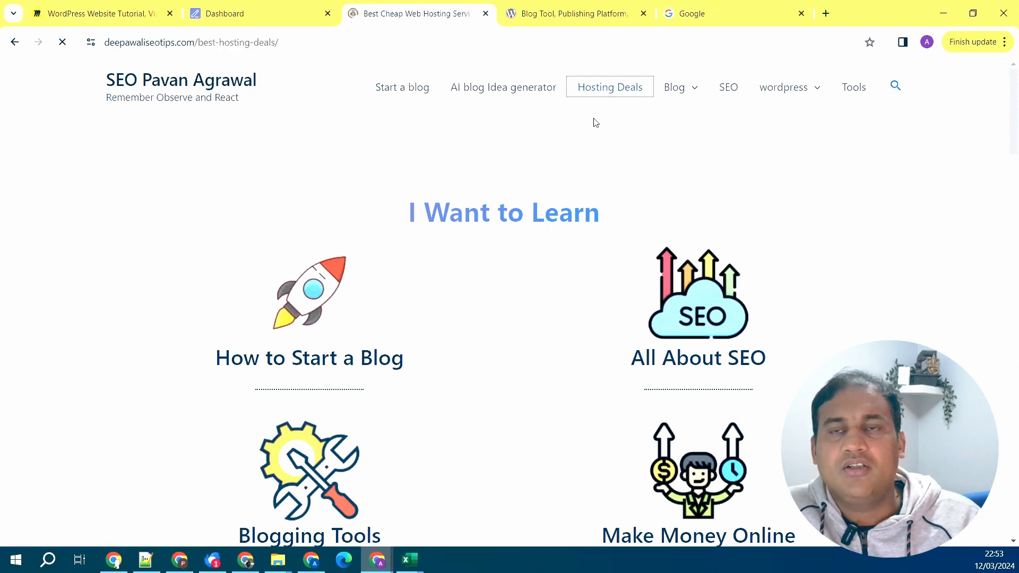
scroll(697, 303, down, 5)
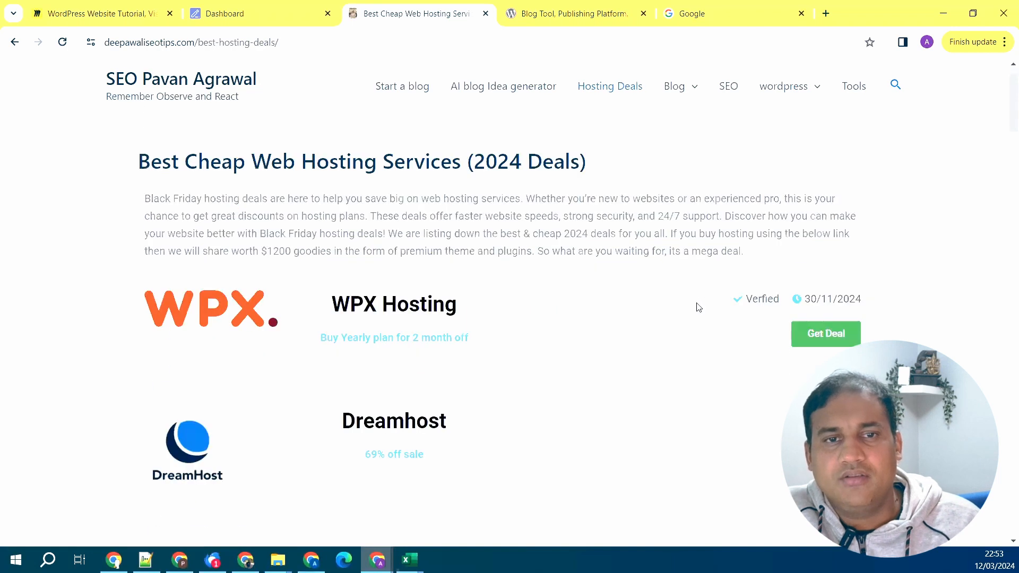
scroll(699, 305, down, 1)
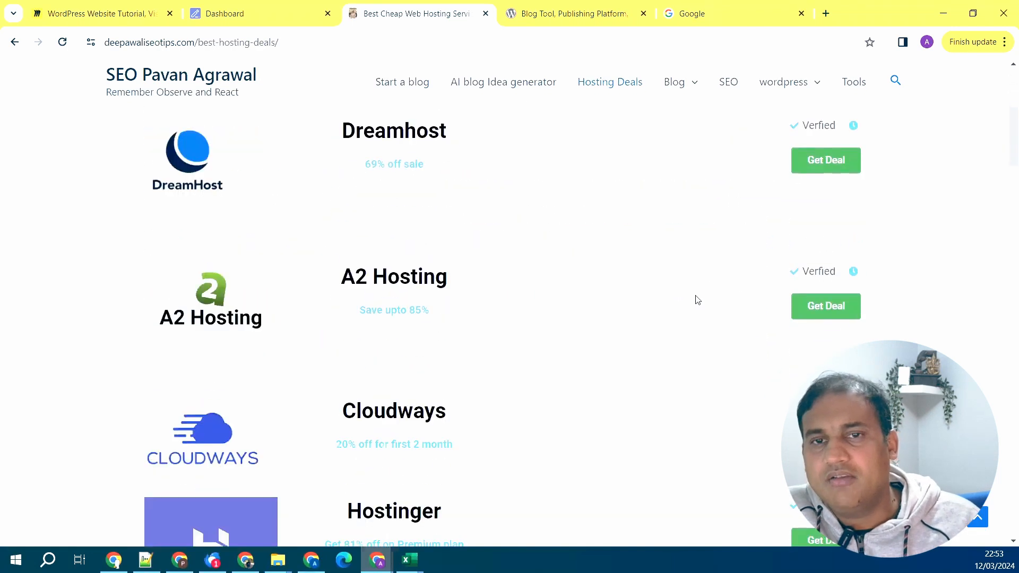
scroll(697, 301, down, 1)
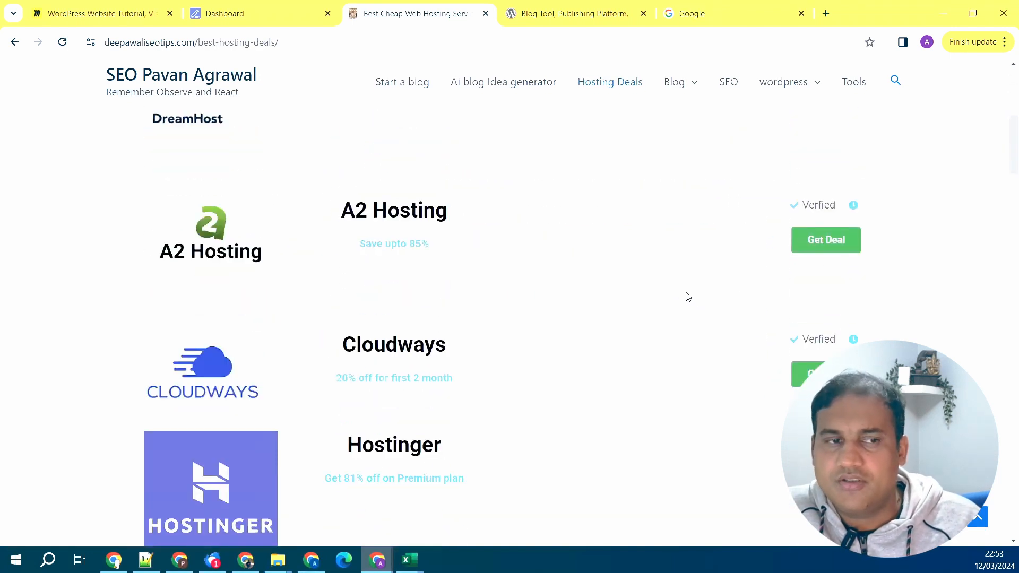
scroll(685, 295, down, 1)
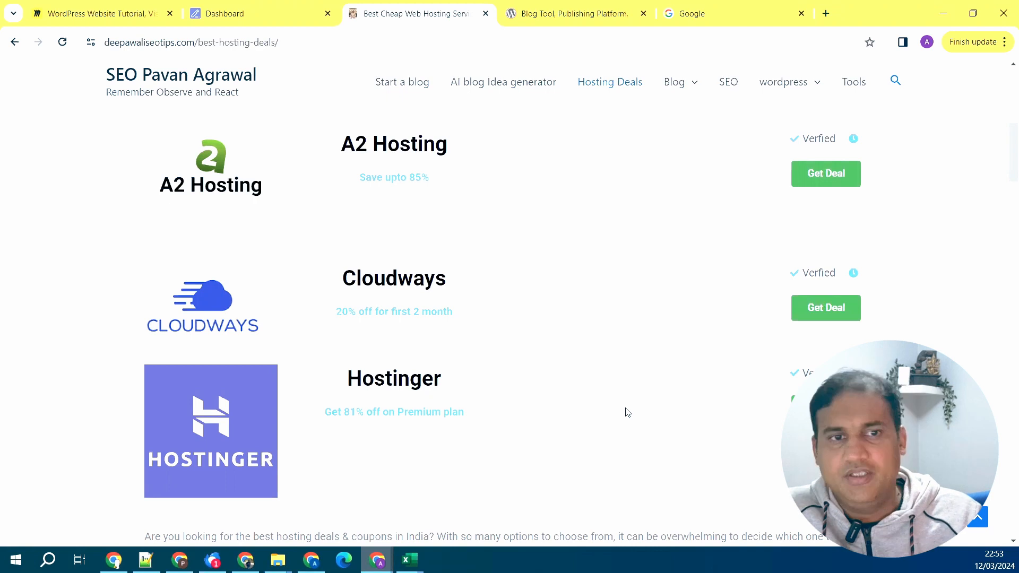
scroll(489, 301, up, 1)
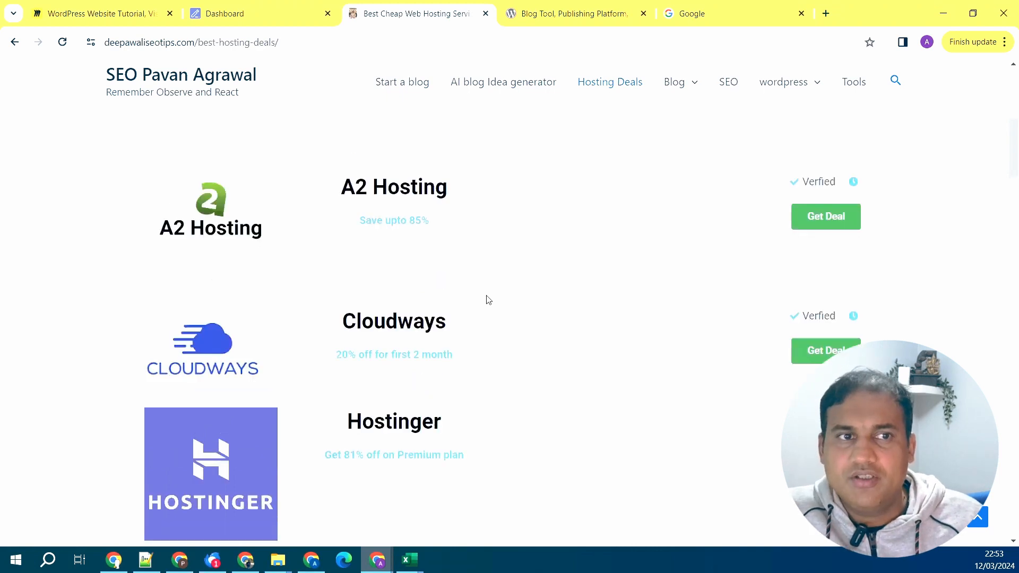
scroll(489, 300, up, 5)
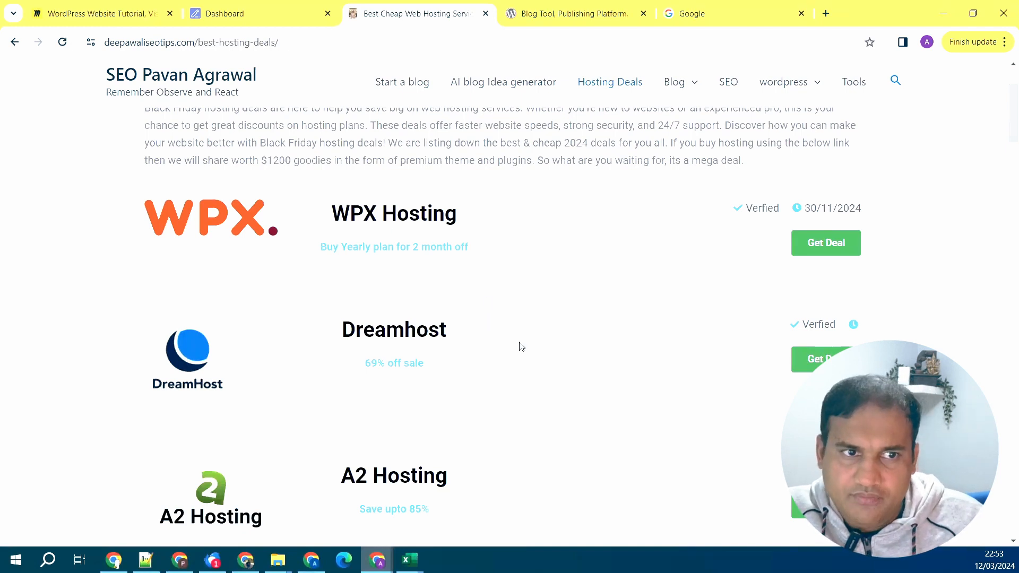
scroll(538, 353, down, 6)
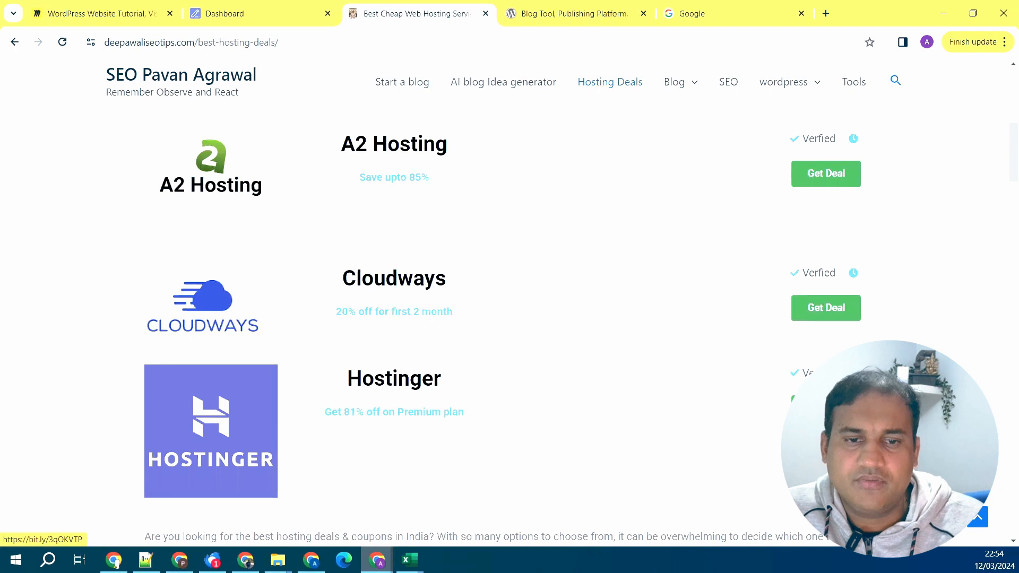
click(826, 408)
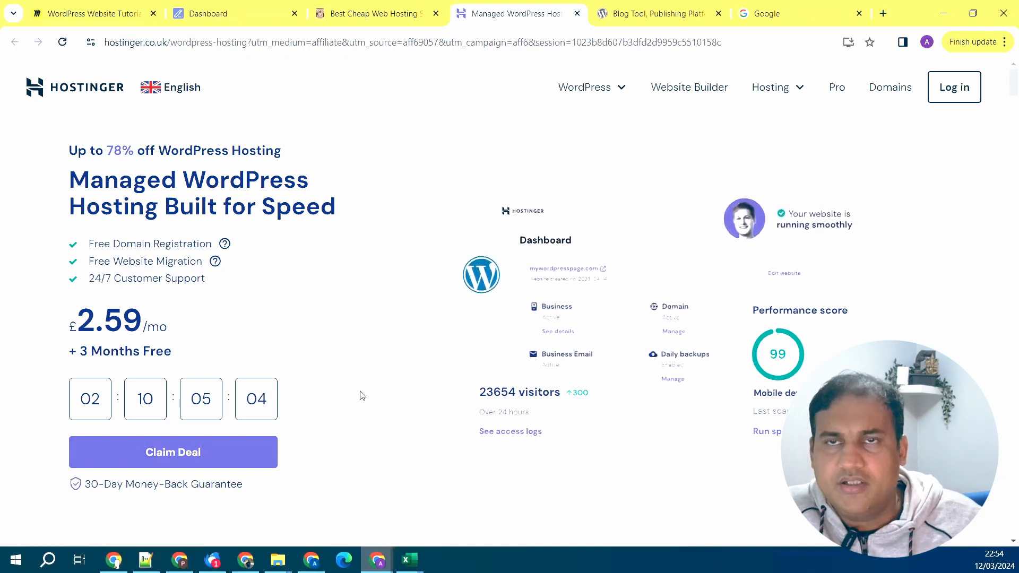
- Use Claim Deal to jump to the Premium, Business and Cloud Startup plan pricing
click(225, 460)
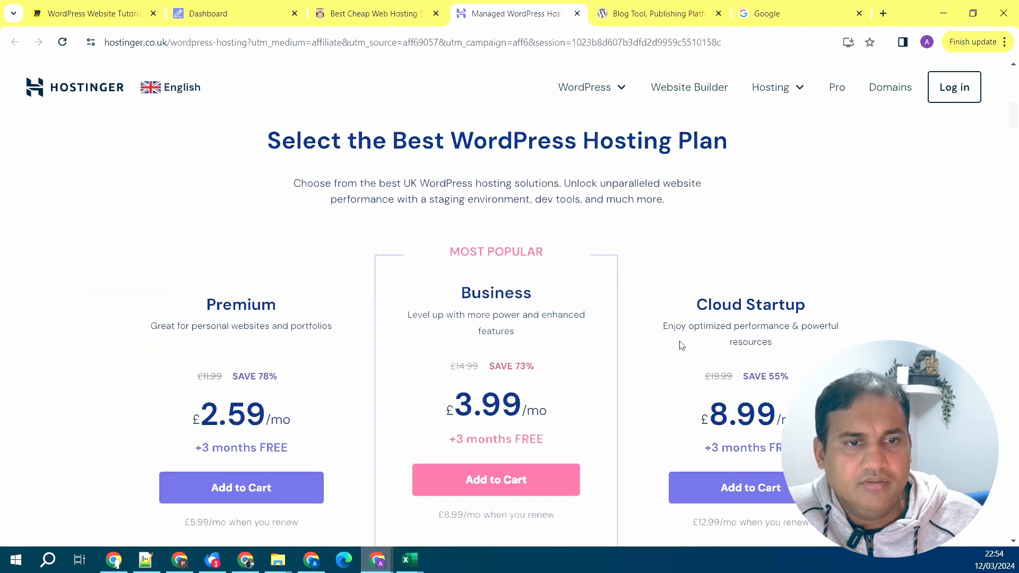
- Add the £2.59/mo Premium plan to the cart, reaching the 48-month checkout
scroll(917, 298, down, 3)
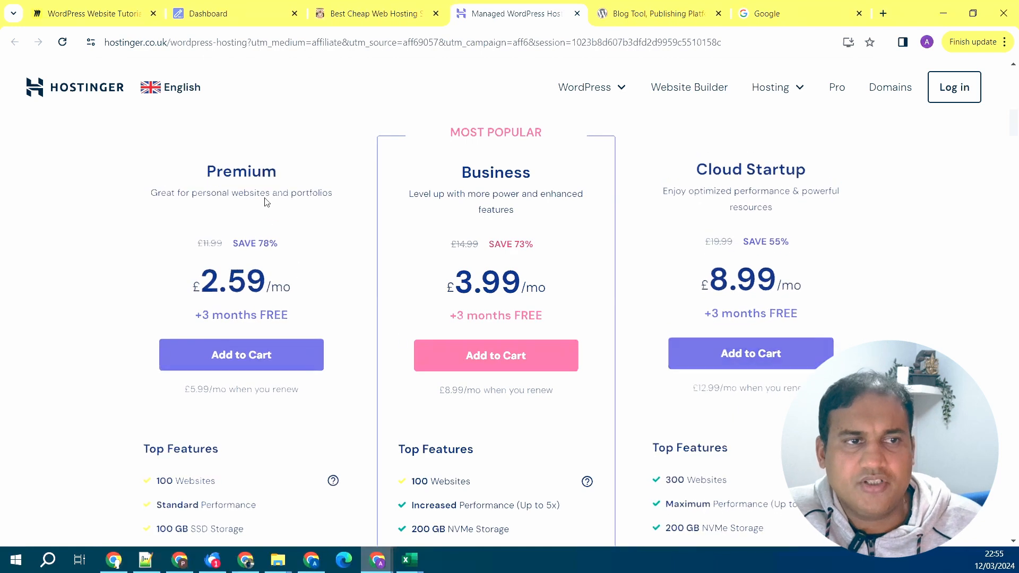
click(256, 349)
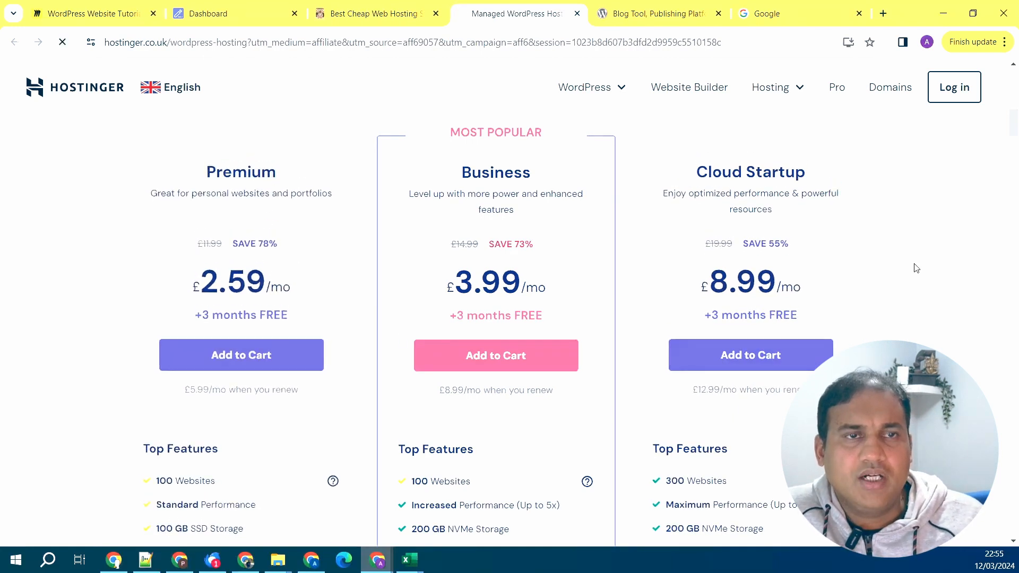
scroll(838, 271, down, 2)
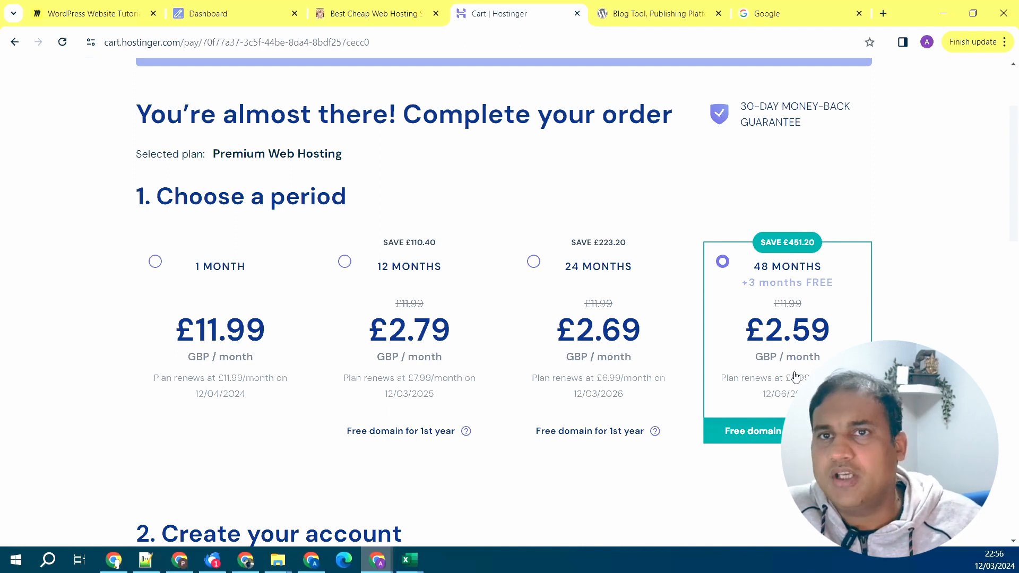
- Expand Other payment methods under Select payment to reveal PayPal, Google Pay and Coingate
scroll(789, 335, down, 2)
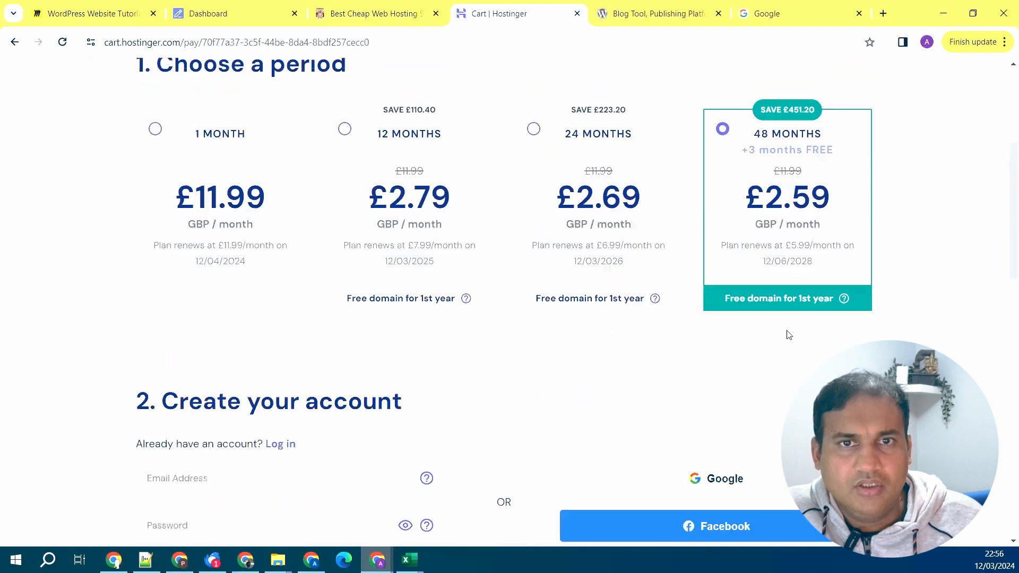
scroll(799, 337, down, 3)
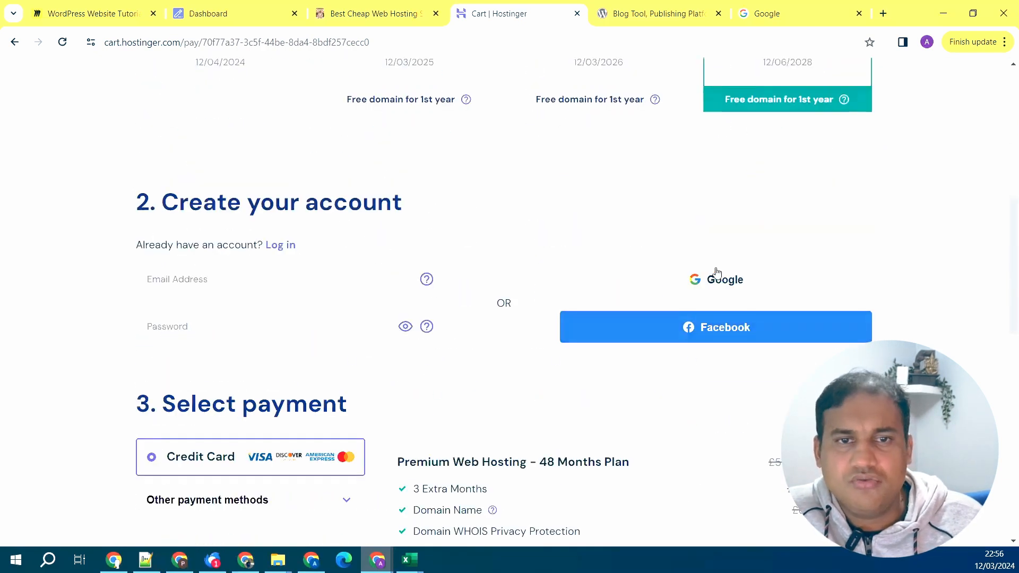
scroll(863, 320, down, 3)
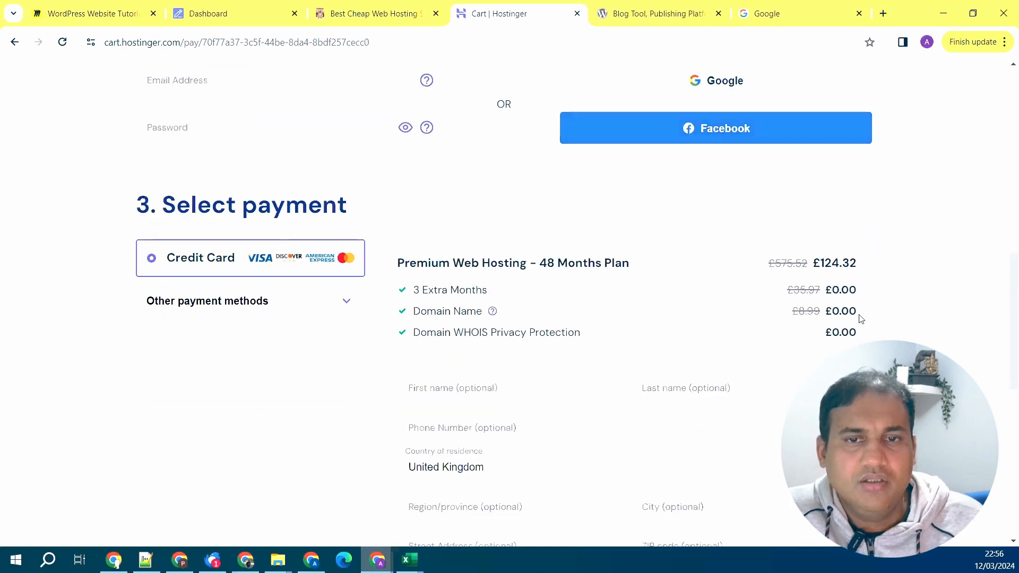
scroll(861, 319, down, 1)
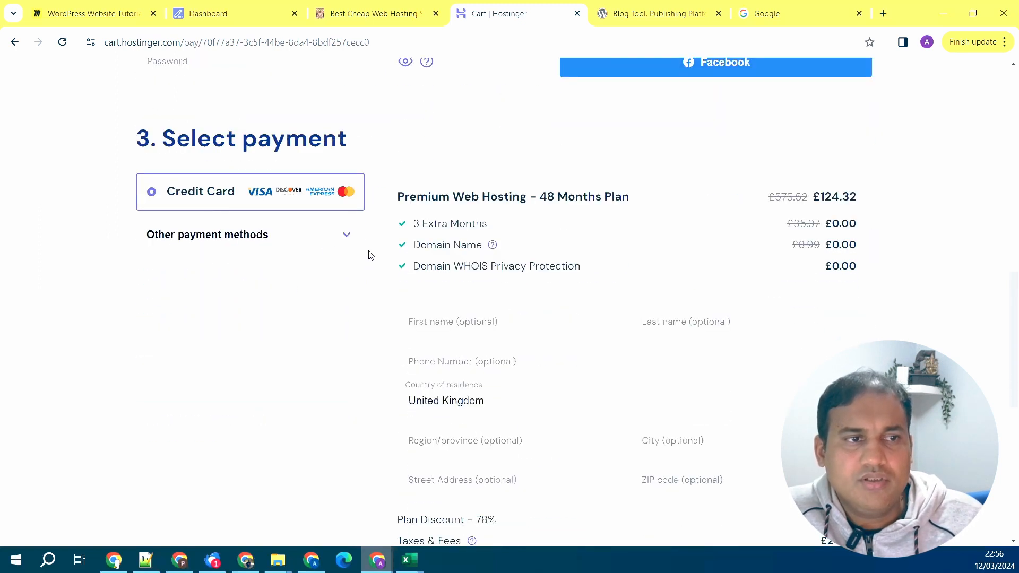
click(305, 234)
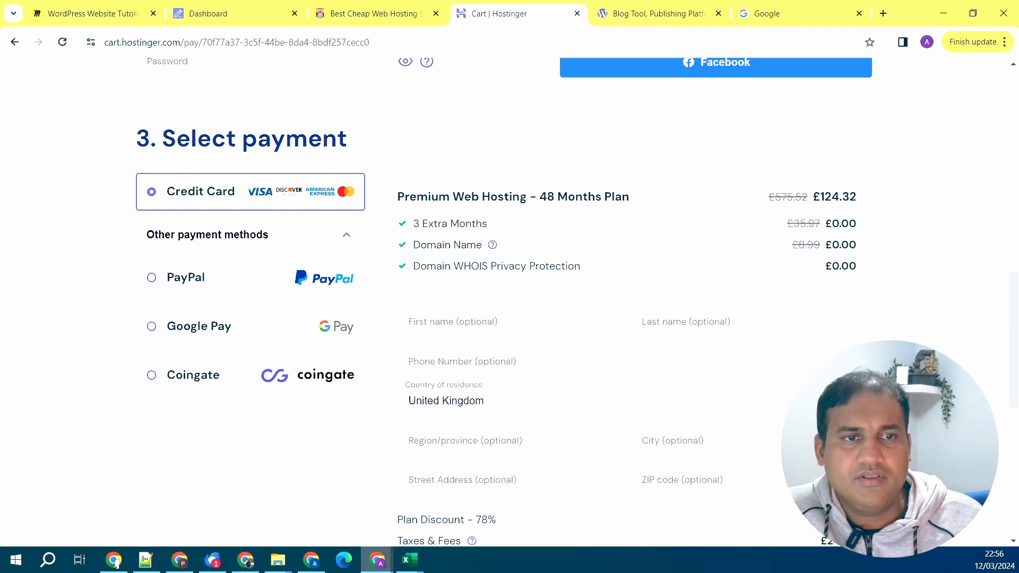
scroll(917, 330, down, 4)
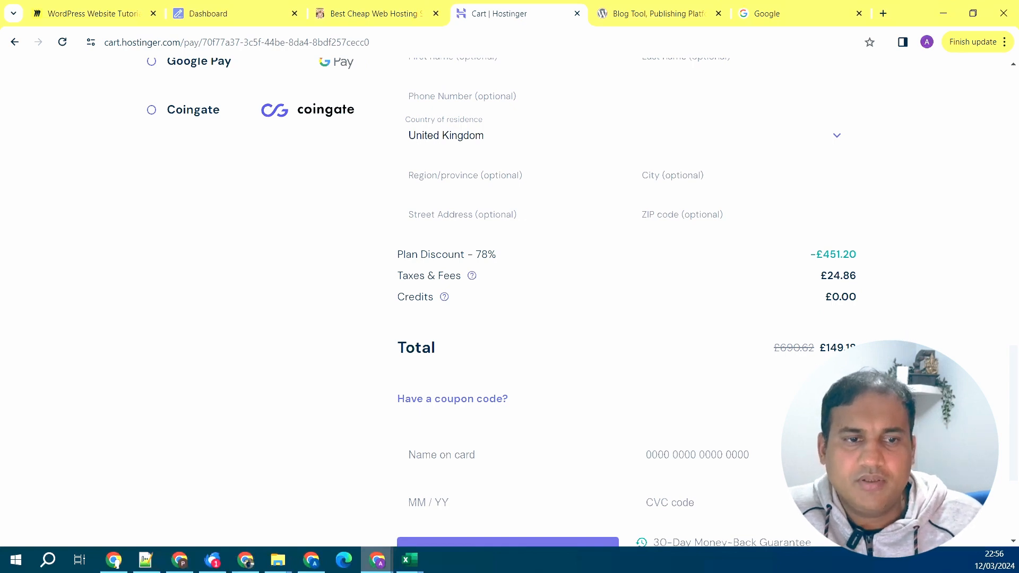
scroll(626, 297, down, 1)
- Apply coupon SEOPAVAN, raising the discount to 81% and lowering the total to £134.27
click(455, 334)
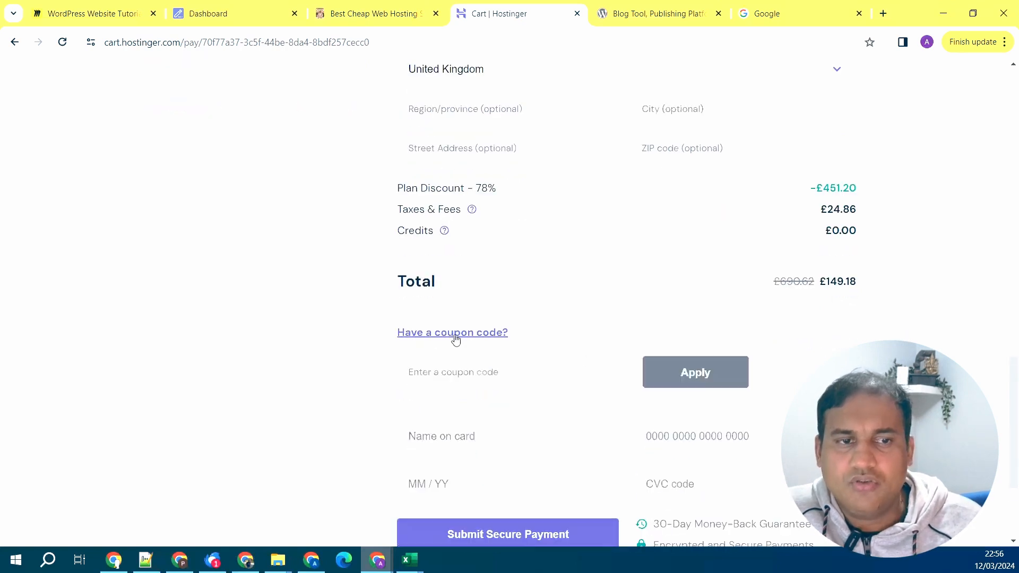
click(433, 372)
text(S)
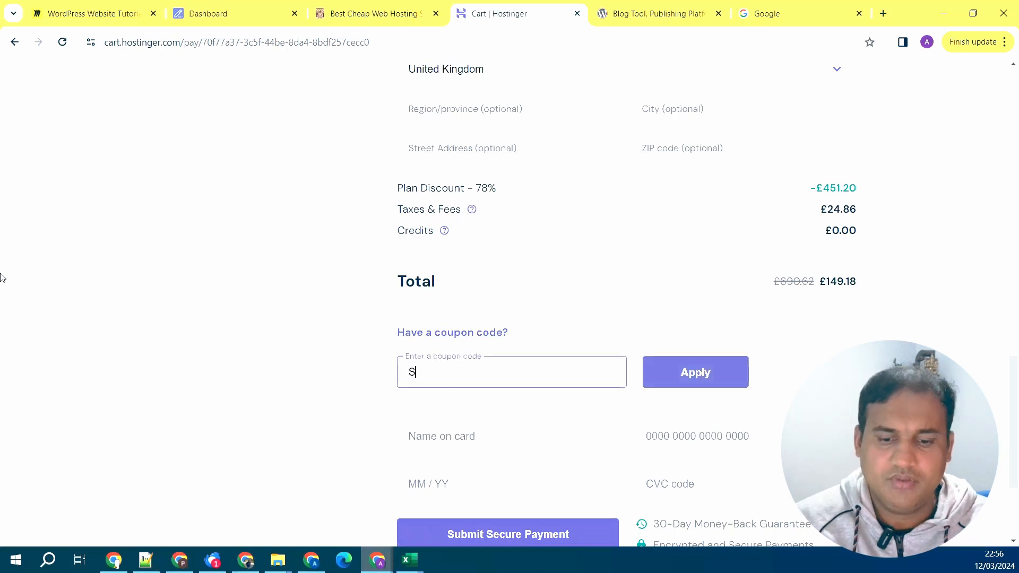
text(EOPAVAN)
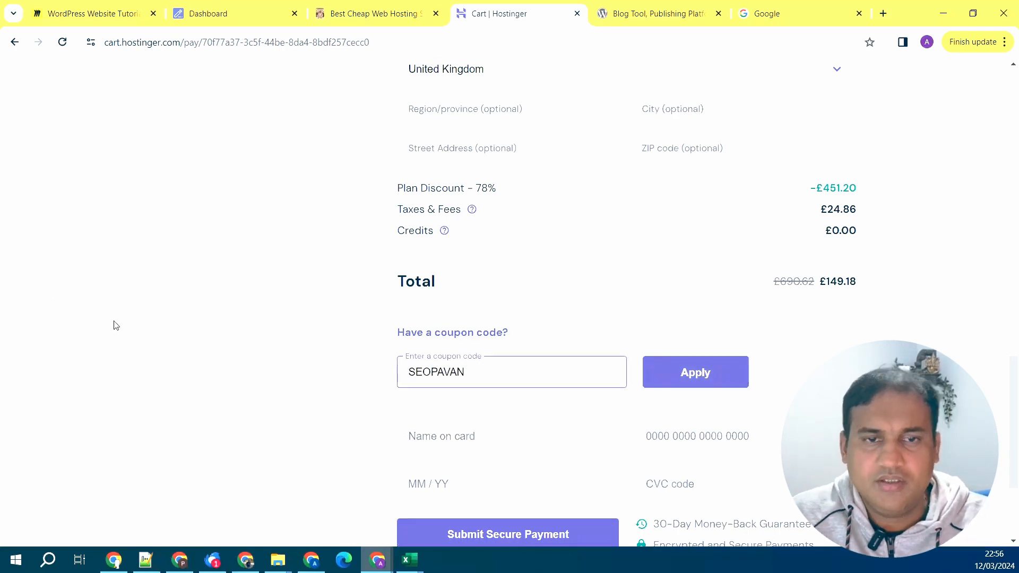
click(693, 371)
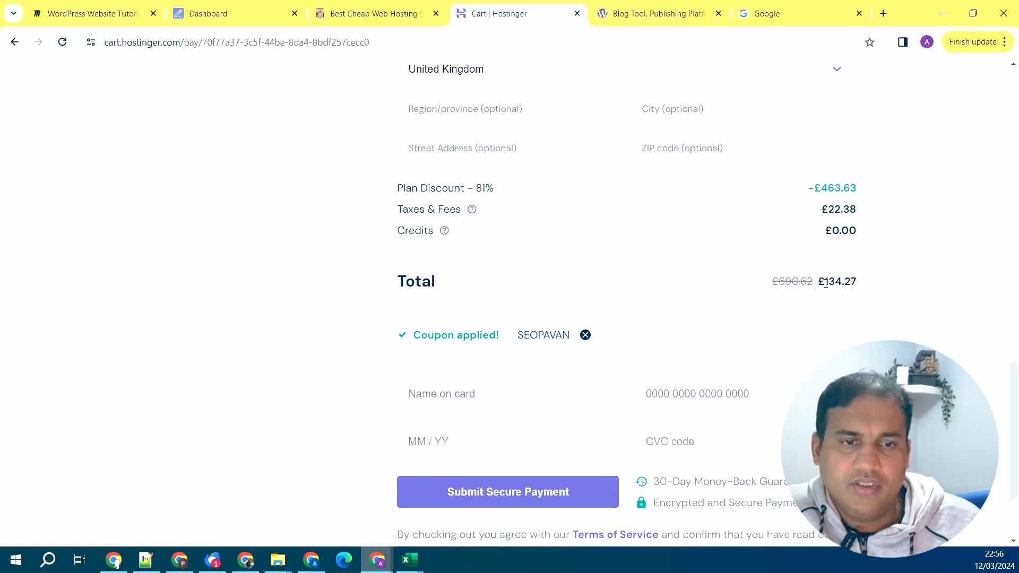
scroll(826, 284, down, 3)
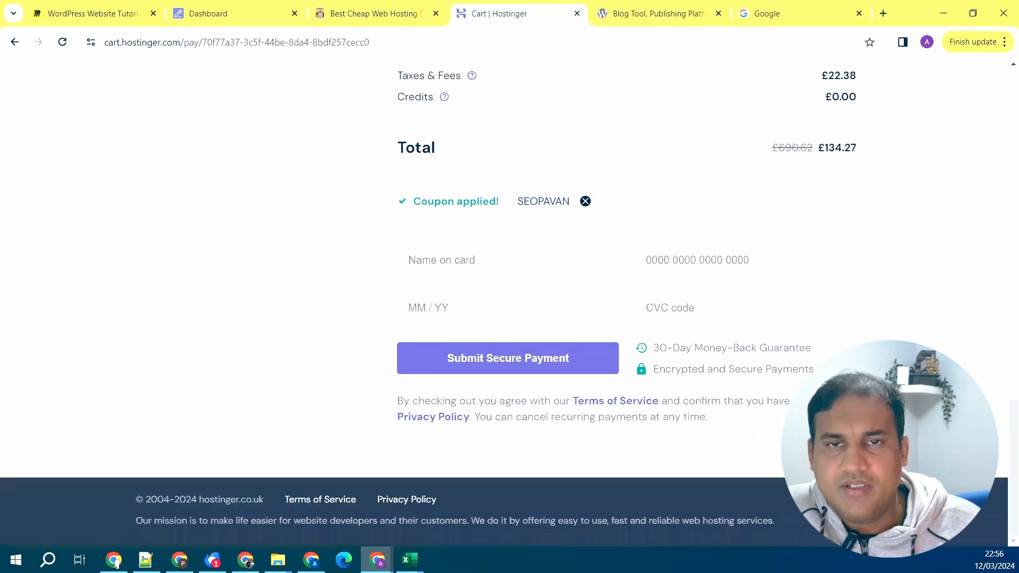
scroll(428, 297, up, 10)
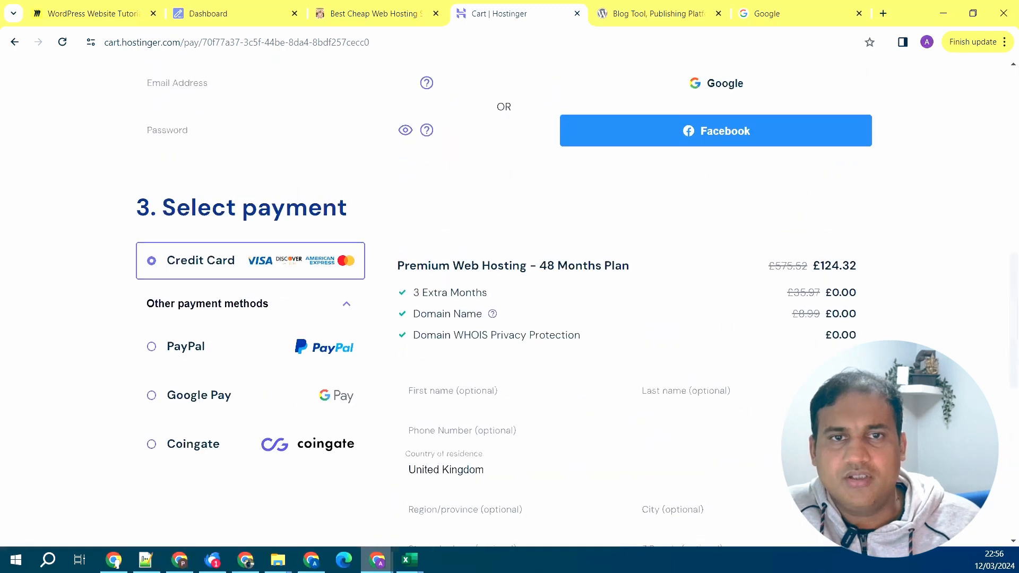
scroll(510, 302, up, 3)
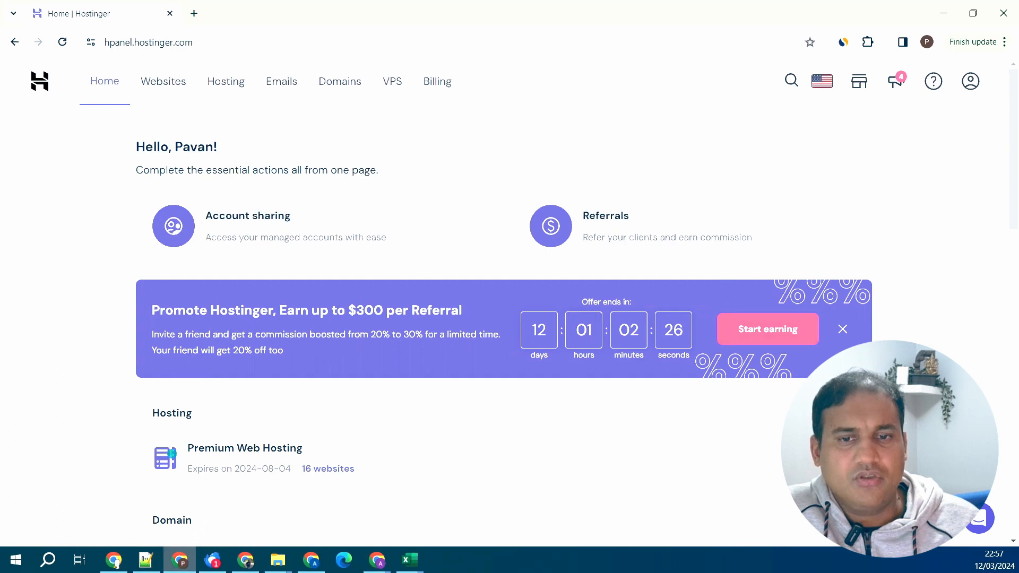
- Go to the Domains list and open the Get a new domain page
click(826, 458)
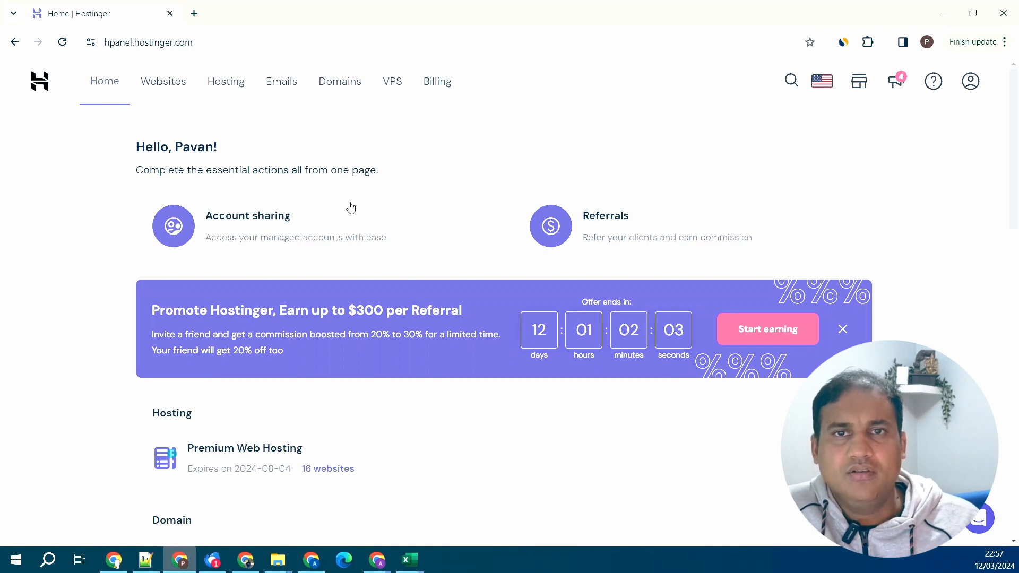
click(351, 91)
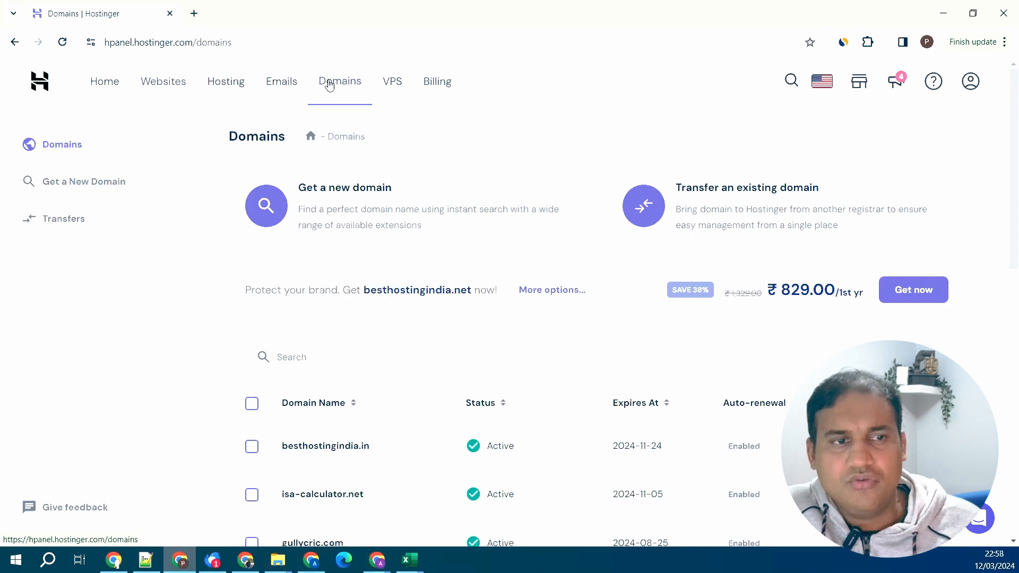
click(355, 192)
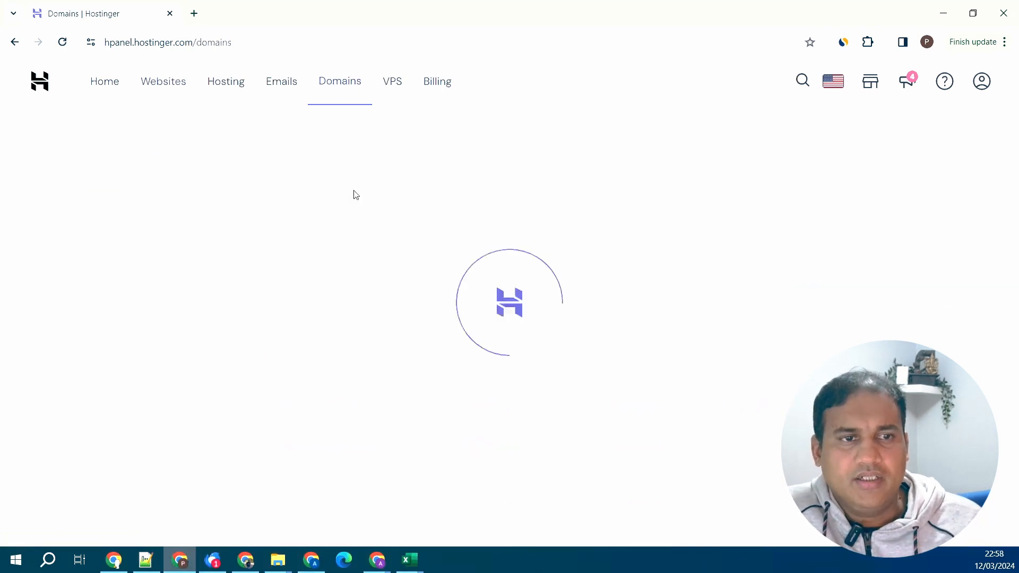
- Search the domain checker for 'wp tutorials'
click(462, 282)
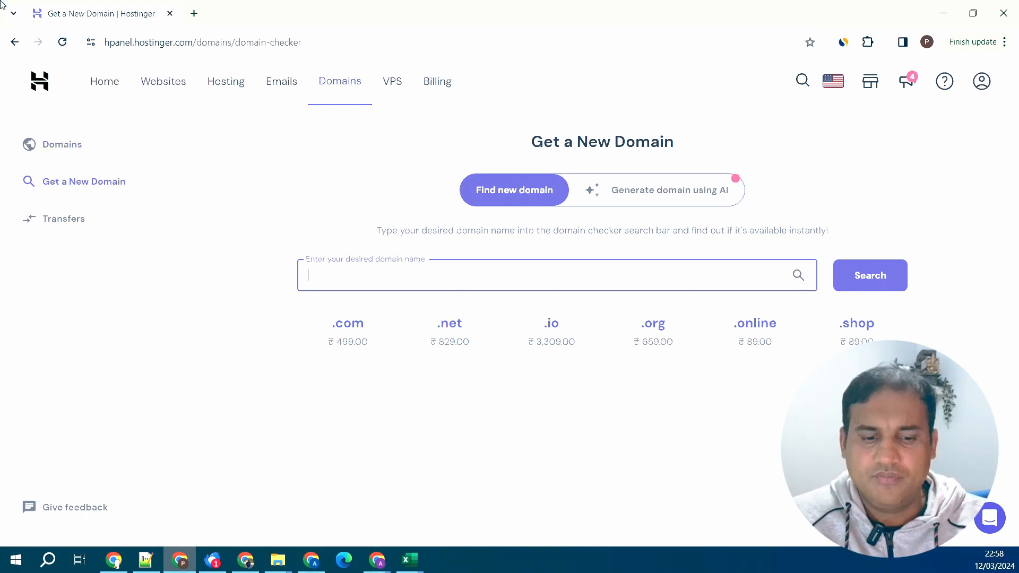
text(wp )
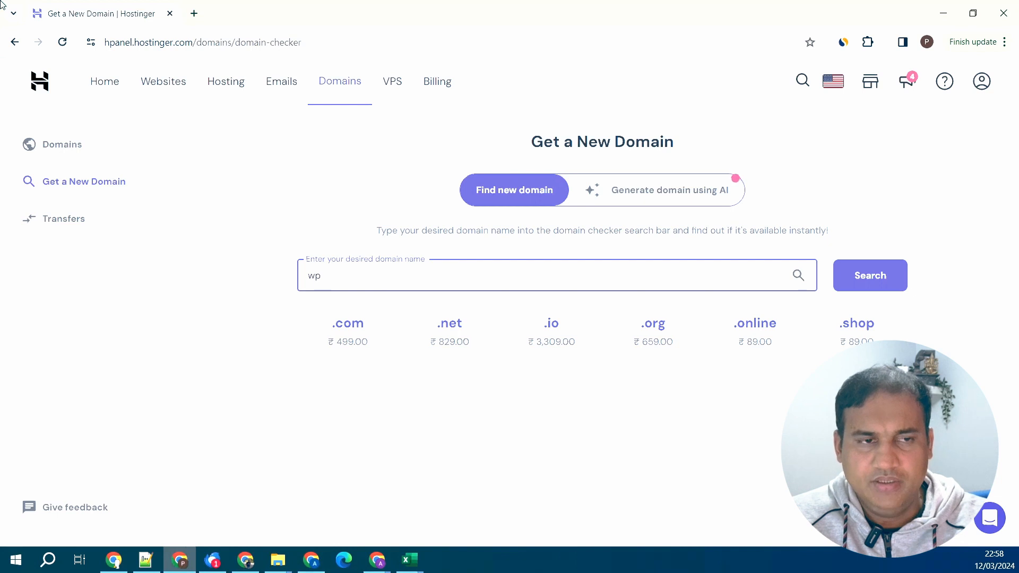
text(tutori)
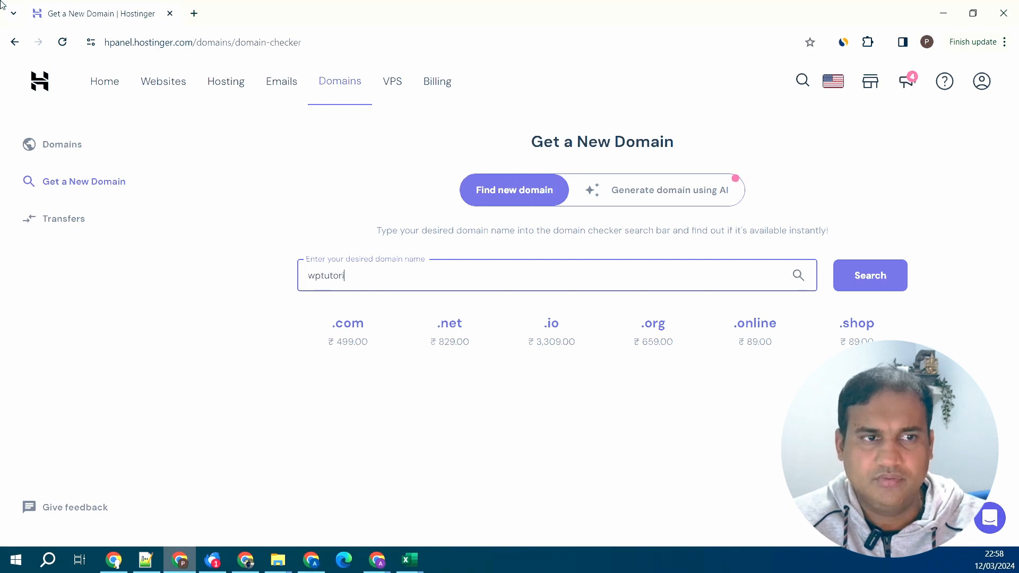
text(als)
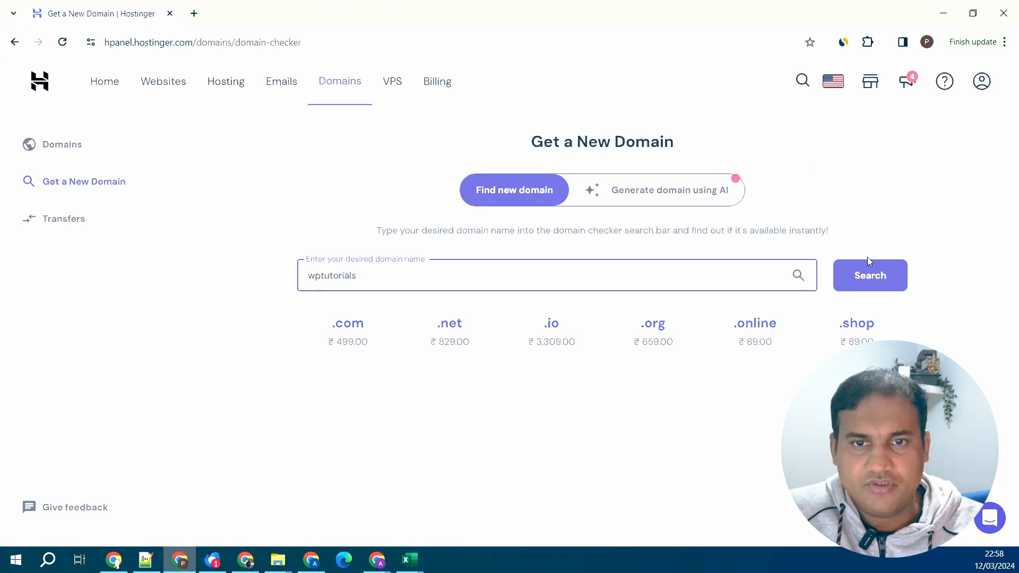
click(870, 275)
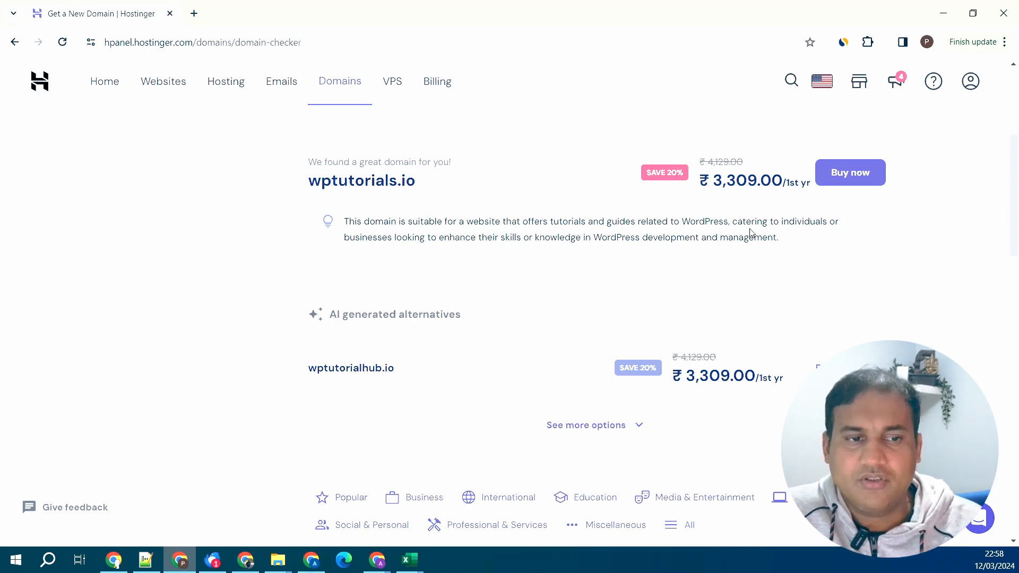
- Compare the suggested wptutorials extensions, e.g. .io ₹3,309.00 and .com ₹499.00
scroll(751, 234, down, 5)
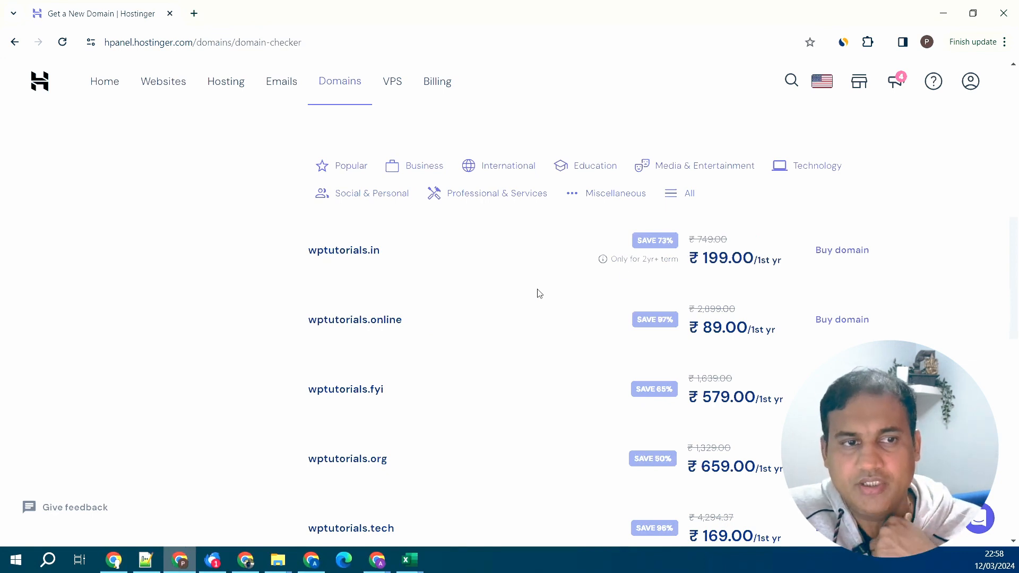
scroll(503, 332, down, 1)
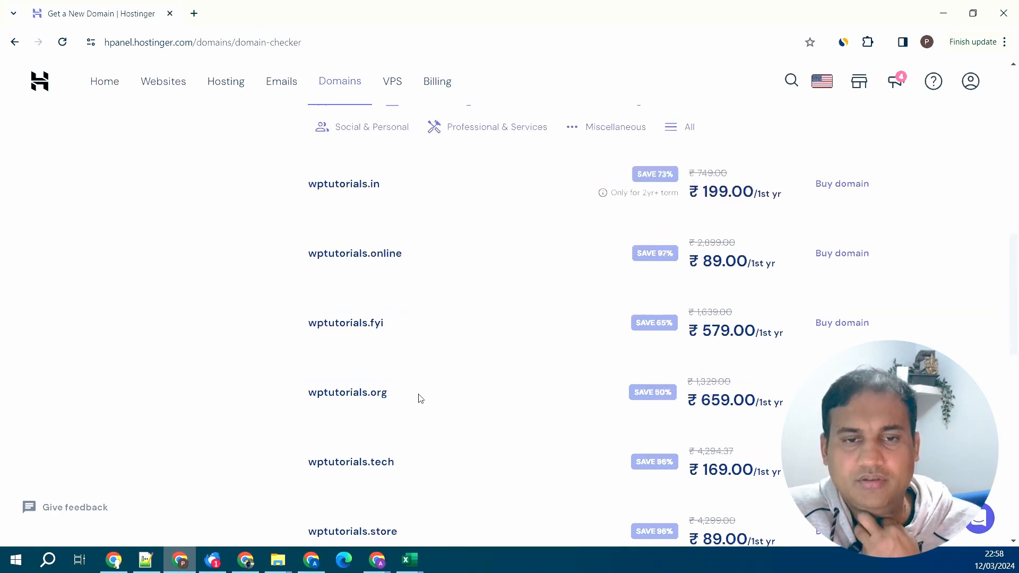
scroll(491, 396, down, 2)
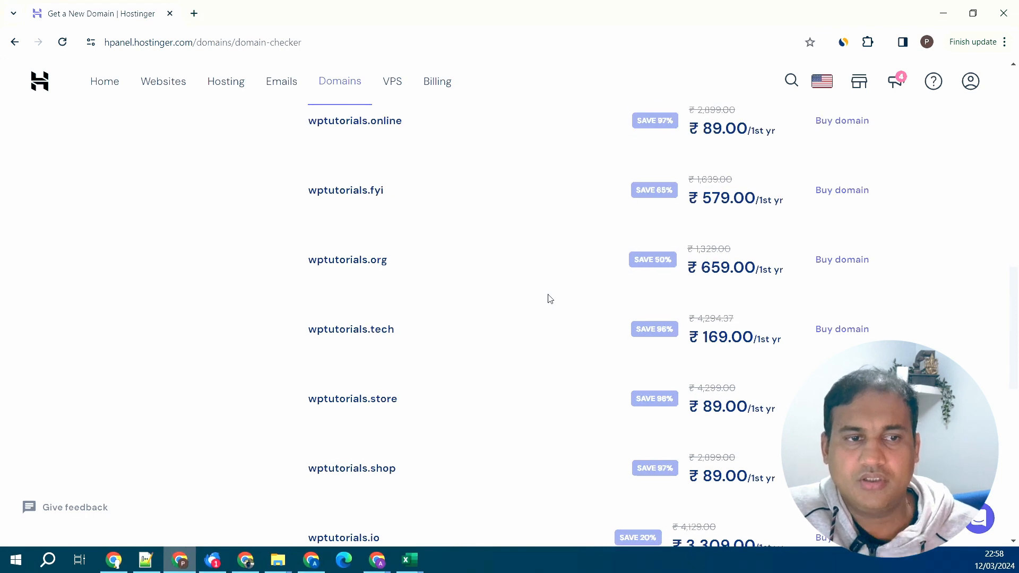
scroll(550, 299, down, 1)
scroll(550, 299, down, 2)
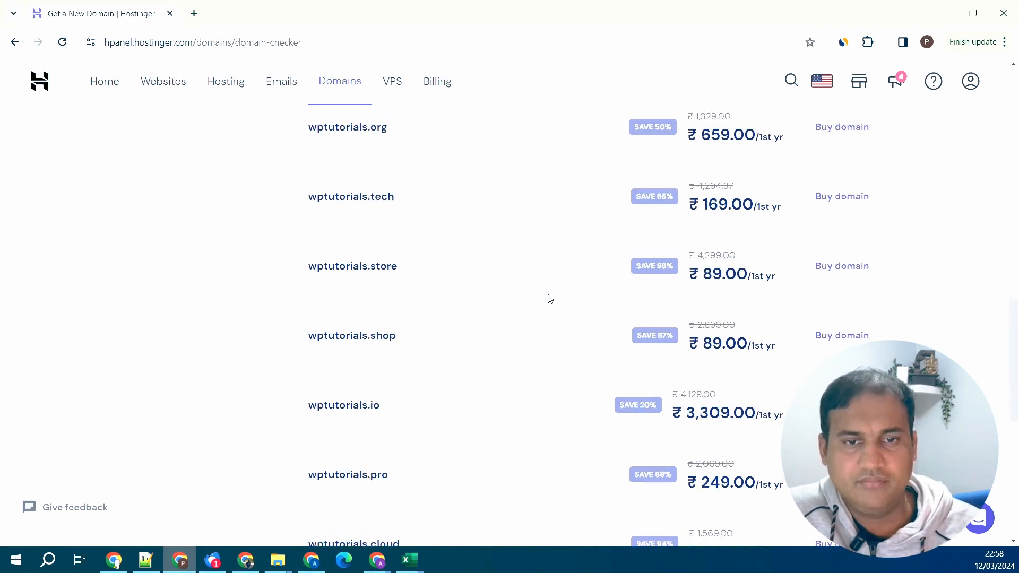
scroll(550, 299, down, 2)
scroll(550, 299, down, 1)
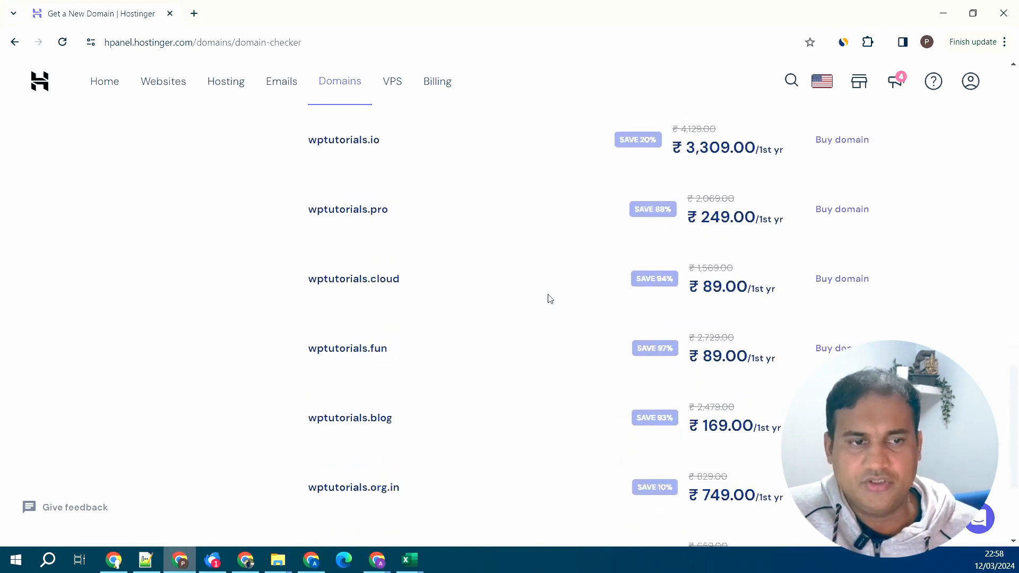
scroll(550, 298, down, 3)
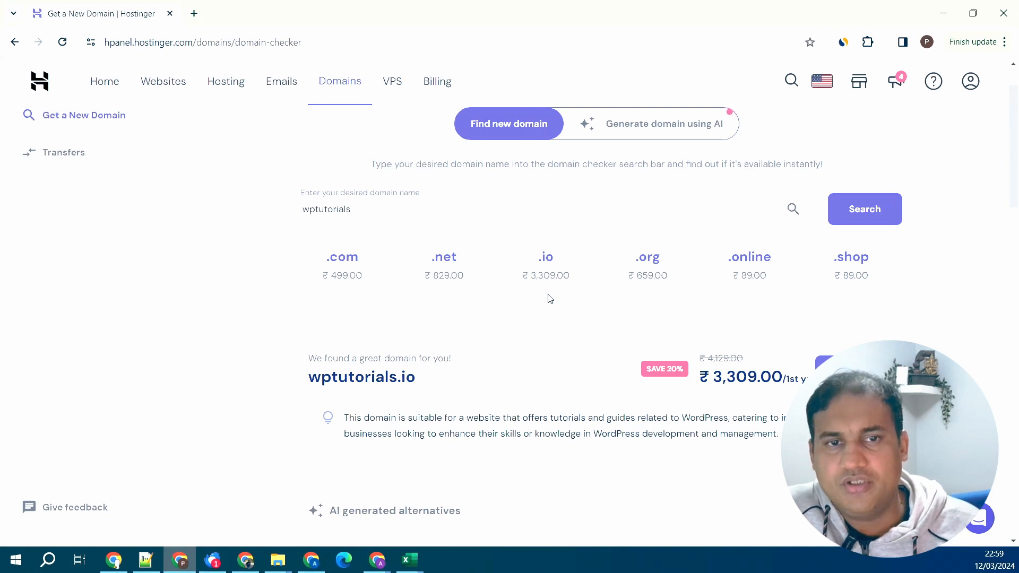
scroll(550, 299, up, 1)
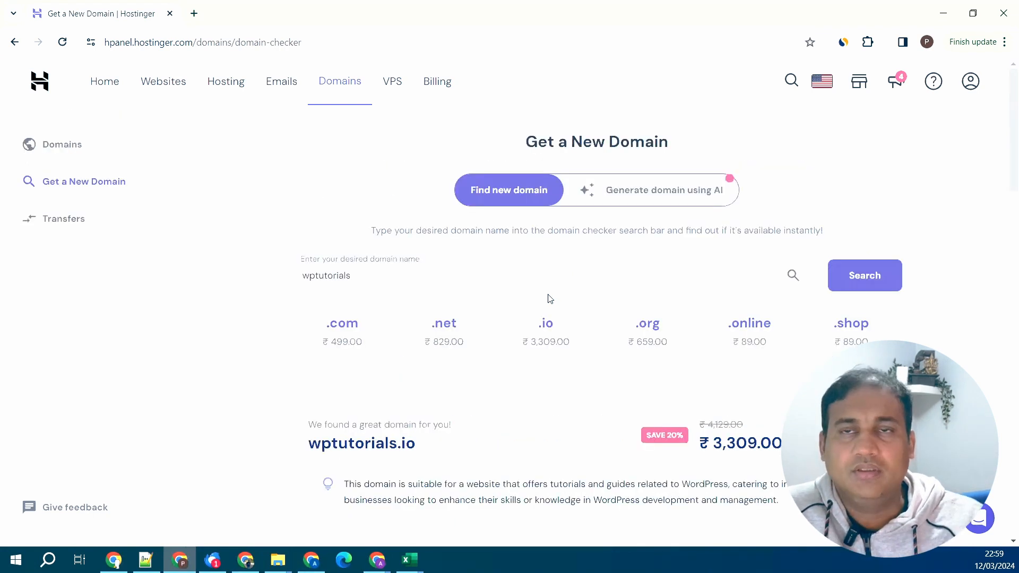
- Show the wpdemosites search results and their prices, such as .tech ₹169.00 and .store ₹89.00
click(695, 203)
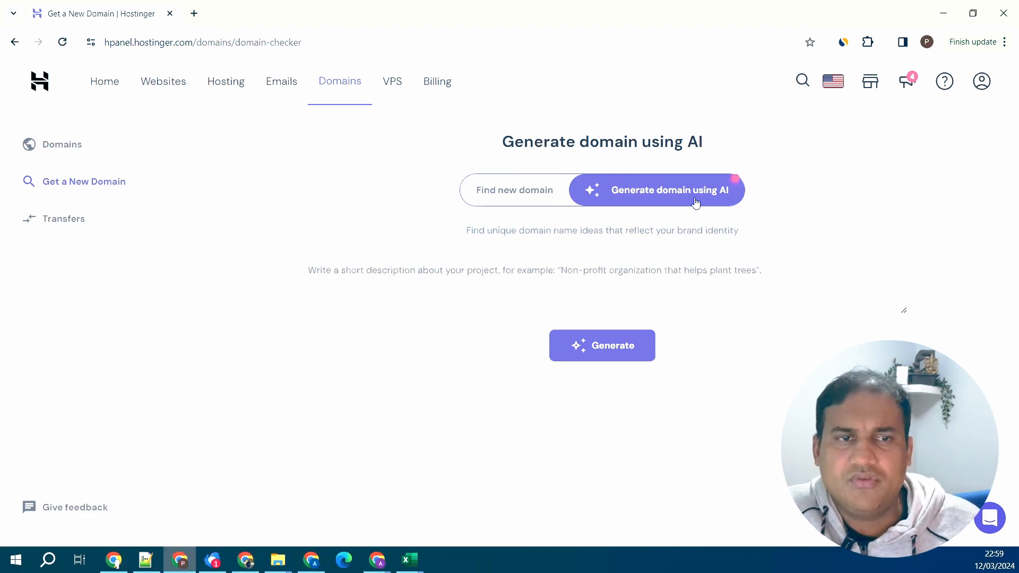
click(514, 200)
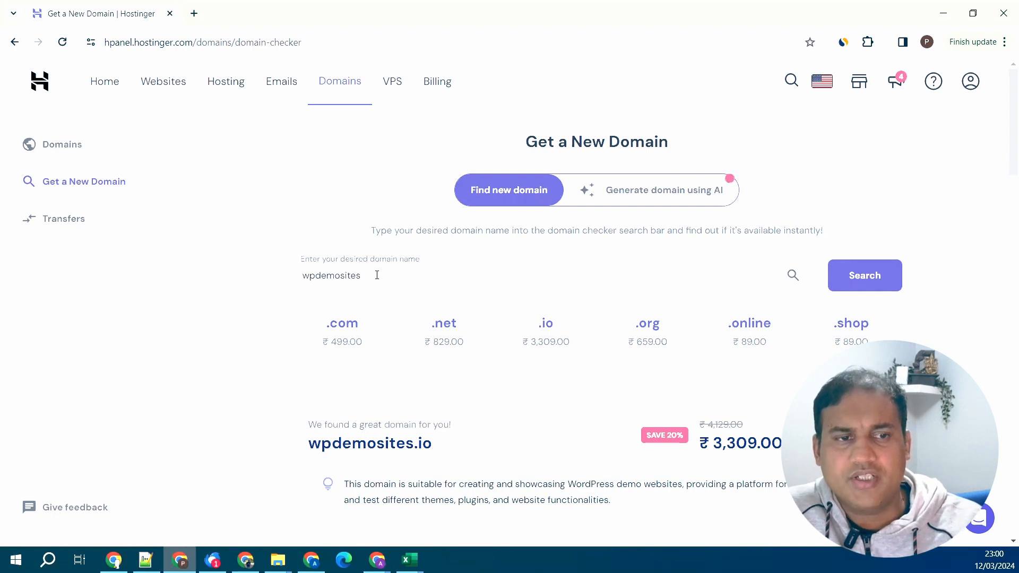
scroll(892, 333, down, 5)
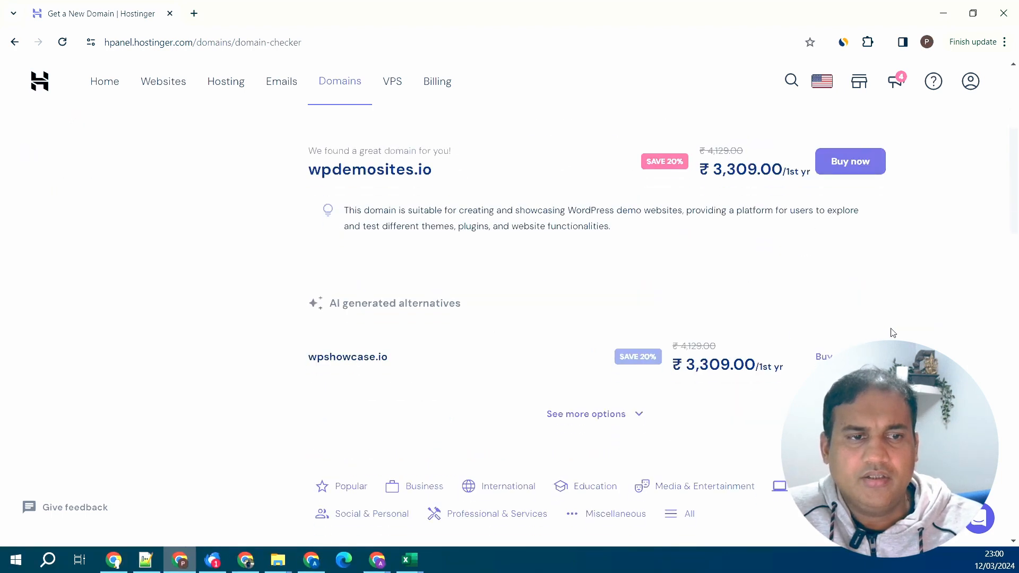
scroll(893, 332, down, 3)
scroll(894, 333, down, 7)
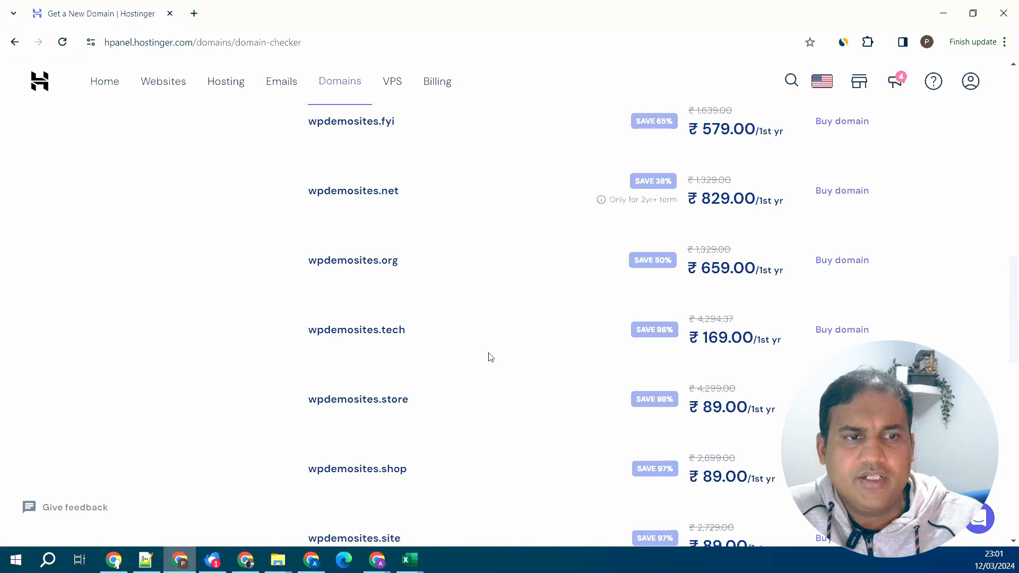
- Buy wpdemosites.tech and complete its registration
click(834, 332)
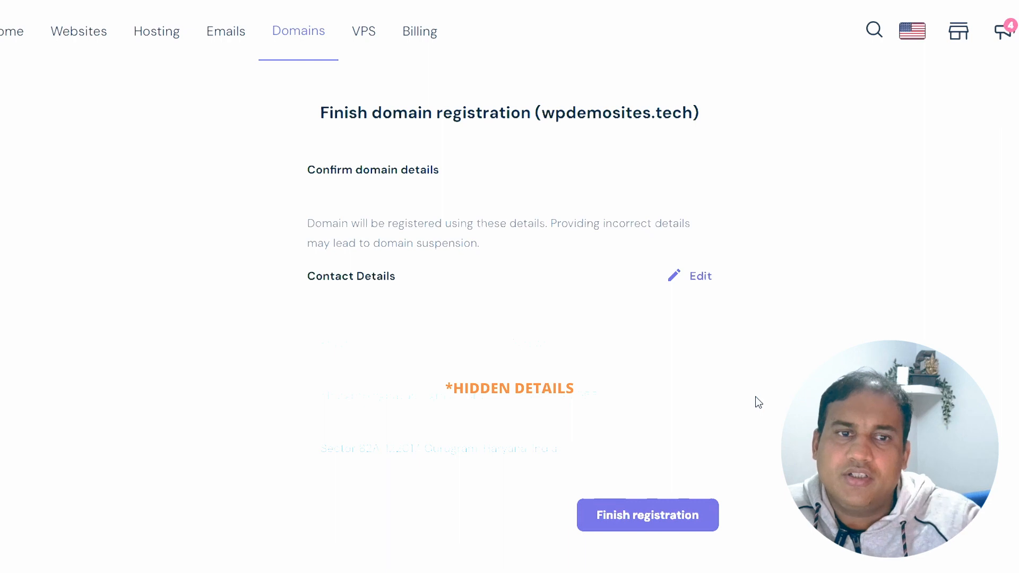
click(668, 516)
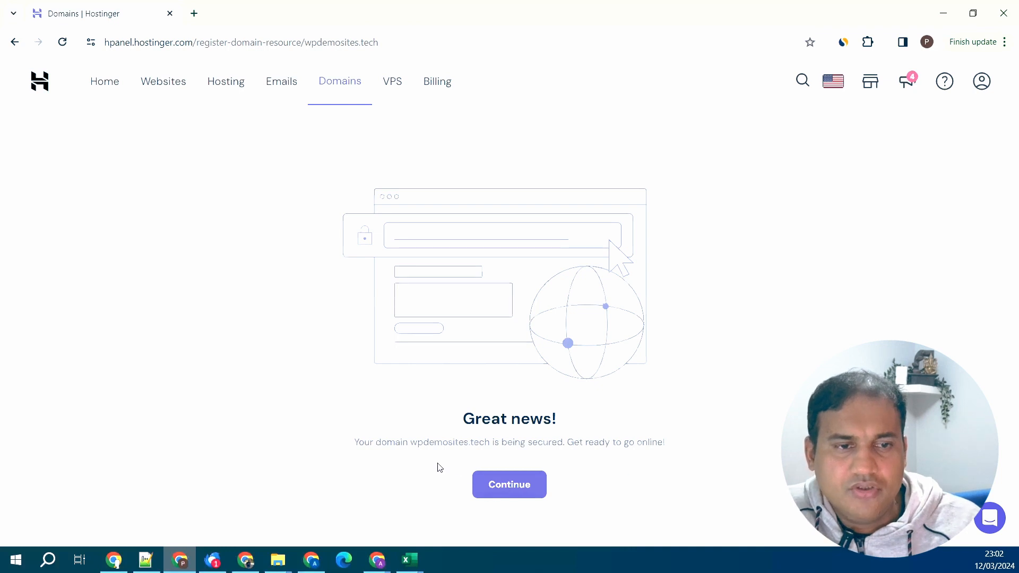
- Review wpdemosites.tech's Active status and its dns-parking.com nameservers in the domain overview
click(523, 489)
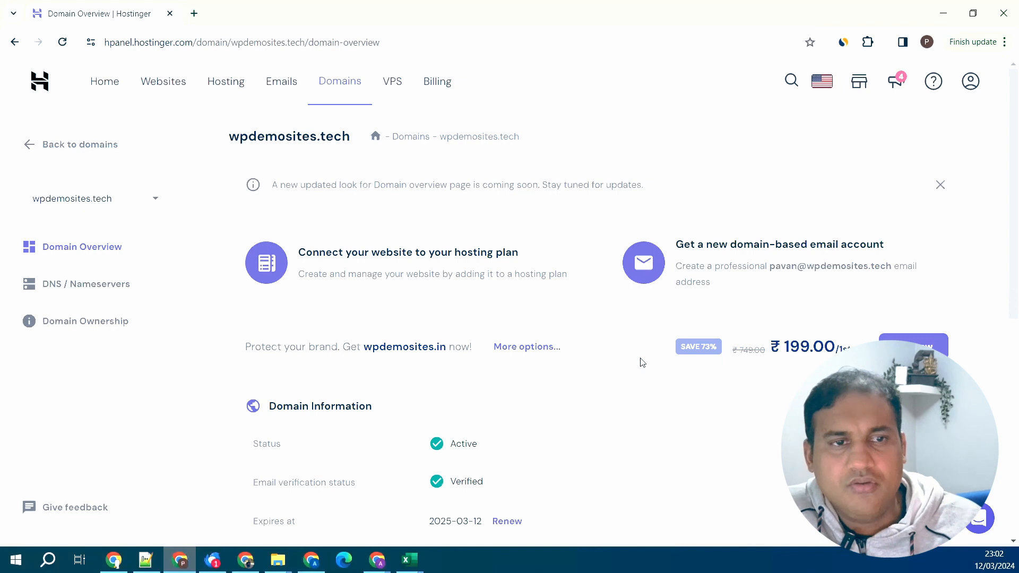
scroll(625, 366, down, 1)
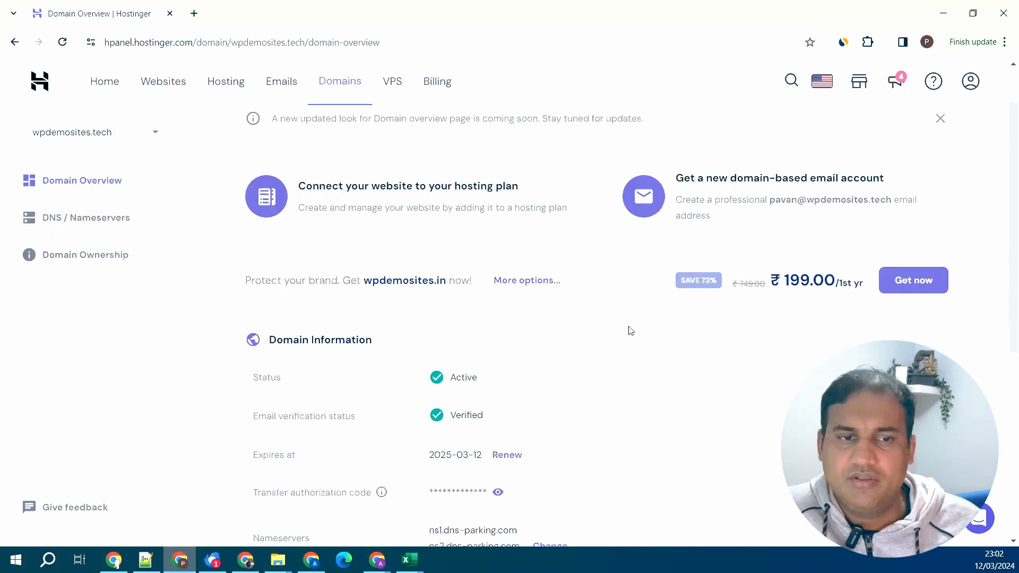
scroll(631, 331, down, 1)
scroll(632, 330, down, 1)
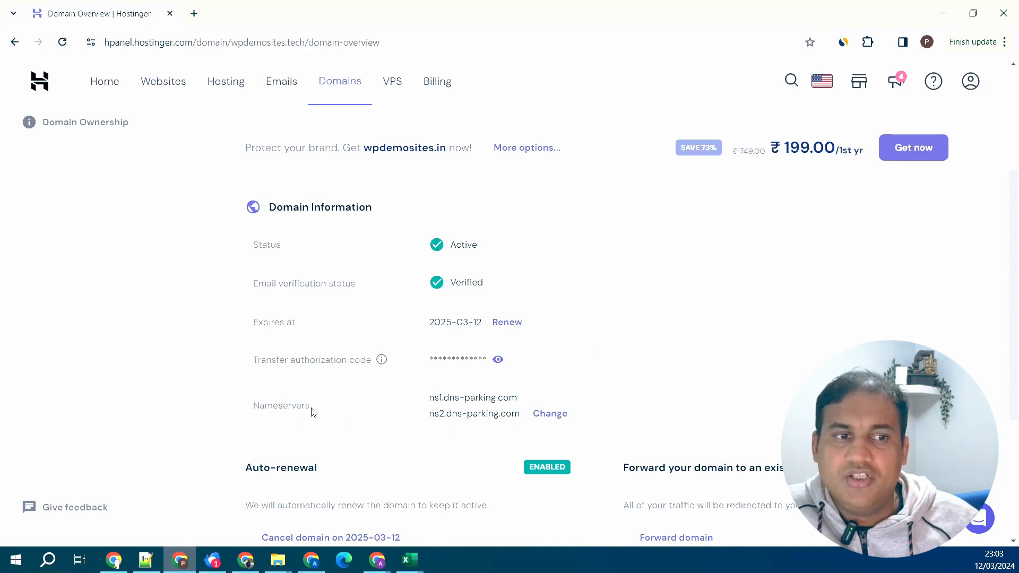
double_click(265, 405)
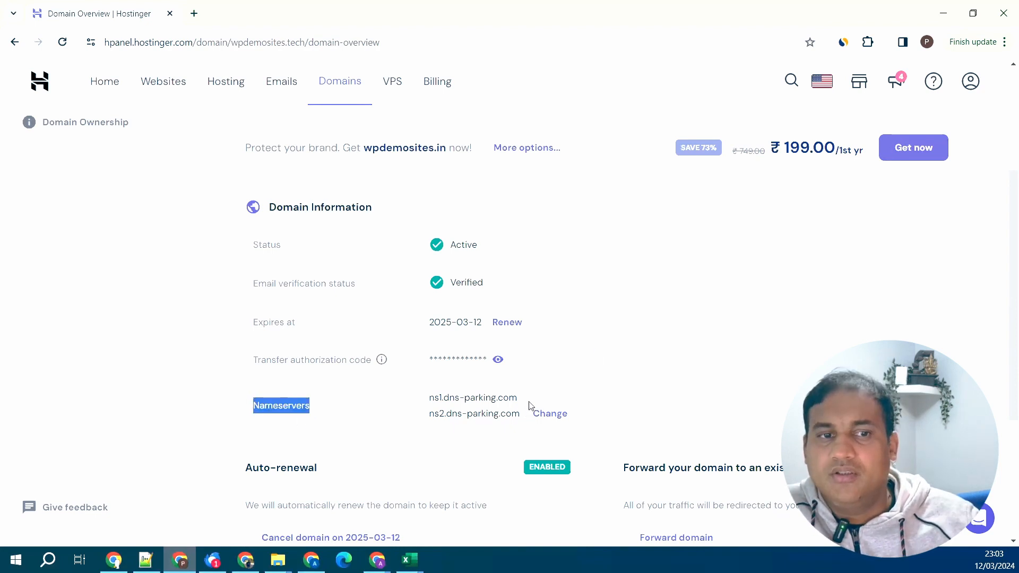
drag(517, 402, 447, 400)
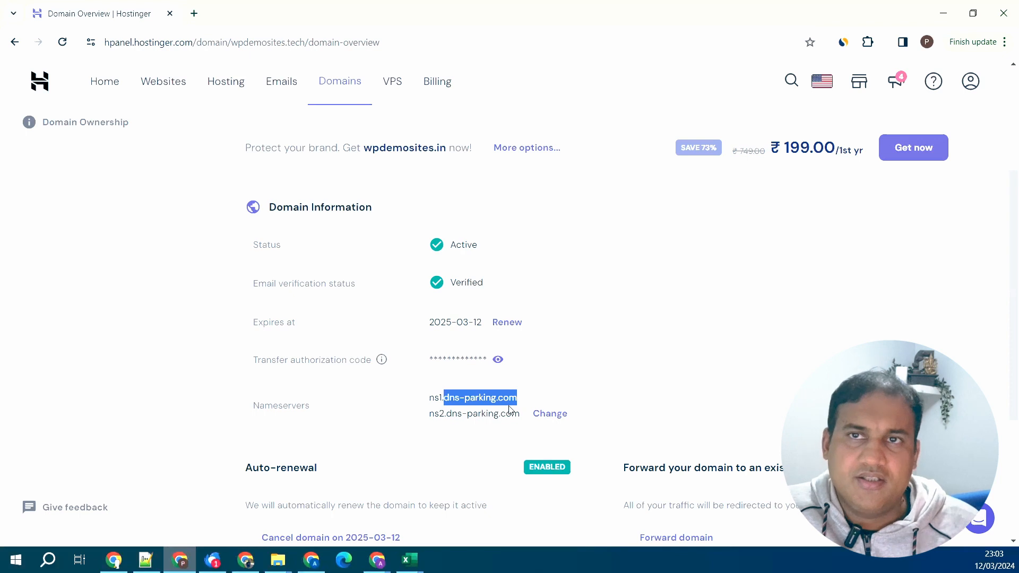
scroll(558, 341, up, 4)
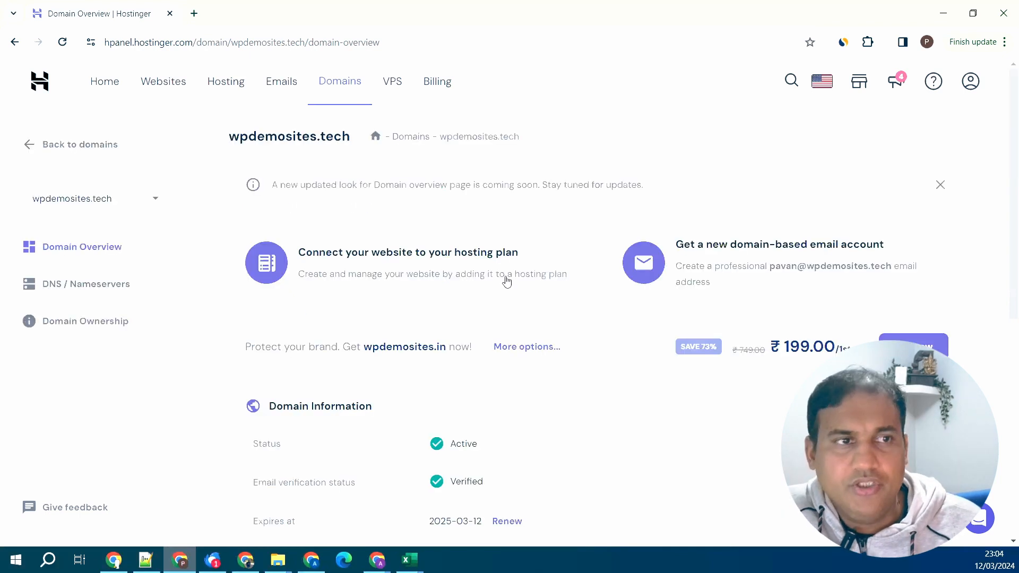
- Go from Domains through Home to the Websites dashboard and choose '+ Add Website'
click(162, 95)
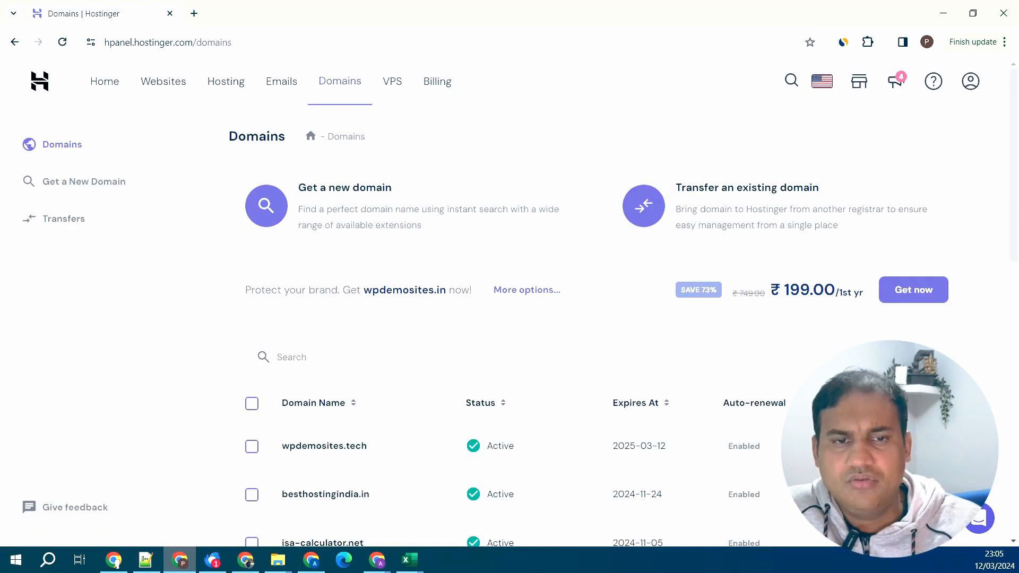
click(923, 446)
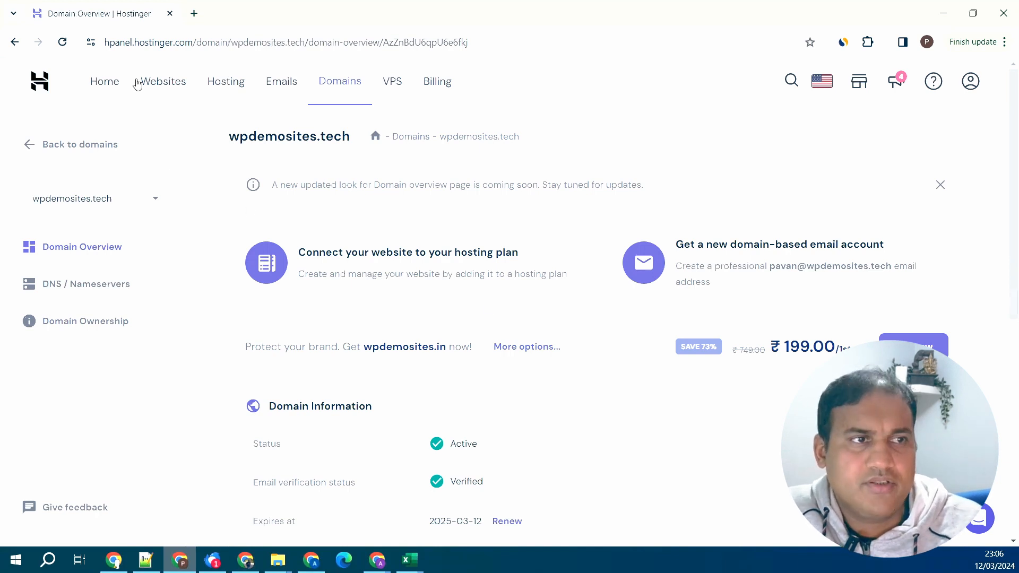
click(113, 88)
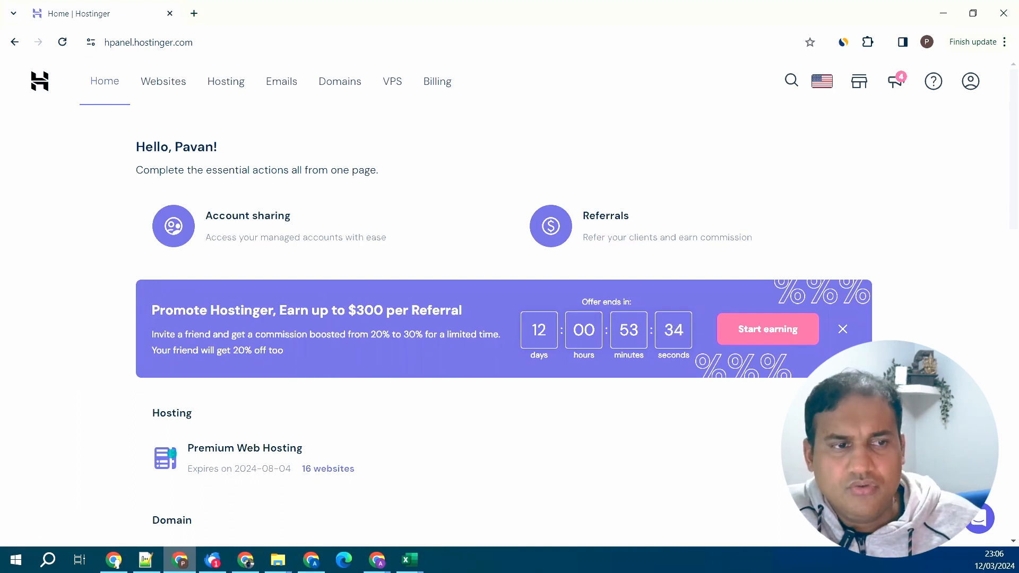
click(826, 458)
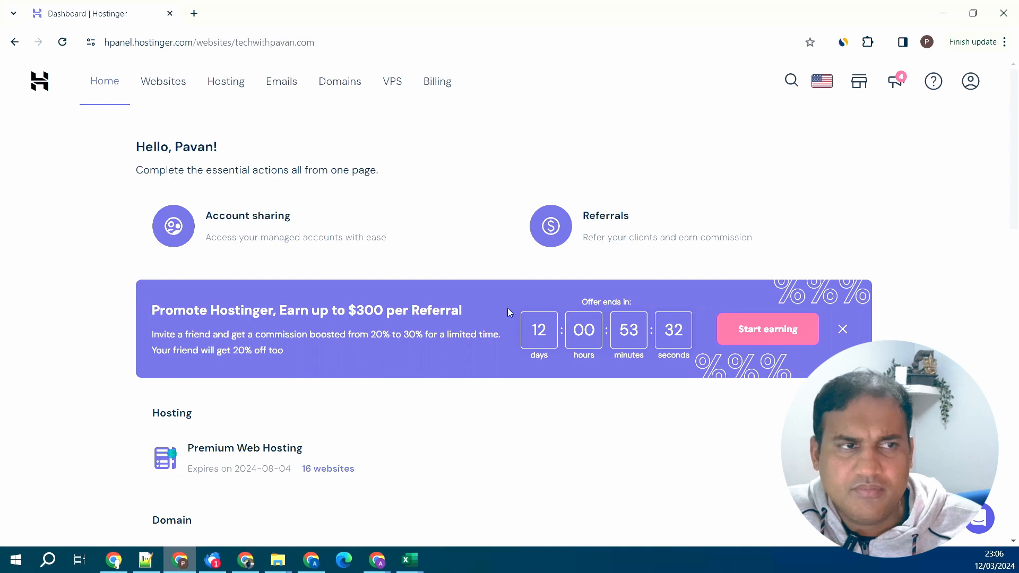
click(81, 159)
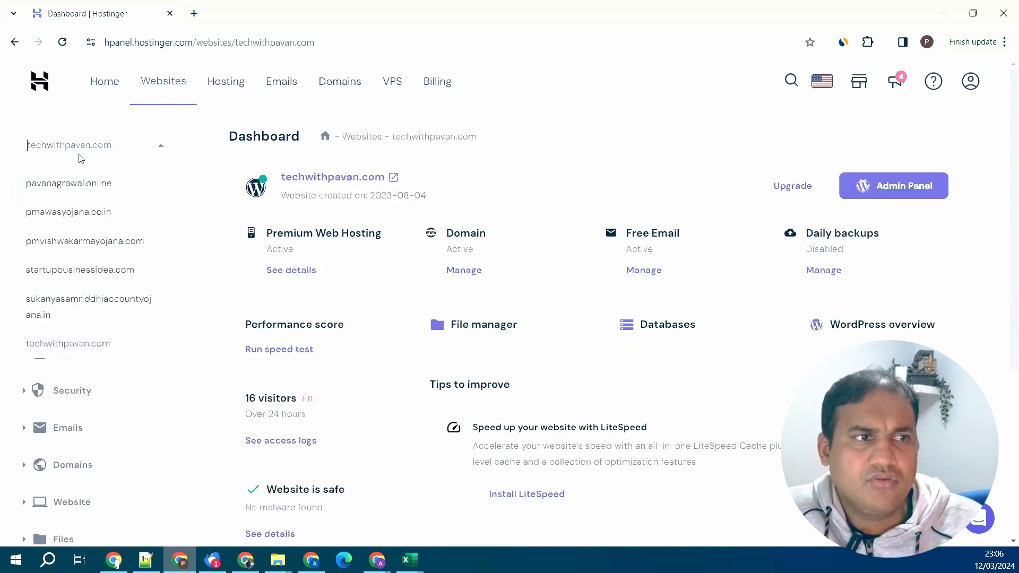
scroll(123, 271, up, 5)
click(69, 174)
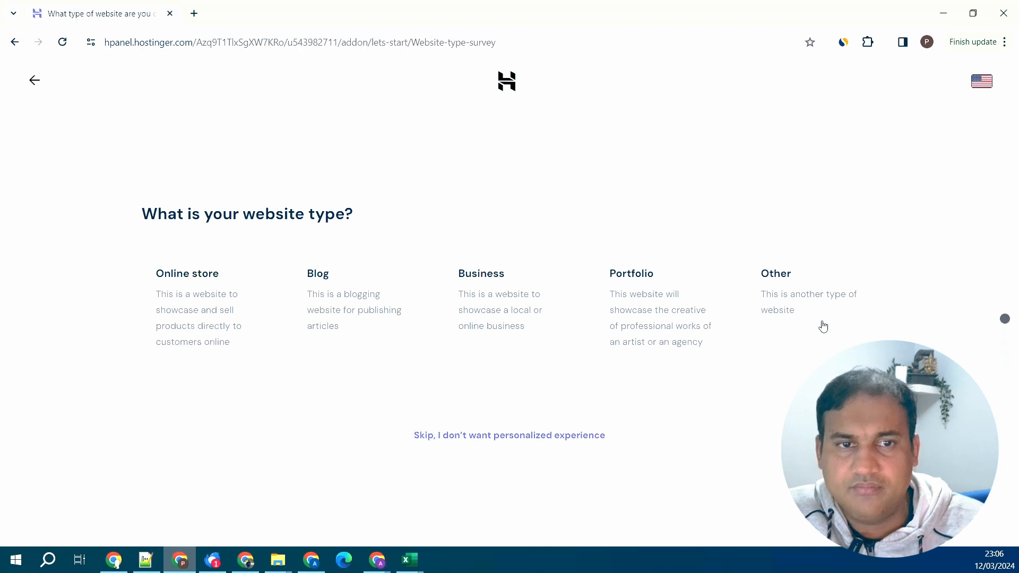
- Choose a new Business site on WordPress and set the administrator password
click(530, 339)
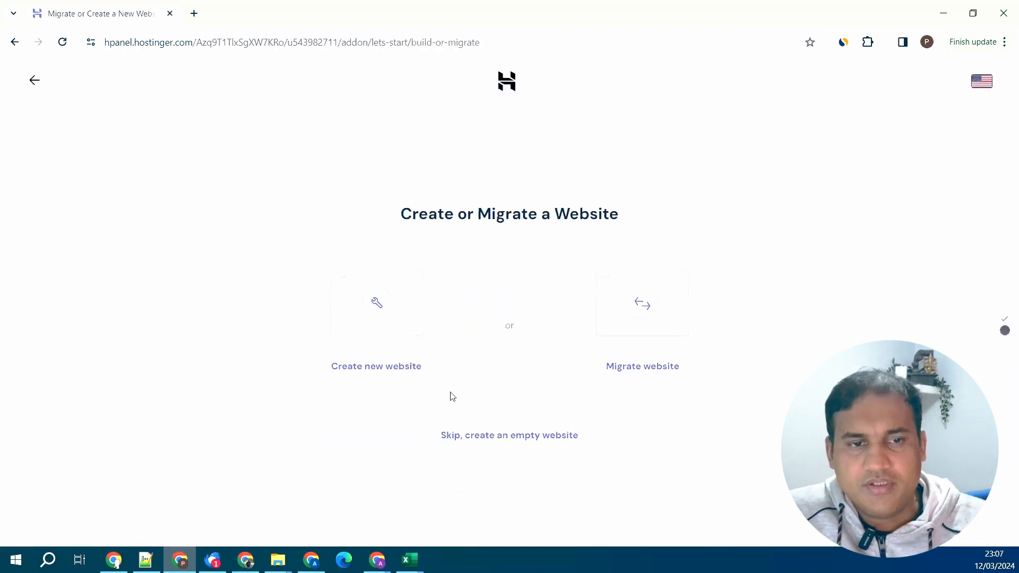
click(419, 375)
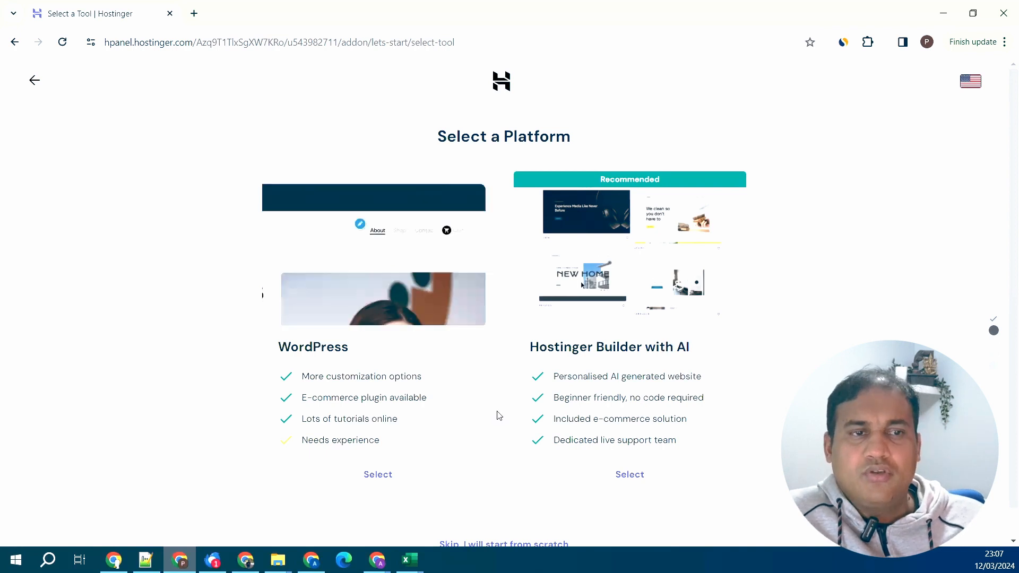
click(422, 483)
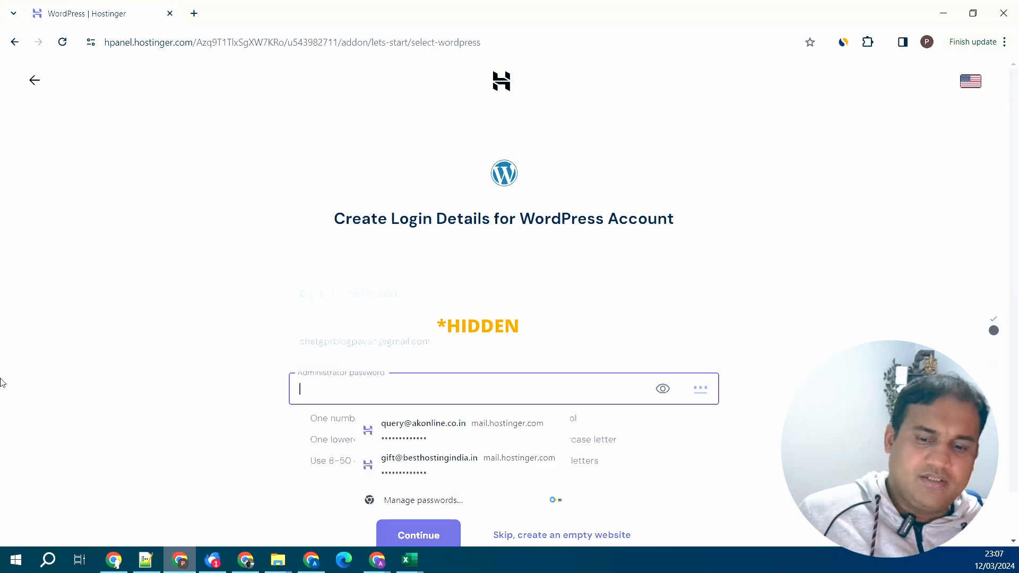
text(••)
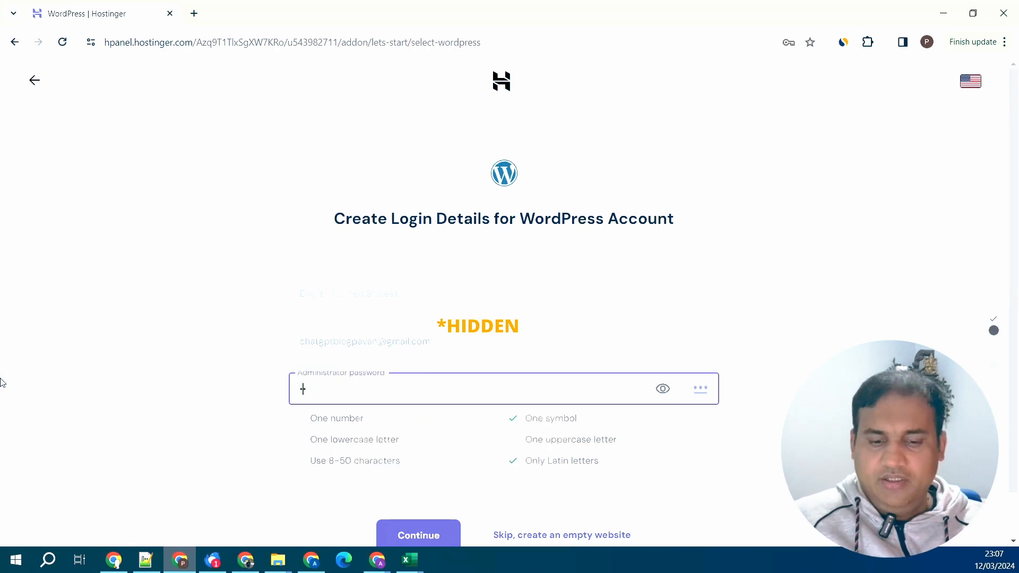
text(••••••)
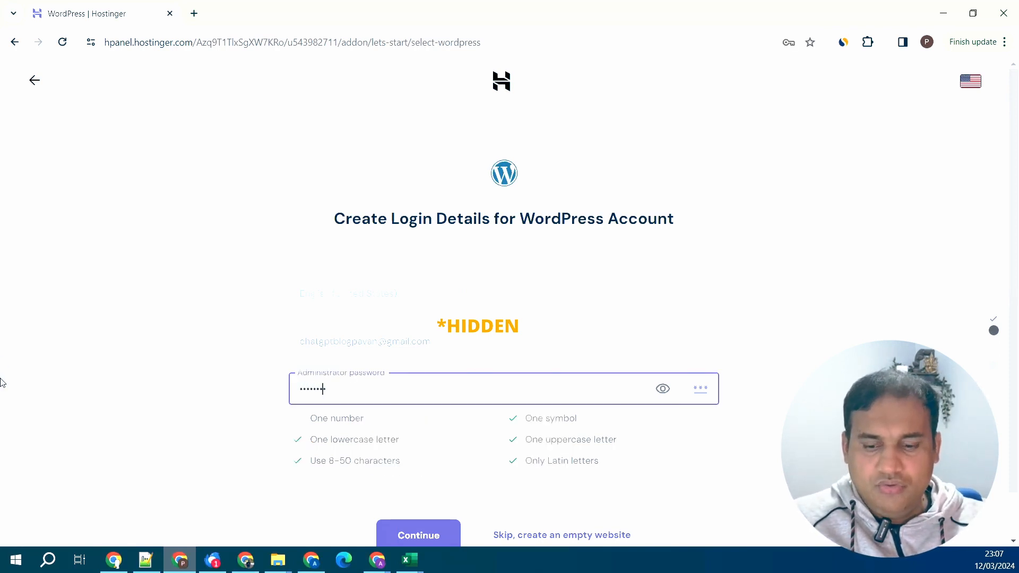
text(••••••)
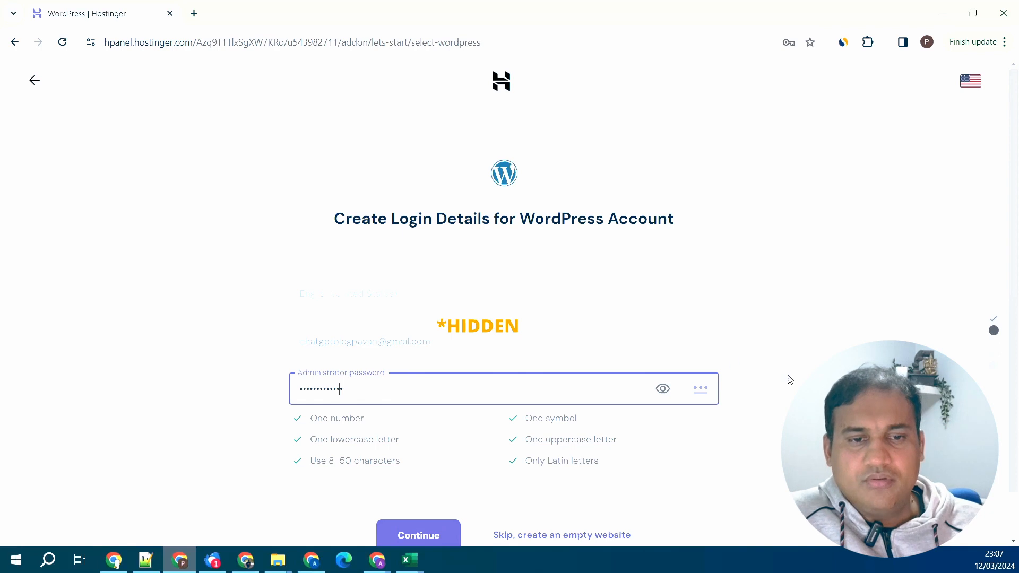
click(424, 482)
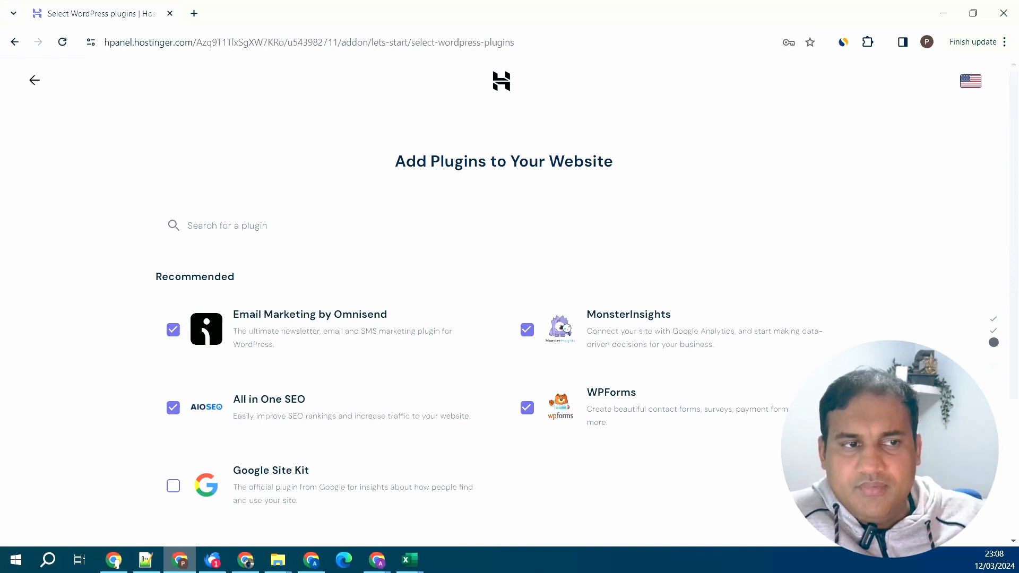
- Skip the recommended plugins
scroll(510, 297, down, 1)
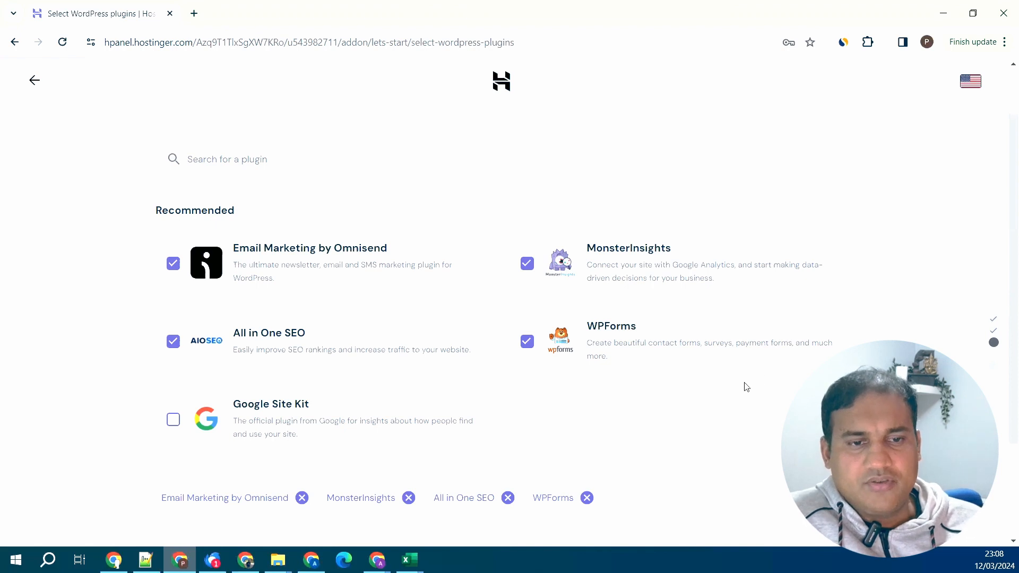
scroll(459, 328, down, 2)
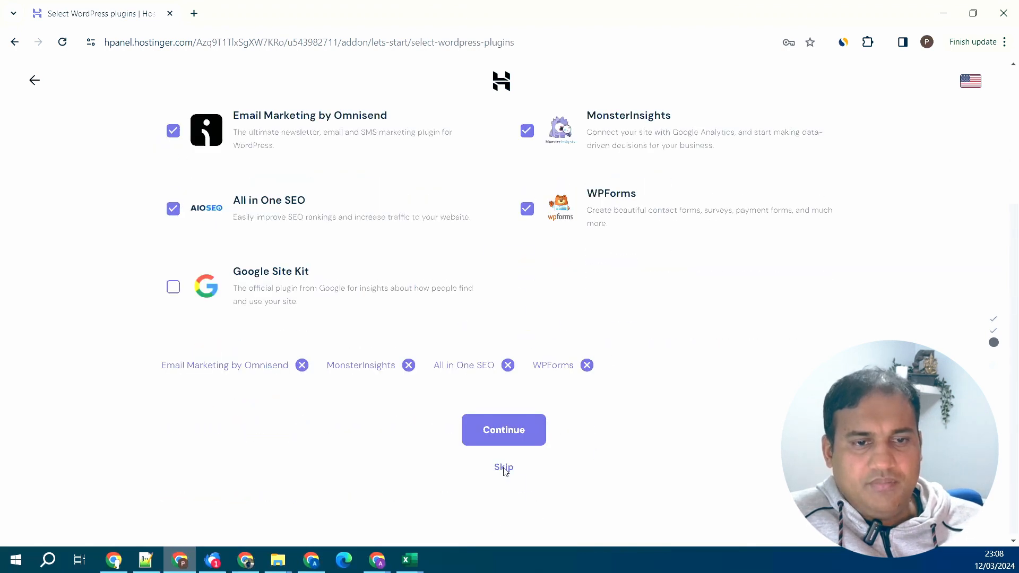
click(504, 468)
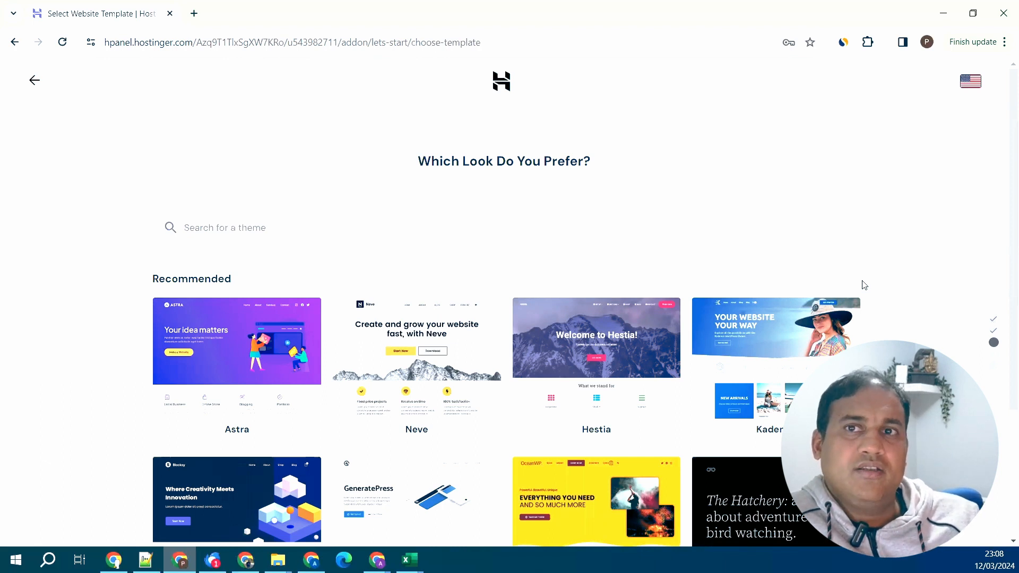
- Preview the Kadence theme, then go back to the theme choices
mouse_move(802, 345)
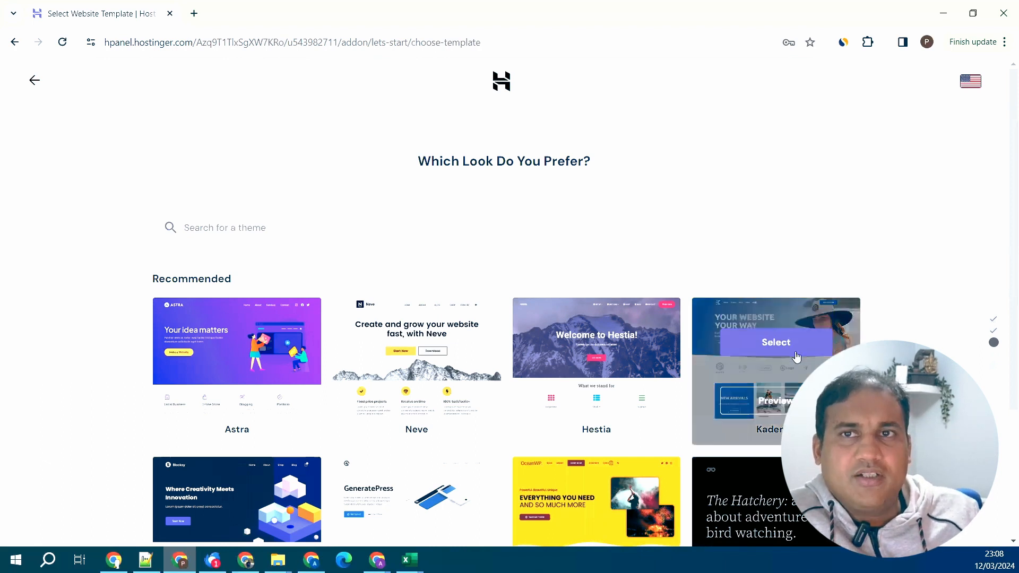
click(775, 401)
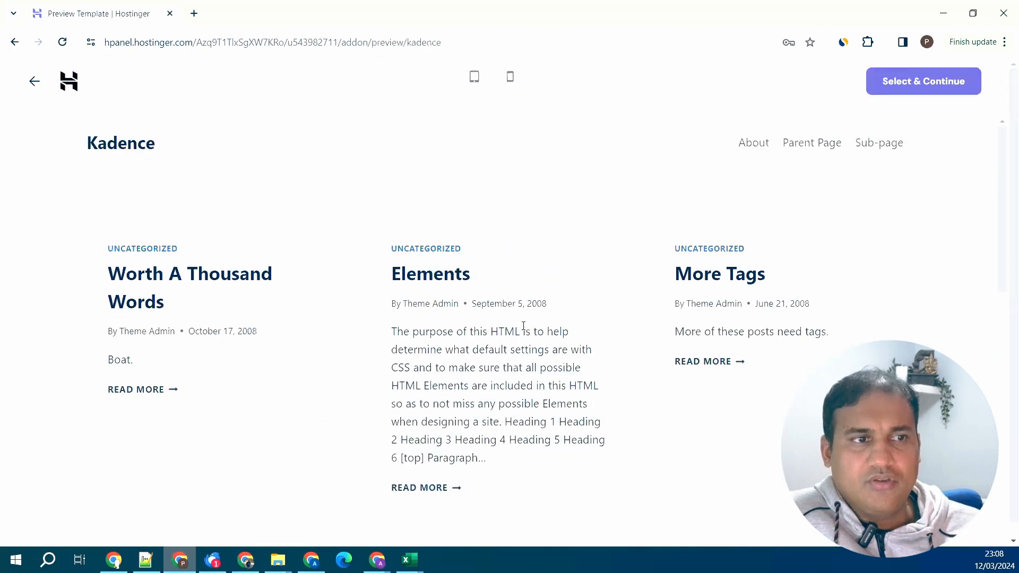
scroll(462, 245, down, 3)
scroll(462, 247, down, 7)
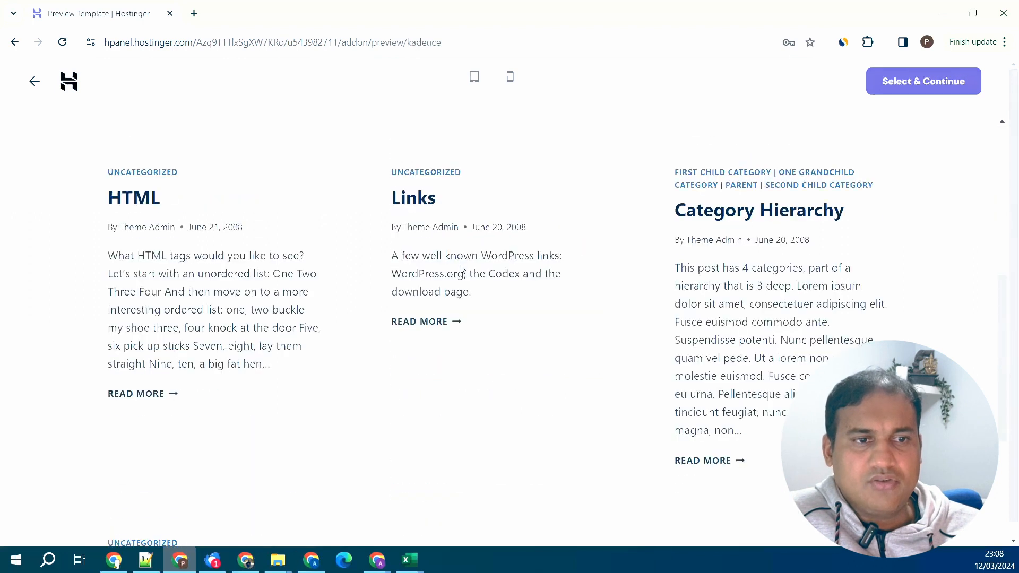
scroll(461, 273, up, 10)
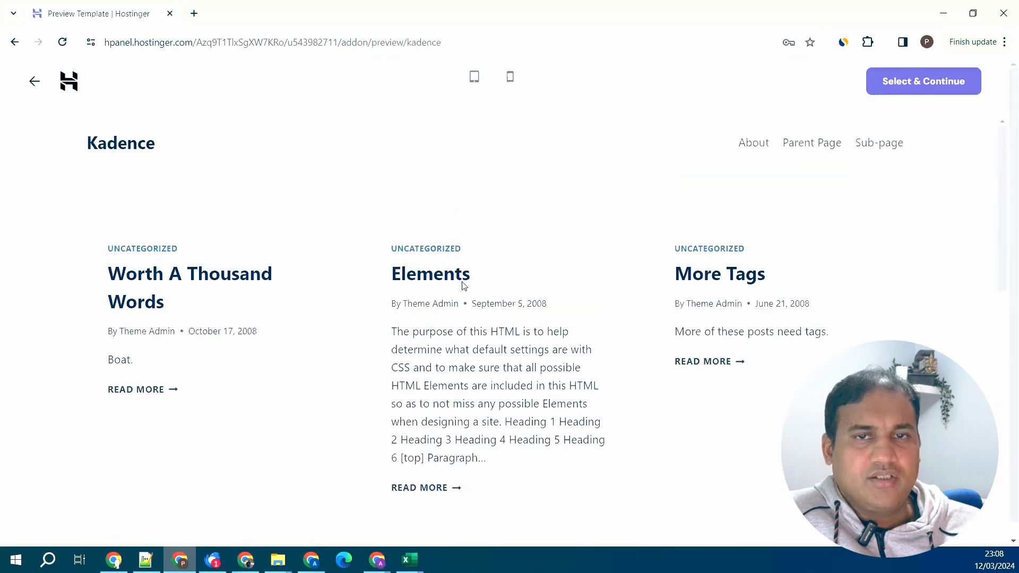
click(33, 83)
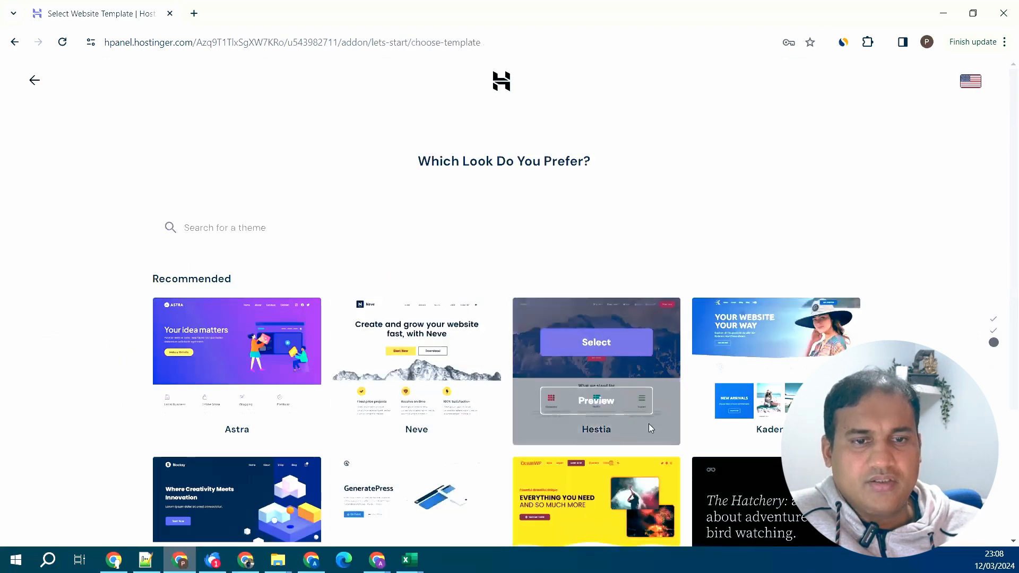
scroll(319, 365, down, 2)
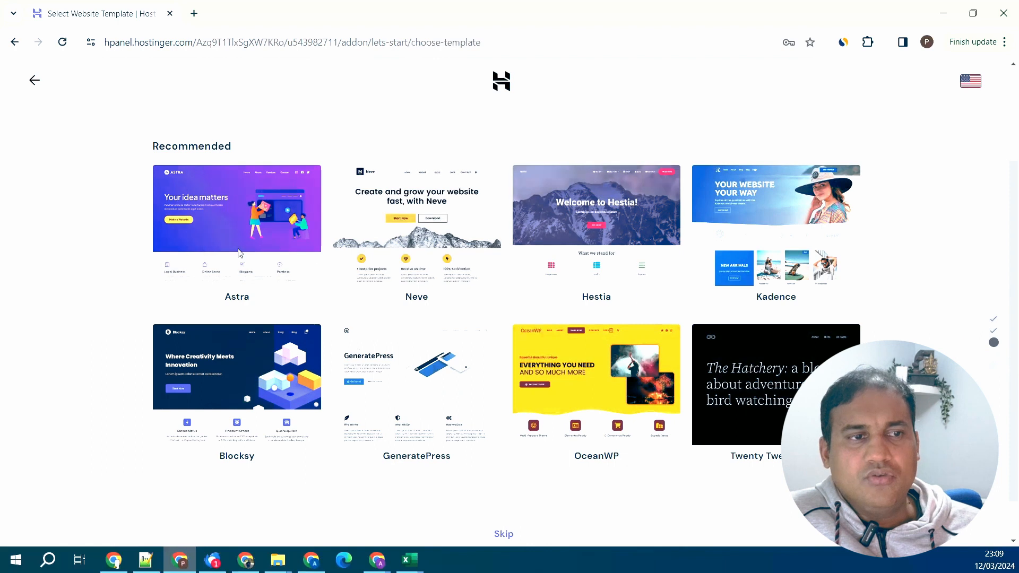
mouse_move(210, 244)
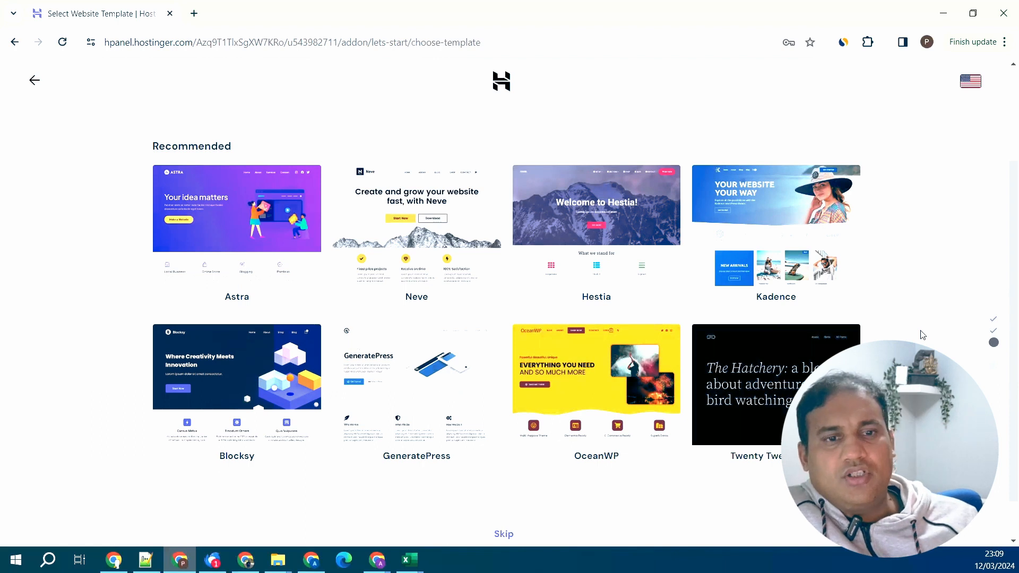
- Skip the theme, assign wpdemosites.tech as the site's domain, and open its Admin Panel
click(524, 540)
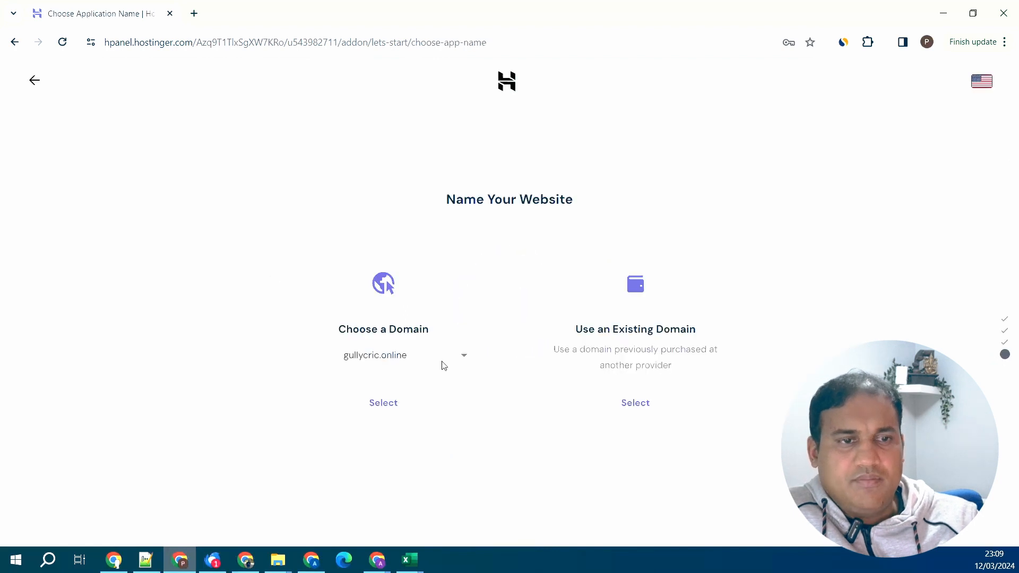
click(441, 362)
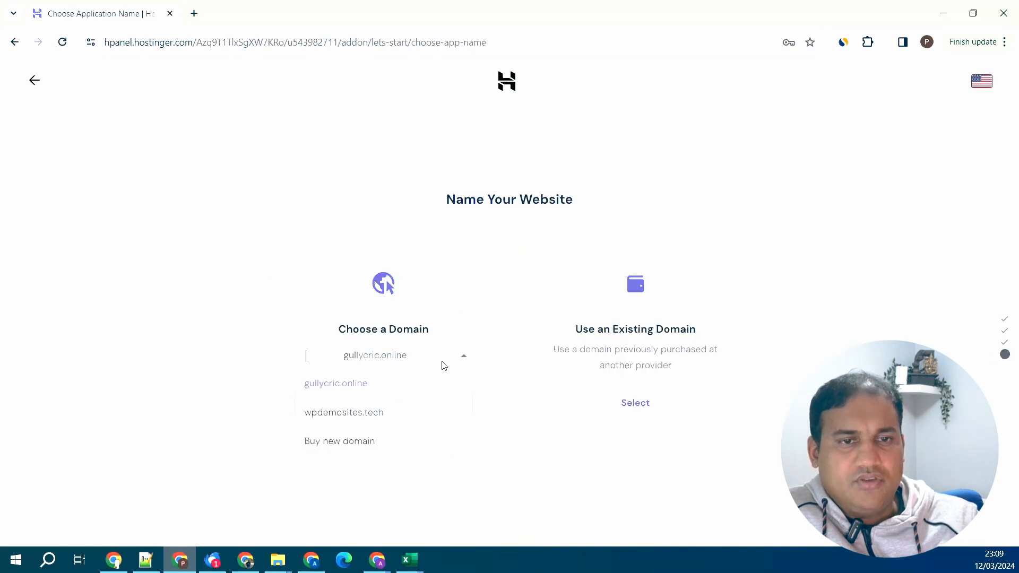
click(395, 416)
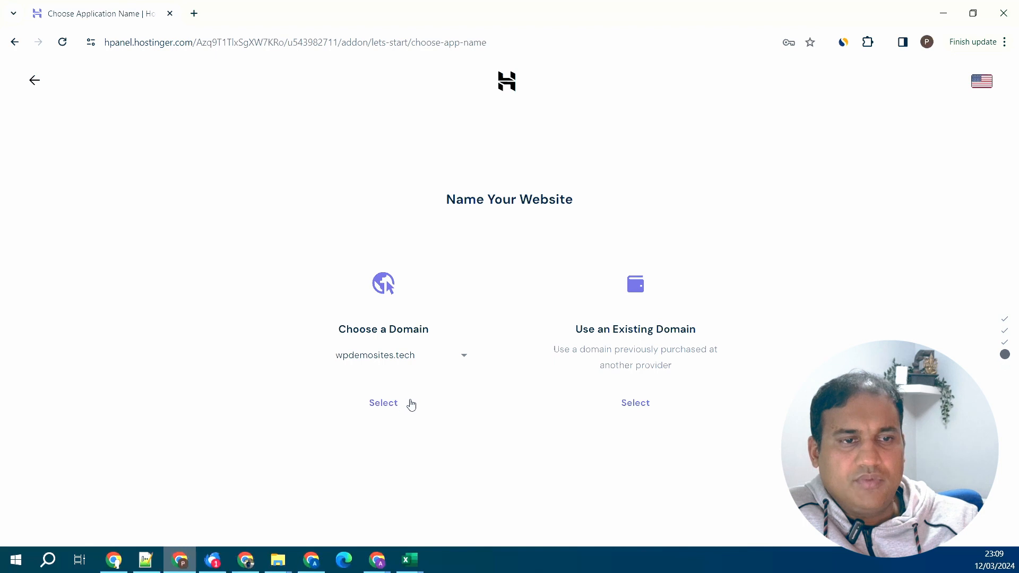
click(376, 399)
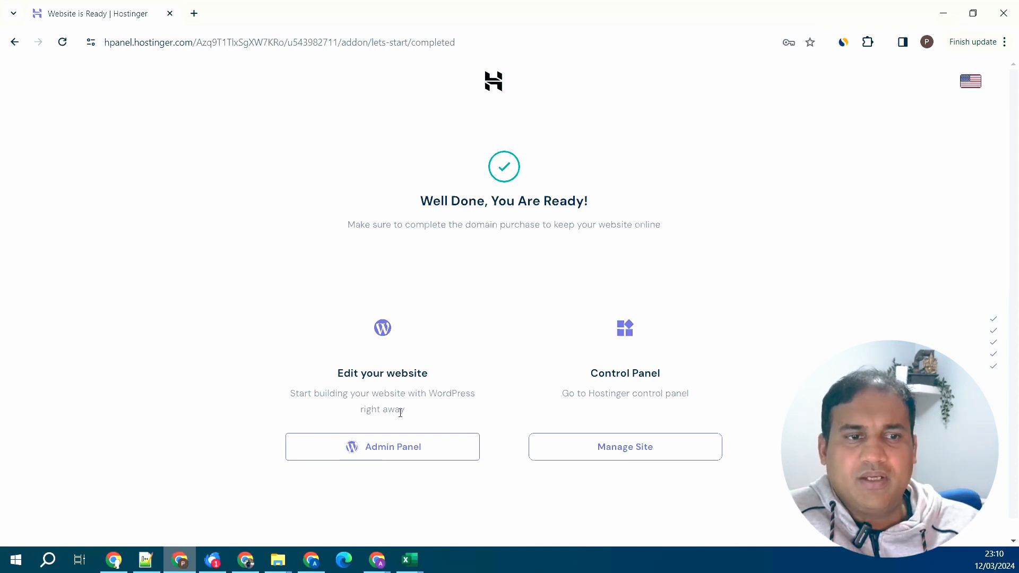
click(417, 458)
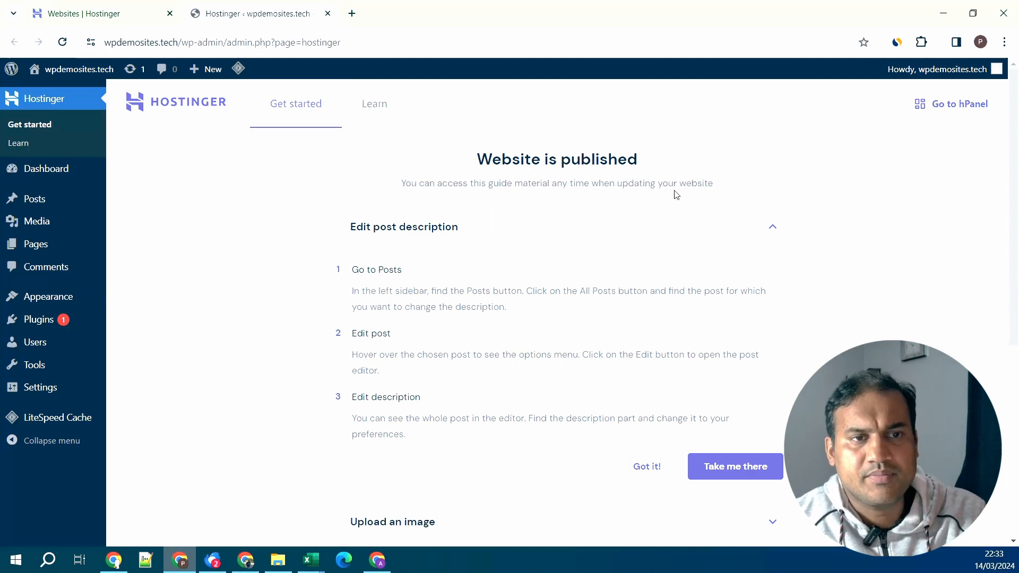
- Visit the live site from the site name menu in the admin bar
mouse_move(82, 75)
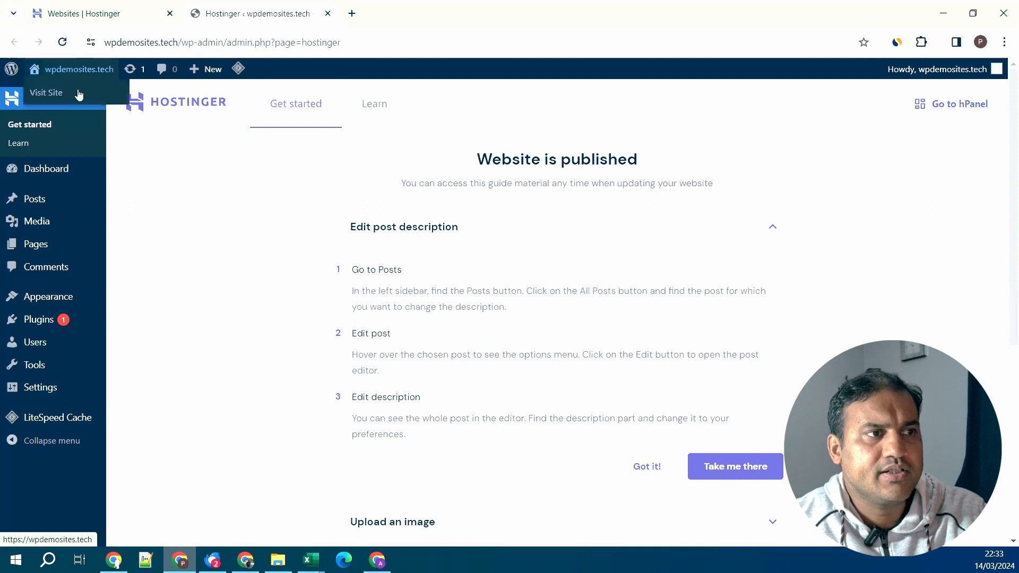
right_click(78, 94)
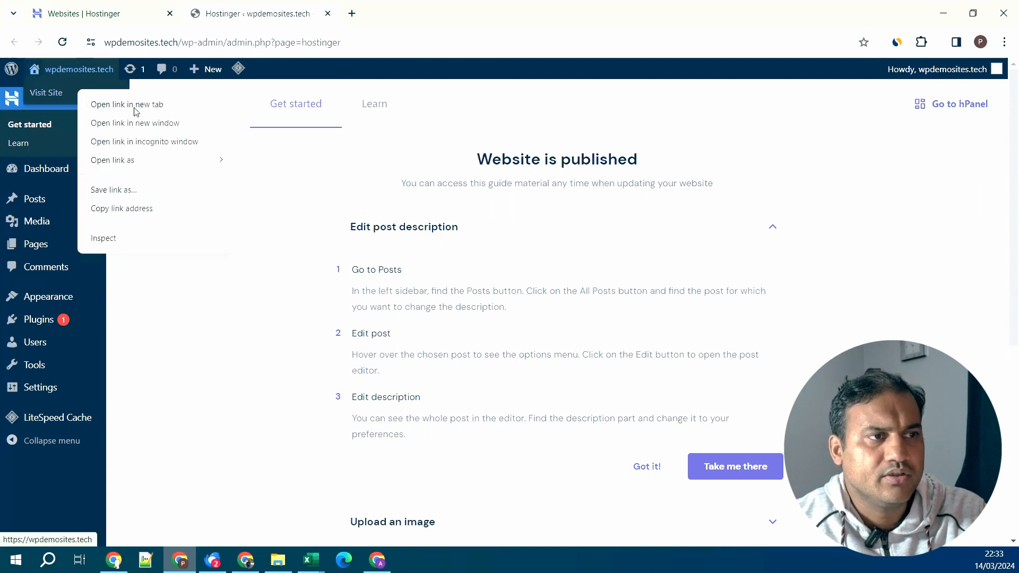
click(265, 336)
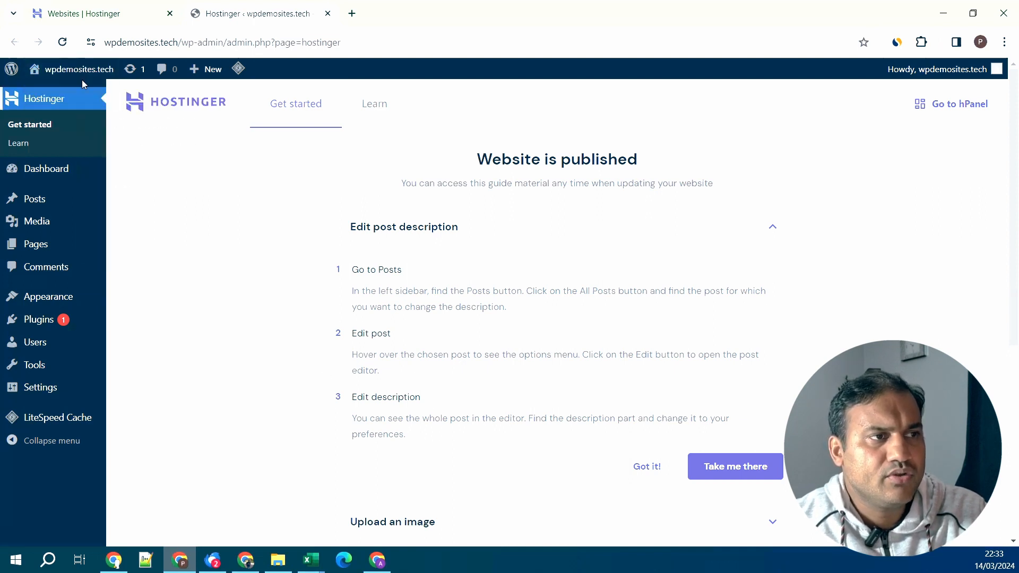
mouse_move(80, 73)
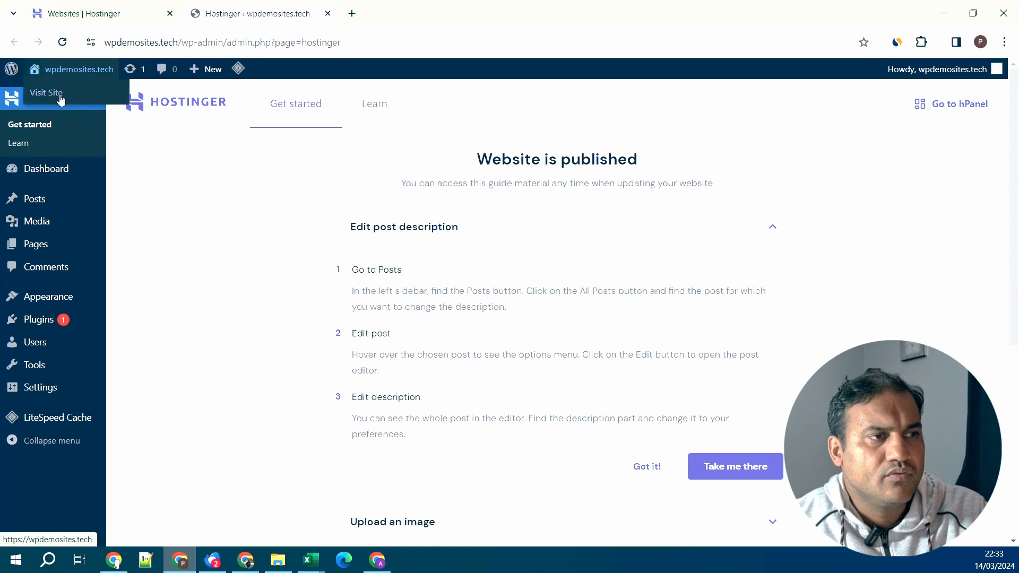
click(61, 98)
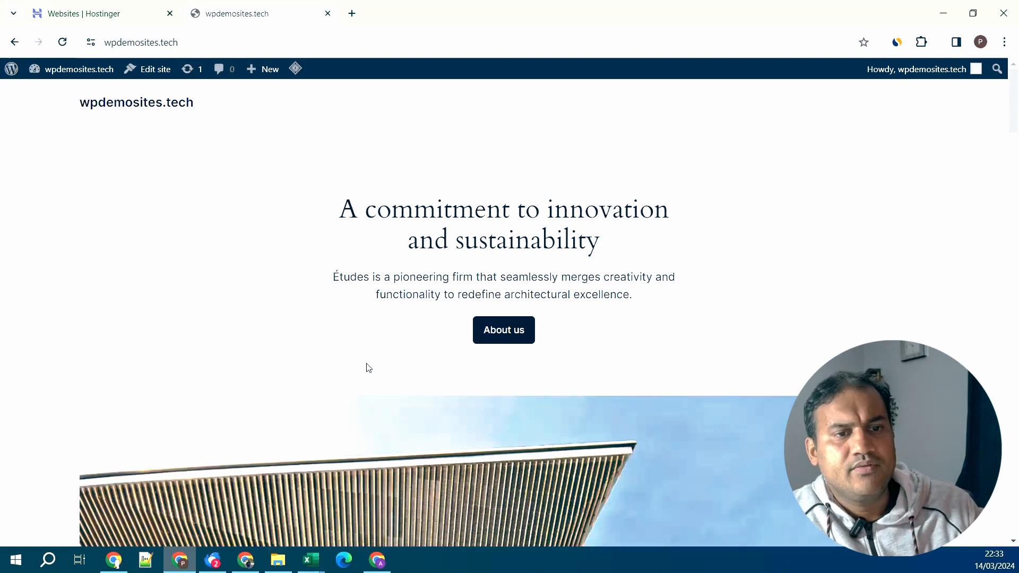
- Scroll the homepage down to the Join 900+ subscribers section and back to the top
scroll(370, 370, down, 5)
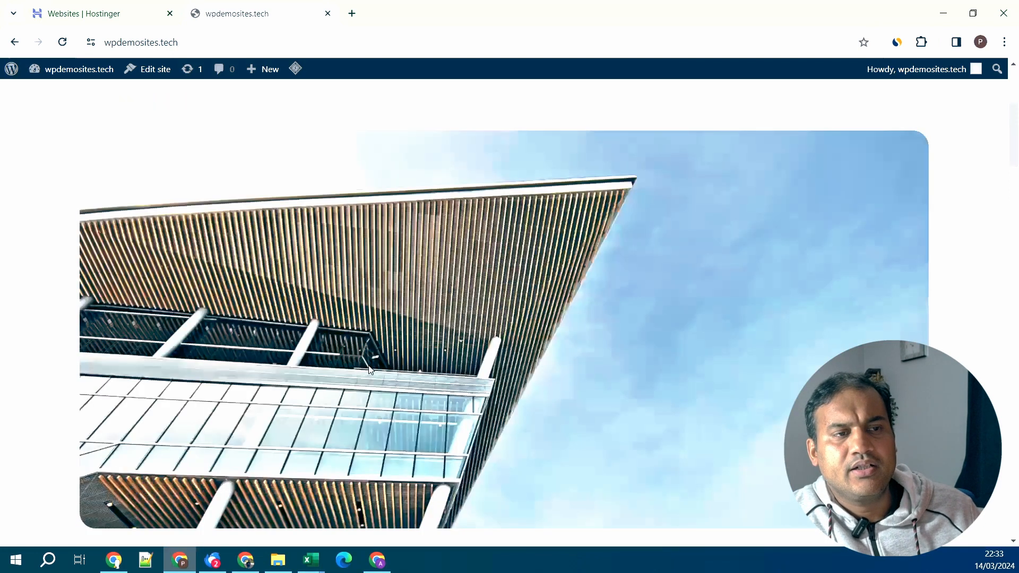
scroll(371, 370, down, 5)
scroll(370, 370, down, 9)
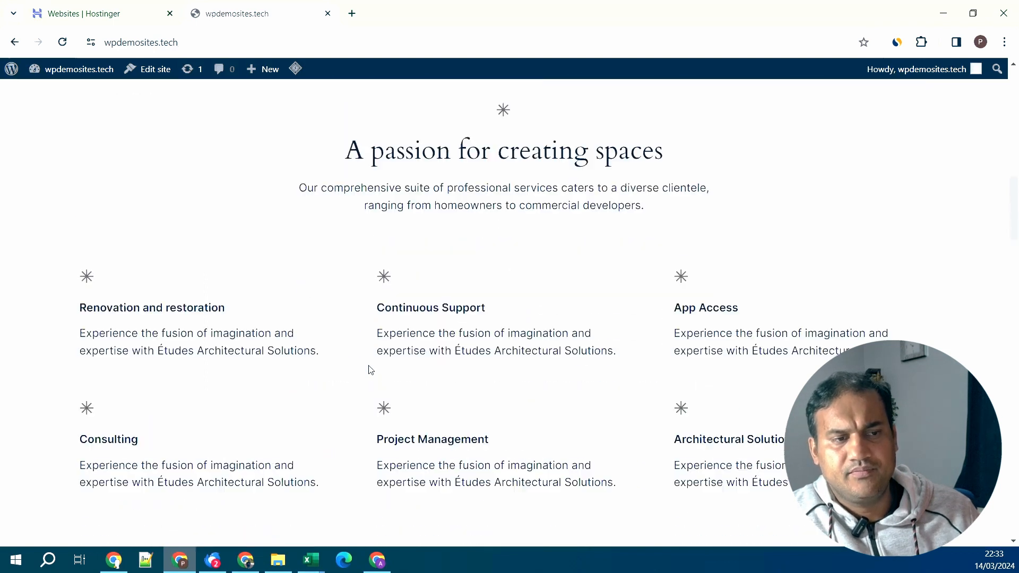
scroll(371, 370, down, 9)
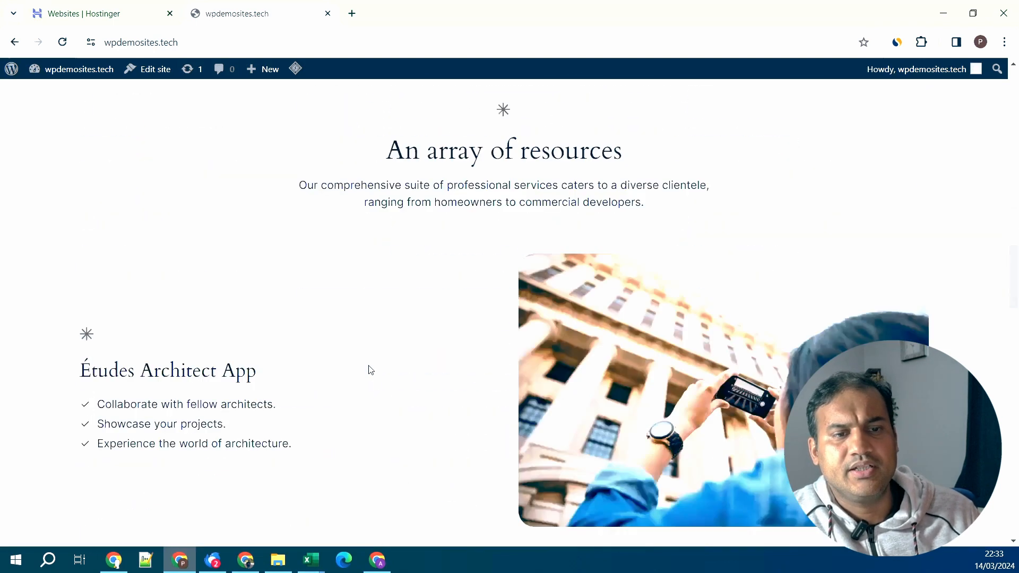
scroll(371, 370, down, 4)
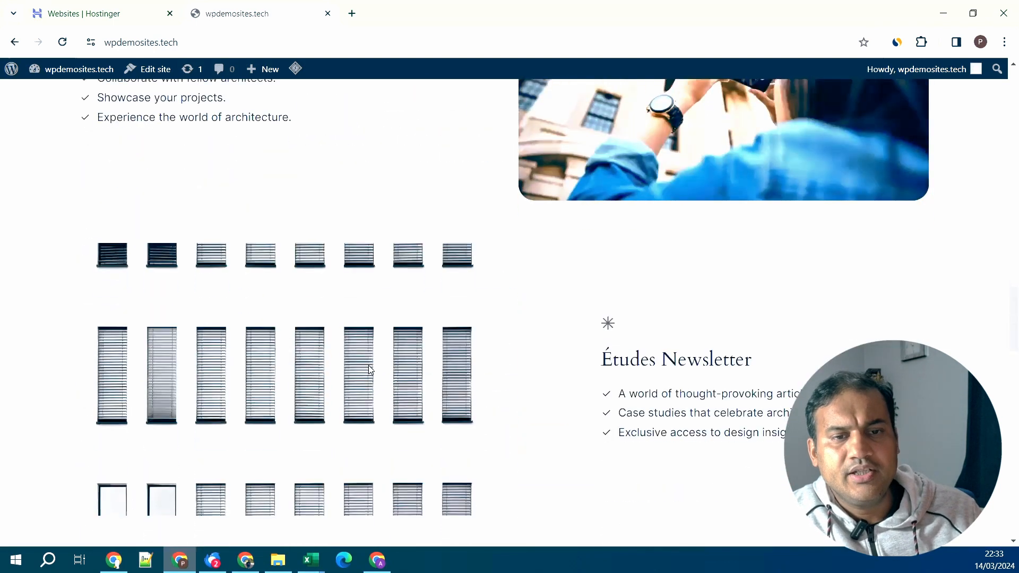
scroll(371, 370, down, 2)
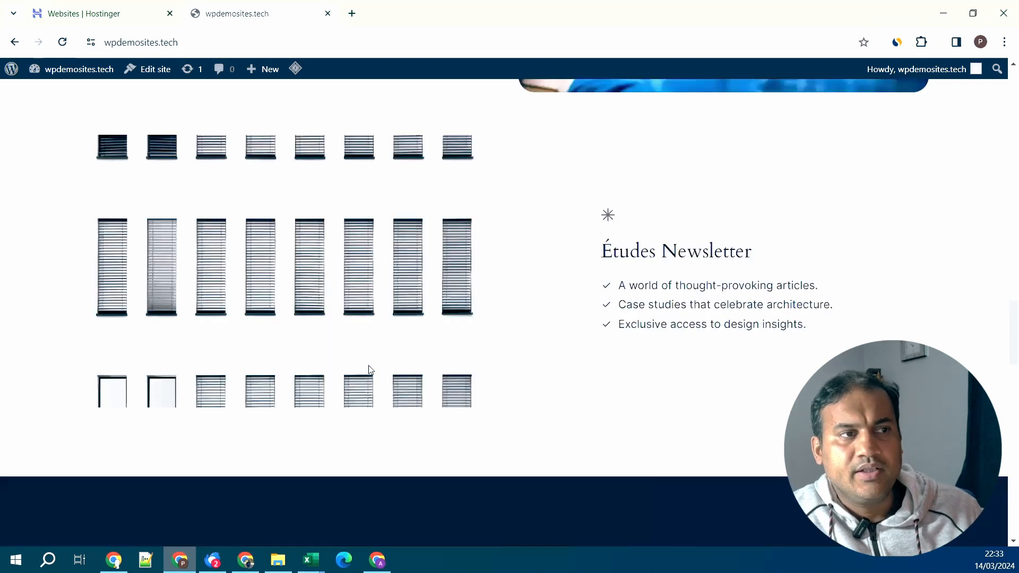
scroll(371, 370, down, 4)
scroll(371, 370, down, 5)
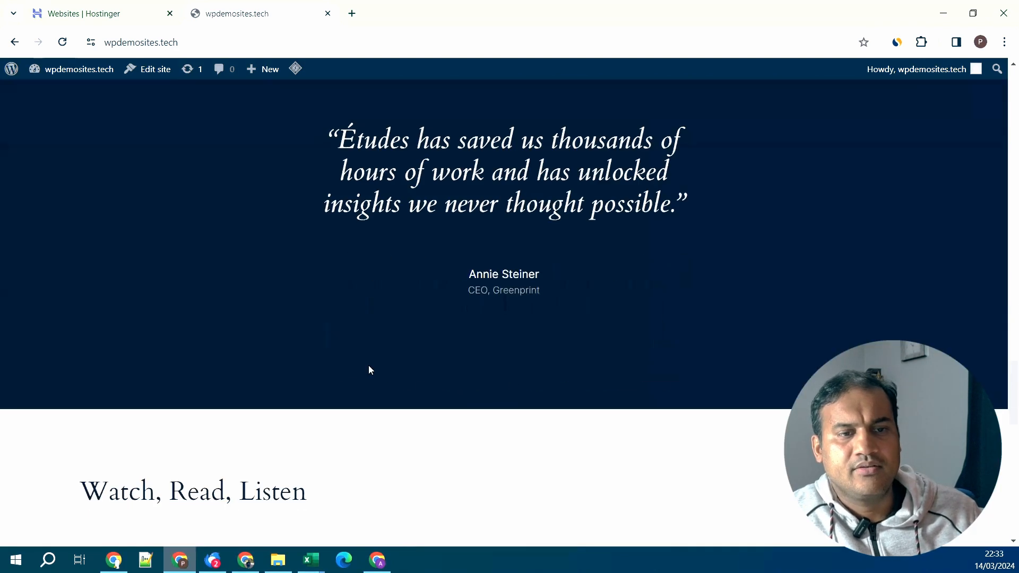
scroll(370, 370, down, 10)
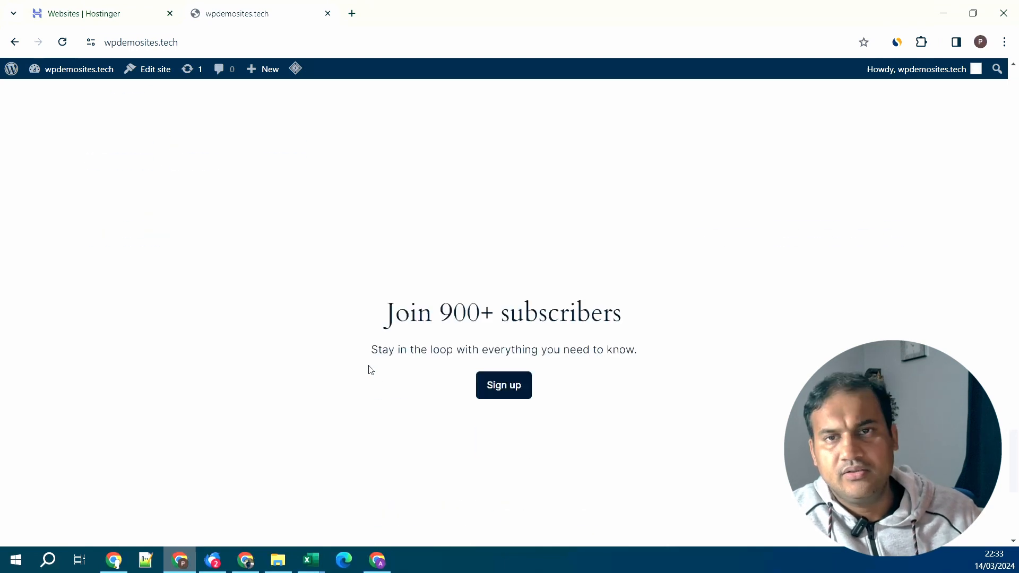
scroll(370, 370, up, 12)
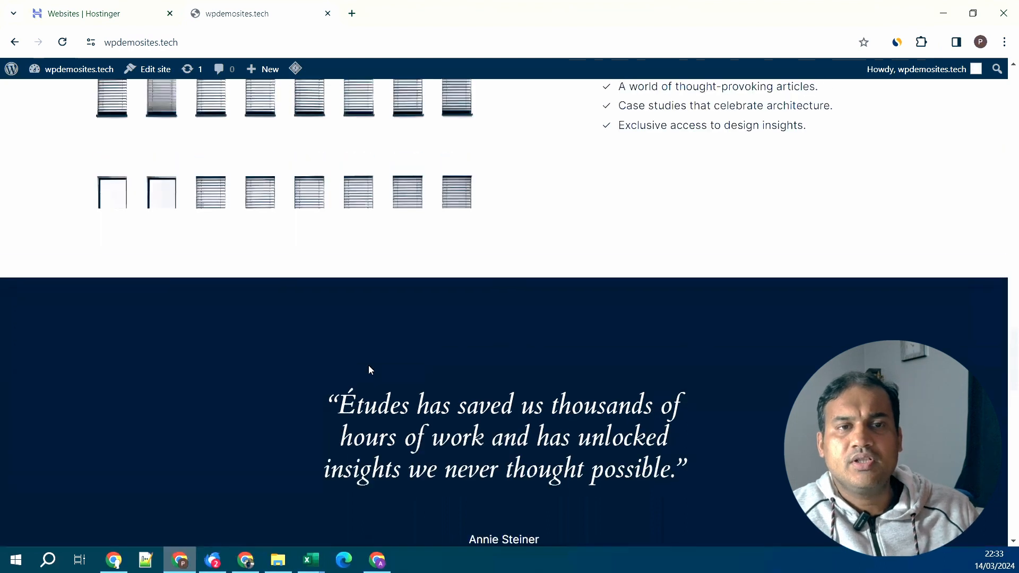
scroll(371, 370, up, 12)
scroll(370, 370, up, 14)
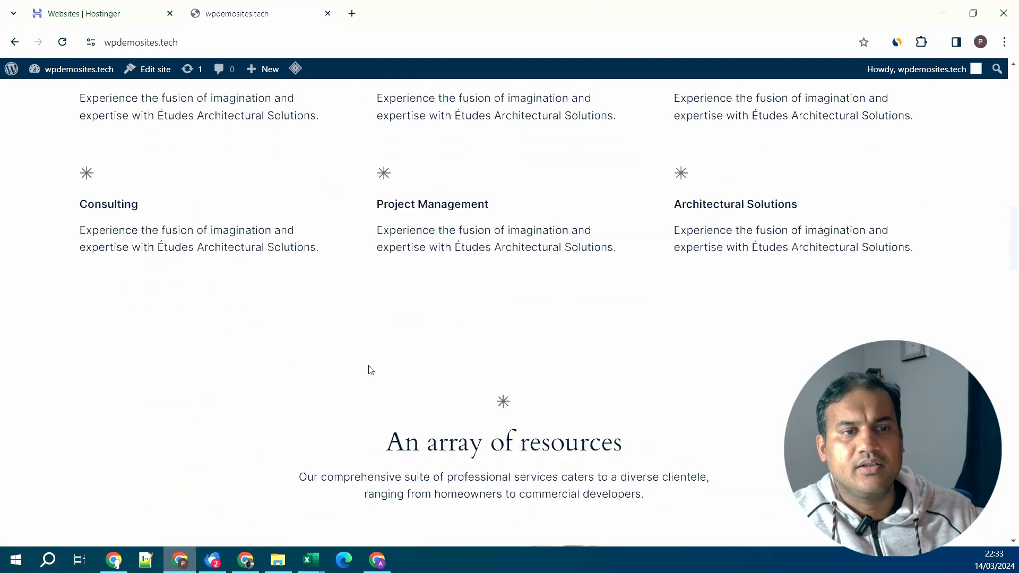
scroll(370, 370, up, 8)
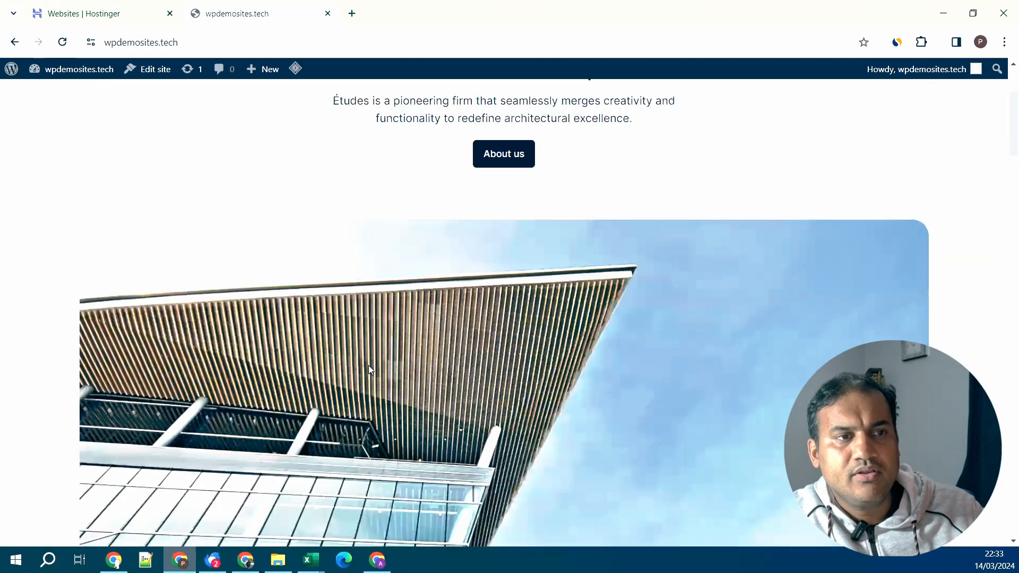
scroll(370, 370, up, 3)
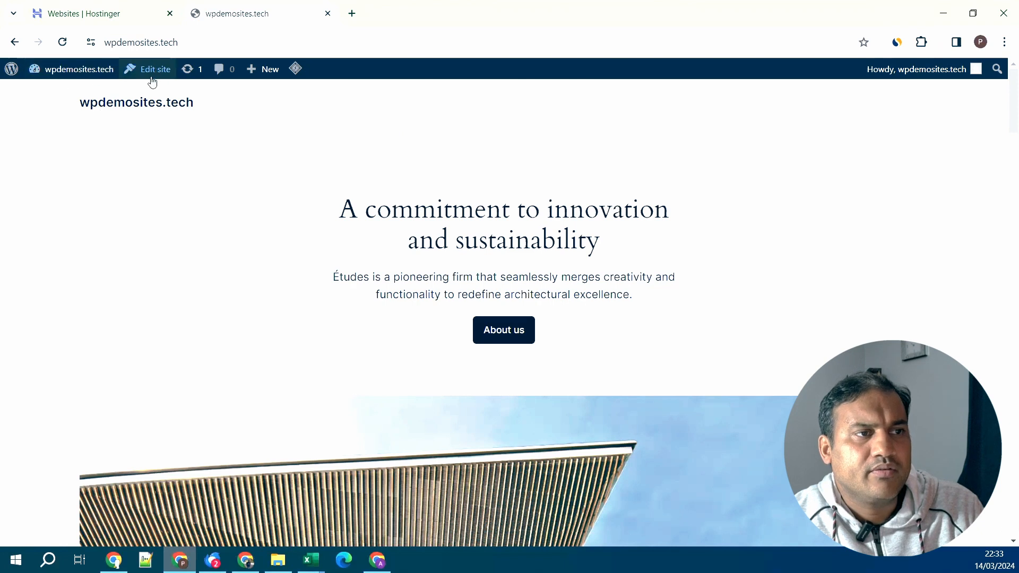
mouse_move(68, 78)
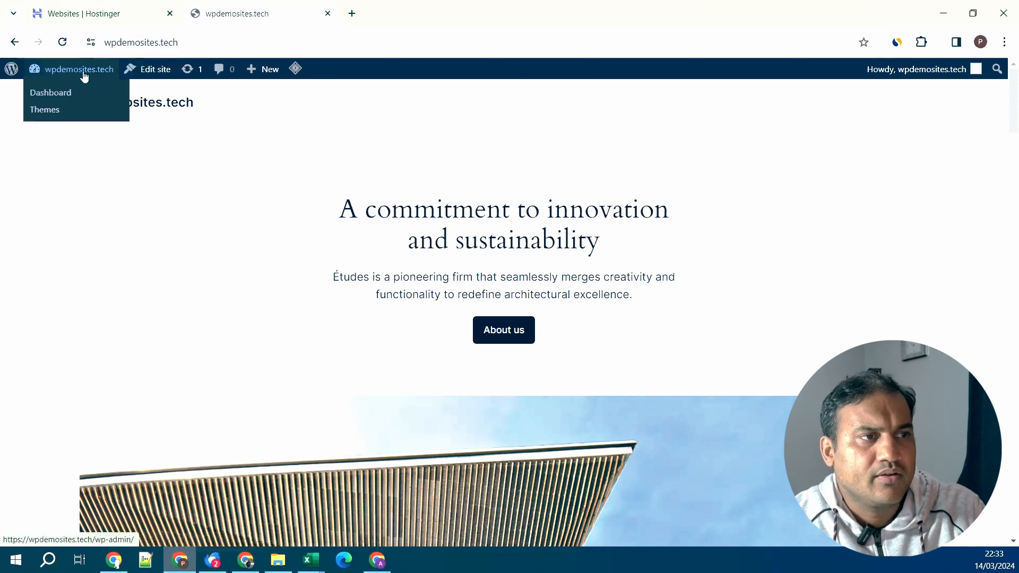
- From the Dashboard, open the Updates page and tick the Hostinger plugin (2.1.1 to 2.1.2)
click(58, 95)
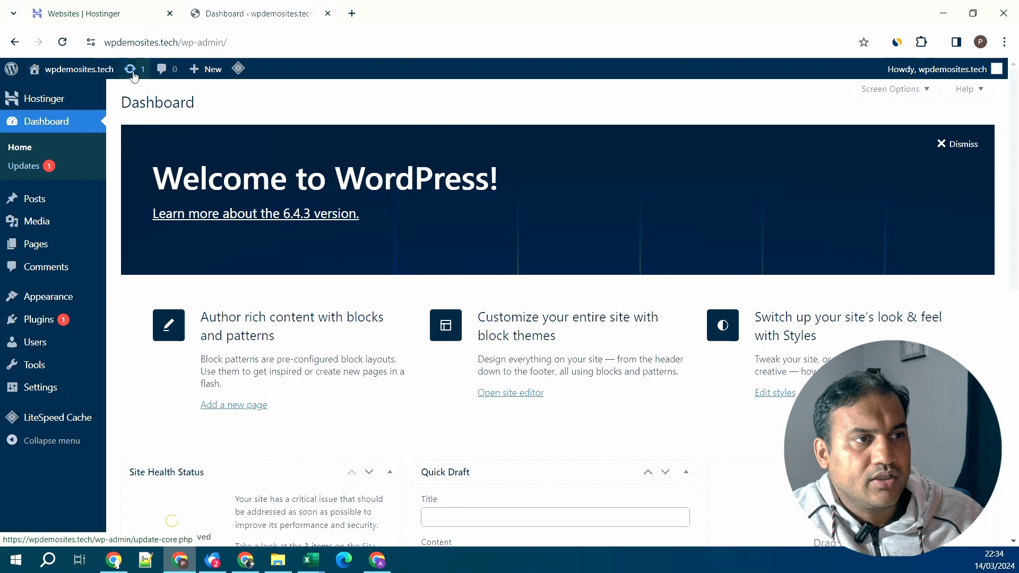
click(33, 167)
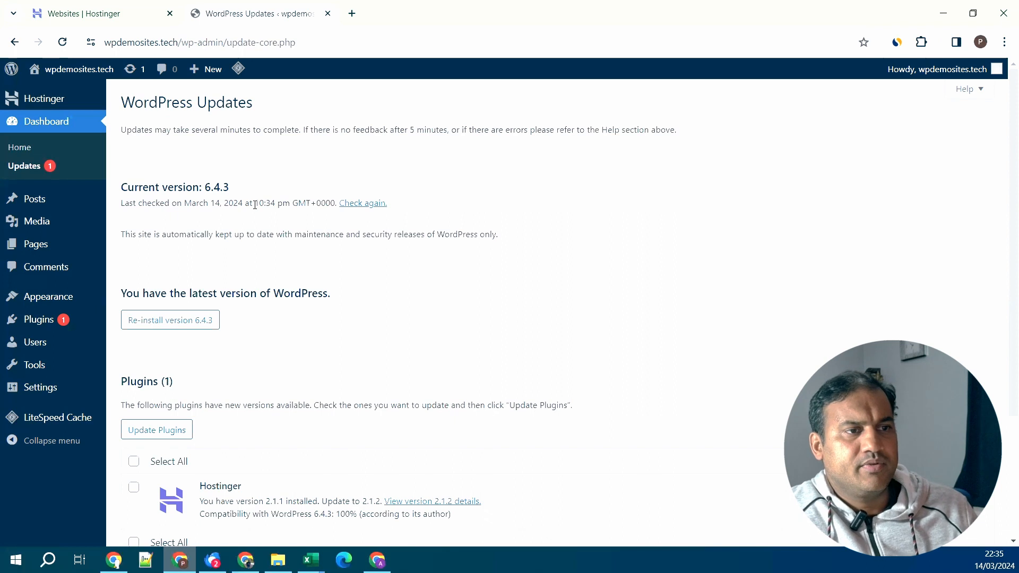
scroll(255, 205, down, 2)
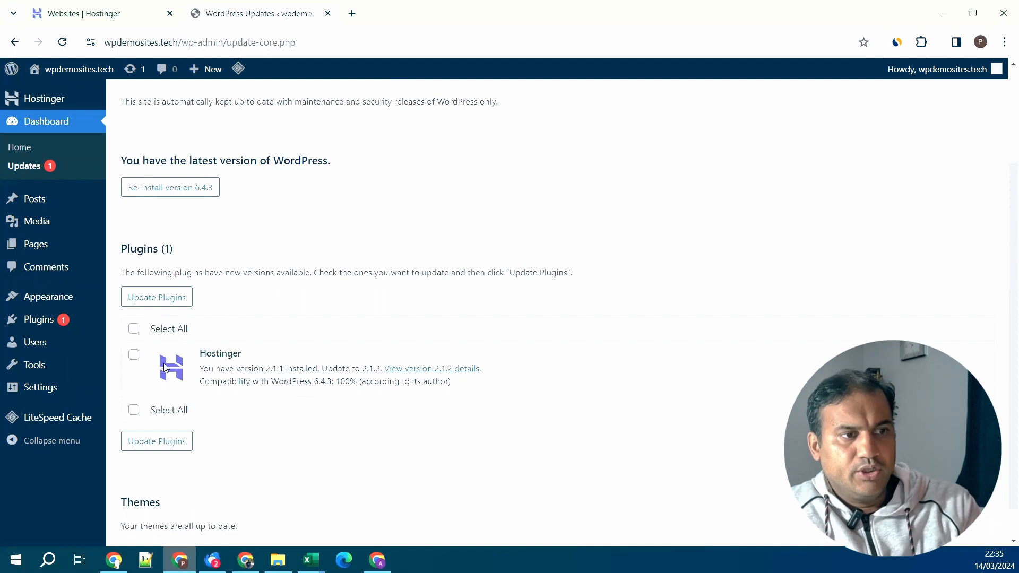
click(133, 356)
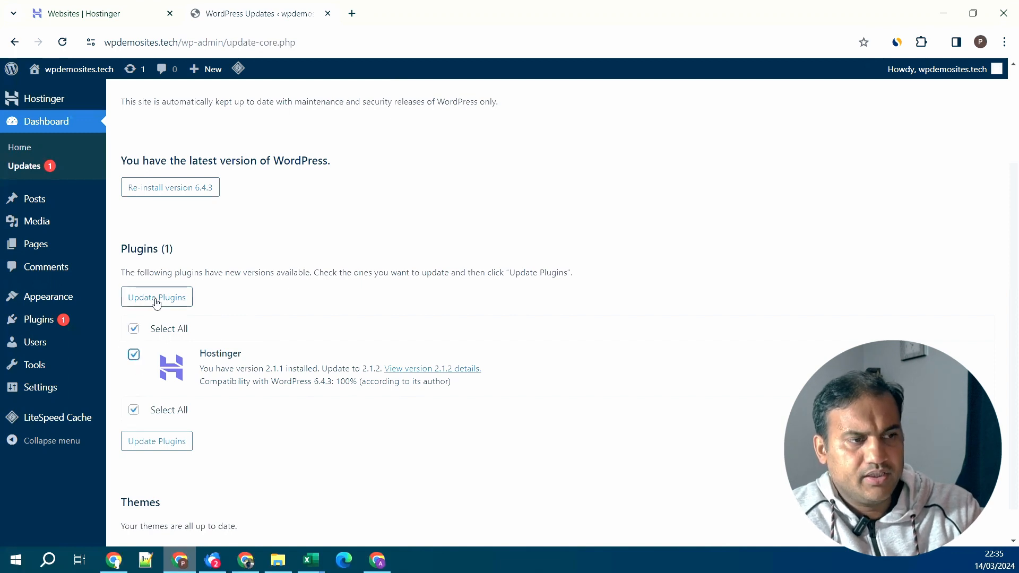
mouse_move(62, 328)
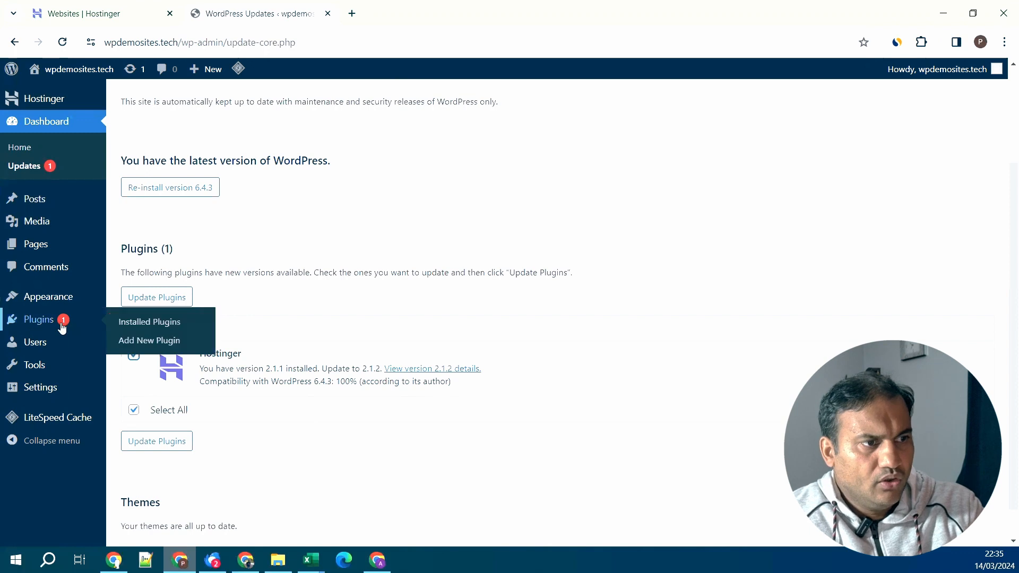
- Update Hostinger to 2.1.2 from Installed Plugins and open its View details panel
click(150, 322)
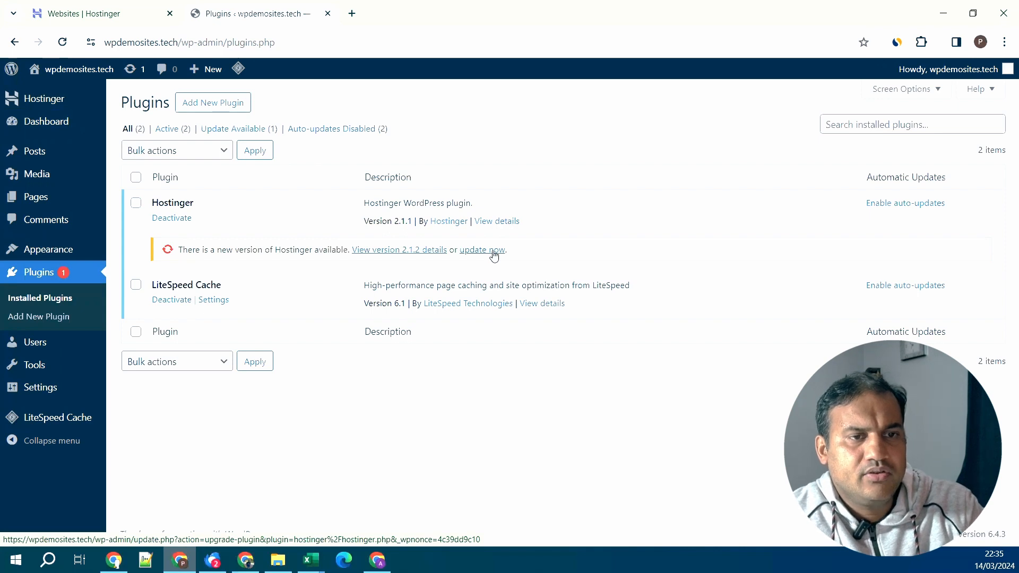
click(494, 250)
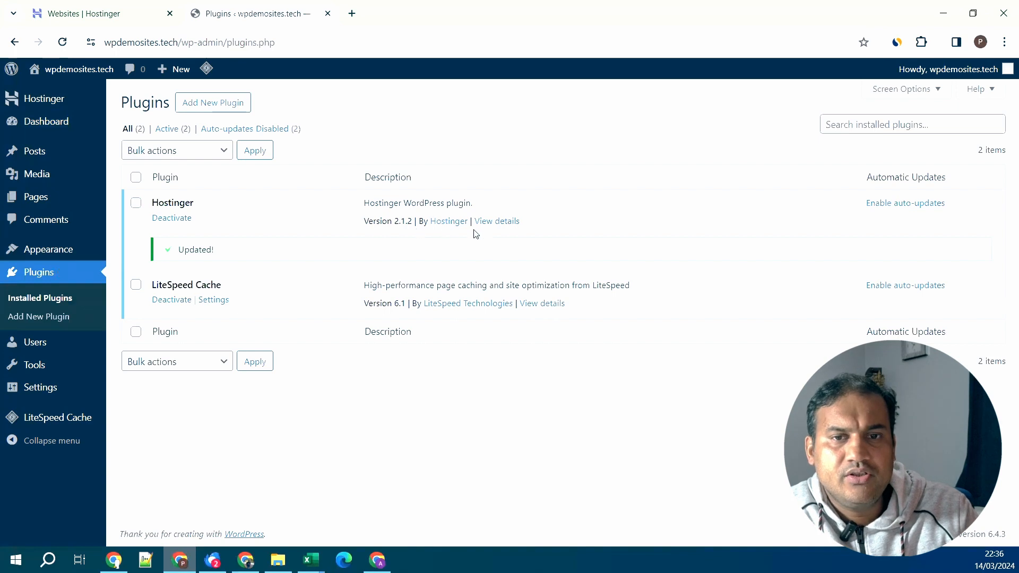
click(506, 222)
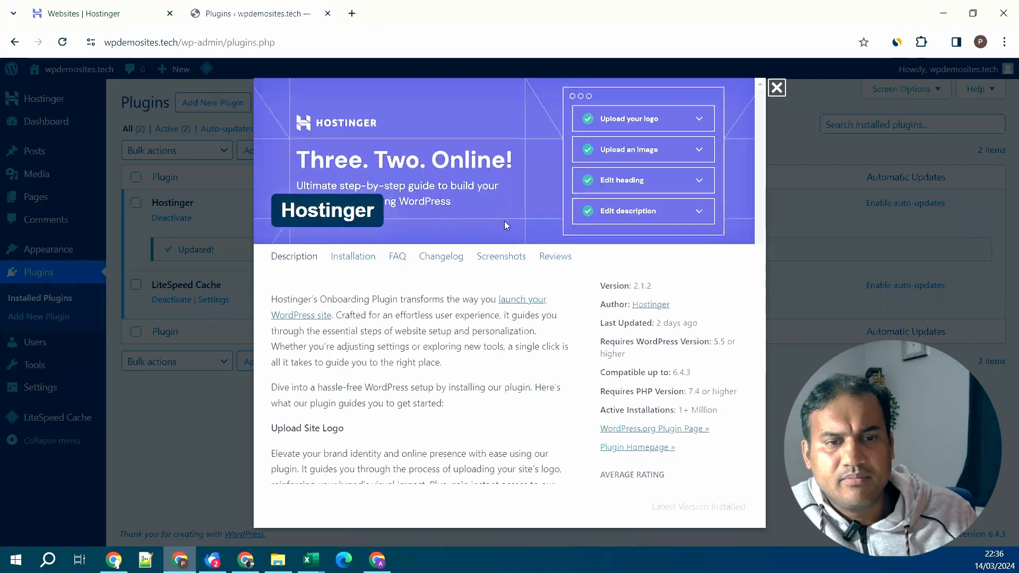
- Read through the Hostinger changelog entries up to 2.1.2, then close the details window
click(444, 260)
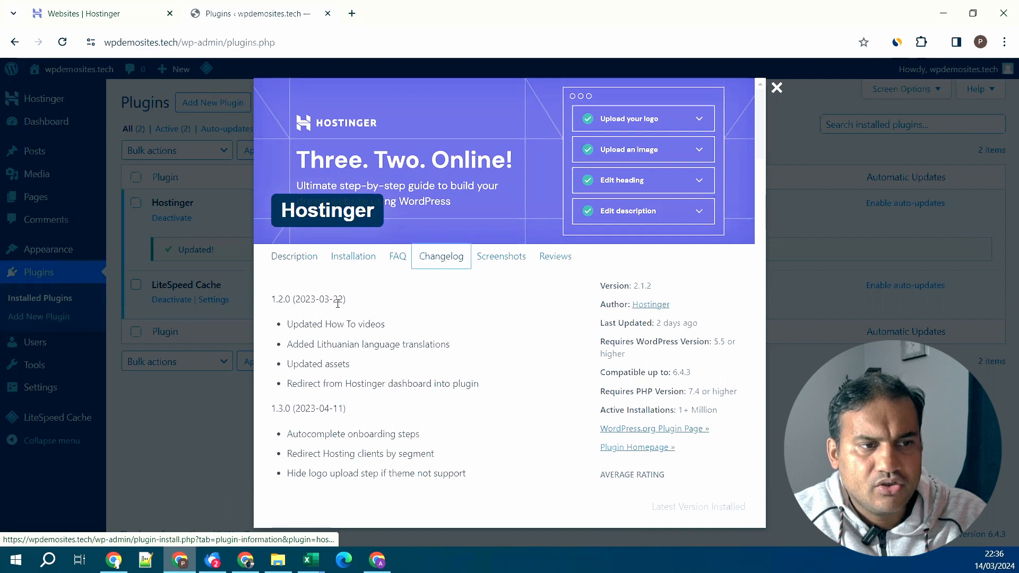
scroll(323, 325, down, 20)
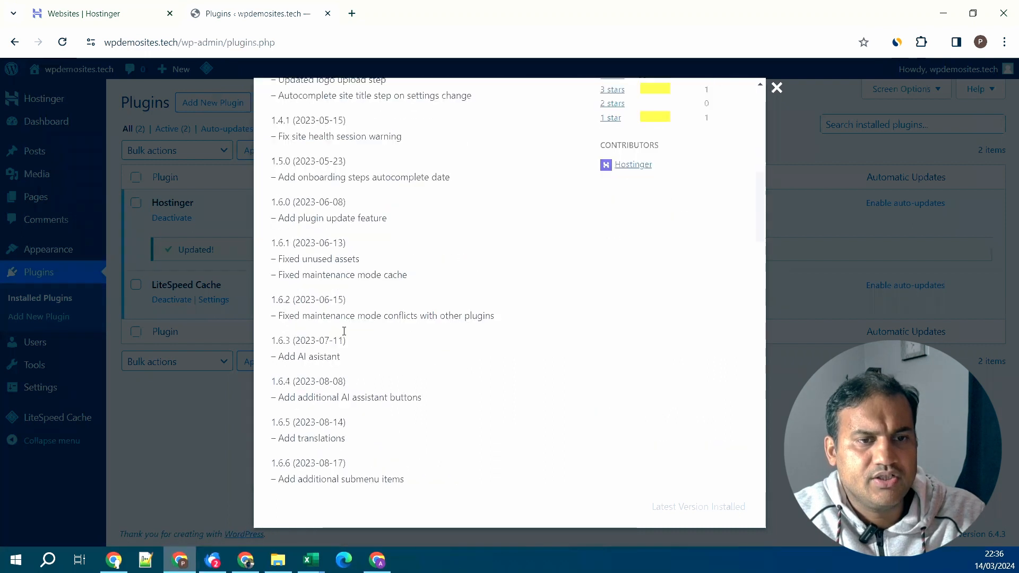
scroll(345, 330, down, 4)
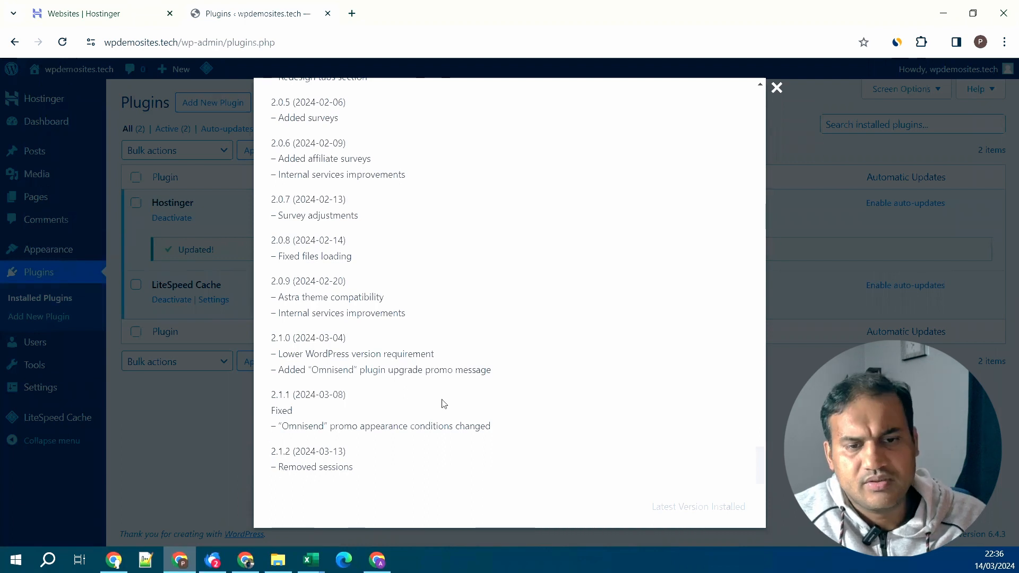
scroll(475, 393, up, 14)
key(Escape)
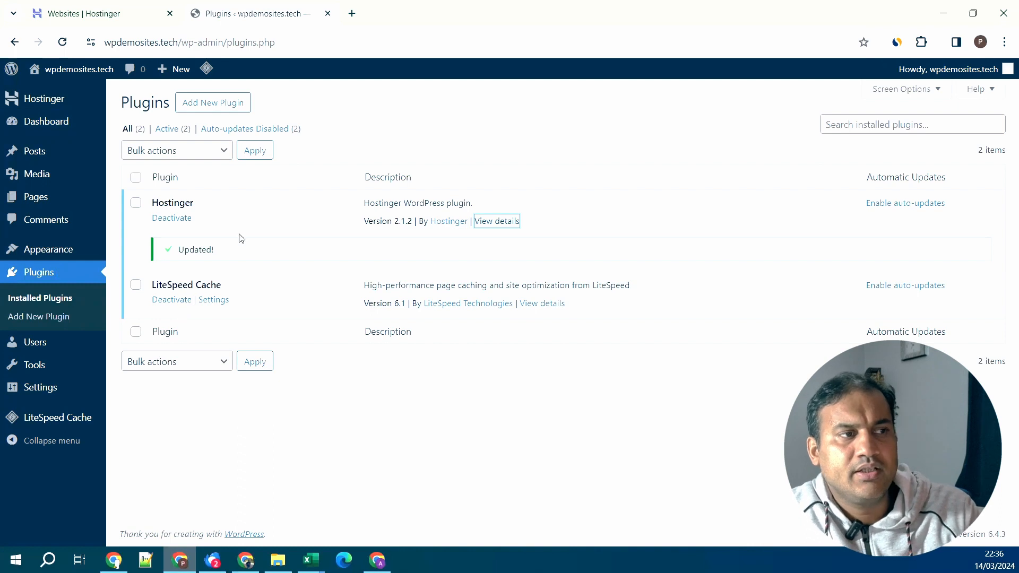
- Open Hostinger's Get started guide, then go back to the main admin Dashboard
mouse_move(62, 78)
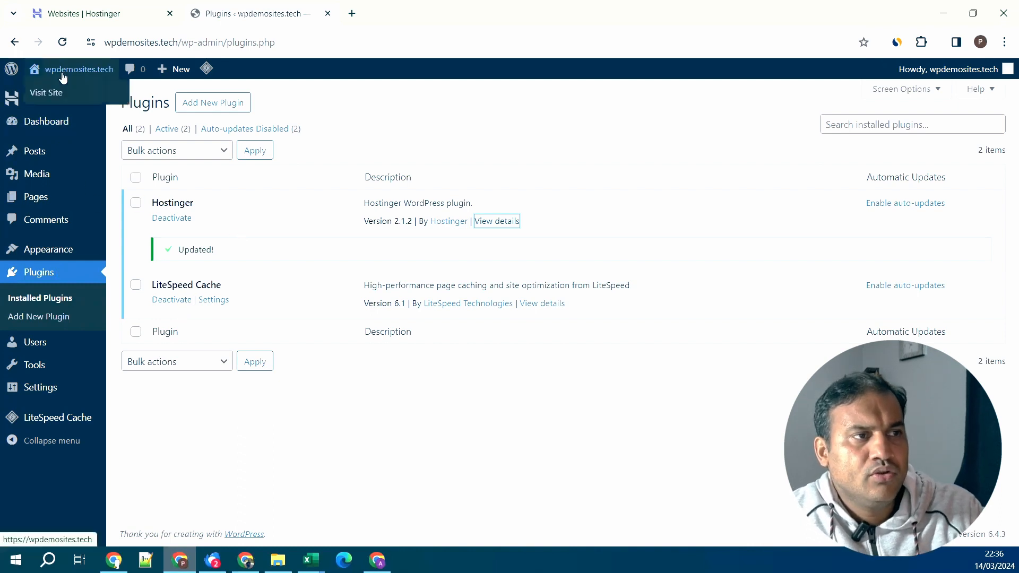
mouse_move(68, 104)
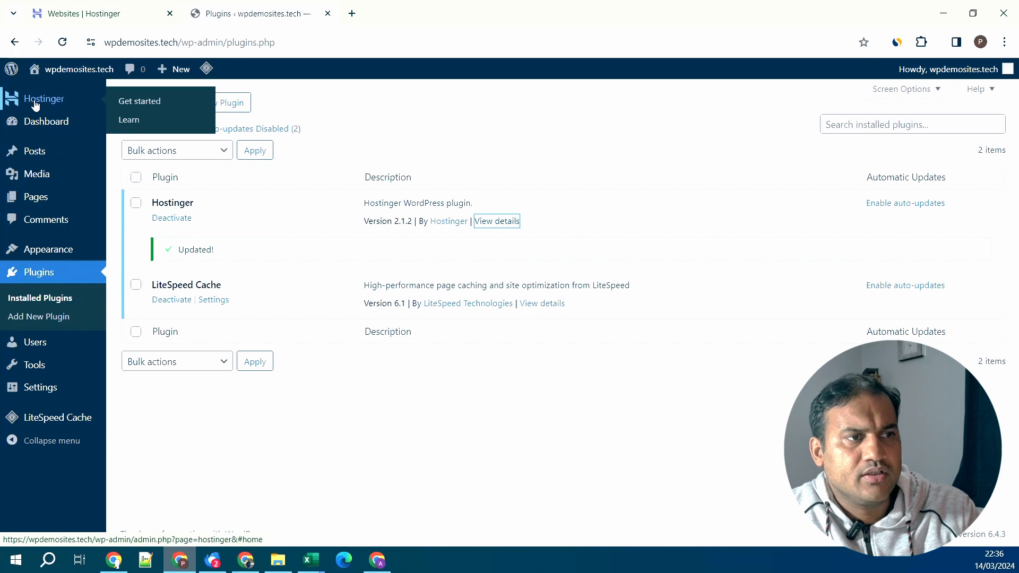
click(153, 104)
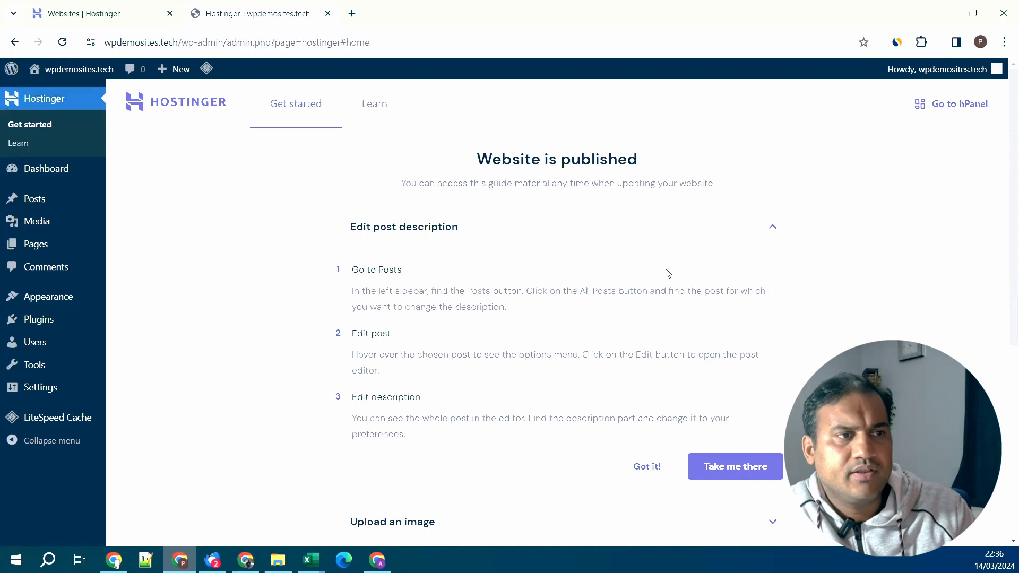
mouse_move(50, 171)
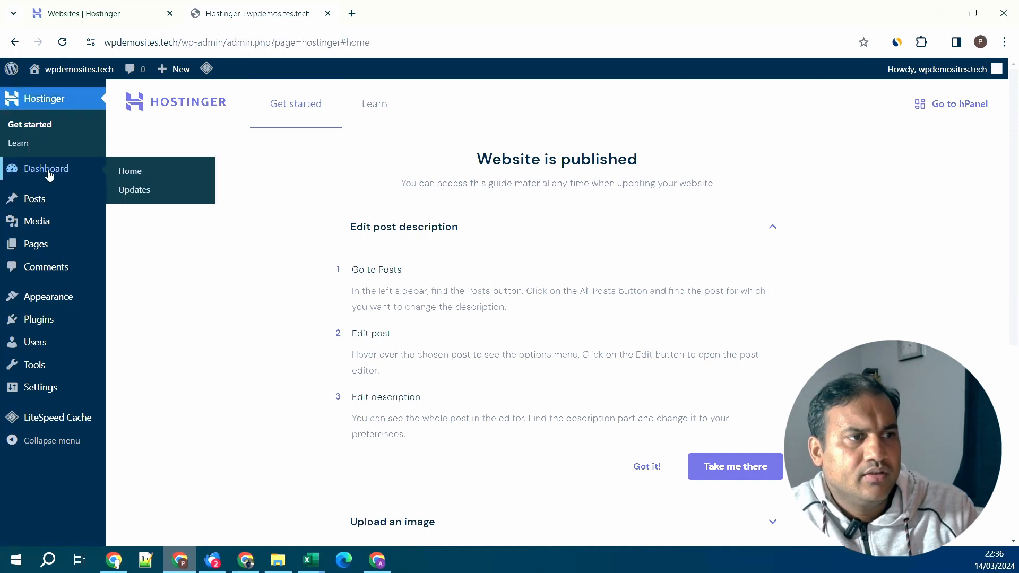
click(136, 173)
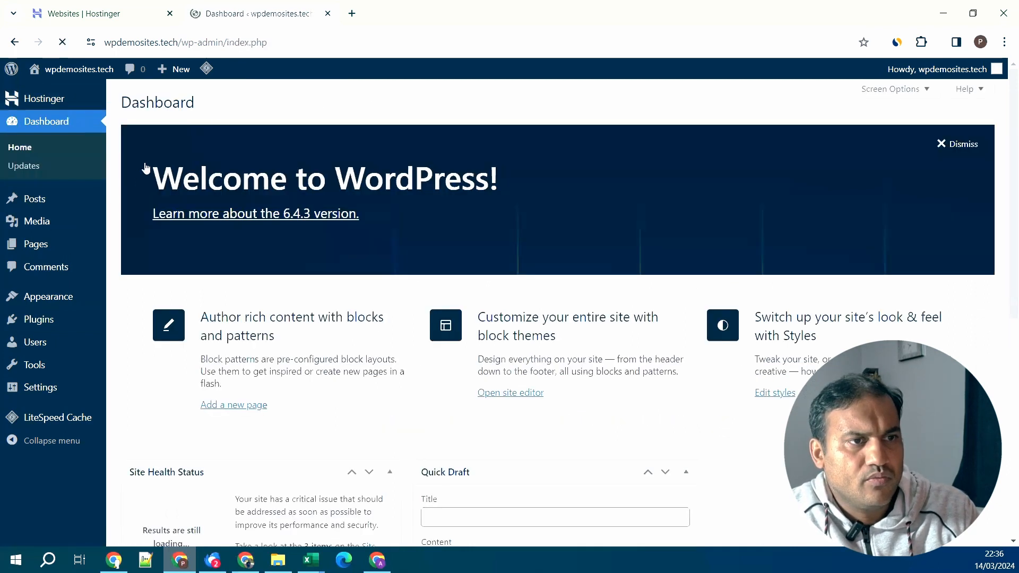
- Rearrange dashboard widgets, moving Events and News above Quick Draft and back again
scroll(567, 401, down, 3)
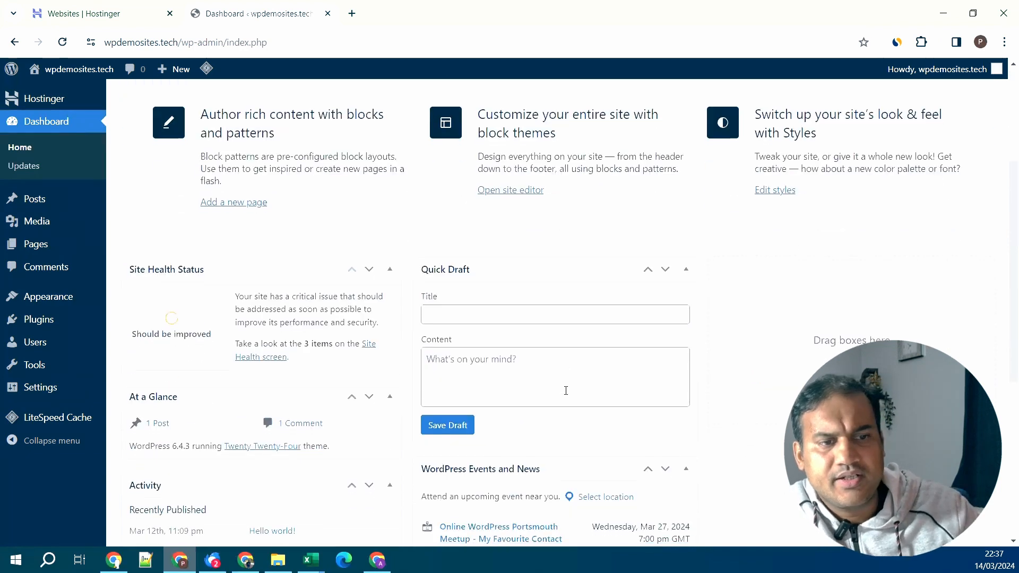
scroll(566, 390, down, 2)
scroll(566, 392, down, 1)
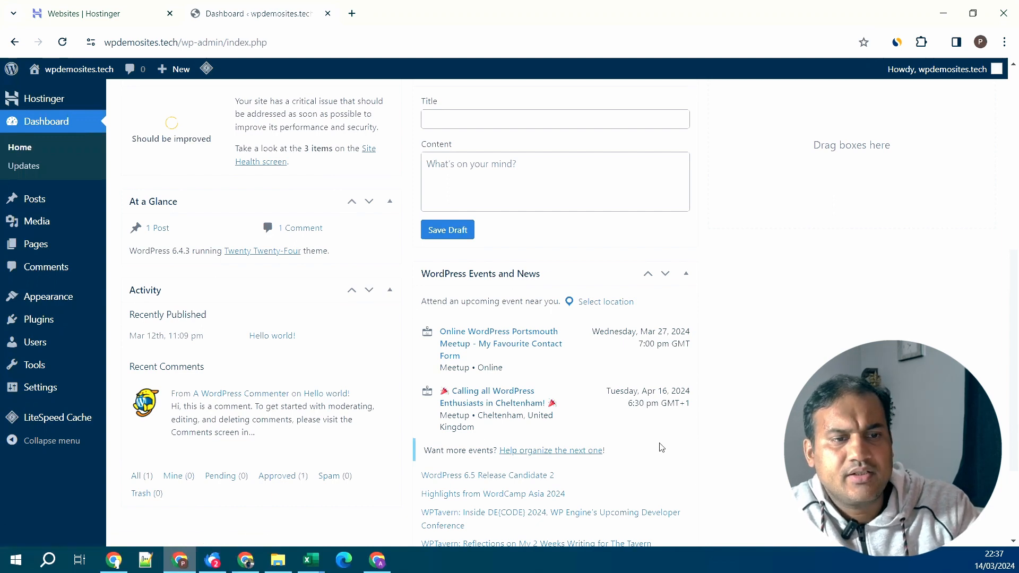
scroll(664, 446, up, 4)
scroll(675, 444, down, 2)
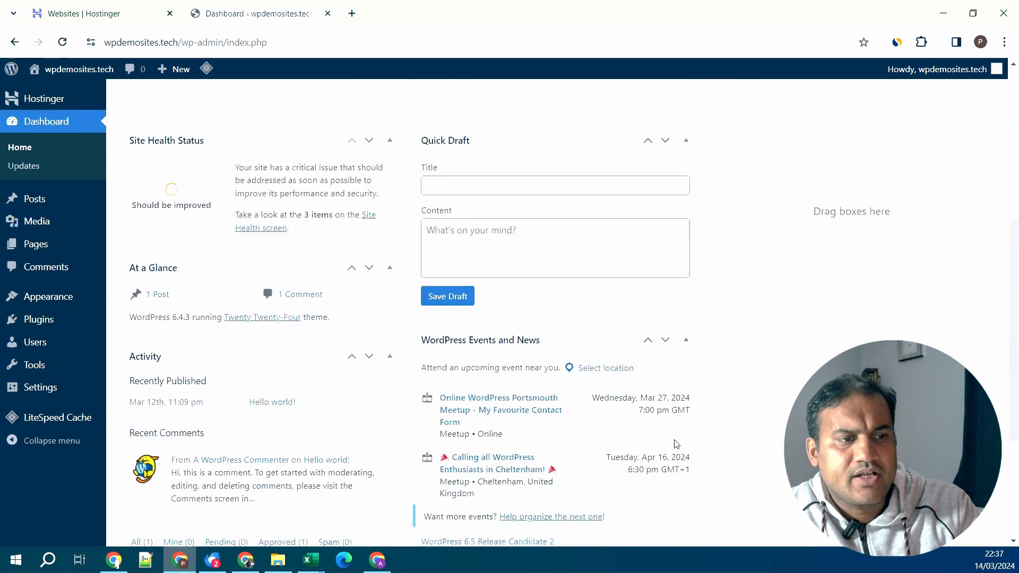
scroll(674, 443, down, 1)
drag(621, 406, 707, 416)
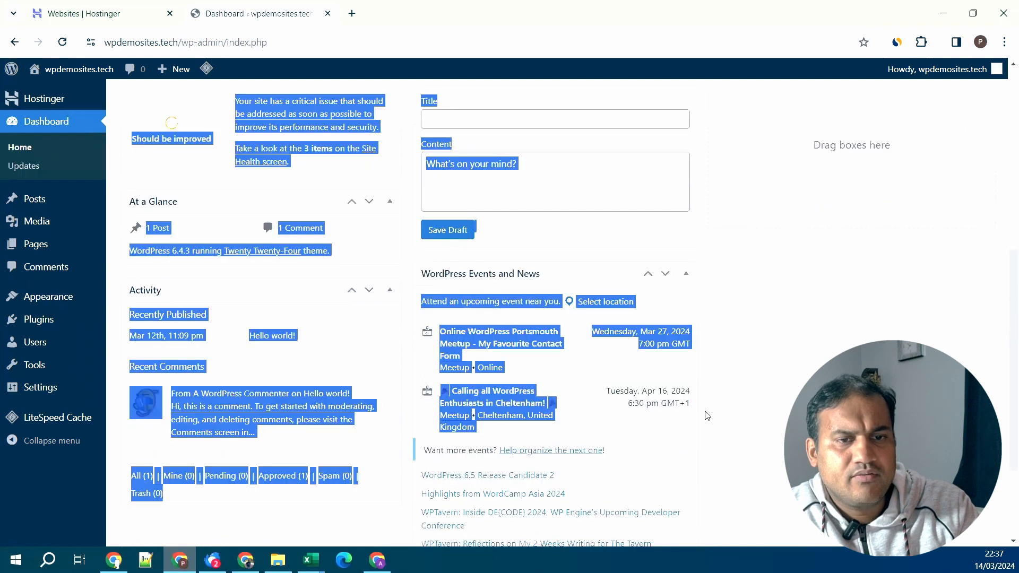
drag(611, 270, 692, 287)
click(760, 299)
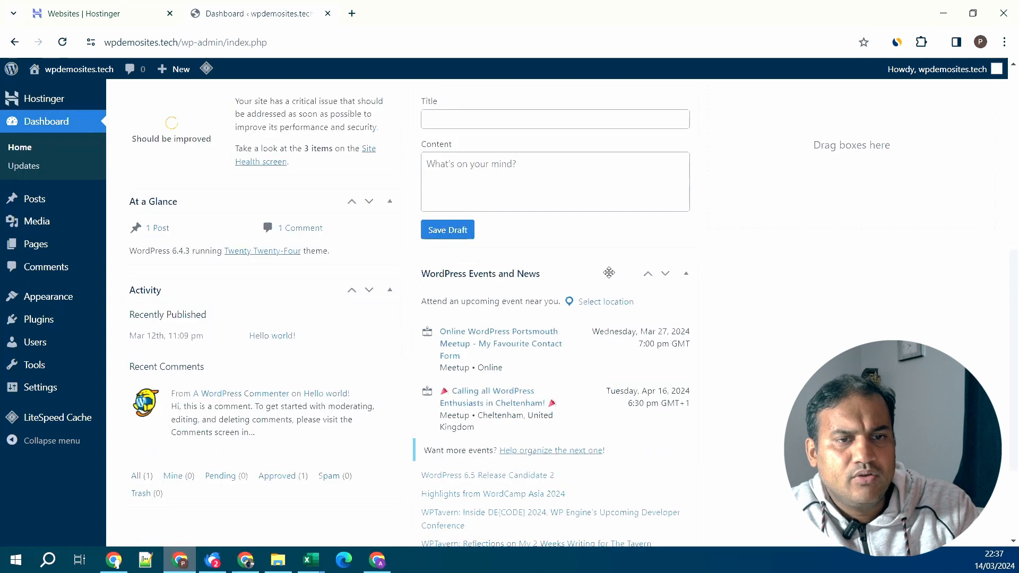
scroll(647, 279, up, 1)
click(648, 343)
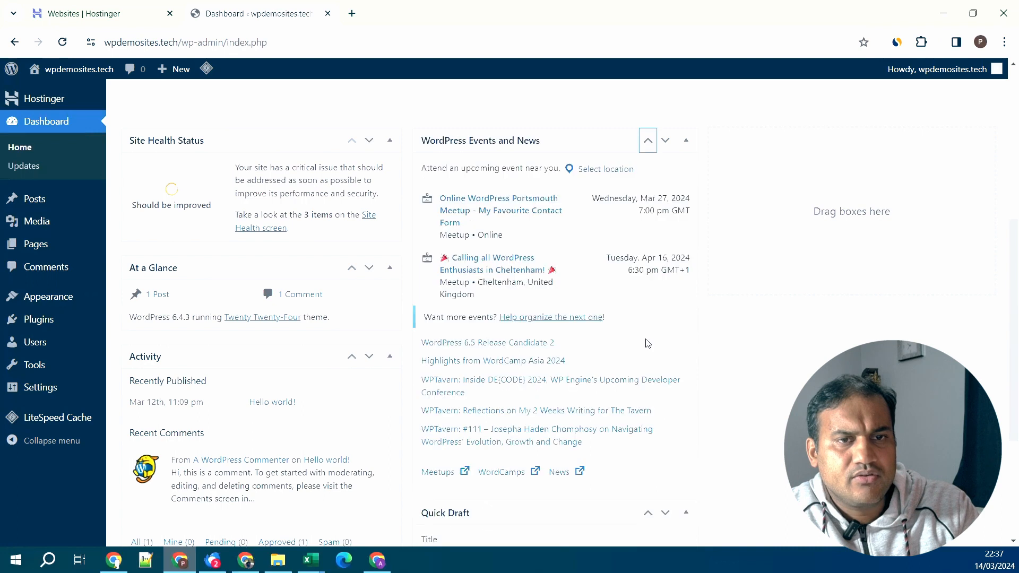
scroll(610, 417, down, 2)
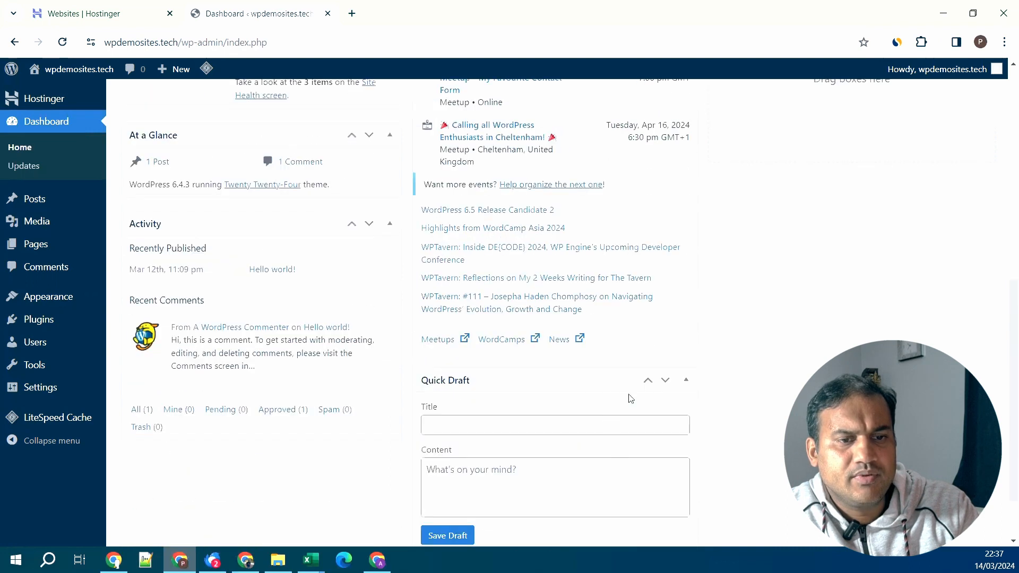
click(648, 383)
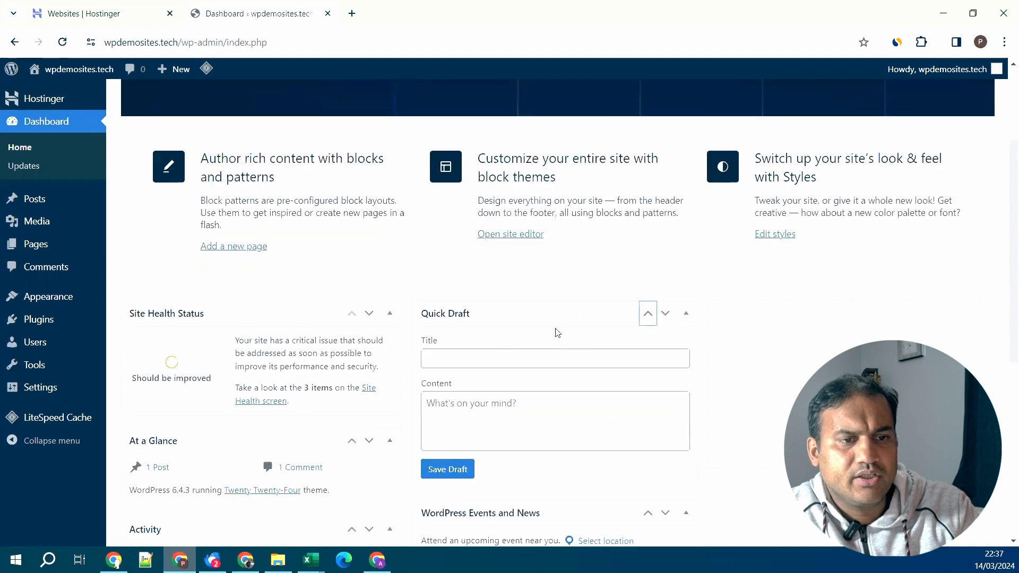
- Drag the At a Glance box into place under the Activity box
scroll(567, 314, down, 2)
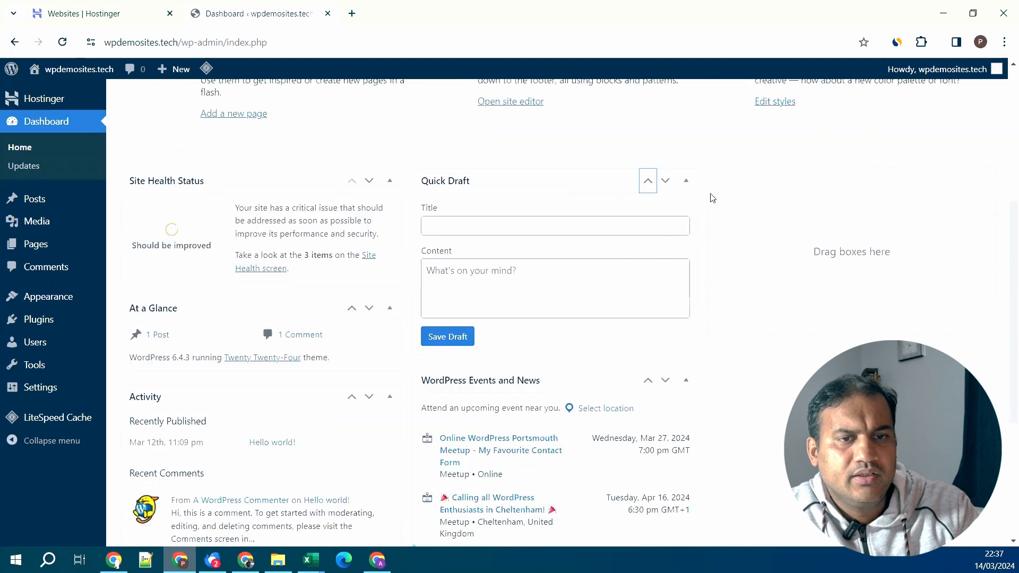
scroll(753, 433, down, 1)
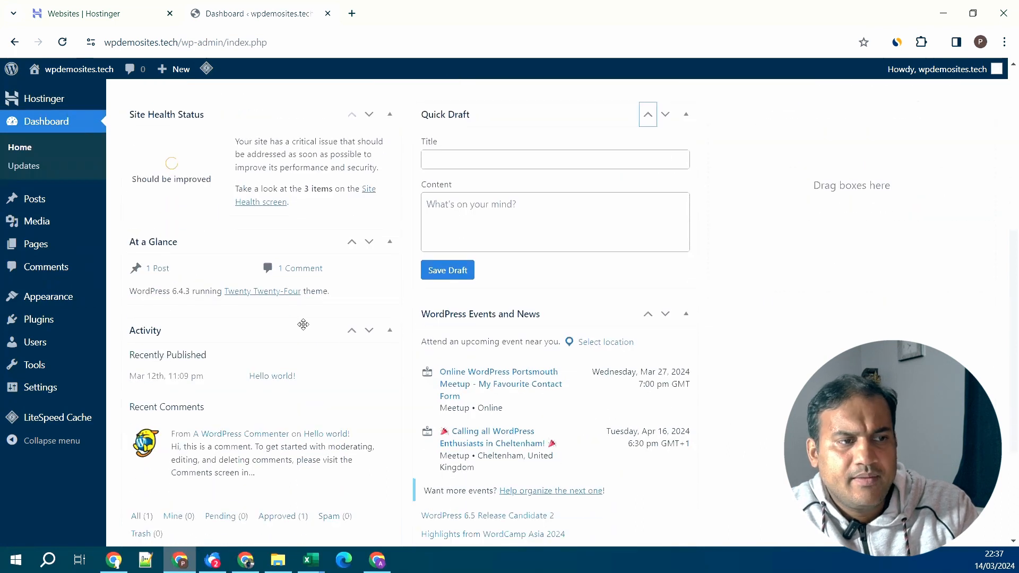
drag(304, 335, 890, 120)
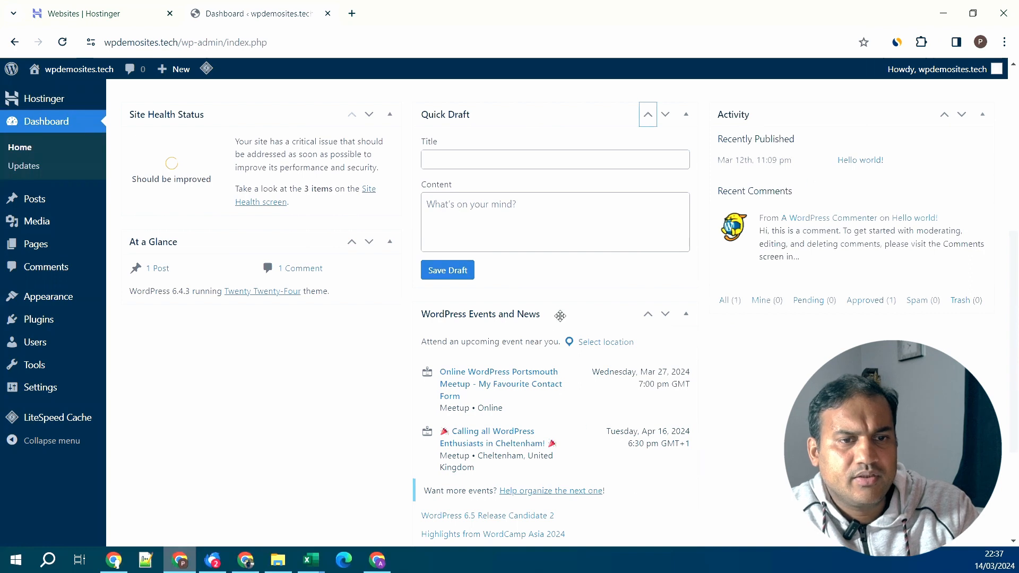
drag(560, 316, 240, 335)
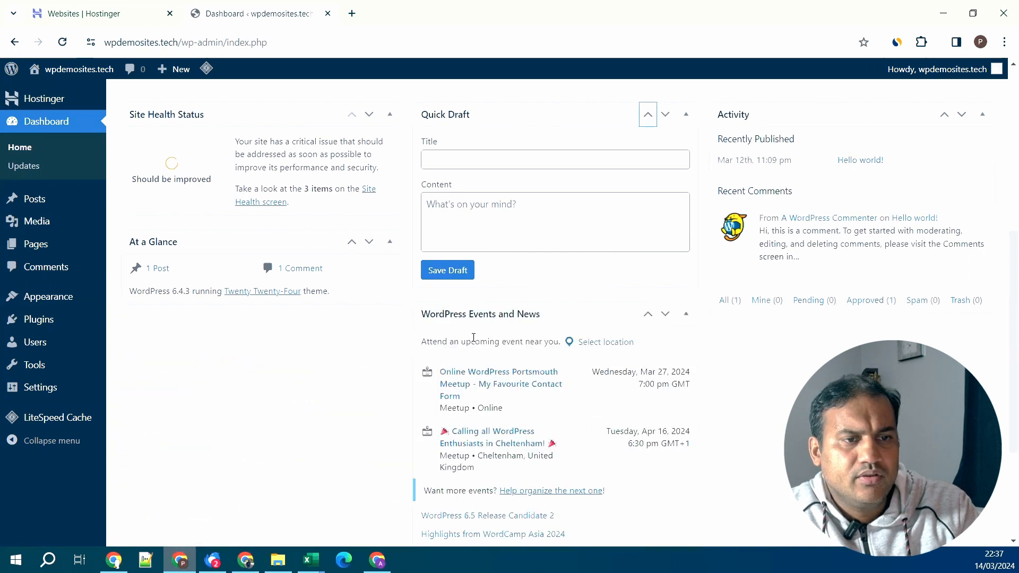
drag(319, 242, 929, 358)
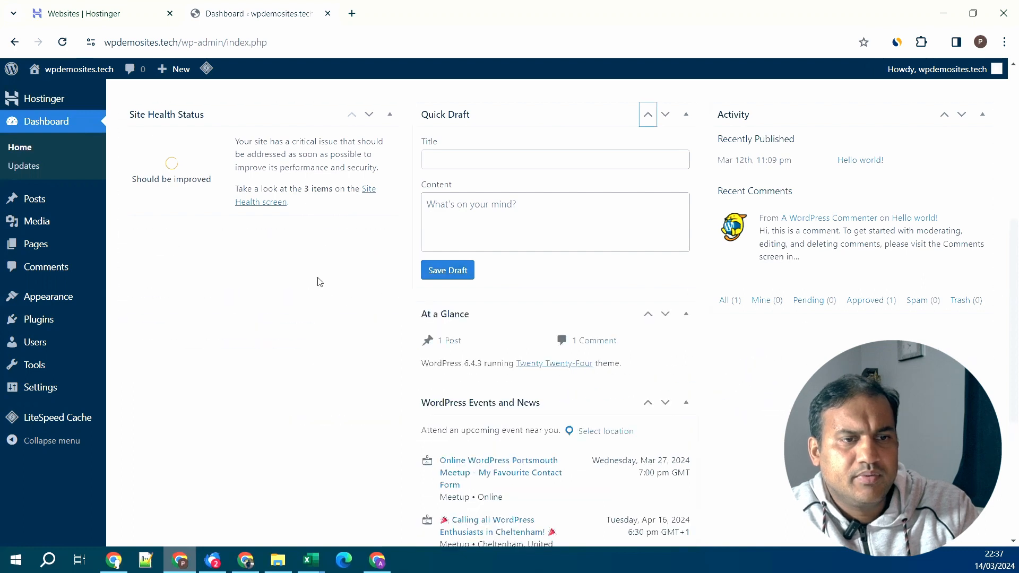
drag(547, 303, 849, 311)
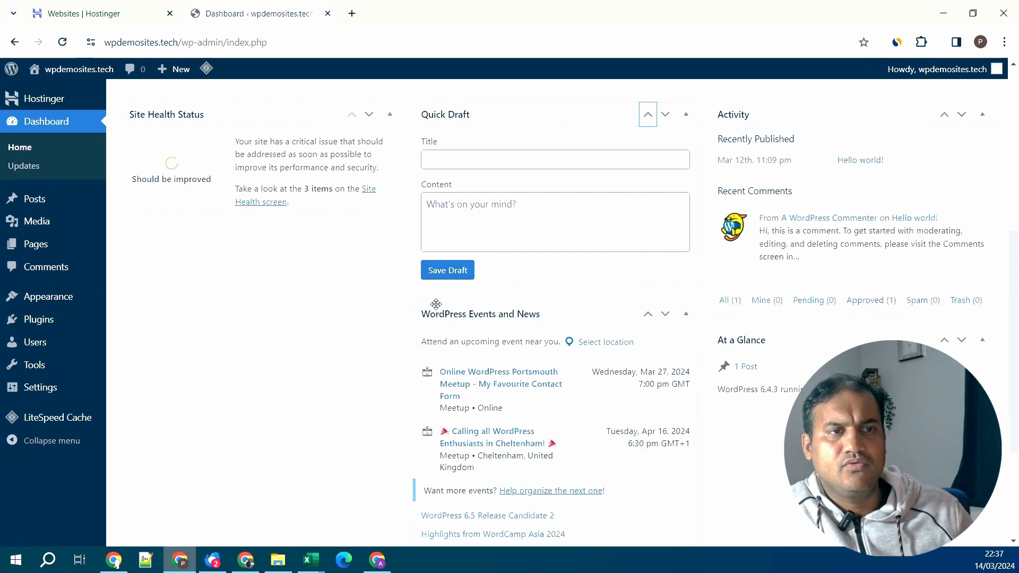
- Collapse the Site Health Status, Quick Draft, Events and News, and Activity boxes
scroll(462, 352, up, 2)
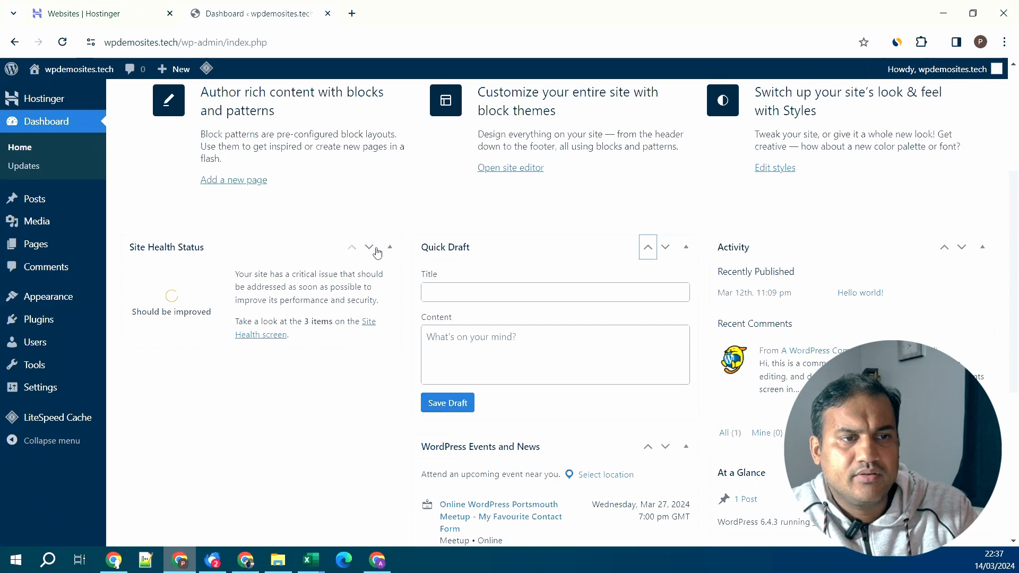
click(391, 248)
click(686, 248)
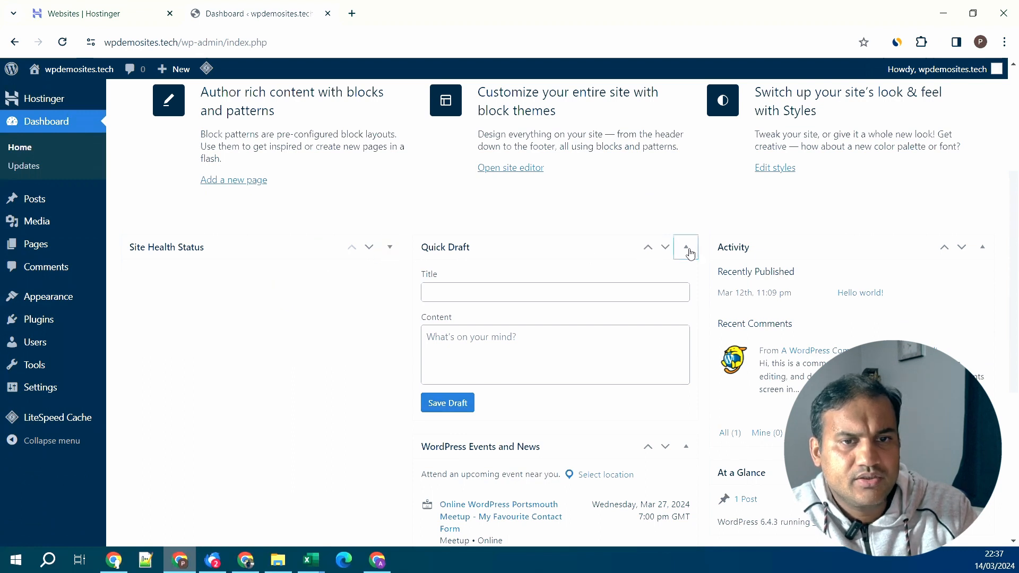
click(687, 288)
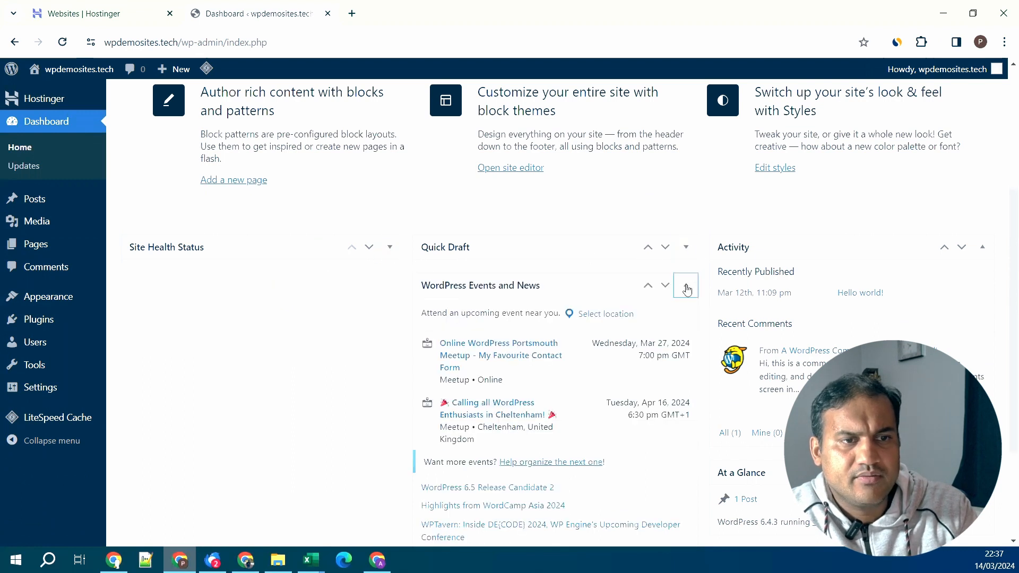
click(982, 250)
scroll(794, 327, up, 2)
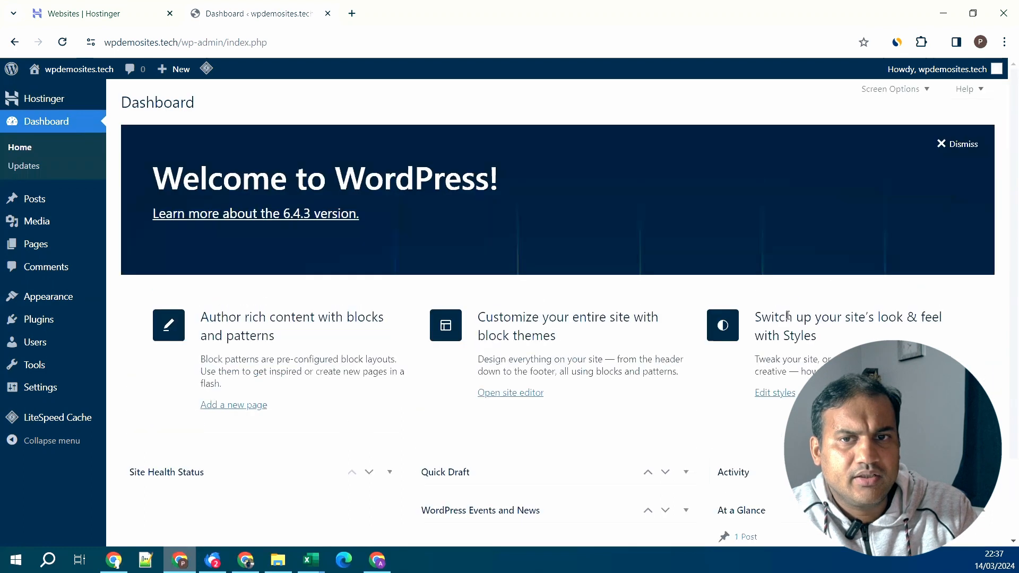
- Dismiss the Welcome panel and hide all five dashboard boxes in Screen Options
click(957, 145)
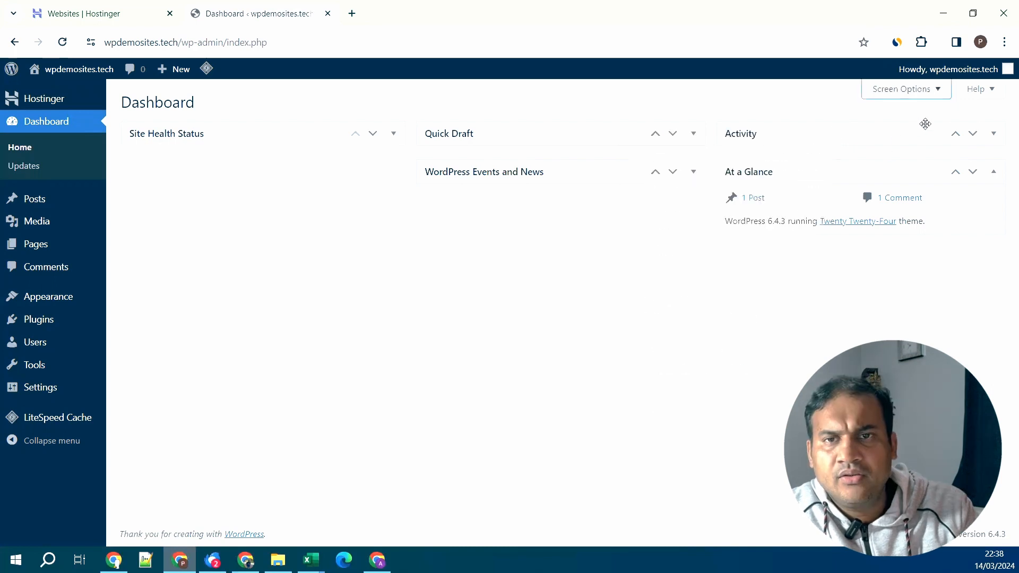
click(930, 92)
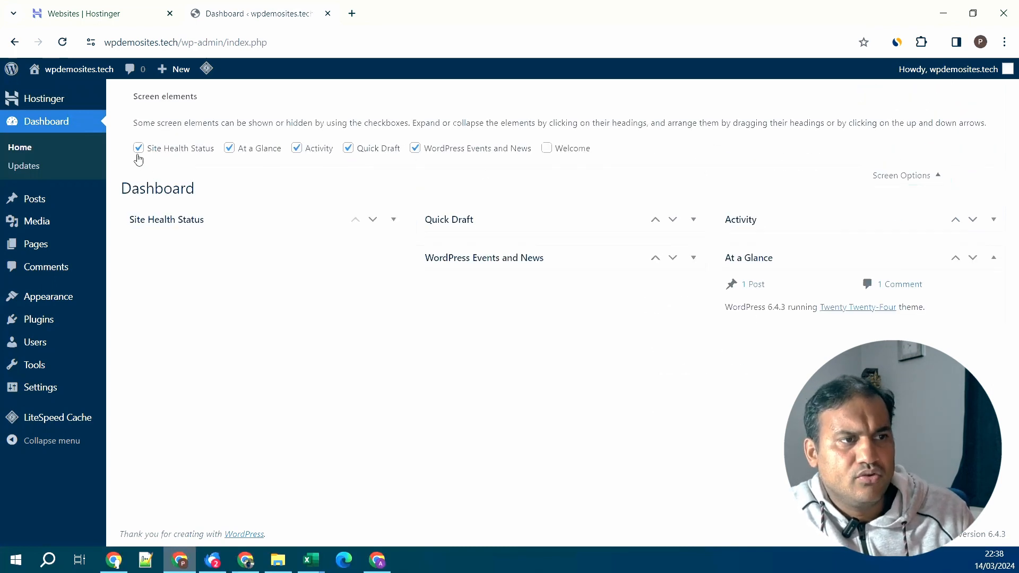
click(139, 150)
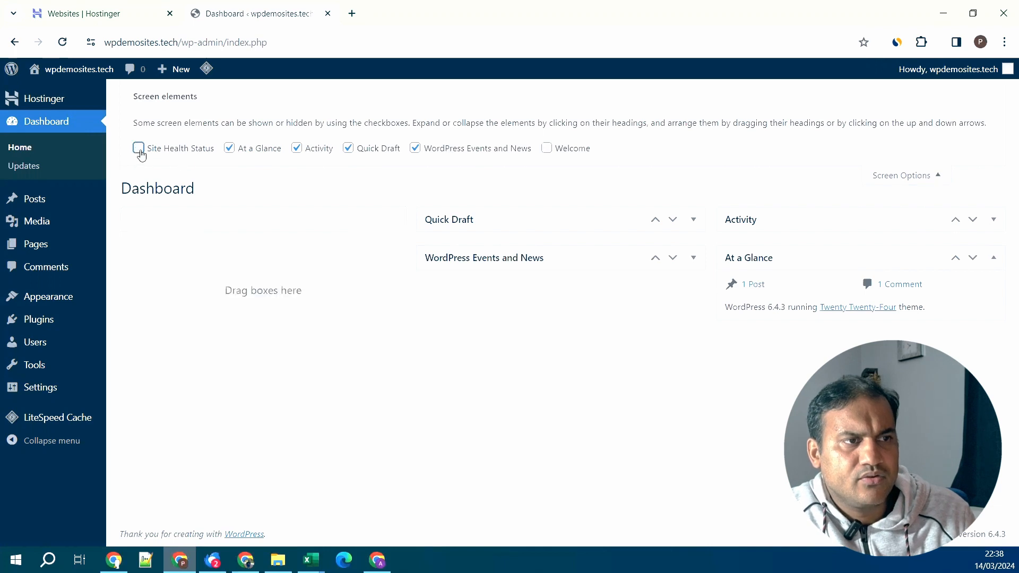
click(233, 151)
click(296, 150)
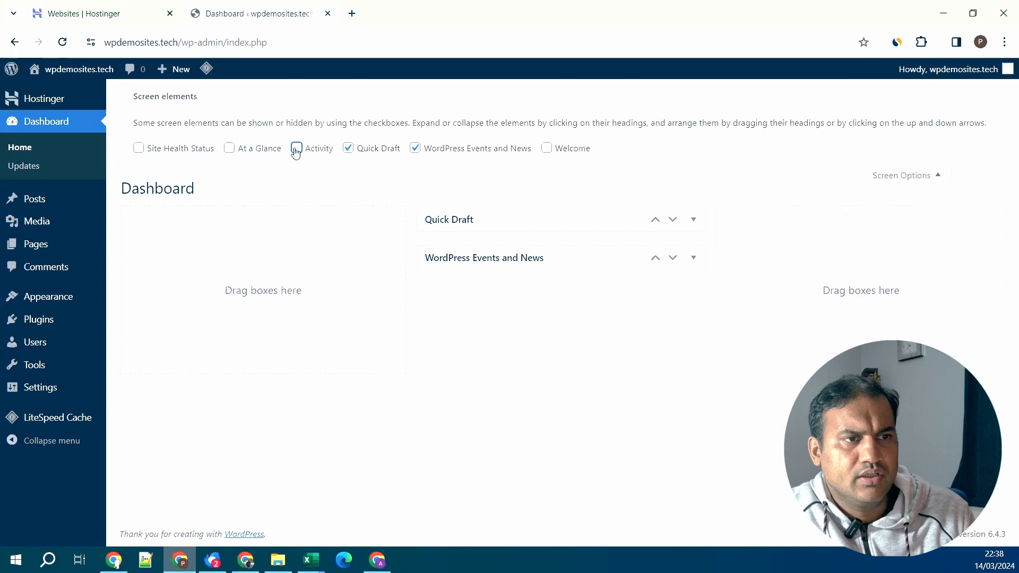
click(348, 151)
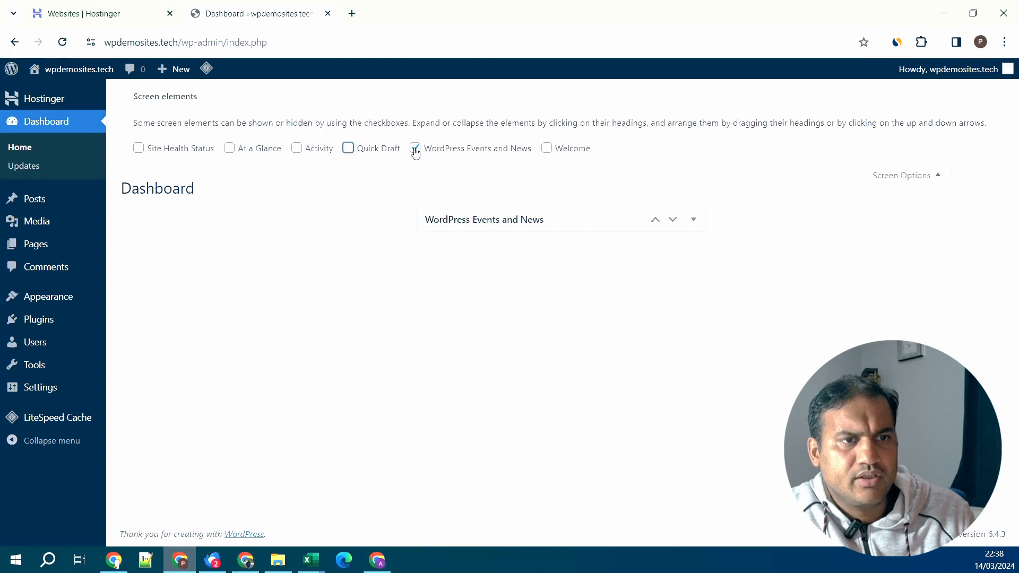
click(415, 149)
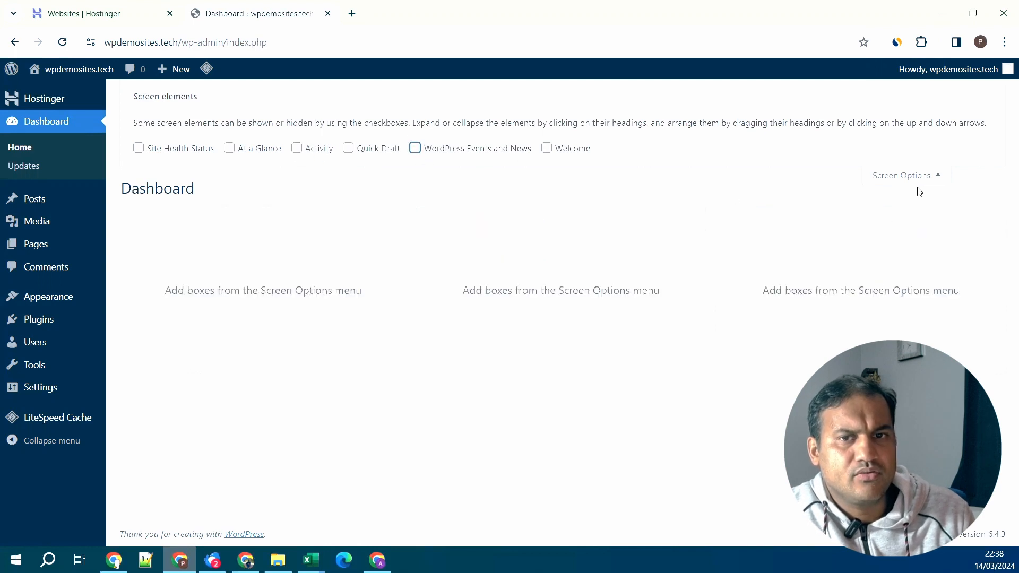
click(933, 178)
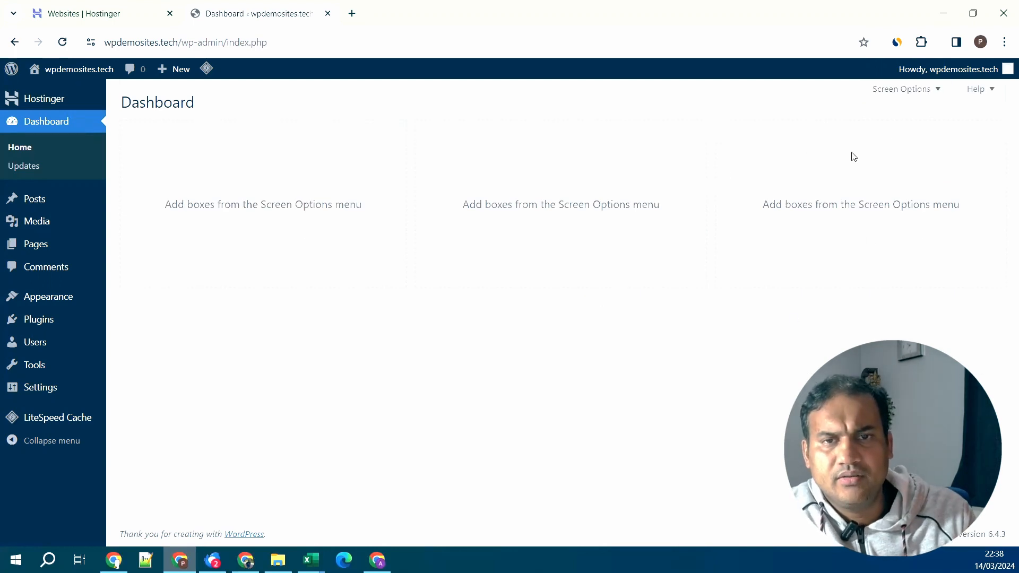
- Re-enable the Welcome panel in Screen Options and close the options
click(916, 91)
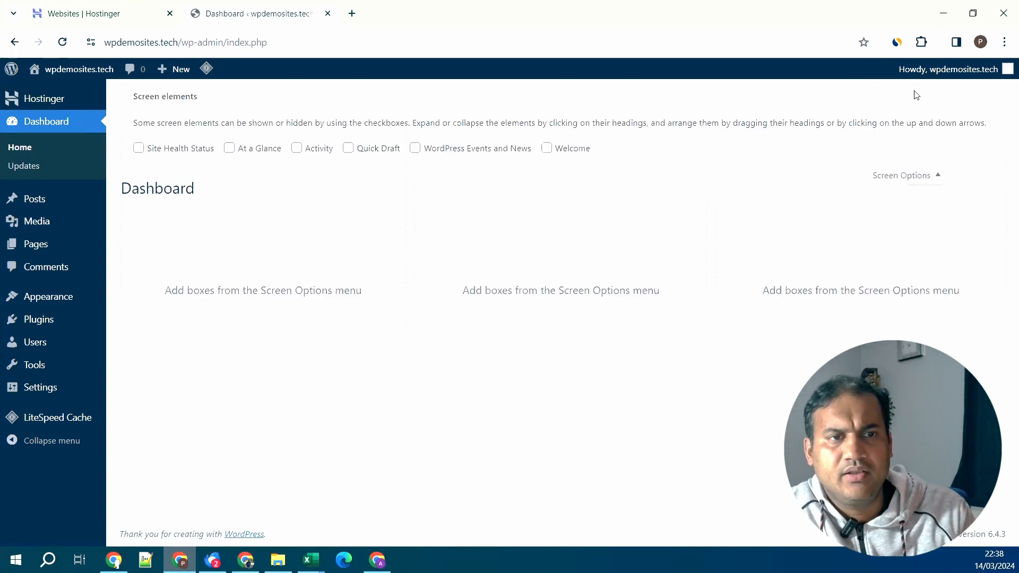
click(554, 149)
click(903, 189)
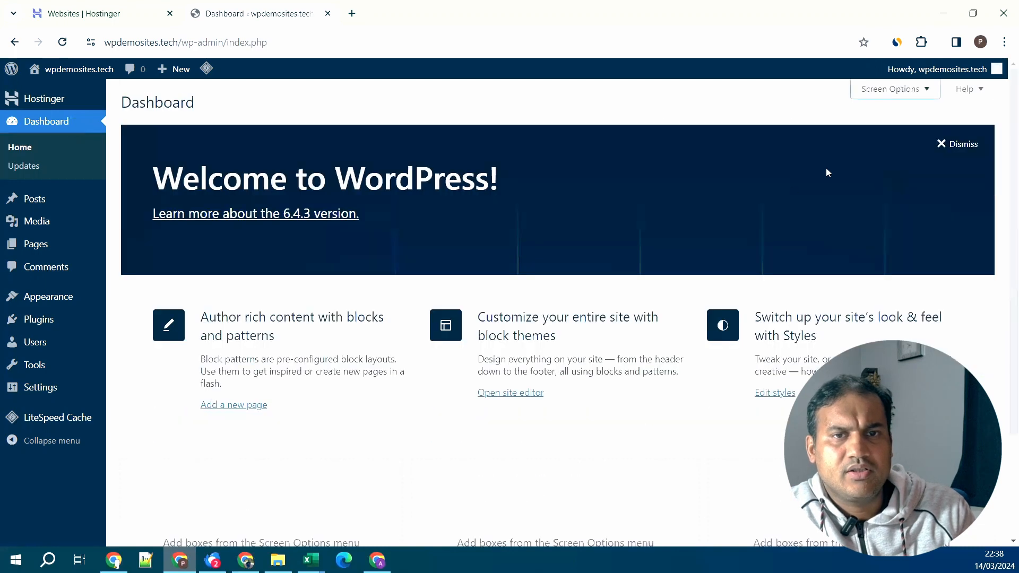
scroll(735, 254, down, 3)
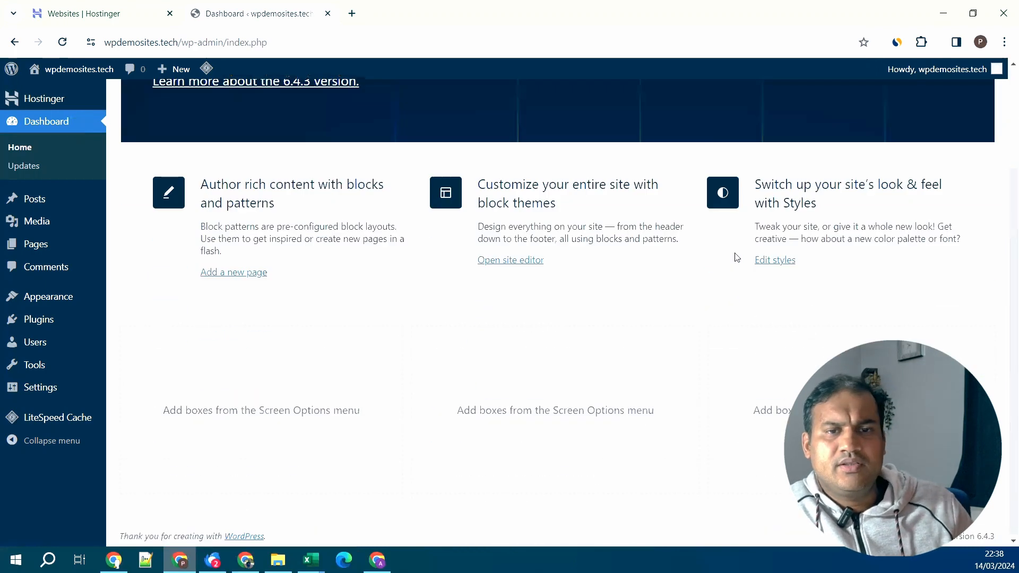
scroll(737, 257, up, 3)
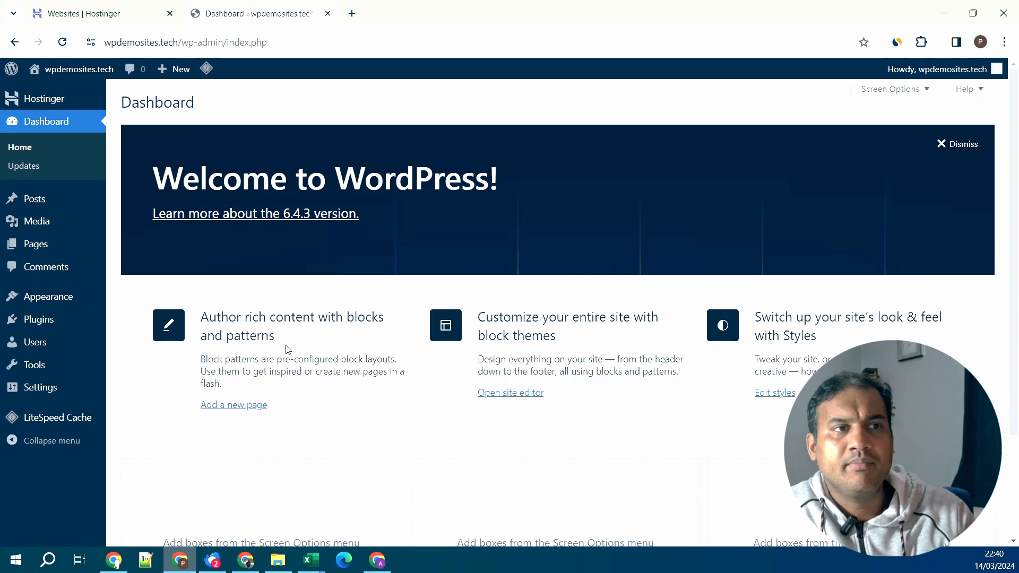
- Open the live site's front page in a new tab, look it over, and return to the dashboard
mouse_move(85, 72)
right_click(85, 93)
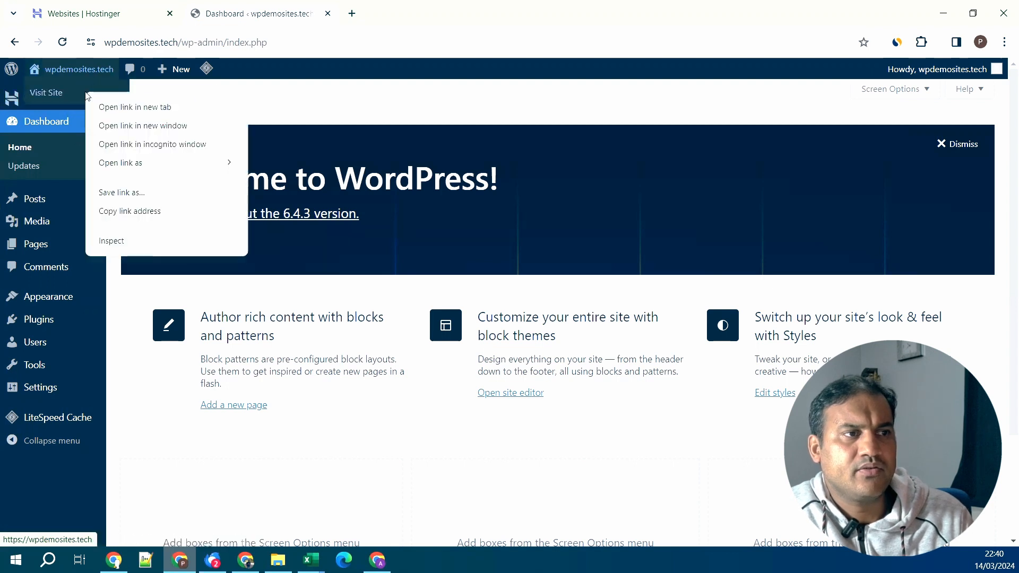
click(119, 107)
click(376, 12)
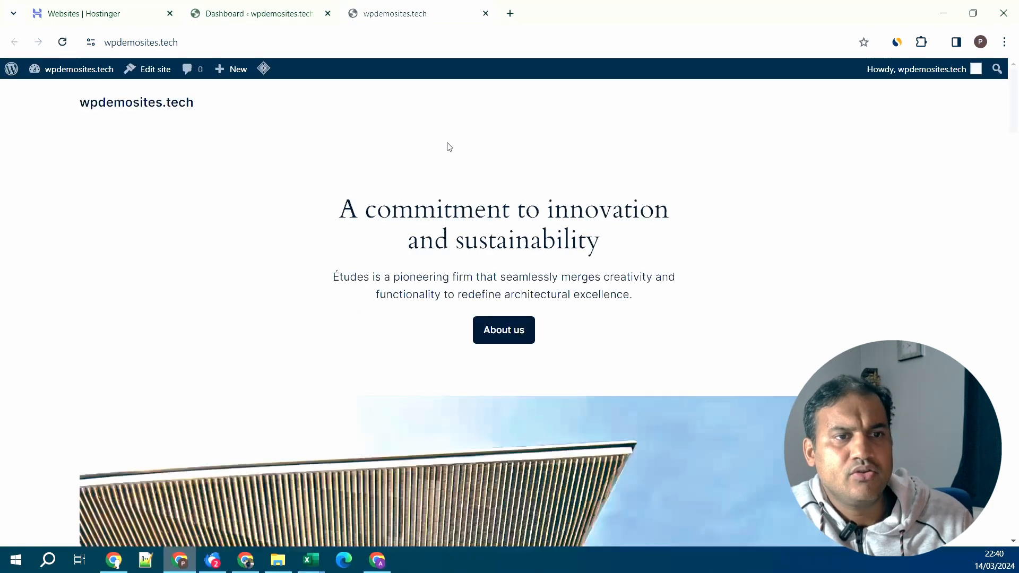
scroll(466, 262, down, 2)
click(267, 6)
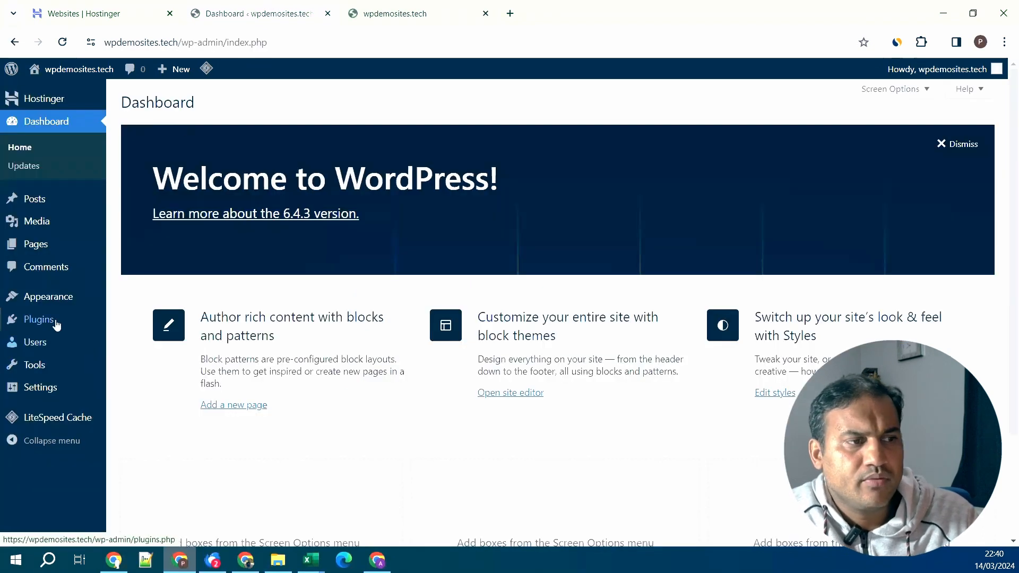
mouse_move(56, 323)
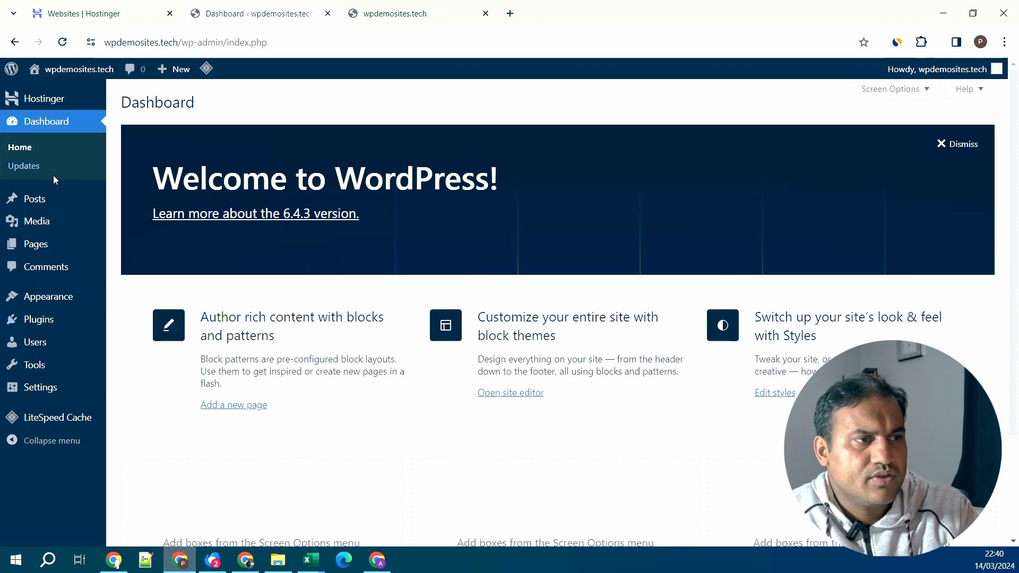
mouse_move(55, 198)
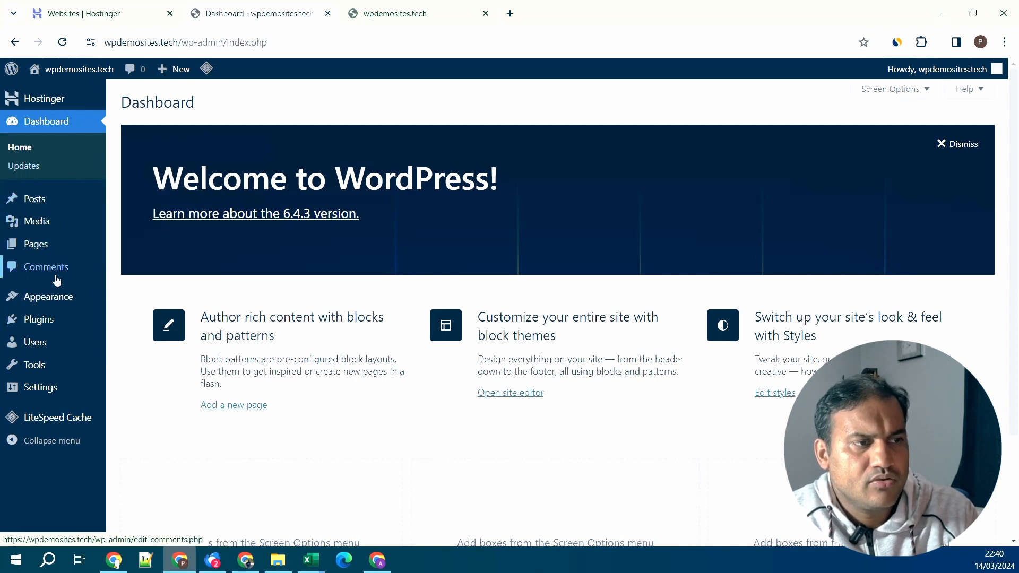
mouse_move(48, 389)
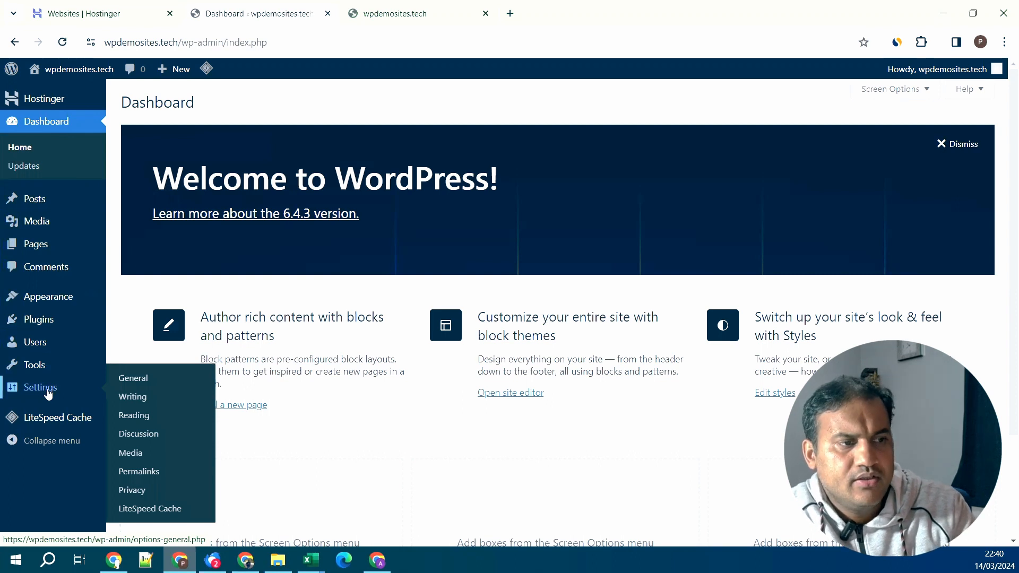
- Open General settings and replace the Site Title with the author's name plus 'Wordpress tutorials'
click(139, 383)
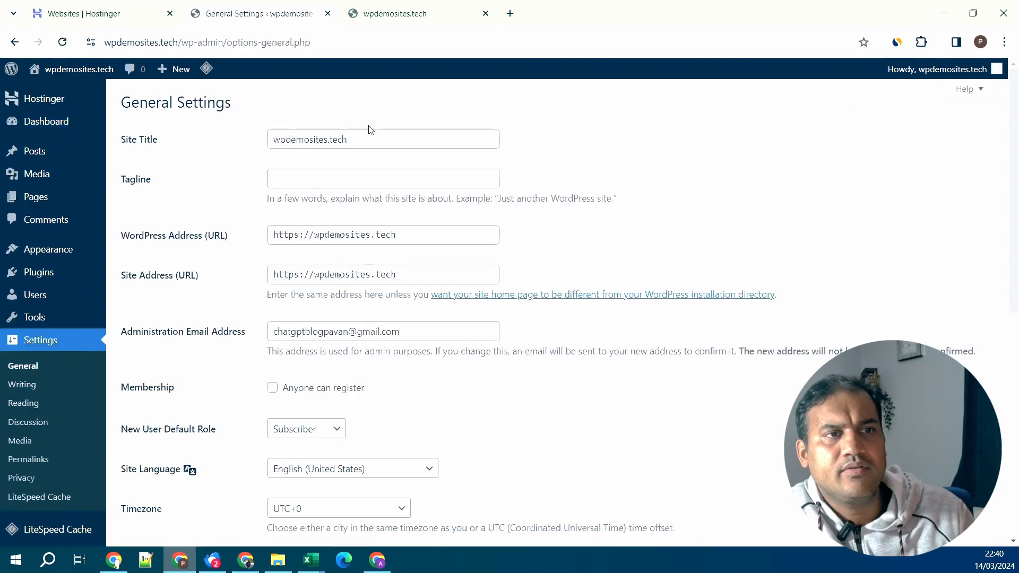
click(406, 20)
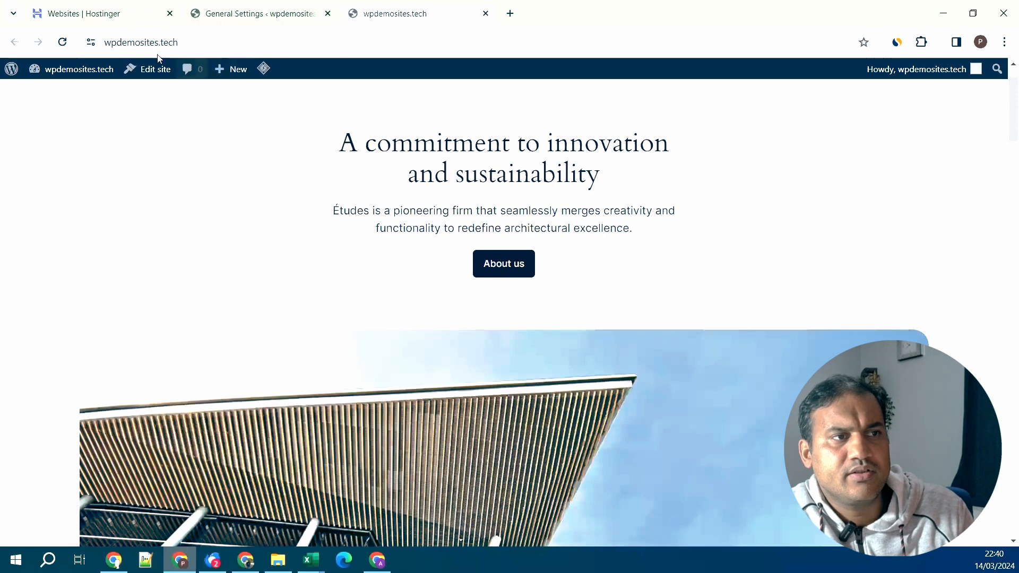
click(282, 21)
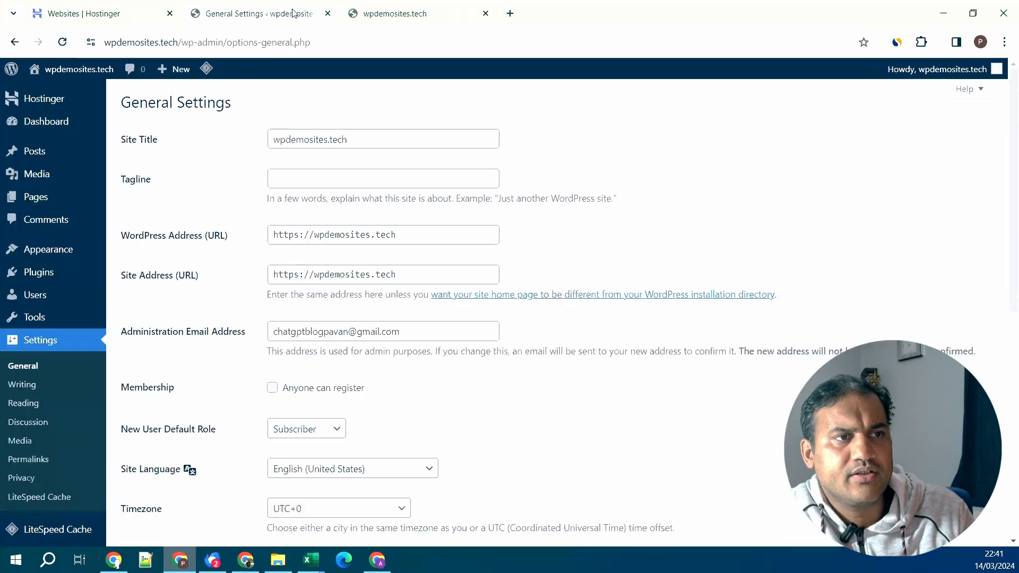
drag(390, 139, 222, 129)
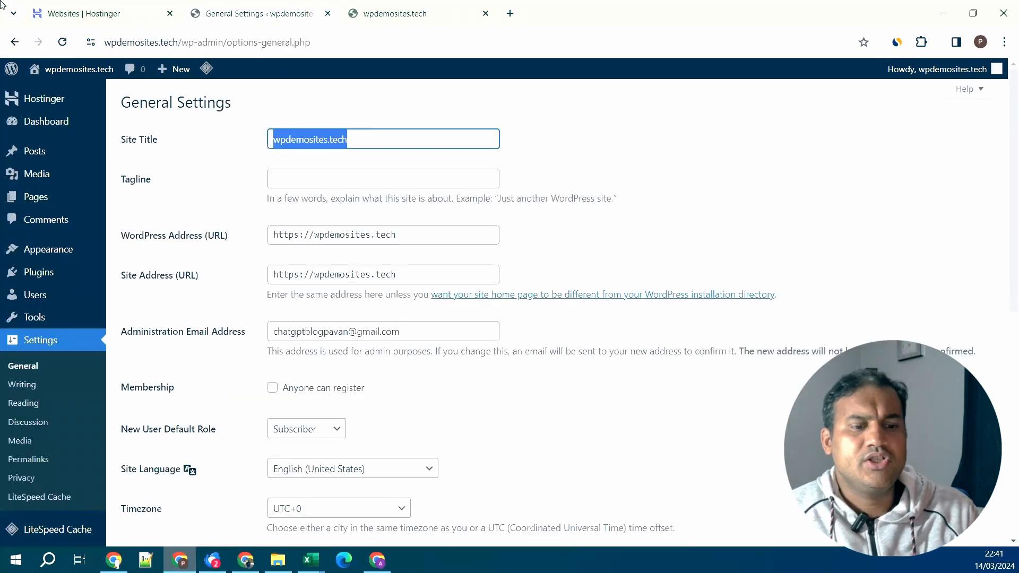
text(GAgan)
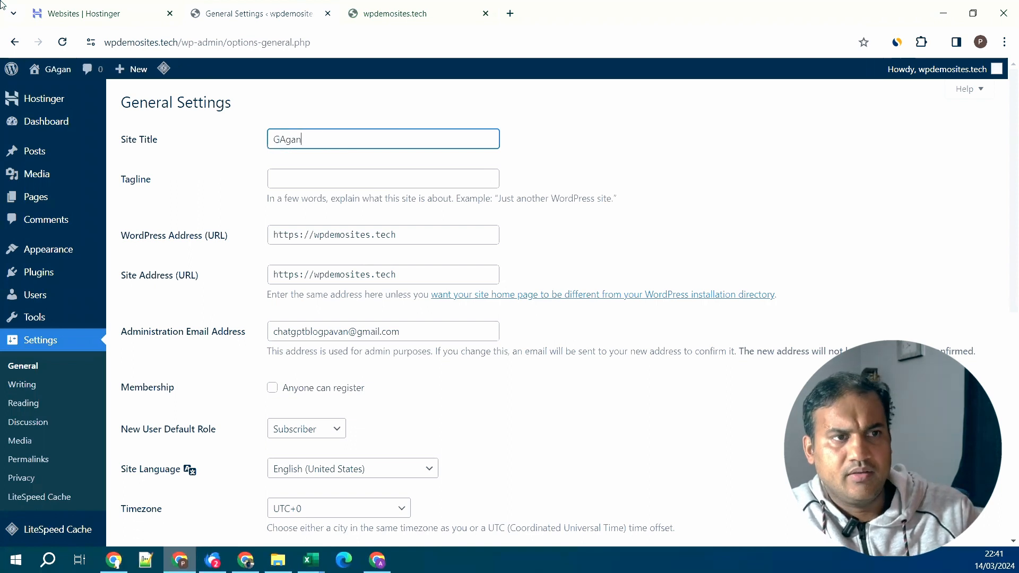
key(BackSpace)
key(BackSpace)
key(BackSpace)
key(BackSpace)
text(Gag)
key(BackSpace)
key(BackSpace)
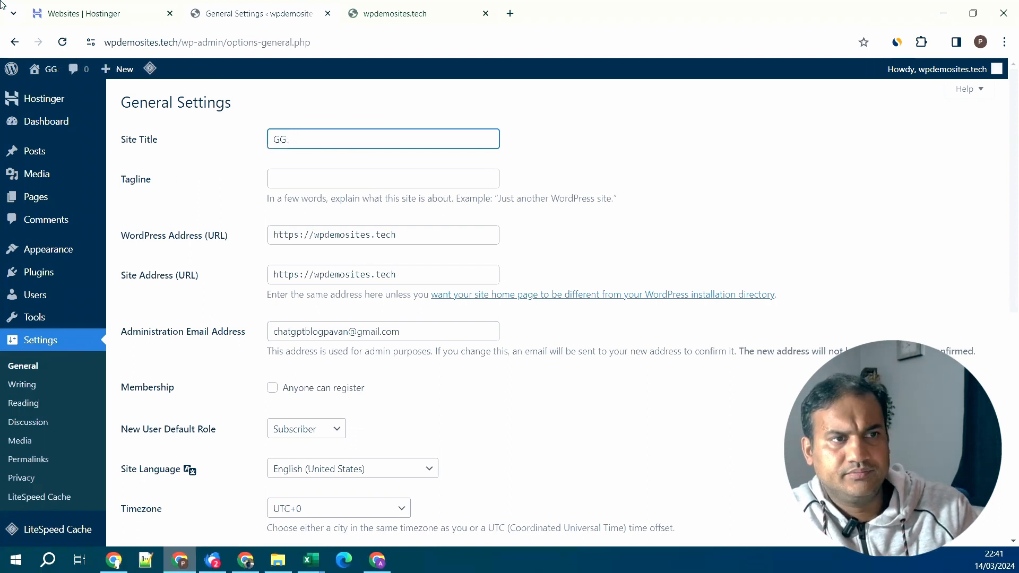
key(BackSpace)
text(agan Agrawal )
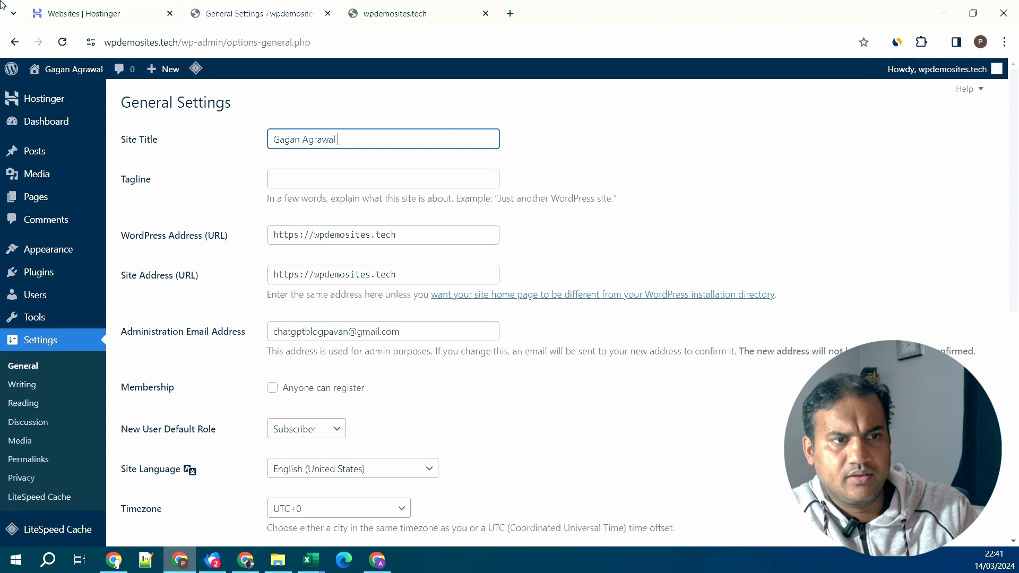
text(OWOrdpress)
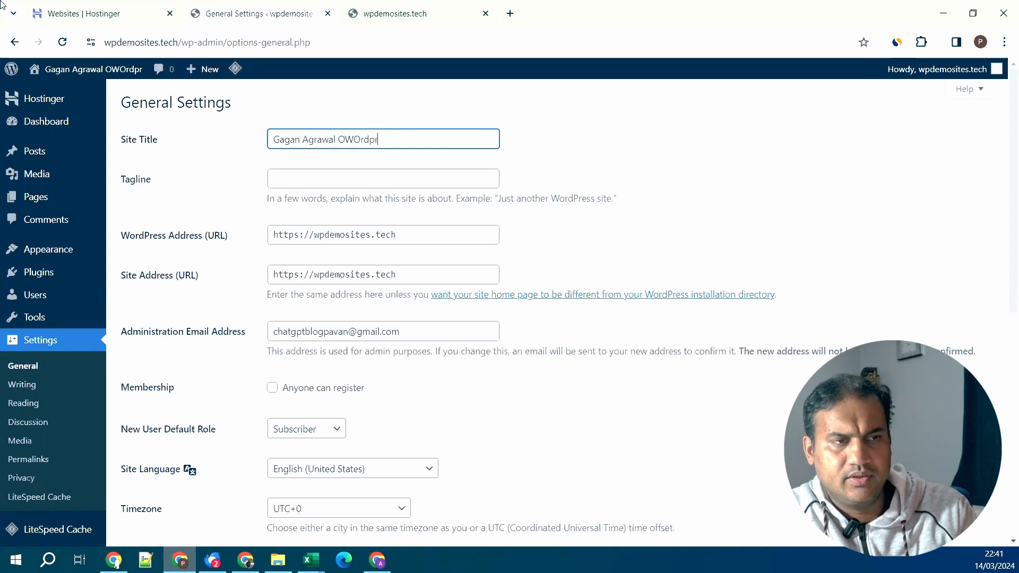
key(BackSpace)
key(BackSpace)
key(BackSpace)
key(BackSpace)
key(BackSpace)
key(BackSpace)
key(BackSpace)
key(BackSpace)
key(BackSpace)
key(BackSpace)
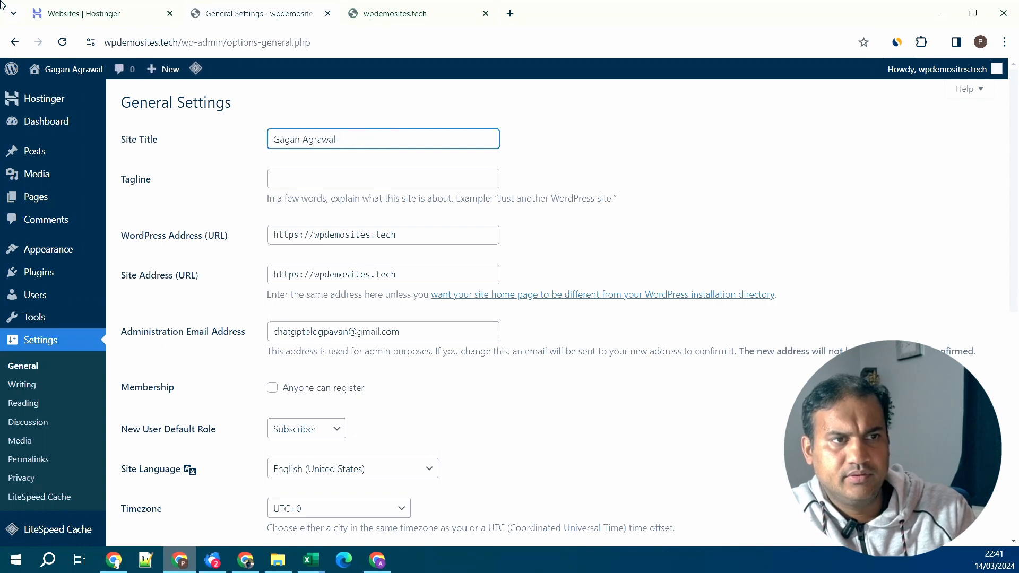
text(Wordpress tuto)
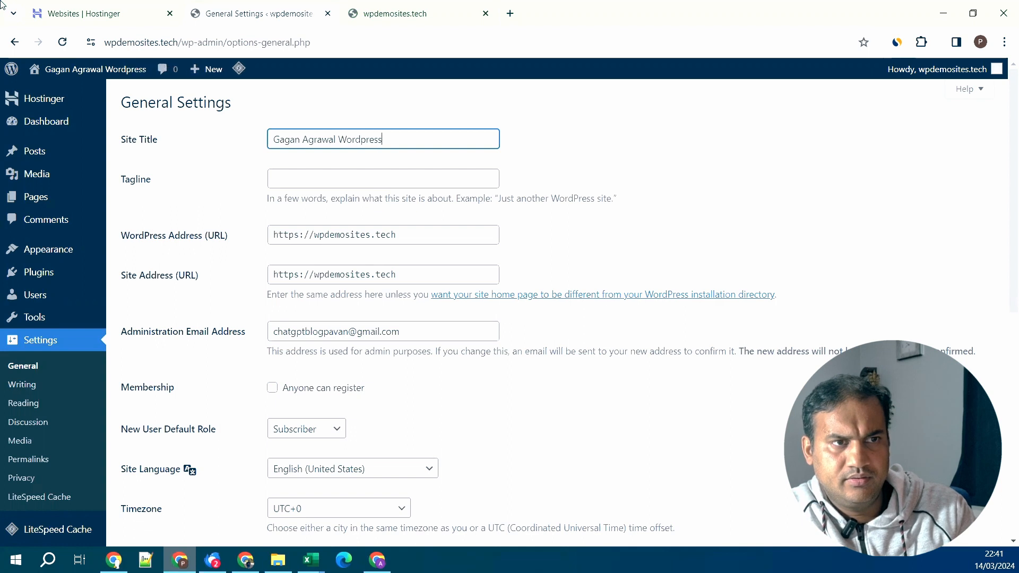
text(rials)
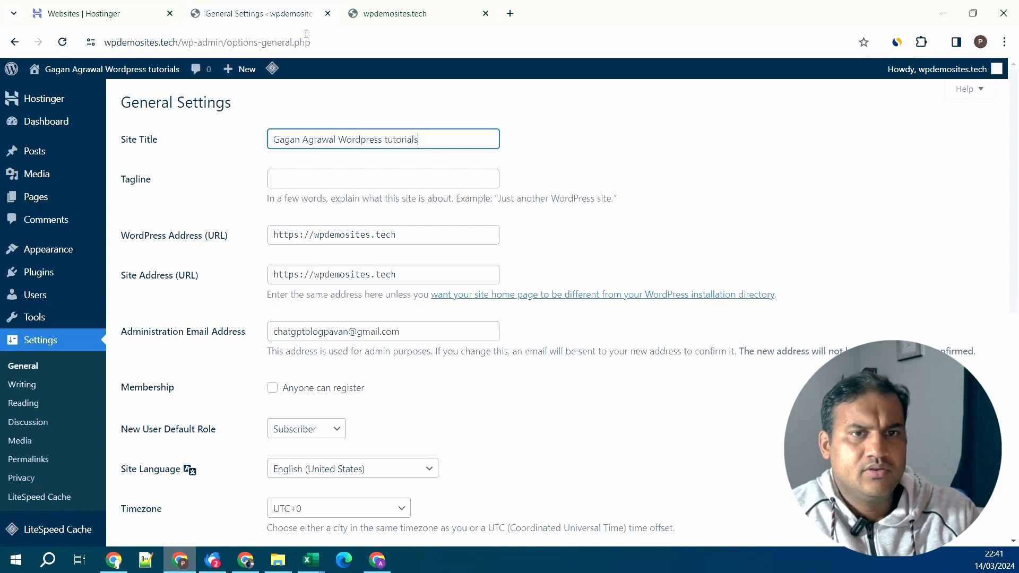
click(721, 169)
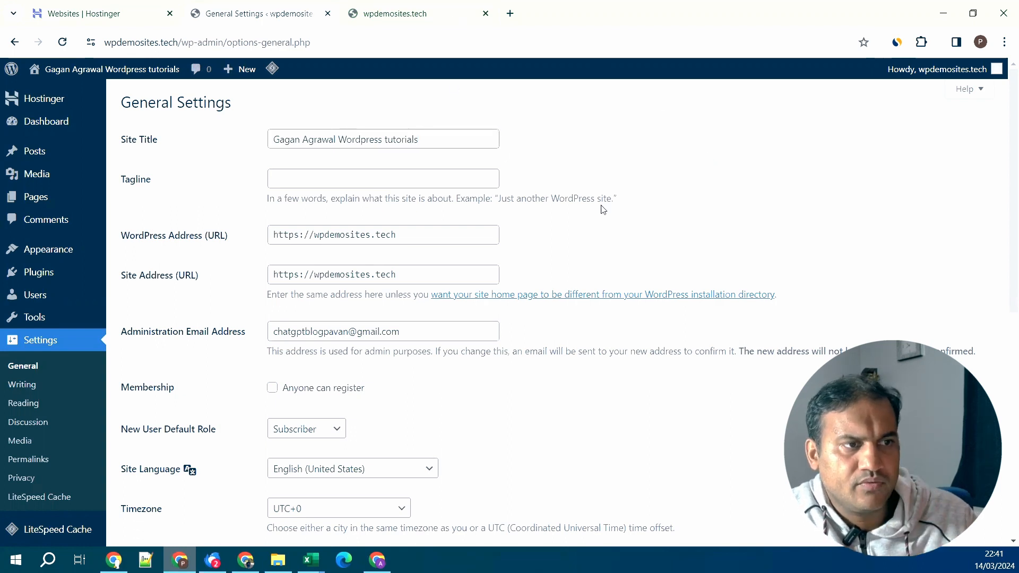
- Enter 'Websites made easy' as the site Tagline
click(301, 180)
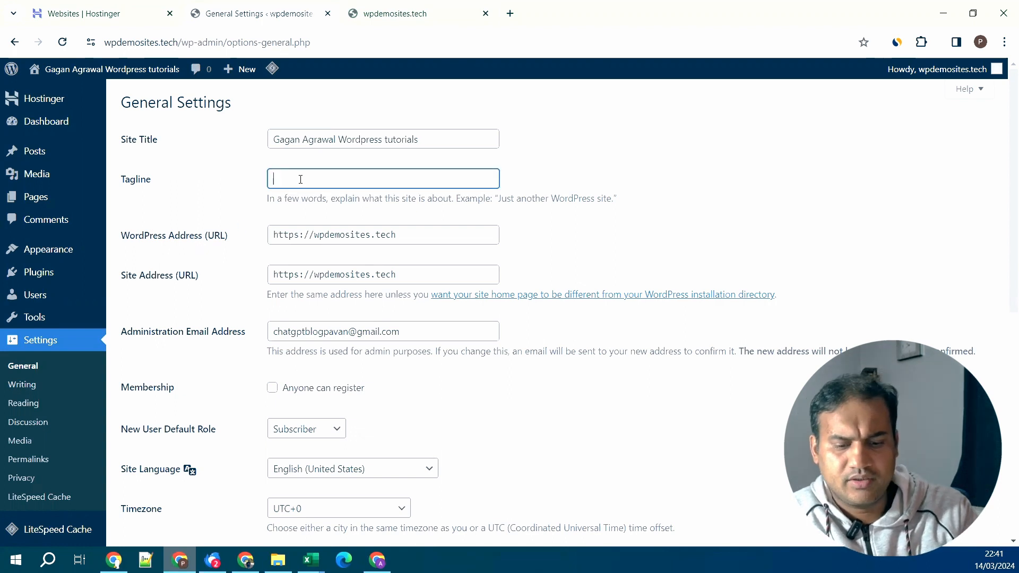
text(Webs)
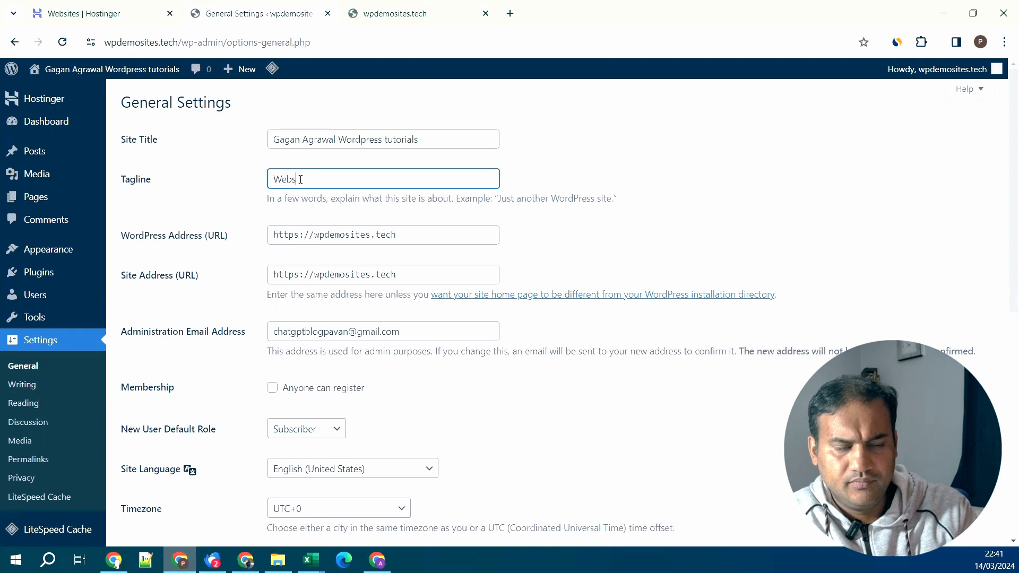
text(ites mad)
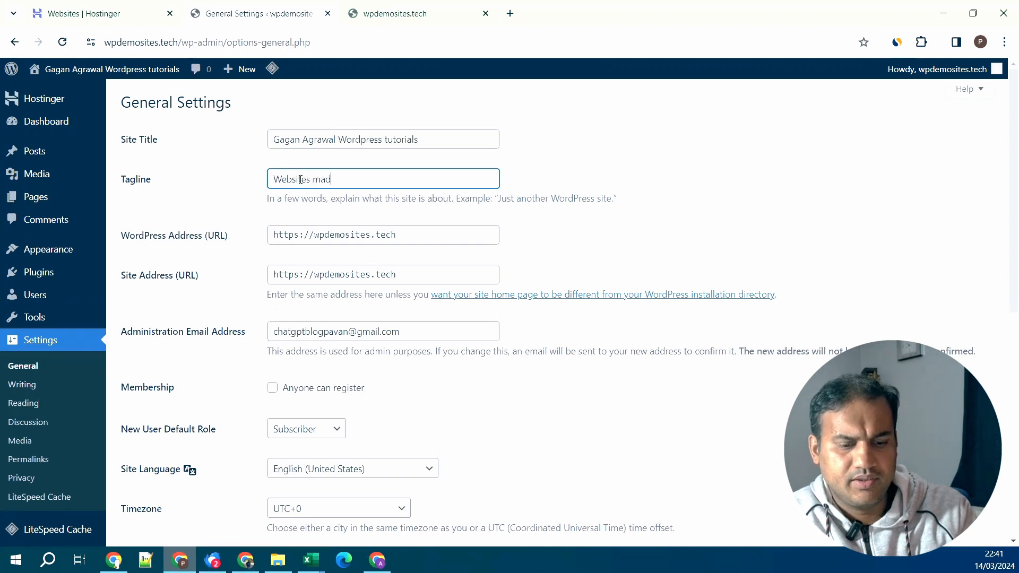
text(e easy)
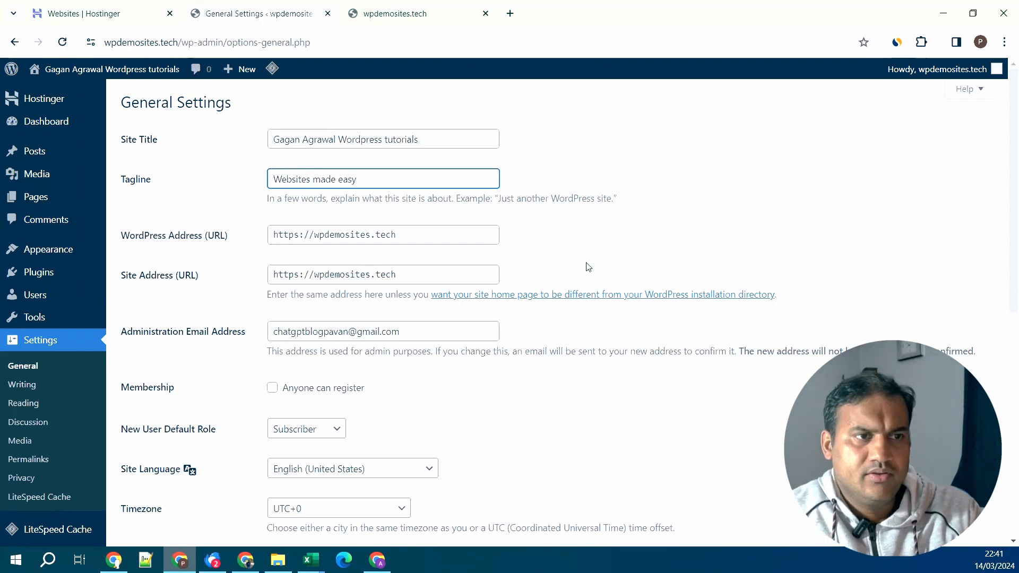
click(707, 187)
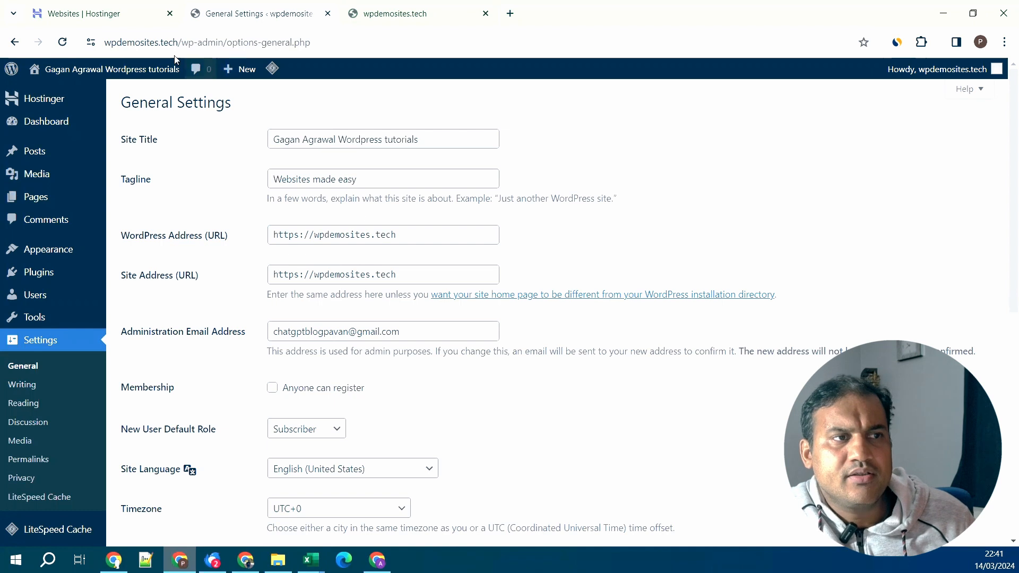
click(106, 40)
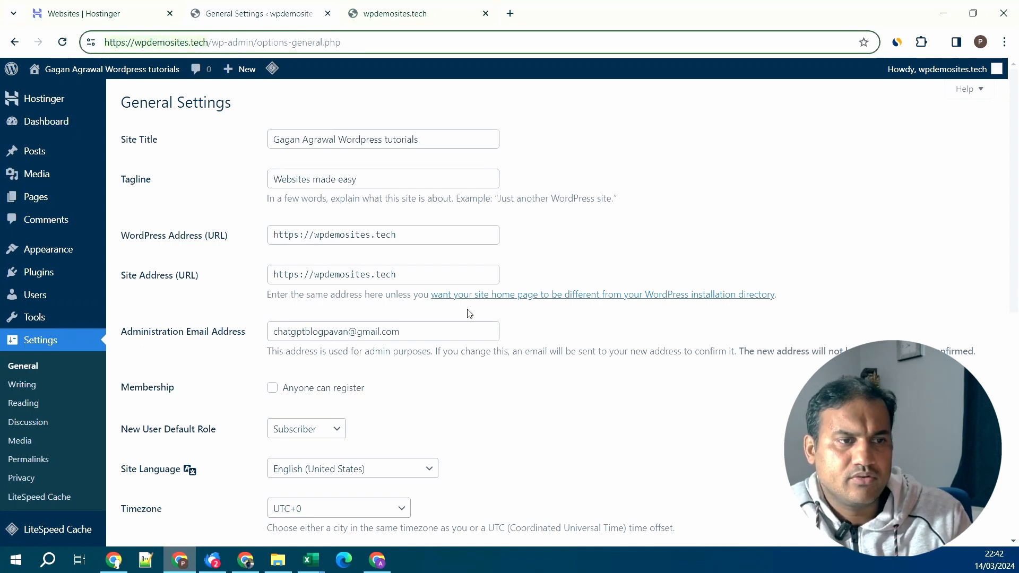
scroll(552, 334, down, 2)
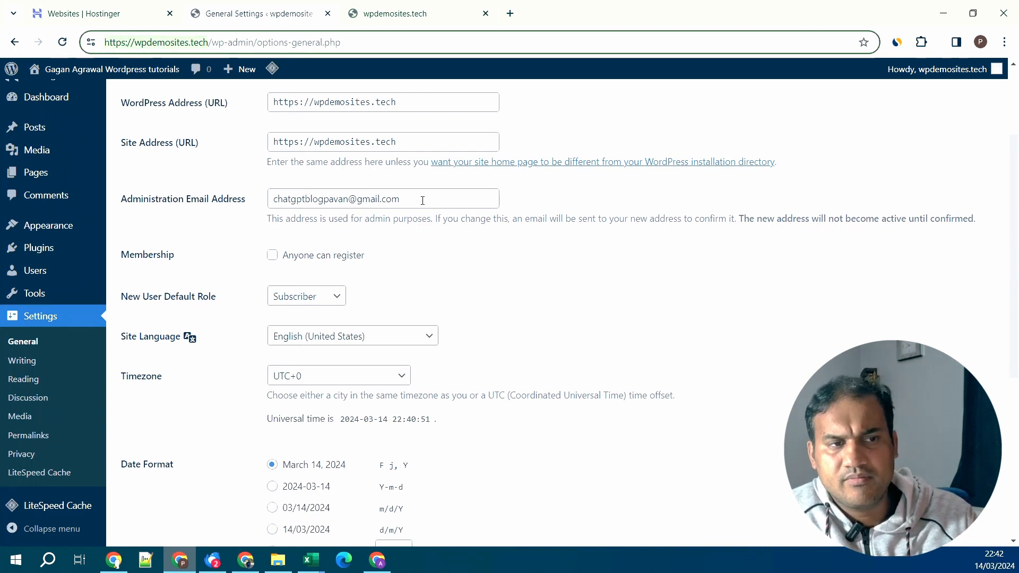
scroll(505, 319, down, 1)
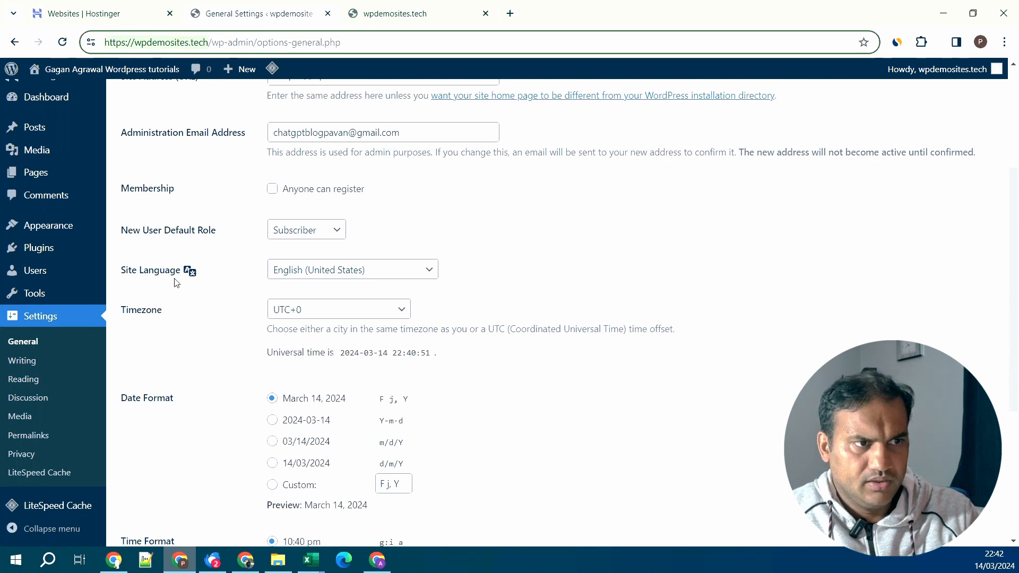
click(379, 278)
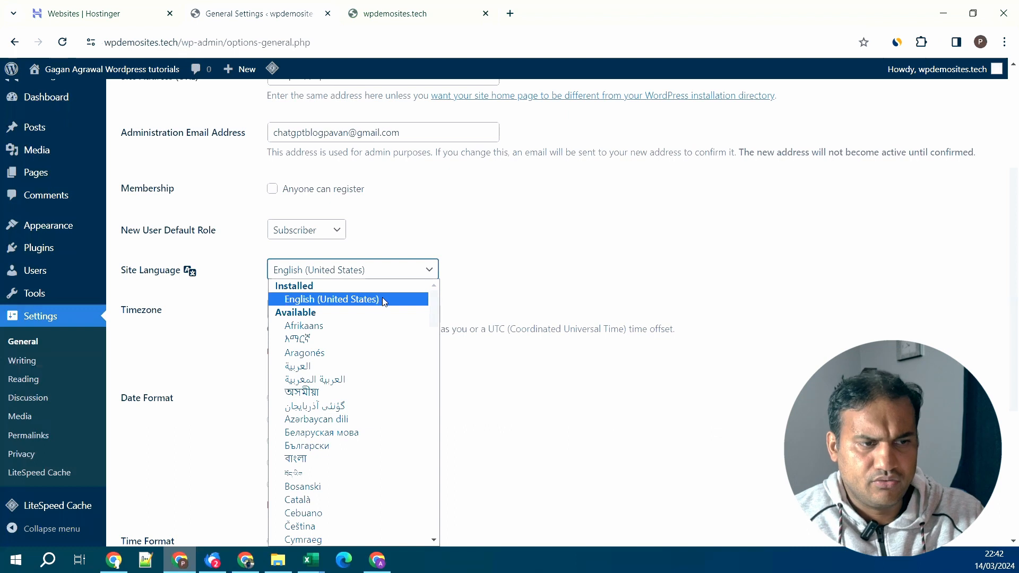
scroll(385, 305, down, 1)
scroll(385, 305, down, 5)
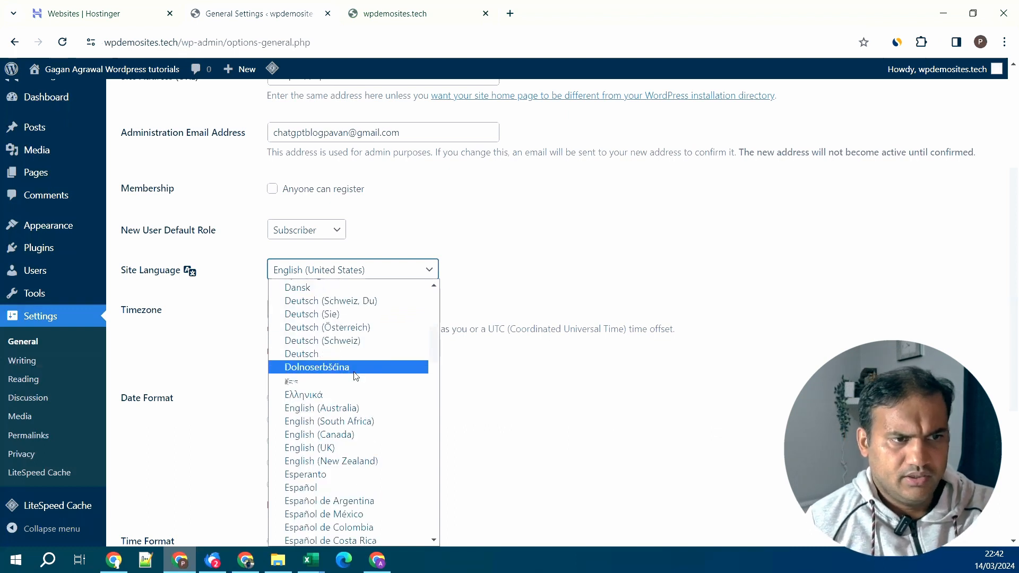
scroll(359, 369, up, 7)
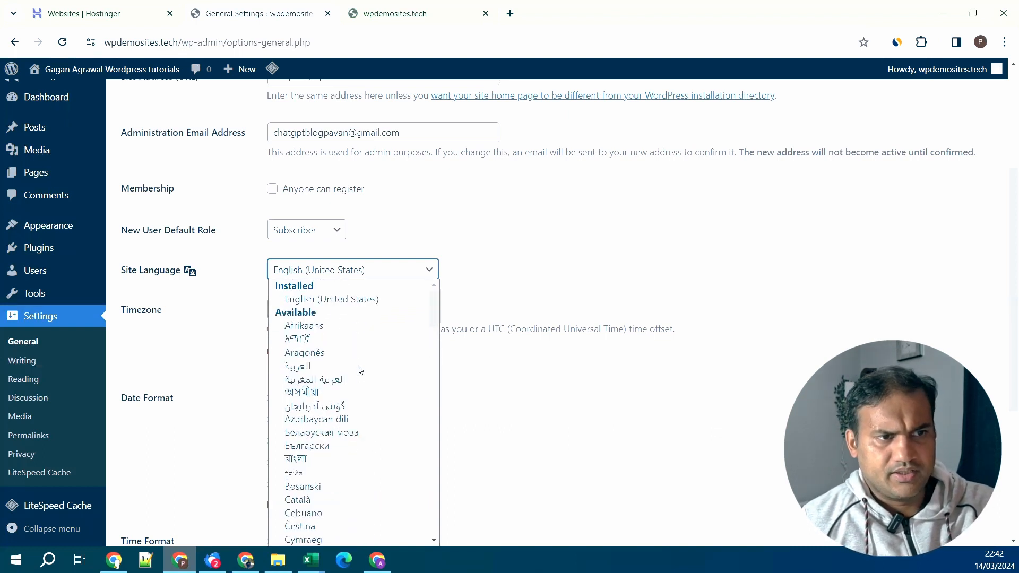
click(348, 326)
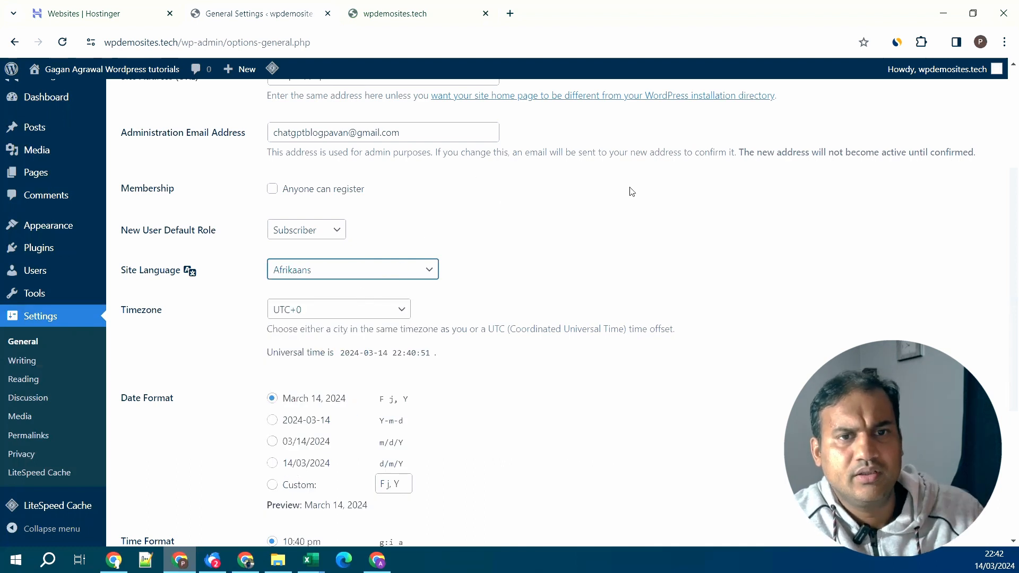
drag(740, 151, 807, 187)
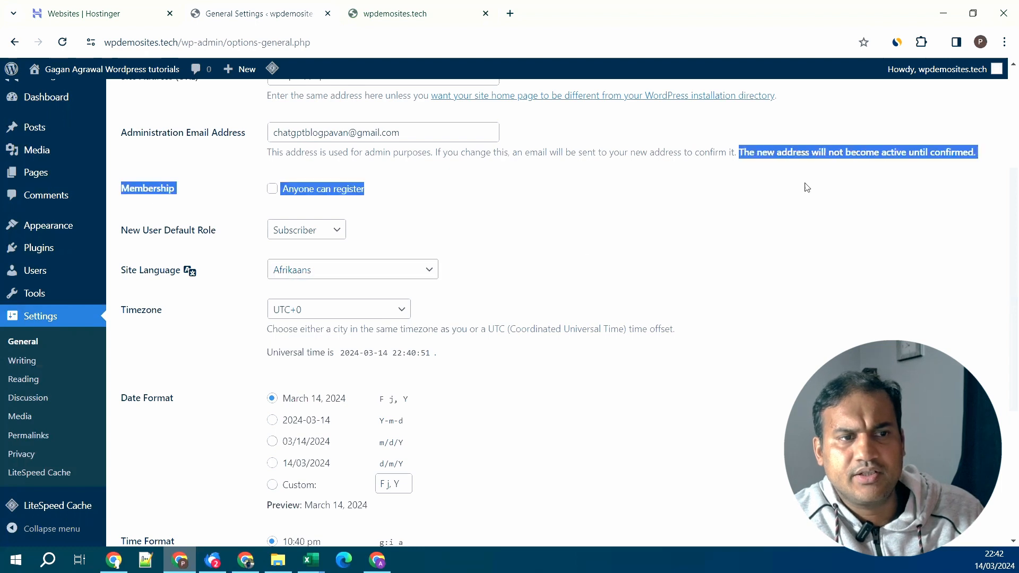
click(448, 256)
click(387, 272)
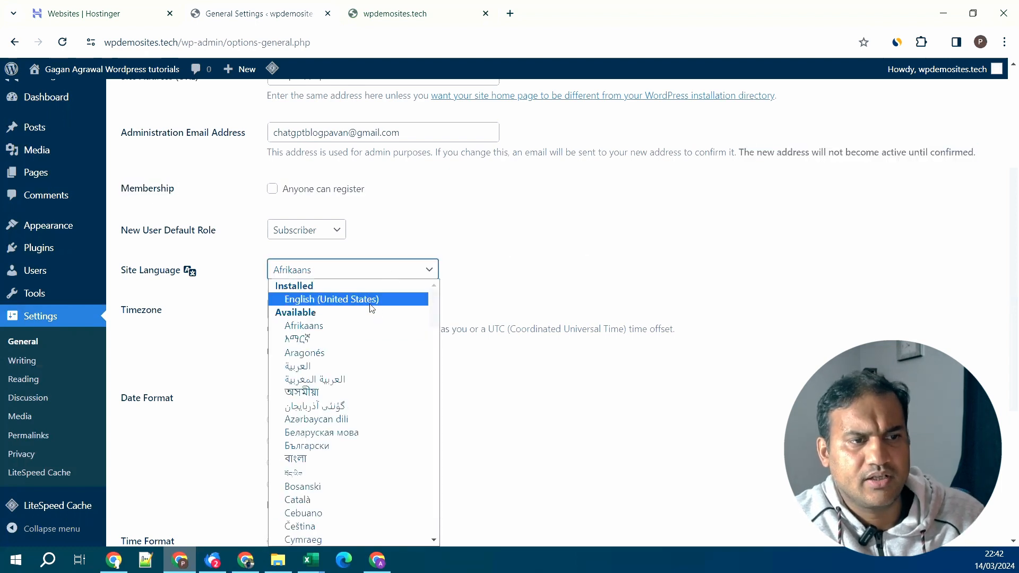
click(370, 300)
scroll(510, 298, down, 2)
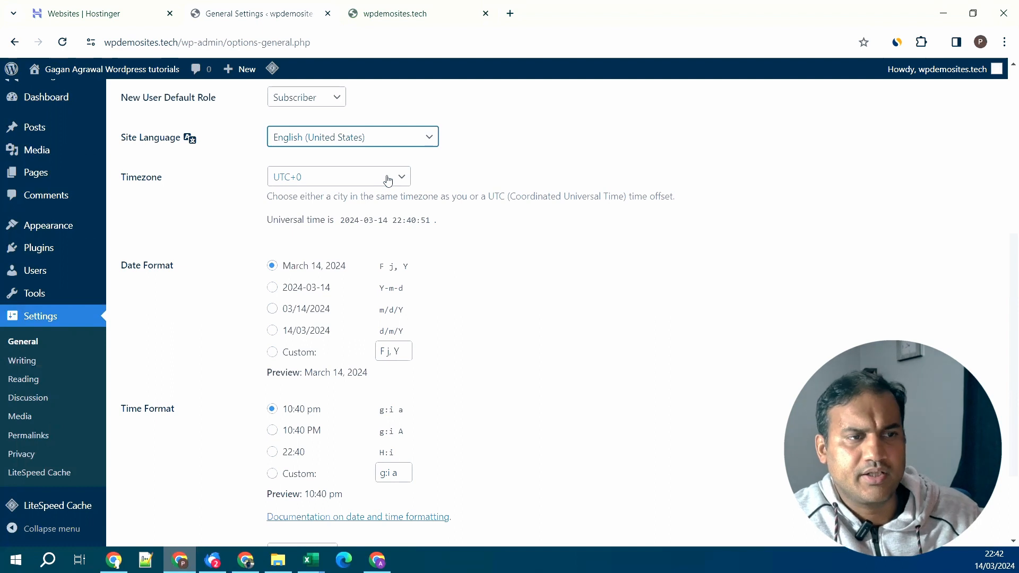
scroll(388, 180, down, 1)
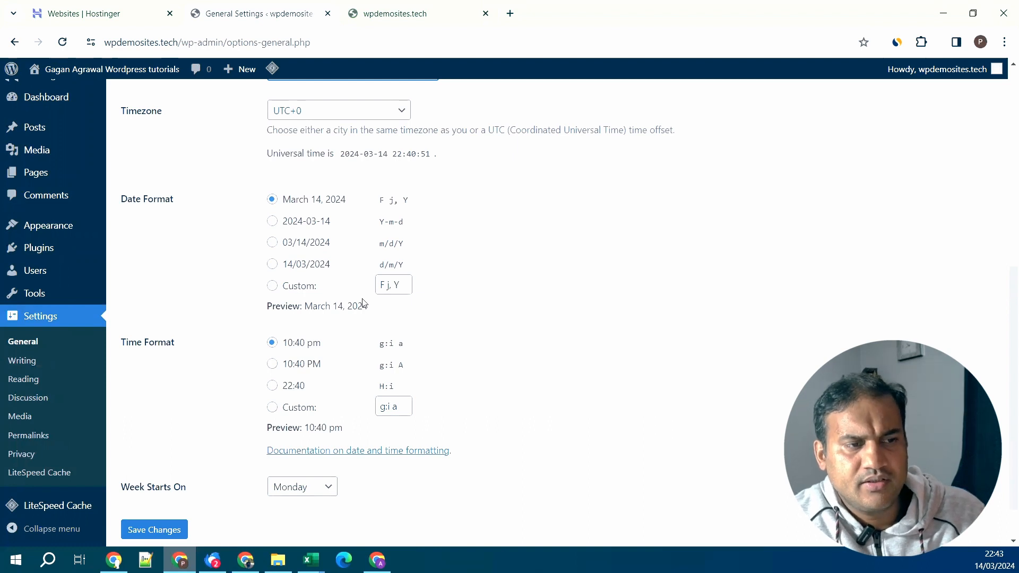
scroll(410, 383, down, 1)
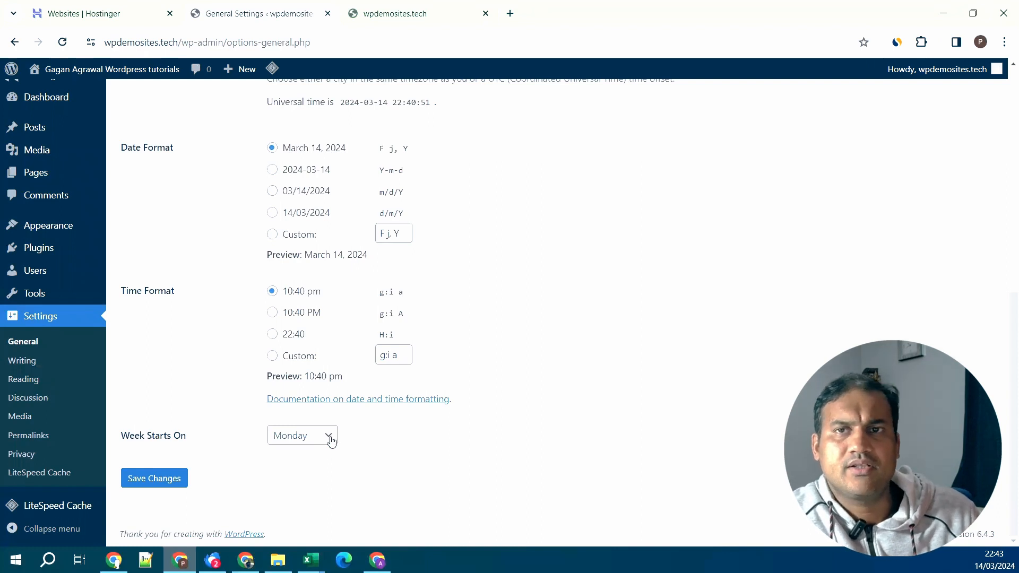
scroll(263, 388, up, 8)
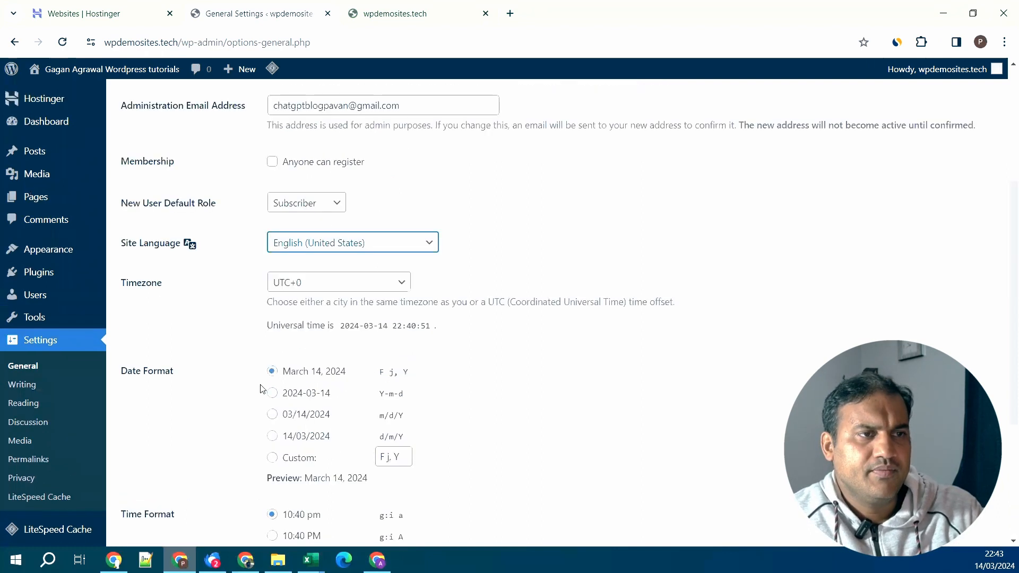
scroll(248, 304, down, 8)
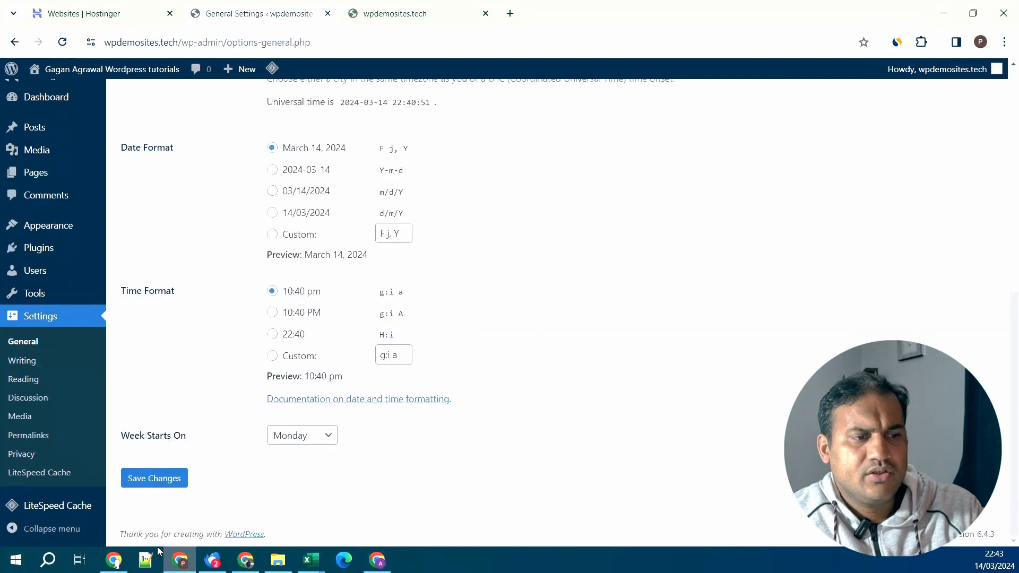
- Save the General settings, reload the live front page to check it, and return to General Settings
click(155, 484)
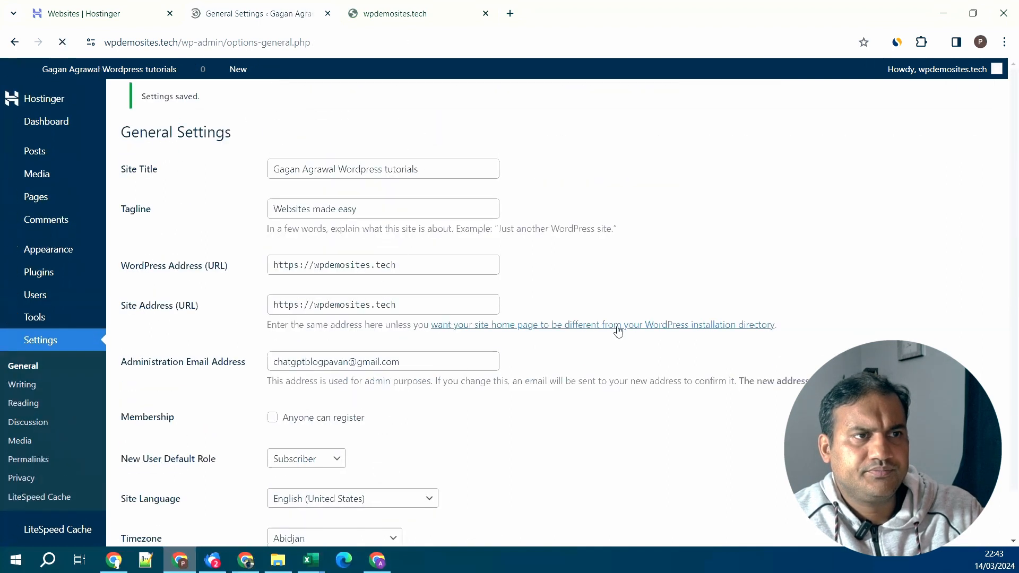
click(431, 22)
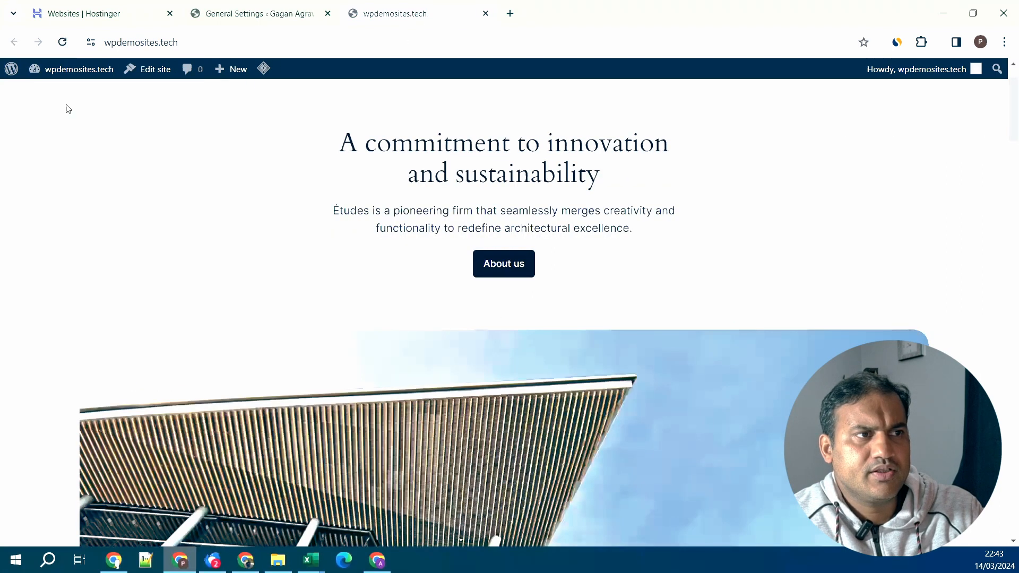
click(63, 43)
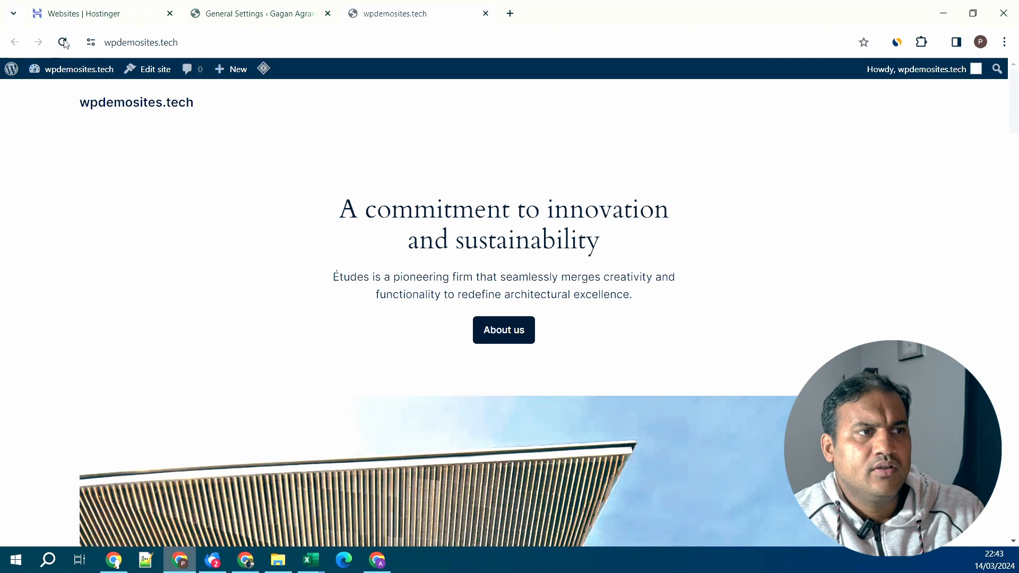
click(282, 12)
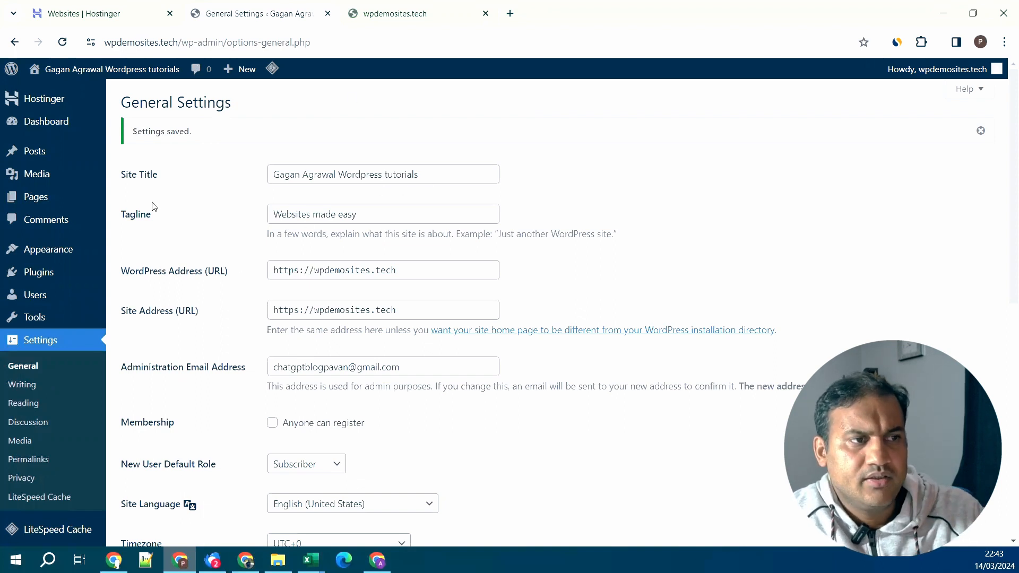
scroll(207, 204, down, 2)
scroll(208, 204, down, 6)
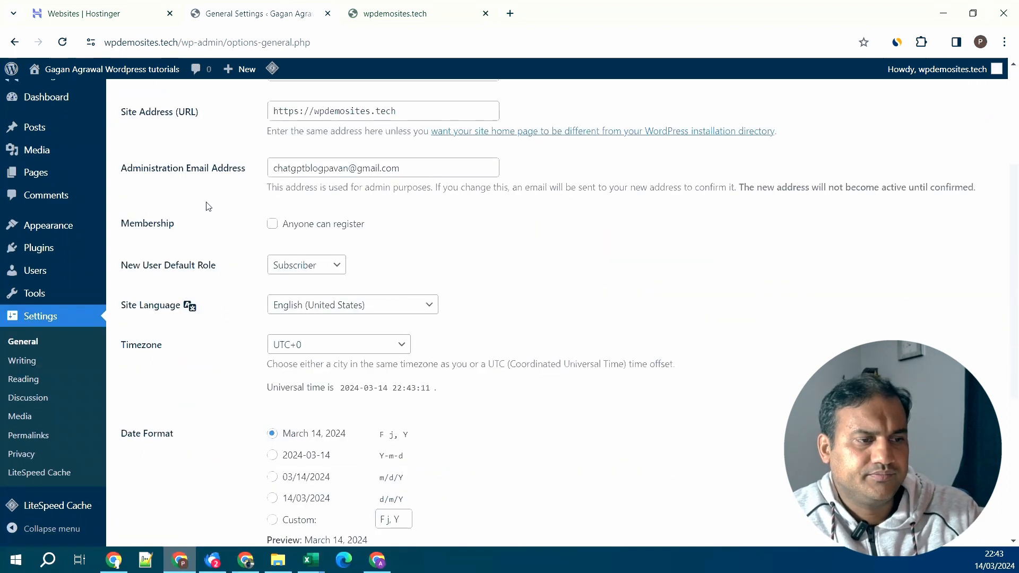
- Review Writing settings, leaving Default Post Category as Blog and Default Post Format as Standard
click(21, 360)
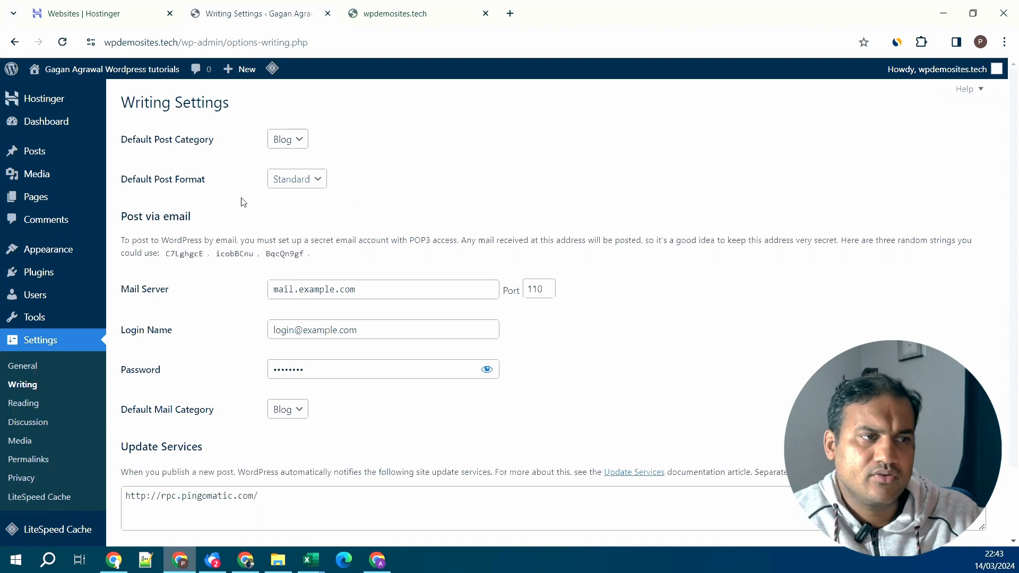
click(297, 142)
click(362, 146)
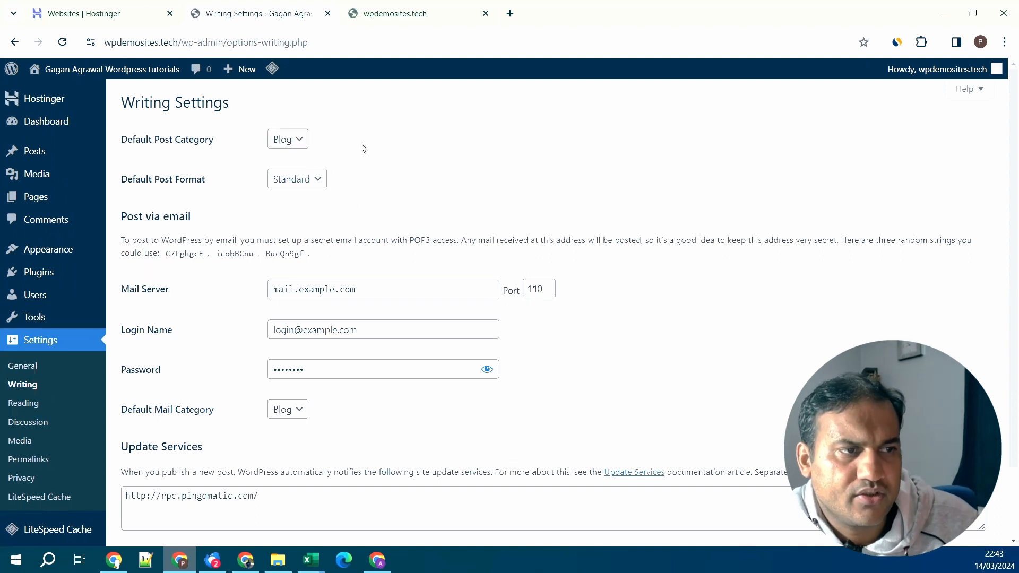
click(315, 187)
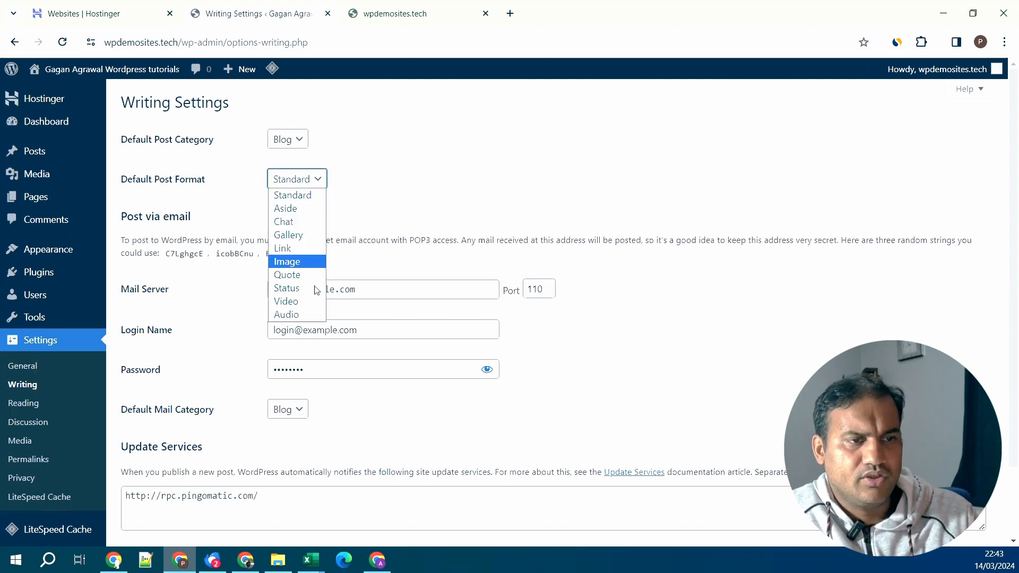
click(386, 197)
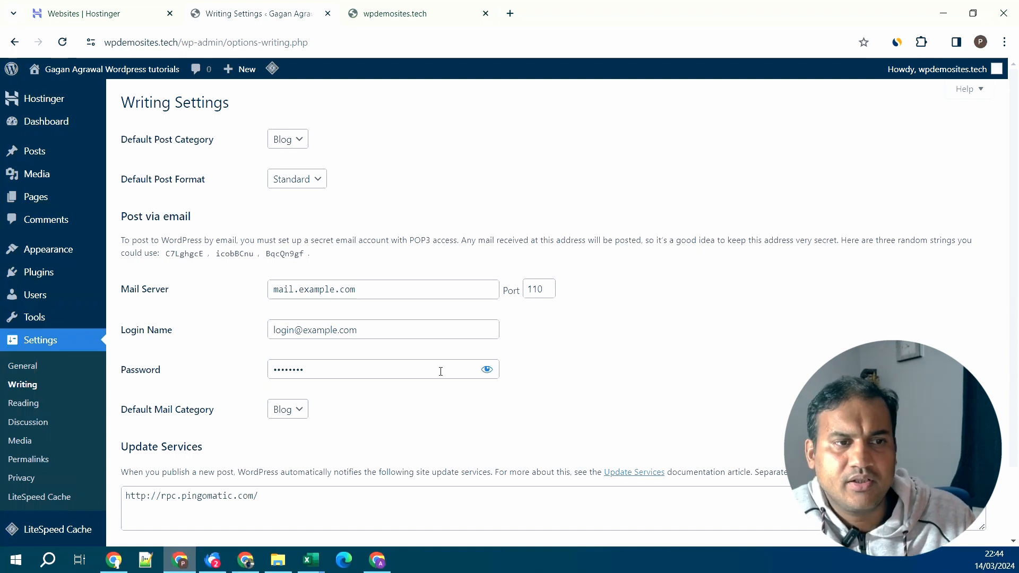
scroll(614, 375, down, 2)
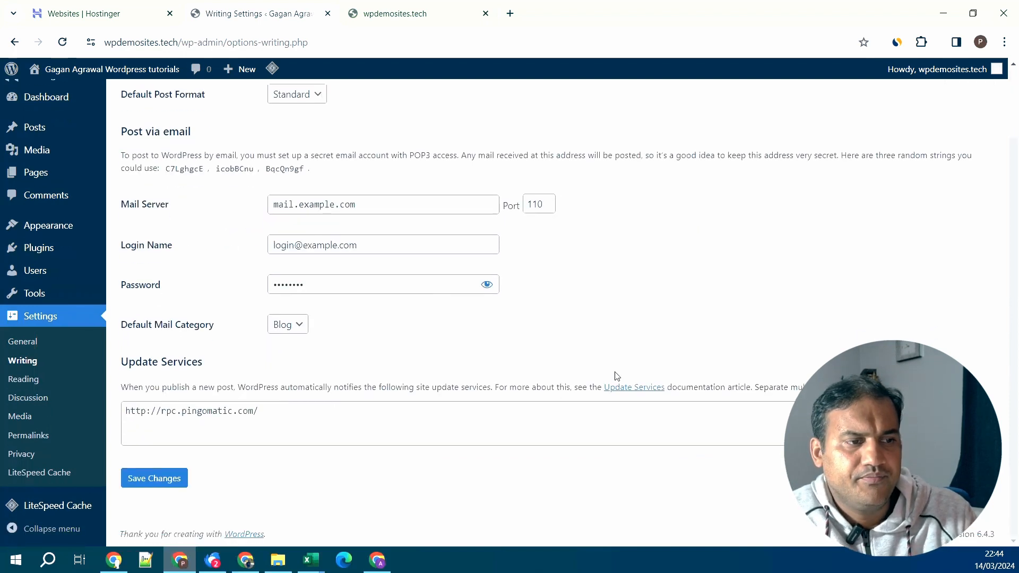
- Open the Reading settings, then load deepawaliseotips.com in a new tab as an example blog
click(49, 388)
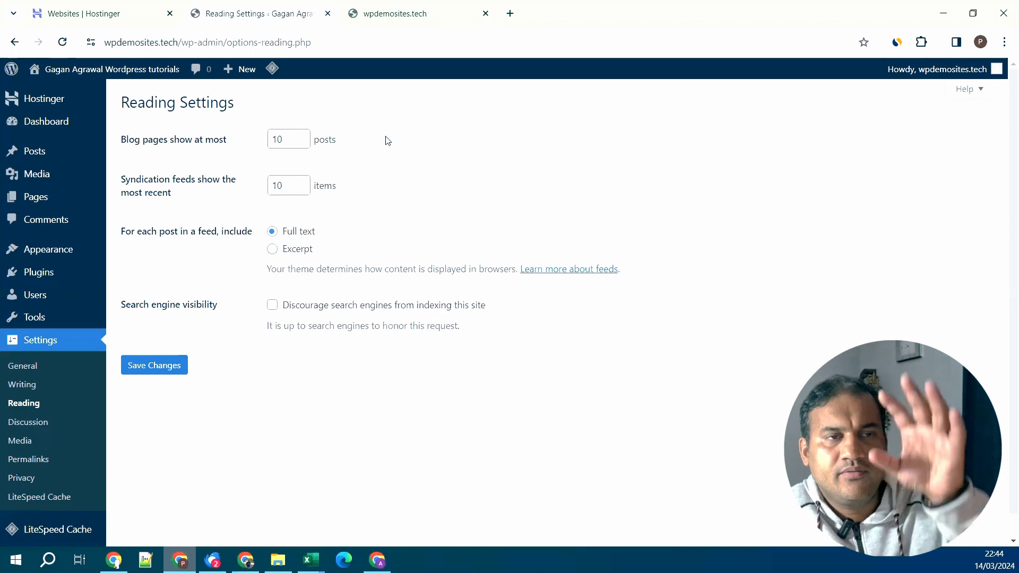
click(510, 13)
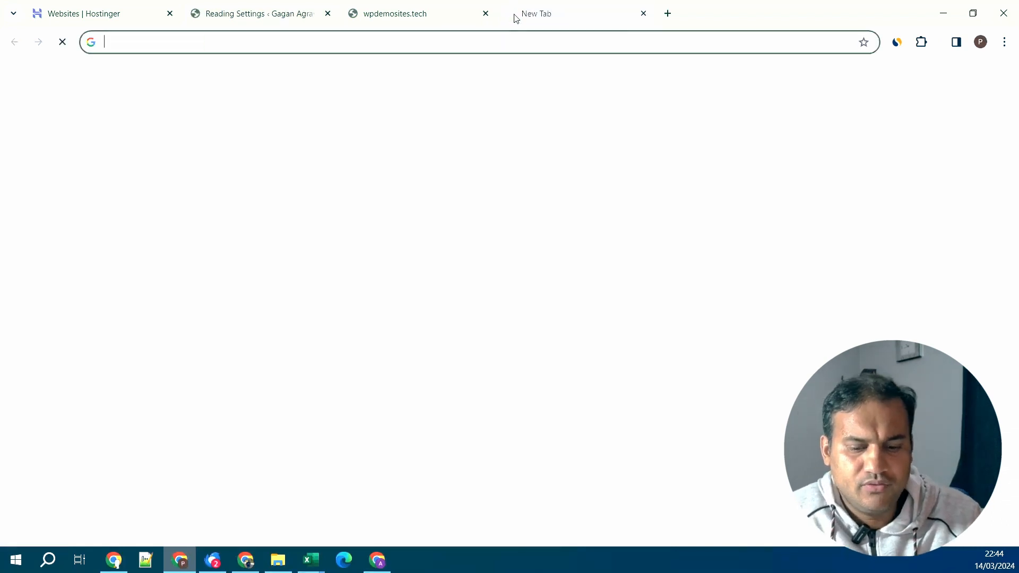
text(dee)
key(Return)
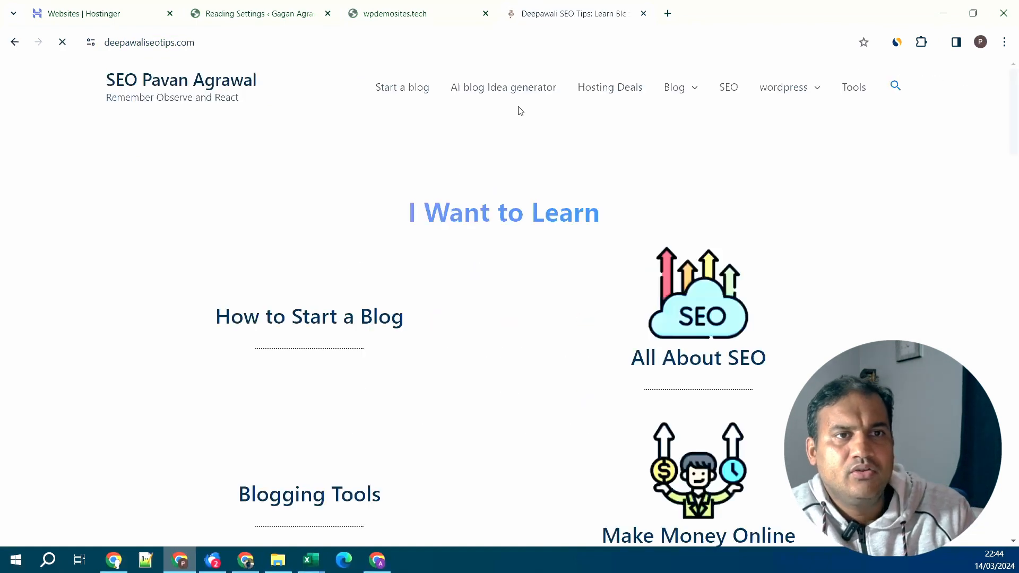
- Scroll through the example blog, then return to the Reading Settings tab
scroll(673, 275, down, 4)
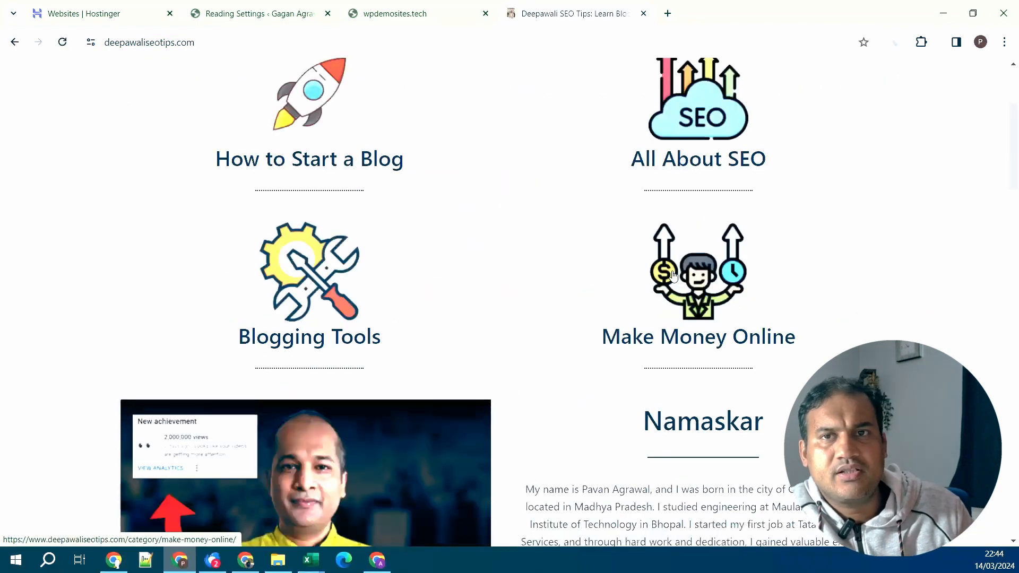
scroll(674, 275, down, 15)
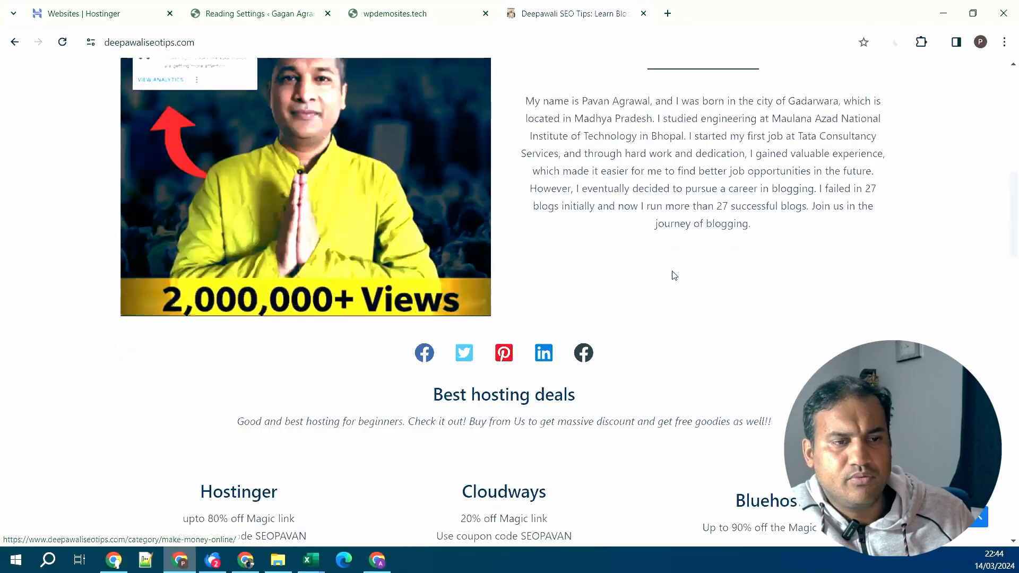
scroll(673, 273, down, 4)
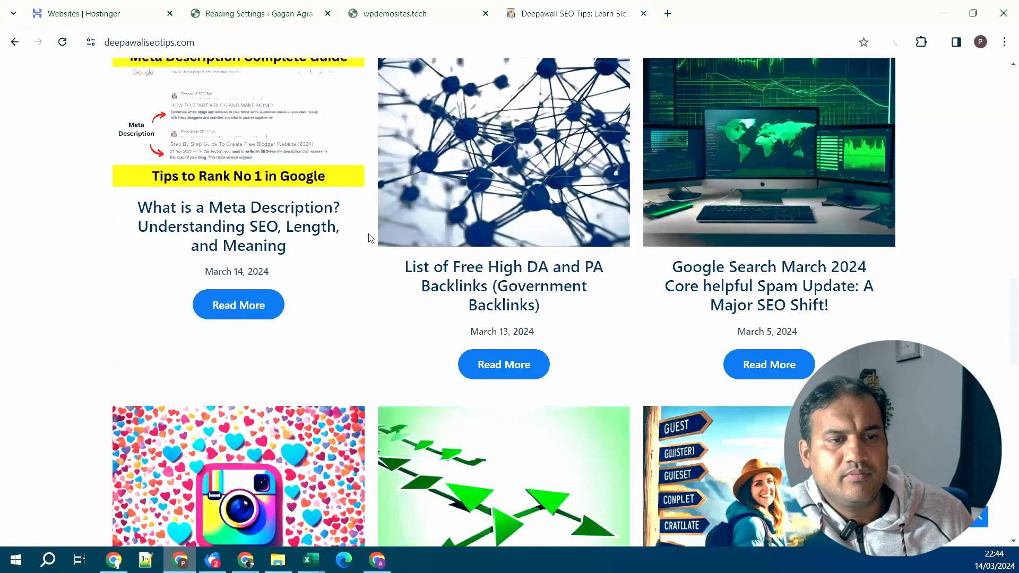
scroll(785, 286, down, 6)
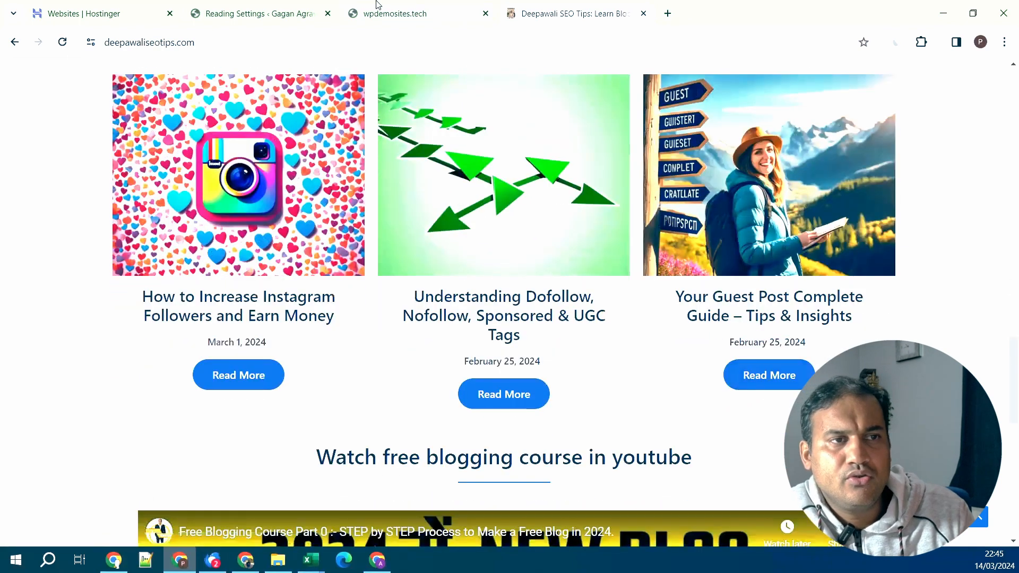
click(379, 6)
click(294, 8)
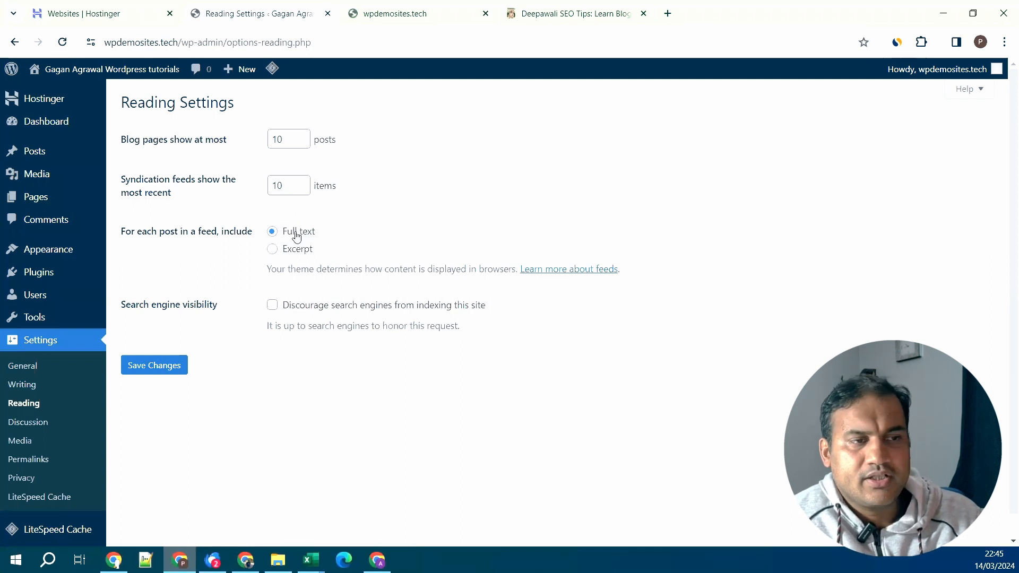
- Set feeds to show Excerpt, save the Reading settings, and go to Discussion settings
click(298, 254)
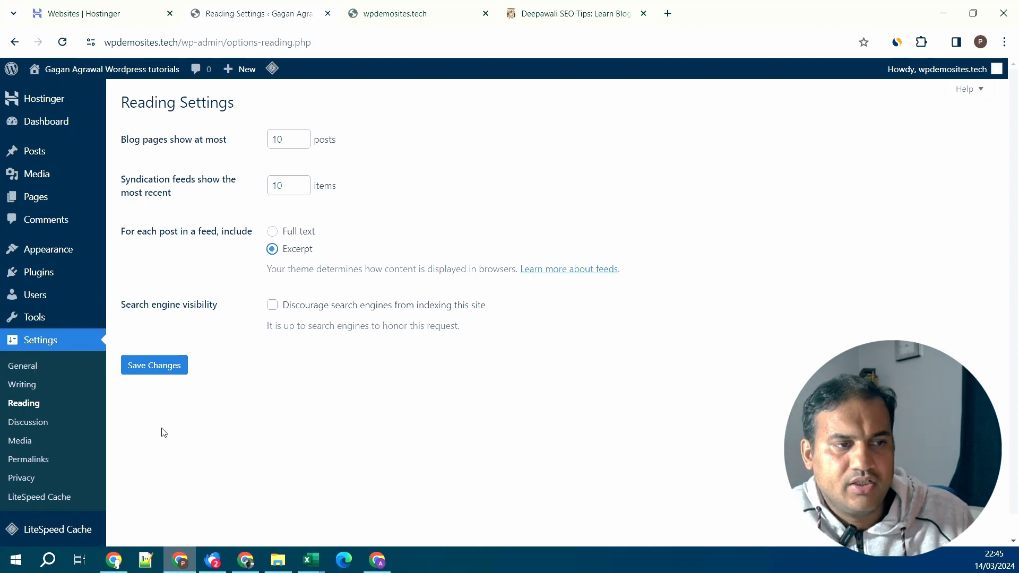
click(154, 368)
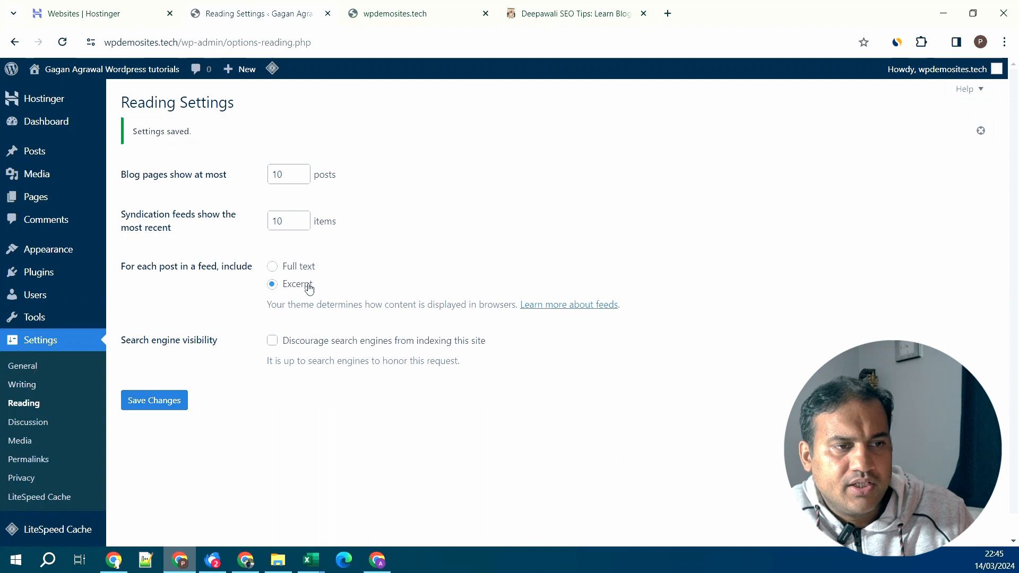
click(28, 424)
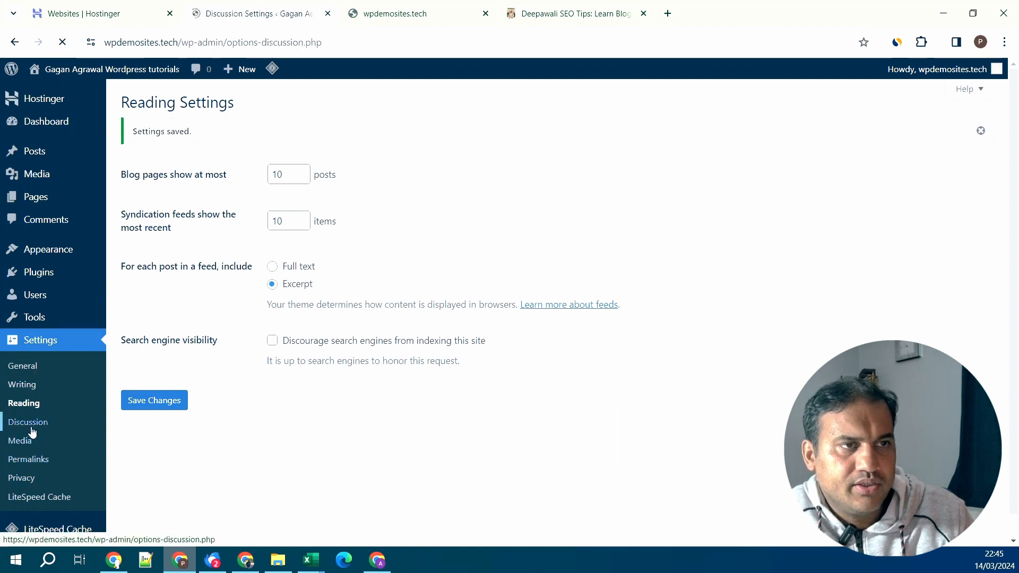
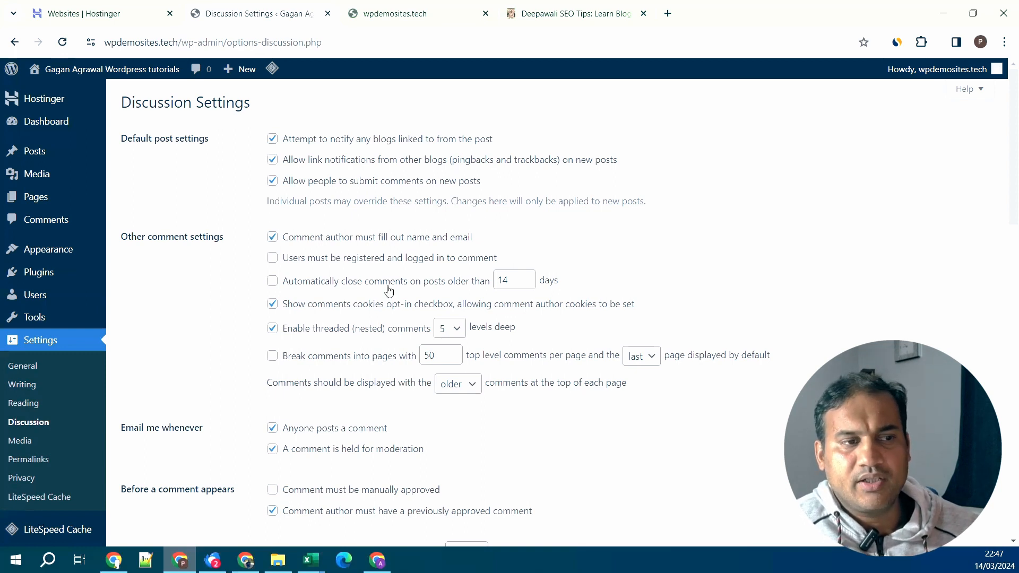
- Set the auto-close comment days to 15, leaving automatic comment closing switched off
click(339, 283)
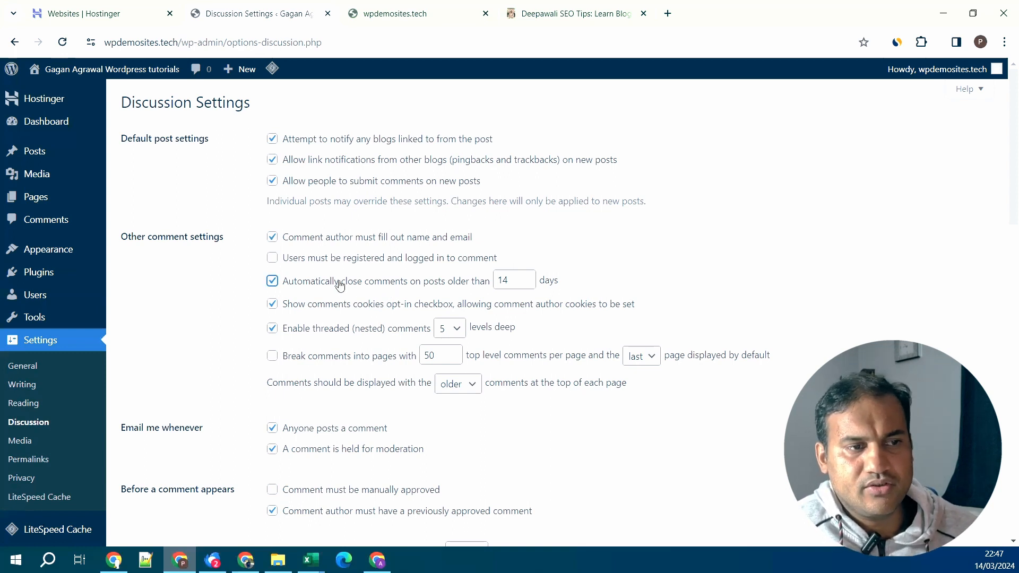
click(530, 284)
click(529, 283)
click(530, 284)
click(530, 284)
click(530, 284)
click(530, 283)
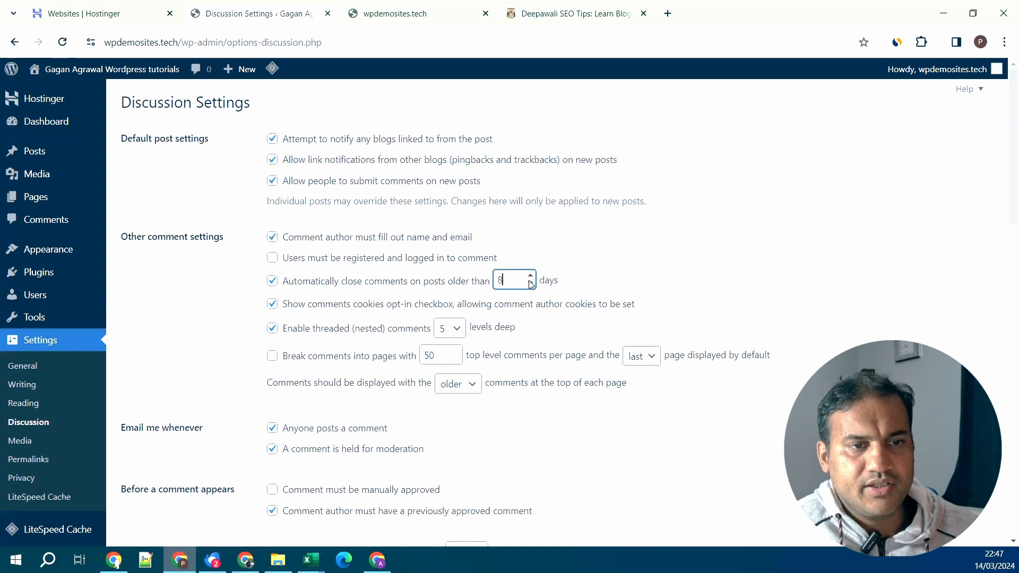
key(BackSpace)
text(16)
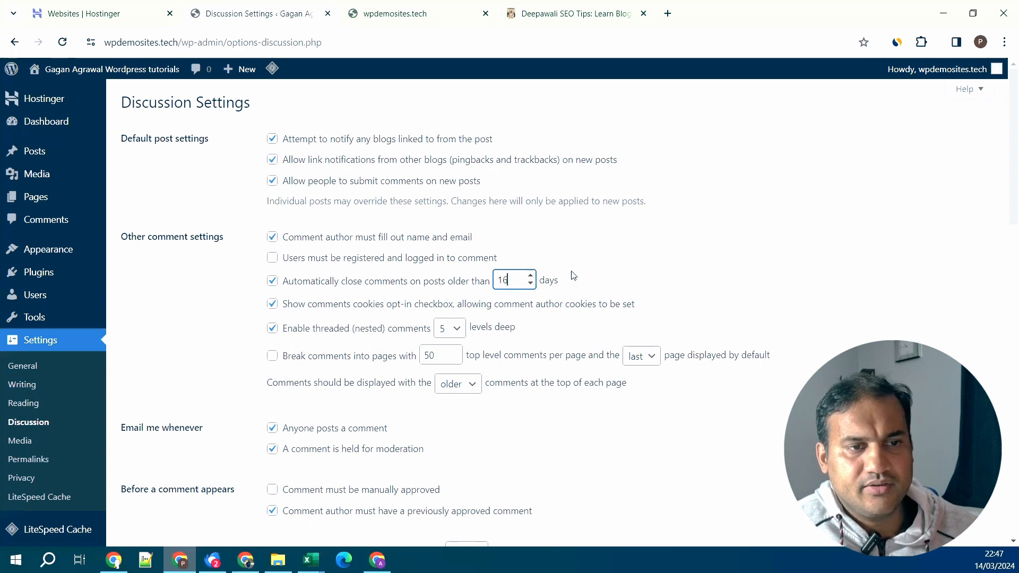
click(530, 284)
click(272, 281)
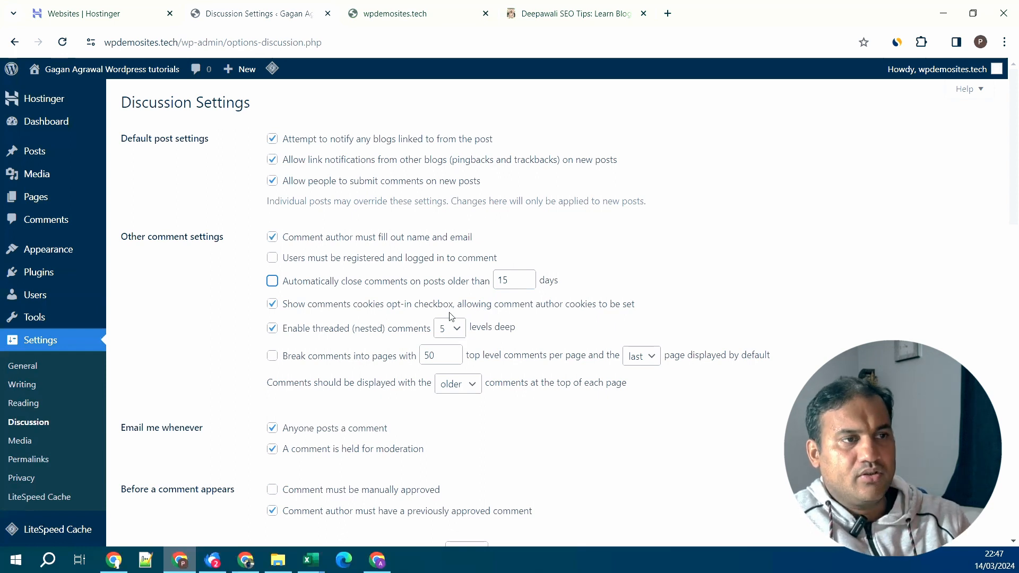
- Bring up link options for All Posts, then switch to the live Hello world! post window
mouse_move(98, 153)
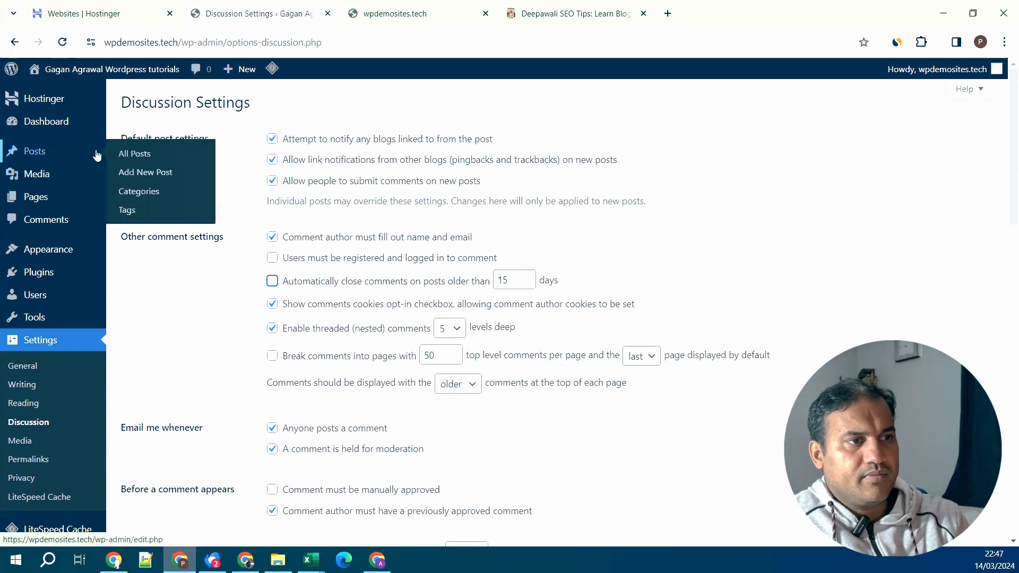
right_click(150, 154)
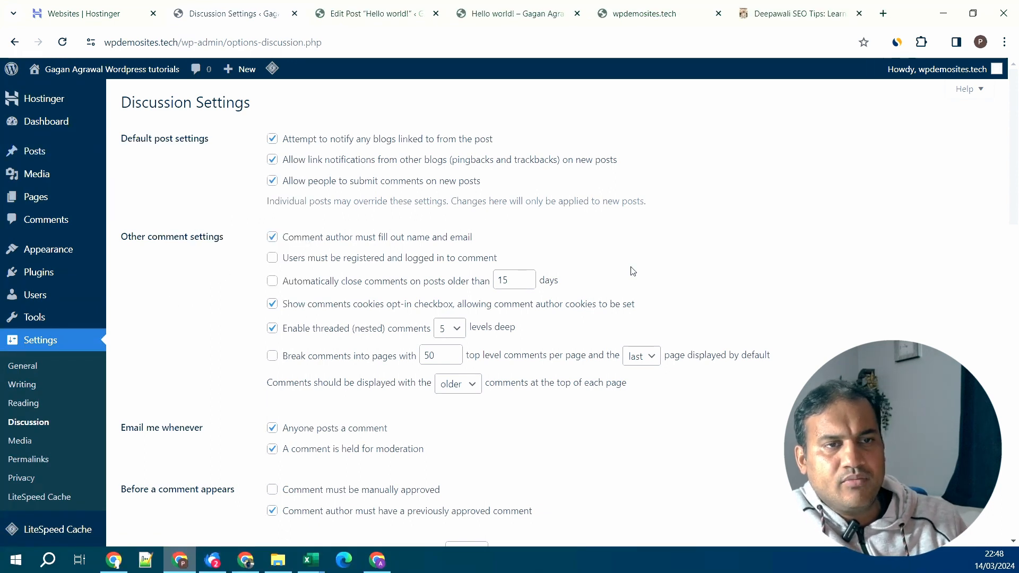
key(alt+Tab)
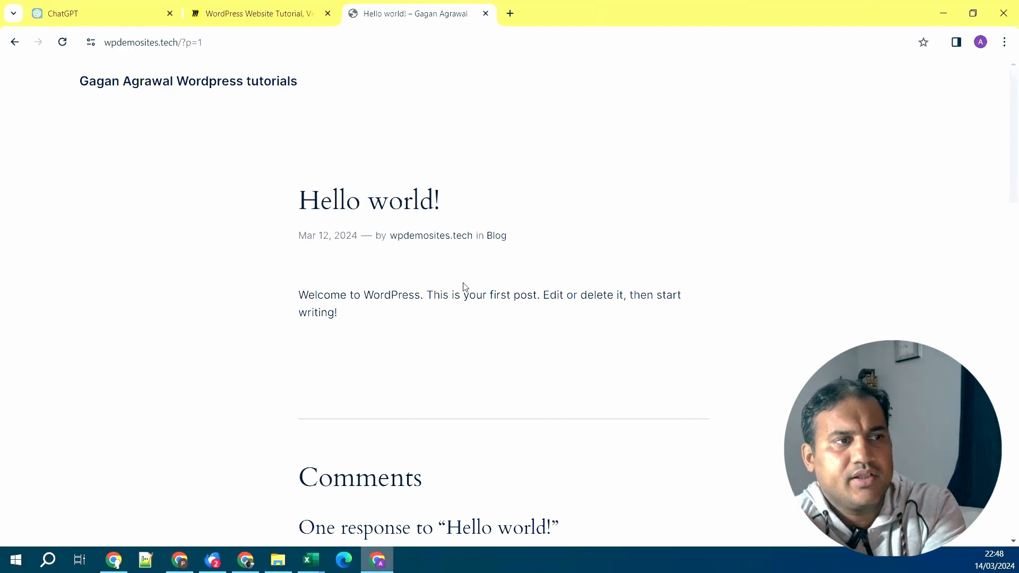
- Fill the Hello world! reply form with the comment 'My first website', a commenter name and email
scroll(465, 287, down, 3)
scroll(464, 287, up, 1)
scroll(466, 288, down, 3)
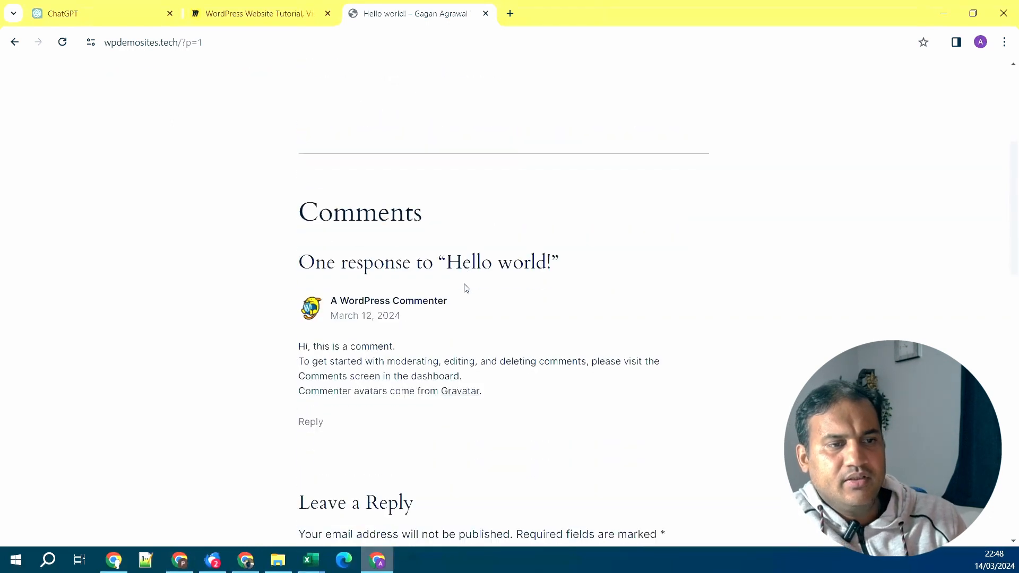
scroll(465, 288, down, 1)
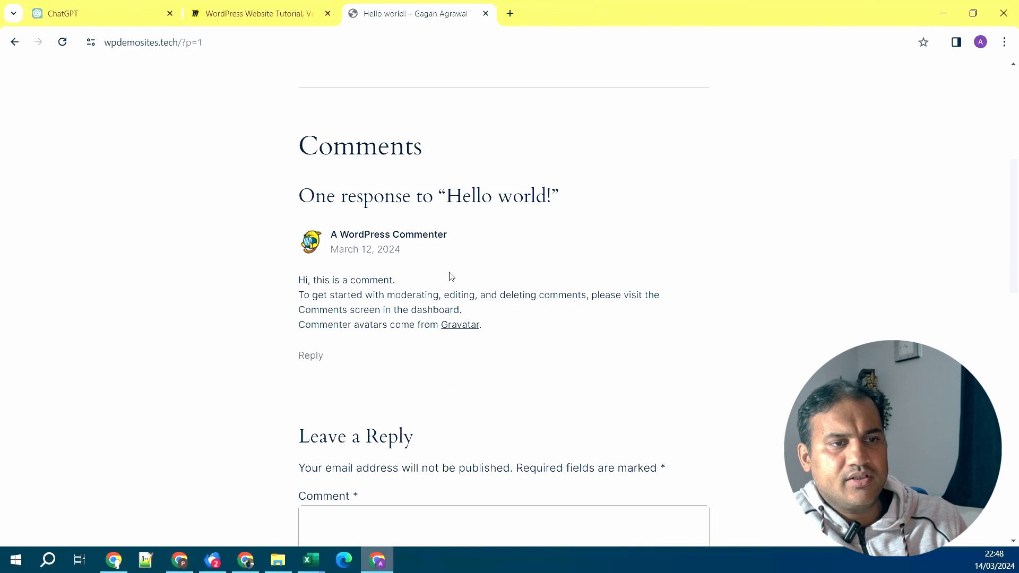
scroll(375, 380, down, 3)
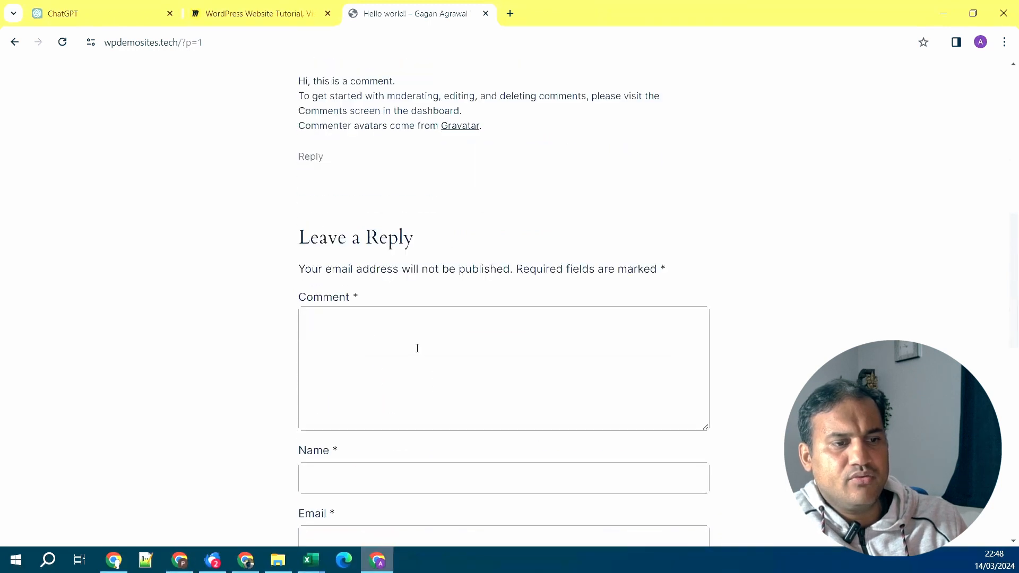
click(417, 348)
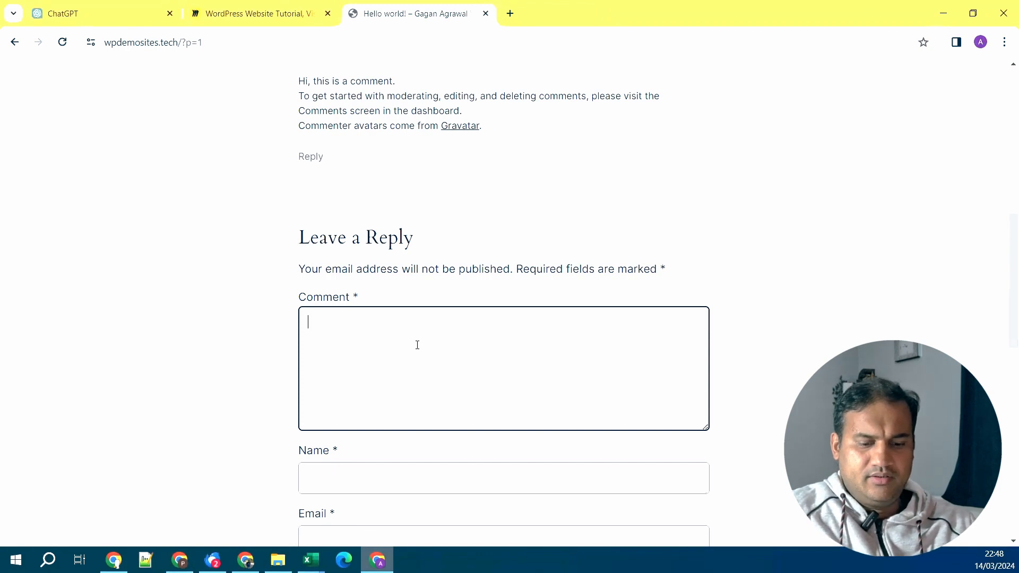
text(My first )
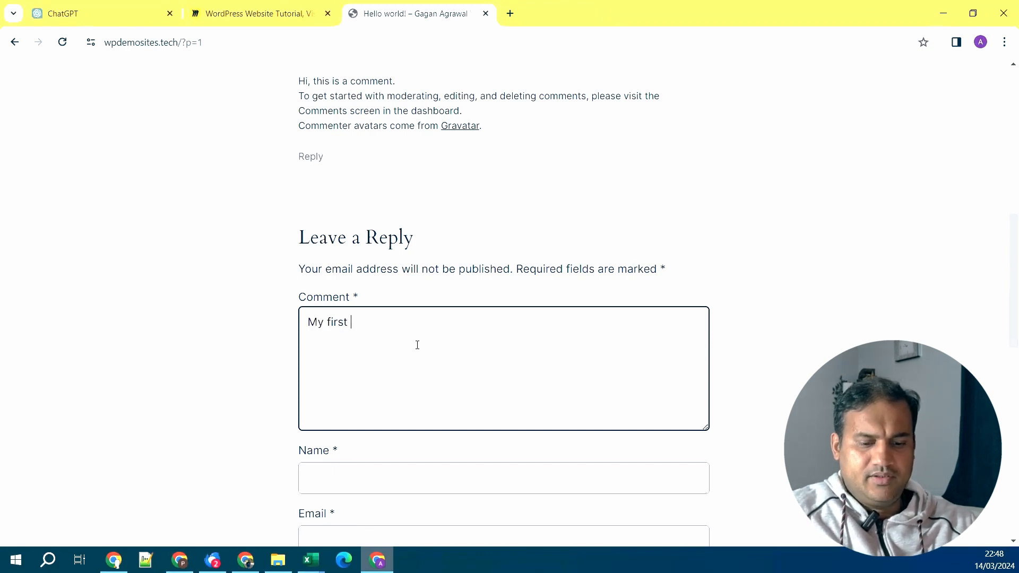
text(website)
key(Tab)
text(Gagan)
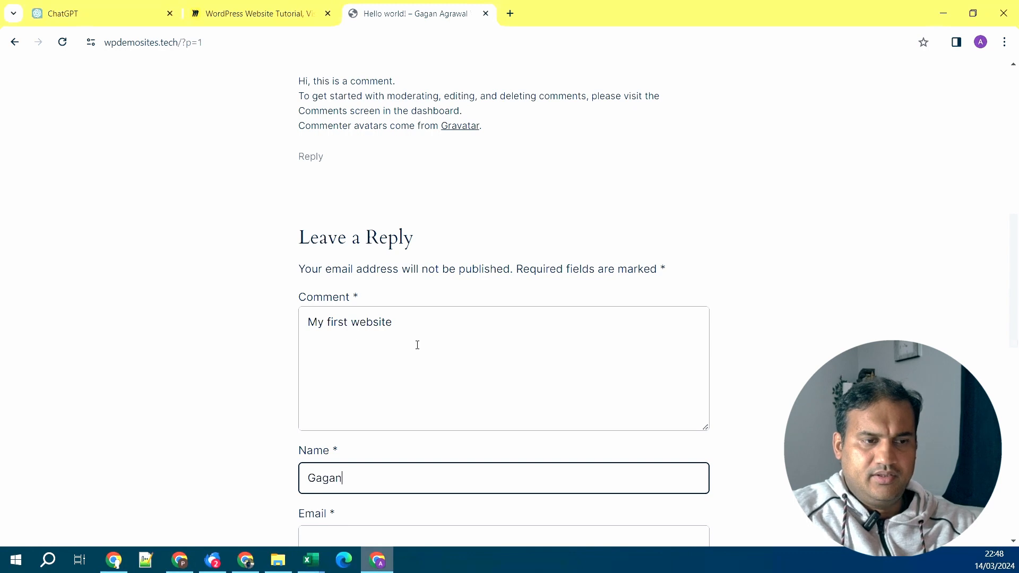
key(Tab)
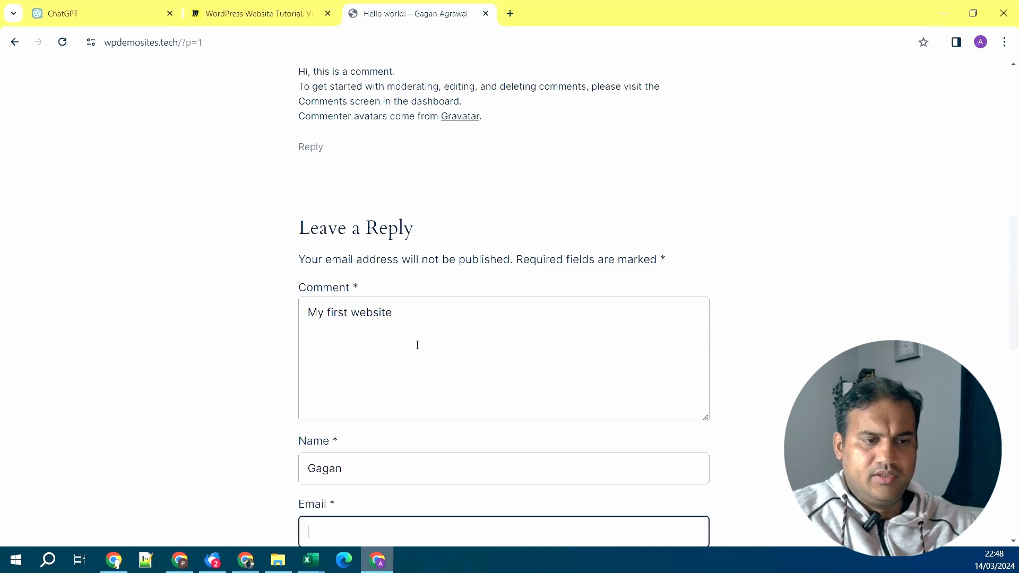
- Look over the comment form's save-details option, then return to Discussion Settings
scroll(478, 350, down, 8)
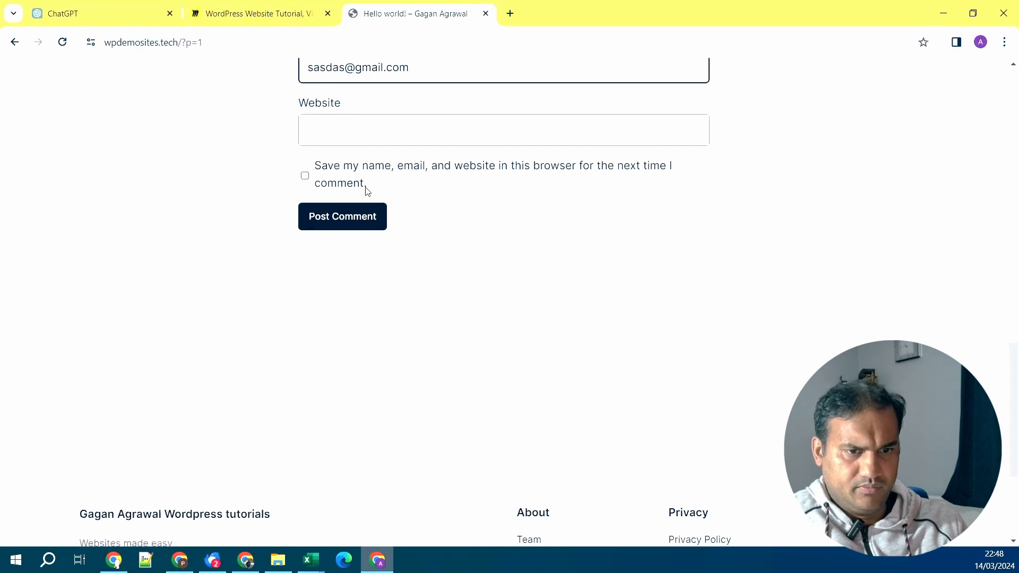
scroll(469, 201, down, 2)
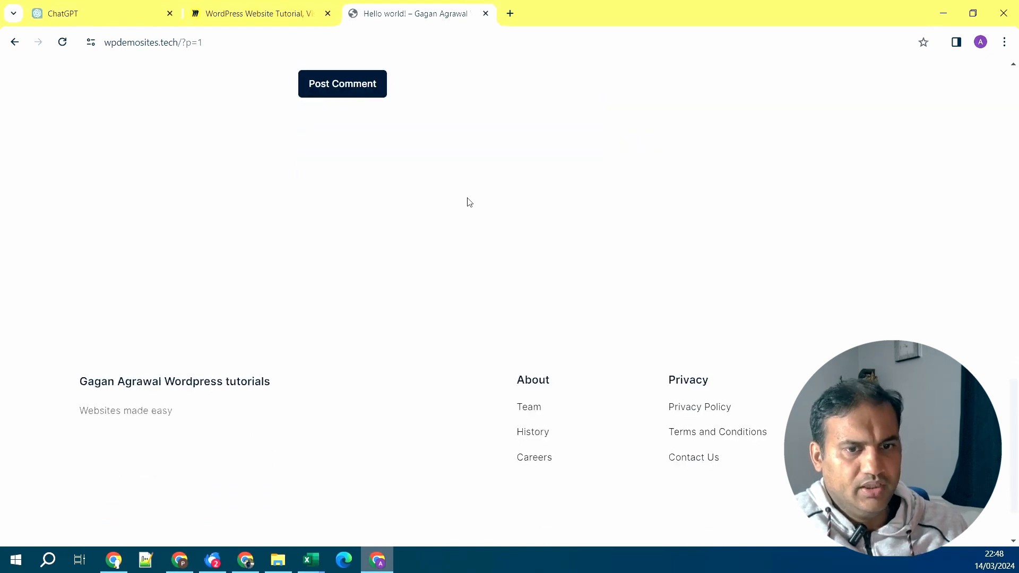
scroll(469, 201, up, 2)
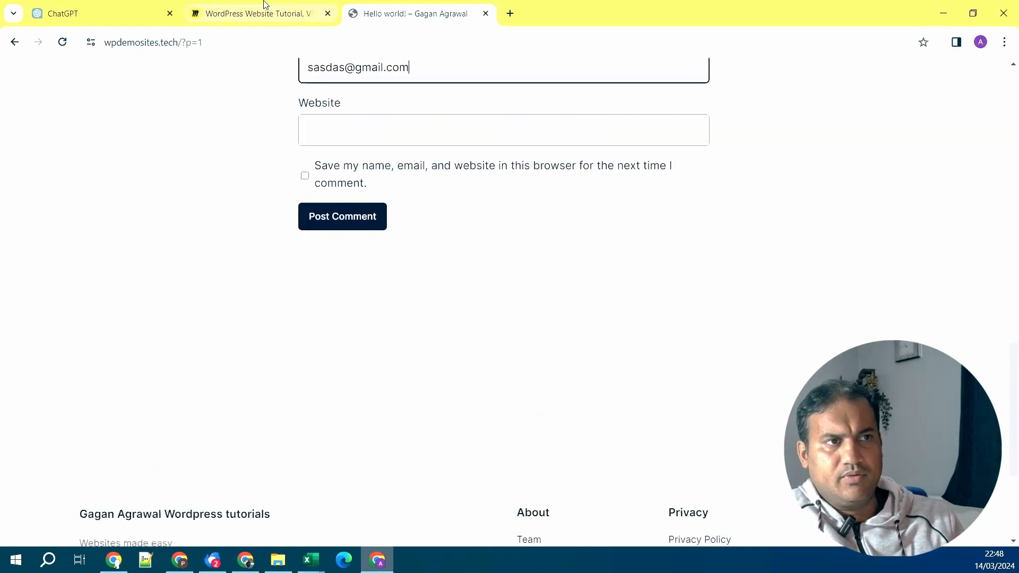
key(alt+Tab)
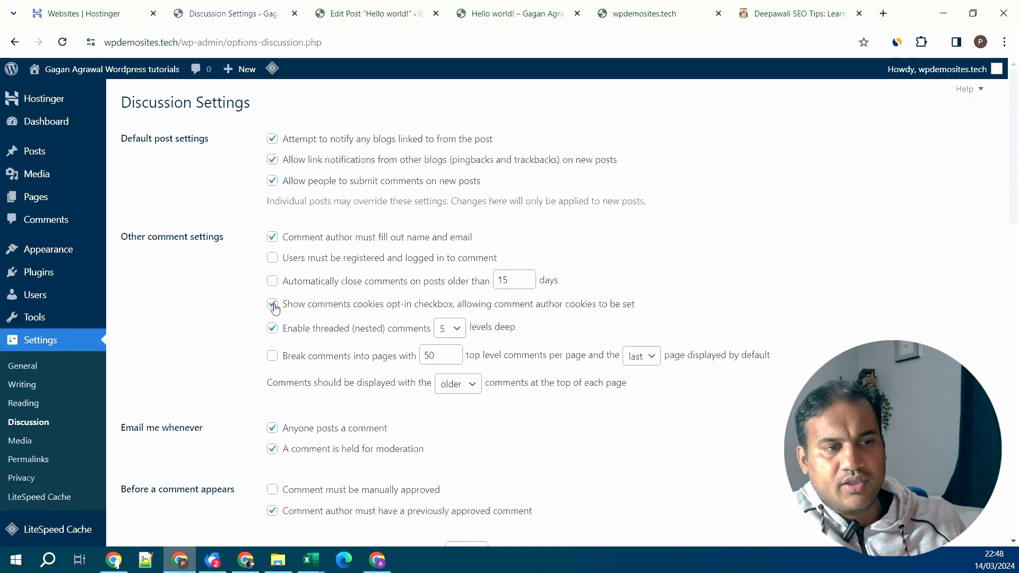
- Enable the comment cookies opt-in and save the discussion settings
click(274, 307)
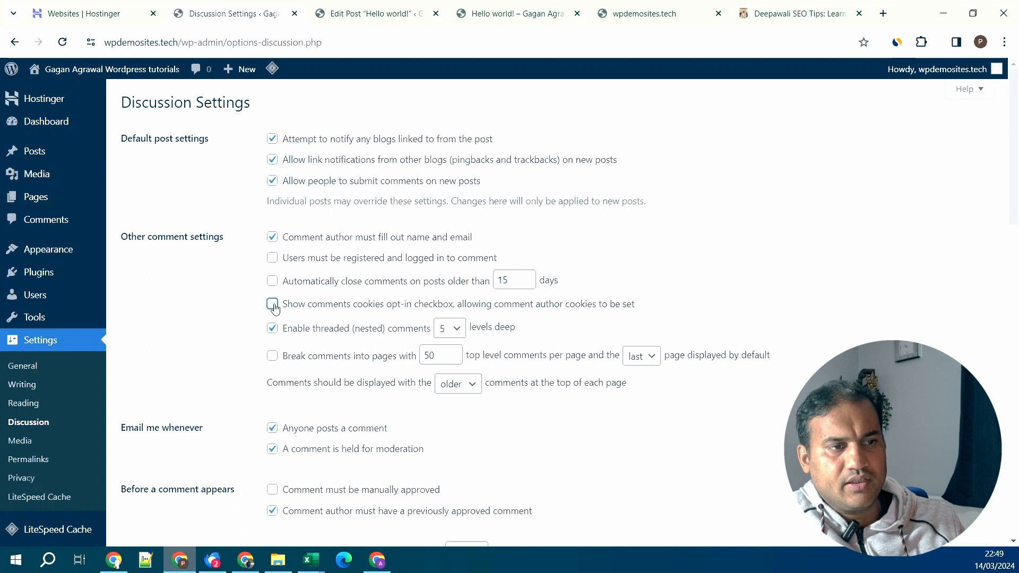
scroll(334, 356, down, 19)
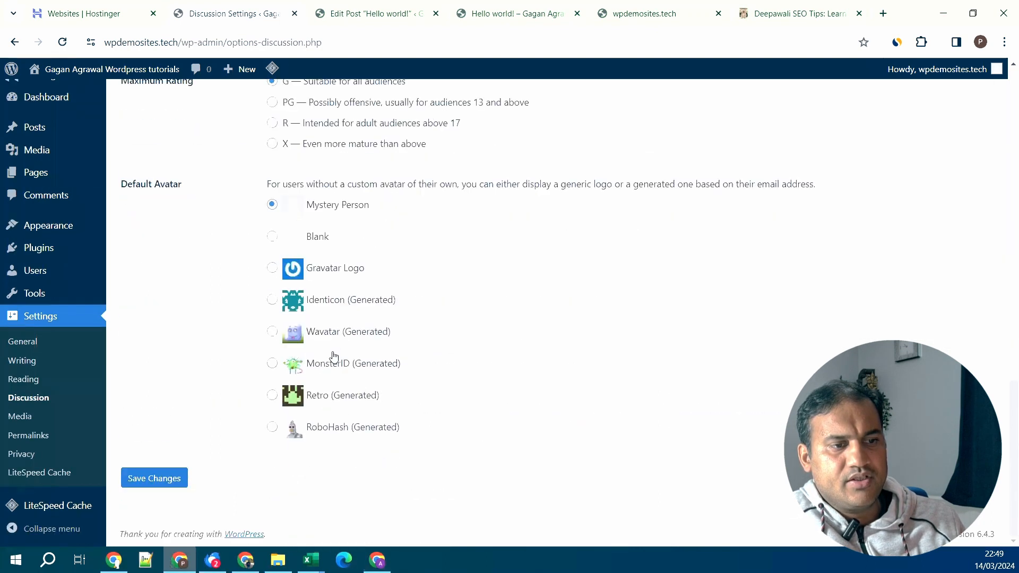
click(158, 481)
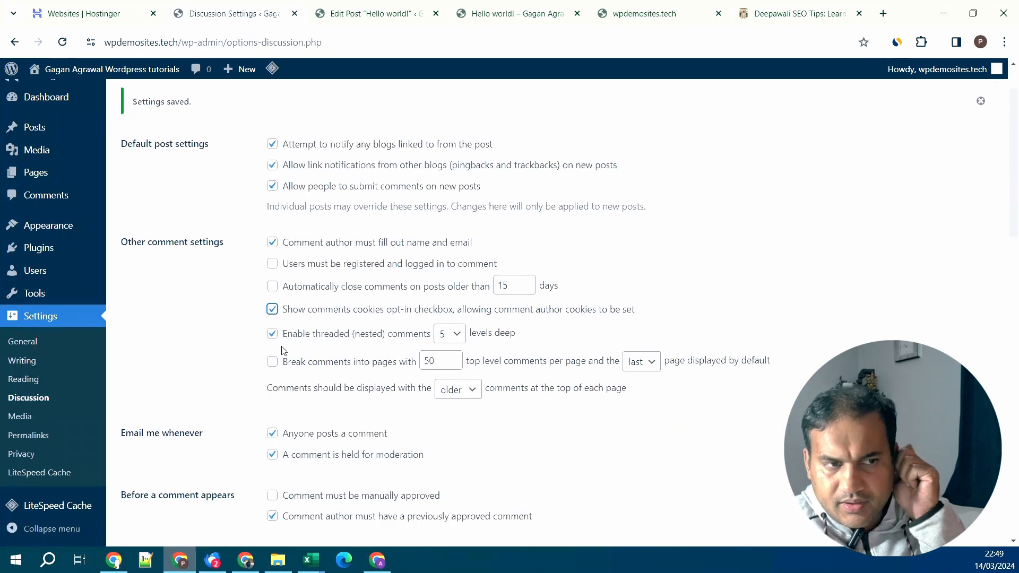
- Open the Permalink Settings page from the Settings menu
scroll(283, 350, down, 3)
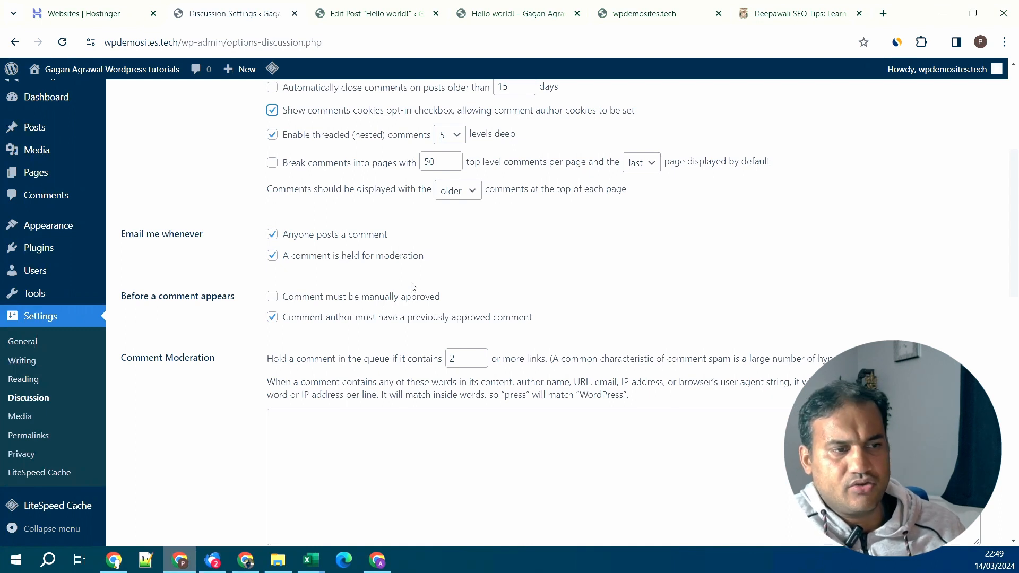
scroll(414, 287, up, 2)
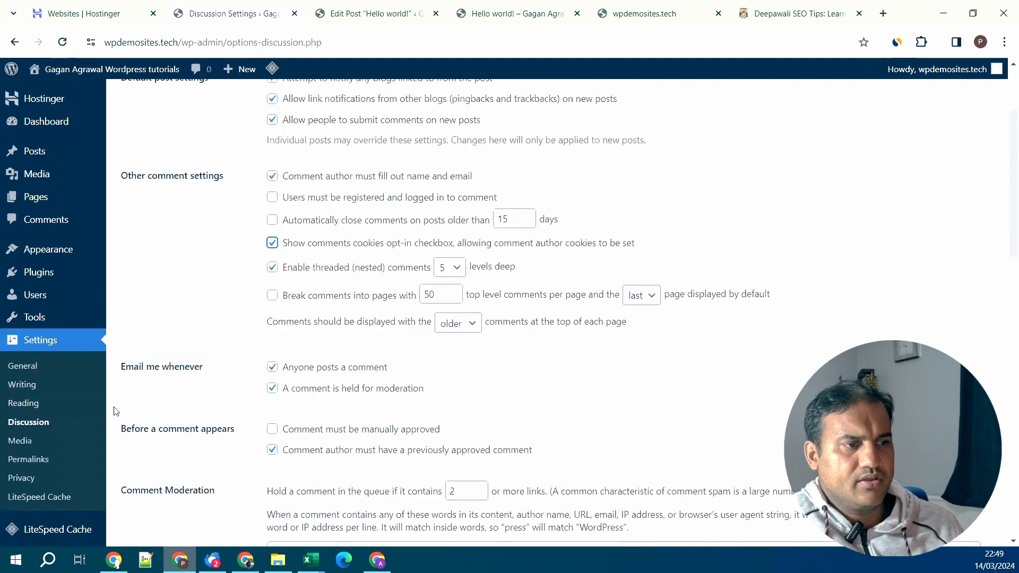
click(26, 459)
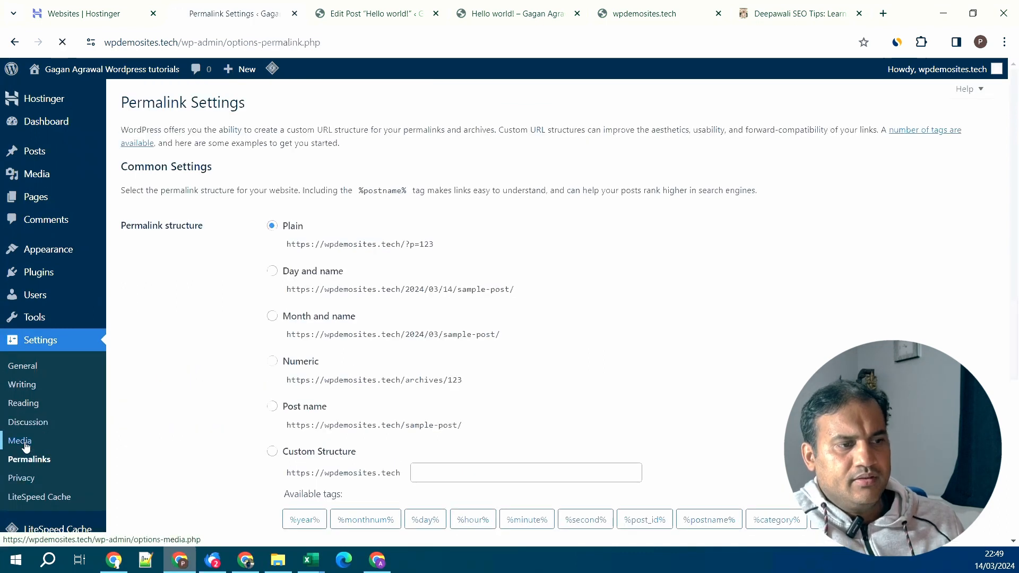
click(22, 441)
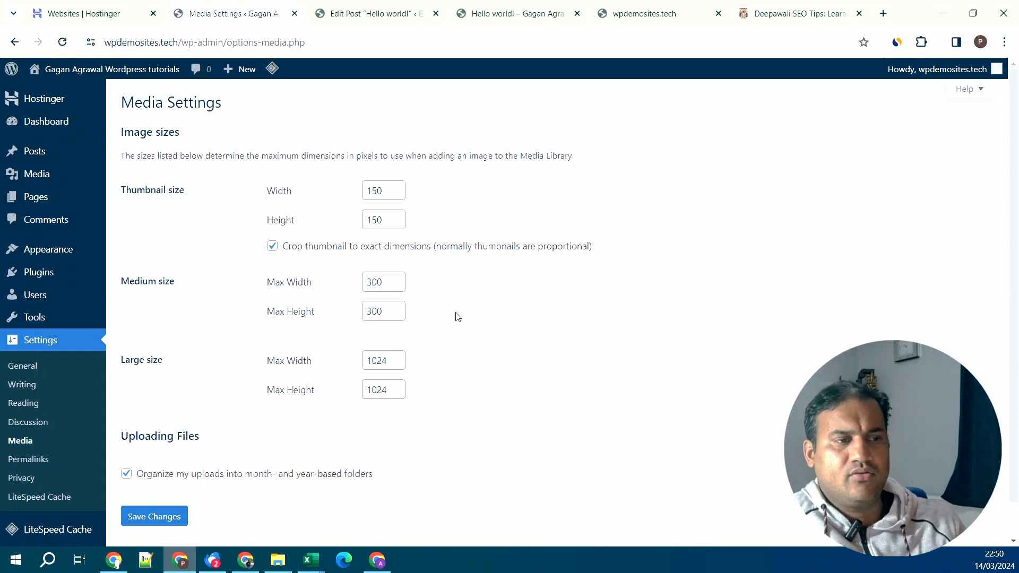
scroll(440, 346, down, 1)
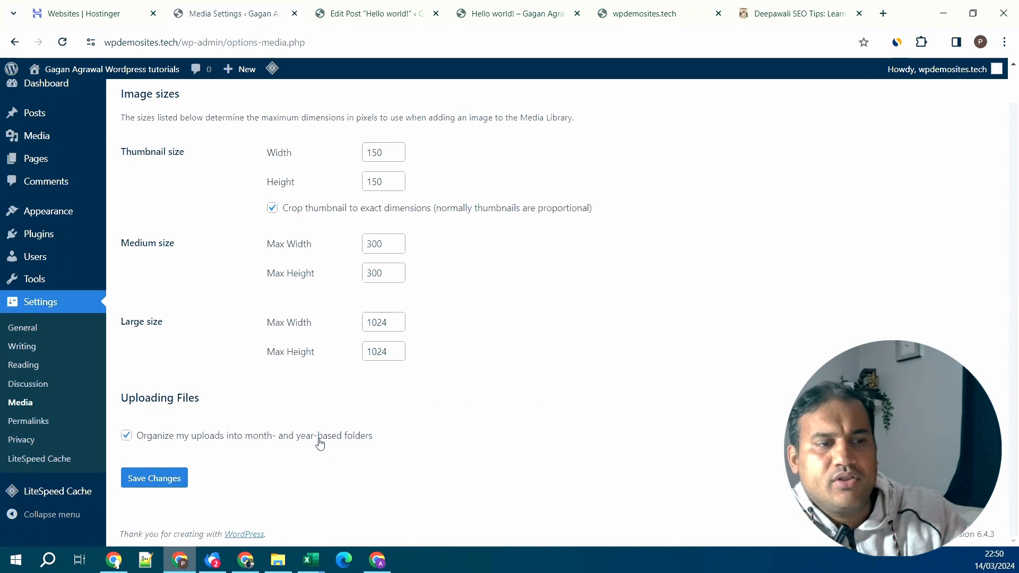
click(26, 421)
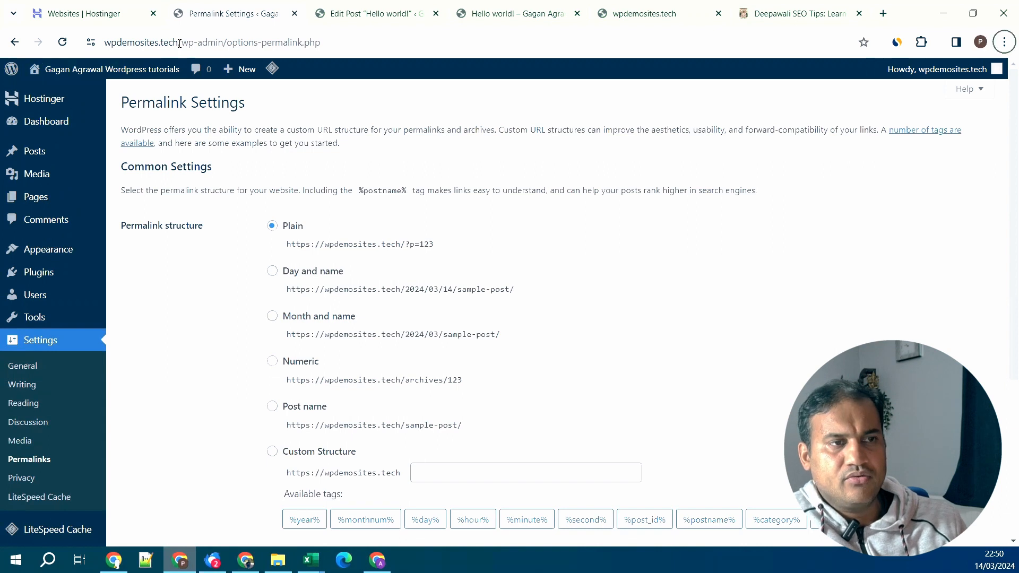
- Compare the Hello world! post's ?p=1 address with a Deepawali SEO Tips guest post URL
key(alt+Tab)
click(245, 45)
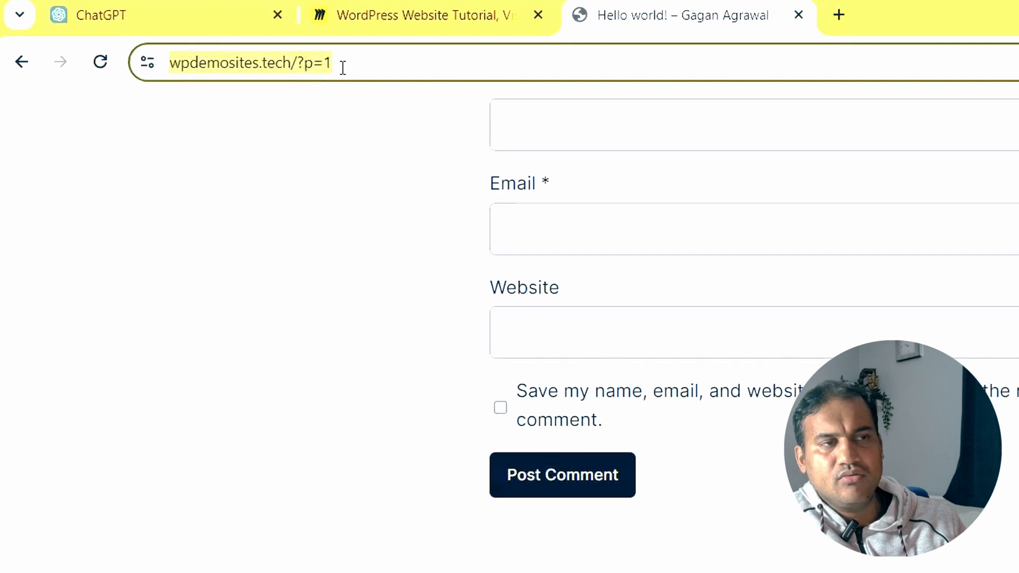
key(alt+Tab)
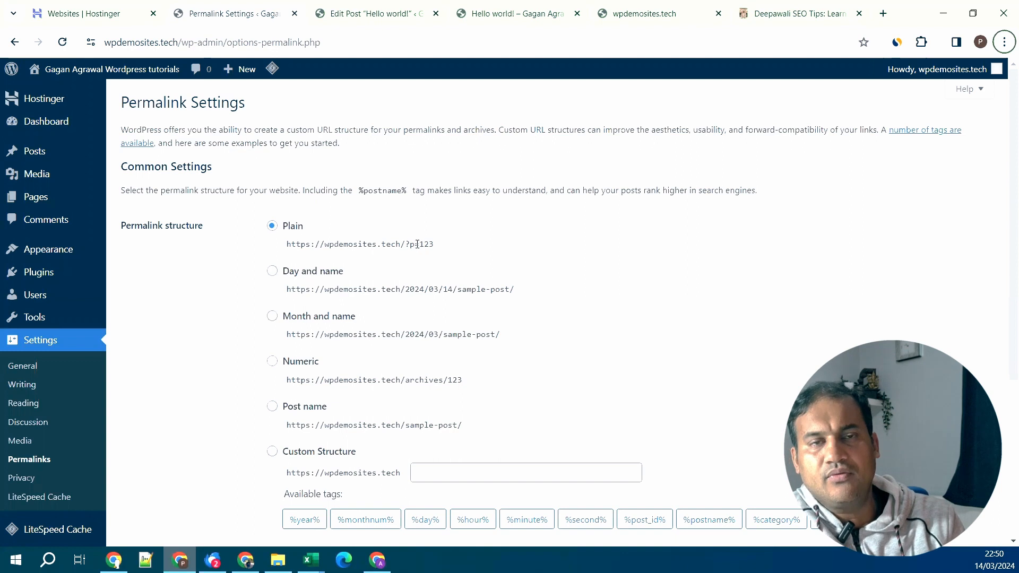
click(802, 9)
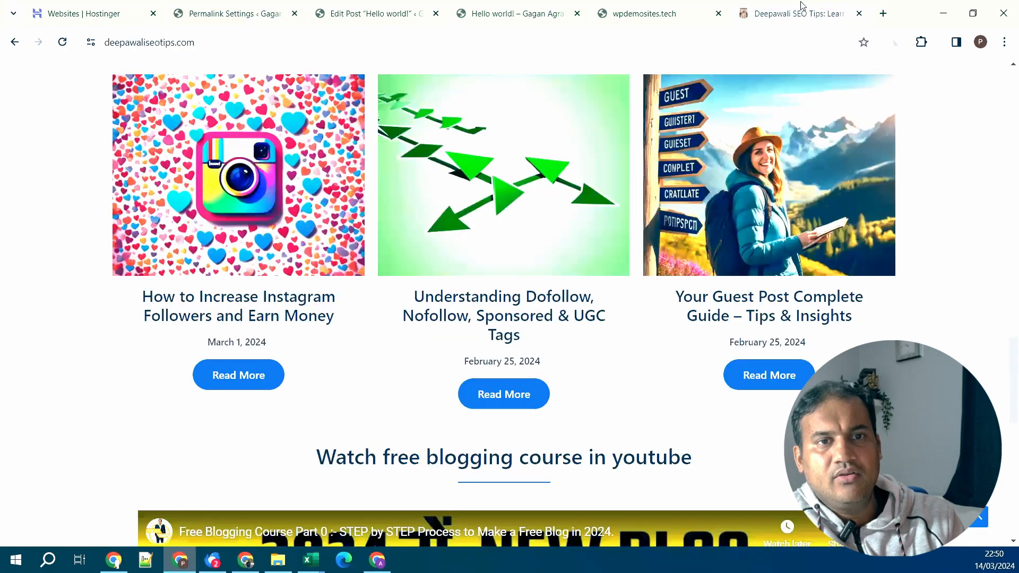
click(771, 267)
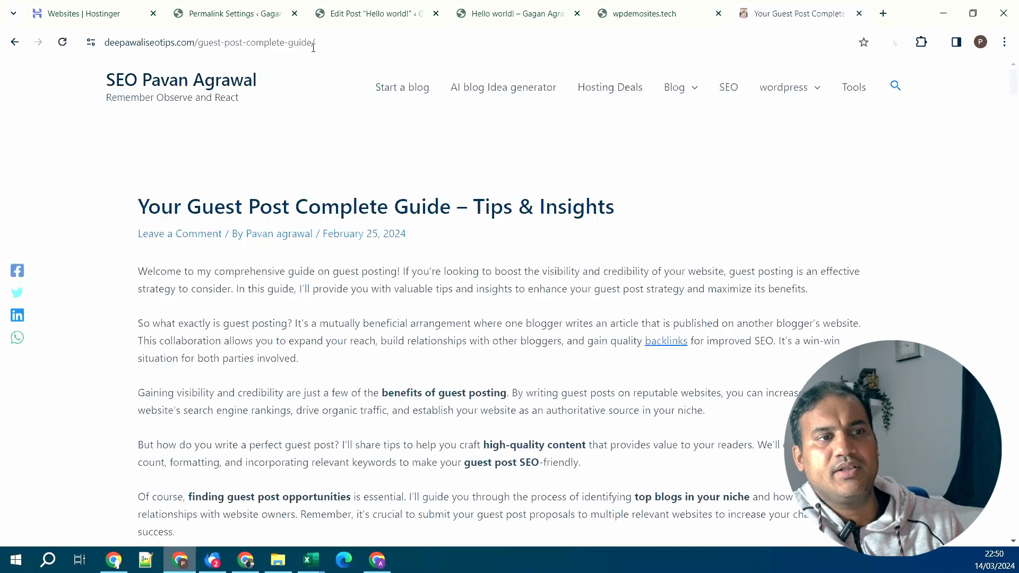
key(alt+Tab)
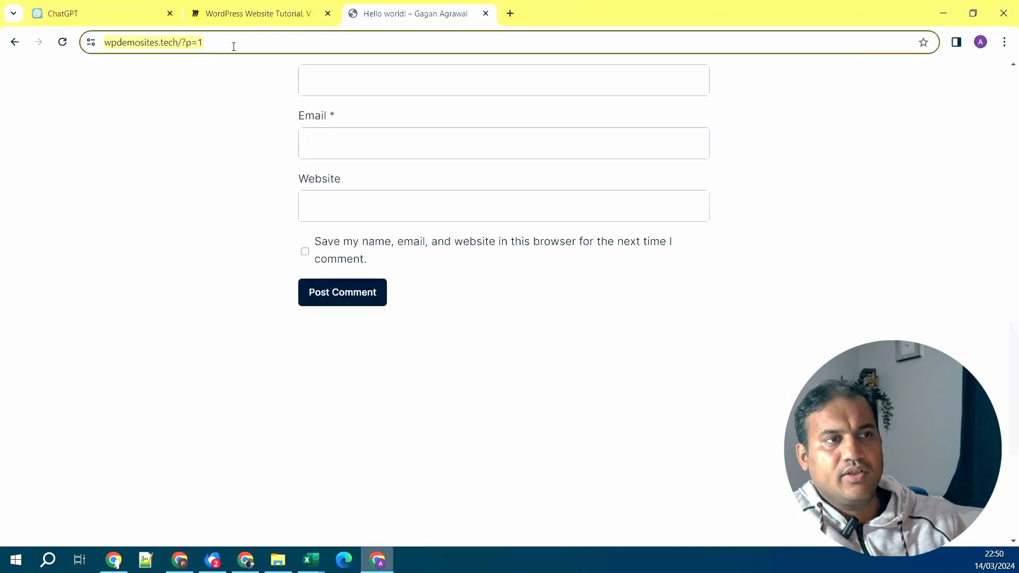
key(alt+Tab)
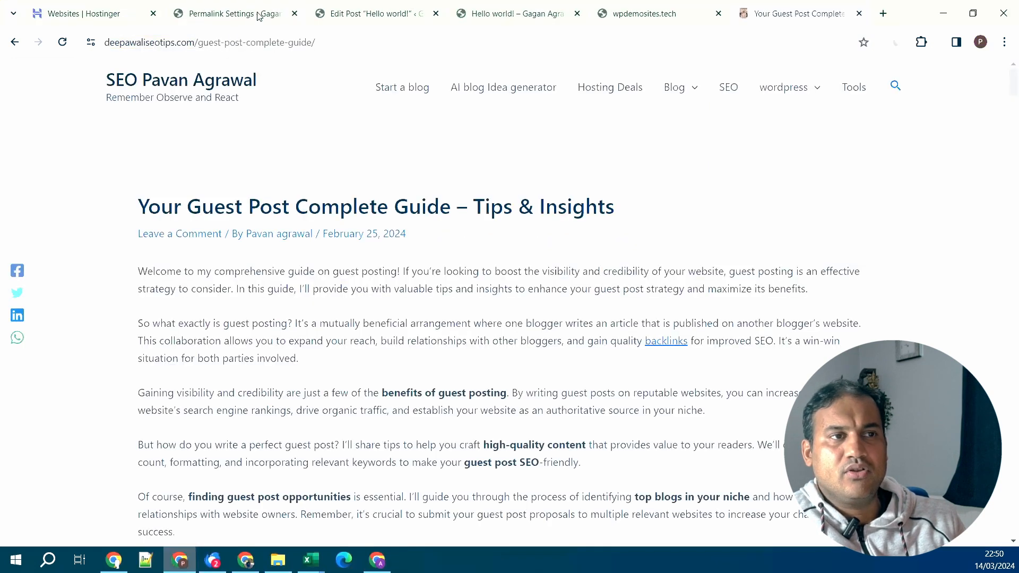
click(249, 11)
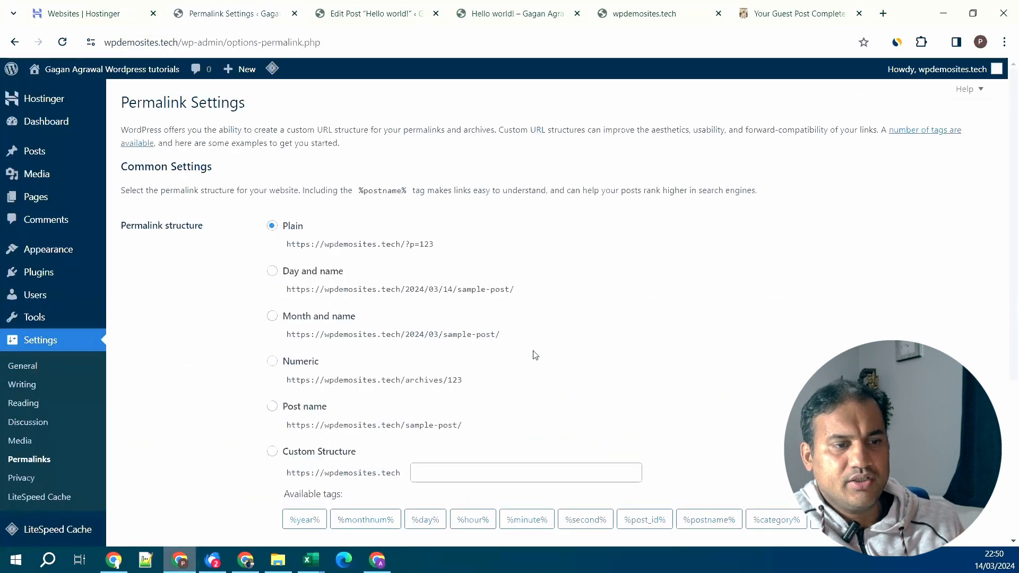
- Select the Post name permalink structure and save it, then switch to the Hello world! post
scroll(536, 354, down, 1)
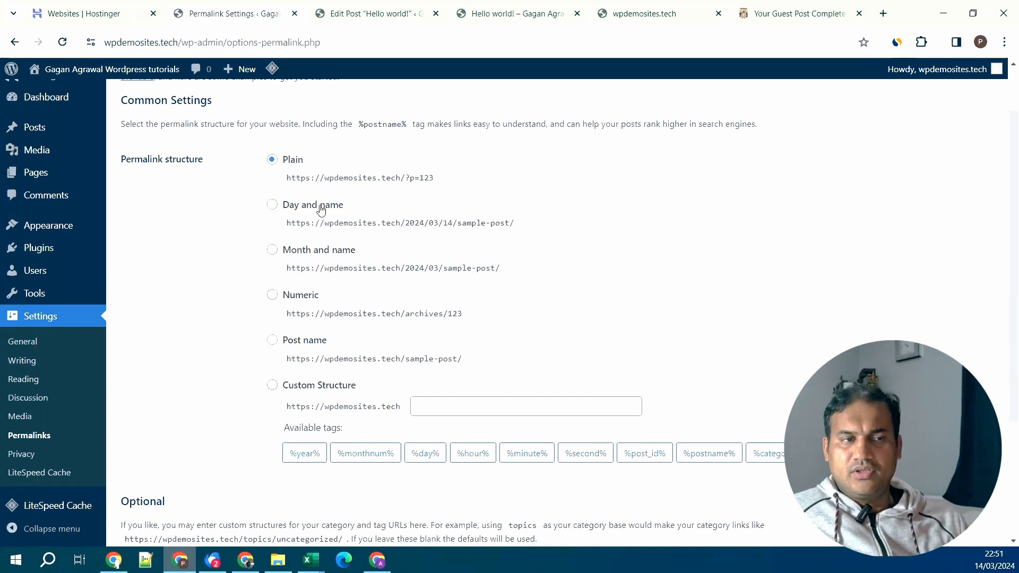
click(334, 384)
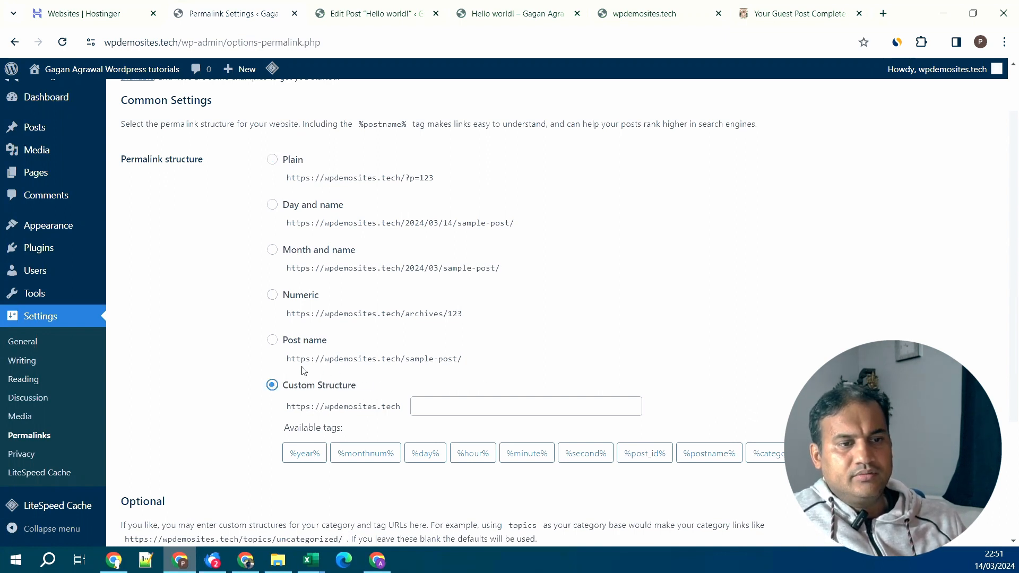
click(272, 341)
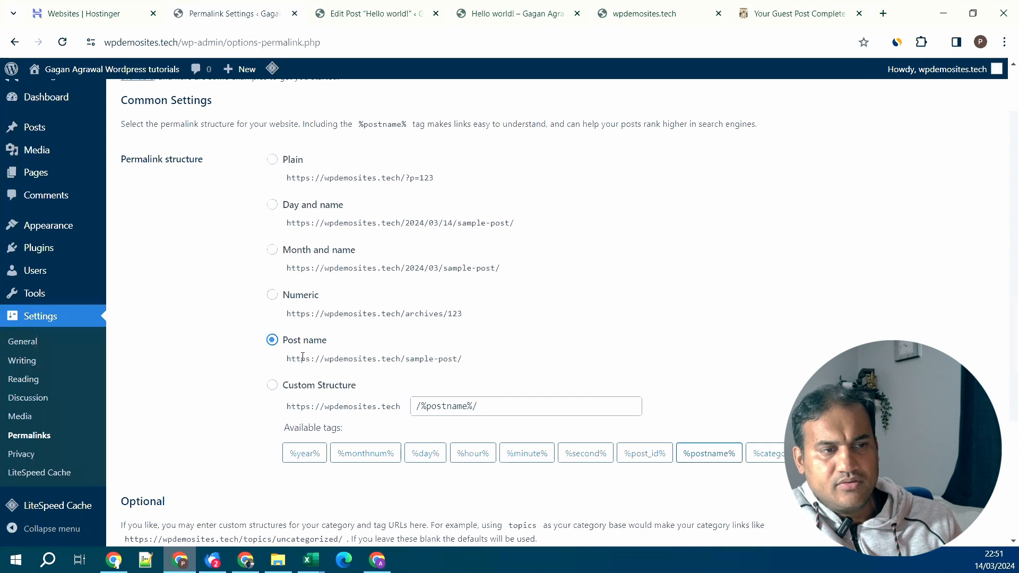
scroll(303, 364, down, 3)
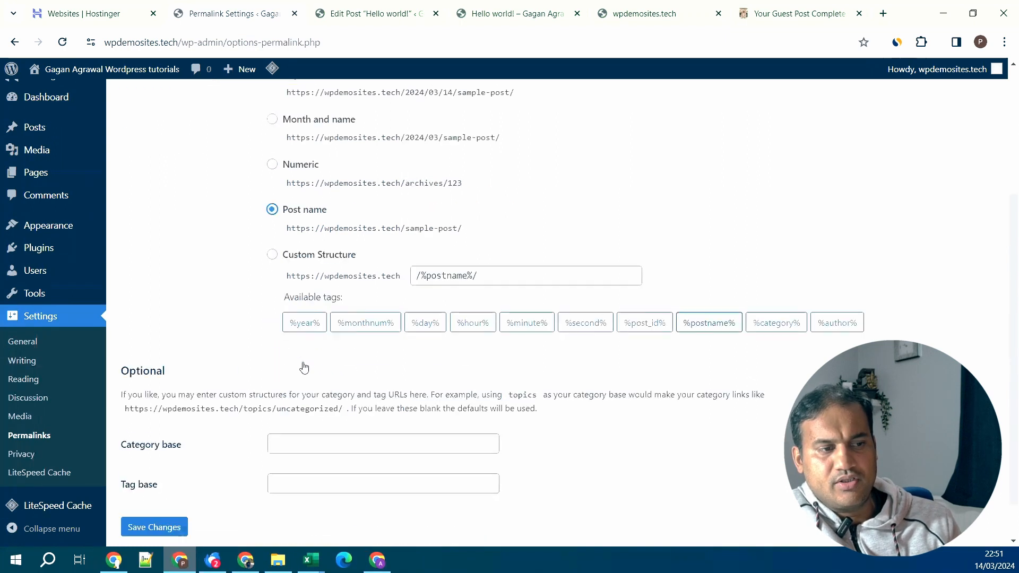
click(147, 484)
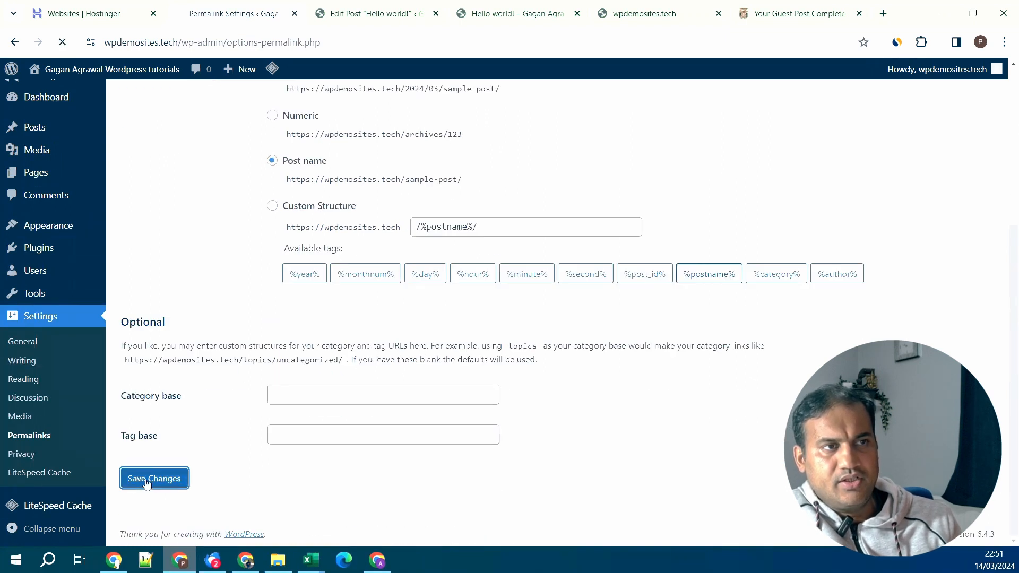
key(alt+Tab)
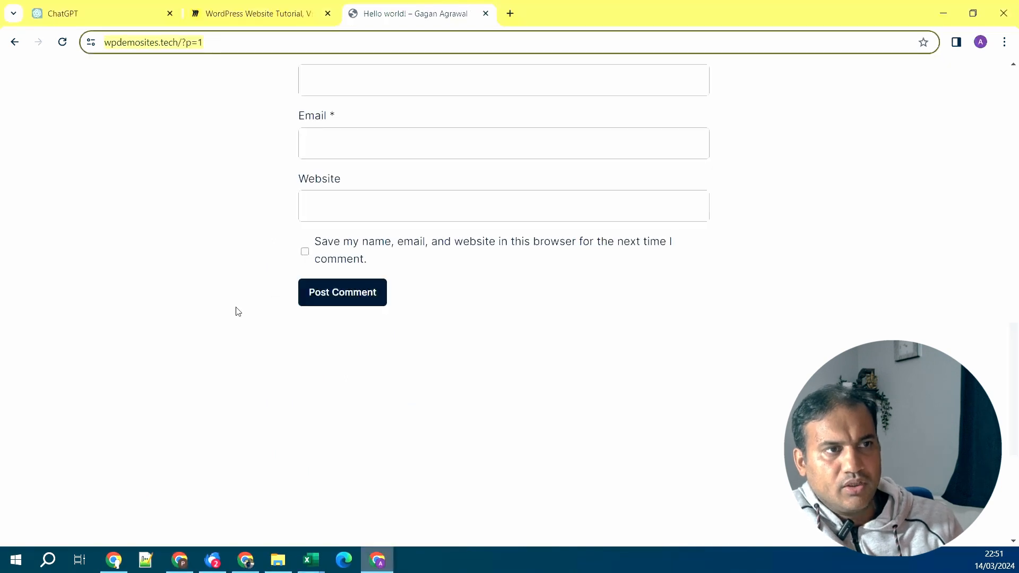
scroll(317, 207, up, 2)
- Reload the Hello world! post, then view the live wpdemosites.tech front page
scroll(317, 208, up, 15)
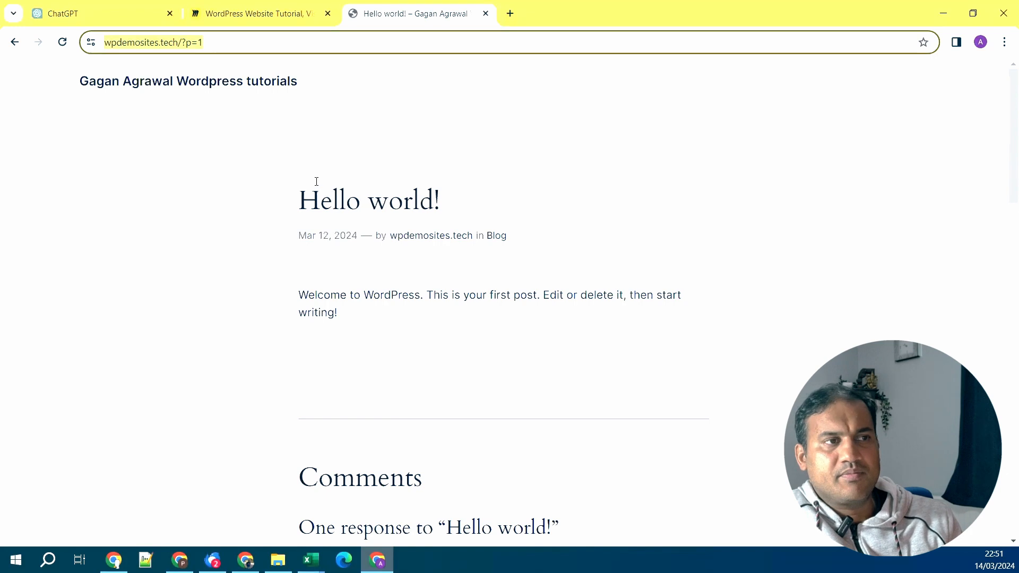
click(66, 48)
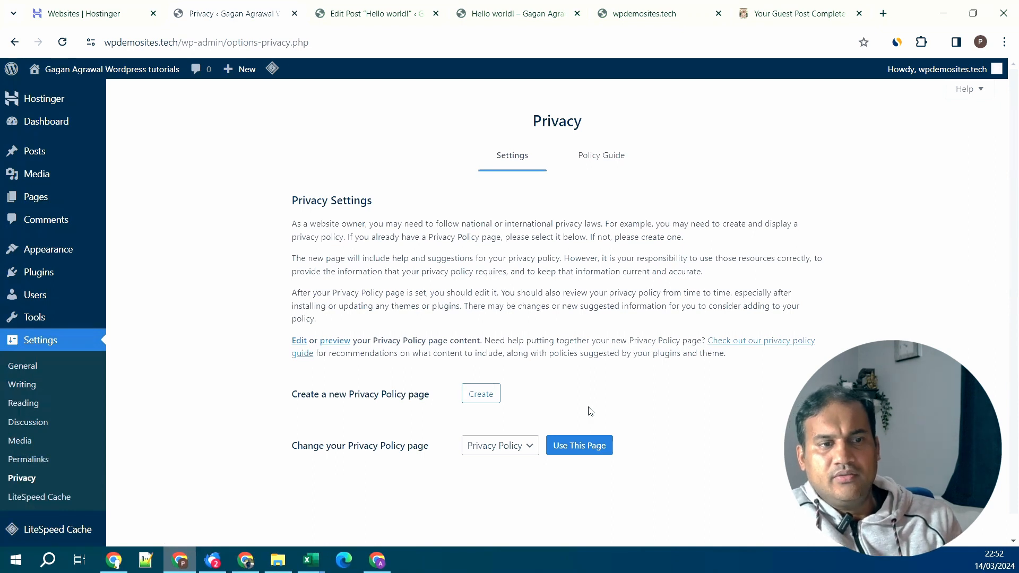
click(822, 14)
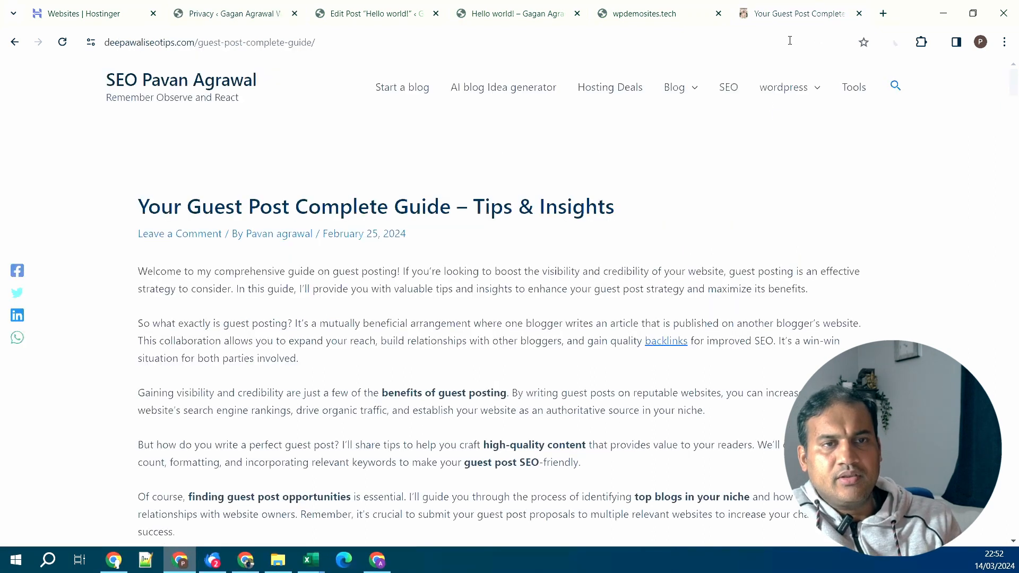
click(663, 23)
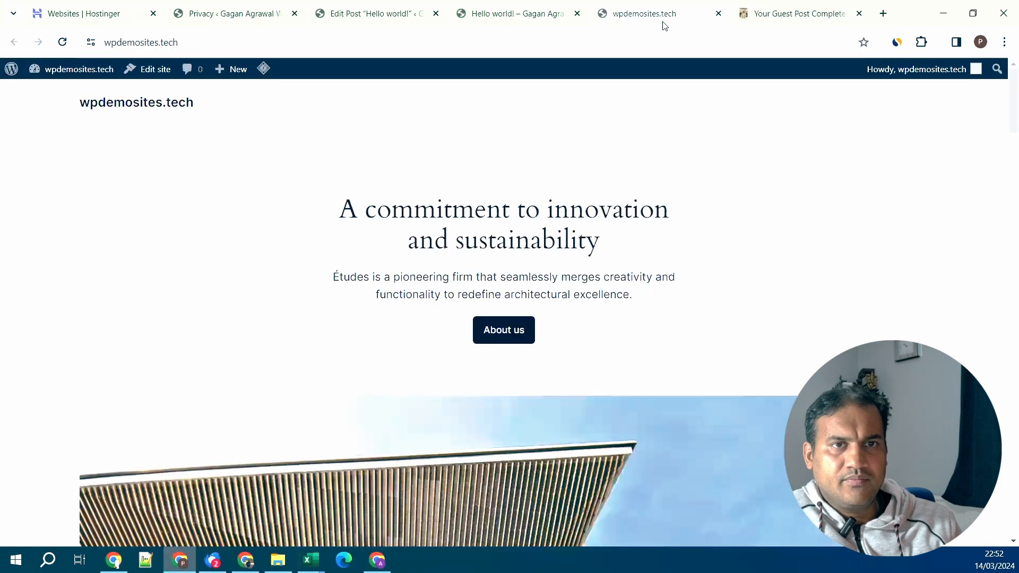
click(240, 10)
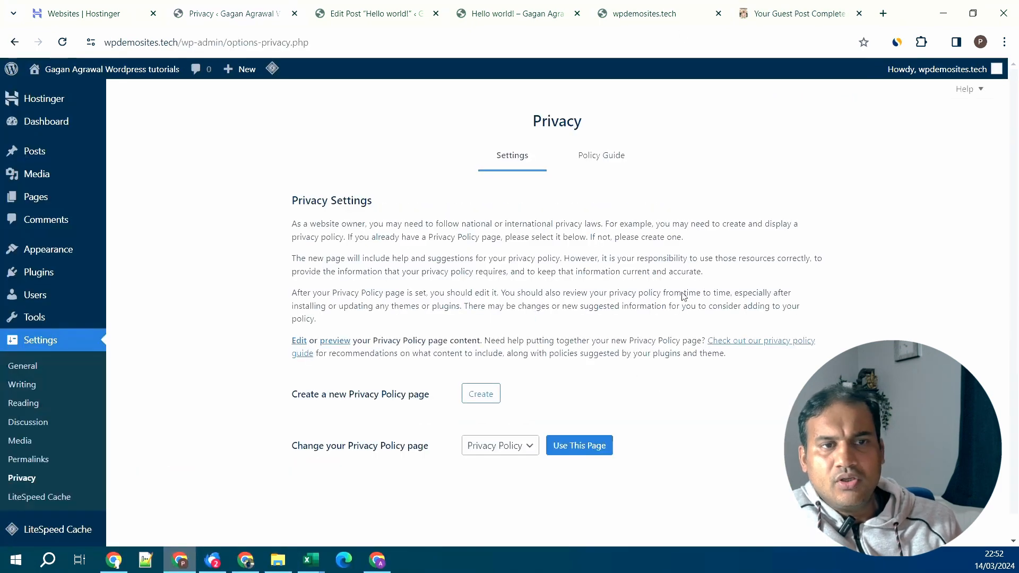
- Open the blog's free Privacy Policy generator from its Tools page, dismiss the deal popup, and return to WordPress
click(801, 19)
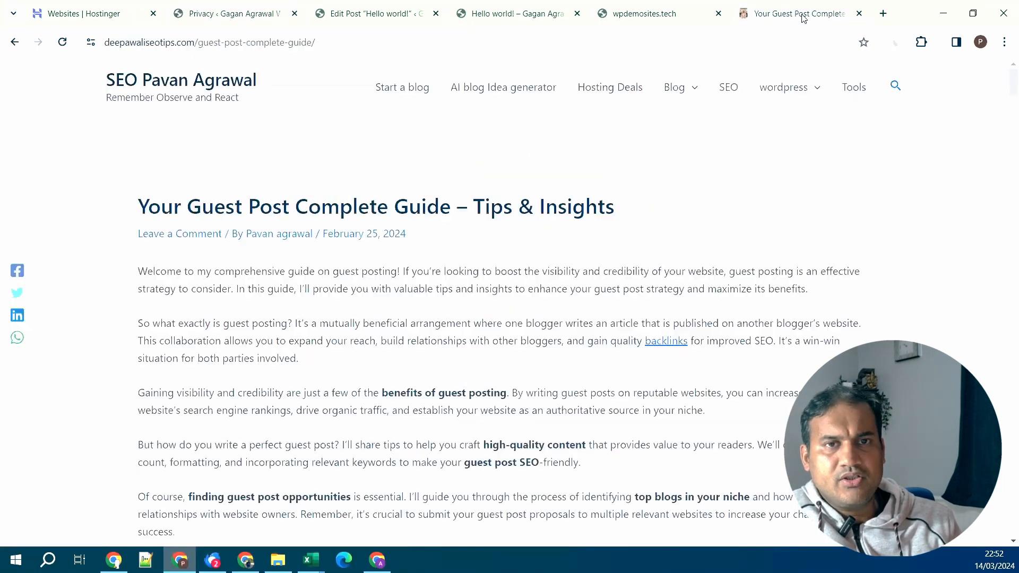
click(854, 90)
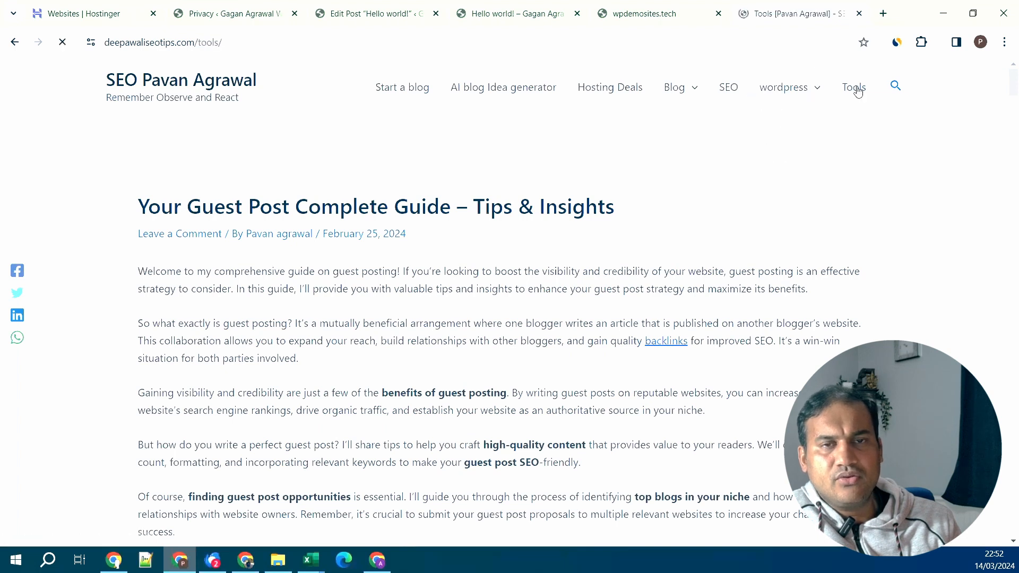
scroll(664, 292, down, 7)
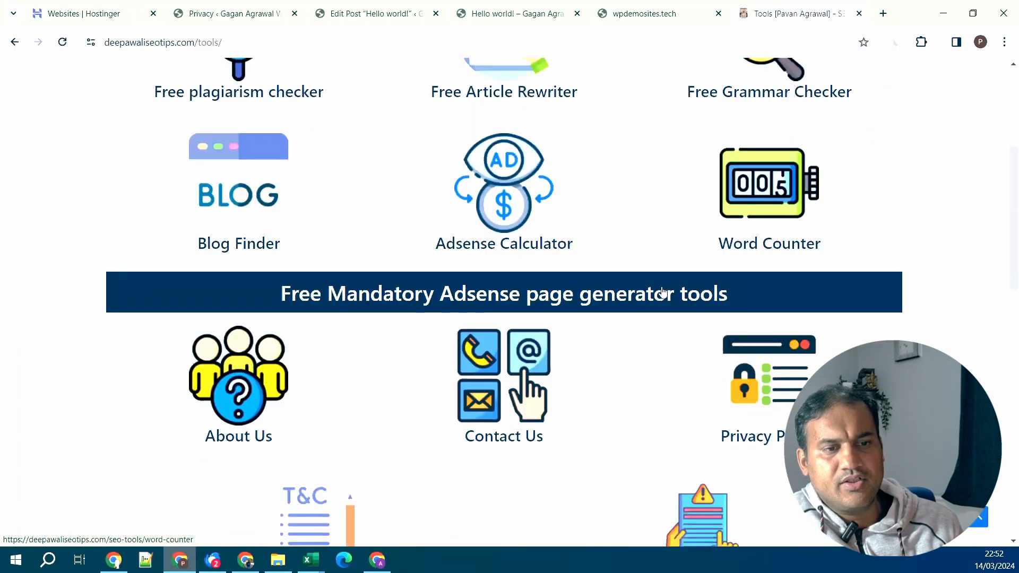
scroll(663, 292, down, 1)
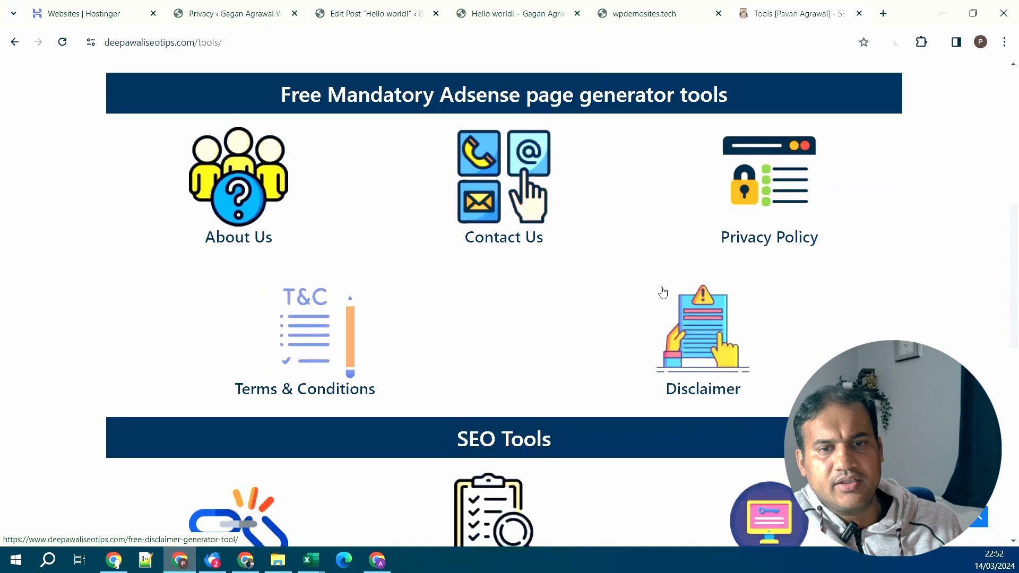
click(778, 201)
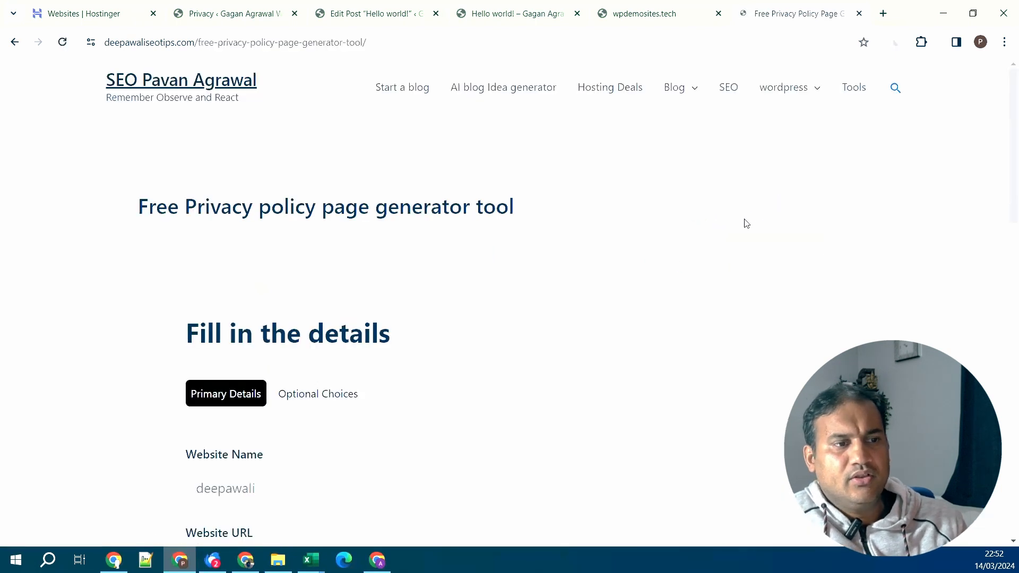
scroll(653, 273, down, 4)
scroll(517, 278, down, 9)
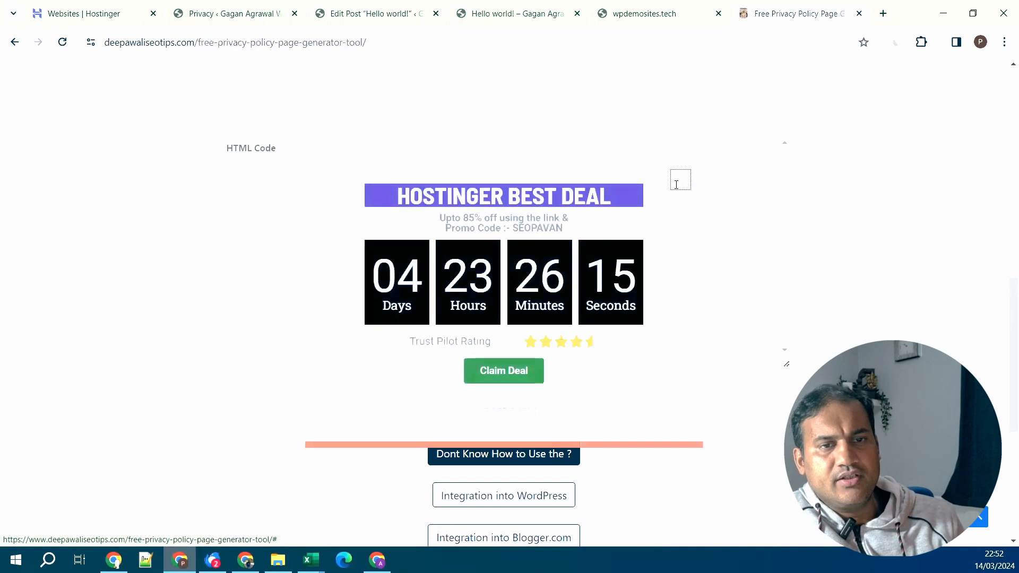
click(677, 182)
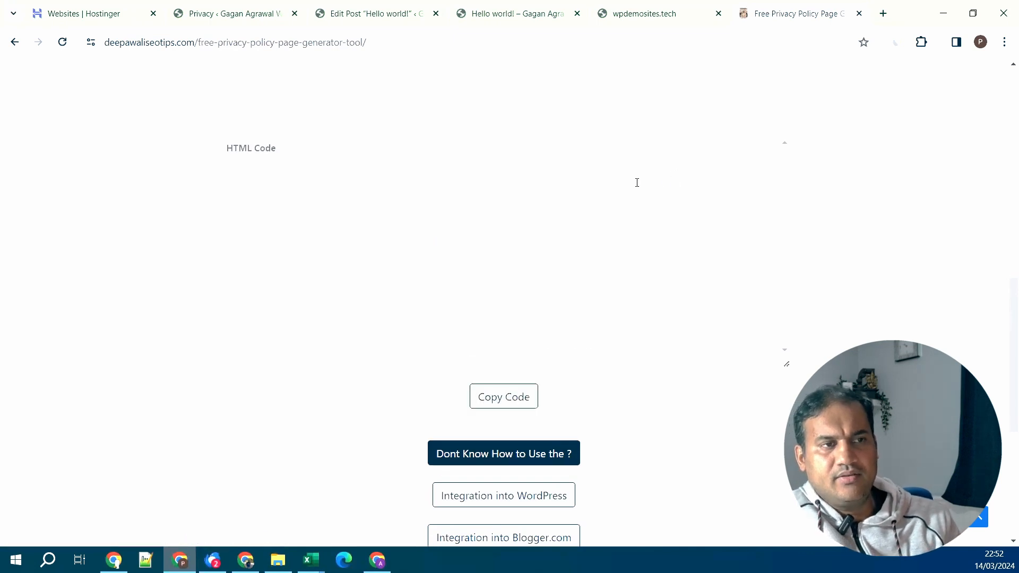
scroll(610, 266, down, 1)
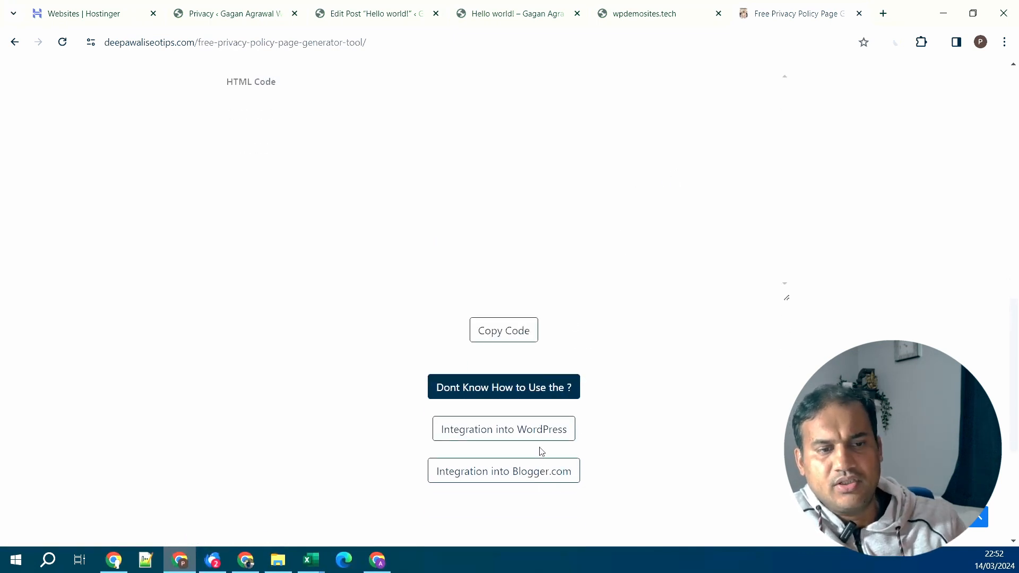
click(225, 20)
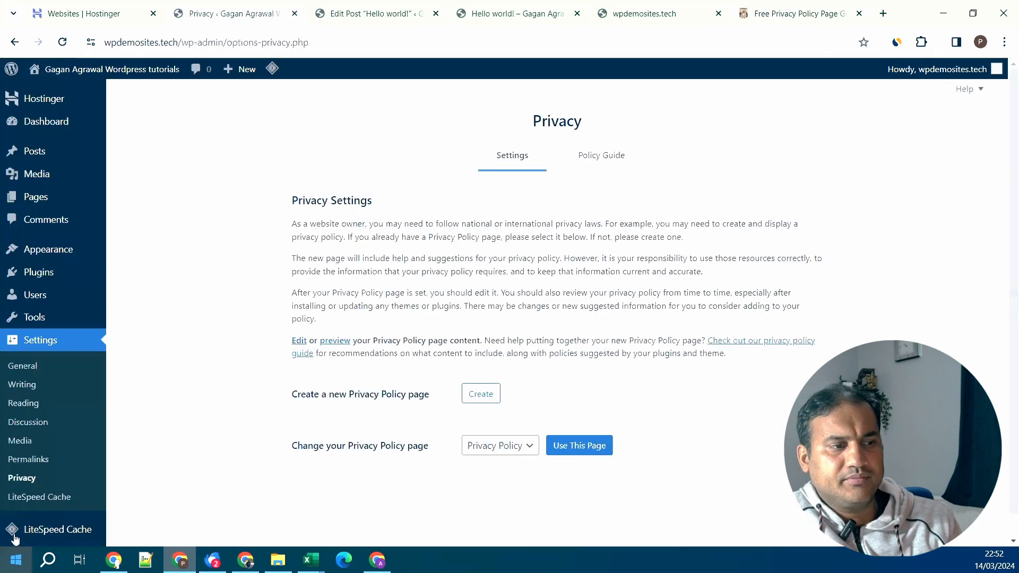
- Go via the Tools overview to the Import page listing Blogger, Tumblr and WordPress importers
scroll(88, 430, down, 1)
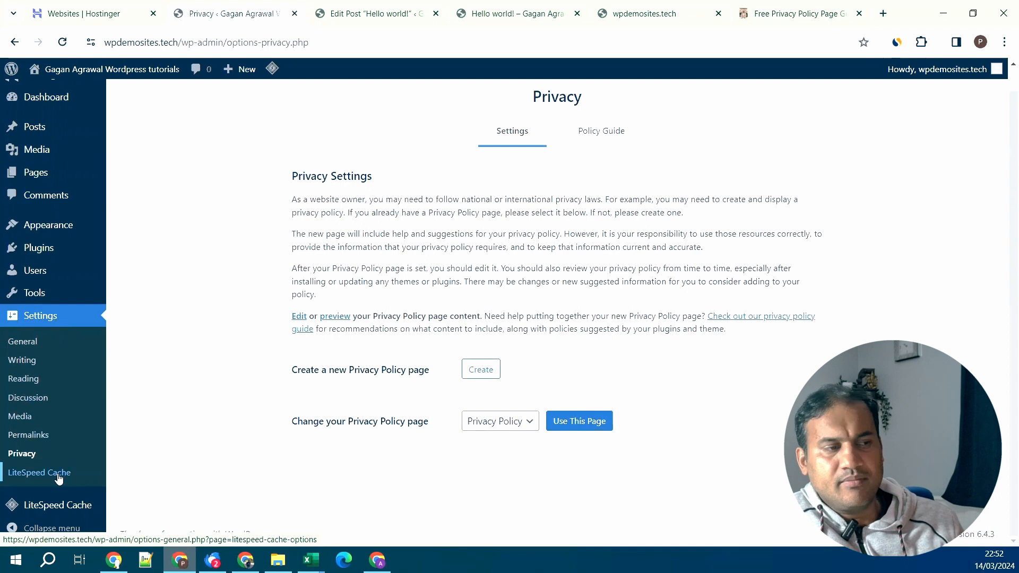
mouse_move(57, 298)
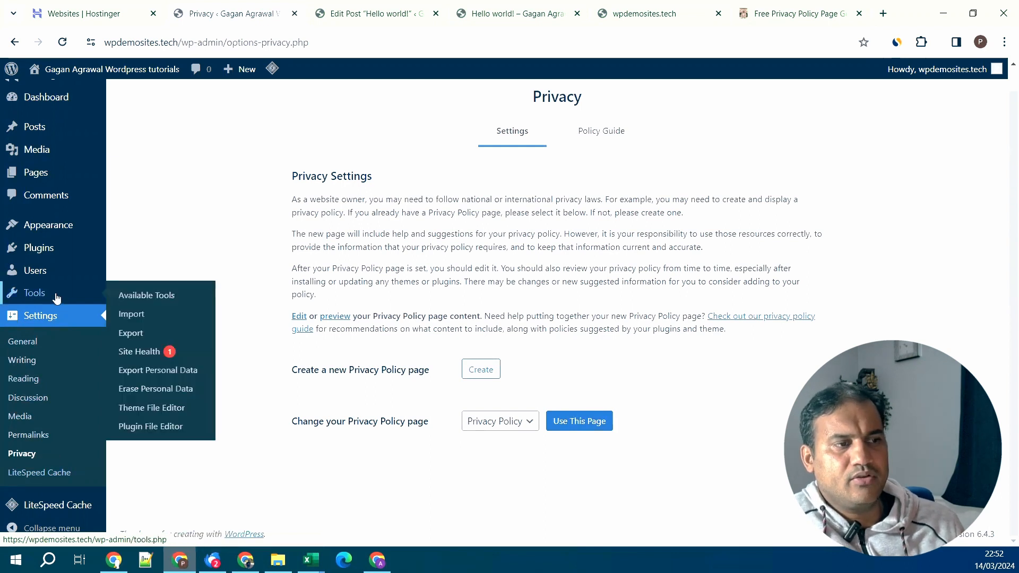
scroll(42, 159, up, 1)
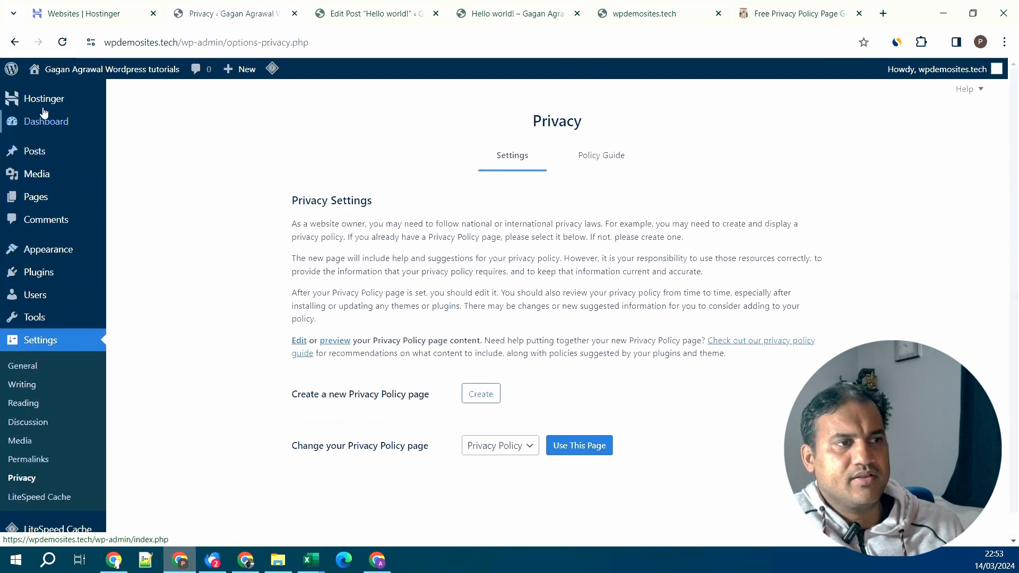
scroll(75, 446, down, 1)
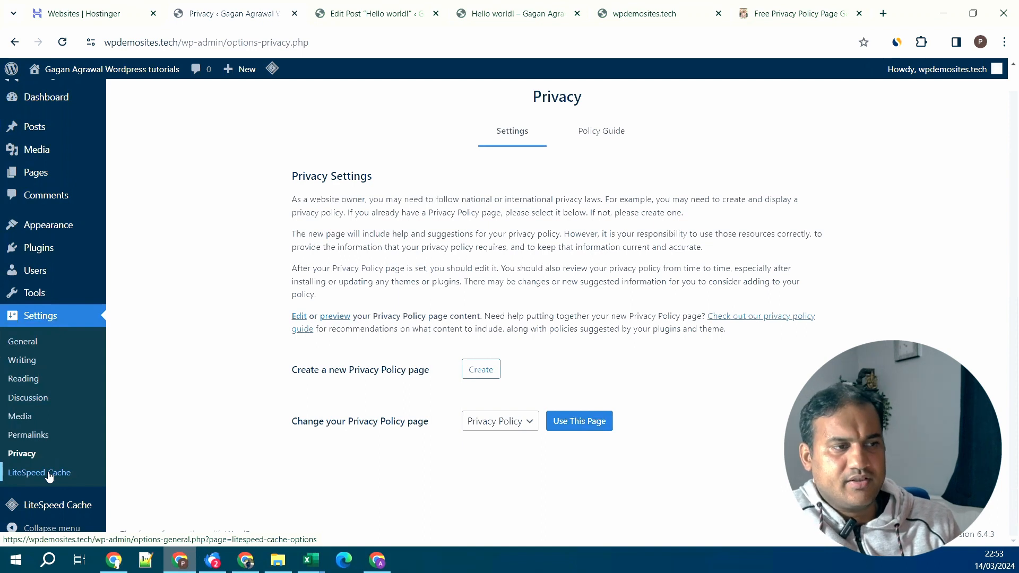
scroll(47, 478, up, 1)
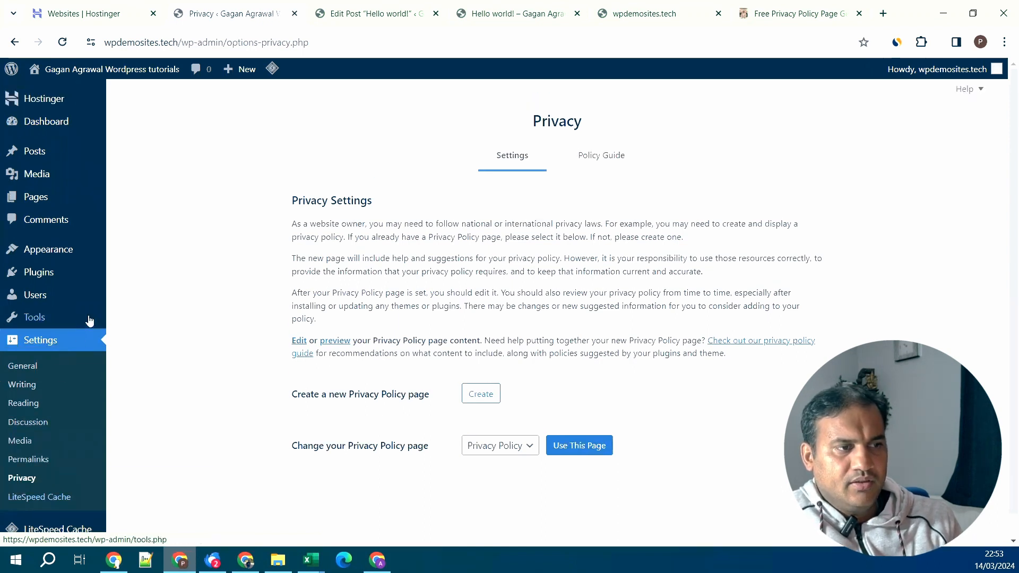
mouse_move(72, 322)
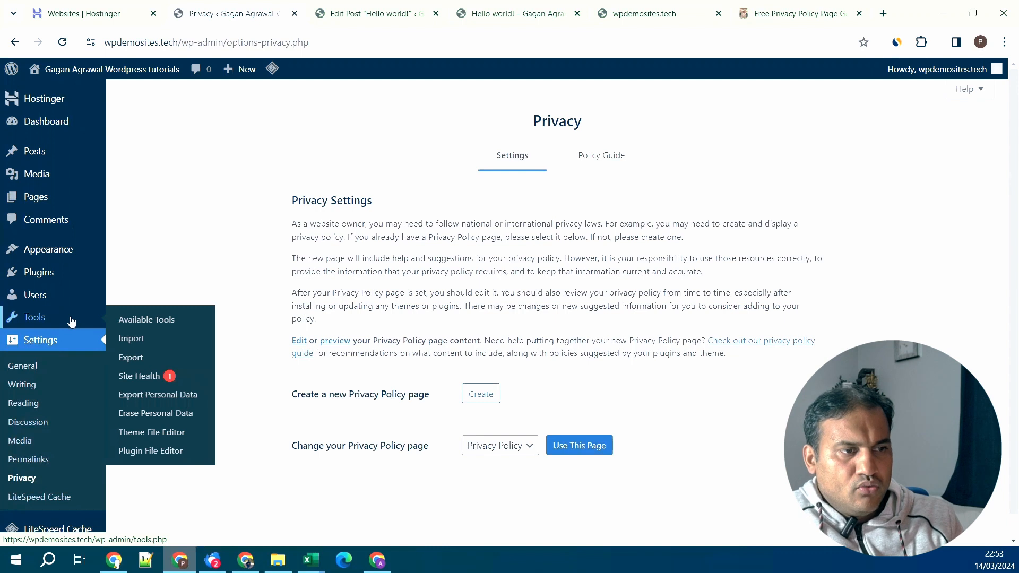
click(150, 320)
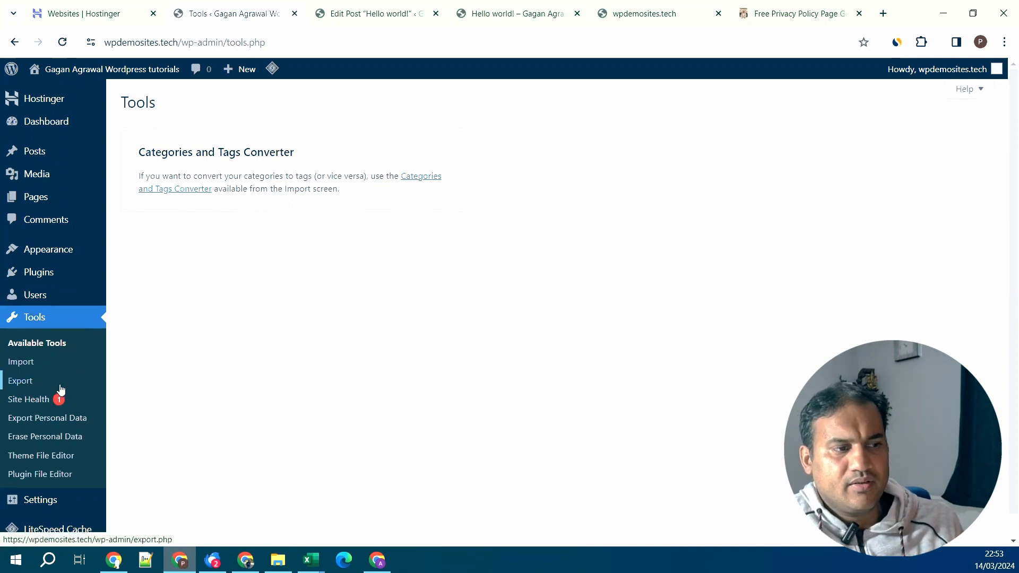
click(30, 368)
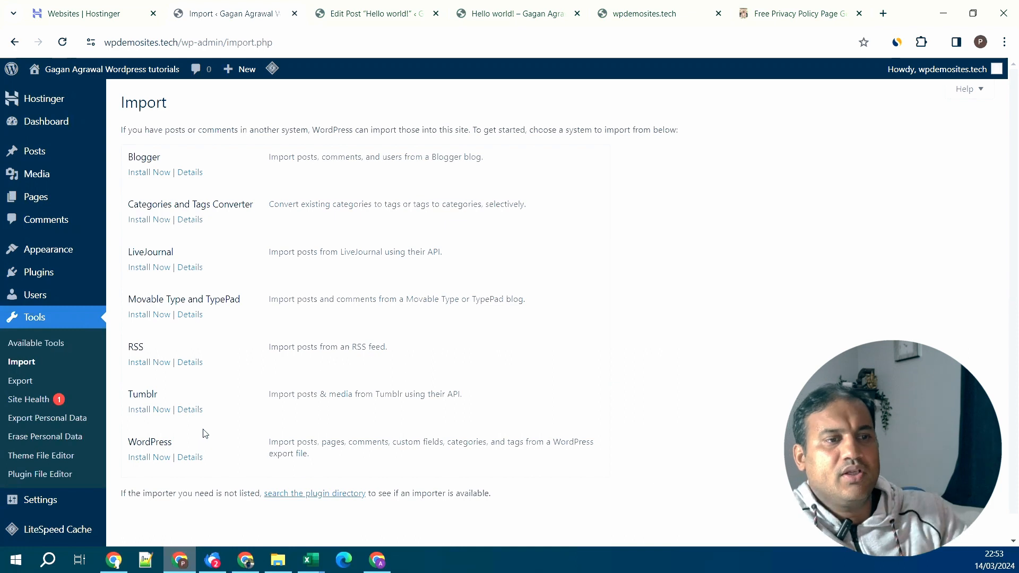
- View the Export page, then open Site Health showing Good status with one recommendation
click(49, 380)
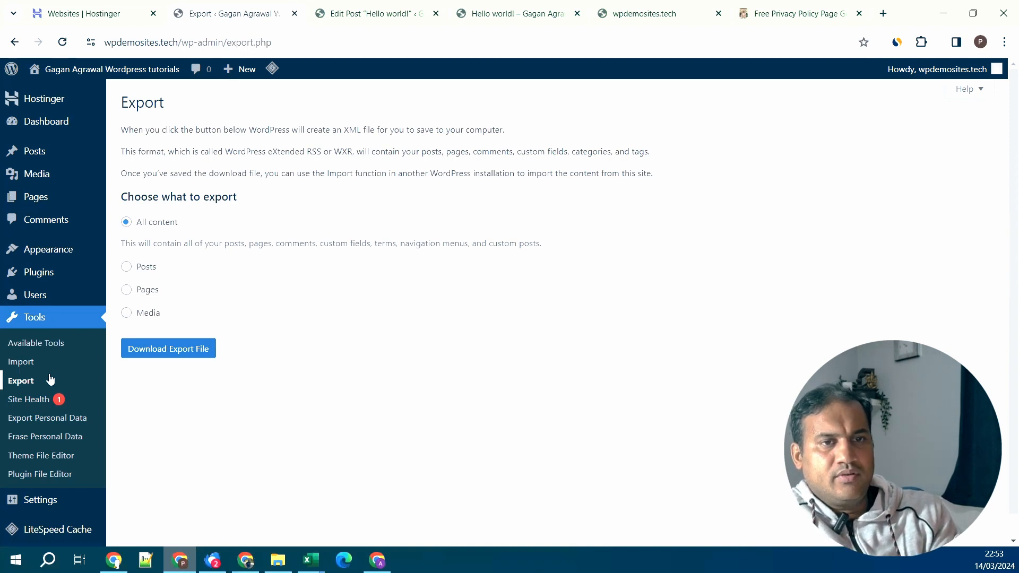
click(55, 400)
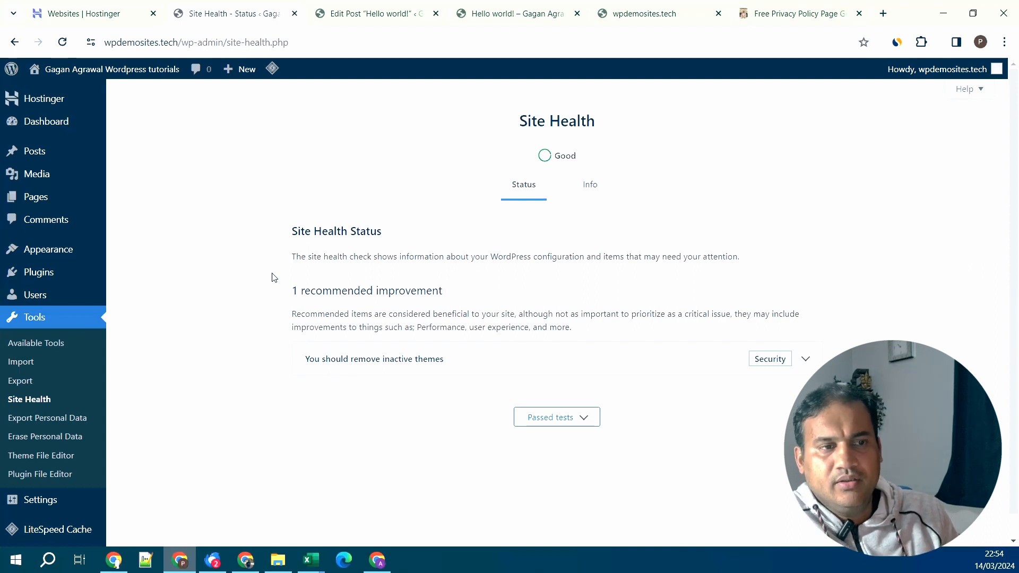
- Review the remove-inactive-themes recommendation and 24 passed tests, then open Export Personal Data
click(805, 360)
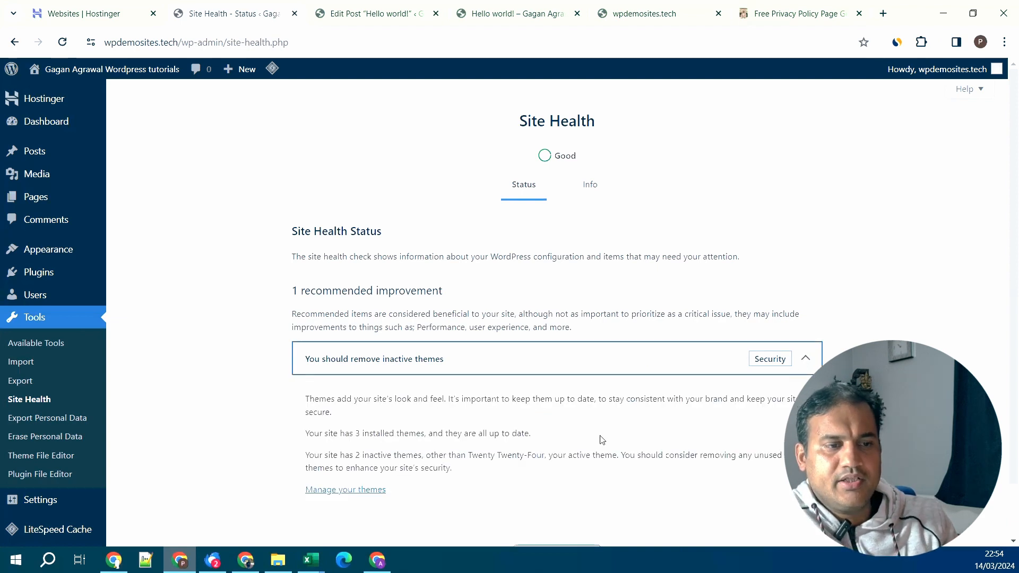
scroll(601, 438, down, 2)
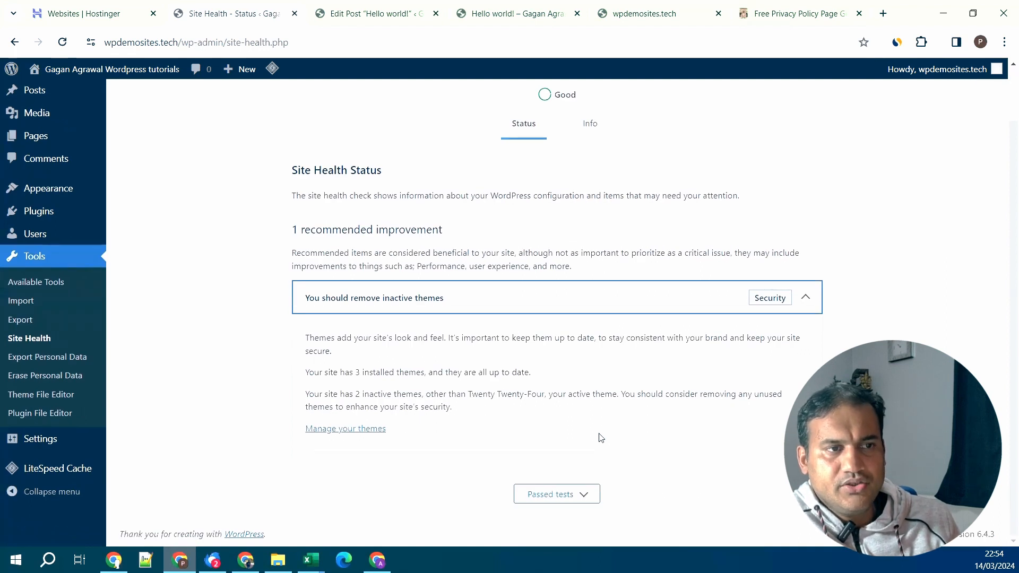
click(576, 496)
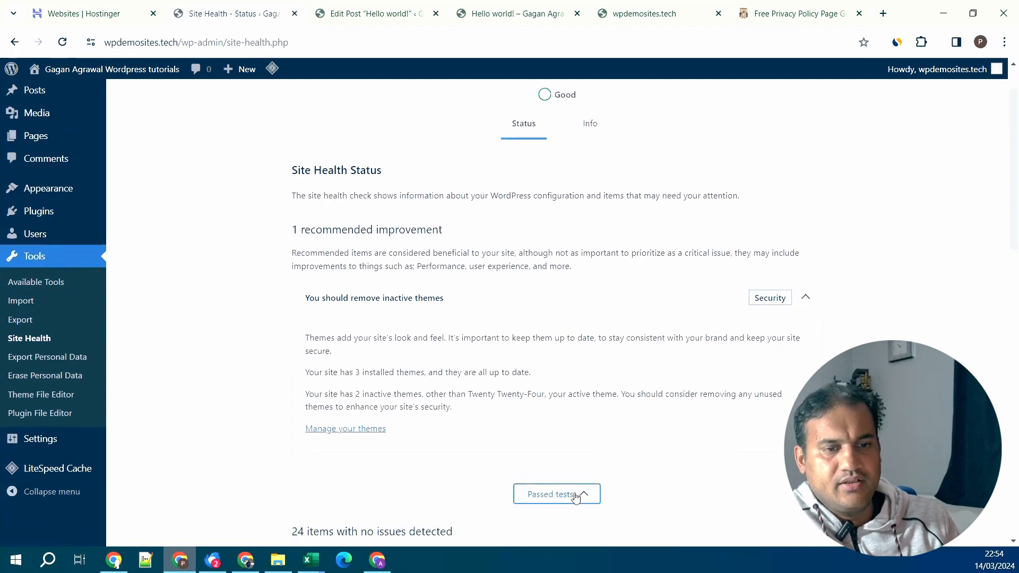
scroll(581, 484, down, 3)
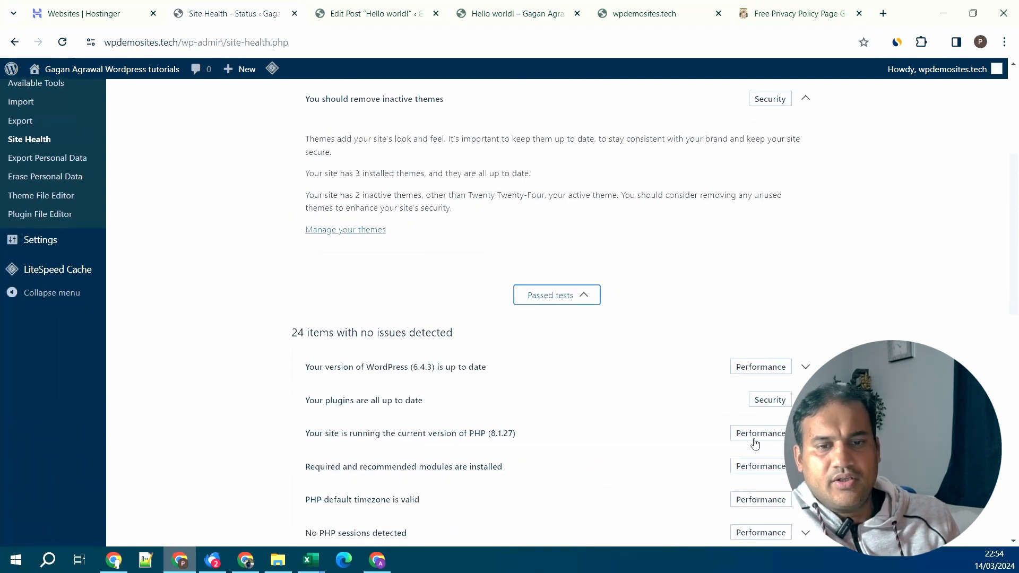
scroll(755, 444, down, 5)
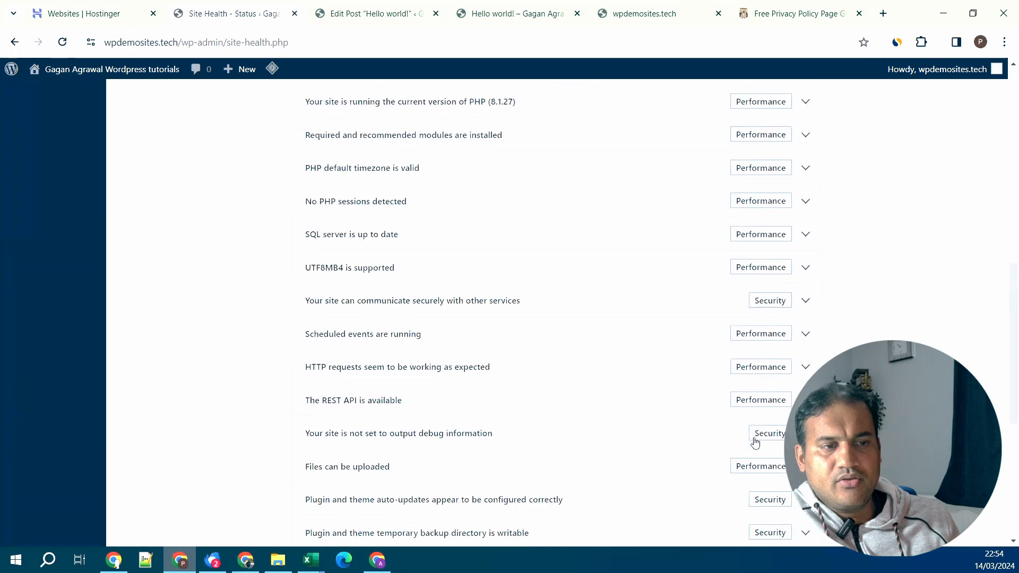
scroll(755, 444, down, 5)
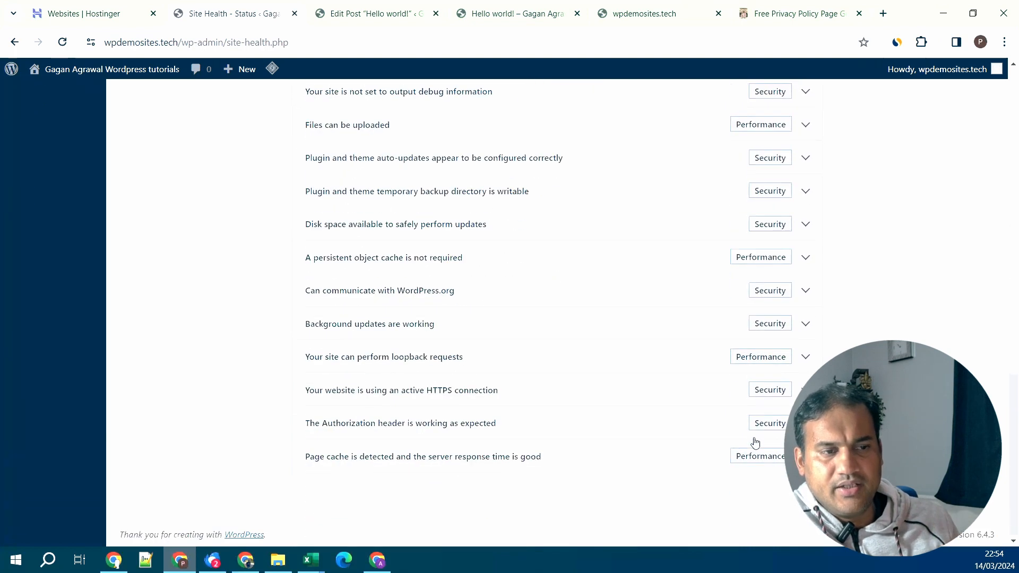
scroll(754, 444, up, 13)
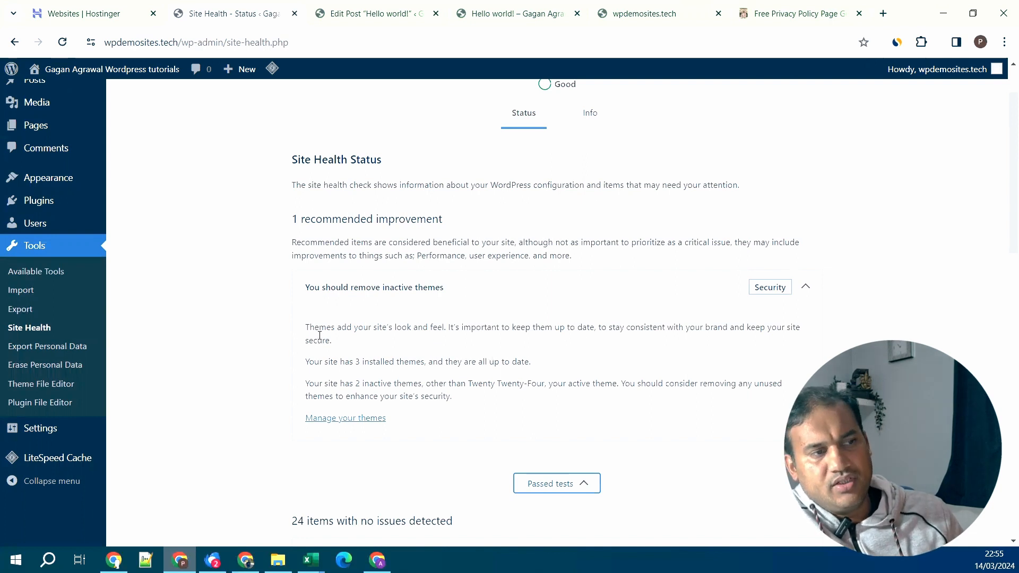
click(806, 301)
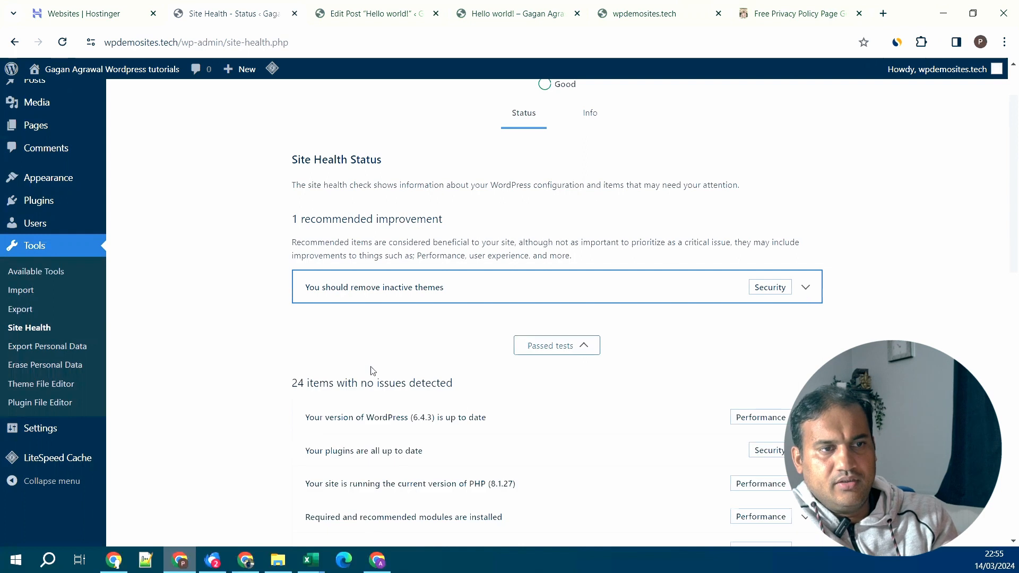
click(50, 348)
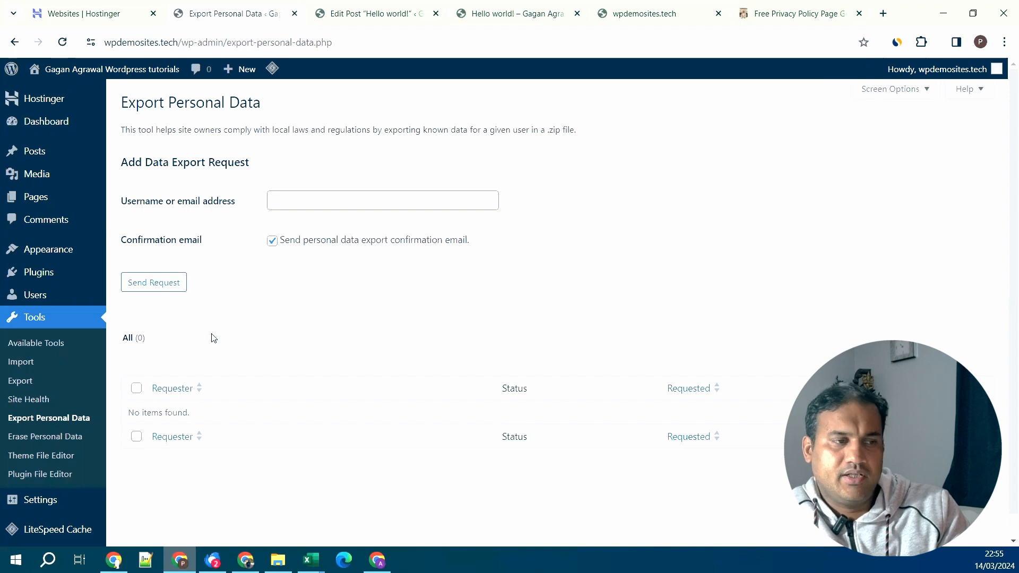
- Visit Erase Personal Data and the Theme File Editor, then open hostinger.php in the Plugin File Editor
click(47, 440)
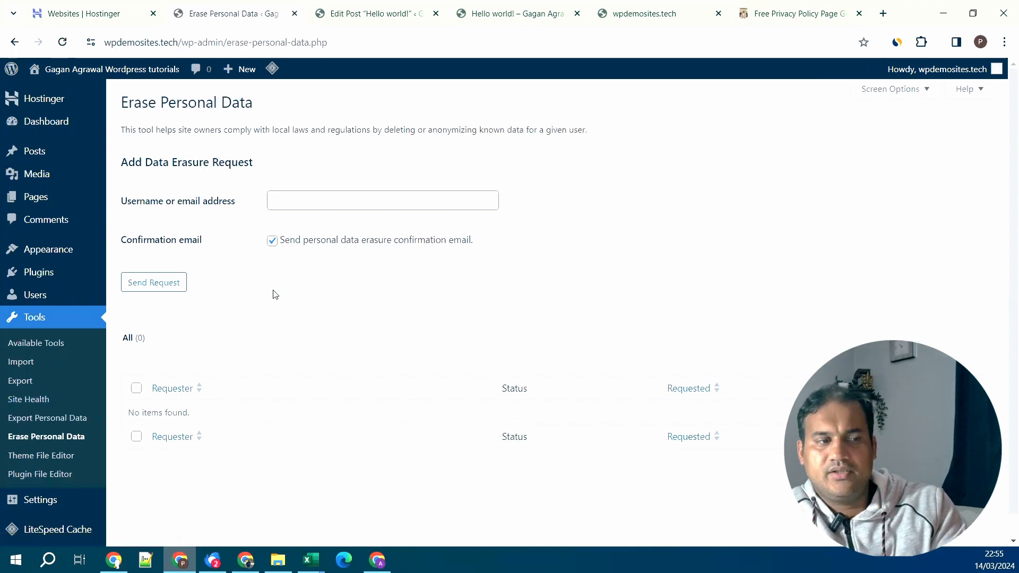
scroll(230, 327, down, 1)
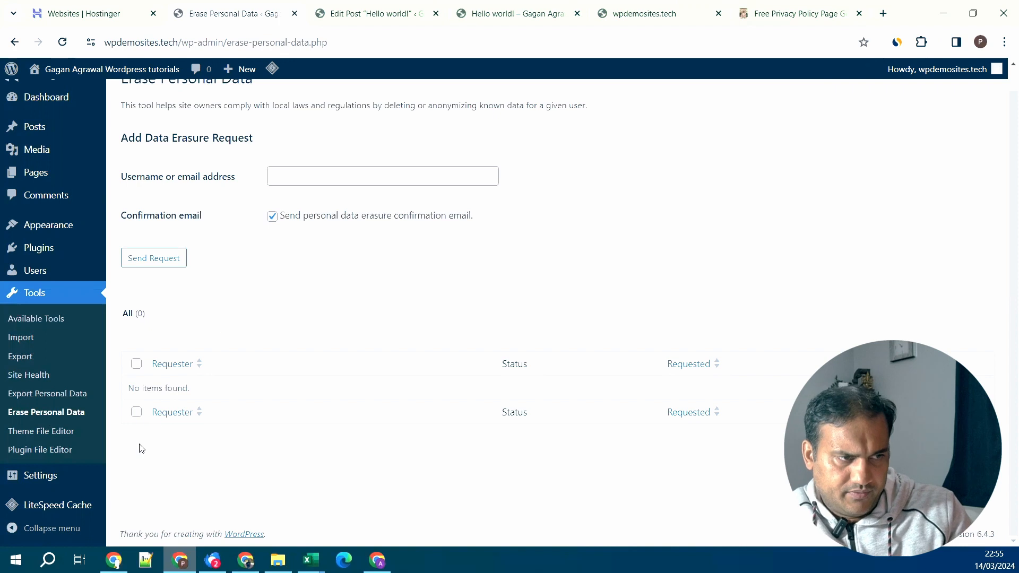
click(64, 431)
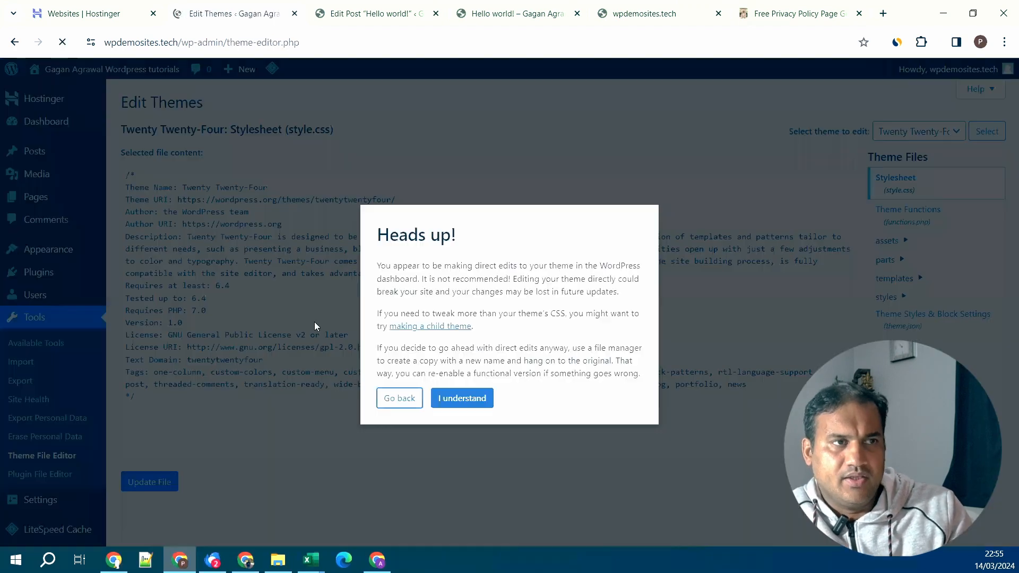
click(459, 399)
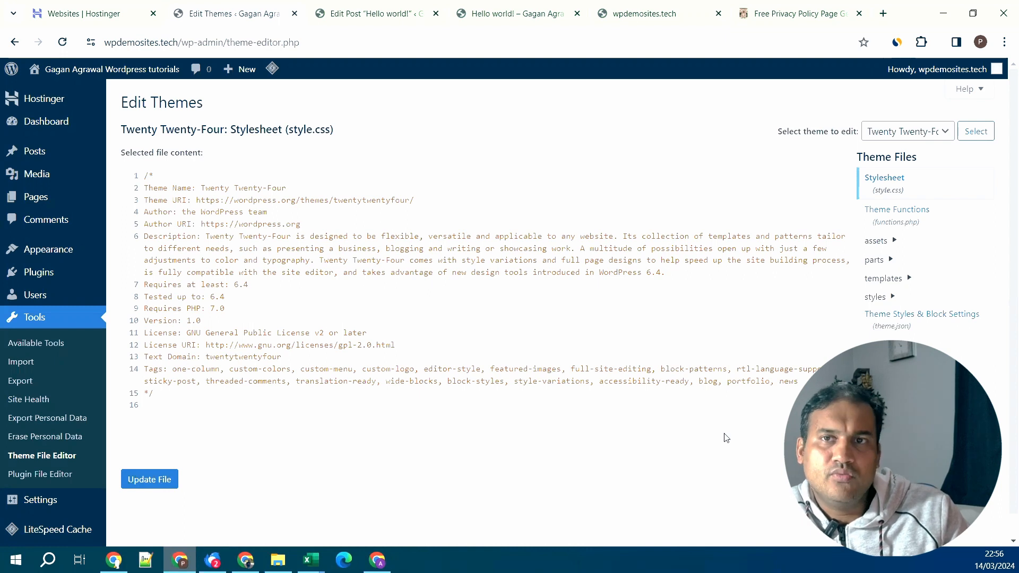
click(57, 479)
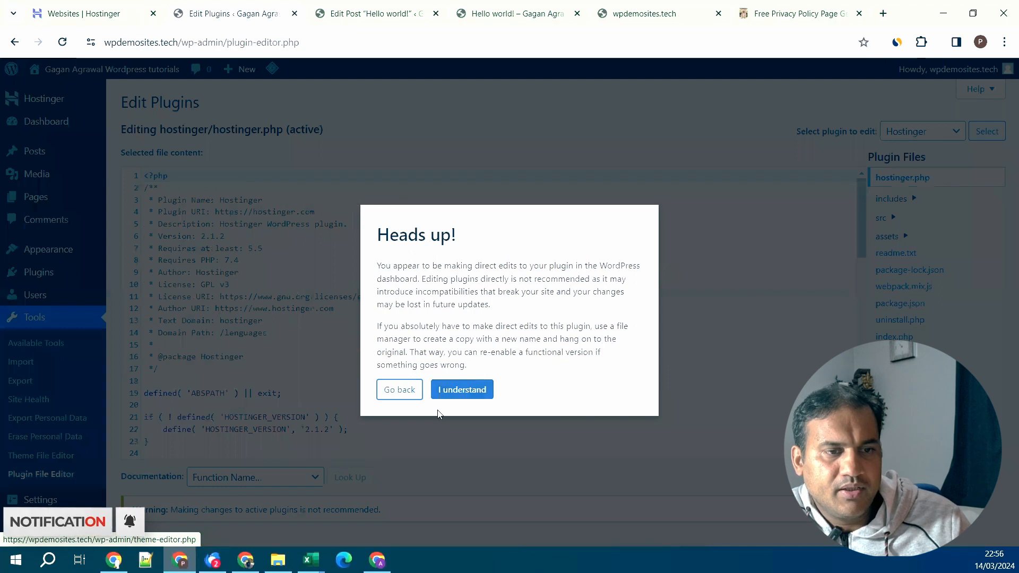
- Dismiss the plugin-editing warning and go to the Users list with its single administrator
click(482, 391)
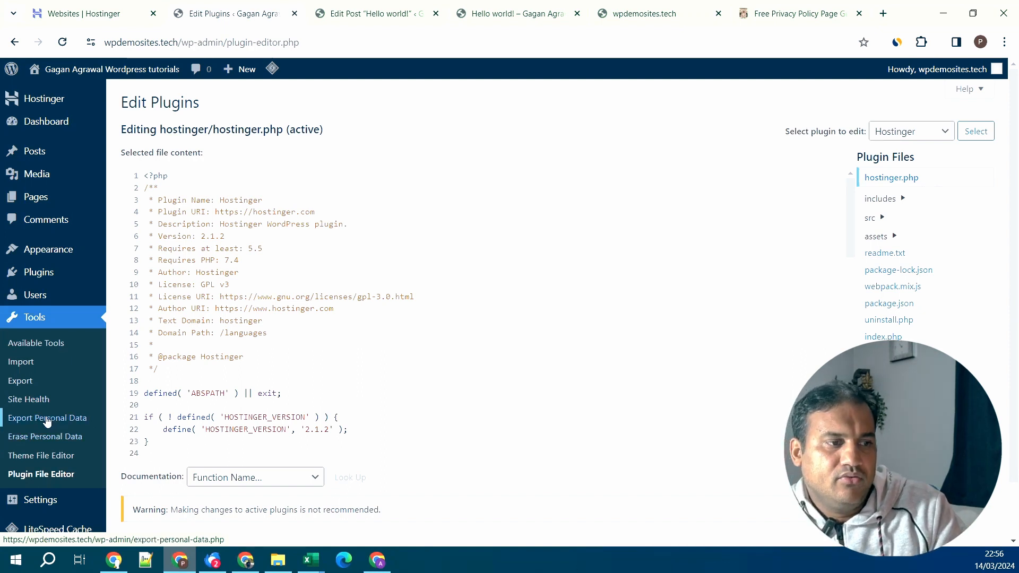
click(46, 296)
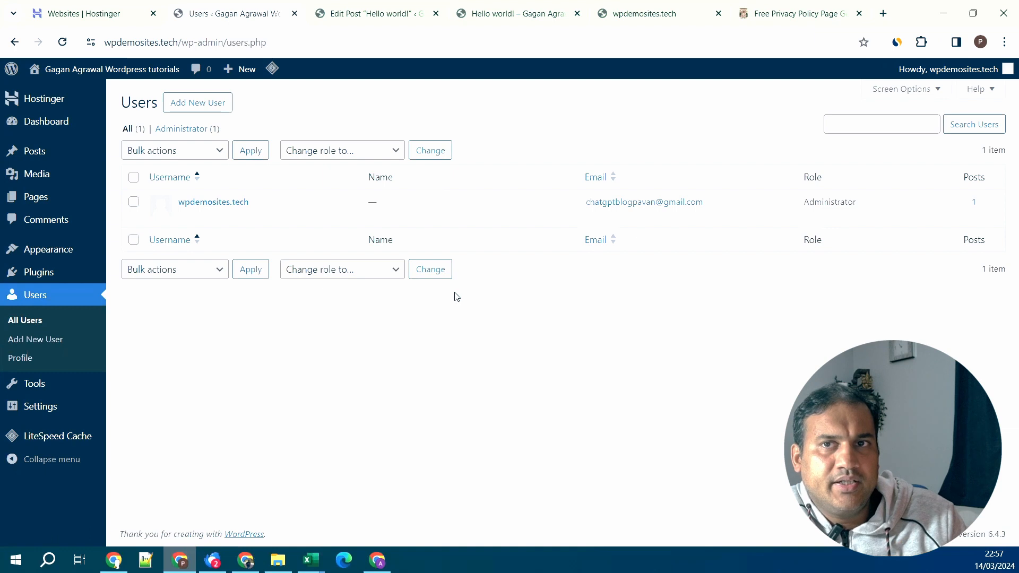
- Open the Add New User form and step through its Username, Email, Name and Website fields
click(208, 106)
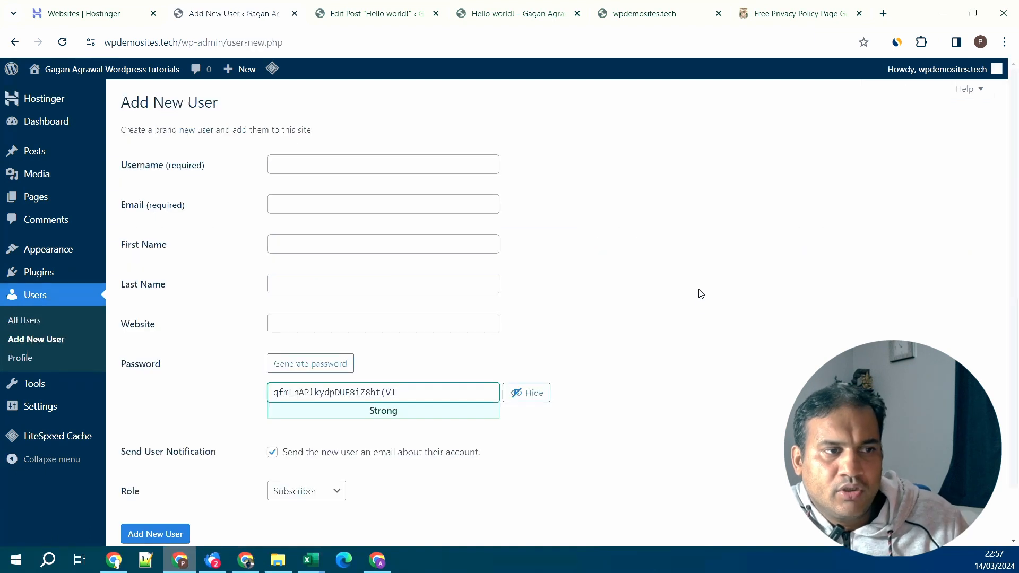
click(14, 42)
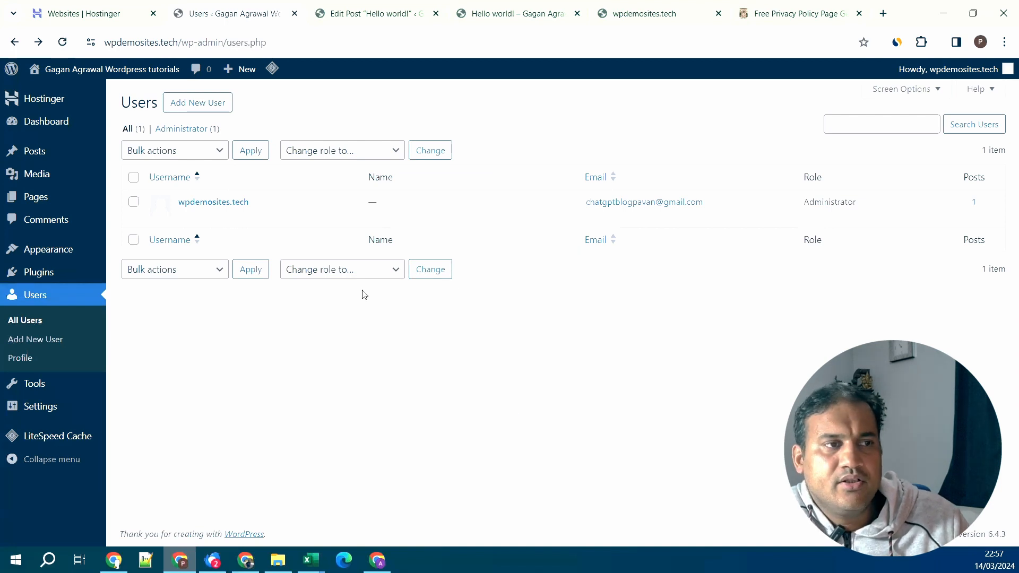
click(208, 107)
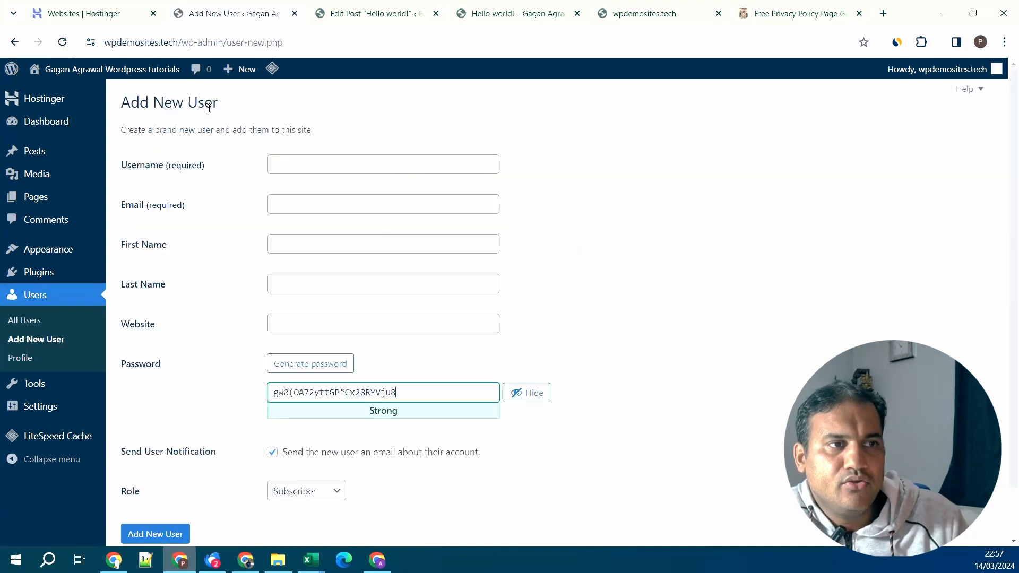
click(320, 170)
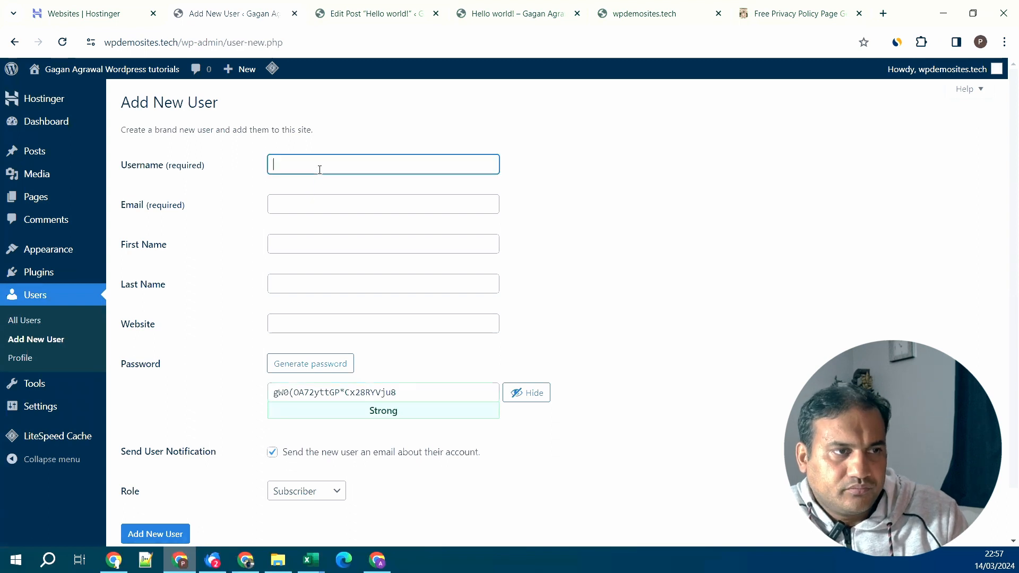
click(308, 206)
click(289, 249)
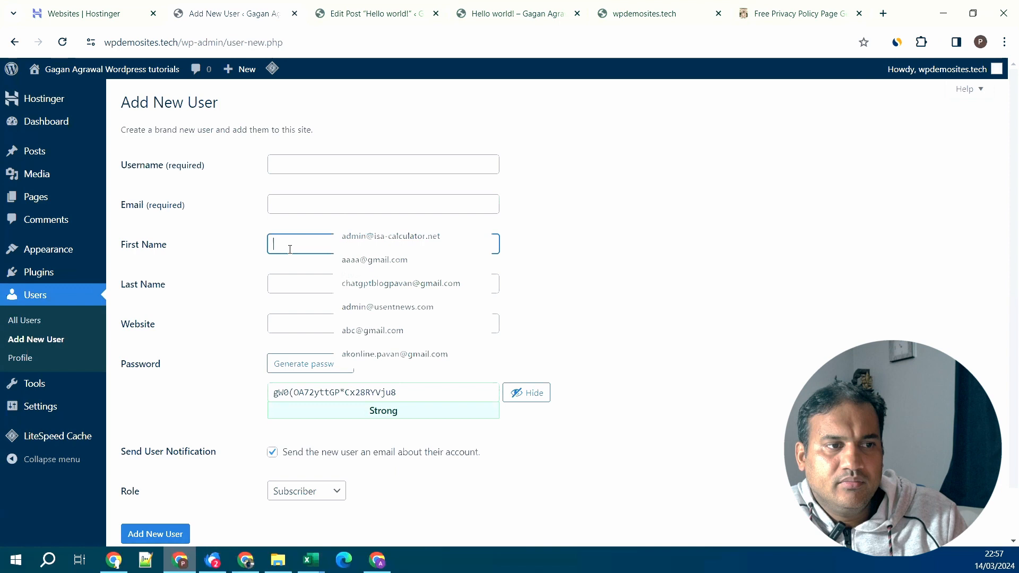
click(294, 283)
click(302, 342)
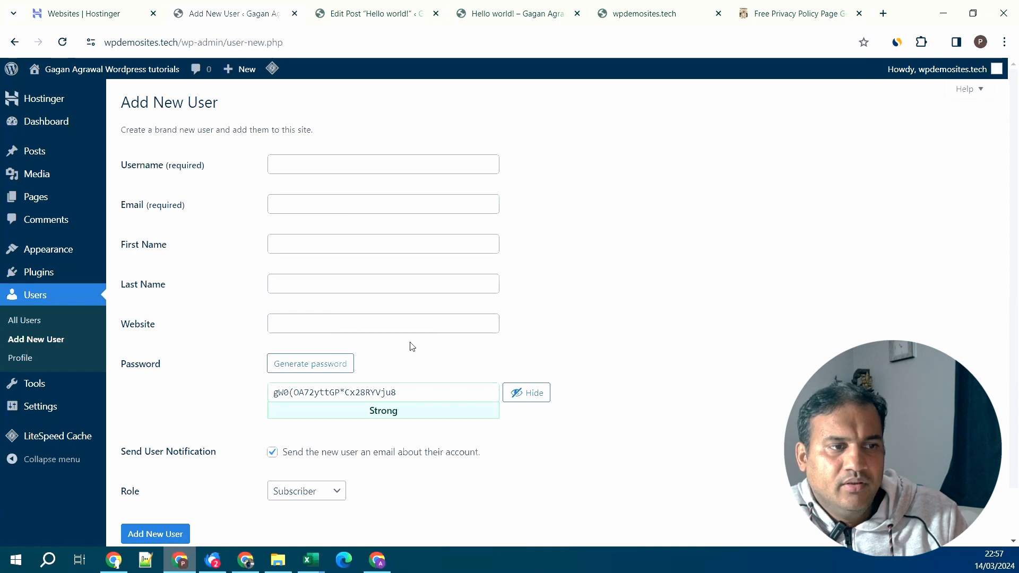
click(393, 325)
click(570, 350)
scroll(531, 345, down, 1)
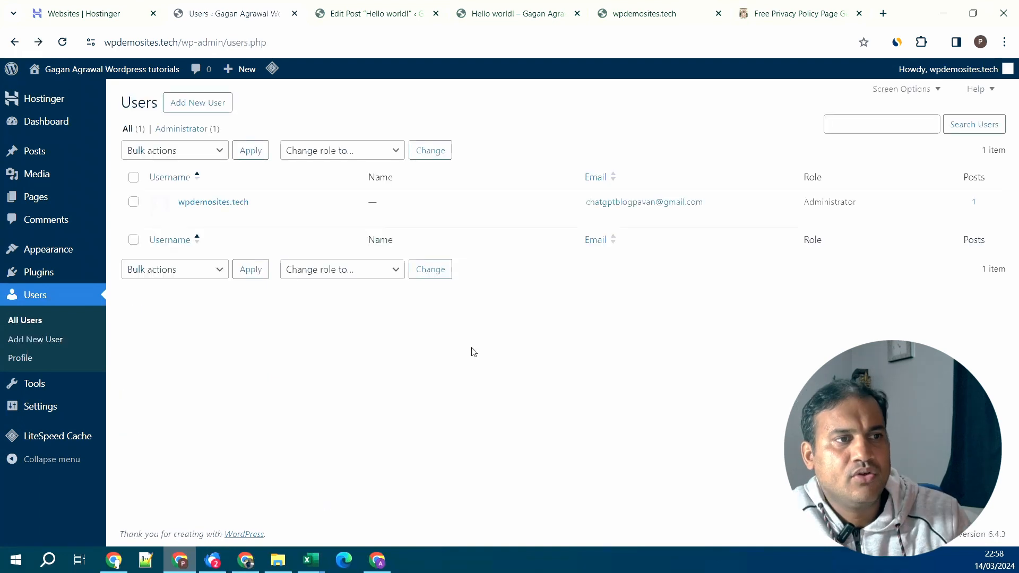
- Reopen the form, review the Role choices, and return to All Users without creating anyone
click(210, 105)
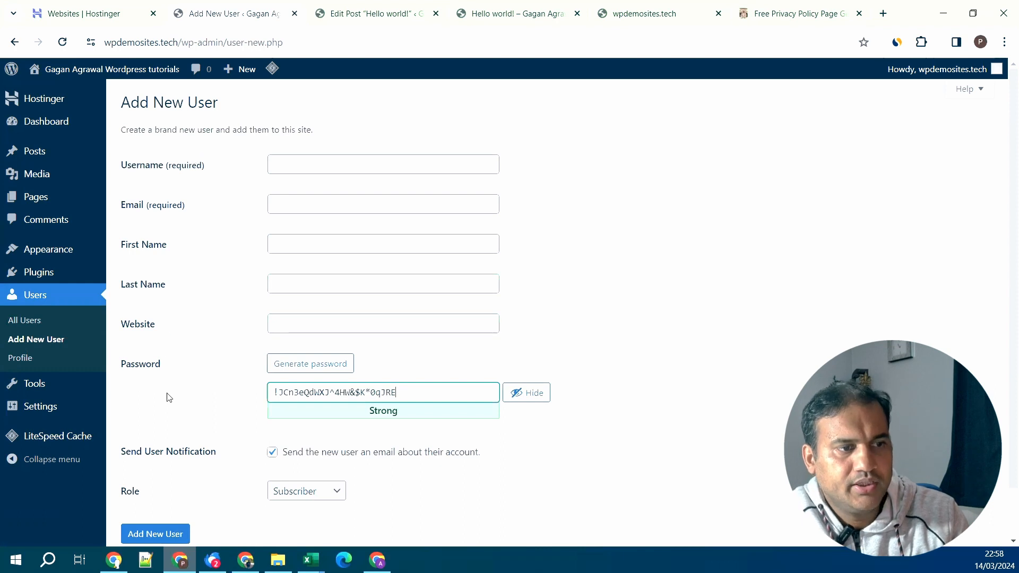
scroll(169, 397, down, 1)
click(316, 441)
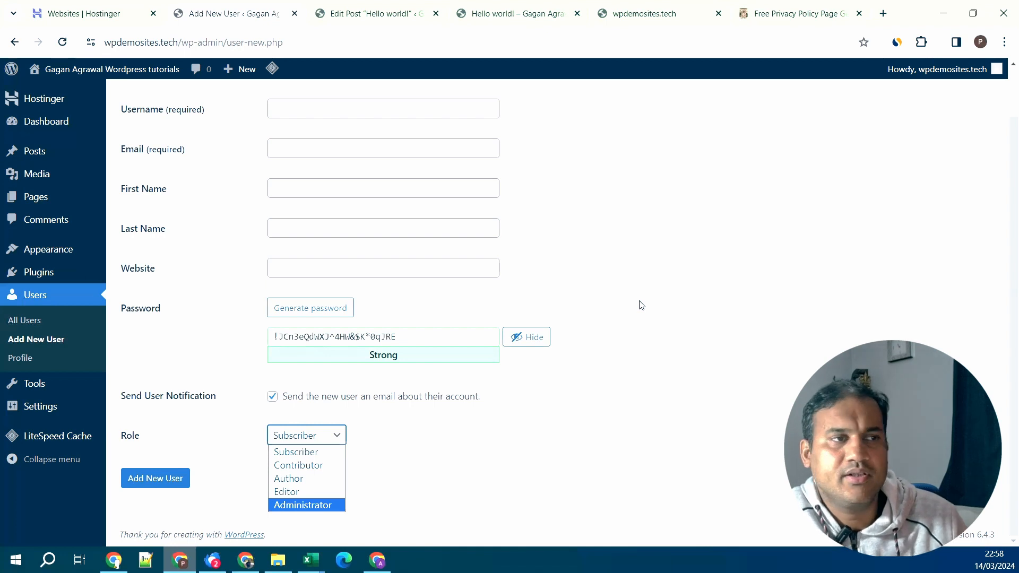
click(32, 322)
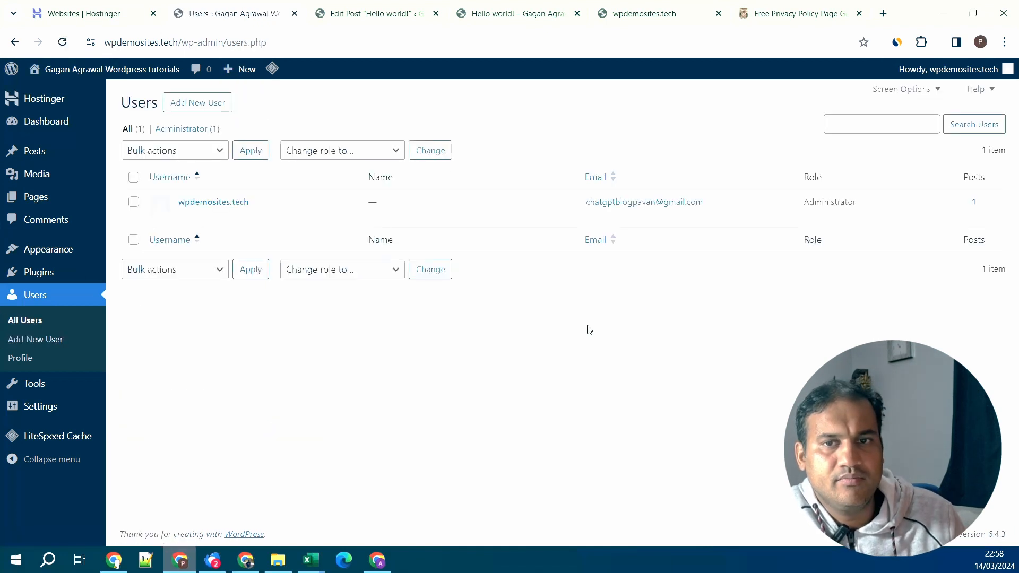
- Open the administrator's Profile page and scroll through its settings
click(30, 360)
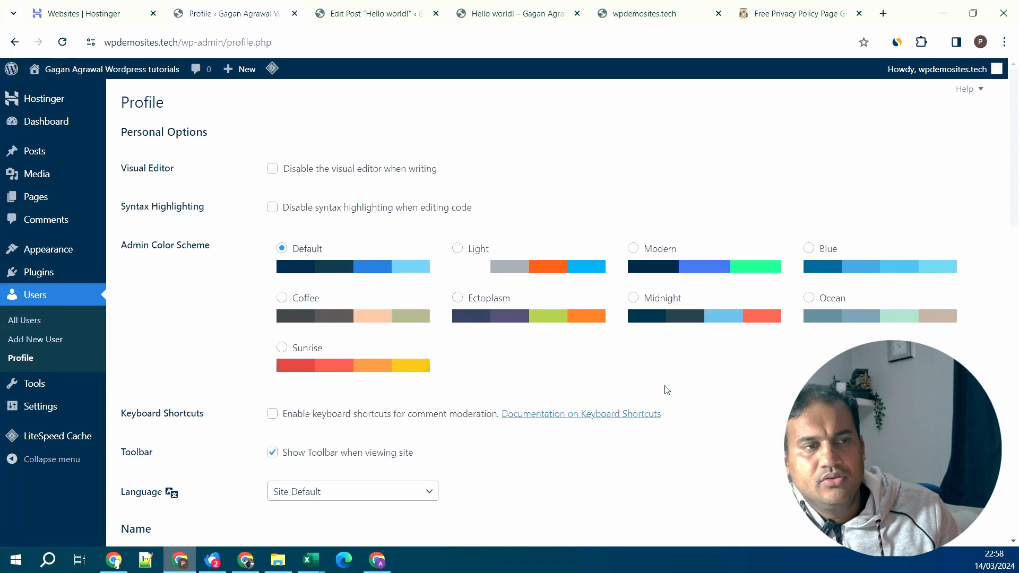
scroll(666, 385, down, 8)
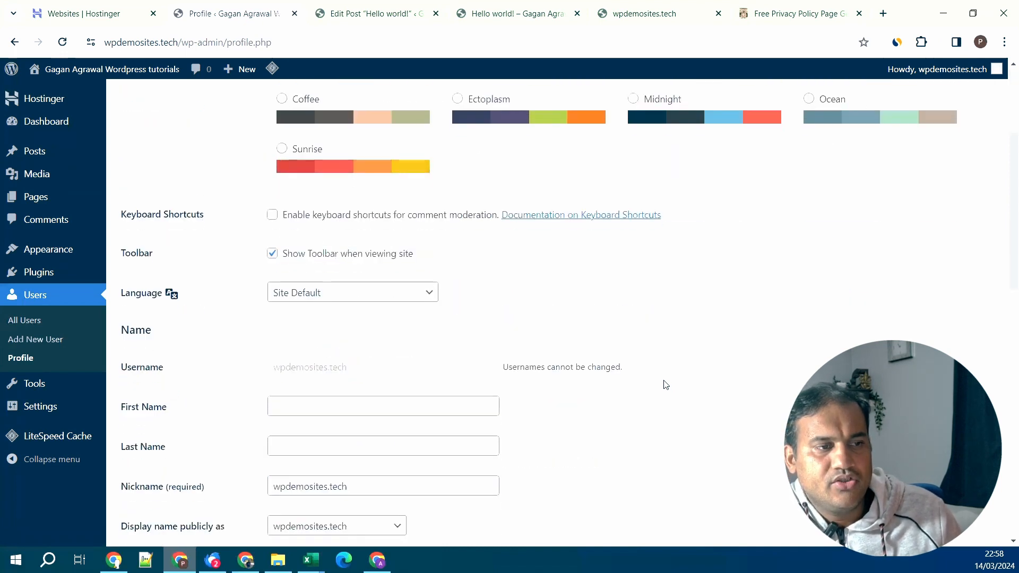
scroll(514, 316, down, 5)
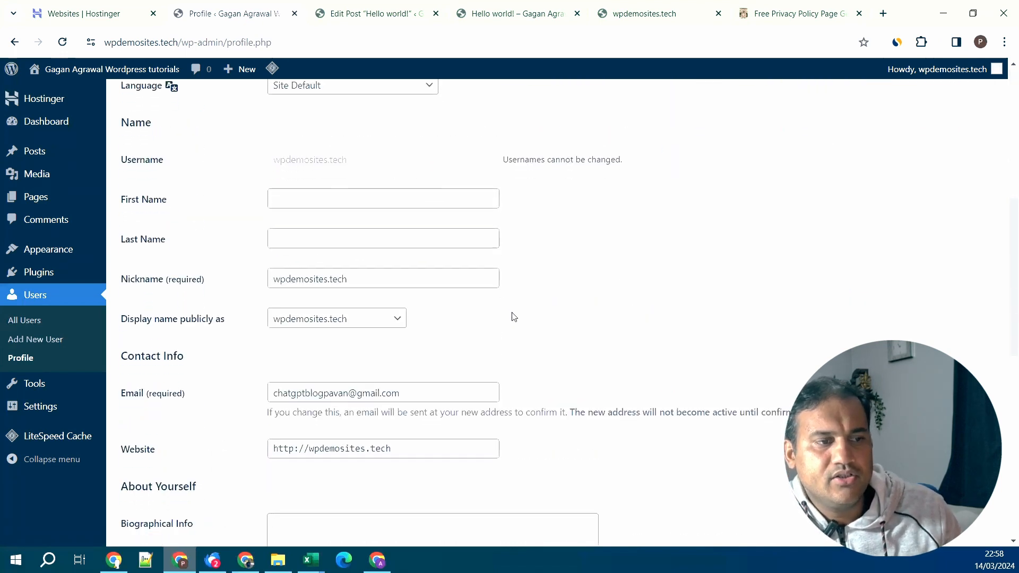
scroll(514, 317, down, 1)
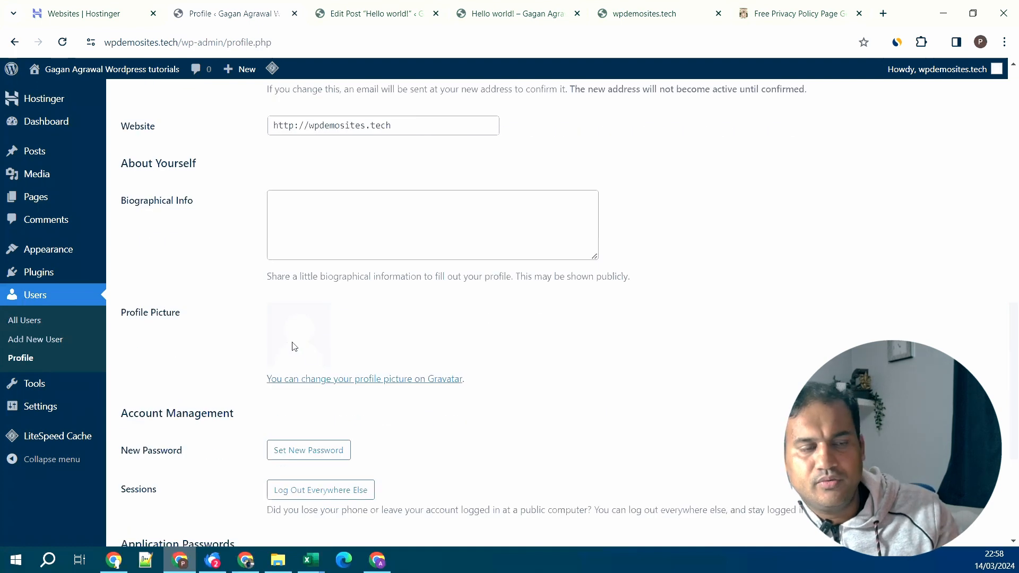
scroll(297, 347, down, 4)
scroll(300, 344, down, 1)
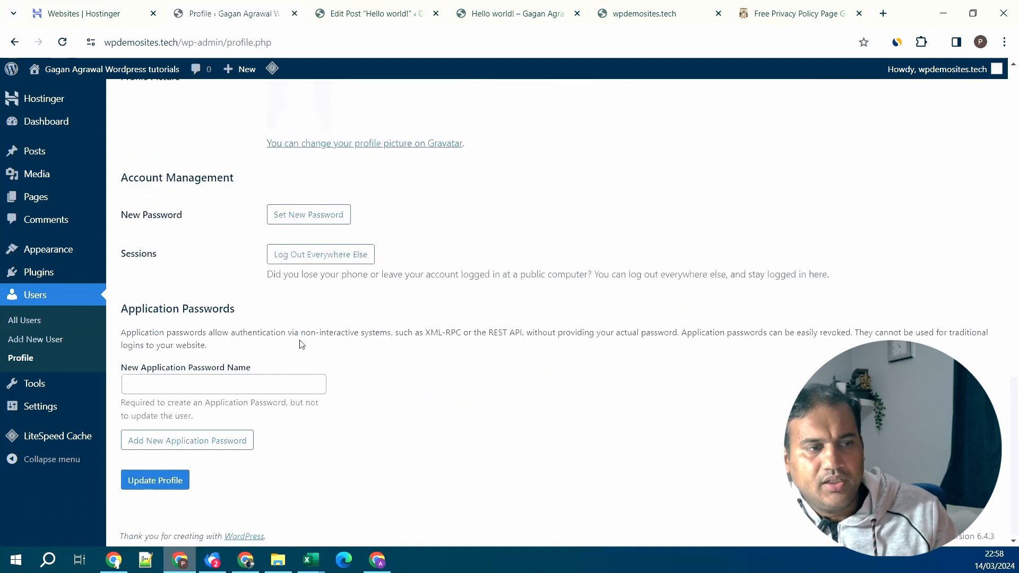
scroll(437, 385, up, 15)
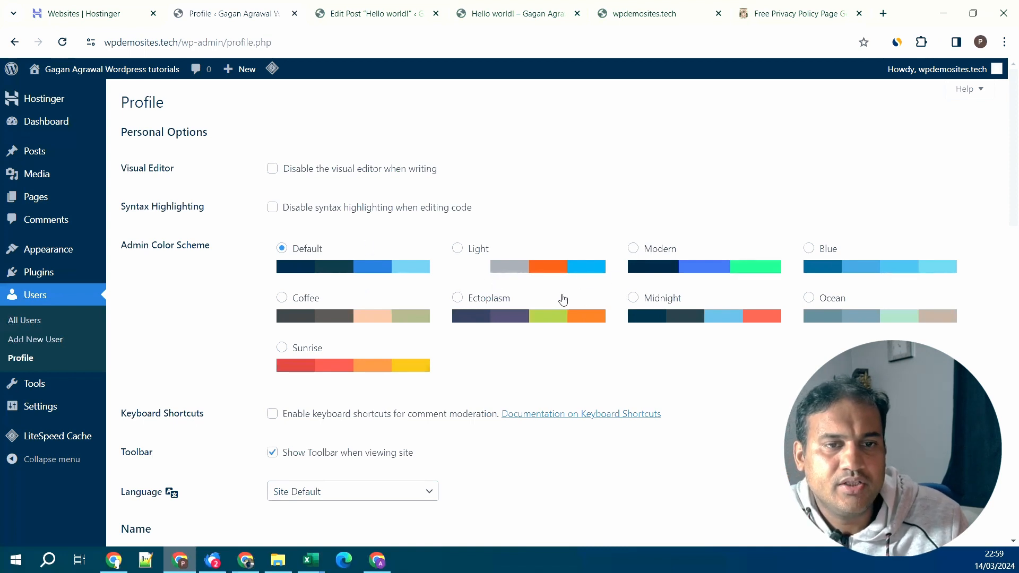
click(662, 270)
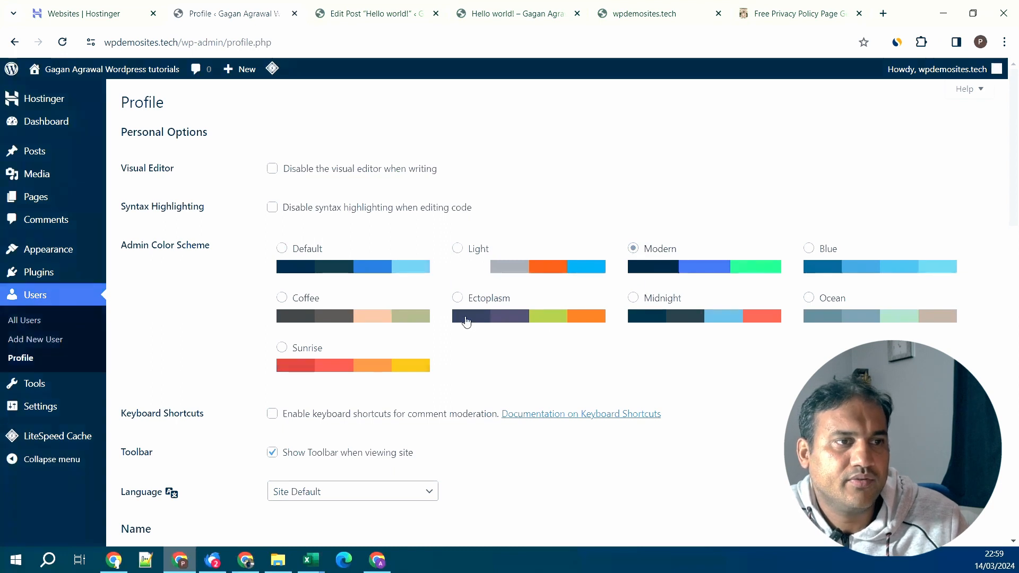
click(879, 267)
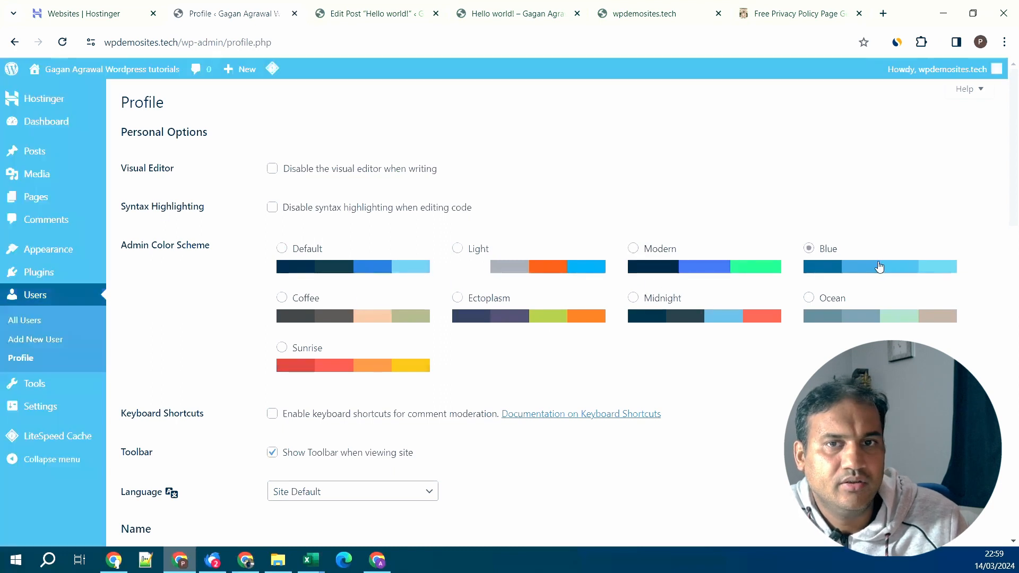
click(361, 330)
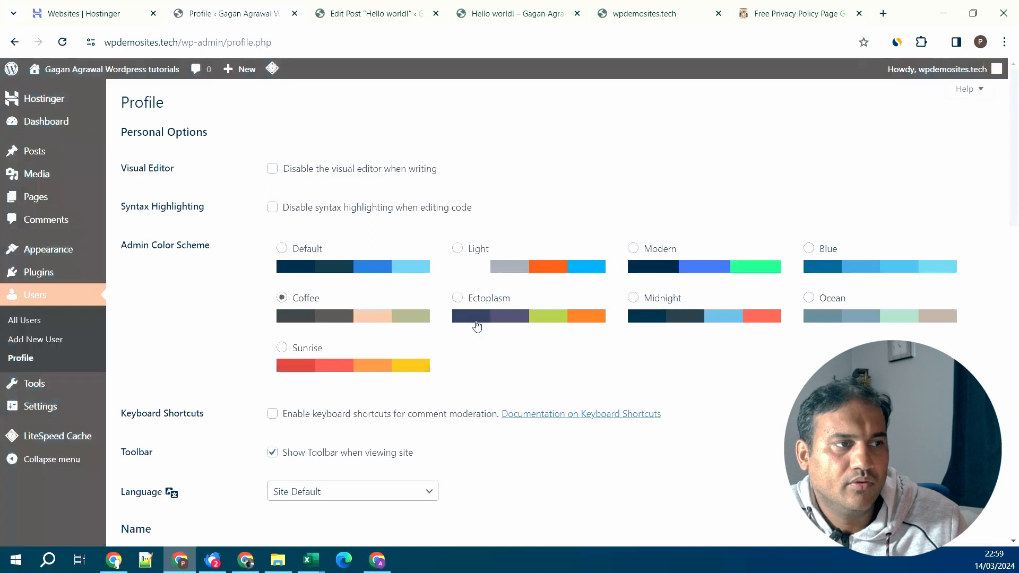
click(507, 317)
click(629, 308)
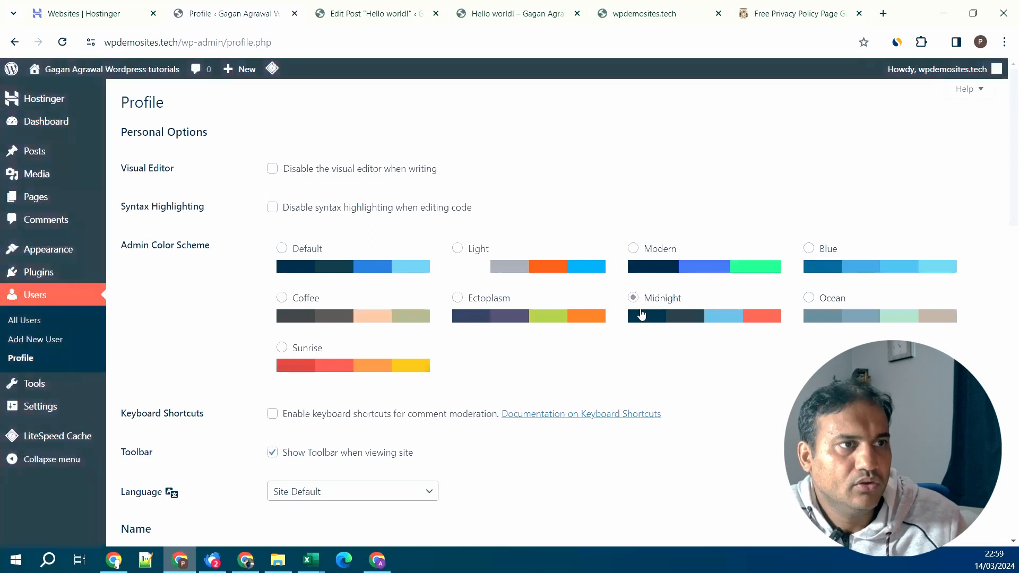
click(830, 316)
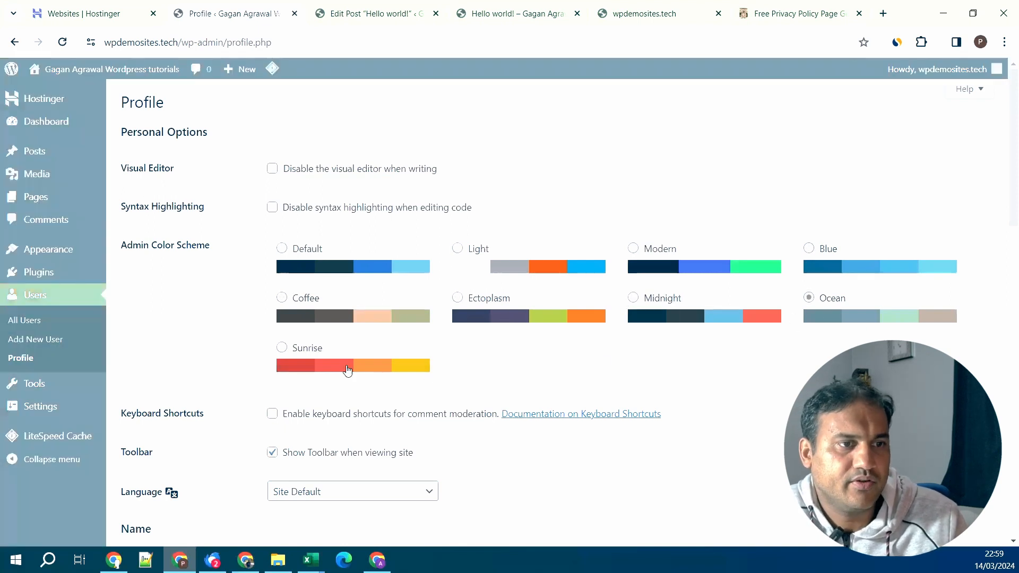
click(348, 370)
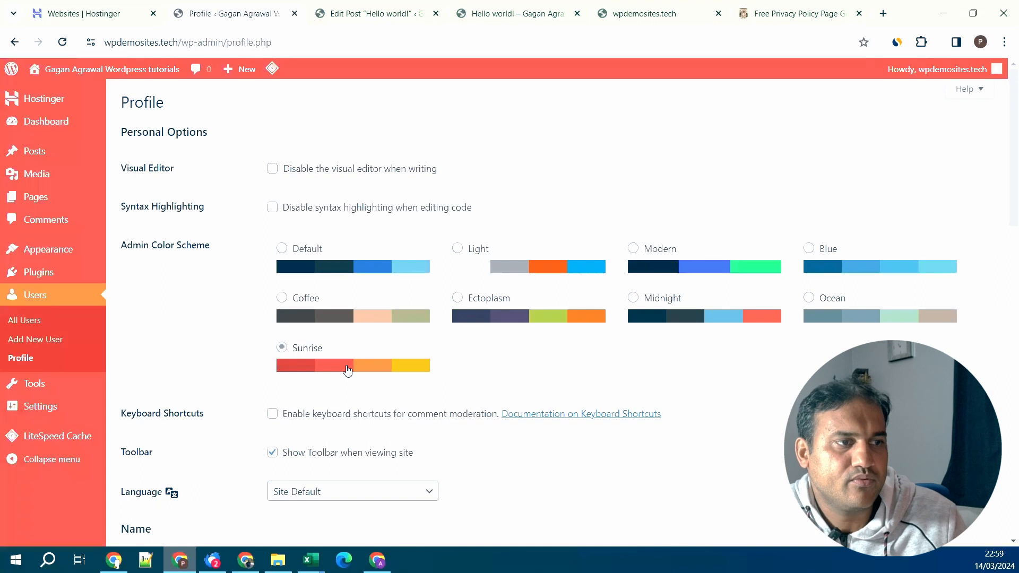
click(366, 272)
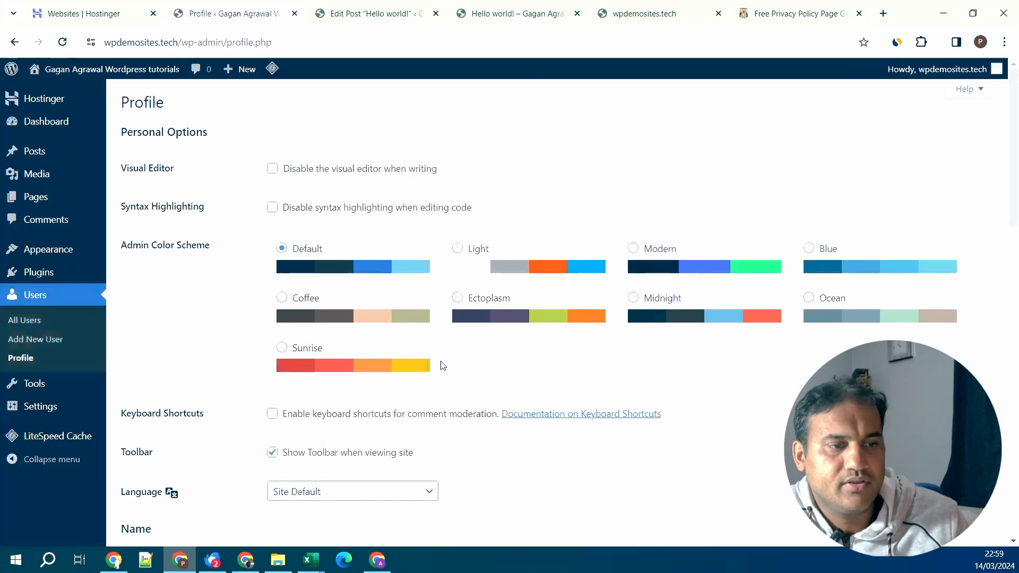
scroll(569, 399, down, 5)
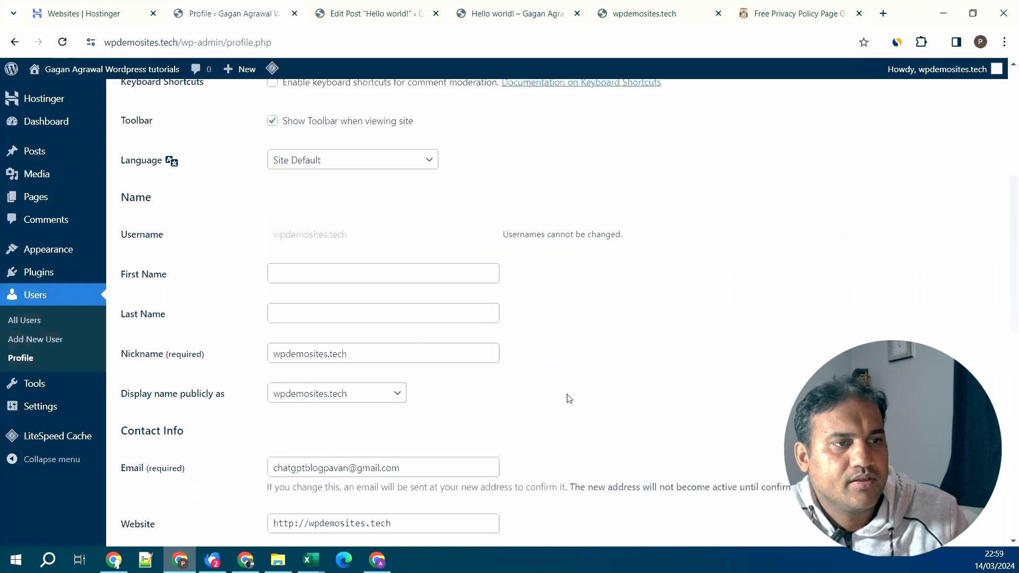
click(384, 402)
click(502, 403)
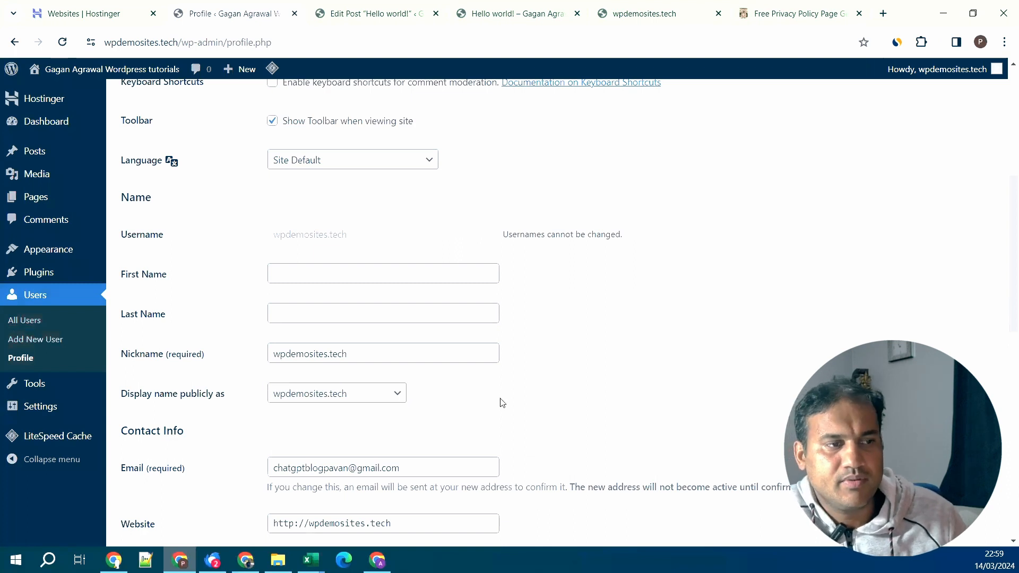
scroll(502, 402, down, 3)
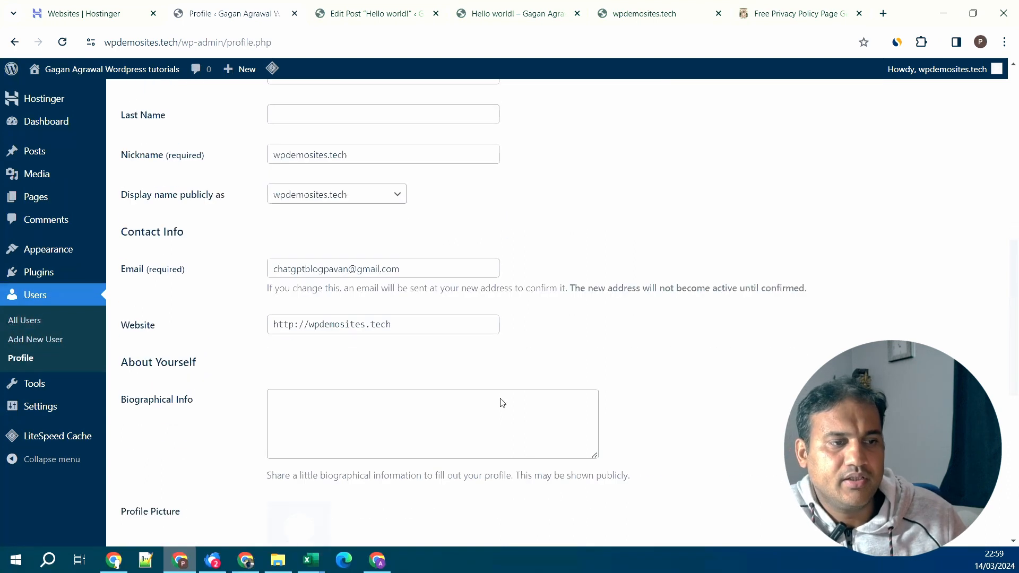
click(388, 413)
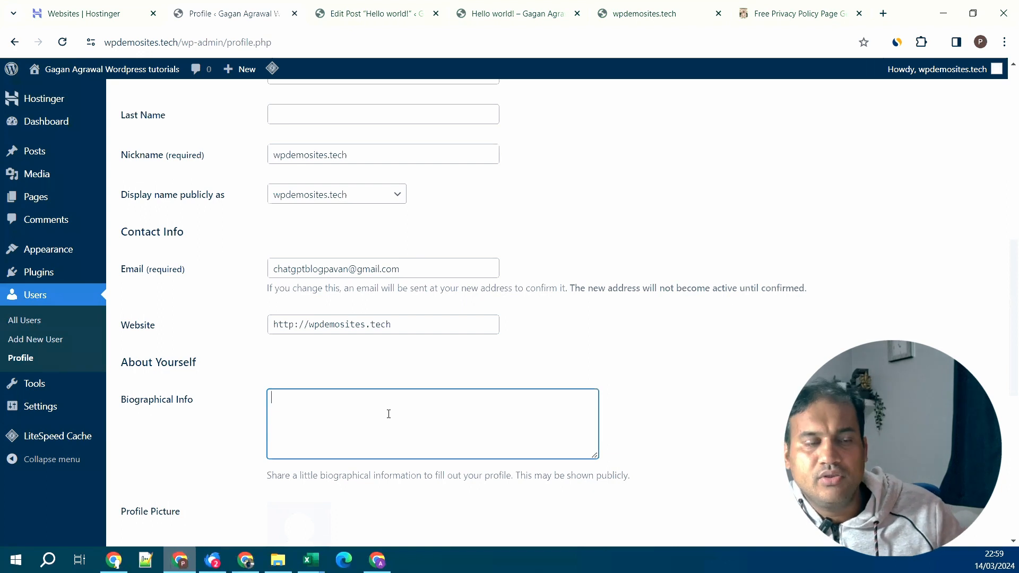
scroll(389, 414, down, 3)
scroll(346, 369, down, 2)
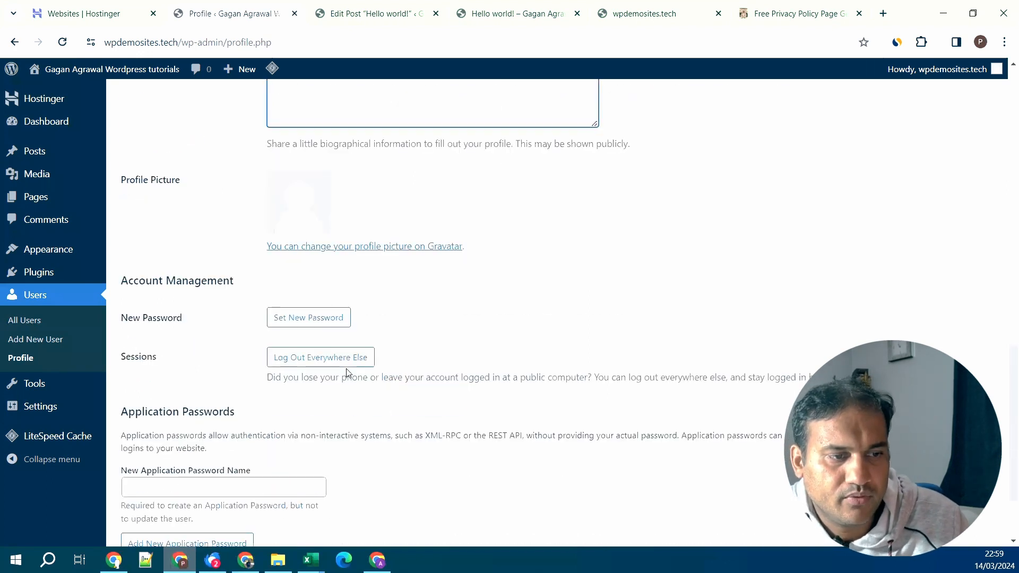
scroll(400, 391, down, 2)
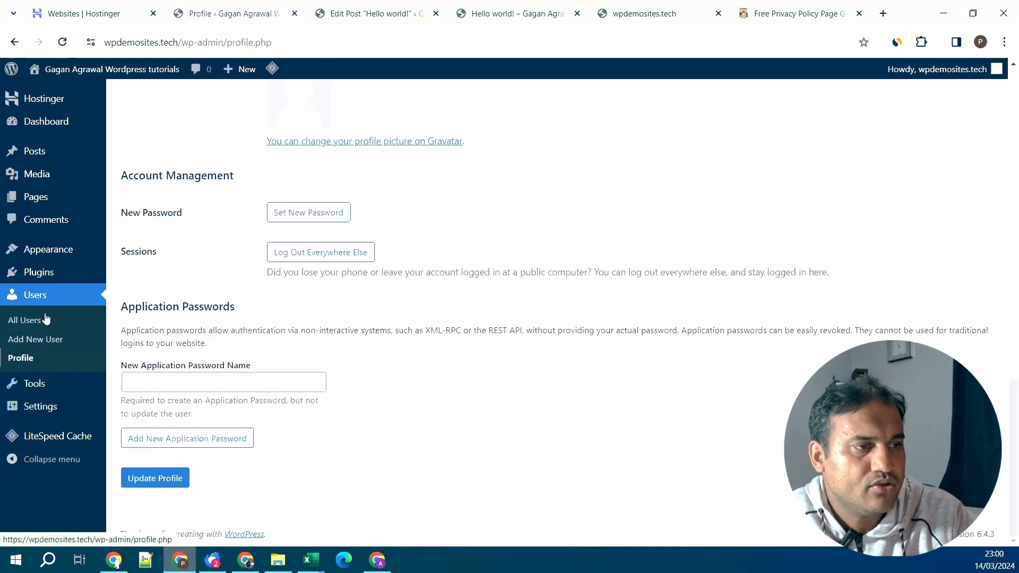
- Open the Comments screen showing the approved comment on Hello world!
click(46, 219)
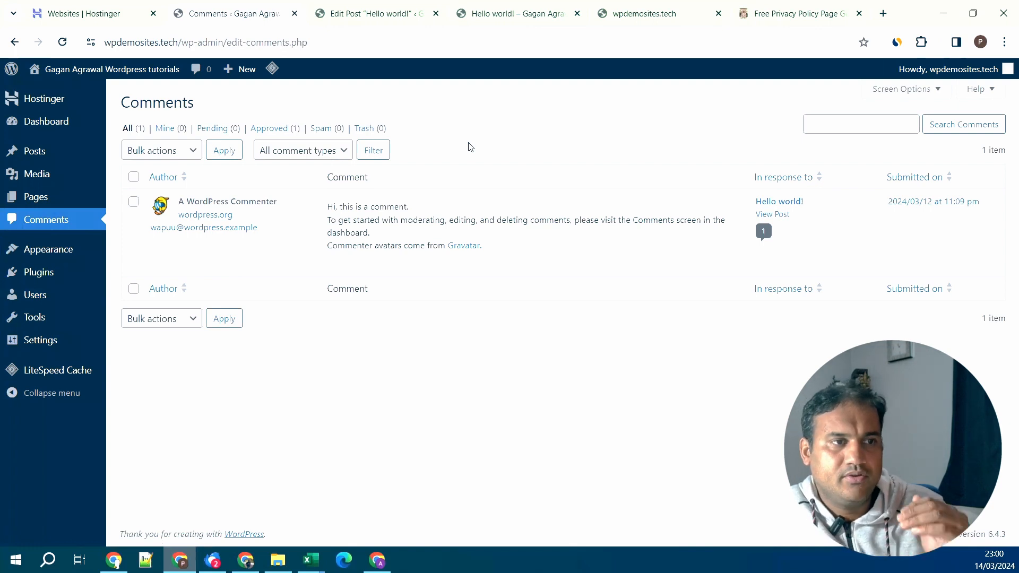
mouse_move(426, 242)
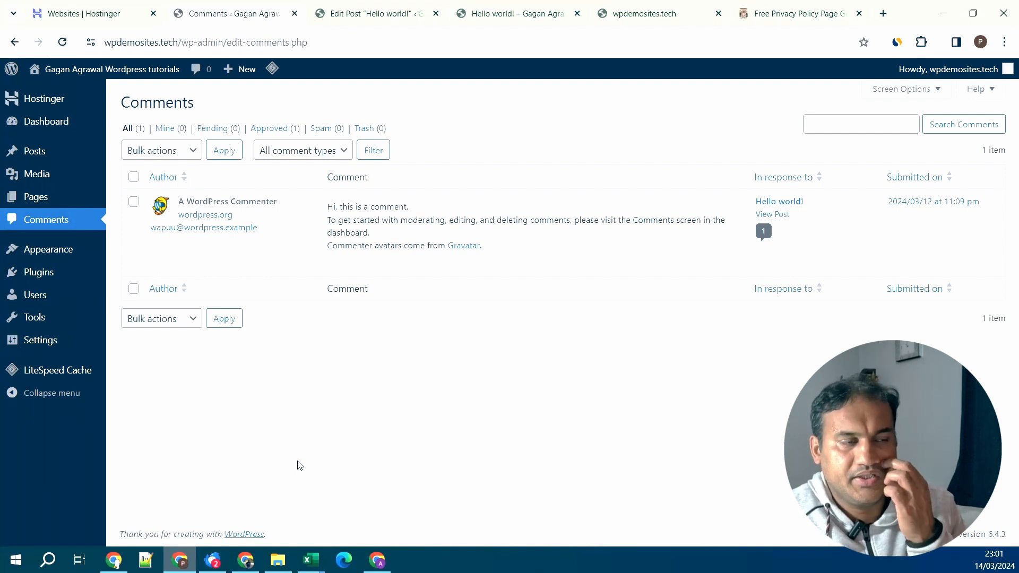
drag(537, 546, 534, 545)
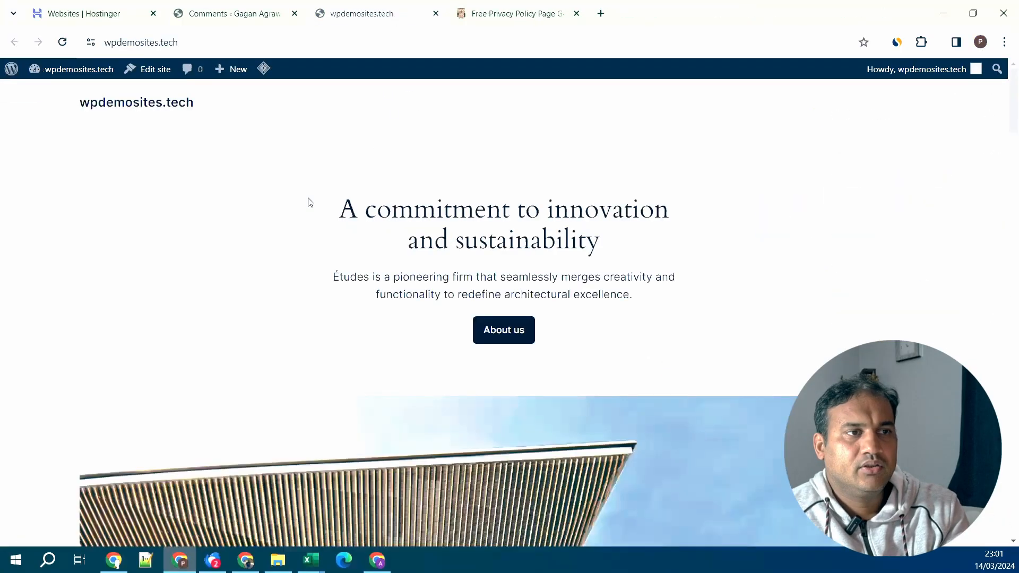
- Scroll the site front page, then take the privacy policy tab to that site's homepage
scroll(552, 285, down, 4)
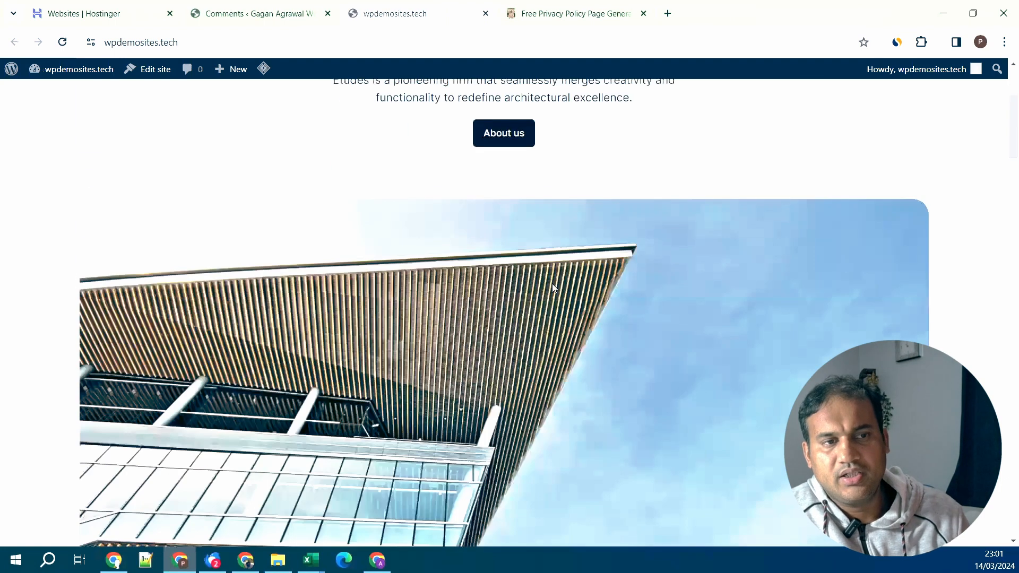
scroll(553, 289, down, 14)
scroll(555, 288, down, 3)
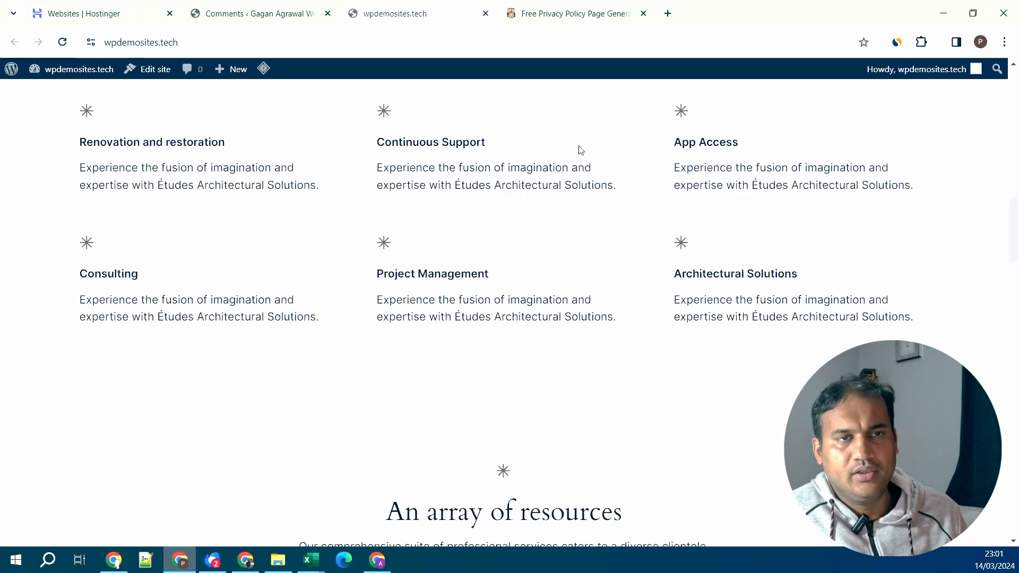
click(563, 10)
scroll(613, 257, up, 6)
scroll(613, 258, up, 7)
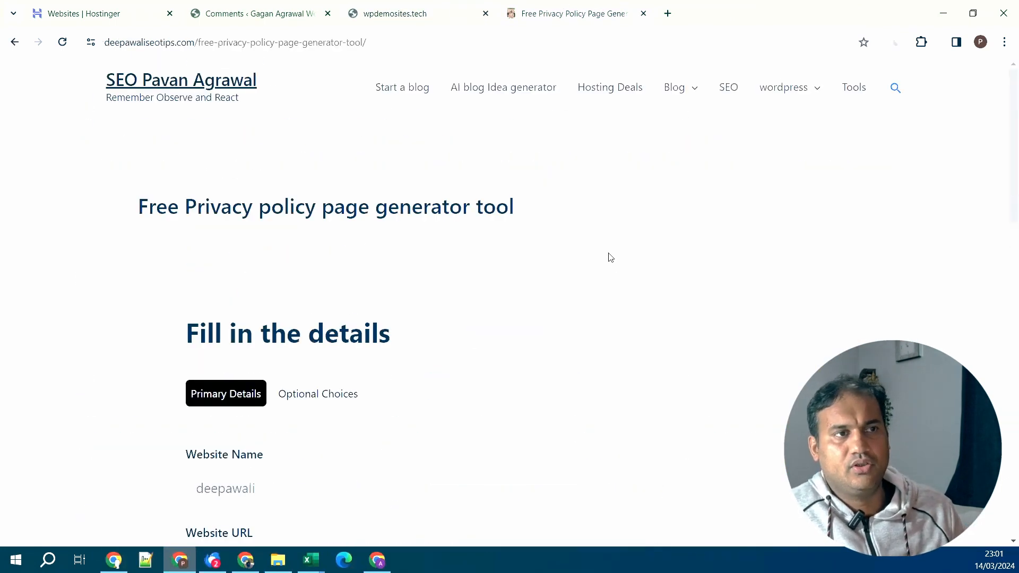
click(183, 79)
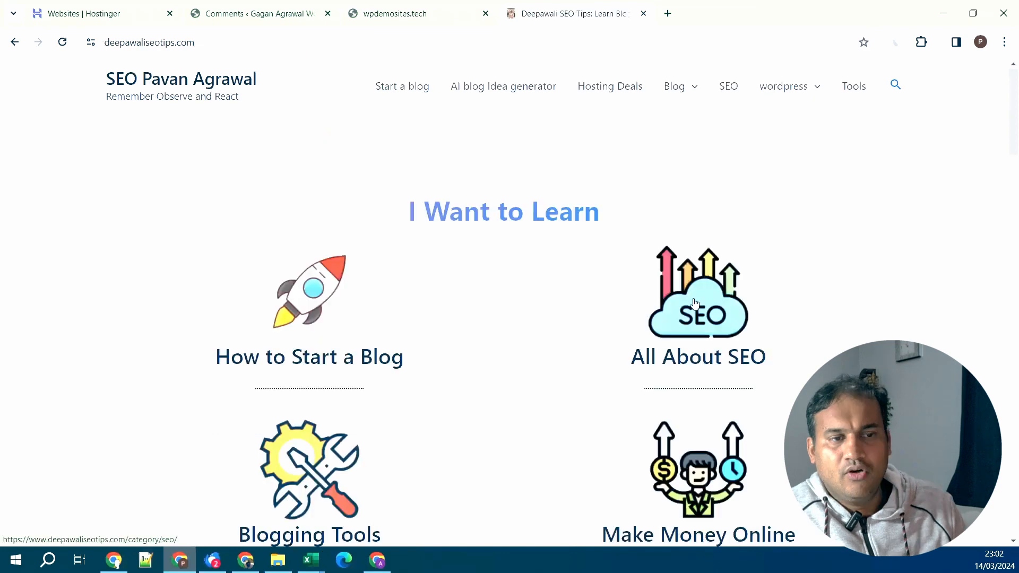
- Cycle through the demo site and SEO blog tabs, ending on the WordPress Comments tab
scroll(694, 290, down, 7)
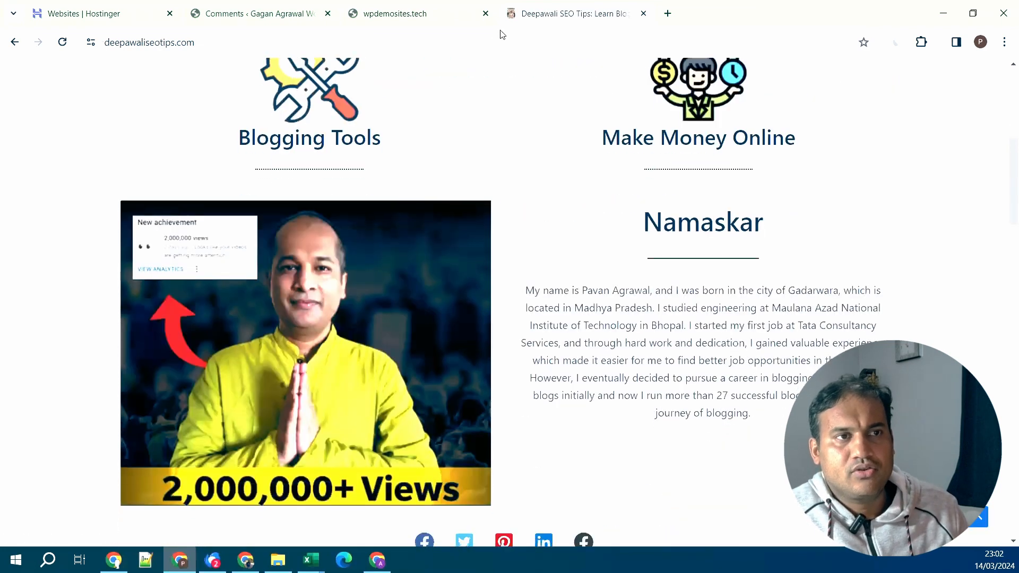
click(440, 16)
click(567, 6)
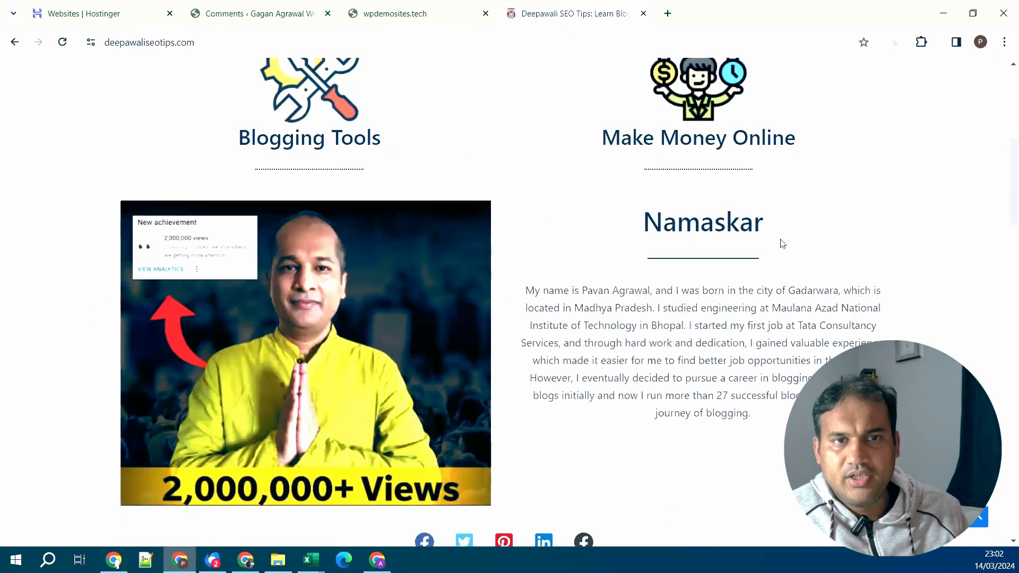
scroll(783, 228, up, 7)
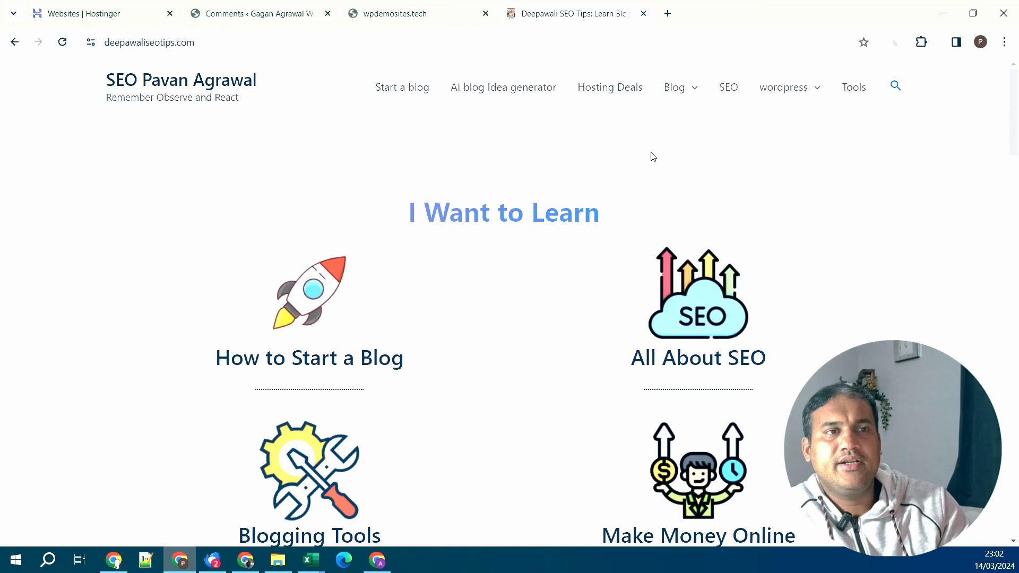
click(403, 8)
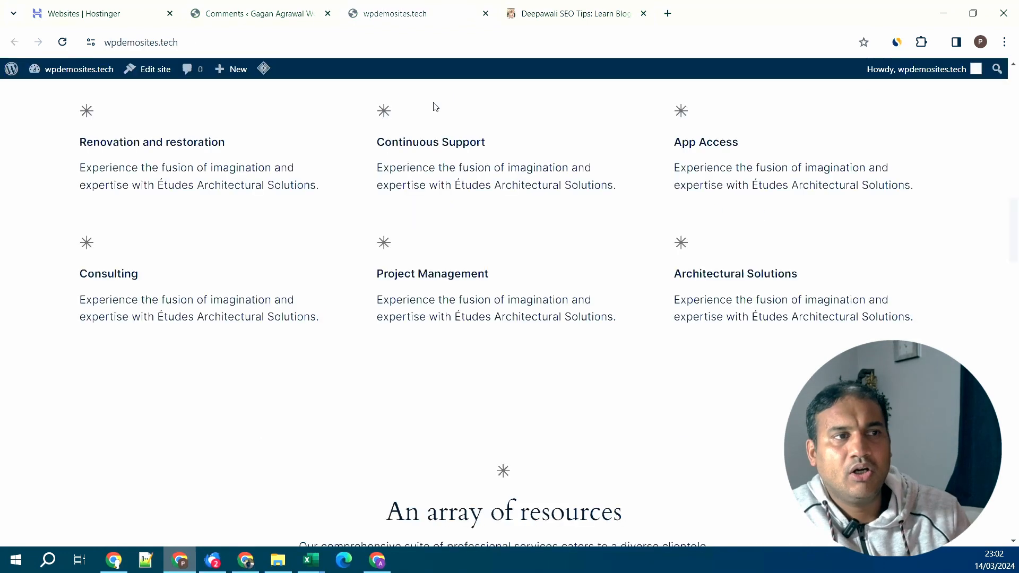
click(212, 6)
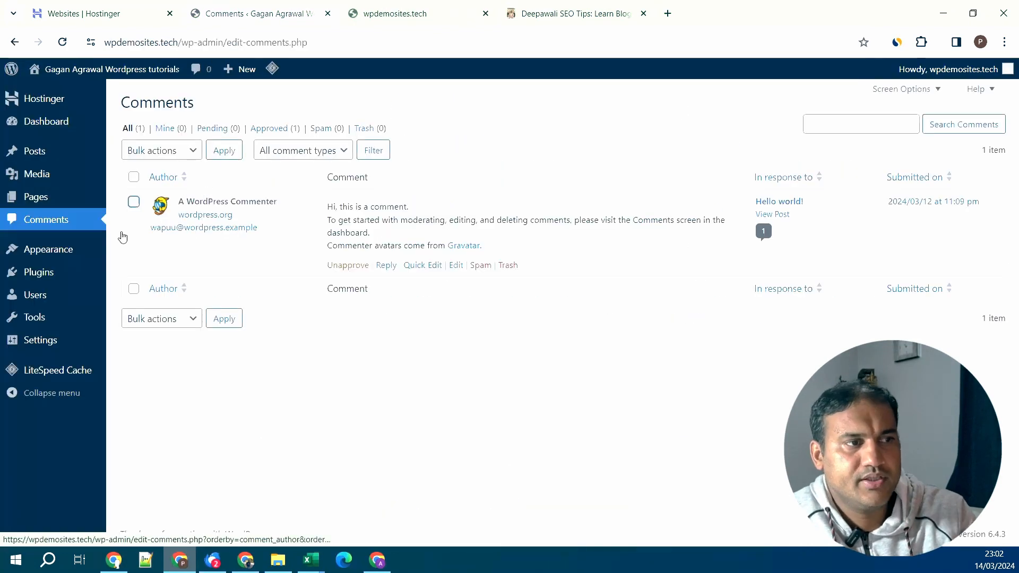
- Go to Appearance > Themes, where Twenty Twenty-Four is the active theme
mouse_move(40, 341)
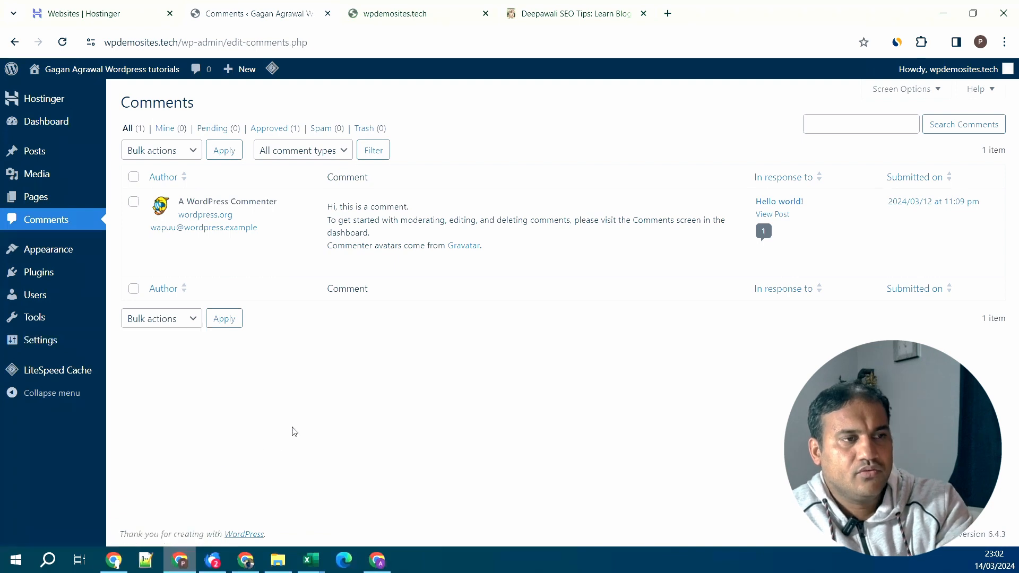
mouse_move(63, 255)
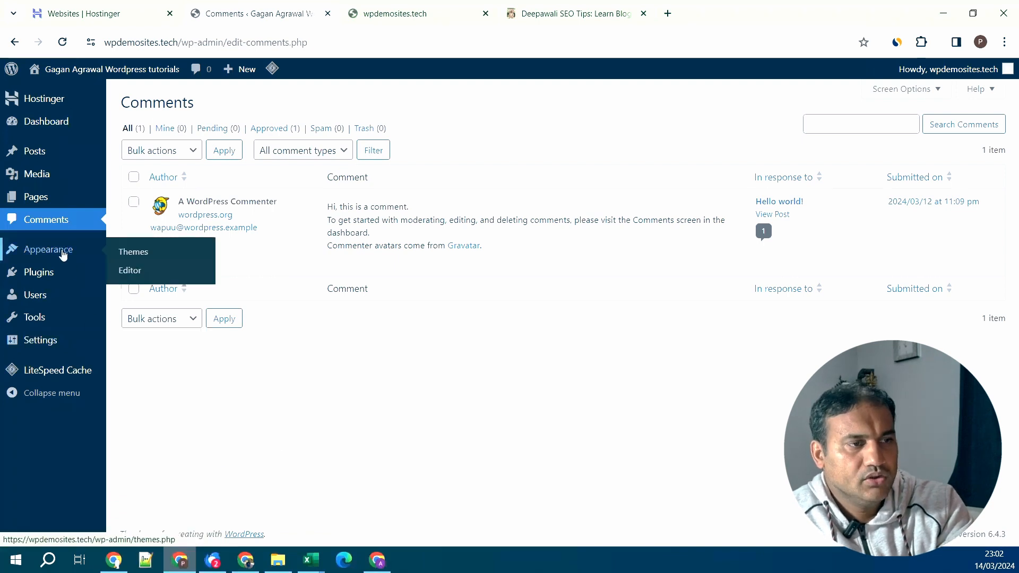
click(140, 254)
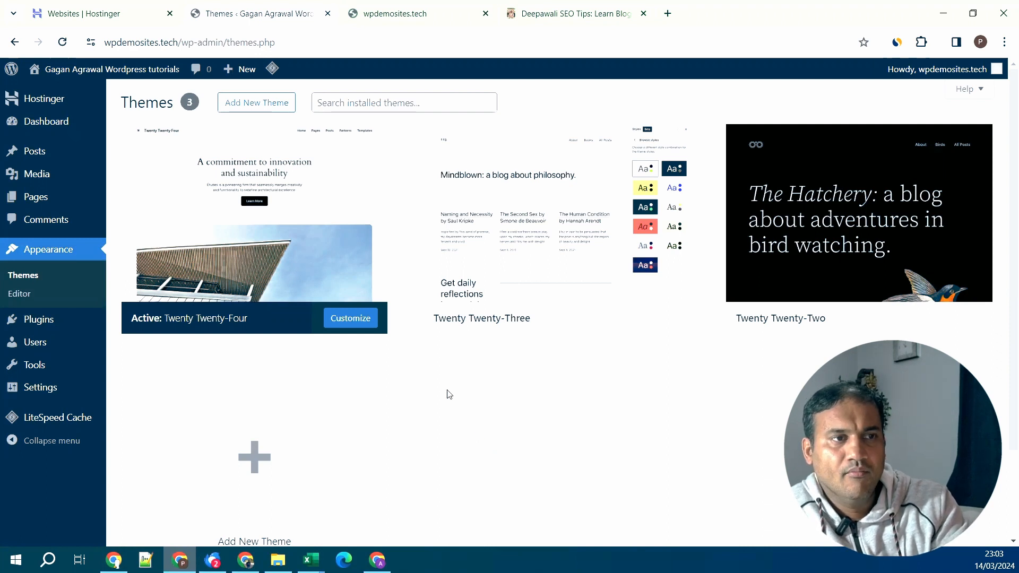
- Start adding a new theme, checking the Latest and Favorites lists and the feature filters
click(274, 107)
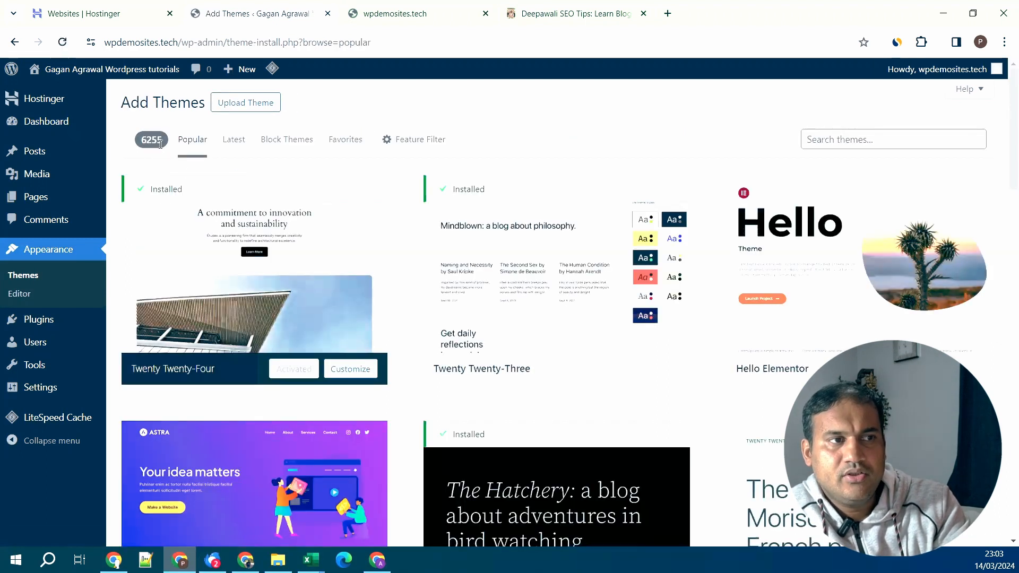
click(235, 146)
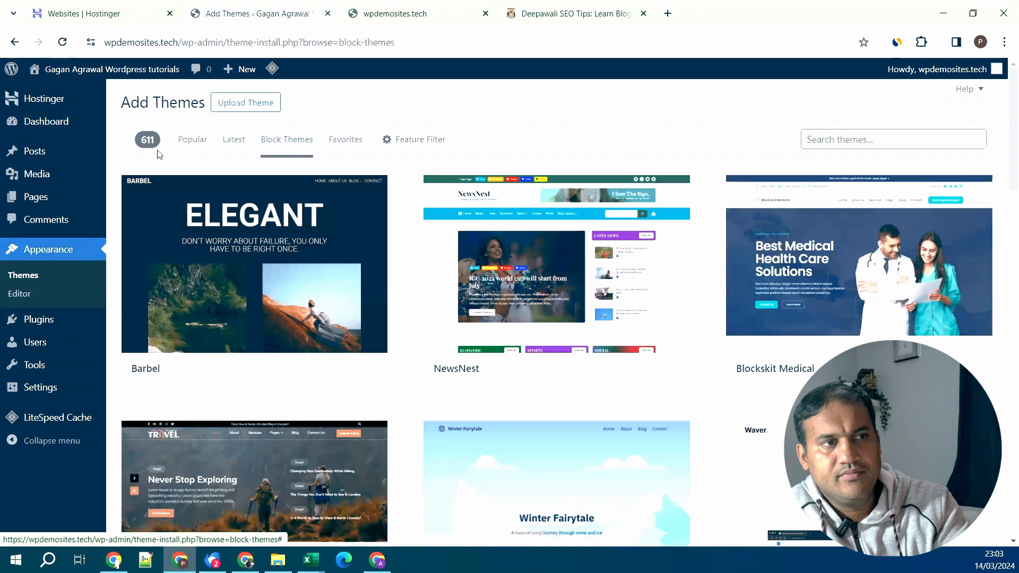
click(354, 151)
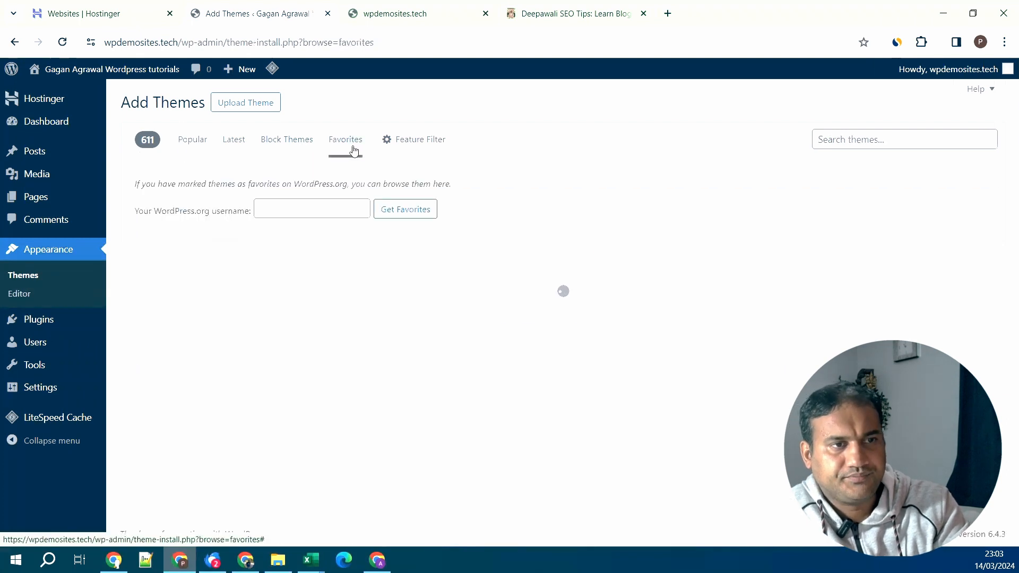
click(411, 150)
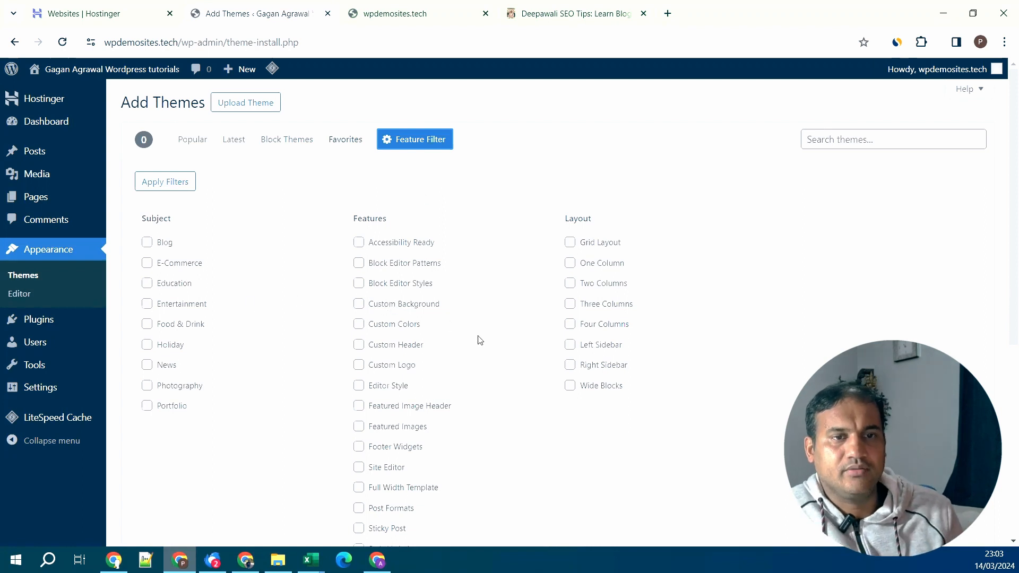
scroll(480, 338, down, 3)
scroll(478, 336, up, 3)
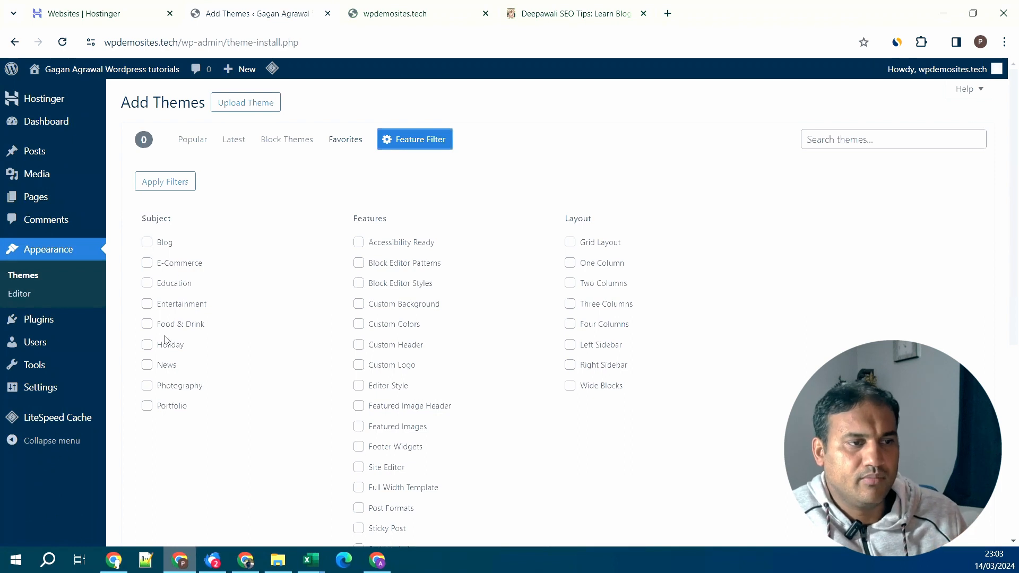
- Try the News and E-Commerce subject filters, then narrow the themes to Food & Drink
click(147, 366)
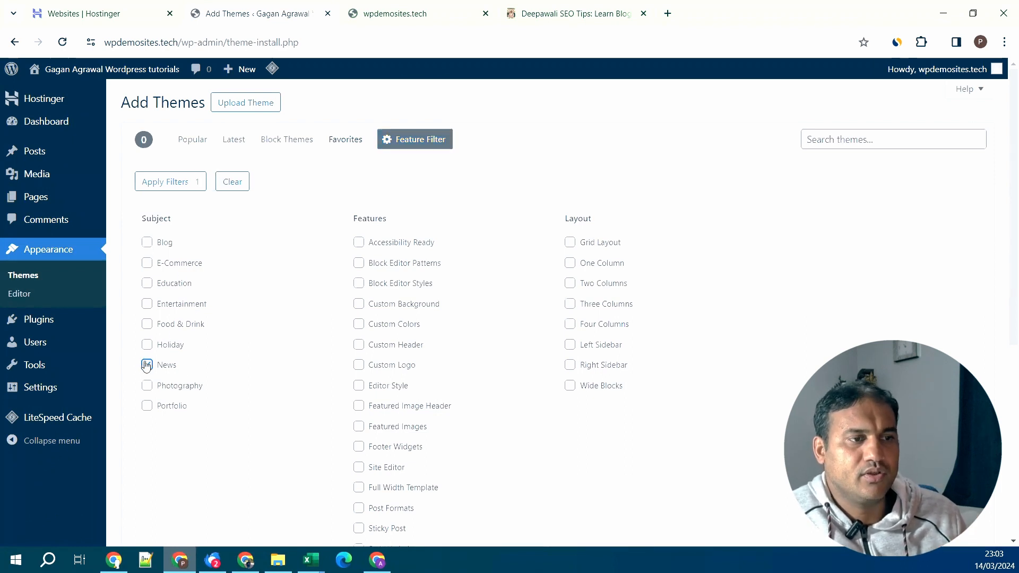
click(147, 365)
click(147, 265)
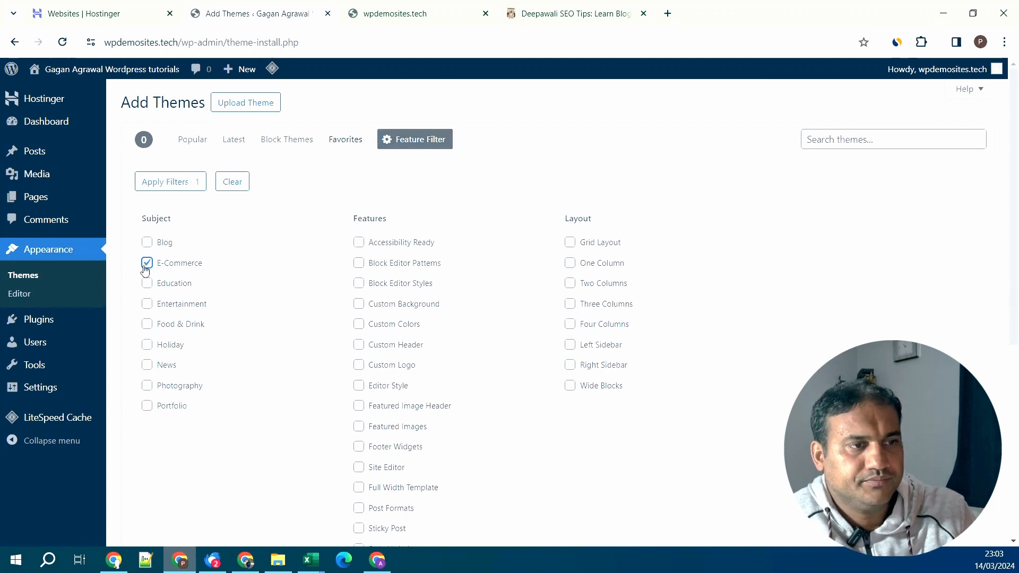
click(145, 266)
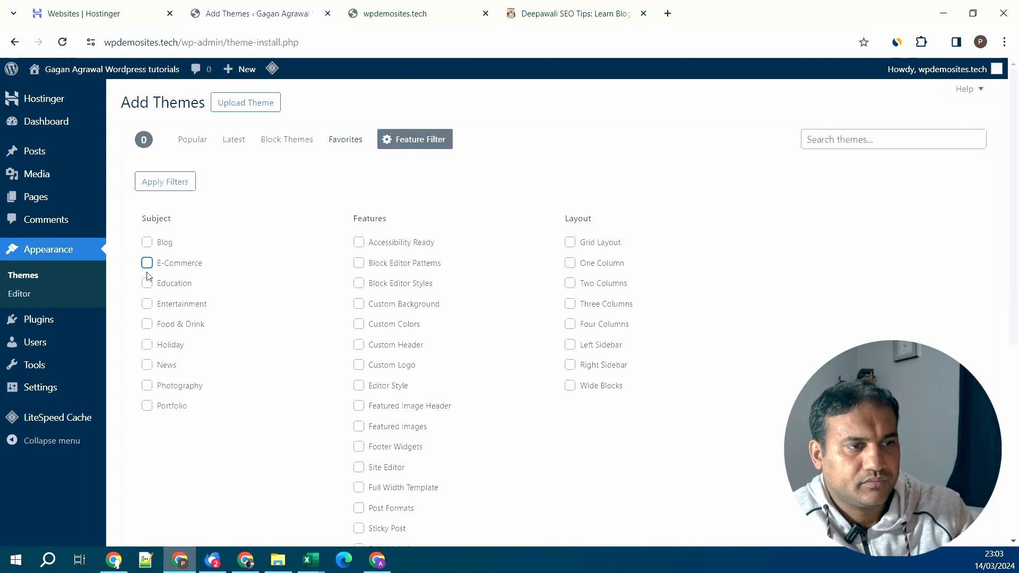
click(148, 326)
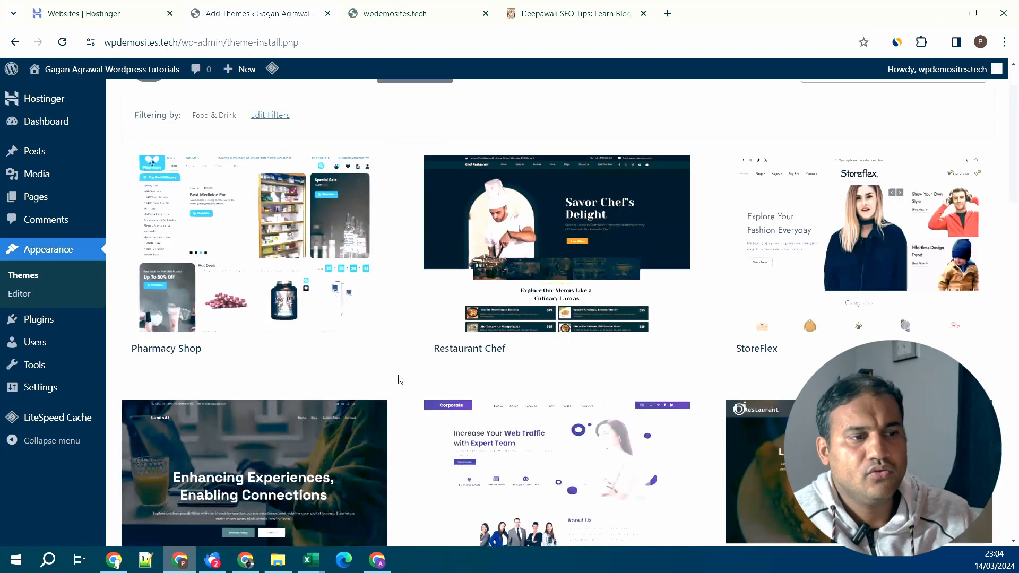
scroll(400, 379, down, 8)
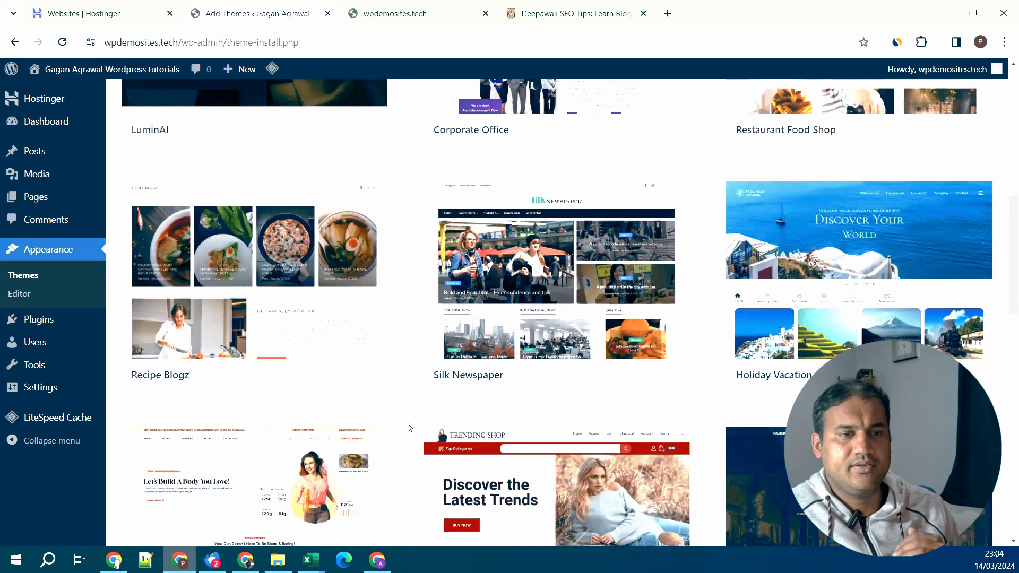
scroll(407, 404, up, 7)
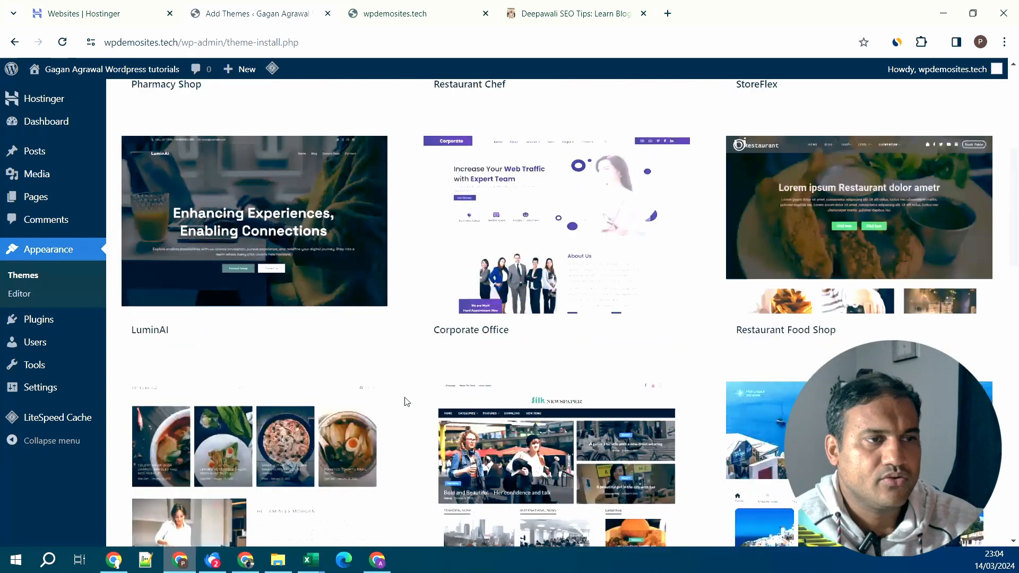
- Preview the Restaurant Chef theme demo and install it
scroll(406, 401, up, 3)
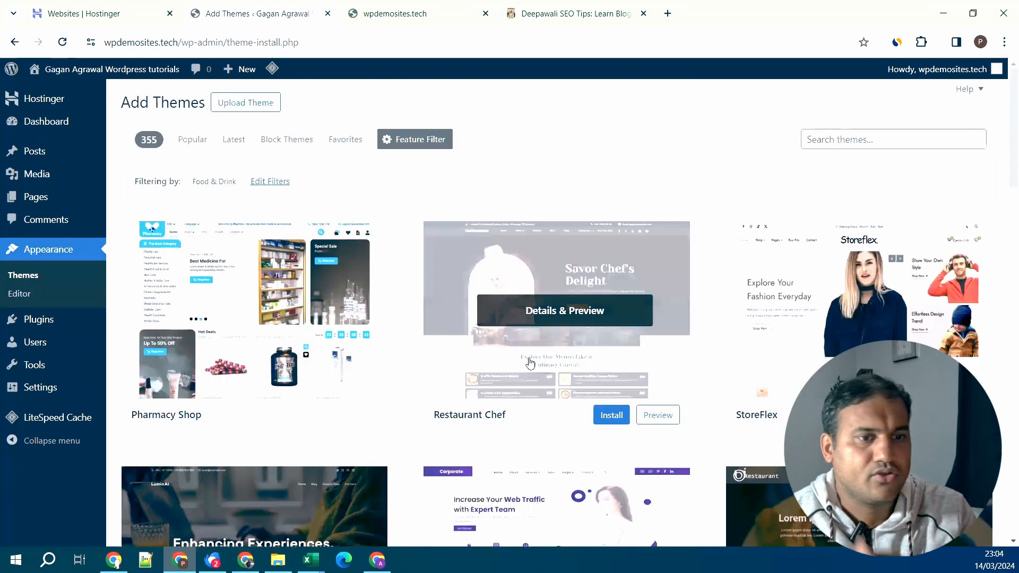
click(568, 313)
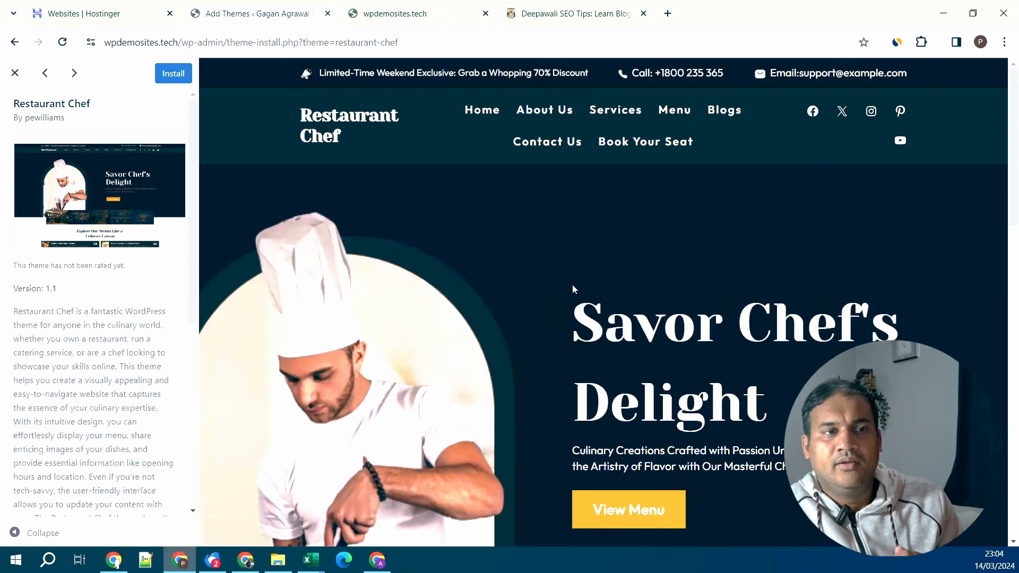
scroll(573, 288, down, 4)
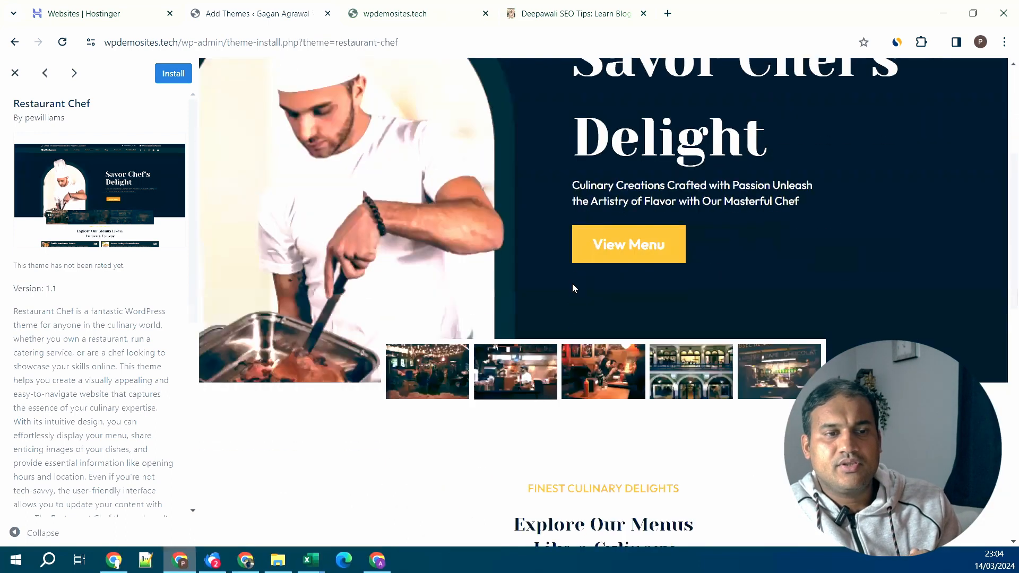
scroll(573, 293, down, 6)
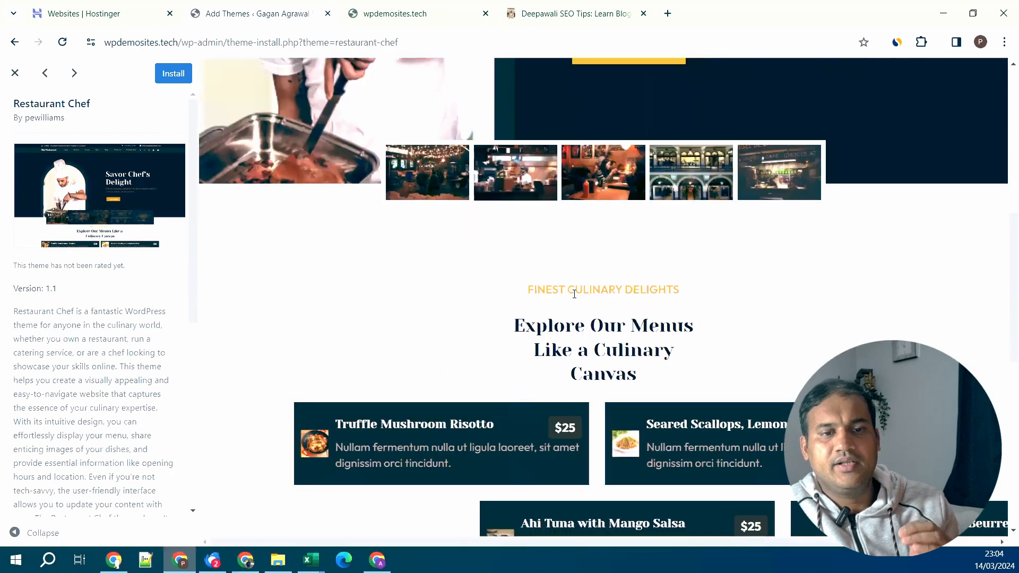
scroll(574, 294, down, 3)
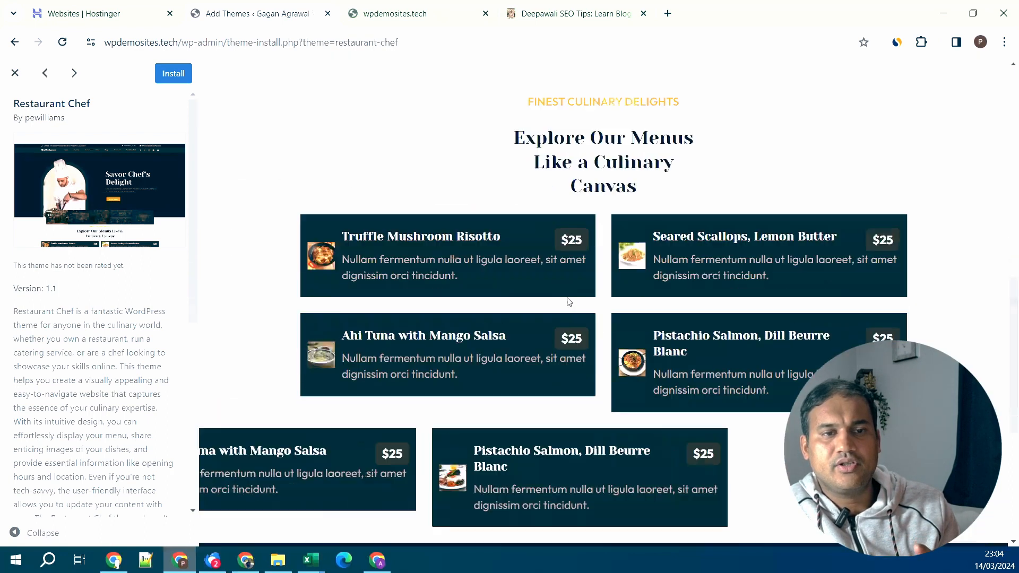
scroll(564, 323, down, 6)
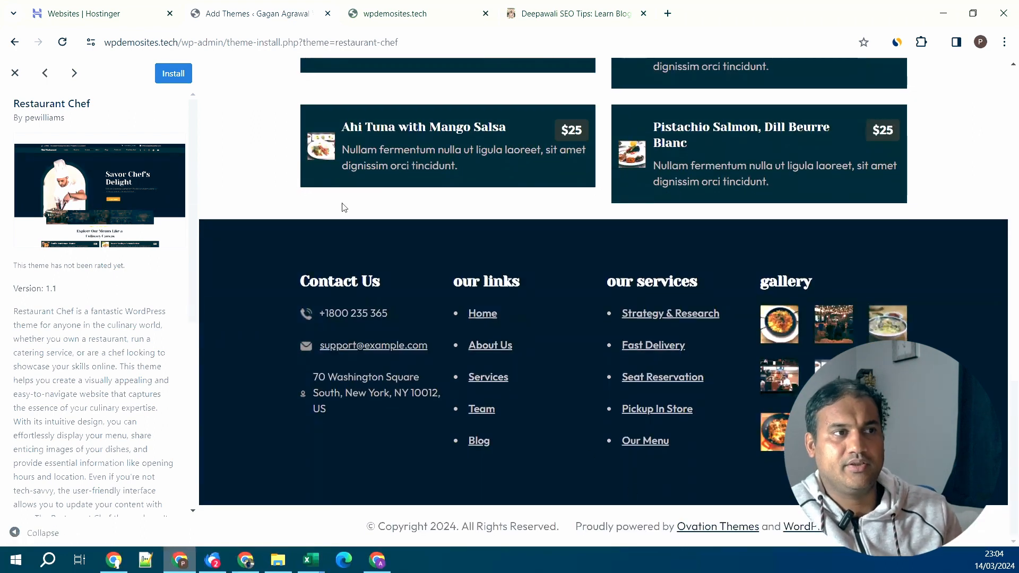
click(169, 78)
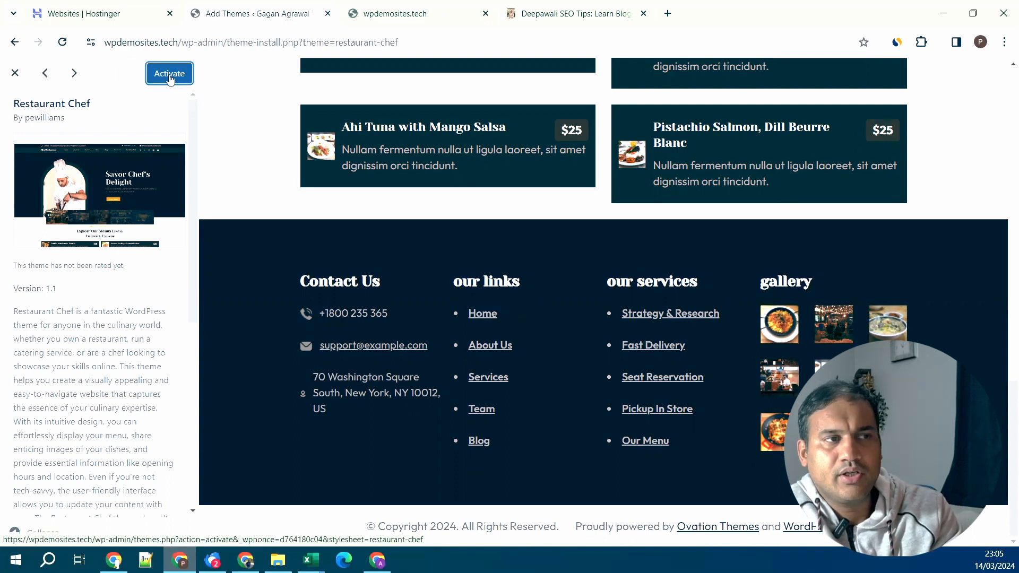
click(11, 79)
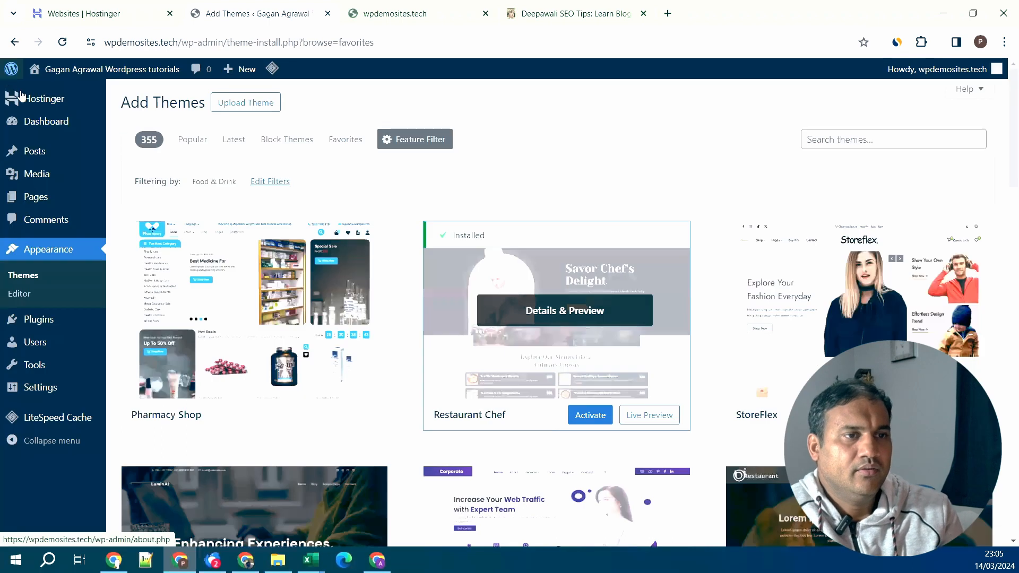
- Activate Restaurant Chef from the Themes list and switch to the live site tab
click(42, 281)
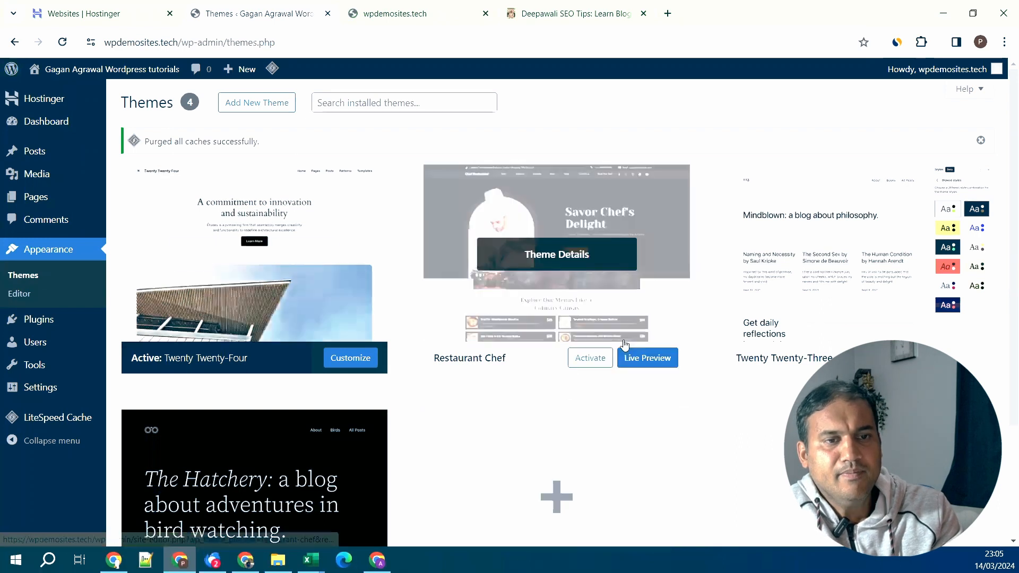
click(599, 362)
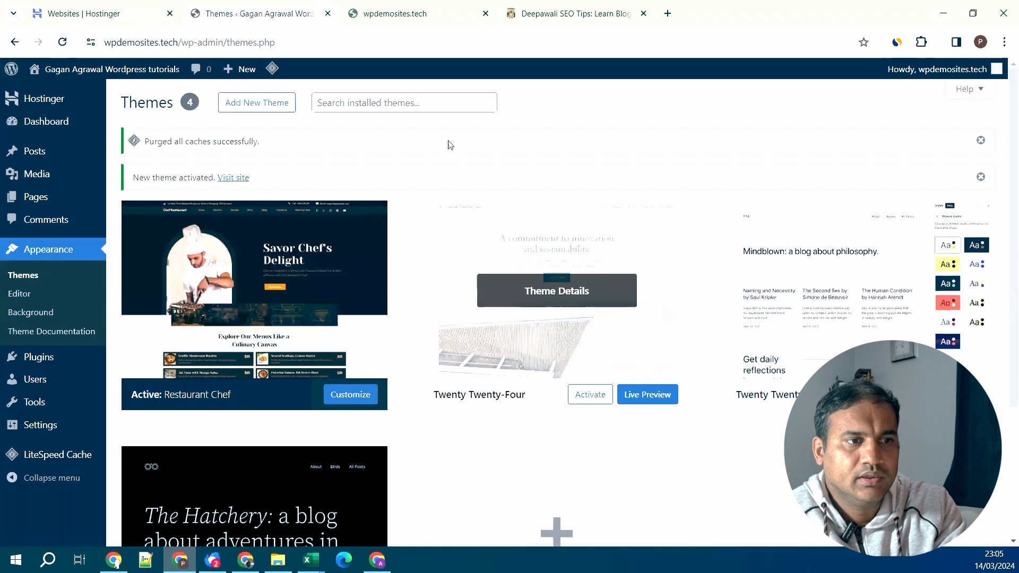
click(436, 15)
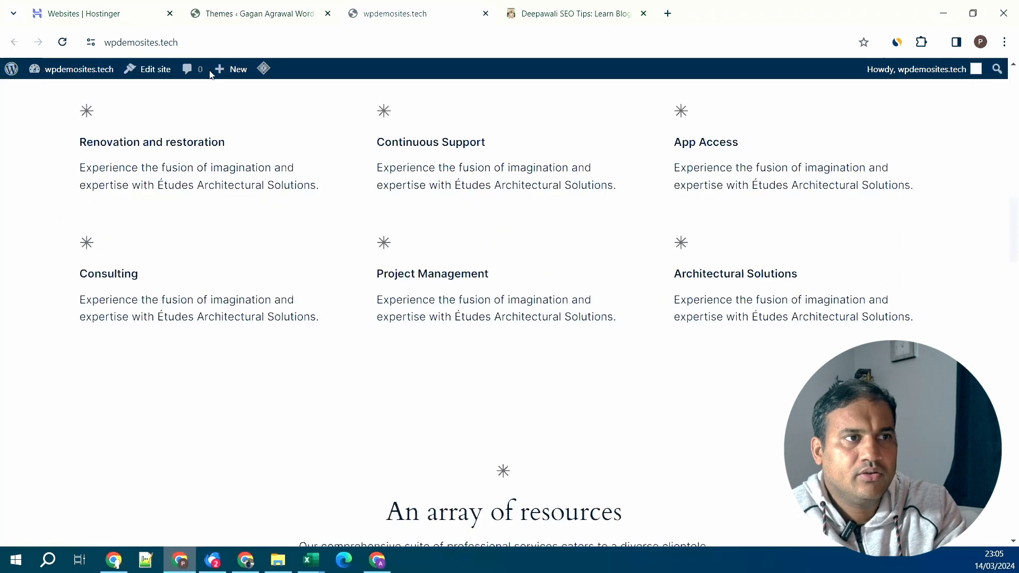
- Reload the live site and scroll the new Restaurant Chef homepage with its Savor Chef's Delight heading
click(60, 44)
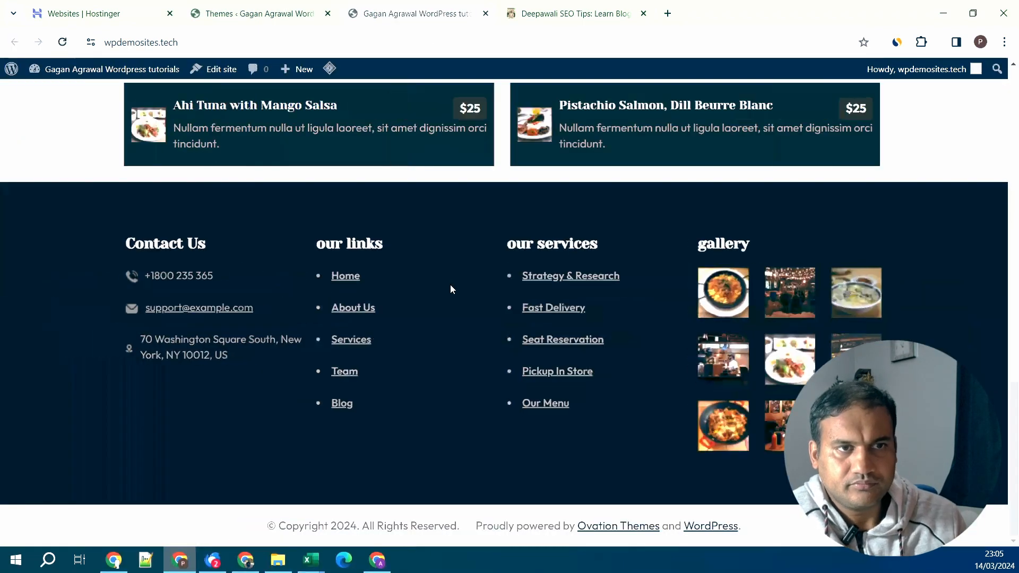
scroll(452, 320, up, 15)
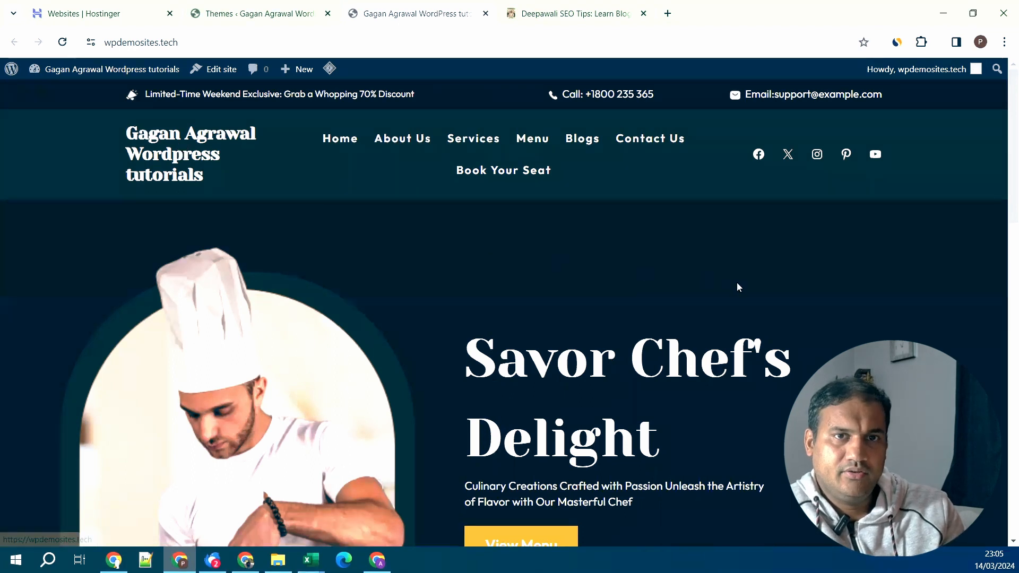
scroll(738, 287, down, 3)
scroll(738, 287, down, 7)
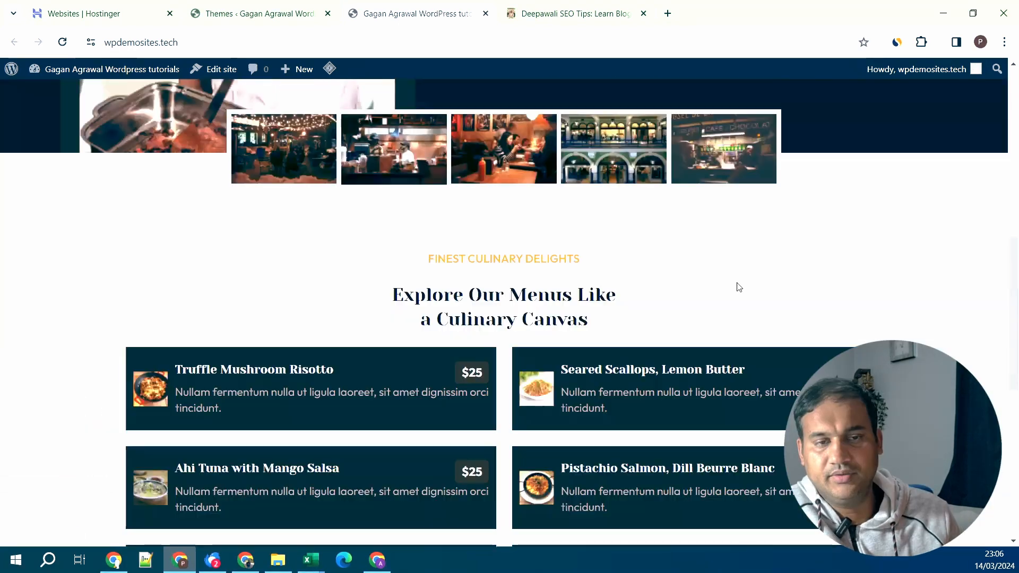
scroll(738, 287, down, 4)
scroll(737, 283, down, 5)
scroll(690, 297, up, 15)
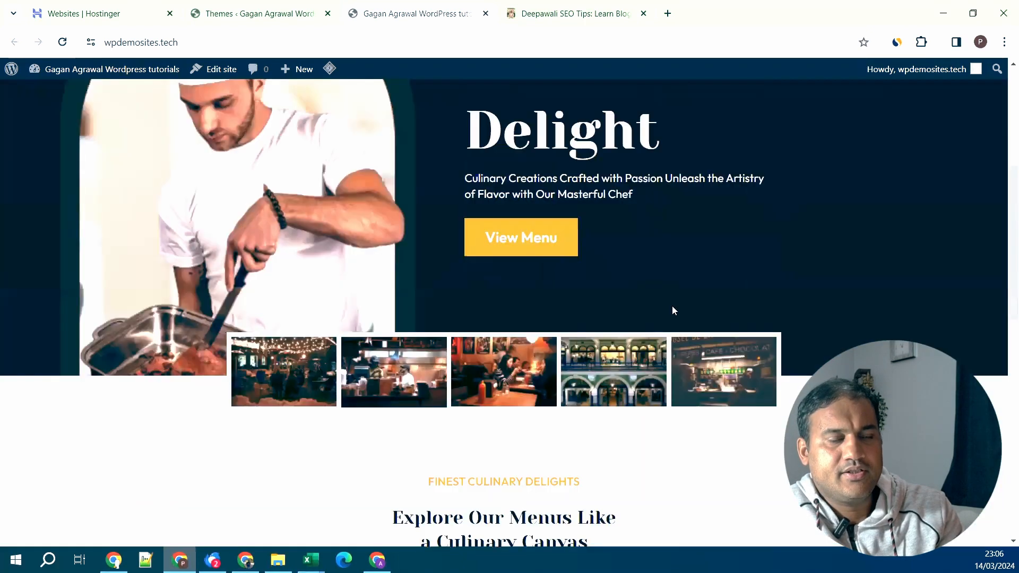
- Open the home page template in the site editor and dismiss the welcome guide
click(215, 74)
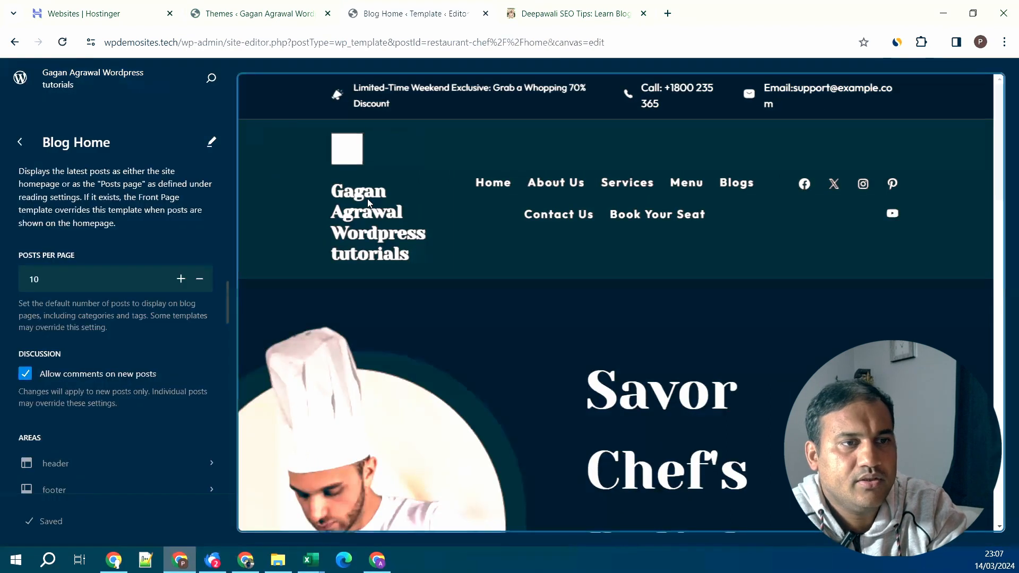
click(368, 200)
click(563, 448)
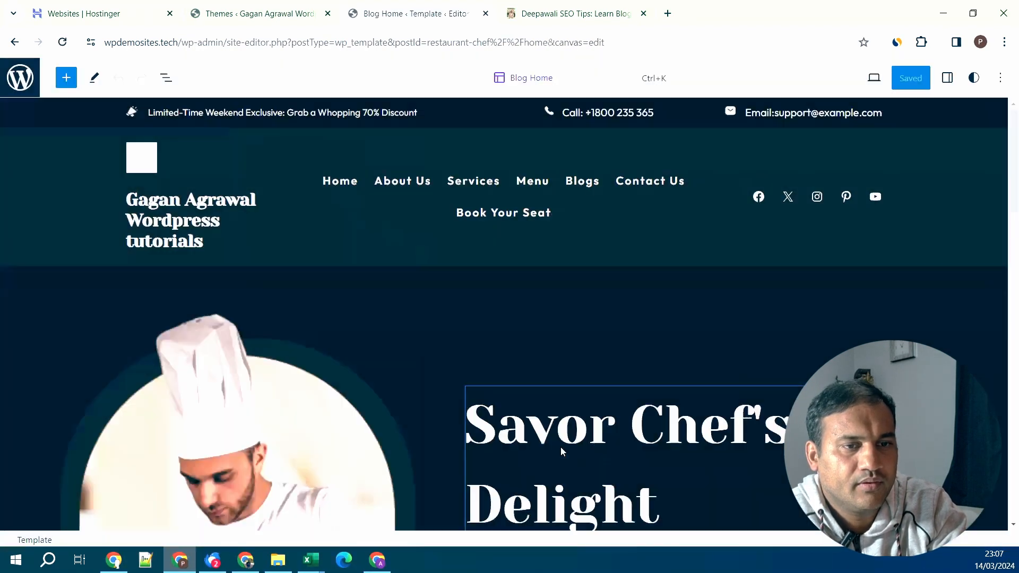
- Select the header's Site Title block and its words 'Wordpress' and 'tutorials'
click(192, 229)
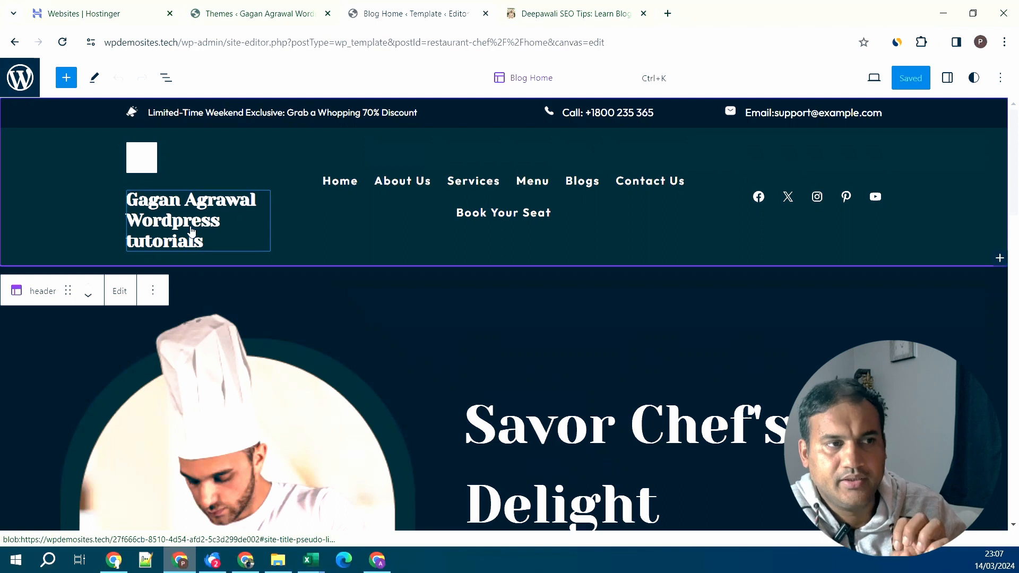
click(192, 230)
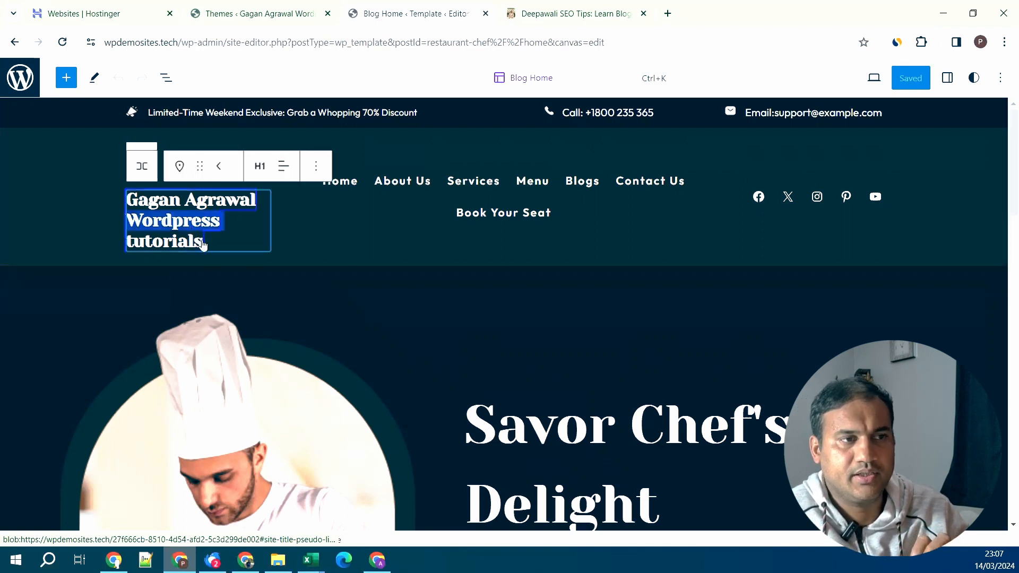
triple_click(204, 242)
double_click(185, 233)
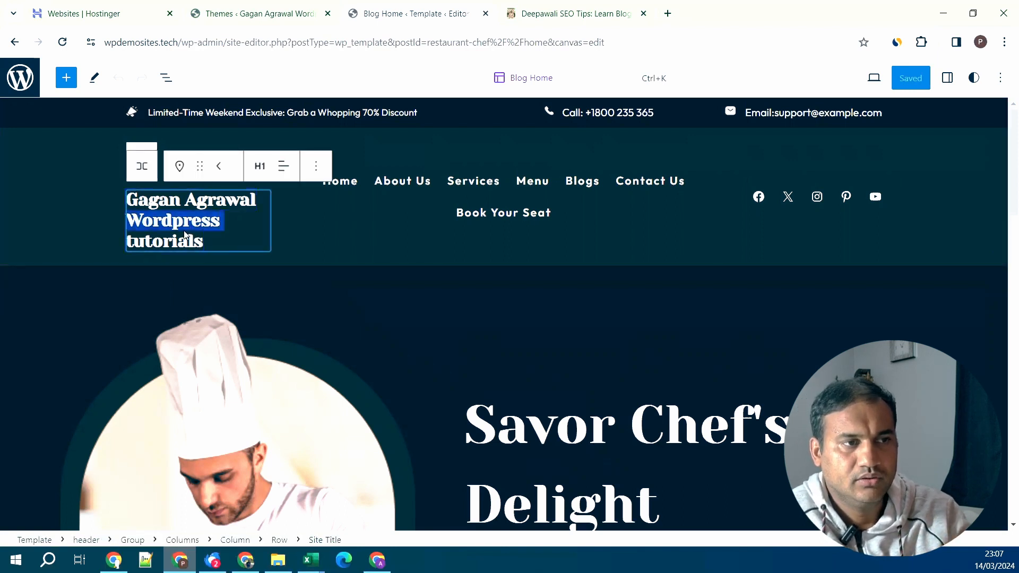
key(ctrl+a)
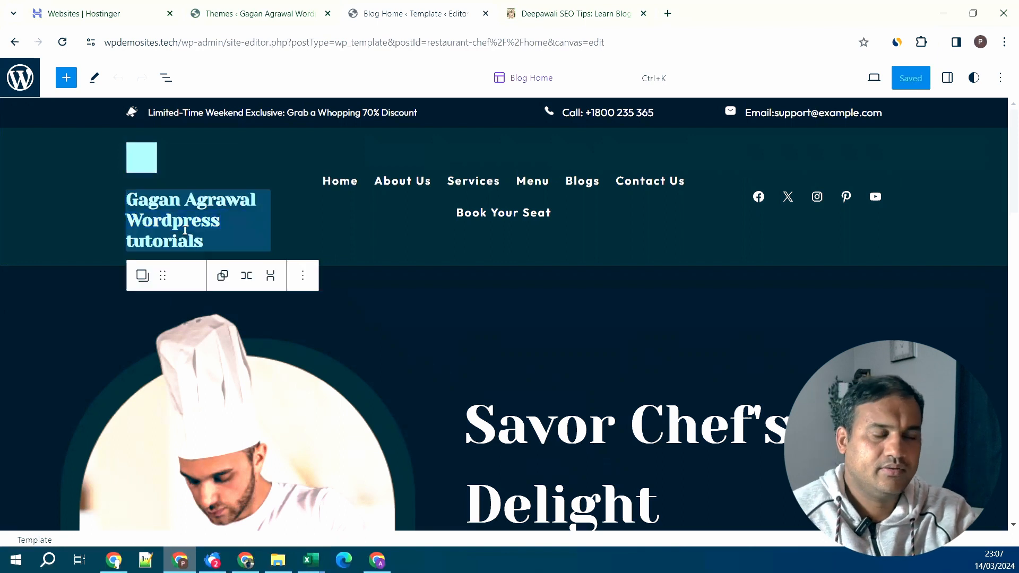
click(203, 243)
double_click(183, 241)
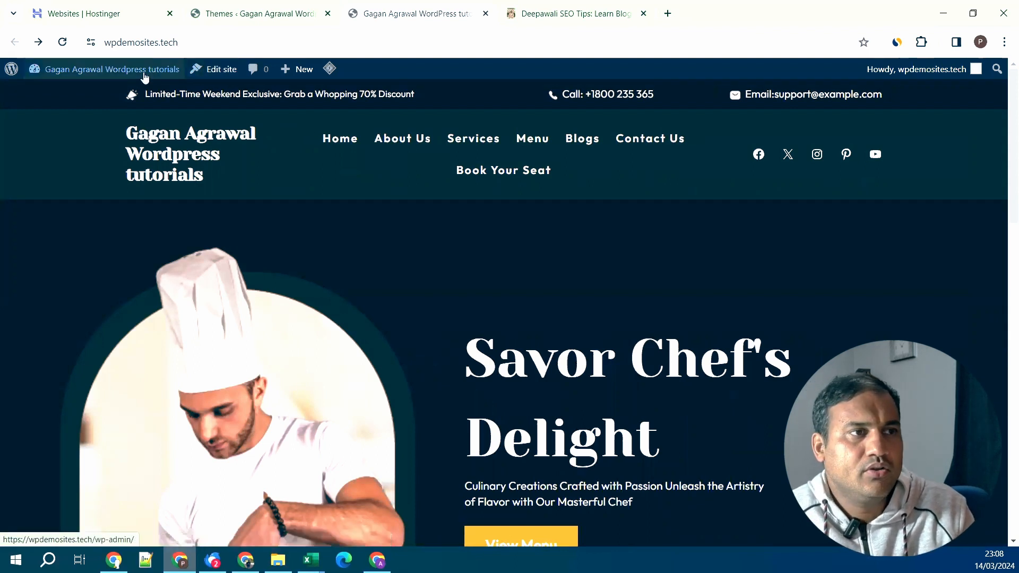
- Go to the dashboard and open the Customizer's background image settings
mouse_move(145, 77)
click(80, 96)
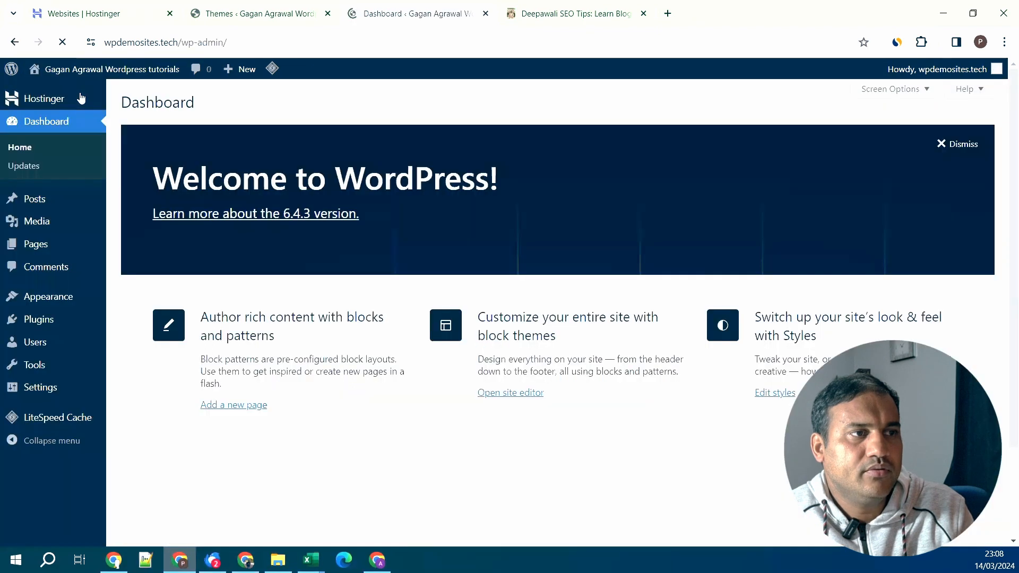
mouse_move(71, 245)
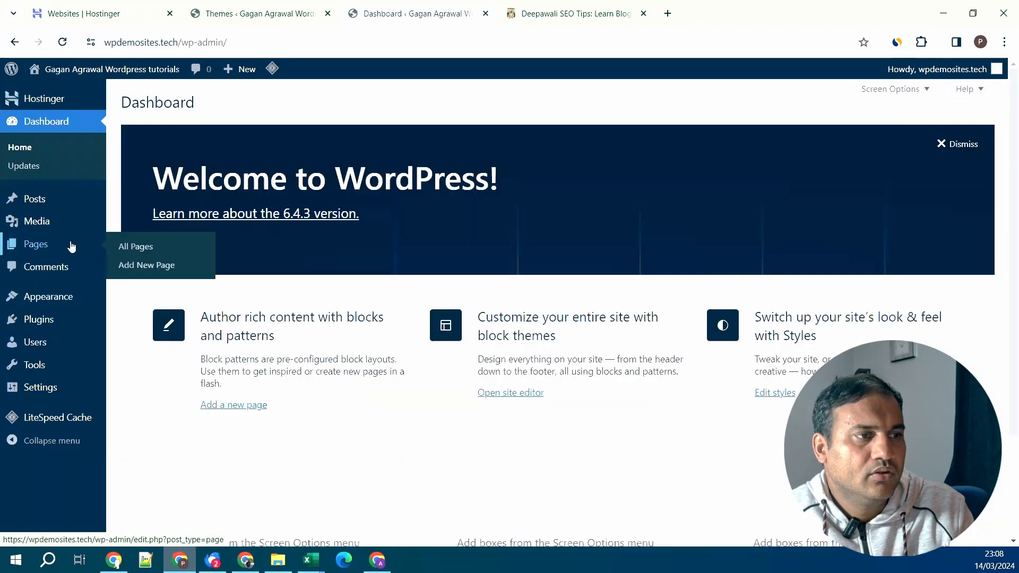
click(135, 247)
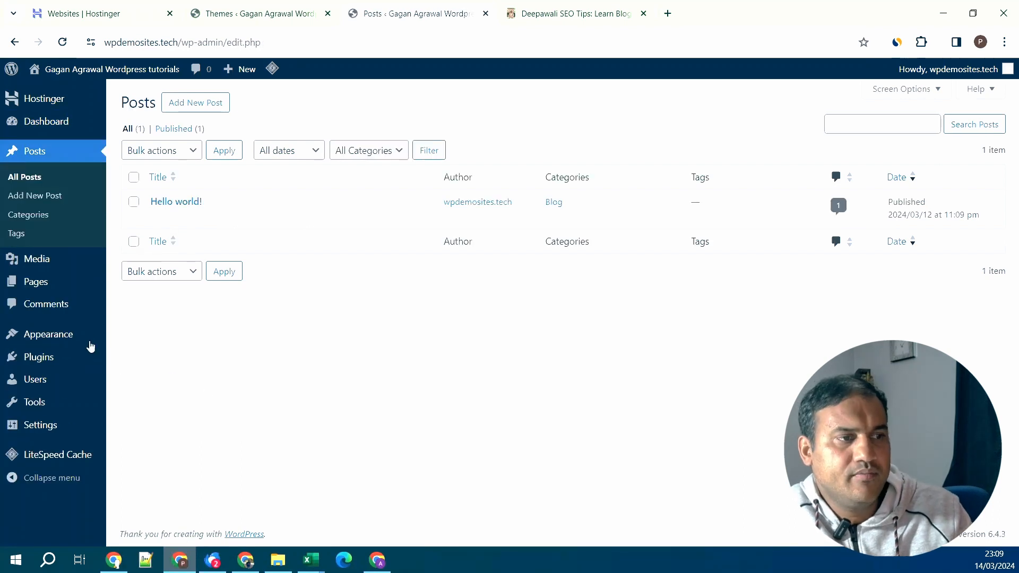
mouse_move(79, 336)
click(164, 378)
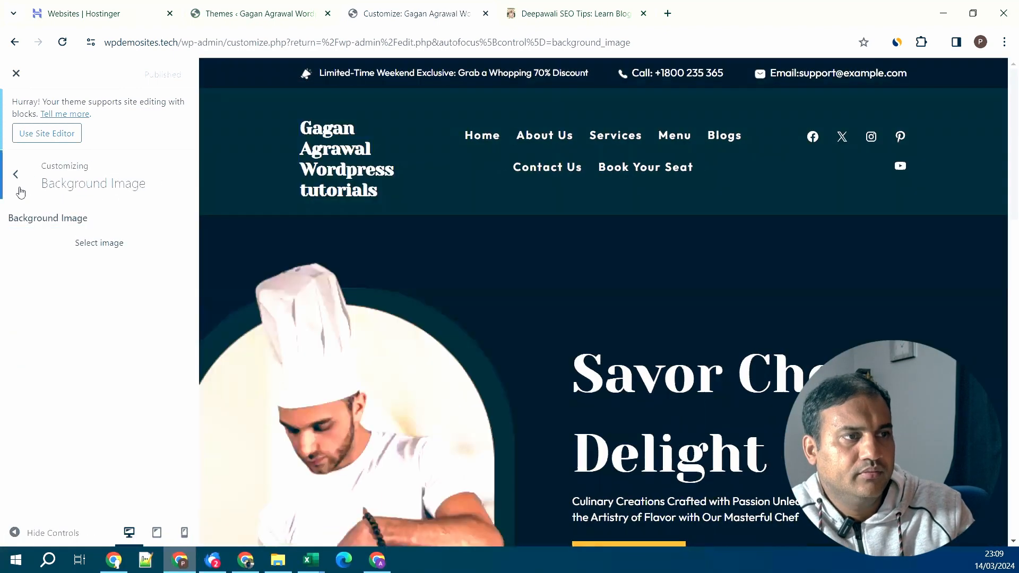
- Replace the Site Title in Site Identity with 'My Resturant' and publish
click(19, 192)
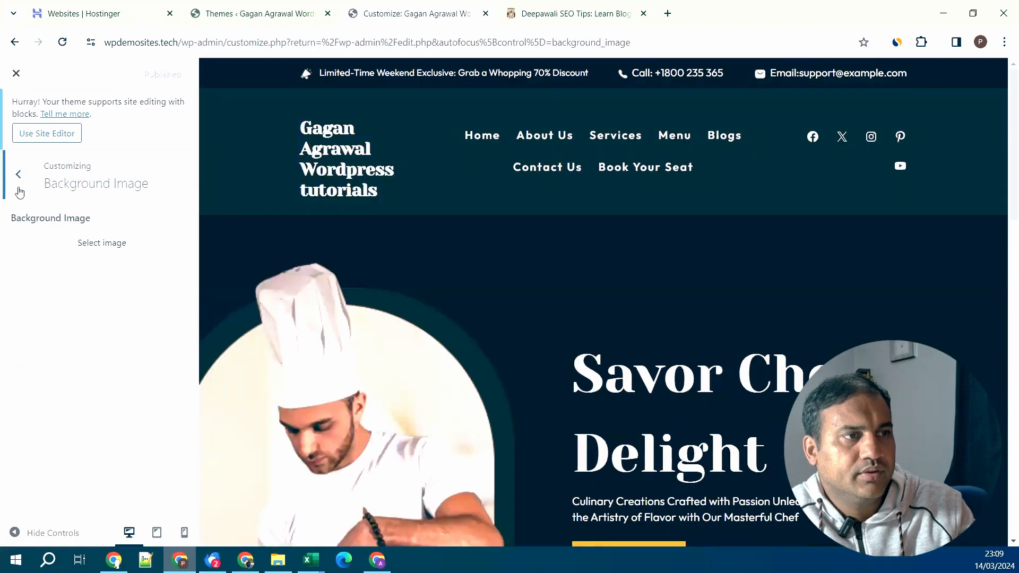
click(120, 280)
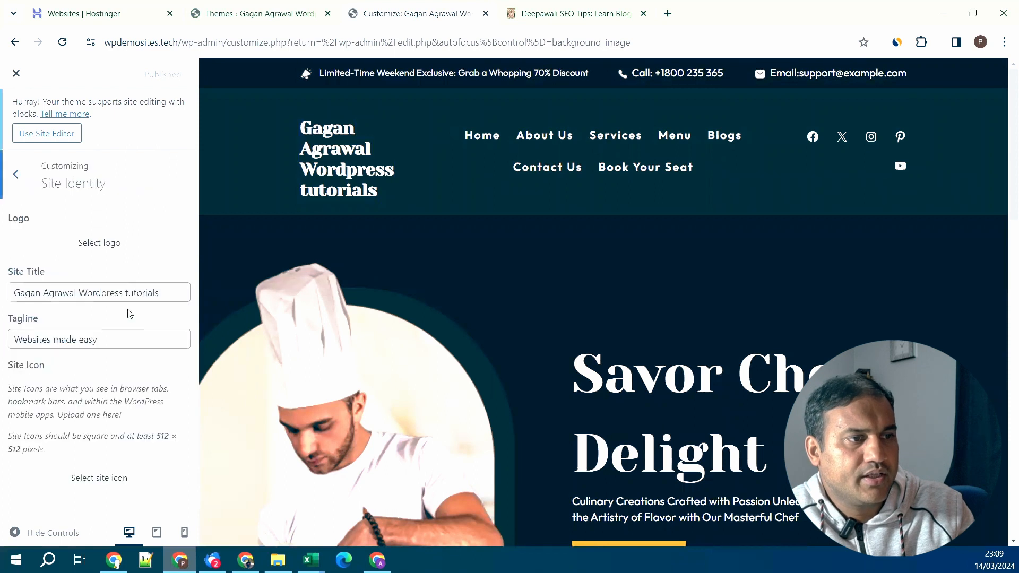
drag(165, 289, 1, 291)
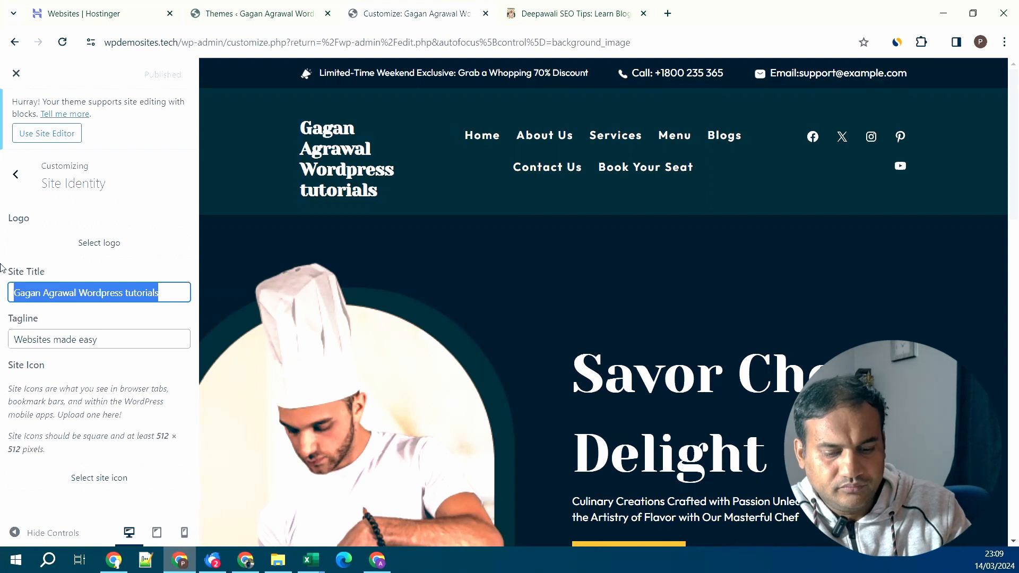
text(My )
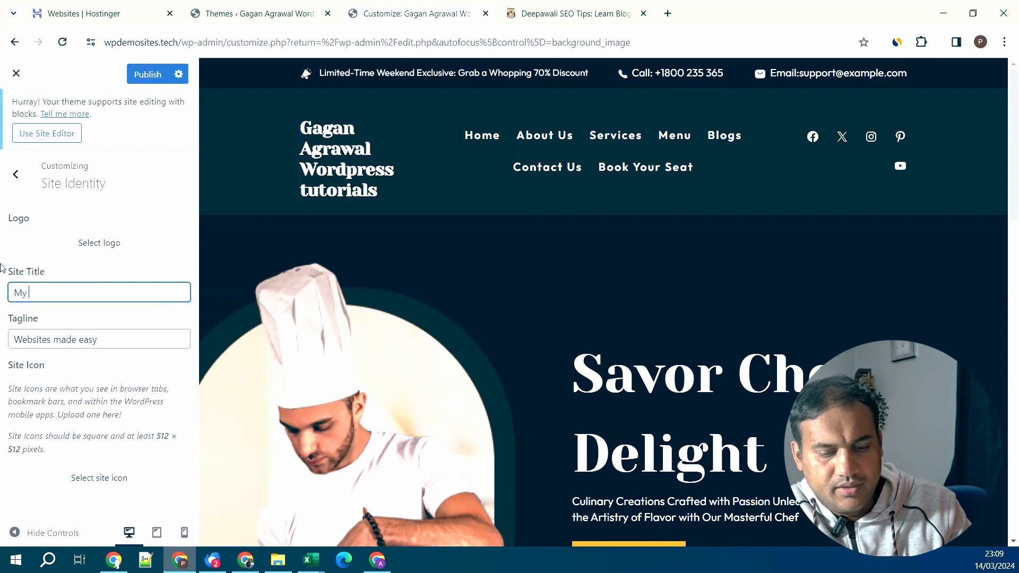
text(Res)
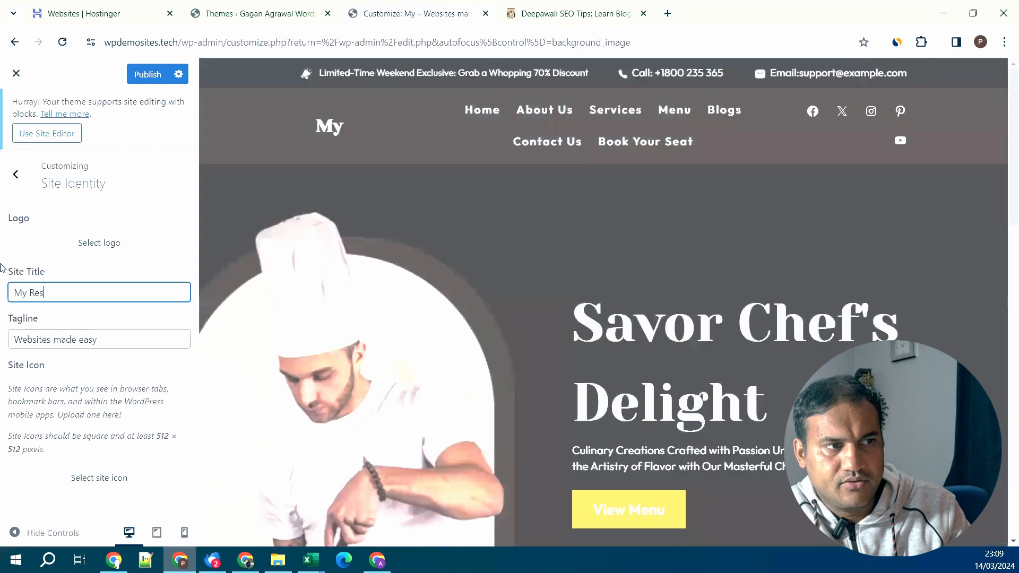
text(turant)
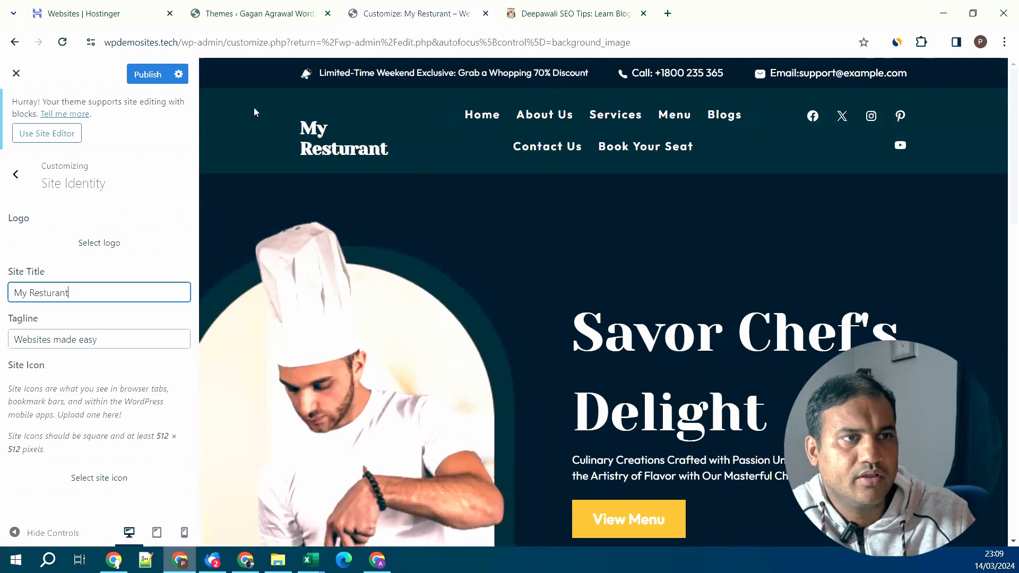
click(150, 75)
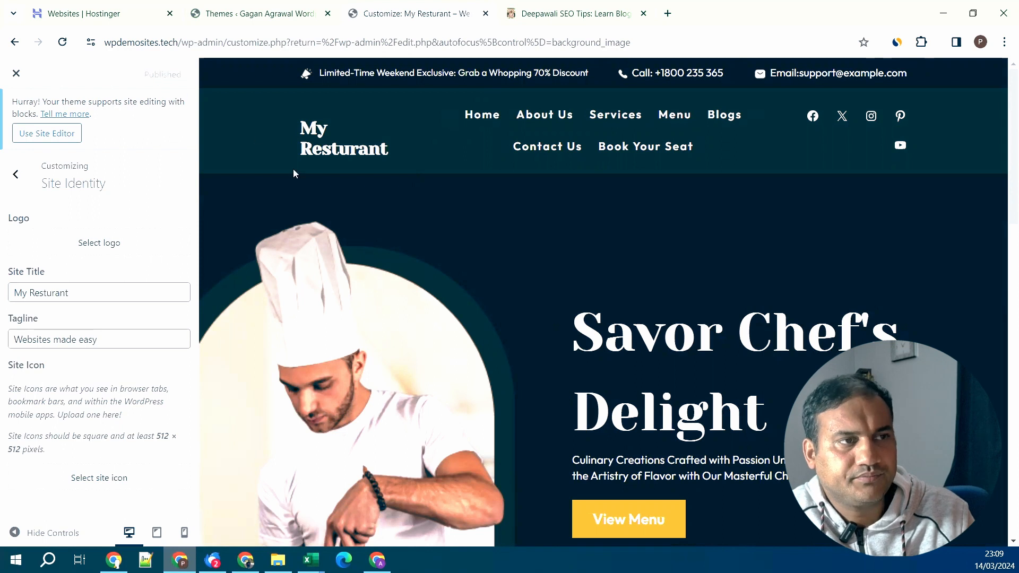
scroll(692, 356, down, 4)
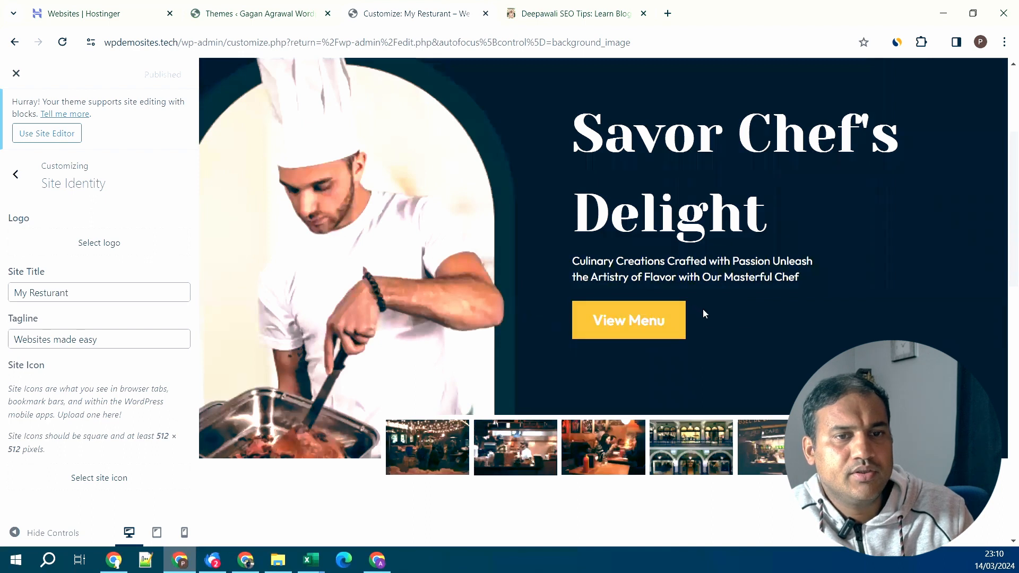
scroll(702, 312, down, 7)
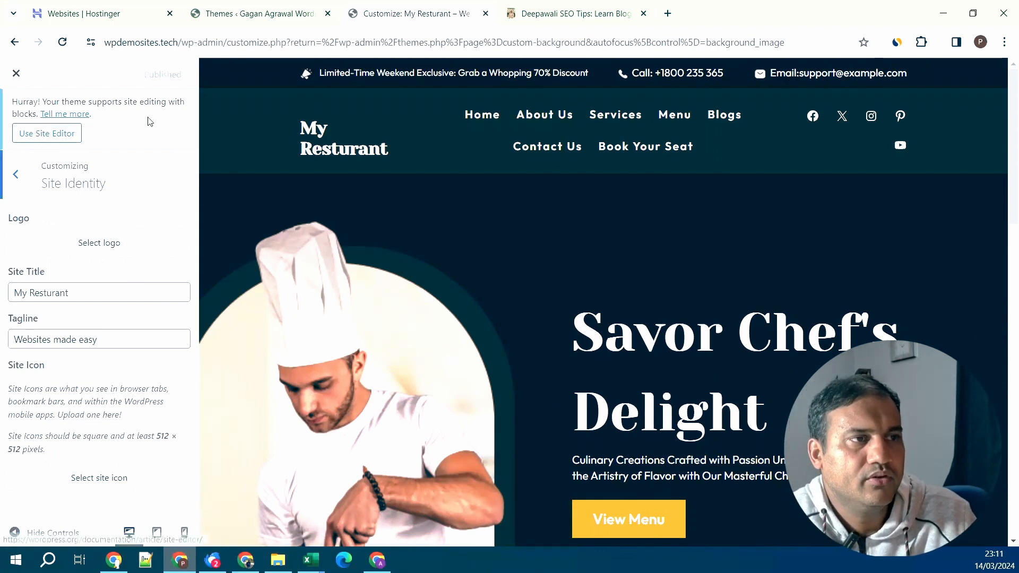
- In the site editor's home template, change the View Menu button label to 'Me'
click(48, 139)
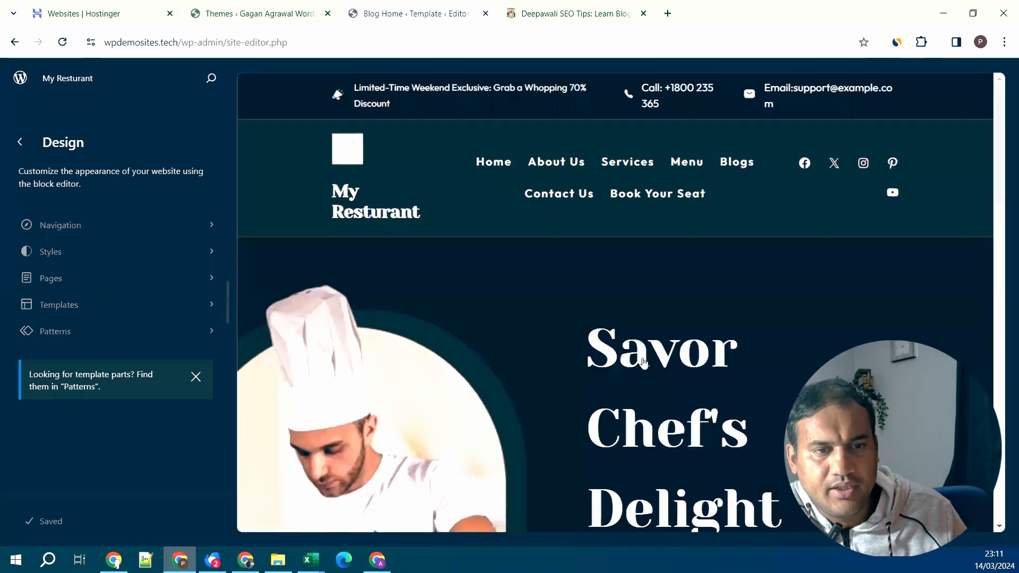
scroll(643, 363, down, 3)
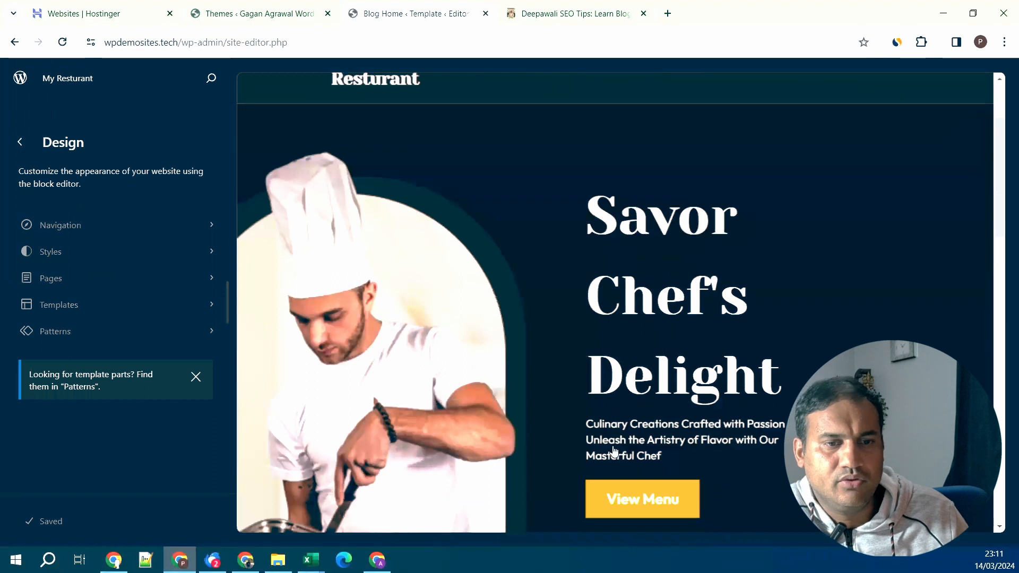
scroll(614, 452, down, 3)
click(658, 374)
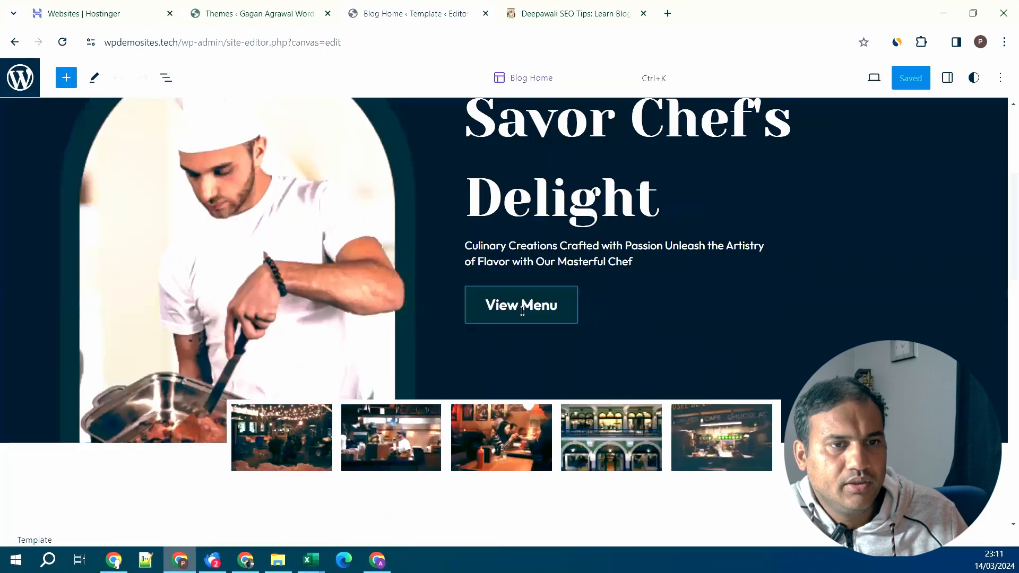
click(522, 312)
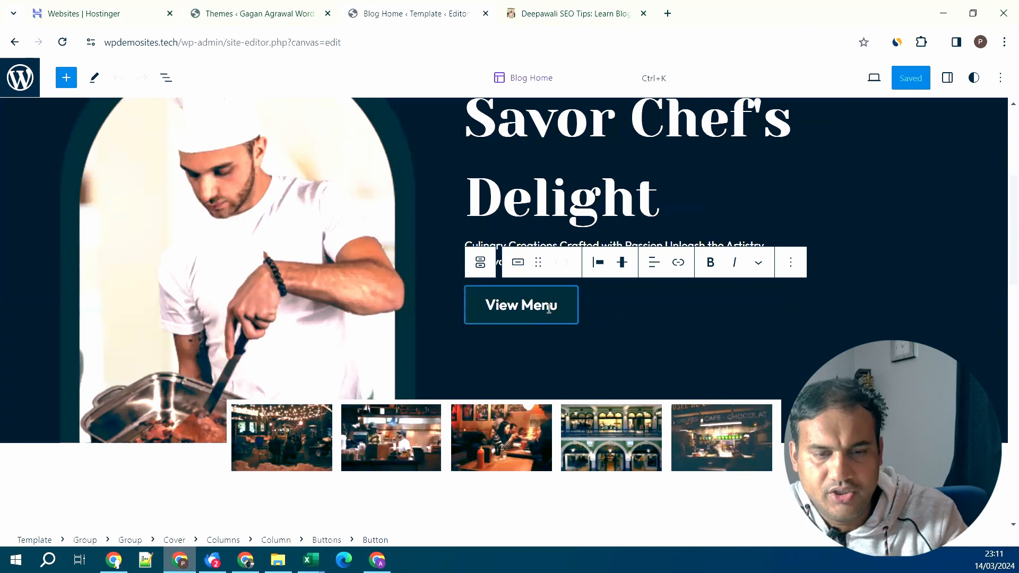
key(BackSpace)
key(BackSpace)
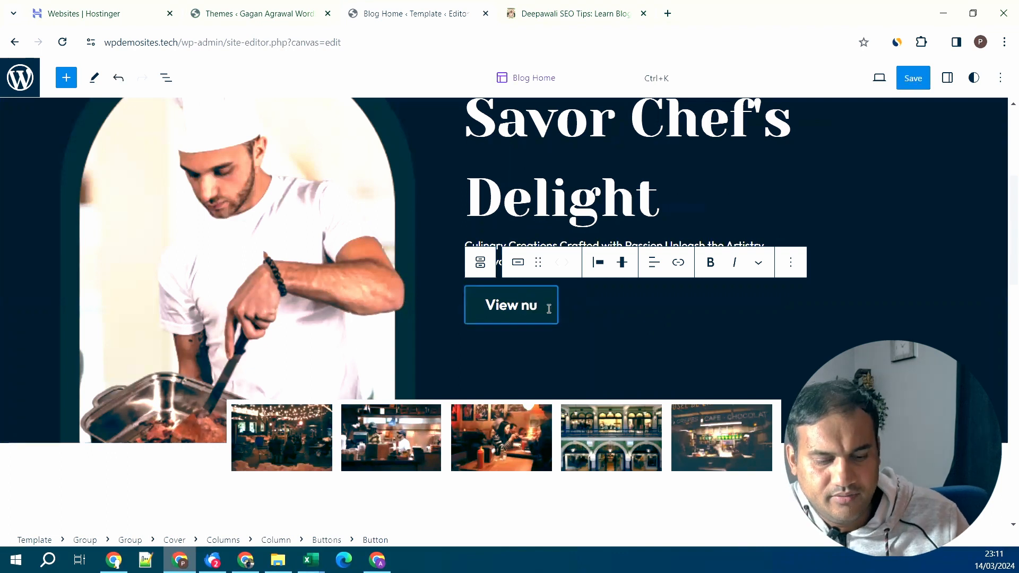
text(Me)
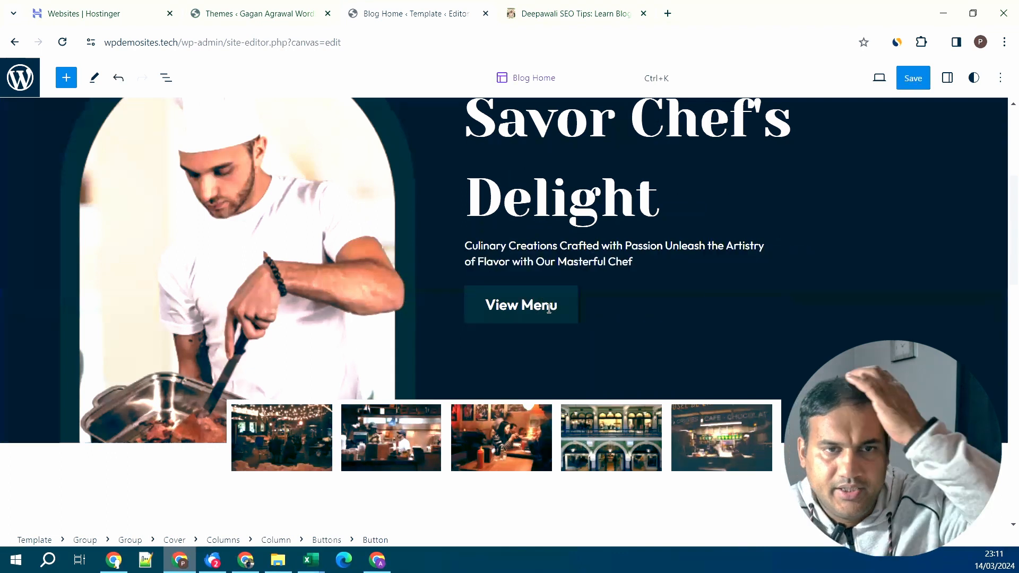
click(699, 353)
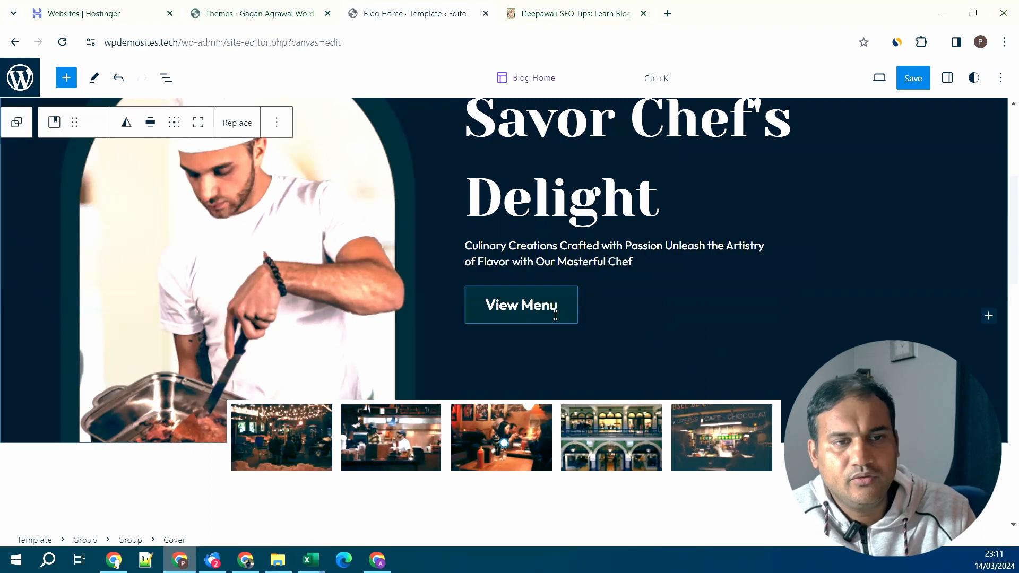
click(556, 315)
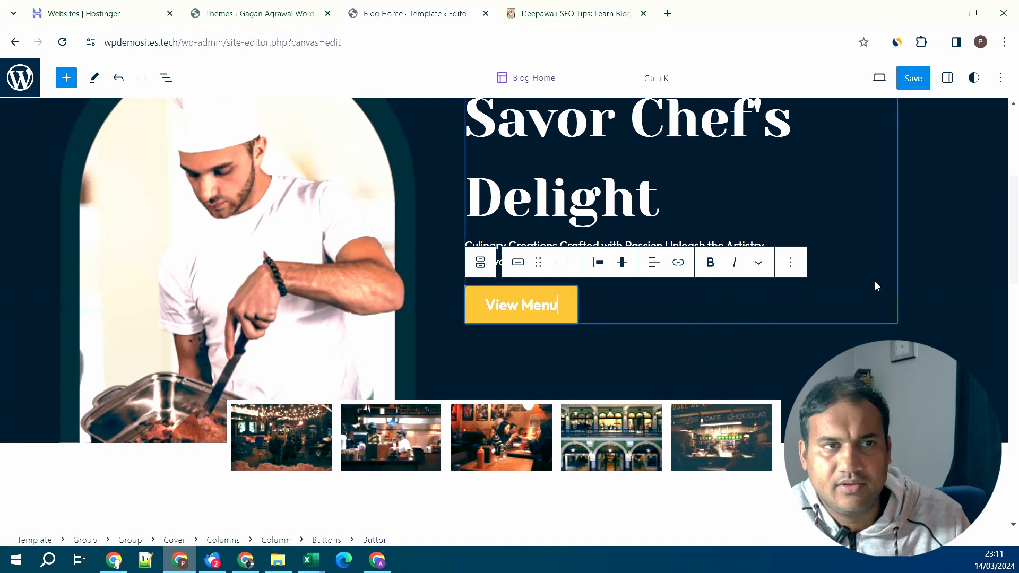
- Go to the Add Themes page and show the feature filter options
click(269, 15)
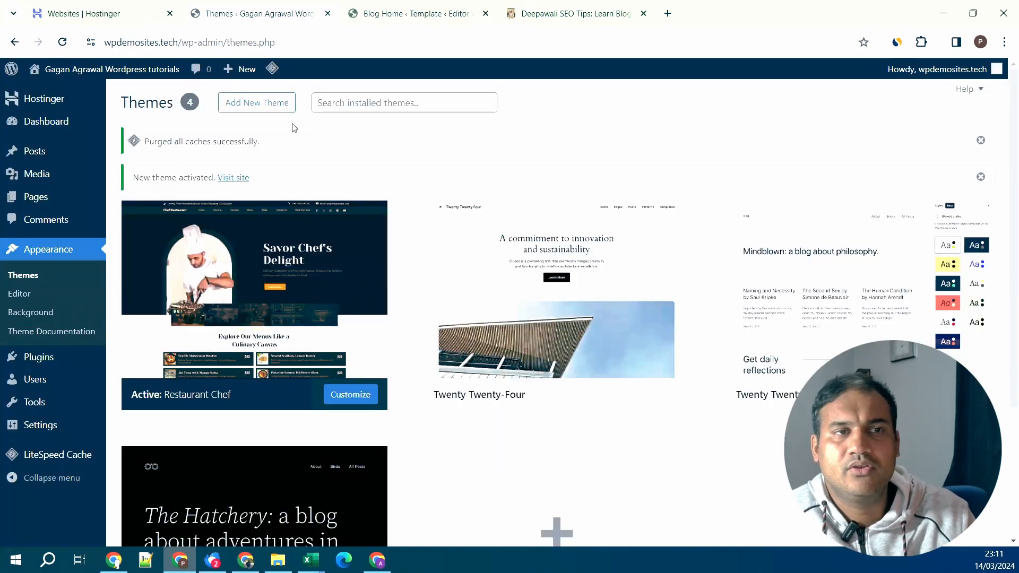
click(262, 106)
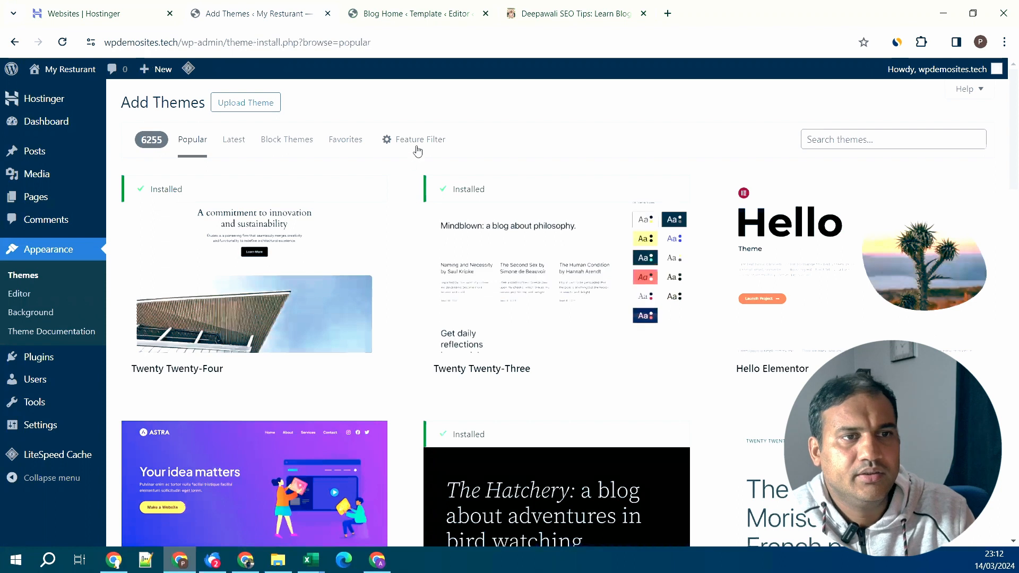
click(418, 142)
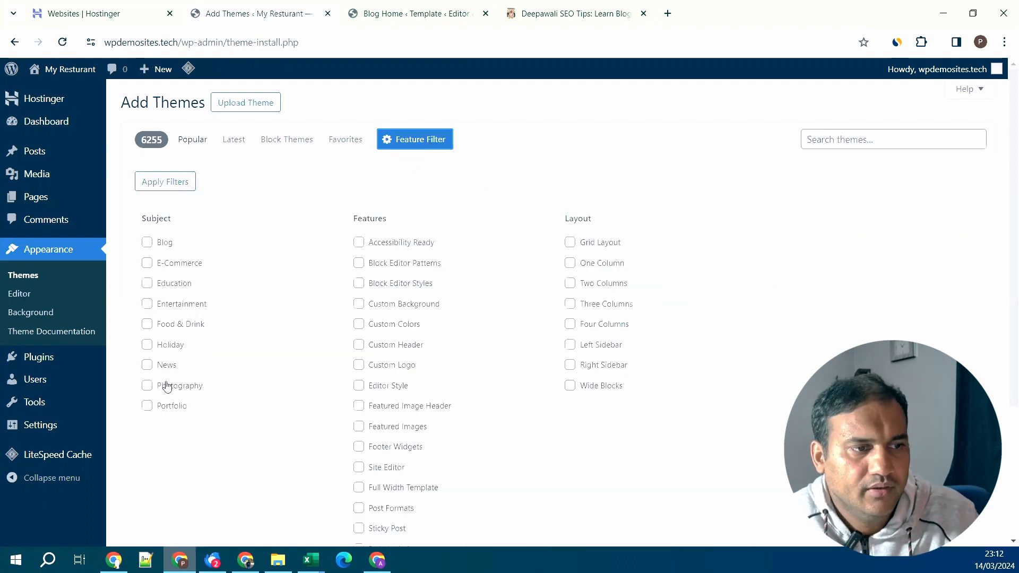
- Filter the theme directory to the Food & Drink subject and browse the results
click(168, 326)
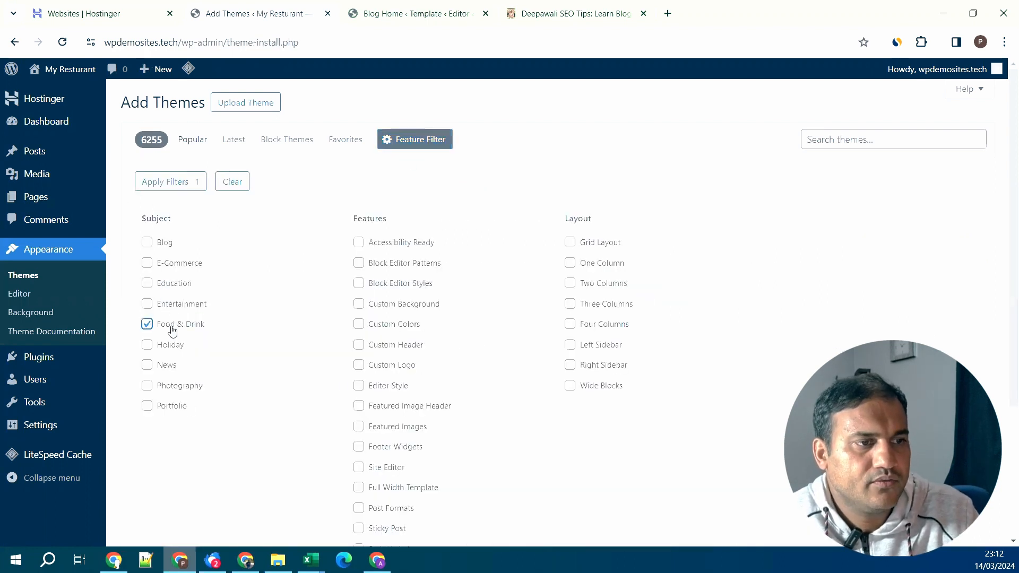
click(180, 184)
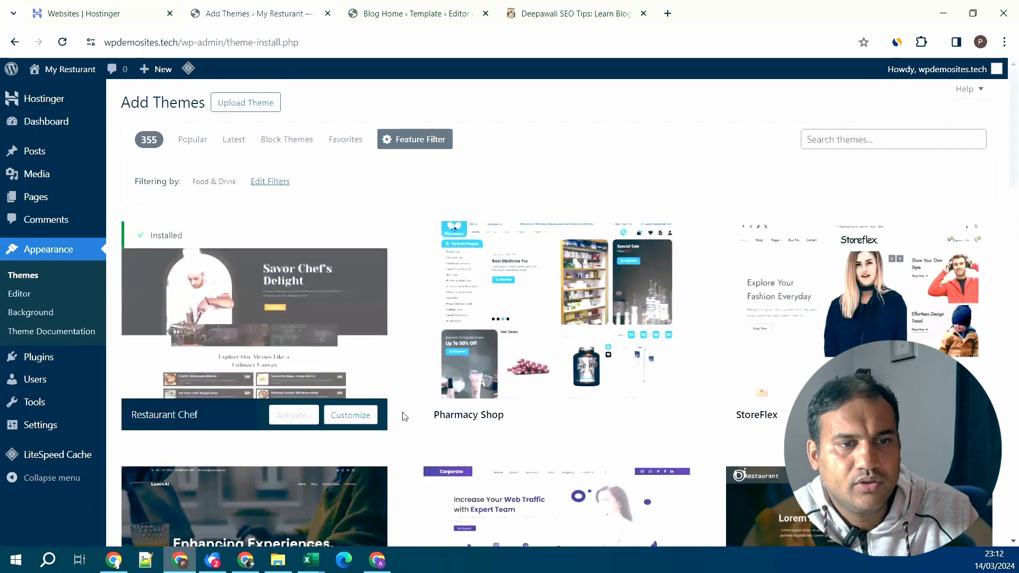
scroll(403, 419, down, 3)
scroll(418, 421, down, 5)
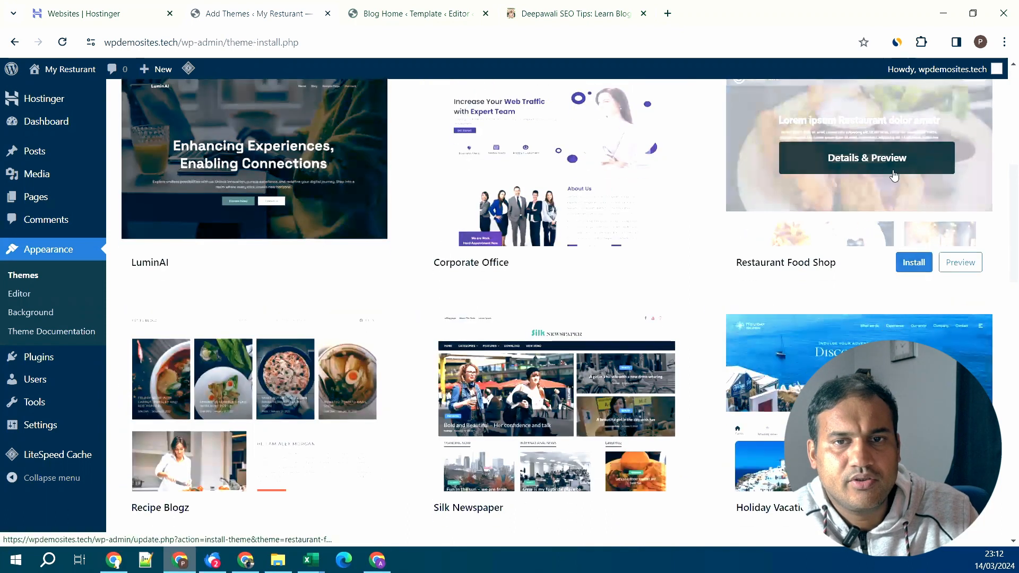
- Preview the Restaurant Food Shop theme and scroll its demo to the footer
click(890, 159)
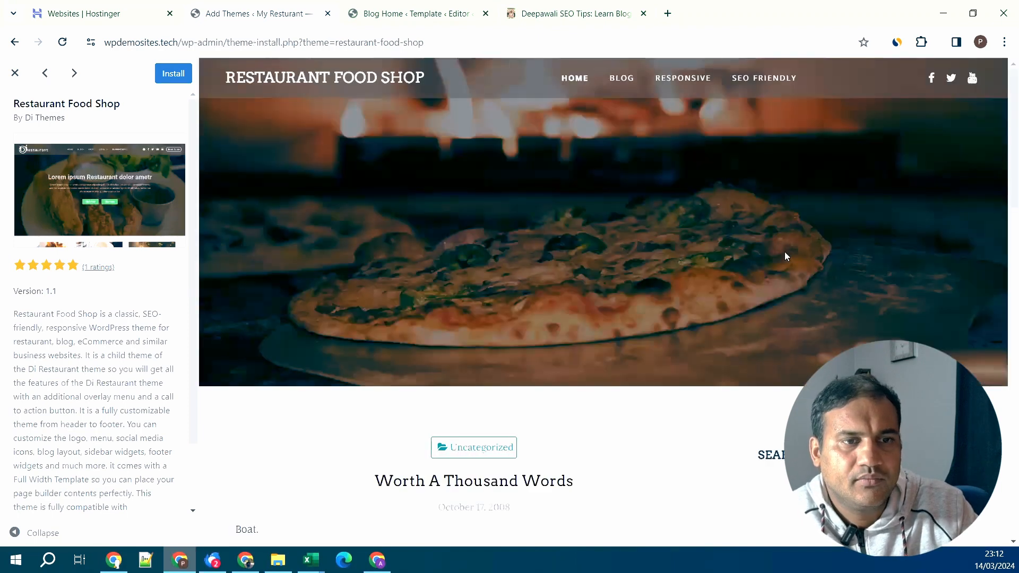
scroll(683, 256, down, 5)
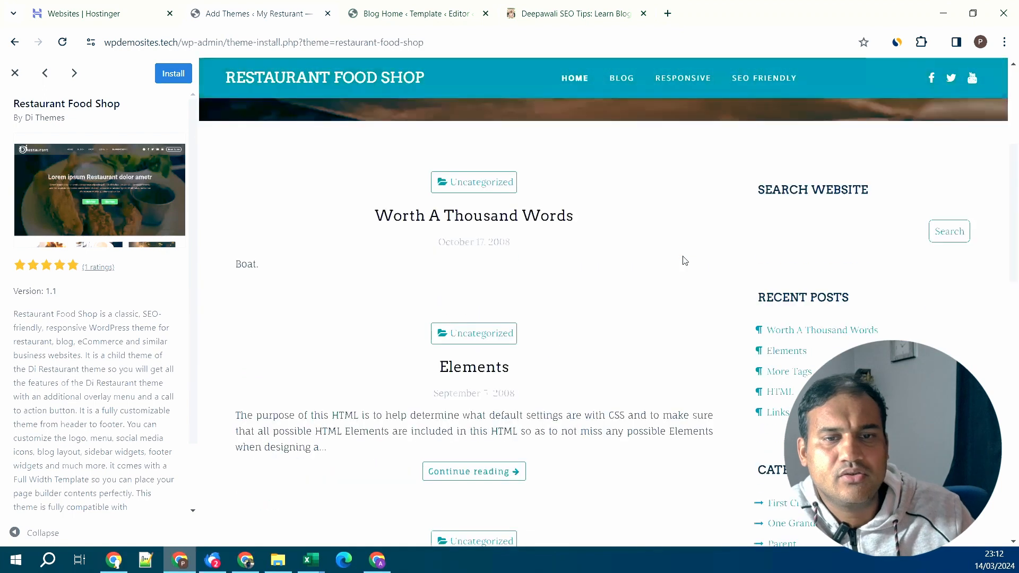
scroll(684, 260, down, 10)
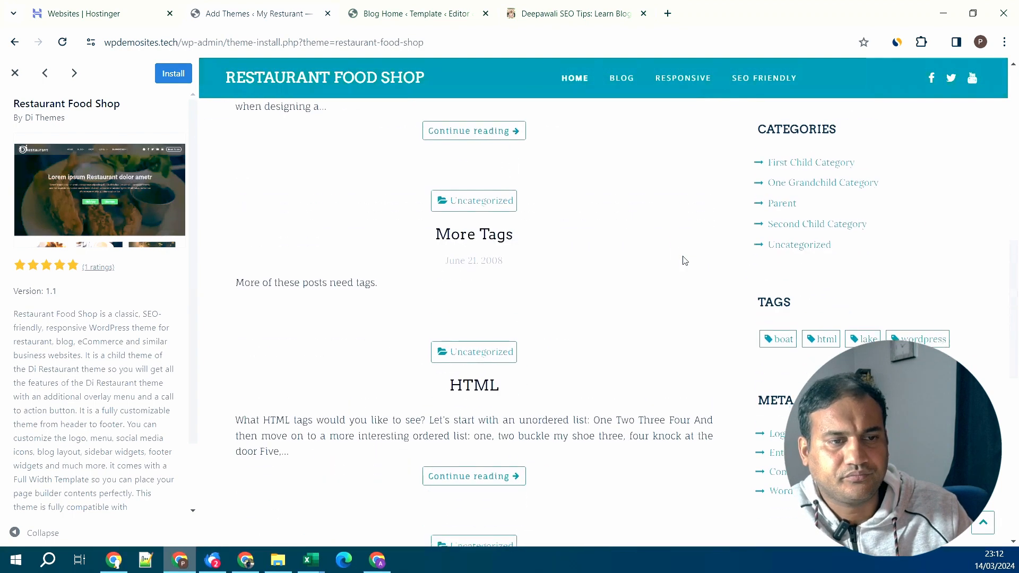
scroll(685, 260, down, 7)
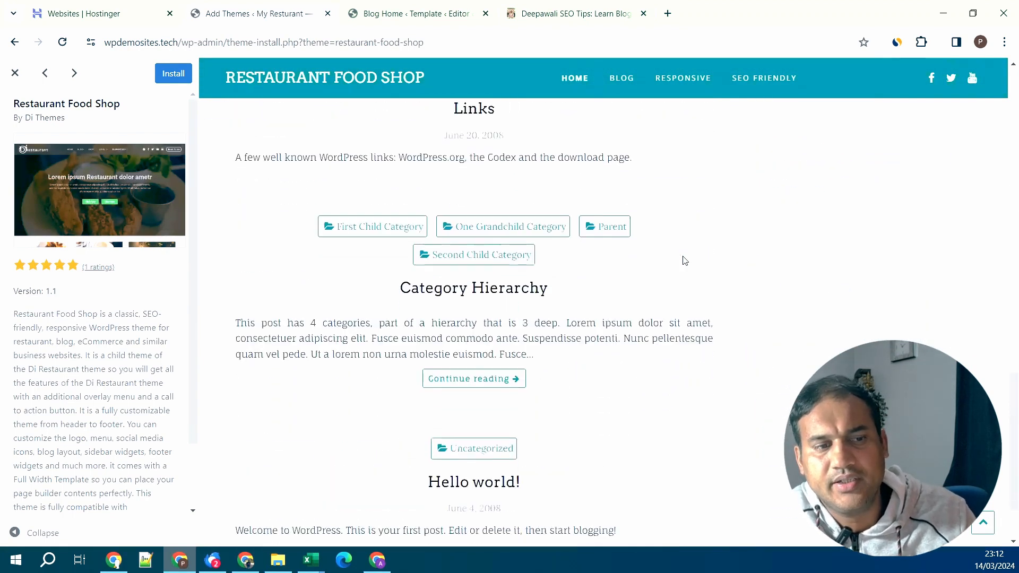
scroll(684, 260, down, 1)
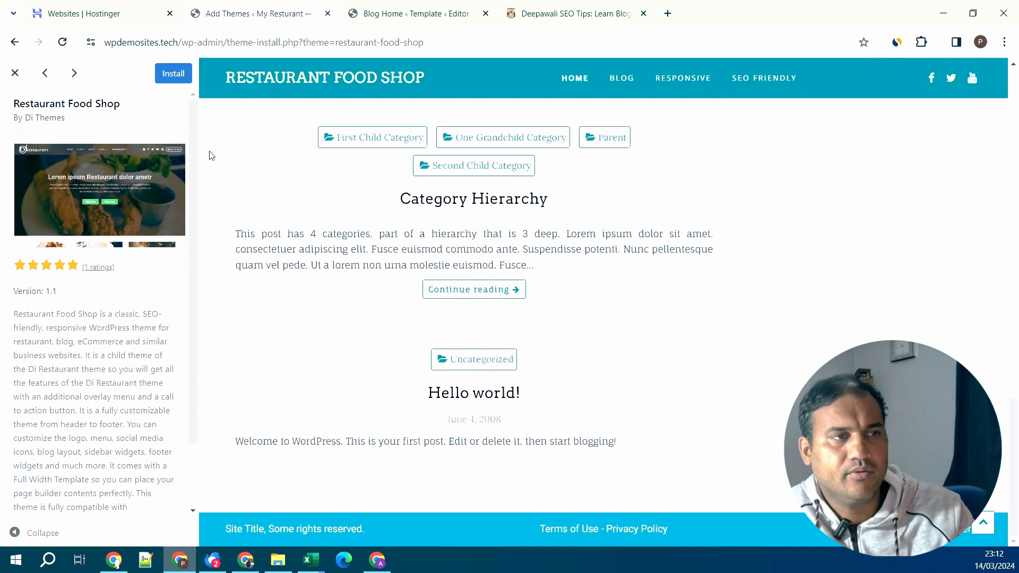
- Close the Restaurant Food Shop preview, then preview and close Weight Loss Trainer
click(15, 74)
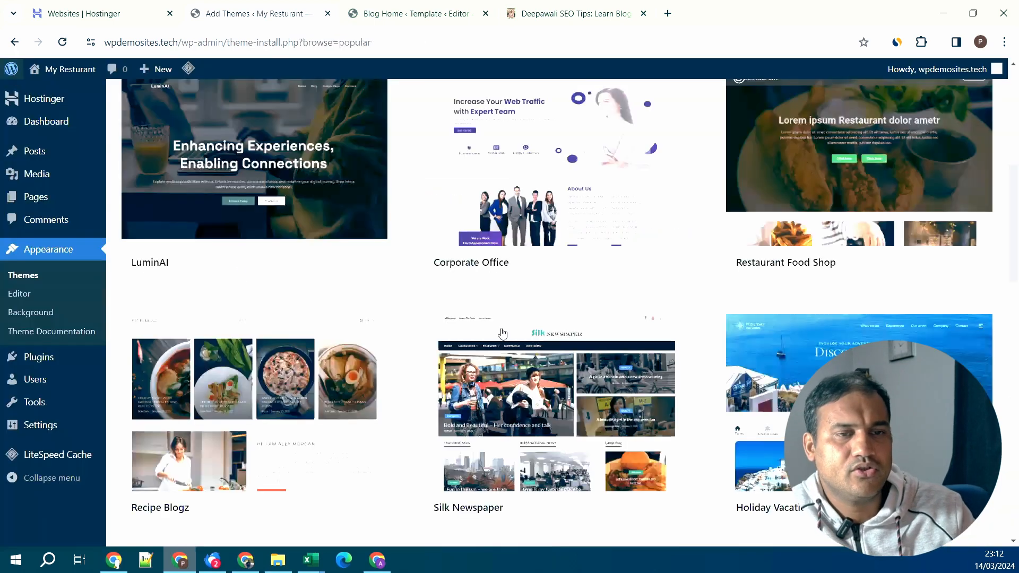
scroll(714, 312, down, 3)
scroll(715, 312, down, 2)
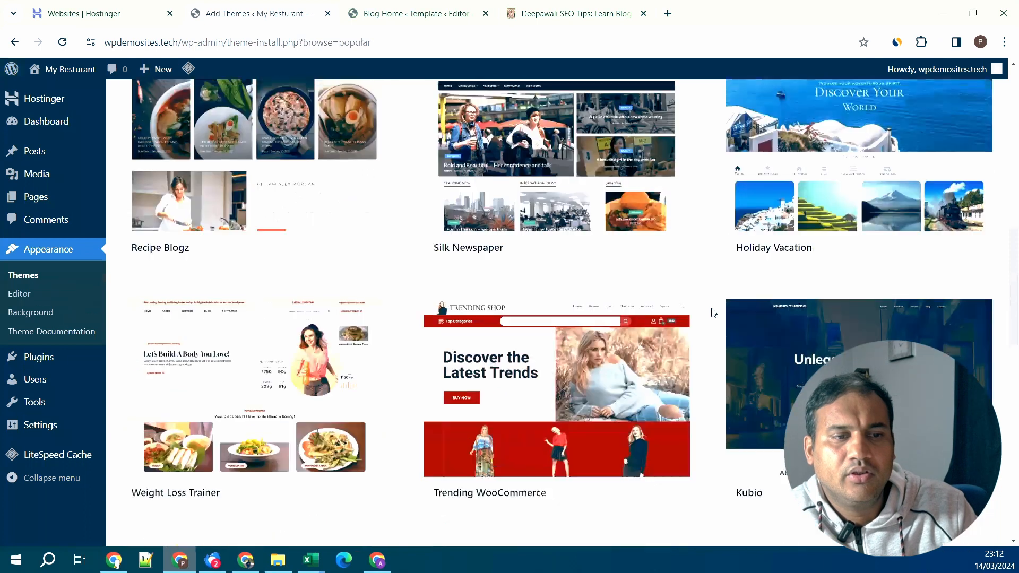
scroll(714, 312, down, 1)
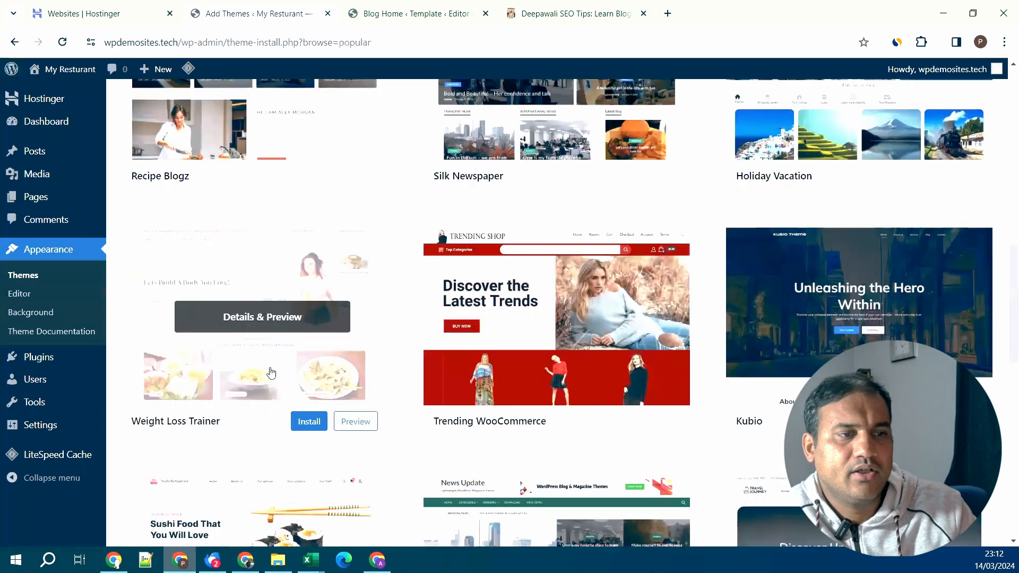
click(283, 331)
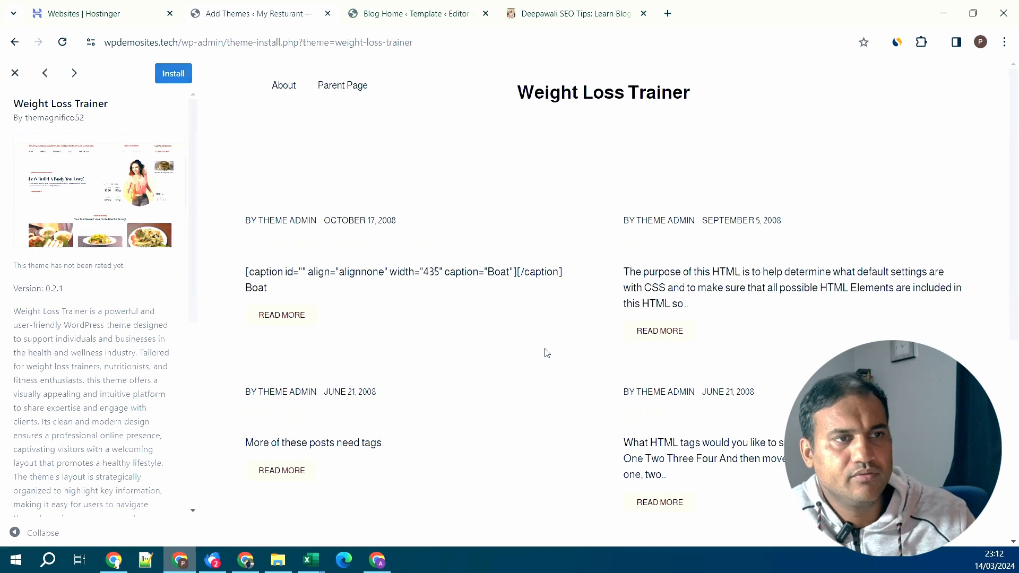
click(15, 73)
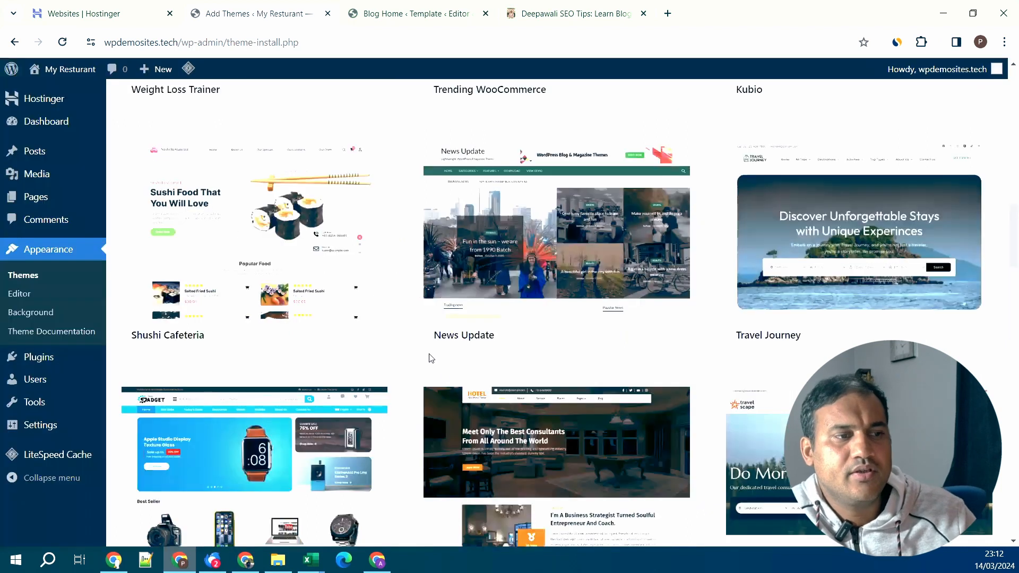
- Preview and close Shushi Cafeteria, then scroll back to the top of the results
mouse_move(320, 346)
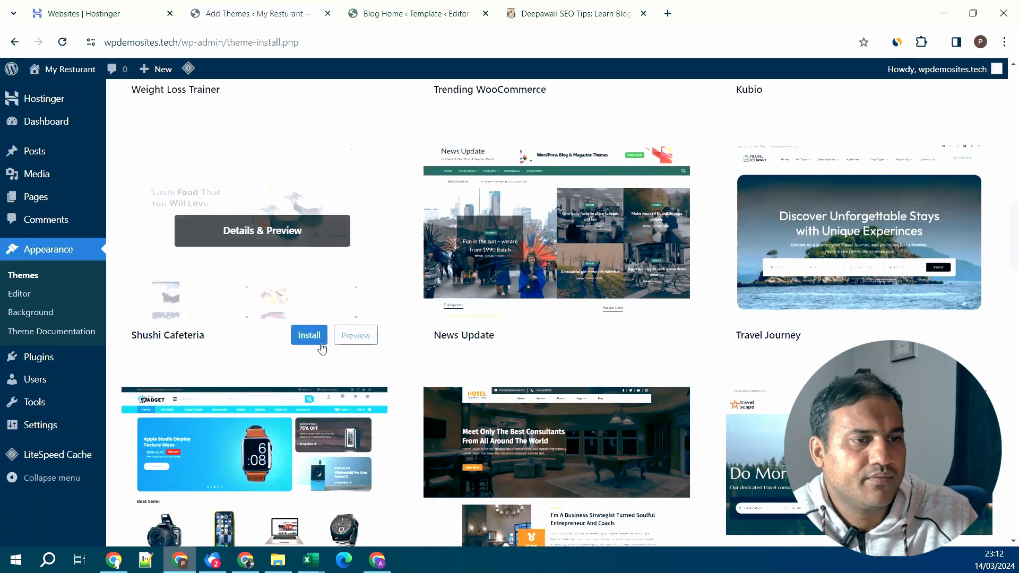
click(297, 242)
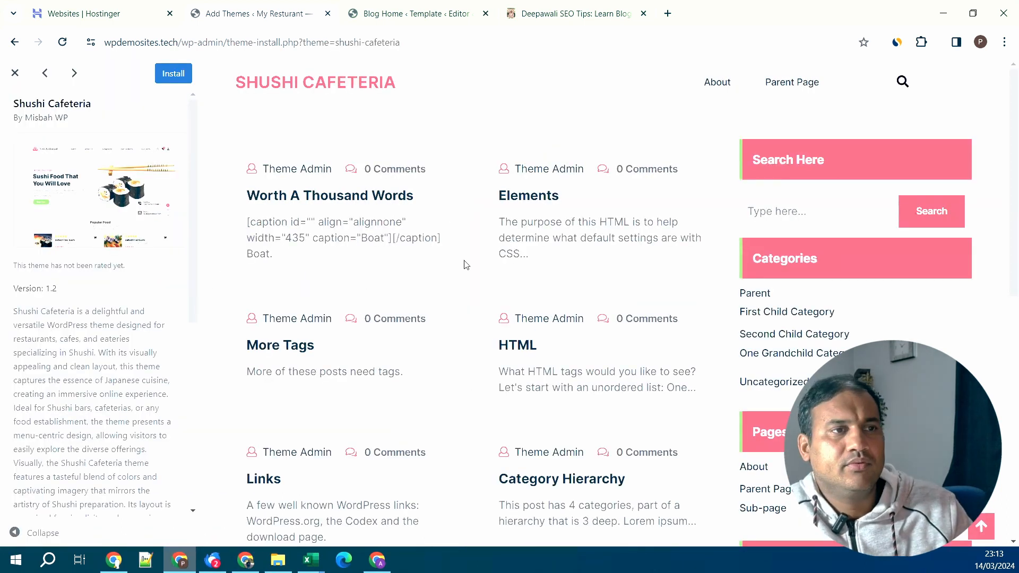
click(15, 74)
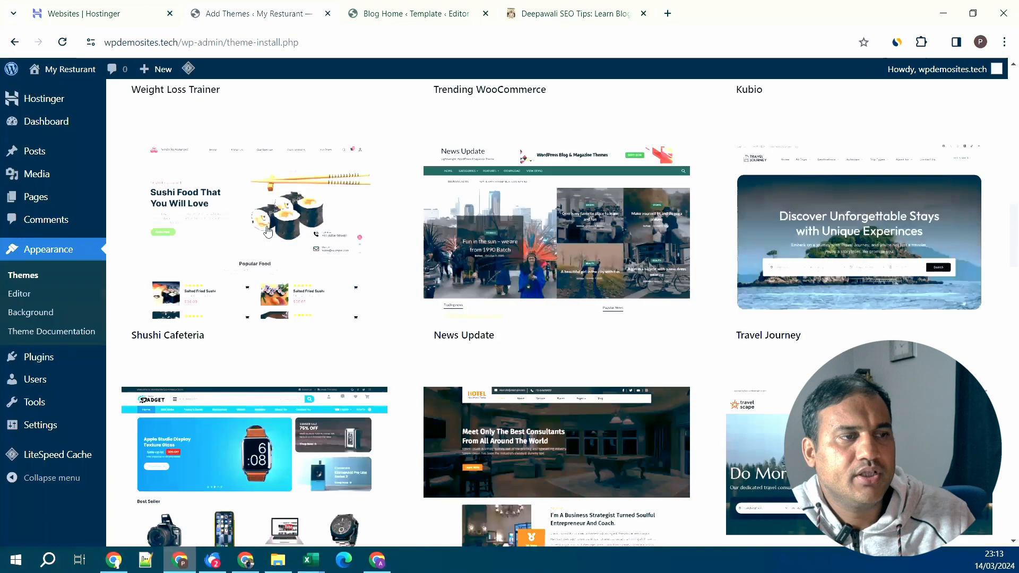
scroll(403, 348, up, 6)
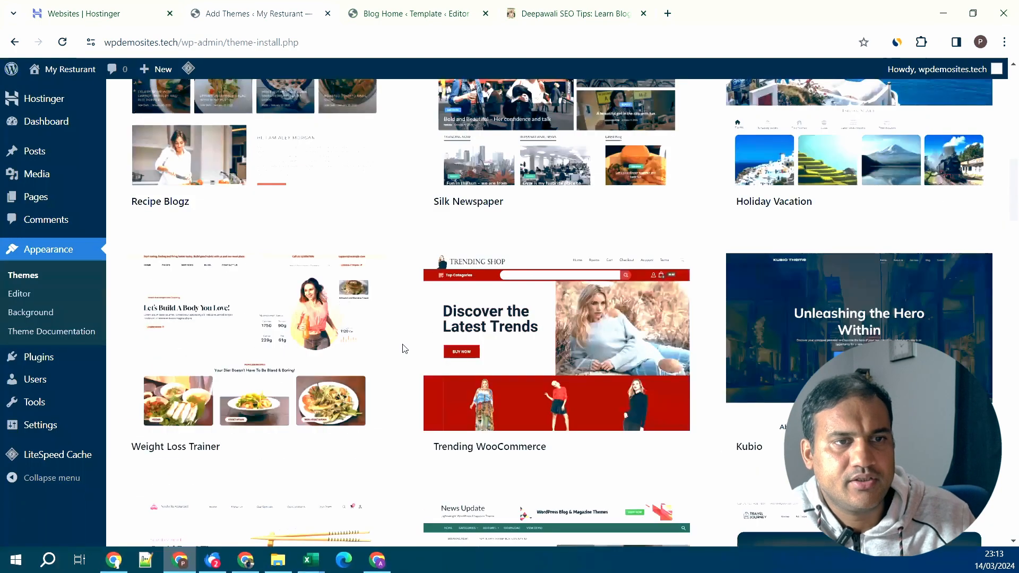
scroll(404, 348, up, 6)
scroll(401, 343, up, 2)
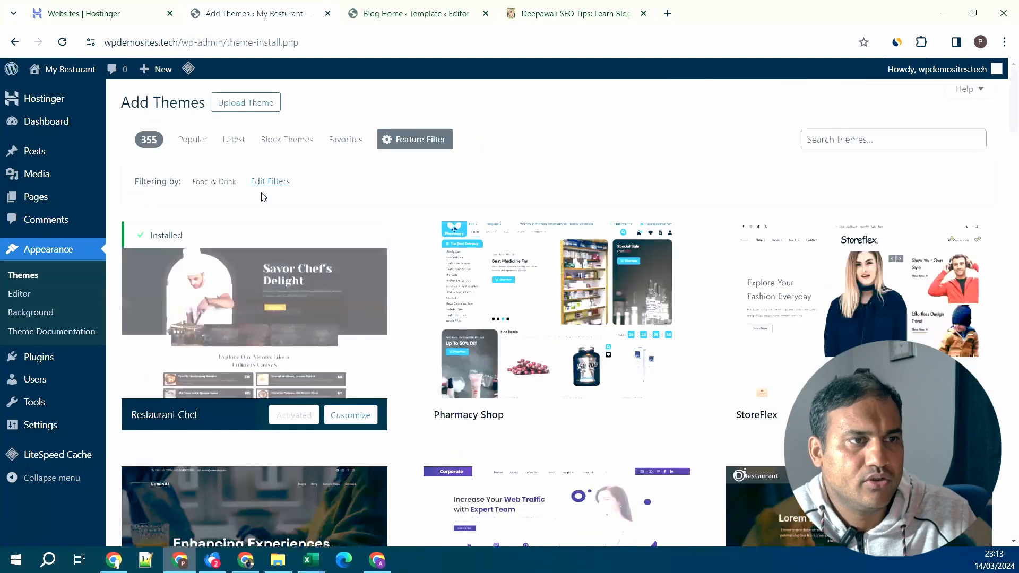
- Reopen and review the theme feature filter options
click(268, 183)
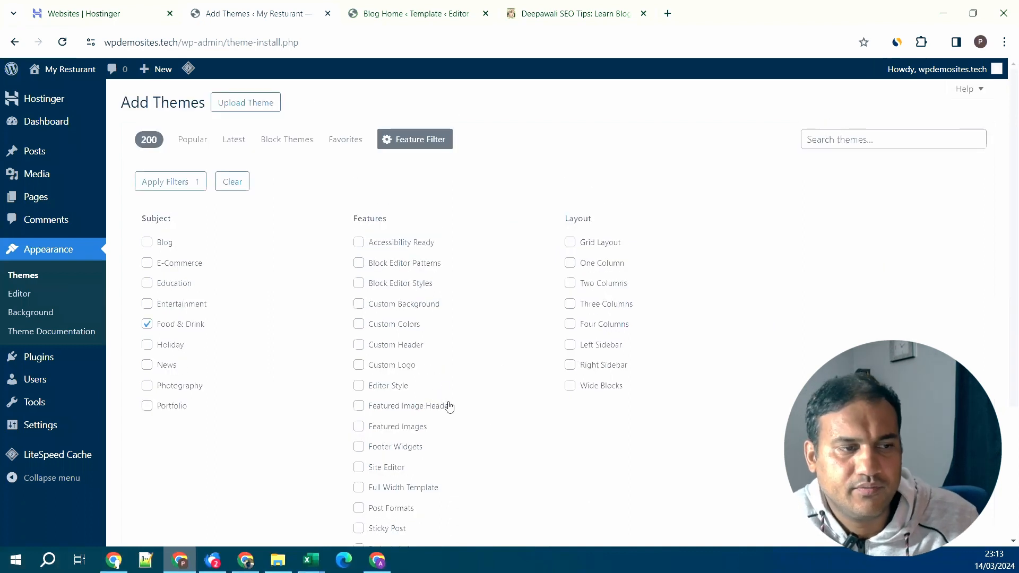
scroll(449, 407, down, 4)
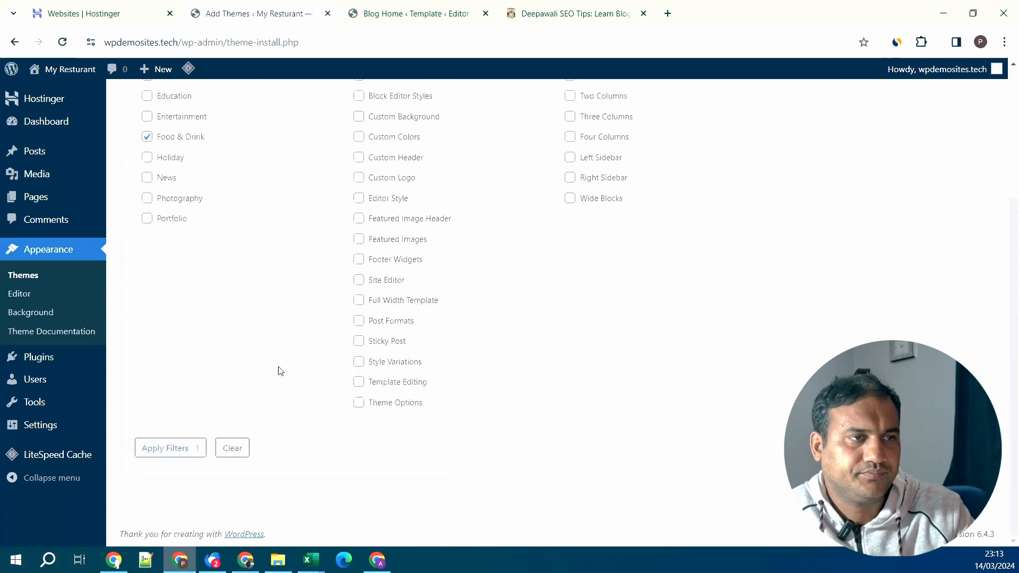
scroll(281, 372, up, 5)
- Show the Popular themes list and scroll to the Astra theme card
click(193, 142)
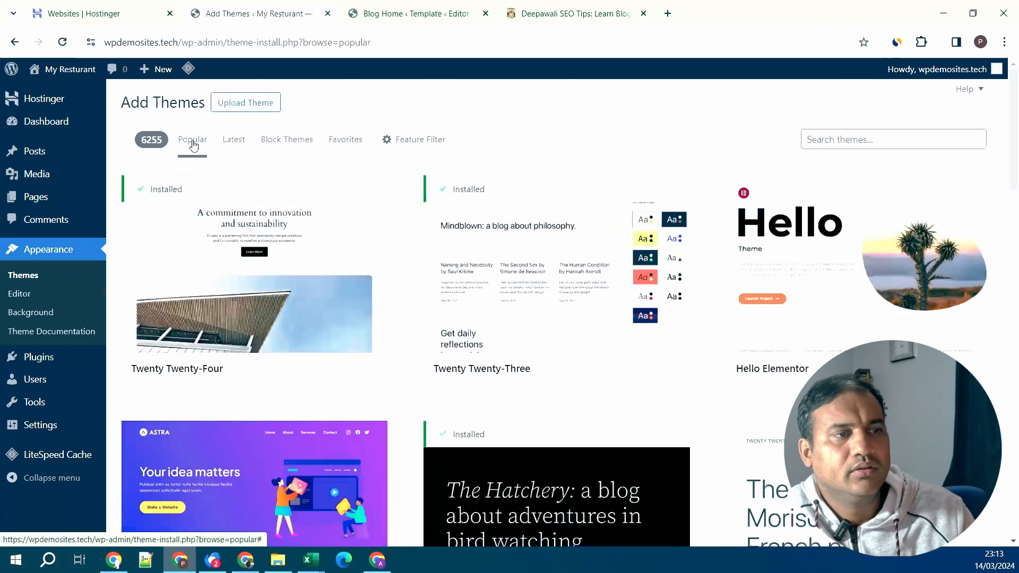
scroll(428, 387, down, 7)
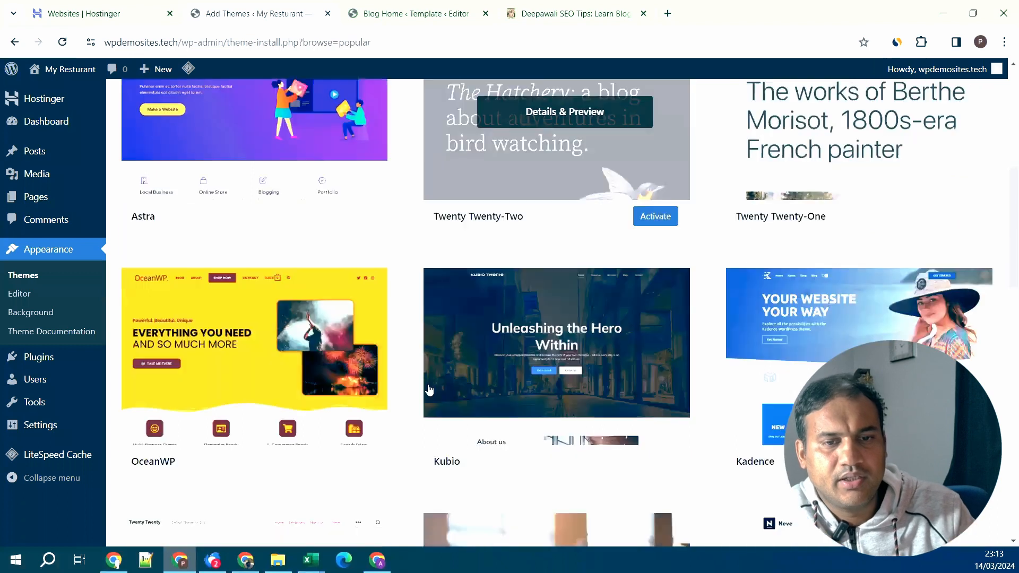
scroll(427, 387, up, 4)
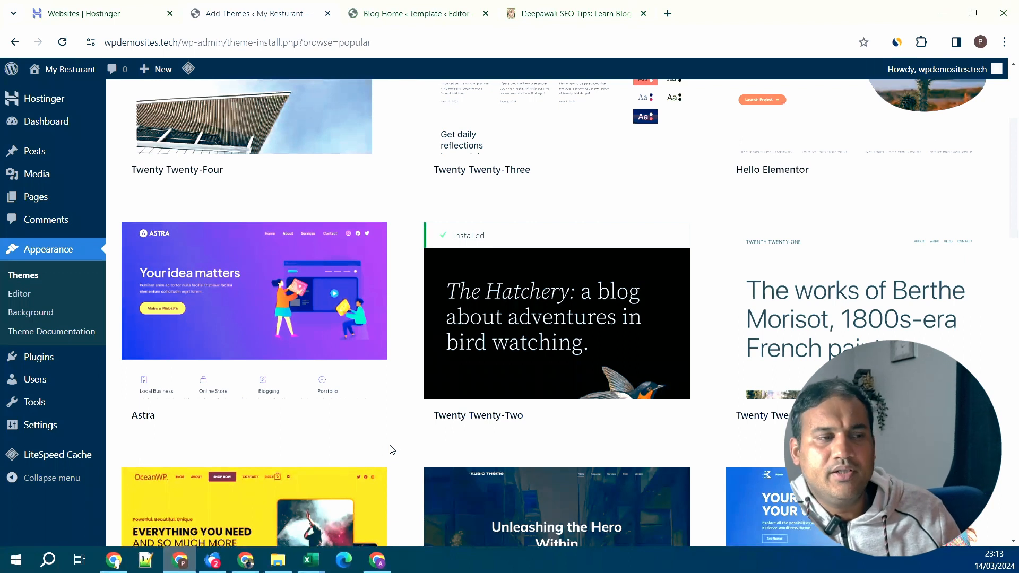
mouse_move(355, 418)
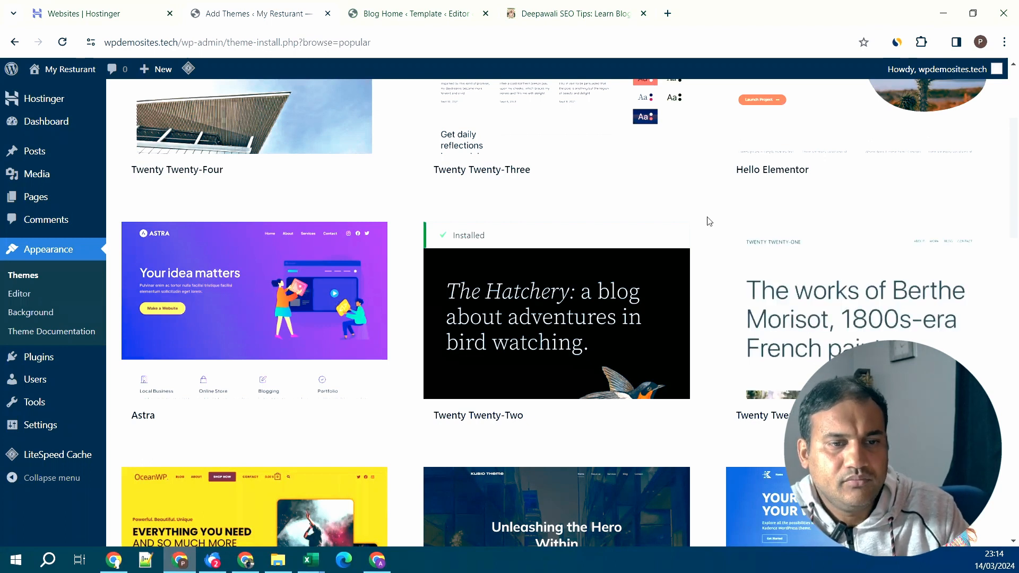
scroll(710, 221, down, 2)
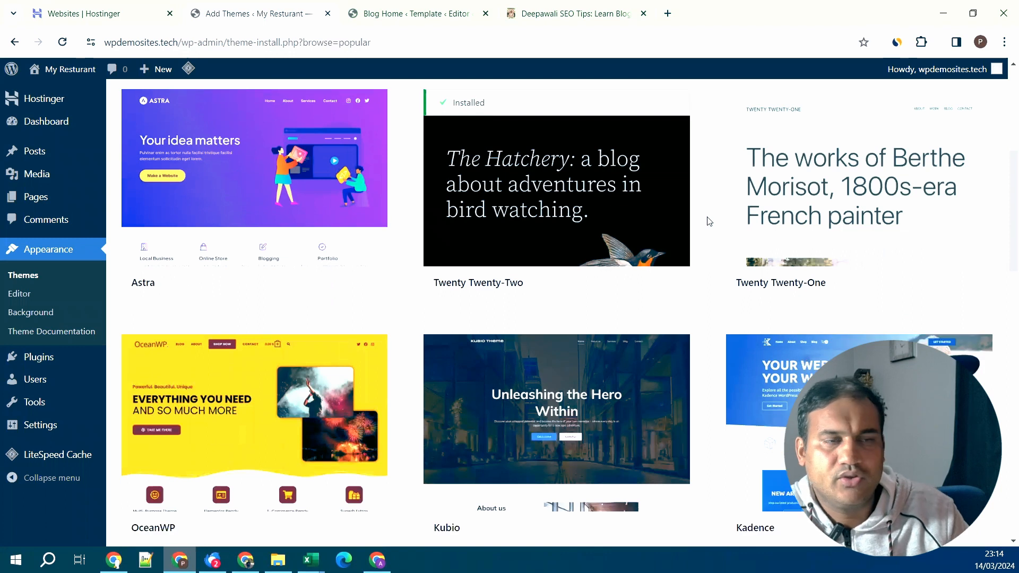
scroll(709, 222, up, 2)
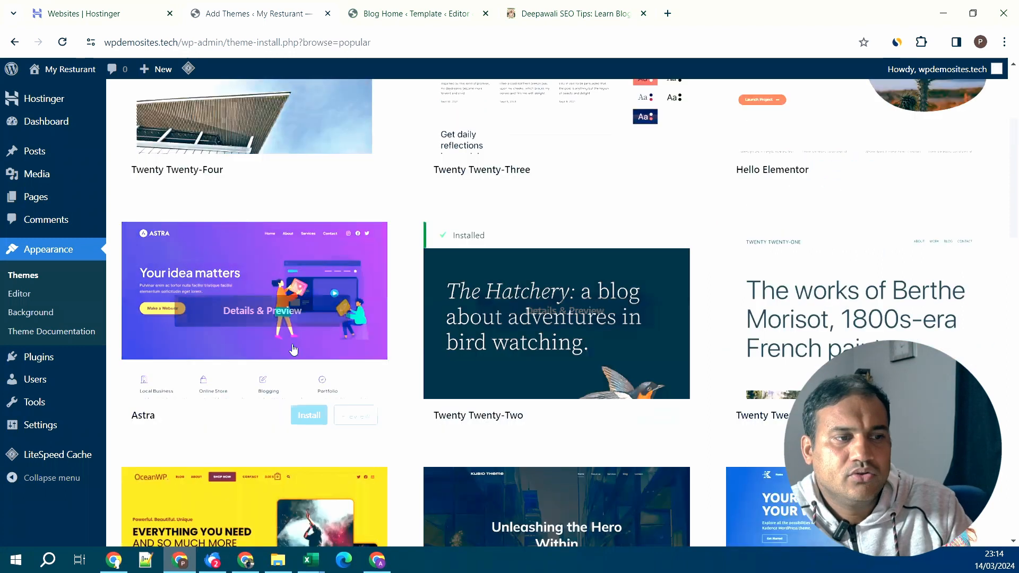
- Install the Astra theme and activate it
mouse_move(276, 442)
click(308, 417)
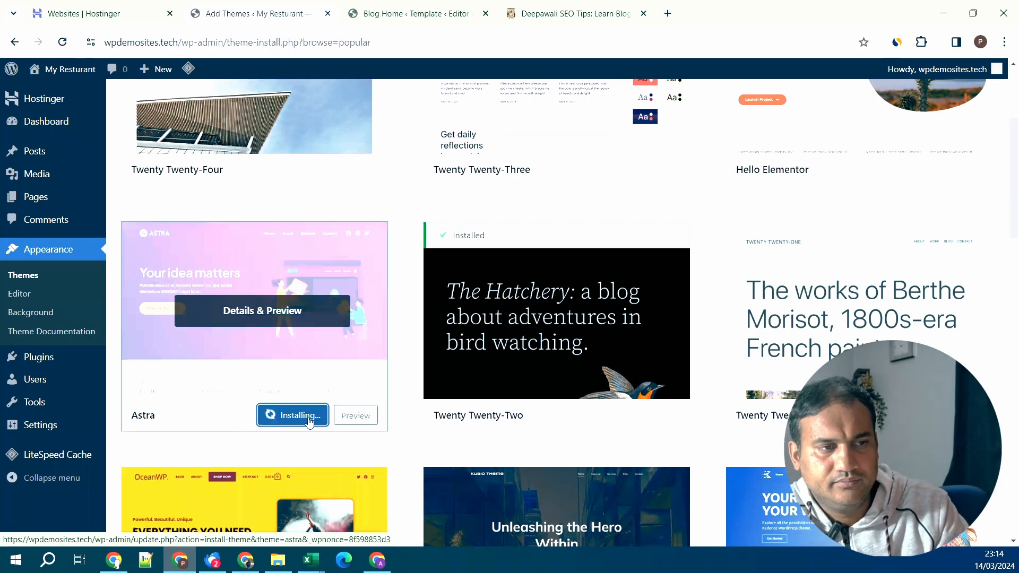
click(296, 421)
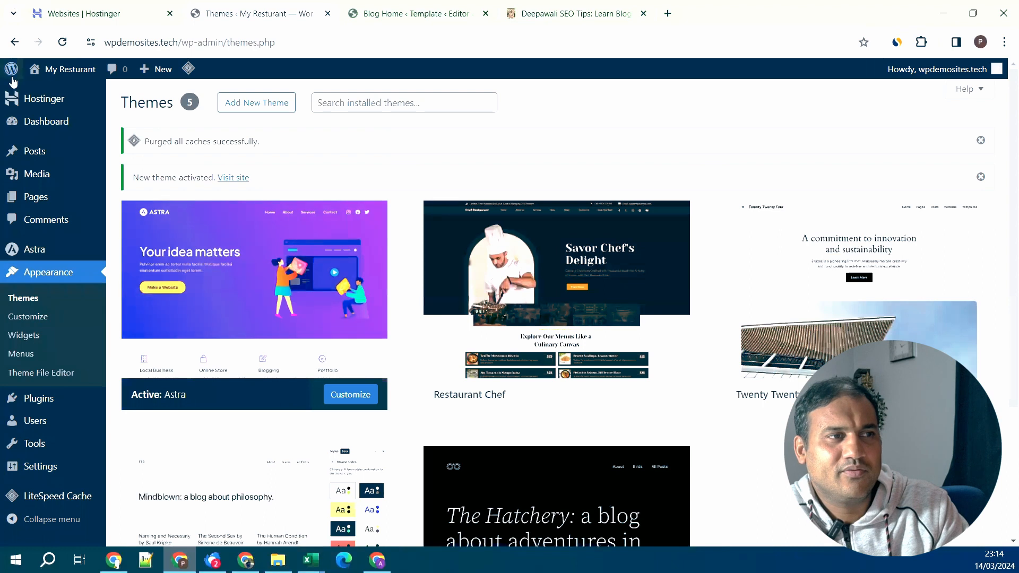
- View the live site, then go through the dashboard to Appearance > Themes
mouse_move(59, 69)
click(43, 92)
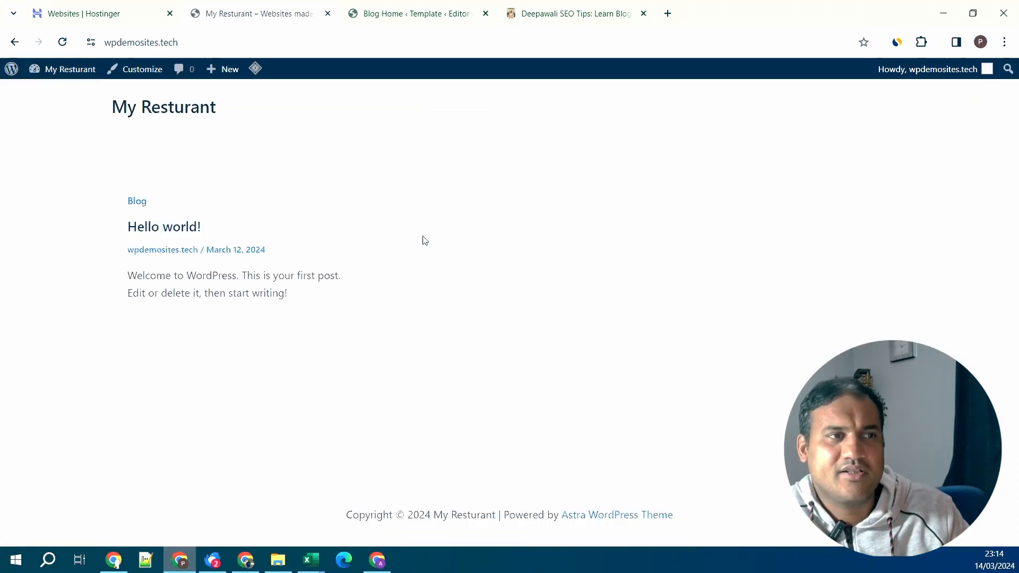
mouse_move(75, 73)
click(73, 94)
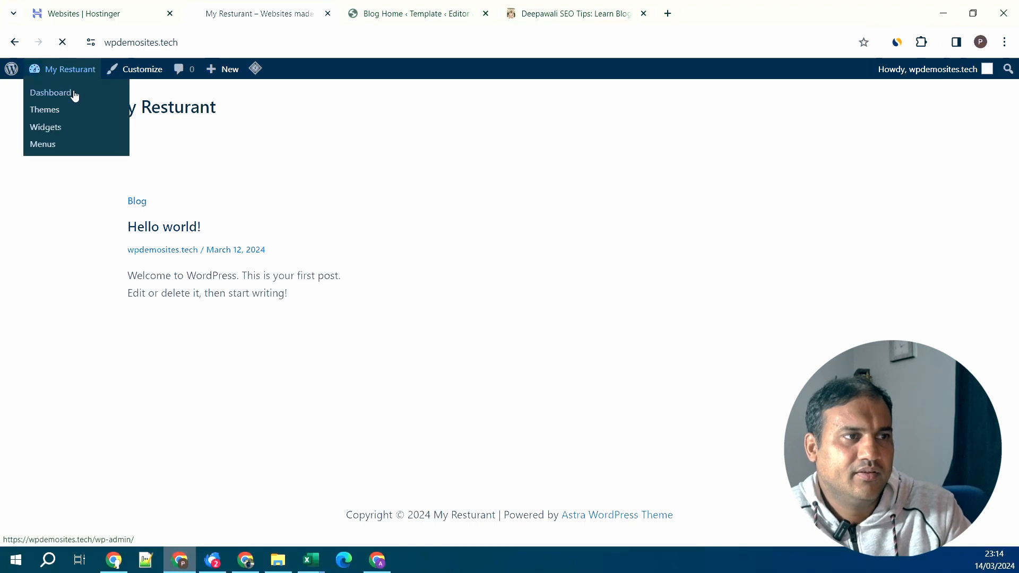
mouse_move(71, 321)
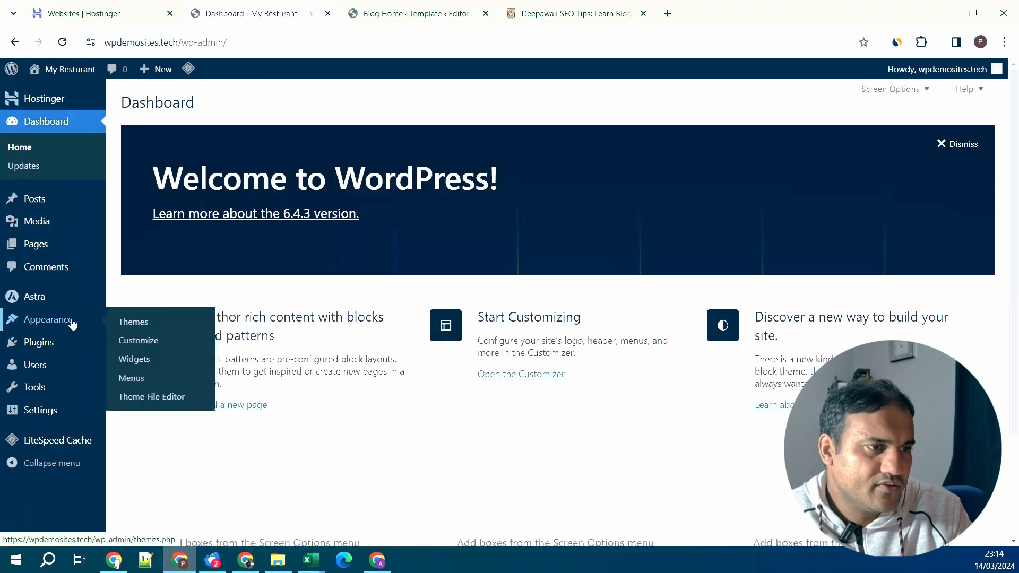
click(157, 333)
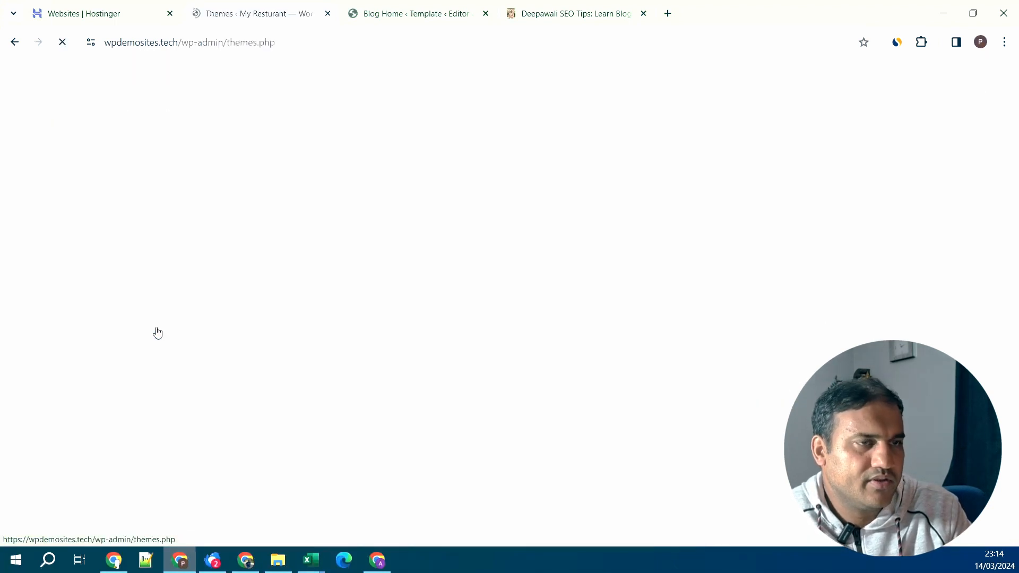
- Activate the Restaurant Chef theme card, replacing Astra, and check the theme list
click(589, 320)
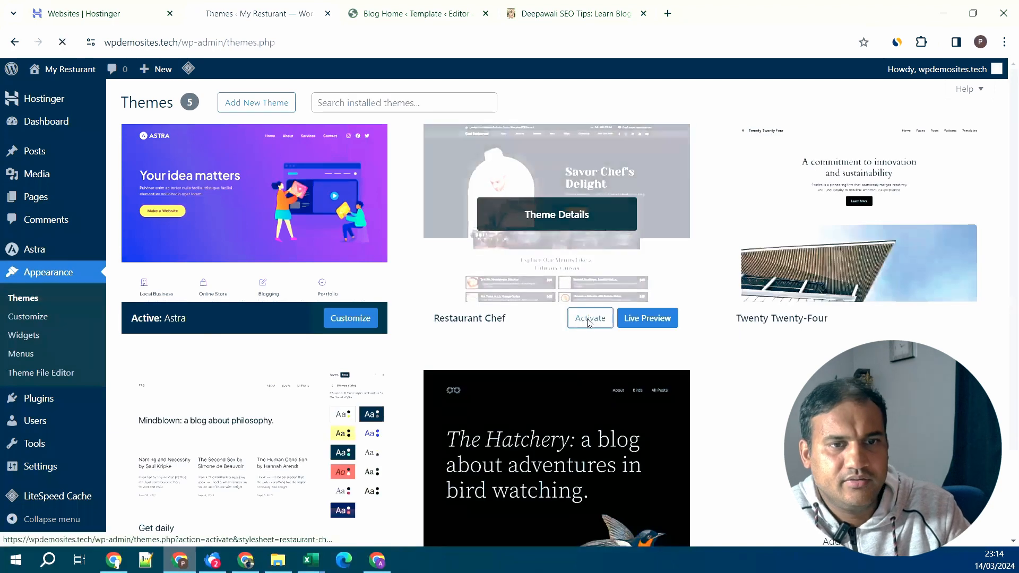
scroll(717, 327, down, 3)
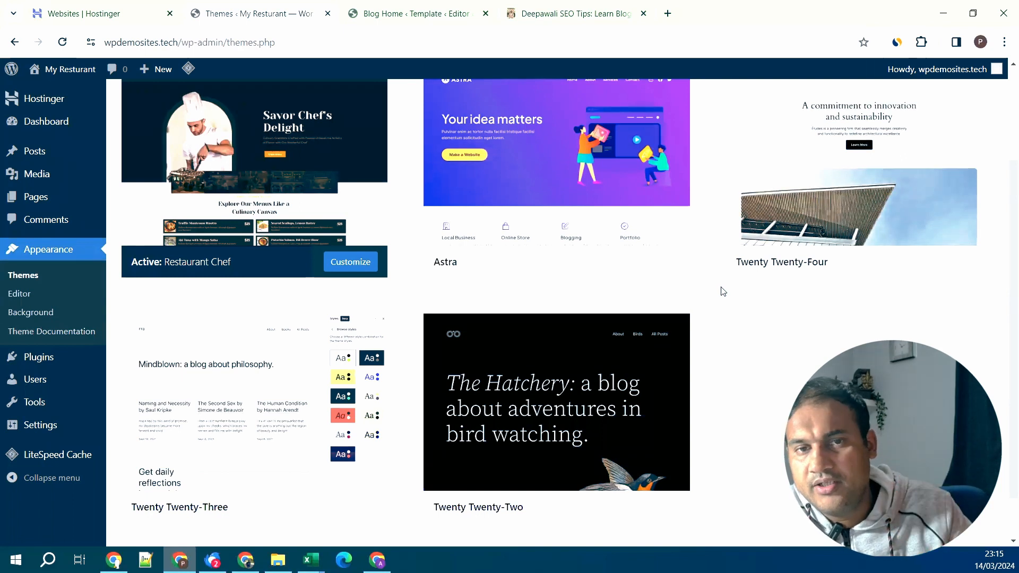
scroll(724, 291, up, 1)
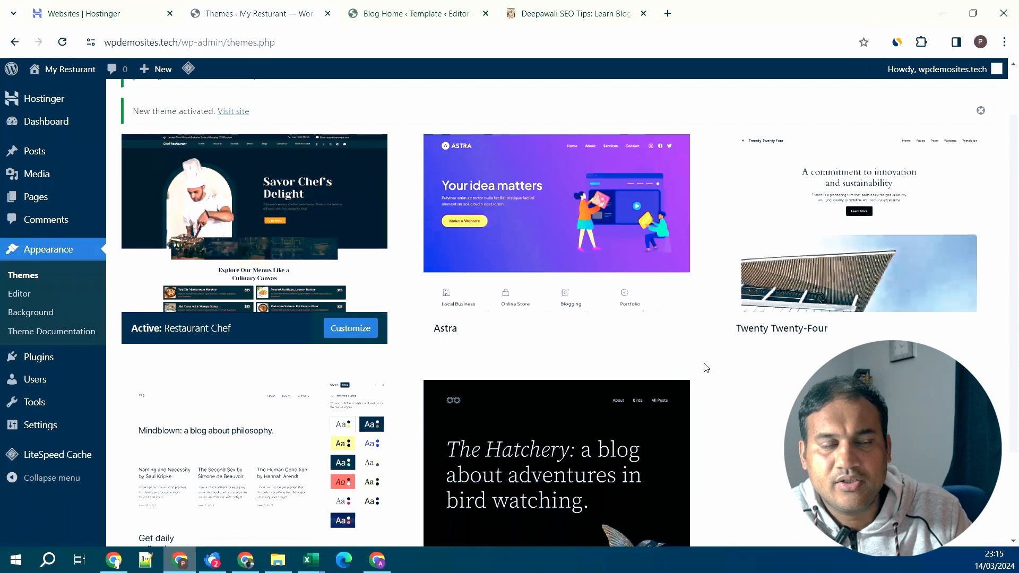
scroll(707, 365, down, 2)
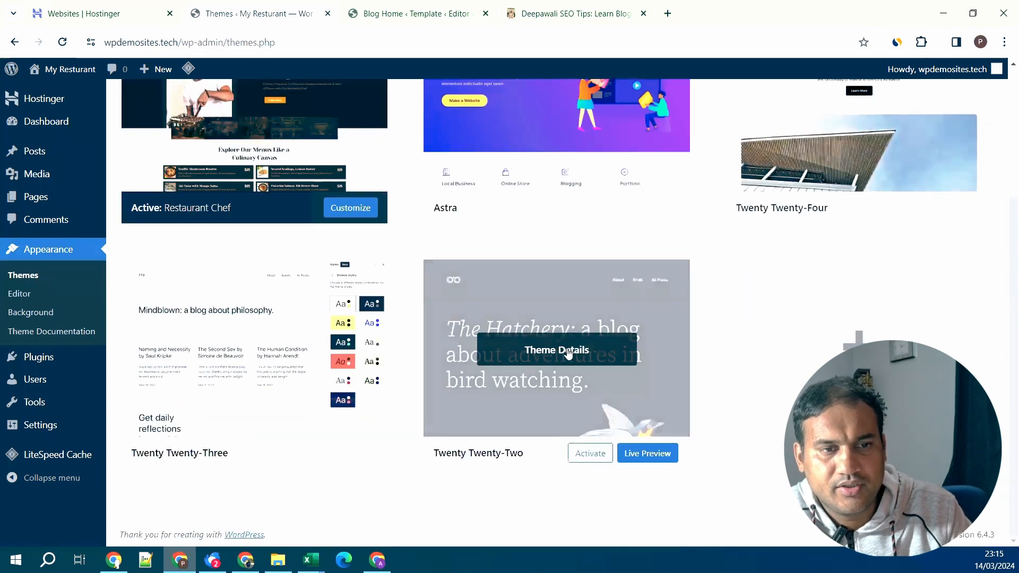
- Delete Twenty Twenty-Two, Twenty Twenty-Three and Twenty Twenty-Four from their details panels, confirming each
click(568, 352)
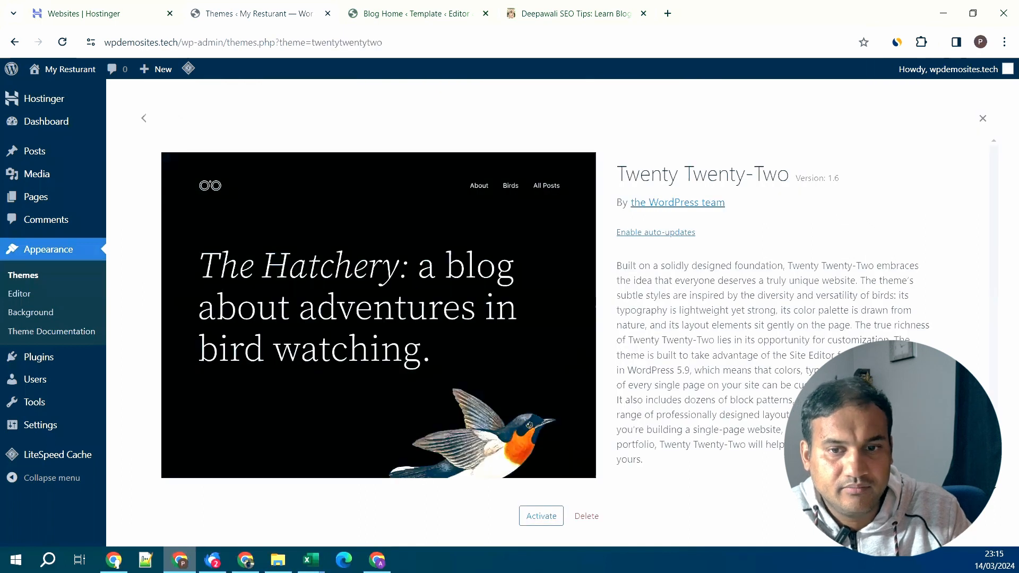
click(580, 516)
click(568, 153)
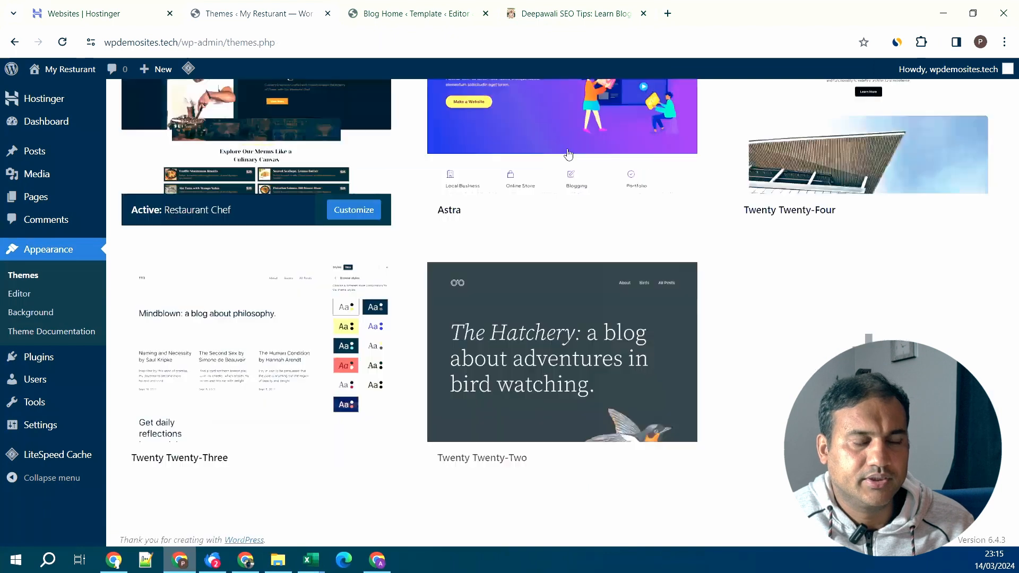
mouse_move(246, 388)
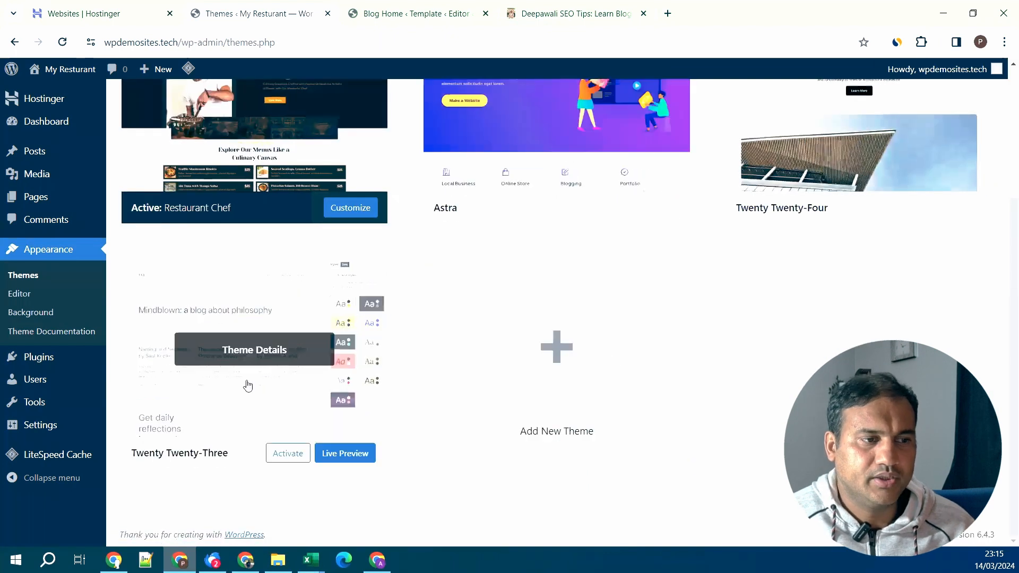
click(245, 351)
click(586, 515)
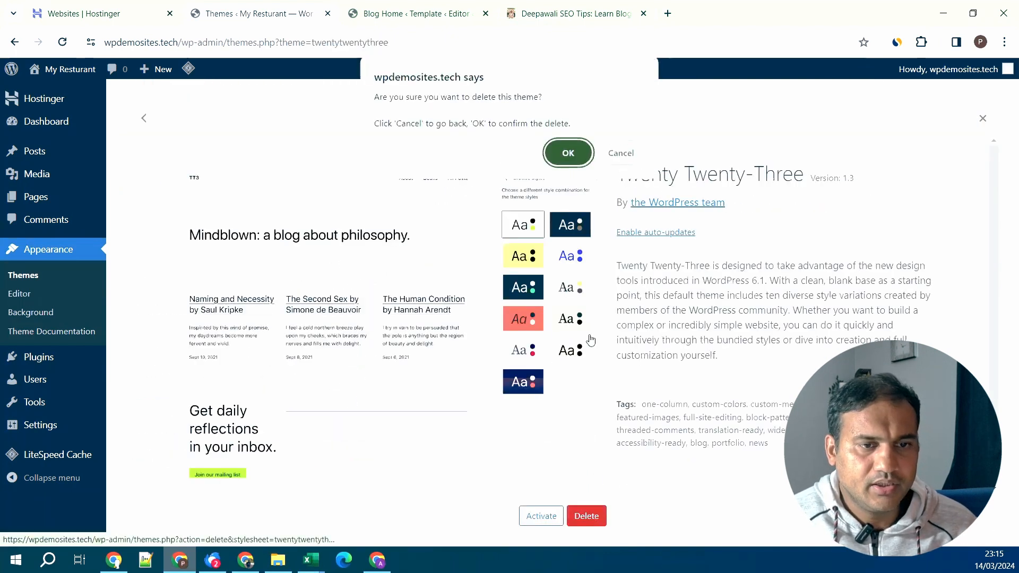
click(567, 154)
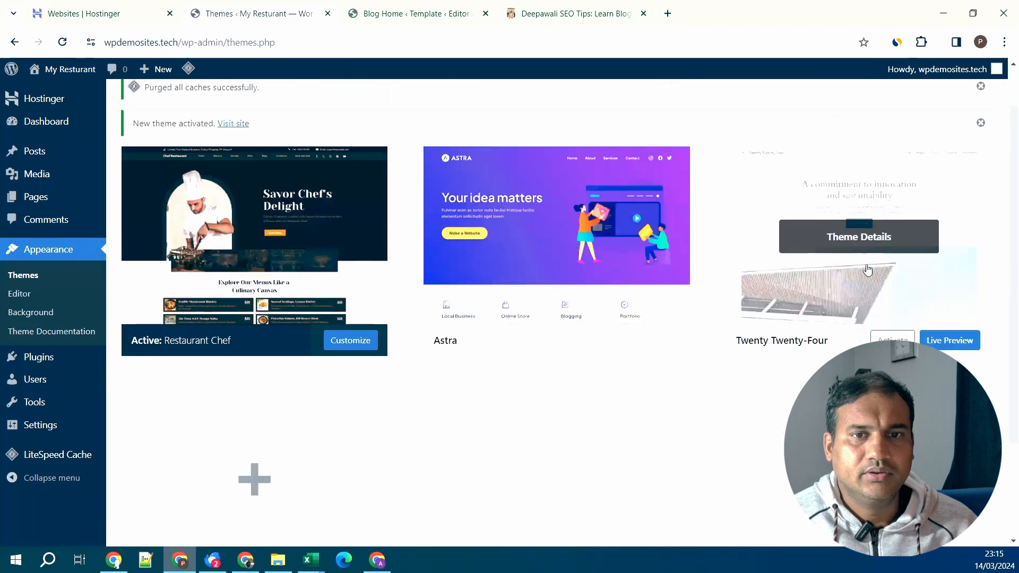
click(856, 245)
click(586, 515)
click(568, 154)
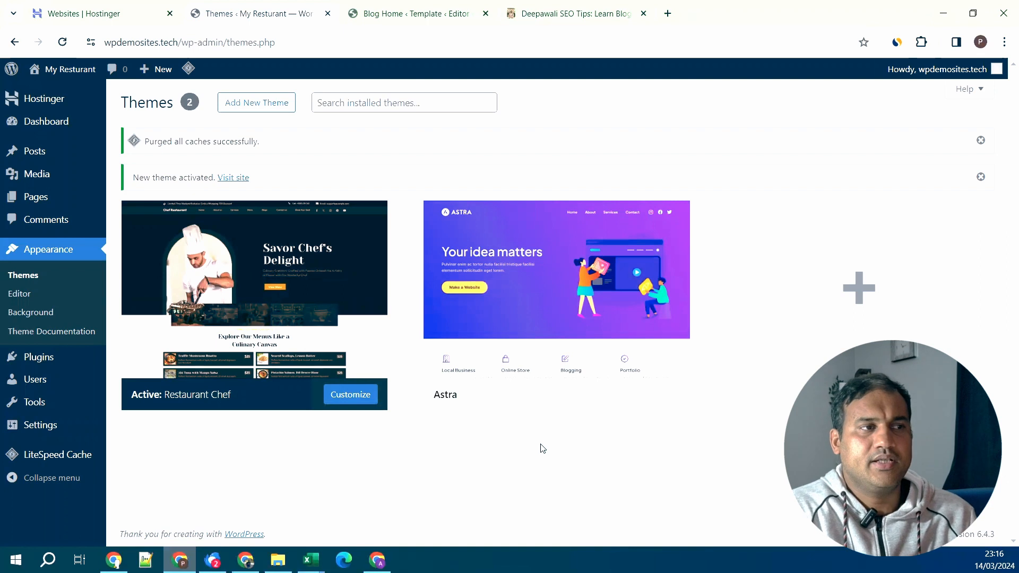
mouse_move(589, 313)
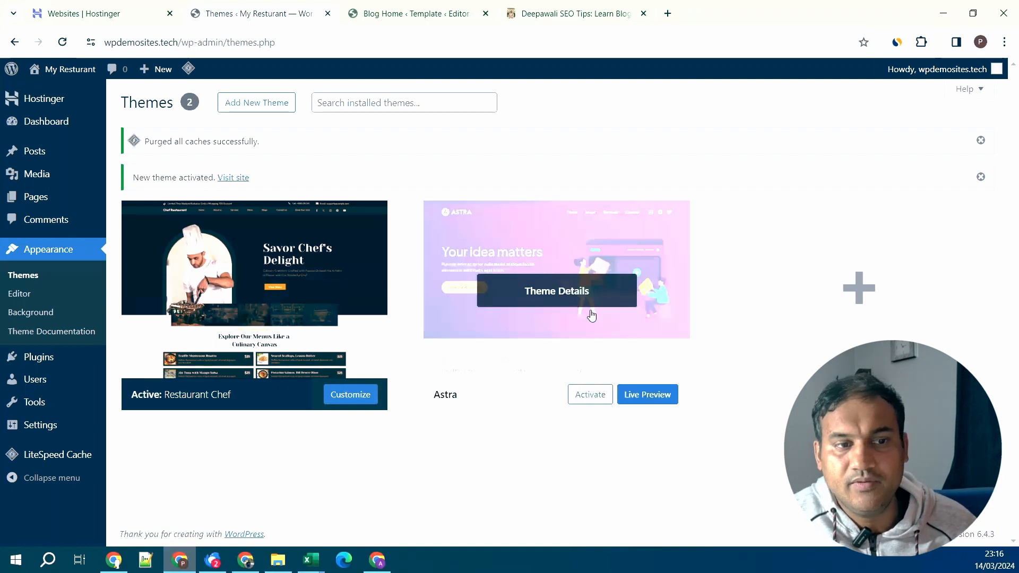
- Activate Astra and open its Welcome to Astra dashboard page
click(589, 397)
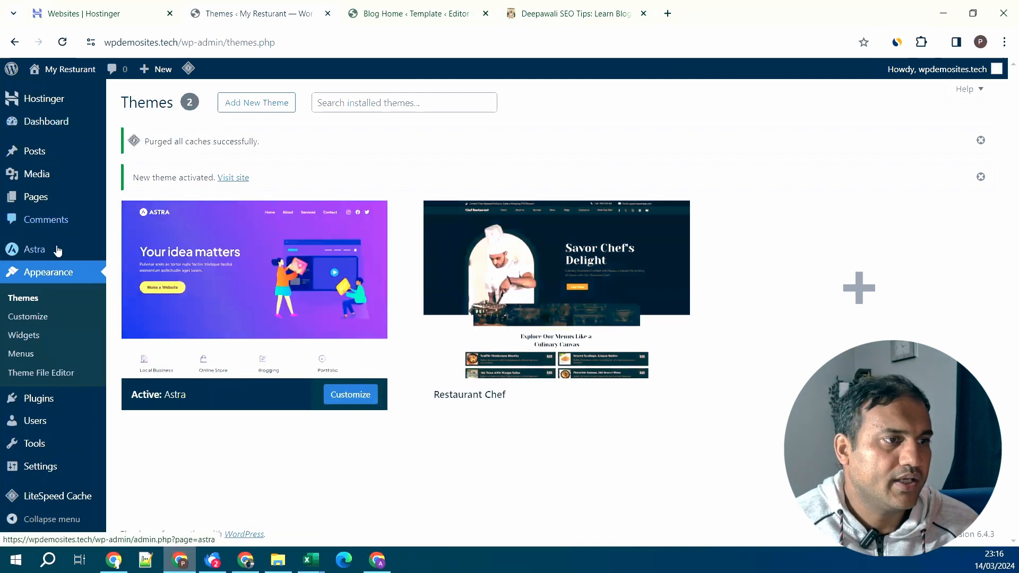
mouse_move(57, 250)
click(147, 257)
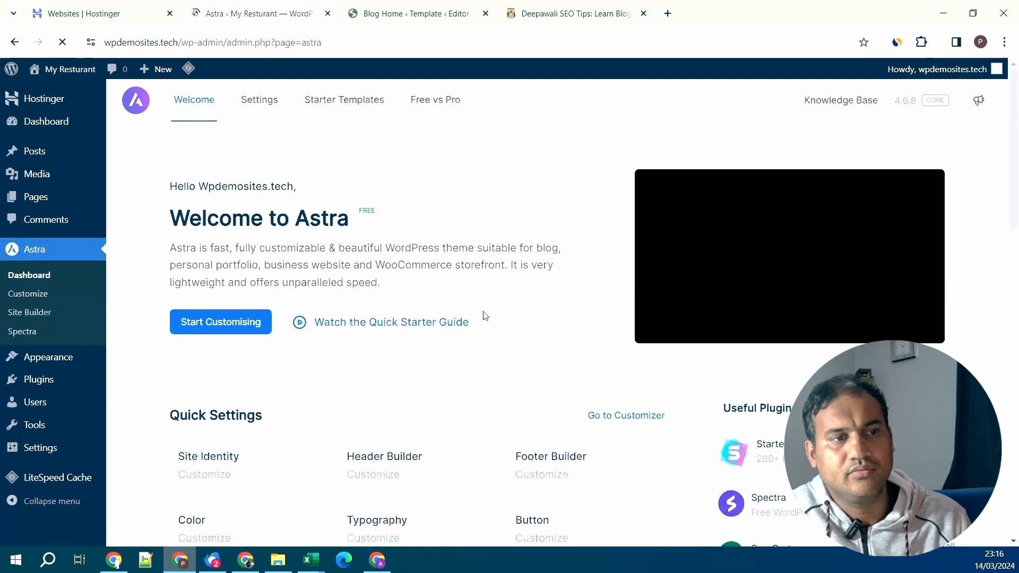
- Scroll through Astra's Quick Settings to the Pro-only modules such as Sticky Header and Site Layouts
scroll(518, 324, down, 5)
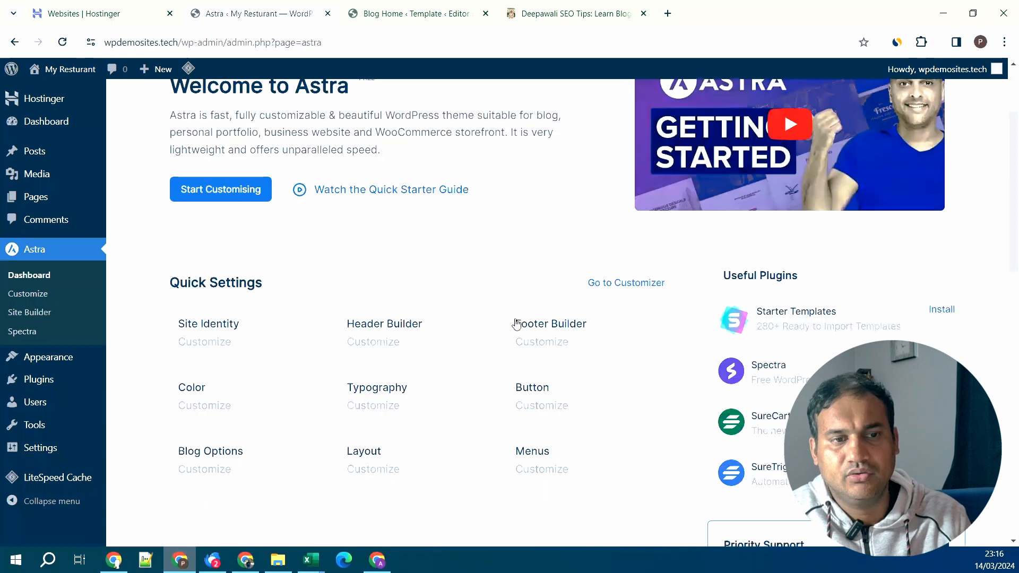
scroll(516, 323, down, 4)
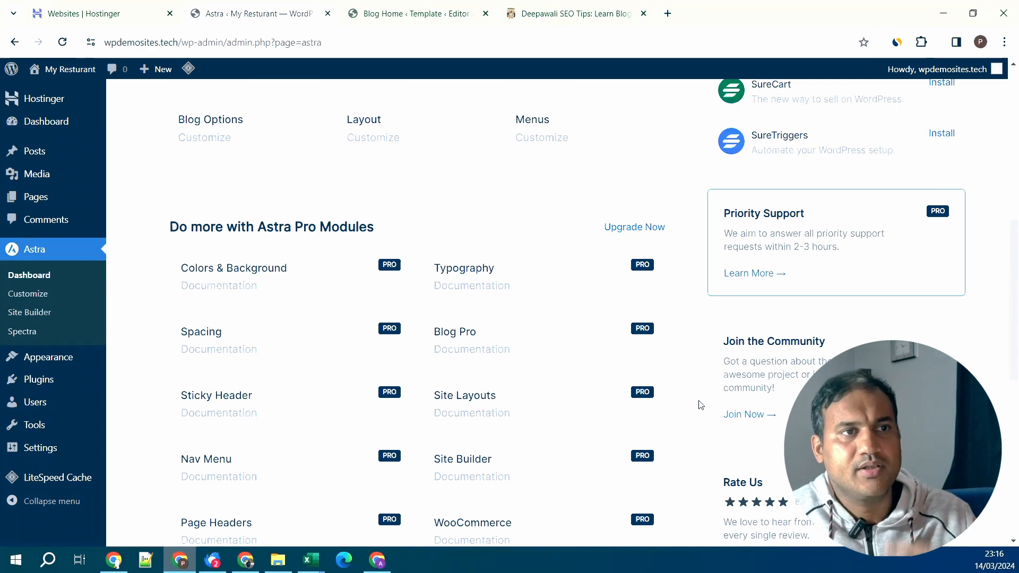
- Reactivate the Restaurant Chef theme from Themes and view the live My Resturant site
click(64, 362)
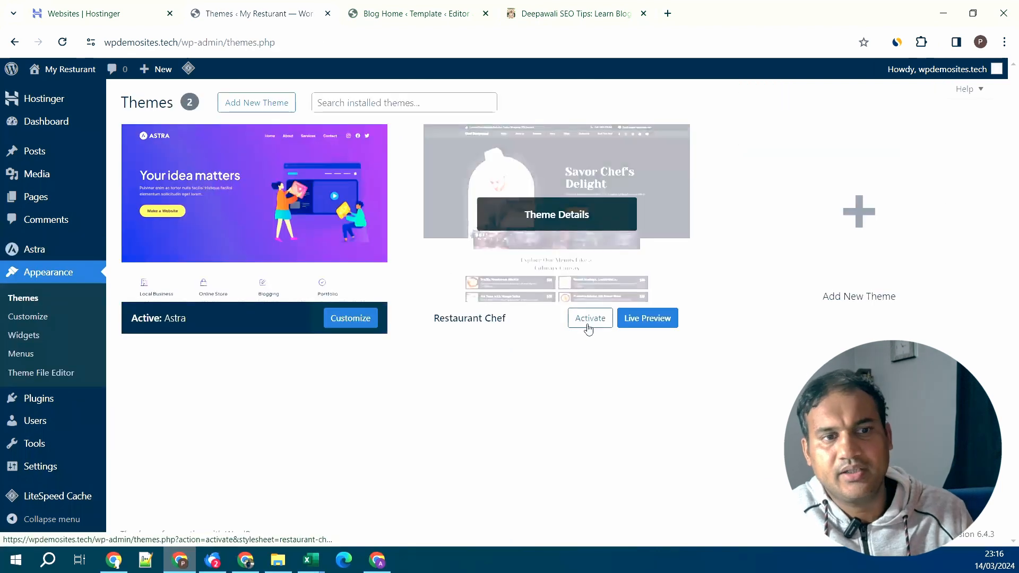
click(589, 325)
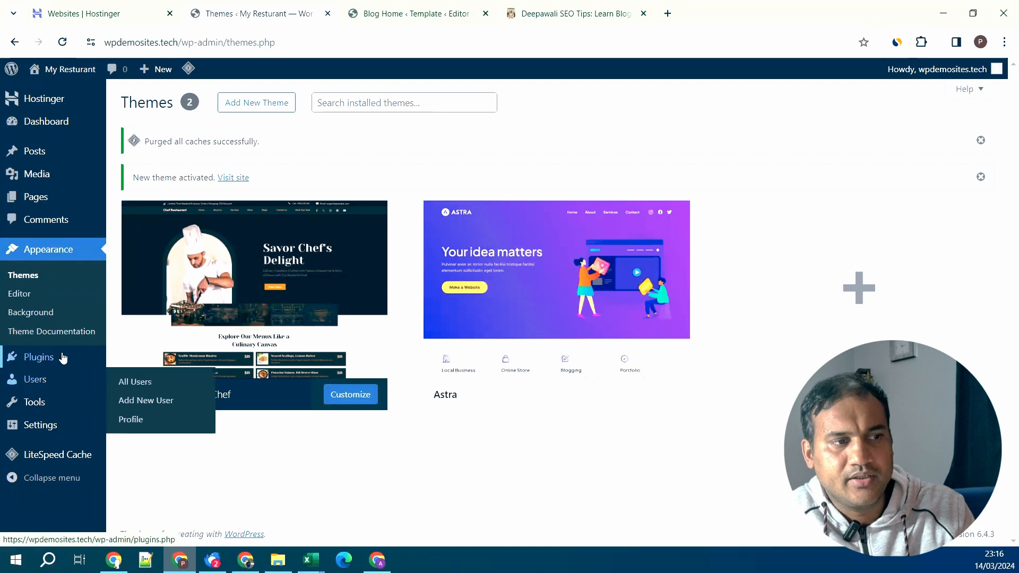
mouse_move(63, 359)
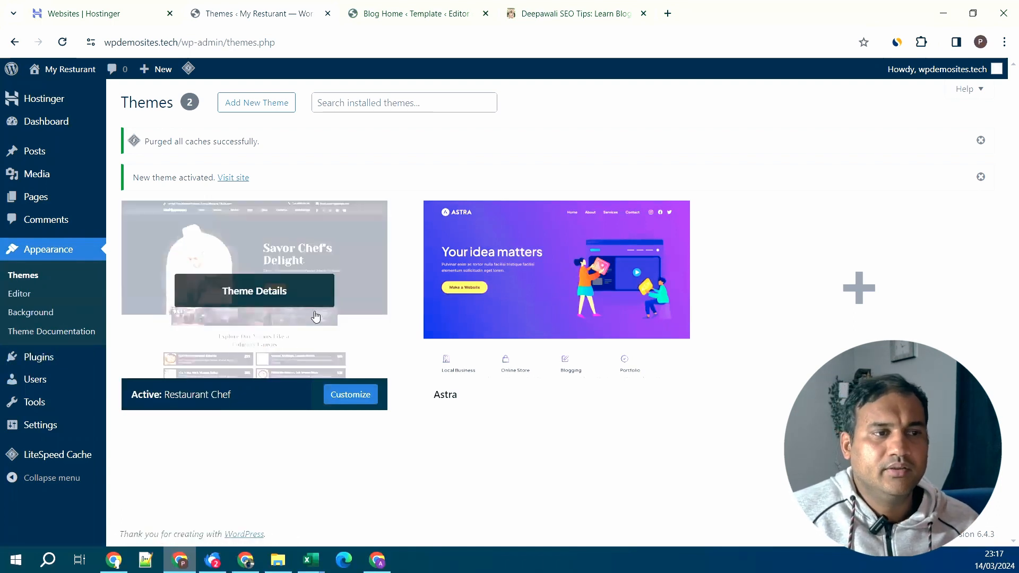
click(396, 5)
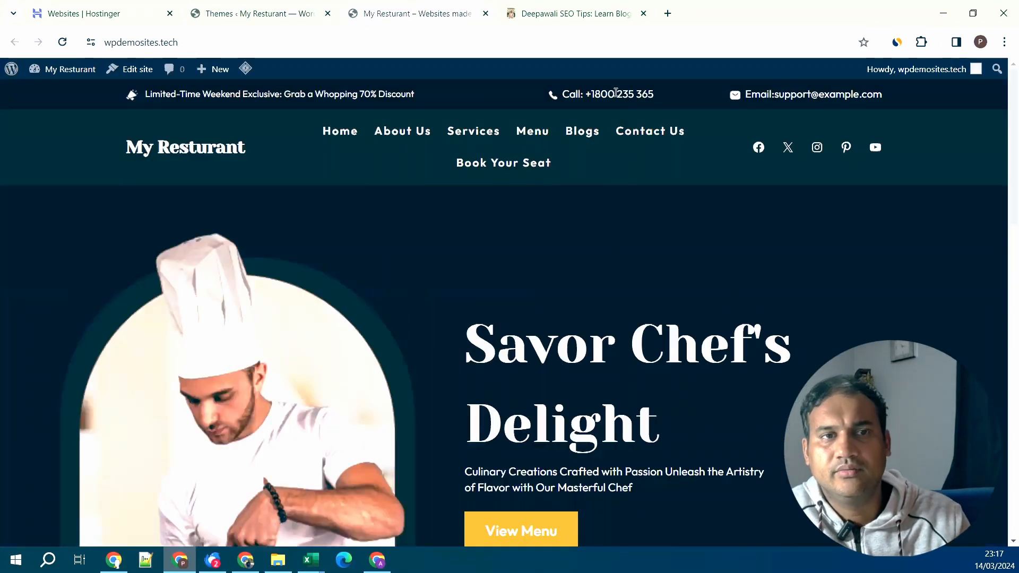
scroll(715, 265, down, 5)
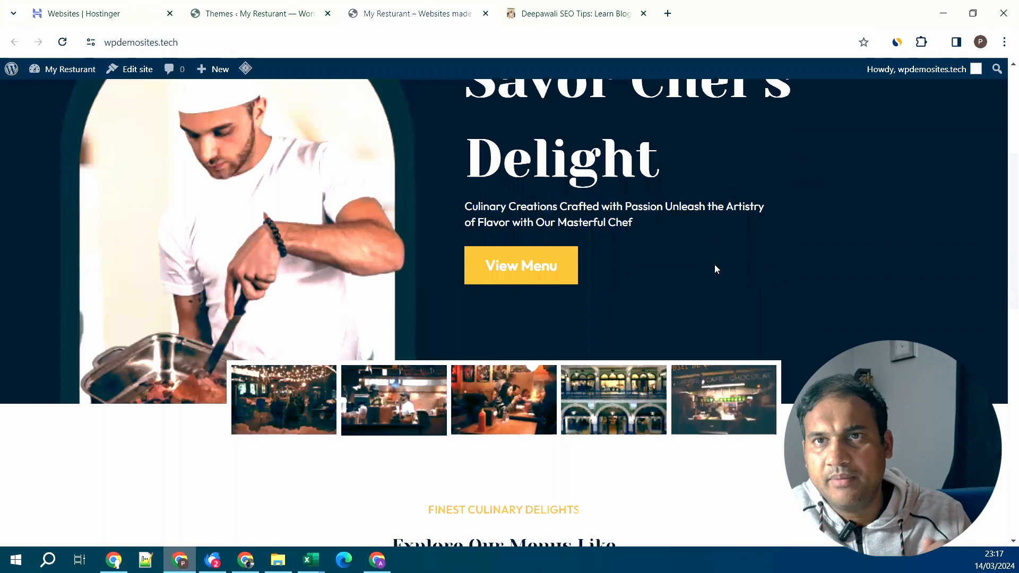
scroll(715, 264, down, 2)
scroll(715, 265, down, 3)
scroll(437, 512, down, 5)
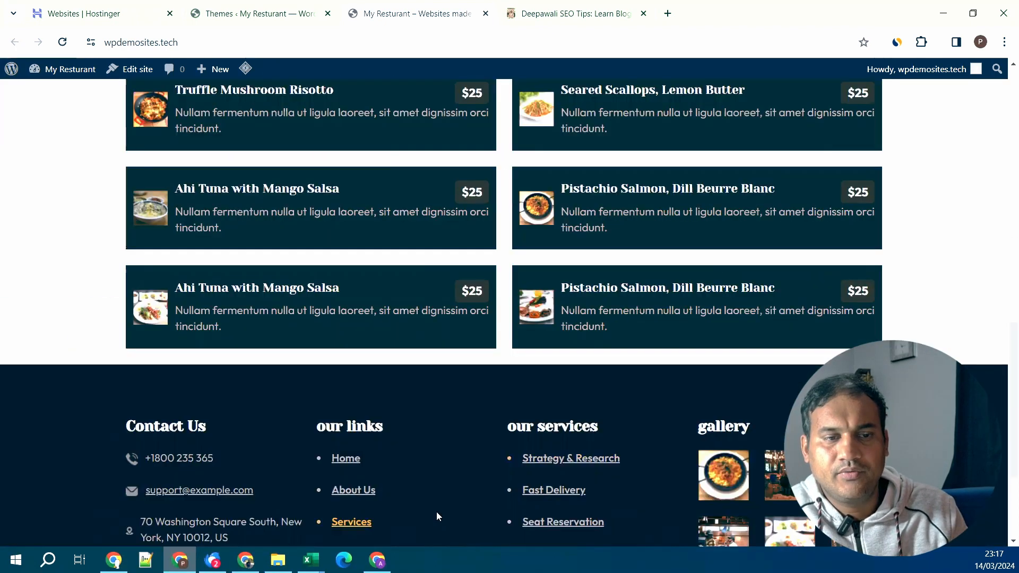
click(250, 6)
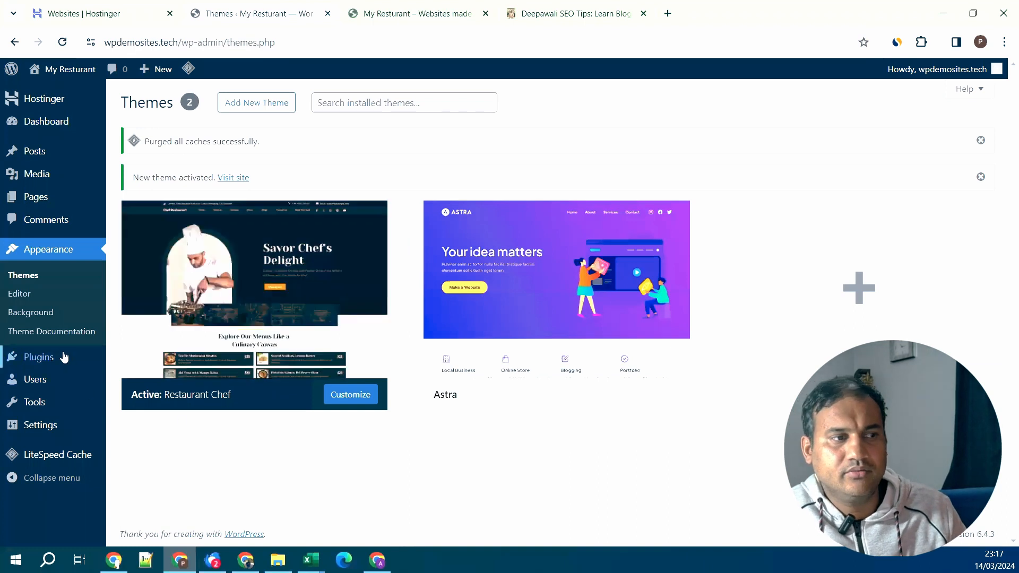
- Go from the installed plugins list to the Add Plugins page
mouse_move(64, 357)
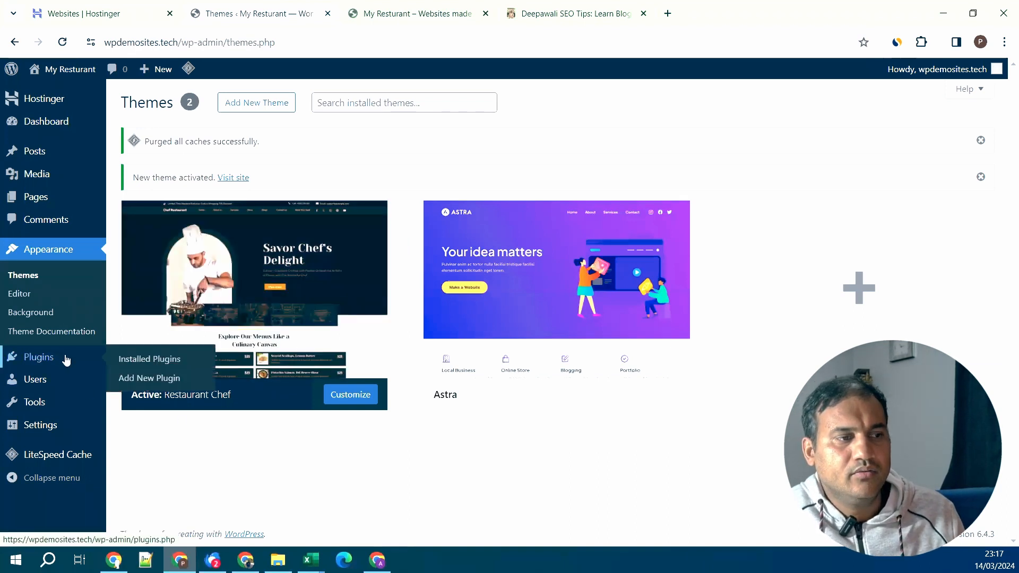
click(137, 364)
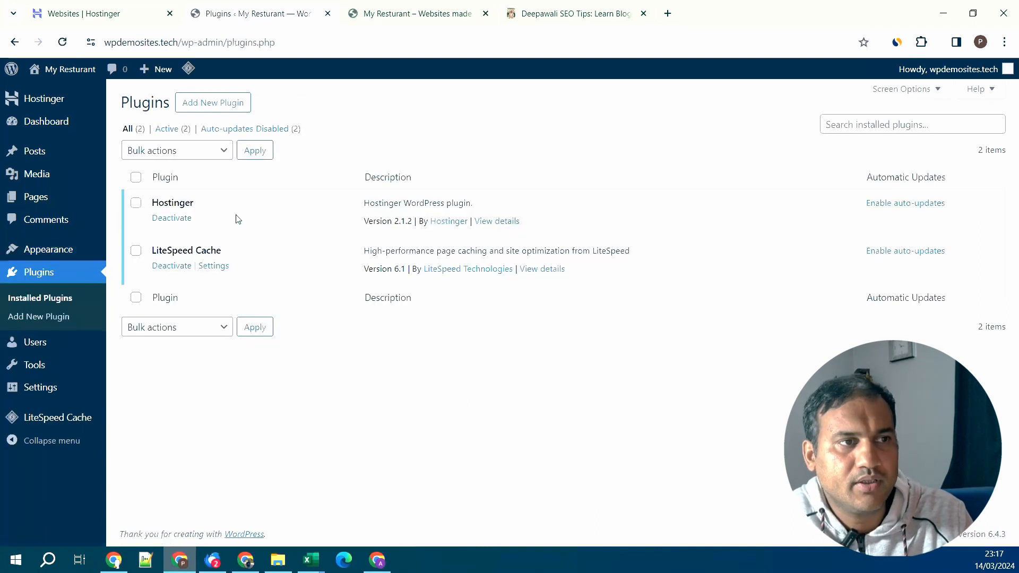
click(219, 110)
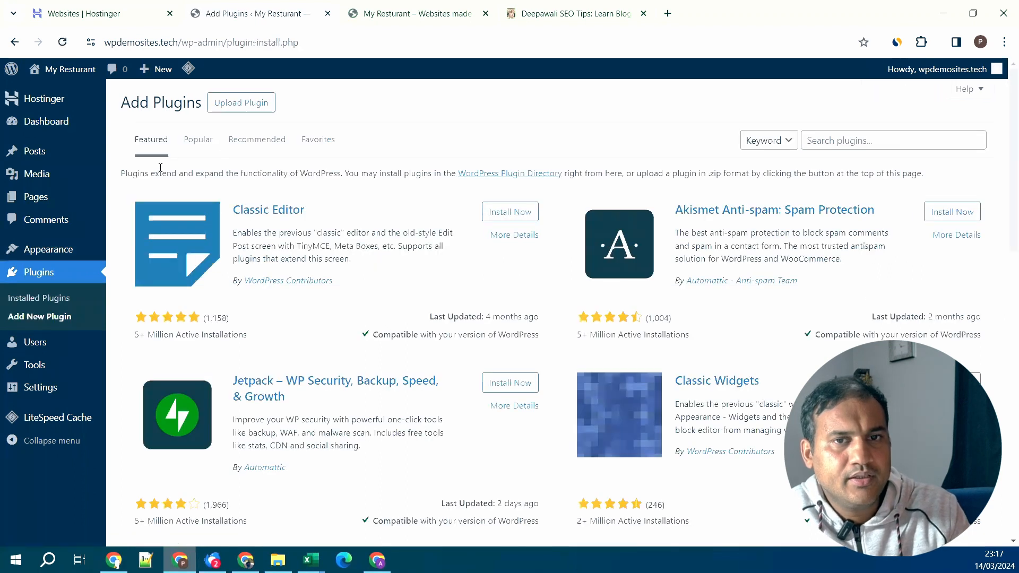
- Browse the Popular, Recommended and Favorites tabs, ending on the Featured plugins list
click(195, 147)
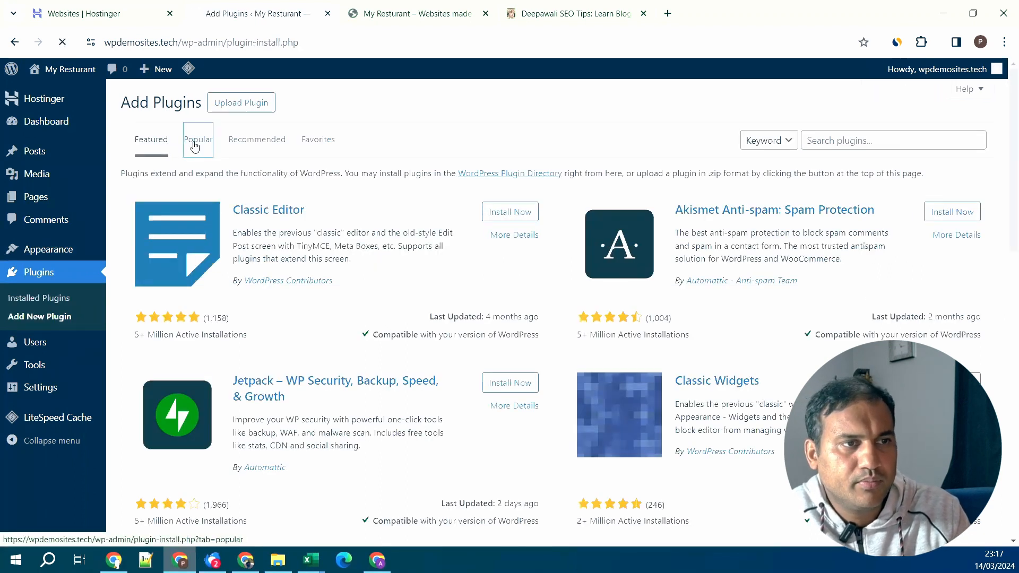
click(247, 143)
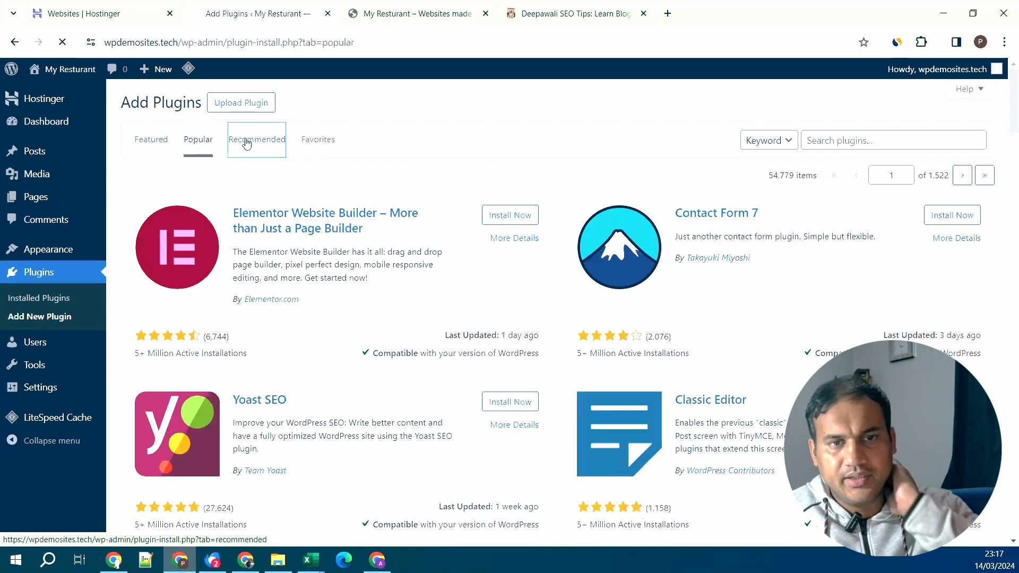
click(325, 143)
click(263, 150)
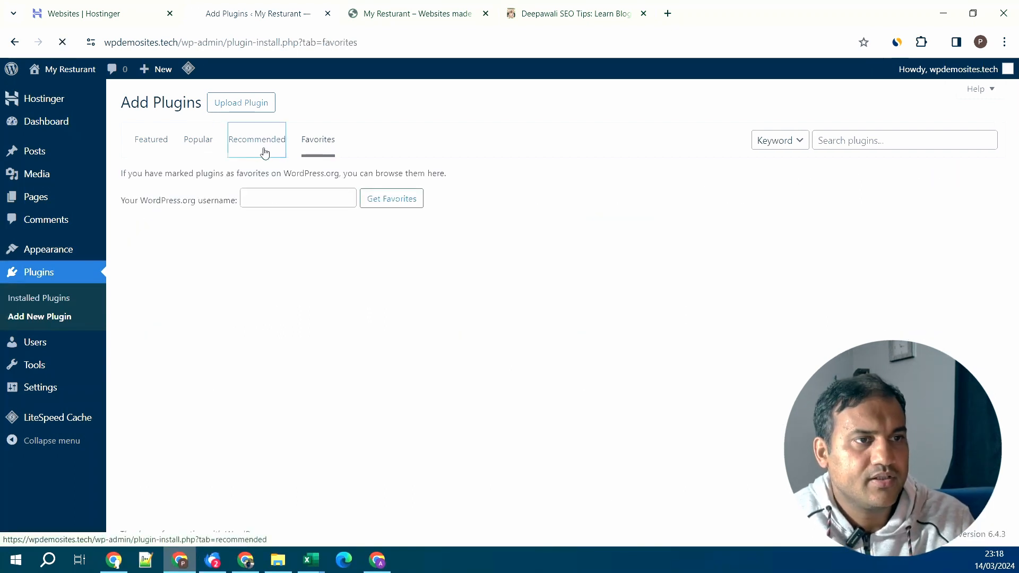
click(160, 147)
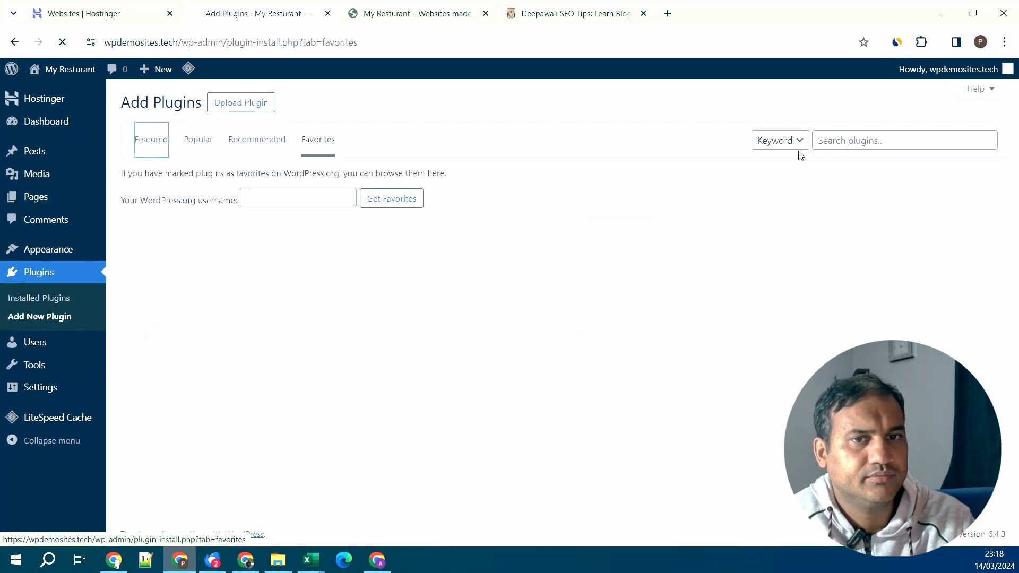
click(849, 140)
text(pa)
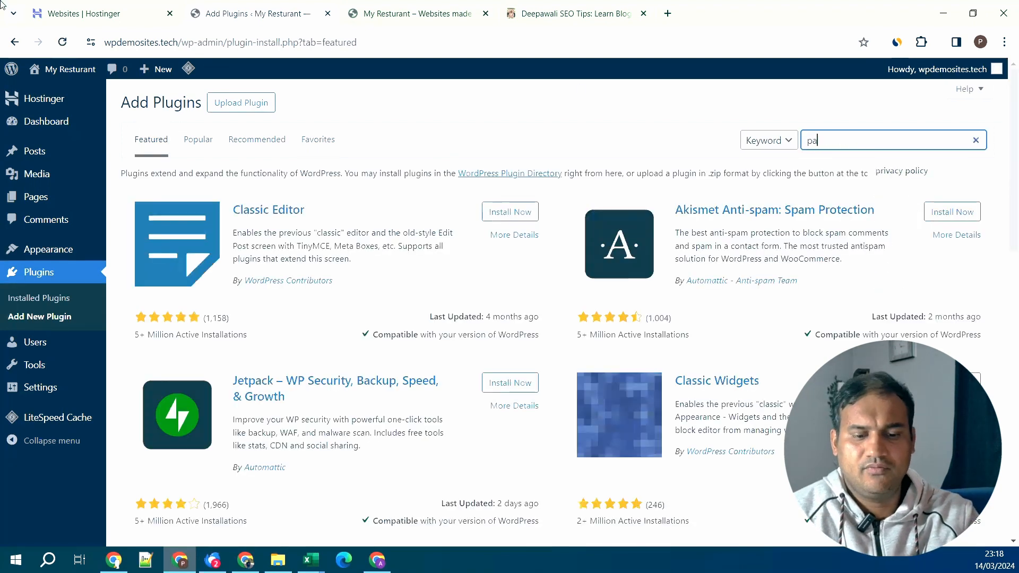
text(yment)
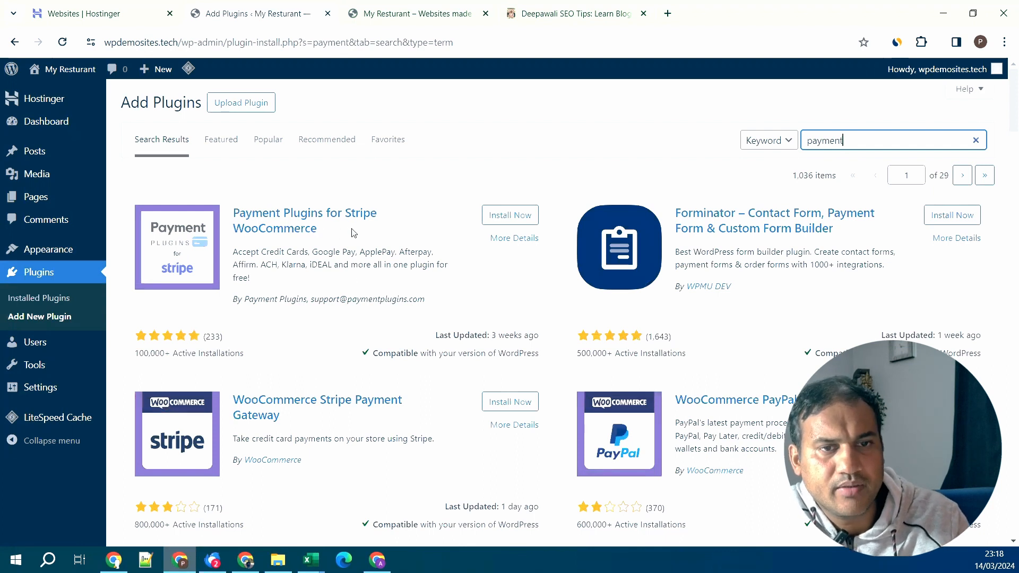
scroll(723, 311, down, 5)
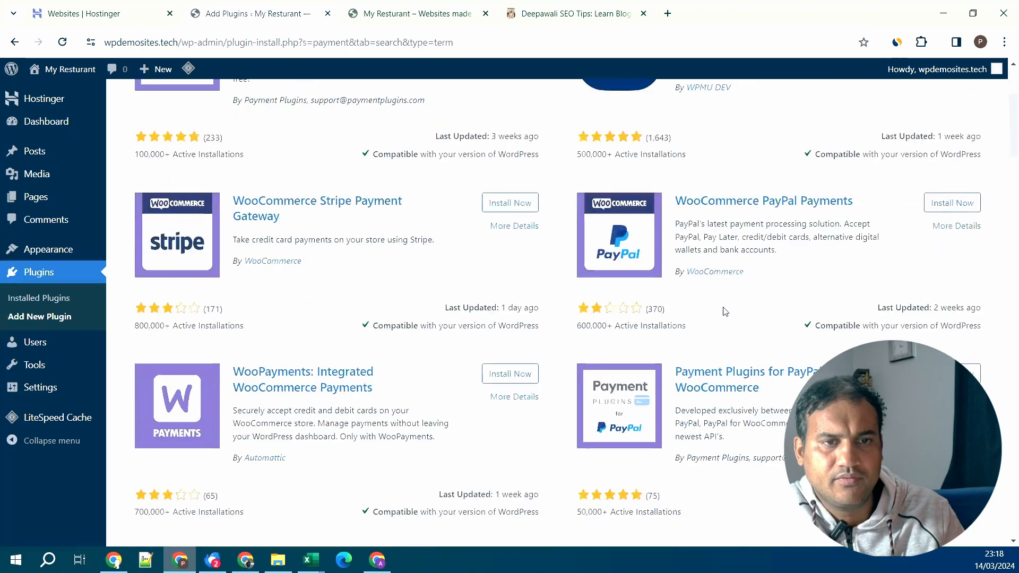
scroll(726, 311, down, 3)
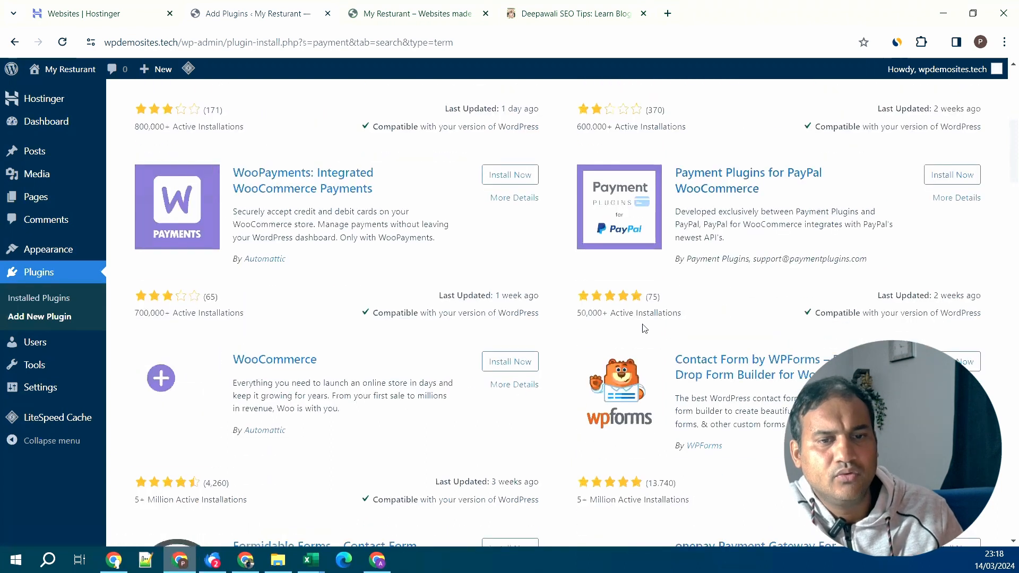
scroll(517, 289, down, 3)
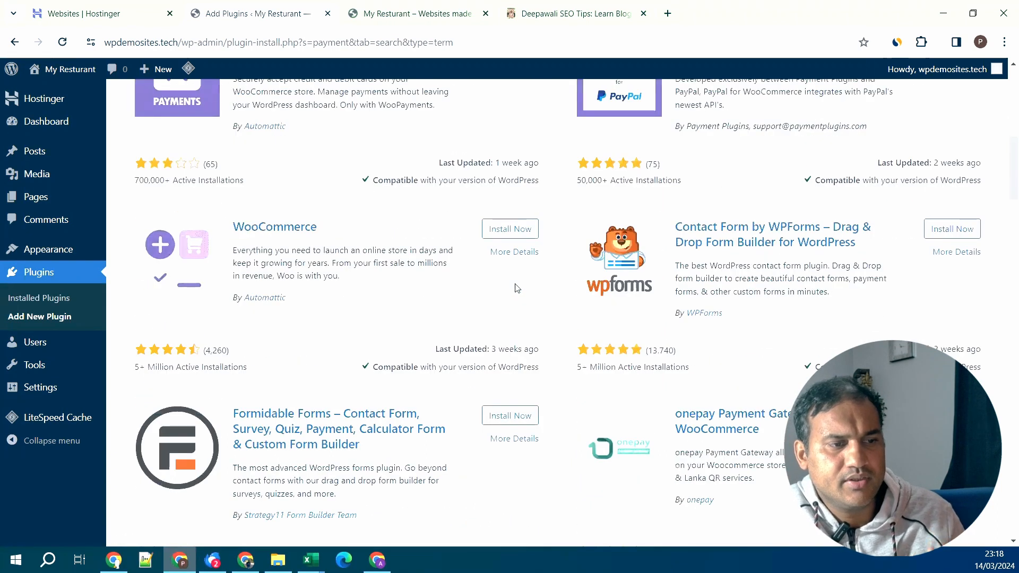
scroll(518, 288, down, 4)
scroll(517, 289, up, 8)
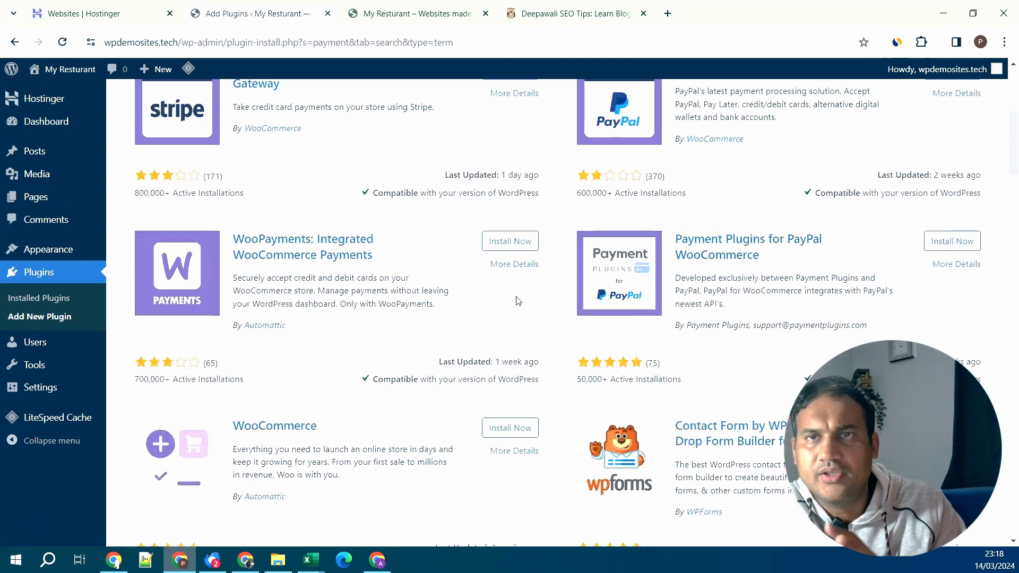
scroll(519, 301, up, 6)
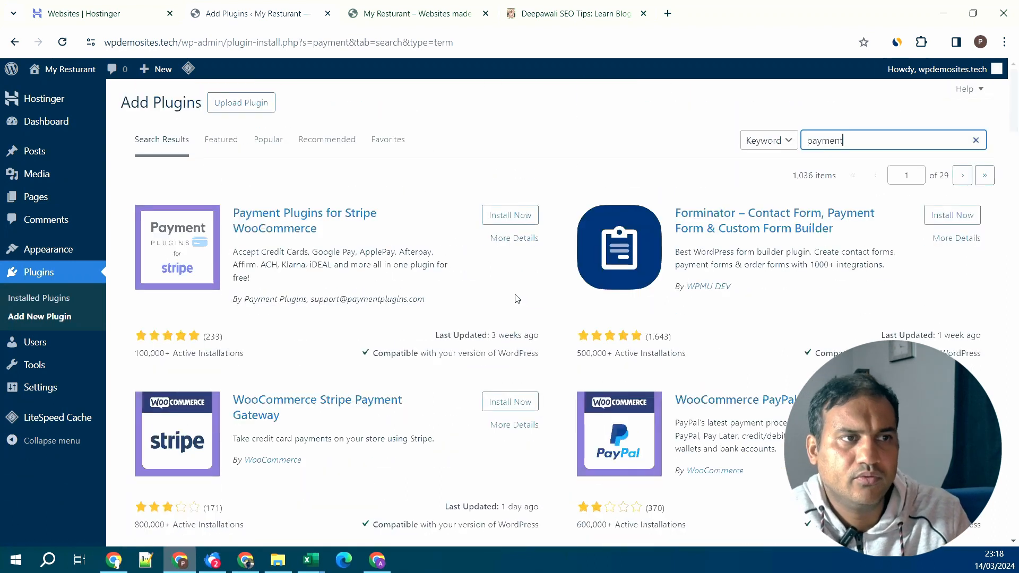
click(976, 140)
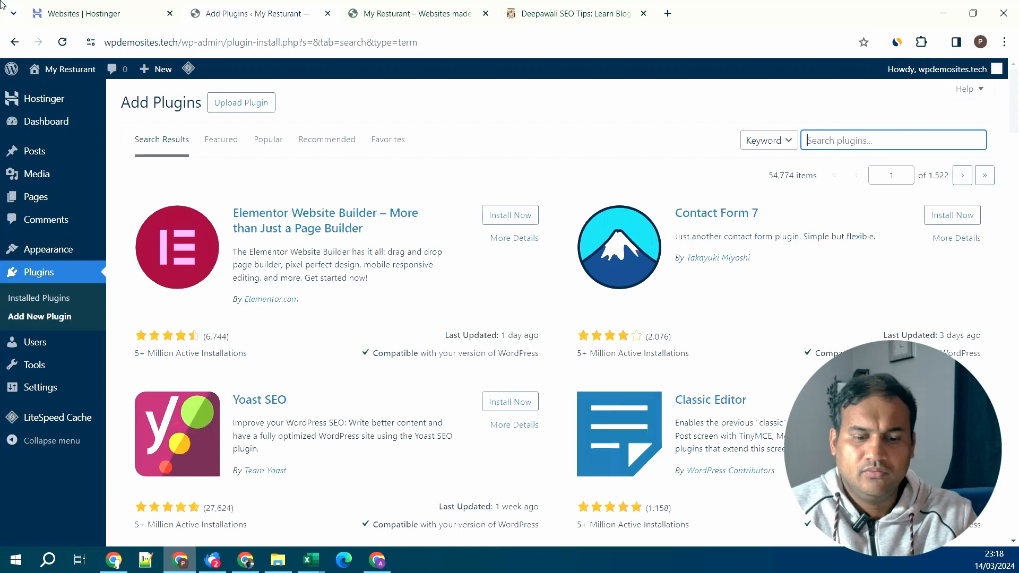
text(akismet)
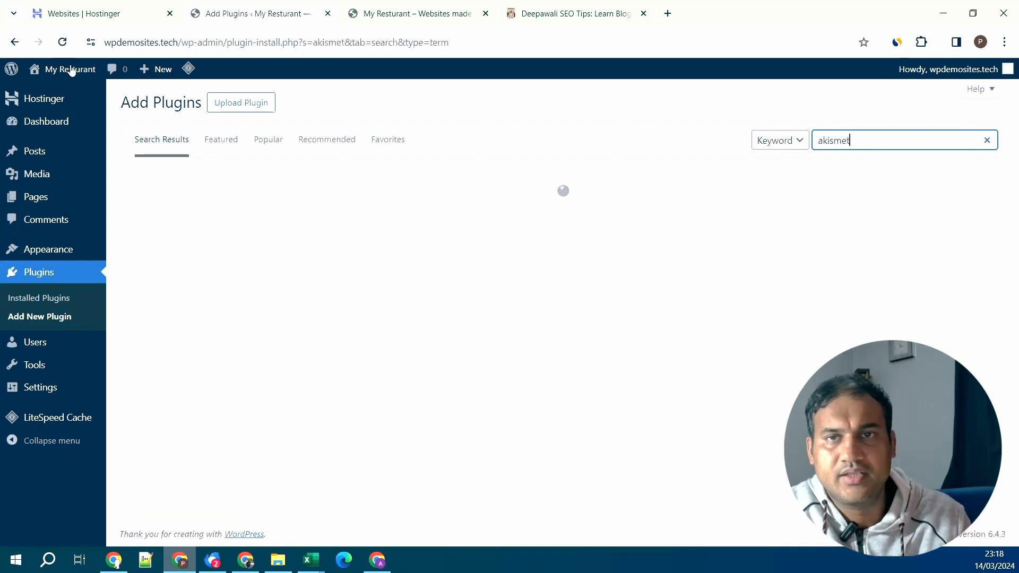
mouse_move(70, 66)
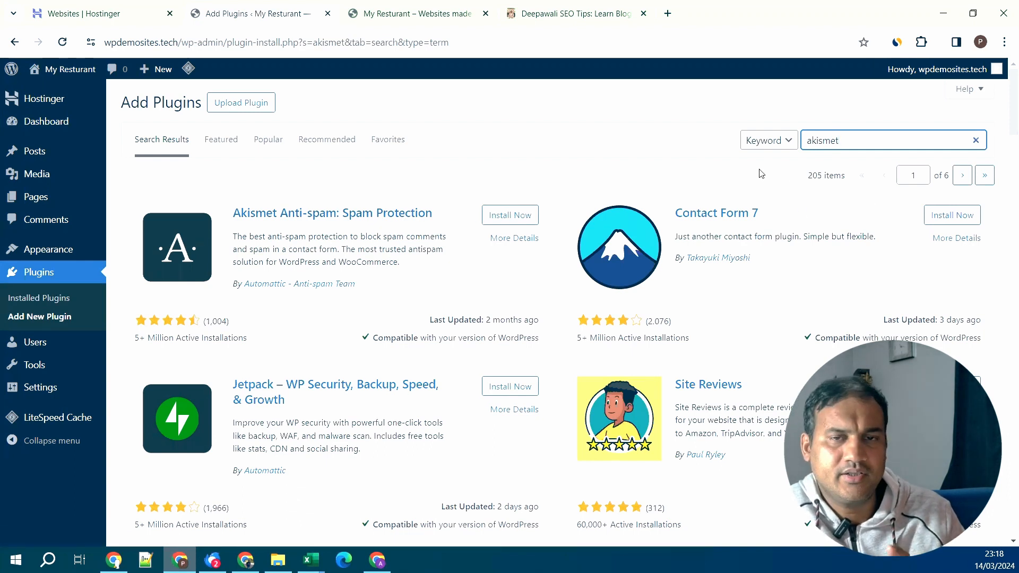
key(BackSpace)
key(BackSpace)
key(BackSpace)
key(BackSpace)
key(BackSpace)
key(BackSpace)
key(BackSpace)
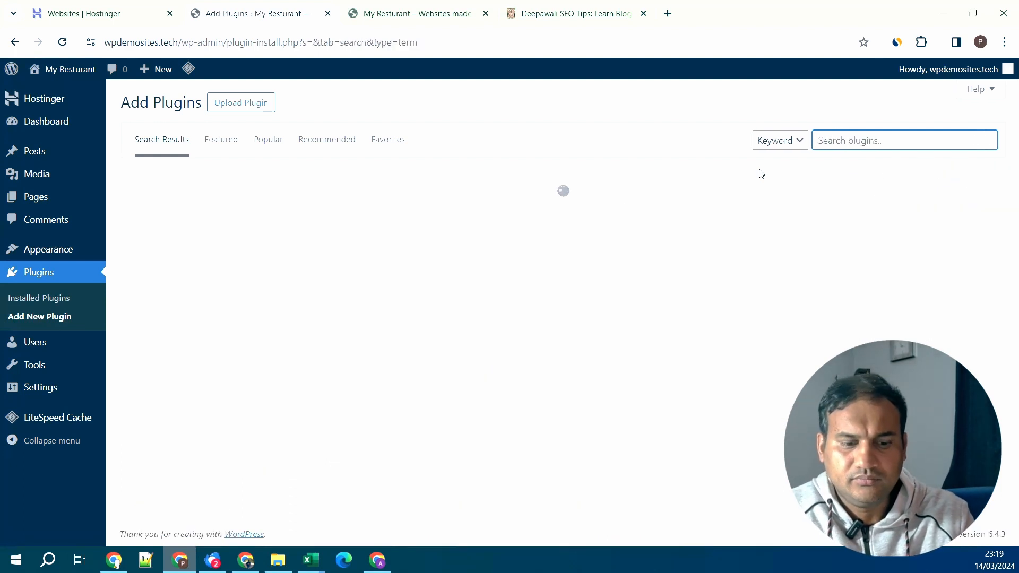
- Search 'wp form', install Contact Form by WPForms, and check the site's Contact Us link
text(wp)
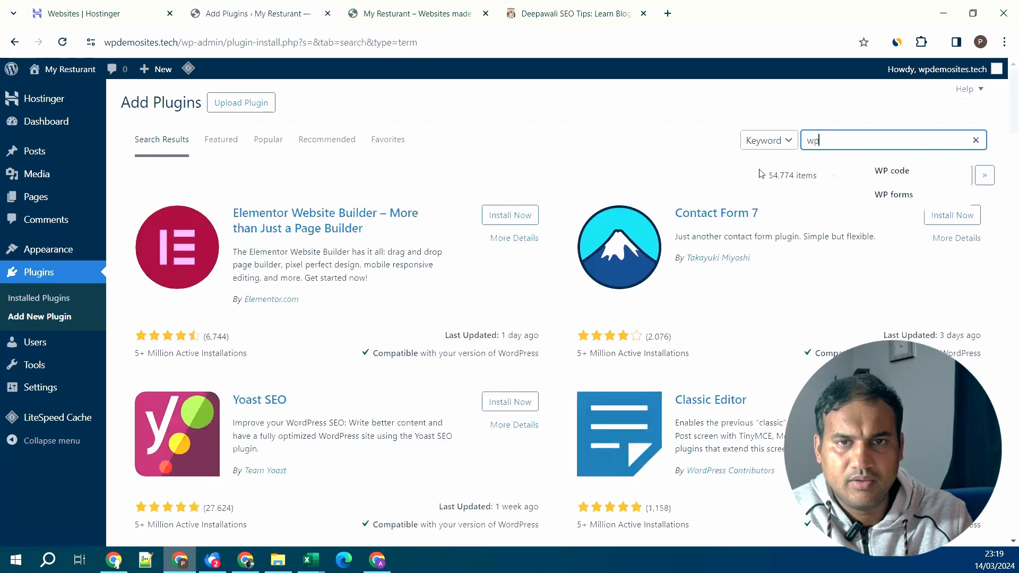
text( form)
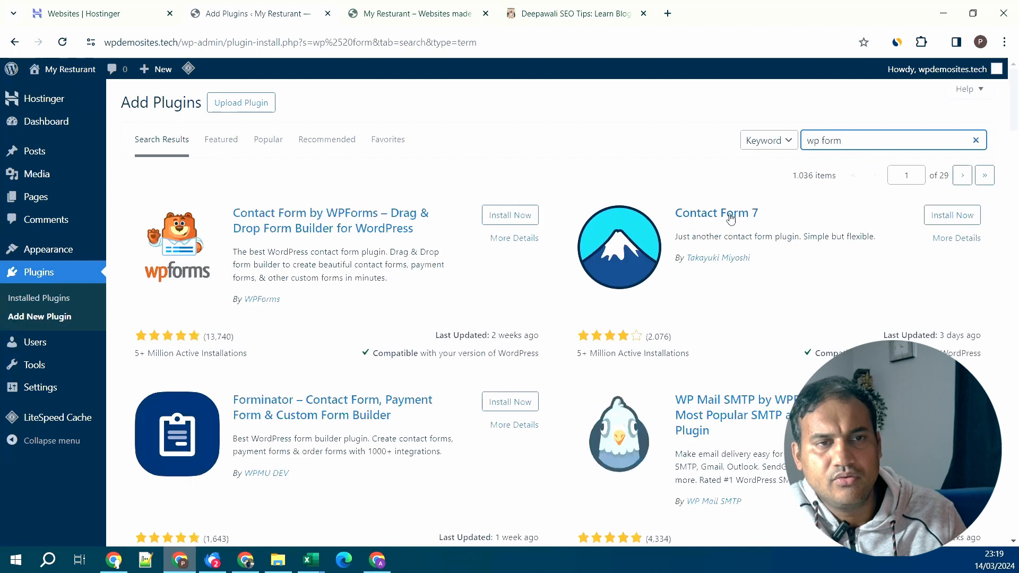
click(500, 215)
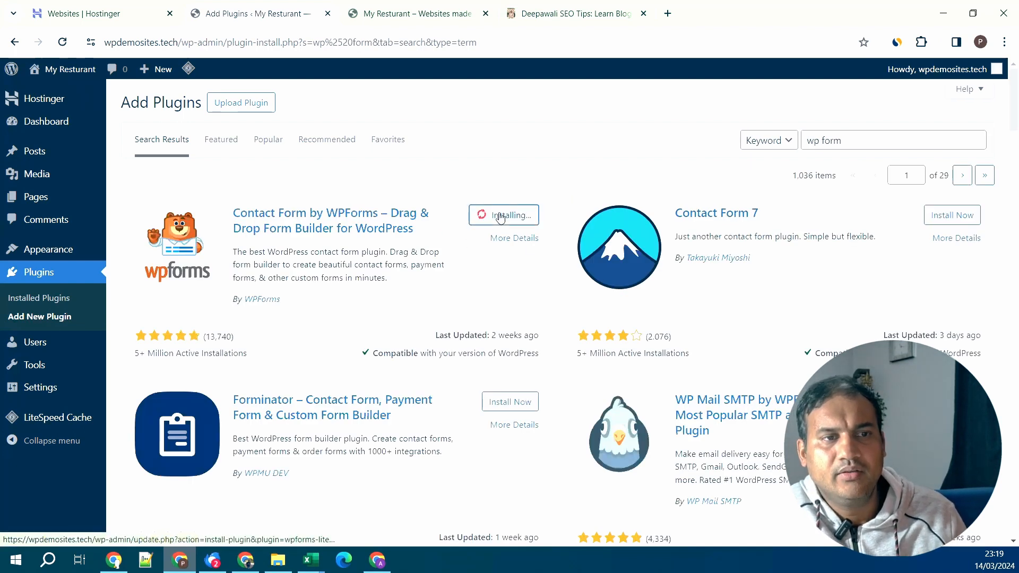
click(423, 15)
scroll(789, 367, up, 15)
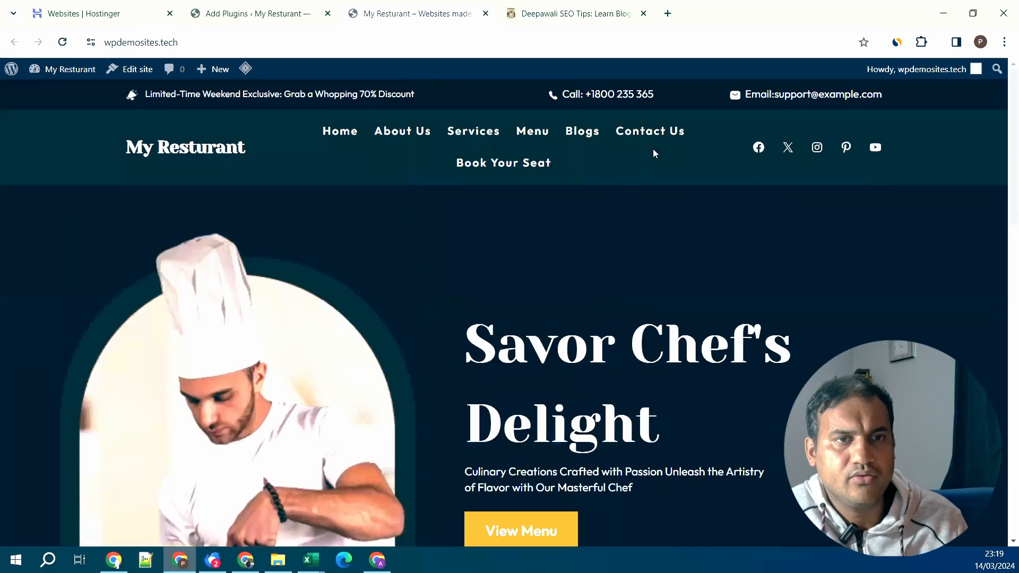
click(653, 133)
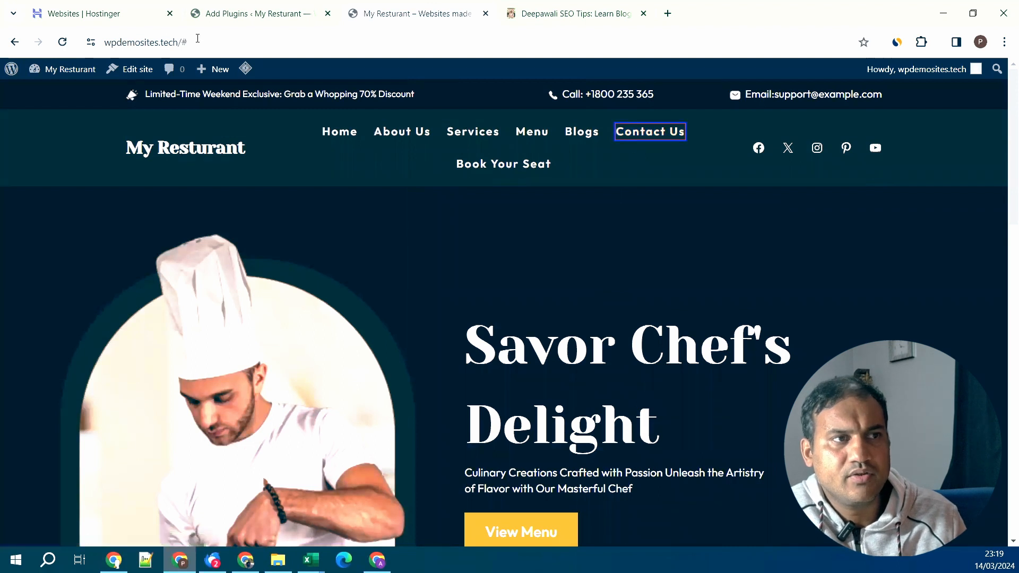
click(266, 16)
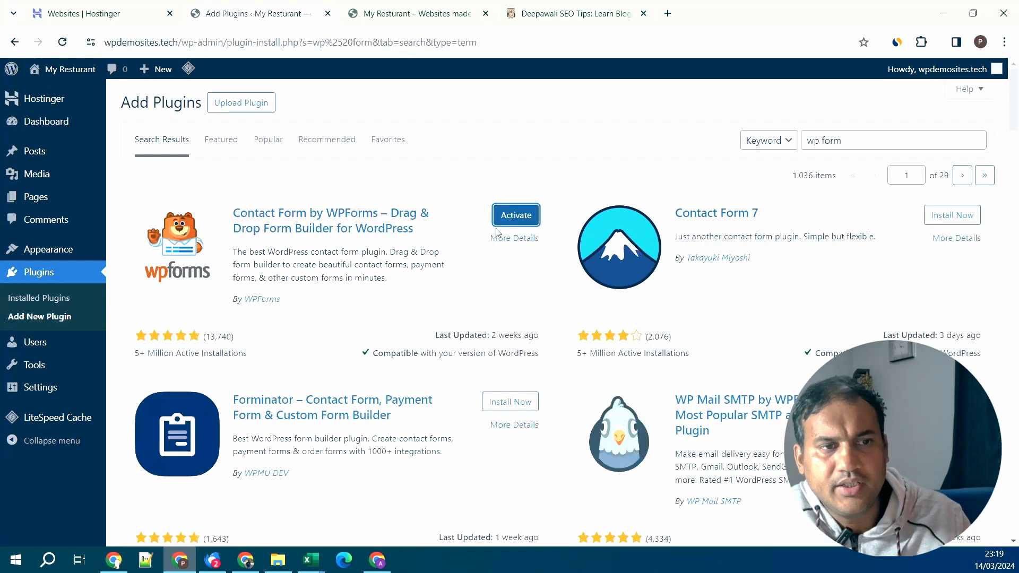
- Activate WPForms Lite, dismiss the cache purge and activation notices, and return to Add Plugins
click(523, 224)
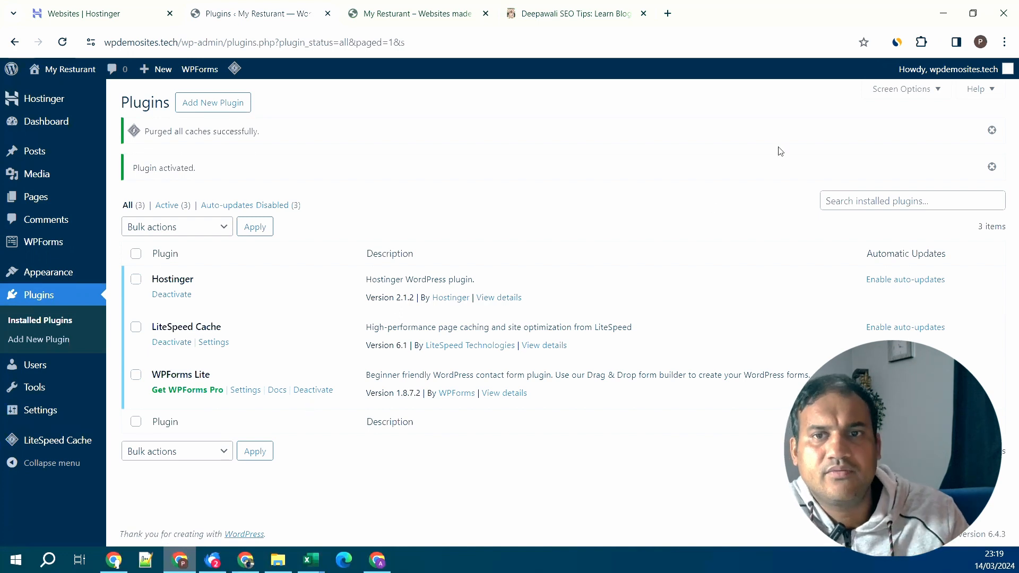
click(991, 131)
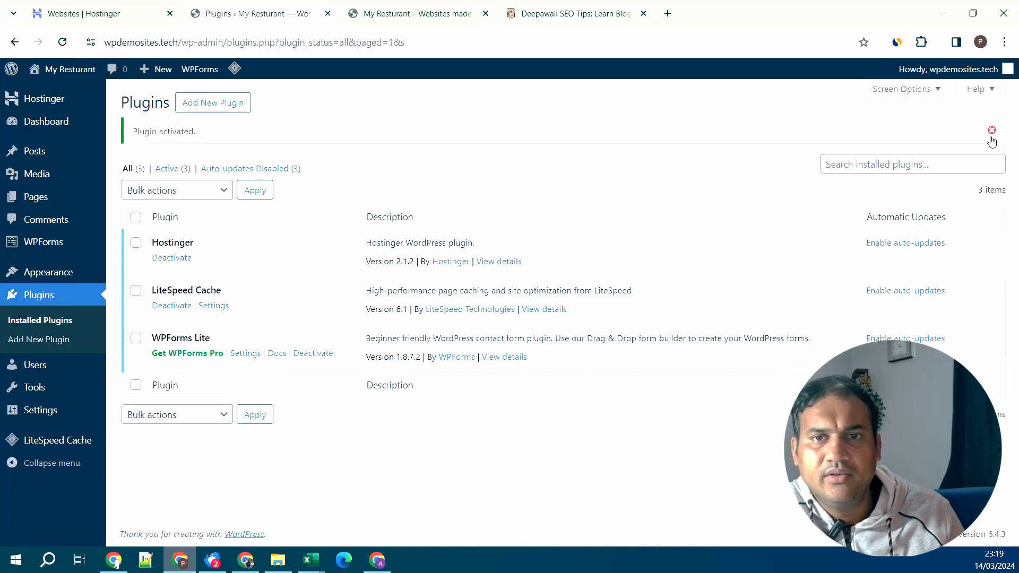
click(991, 131)
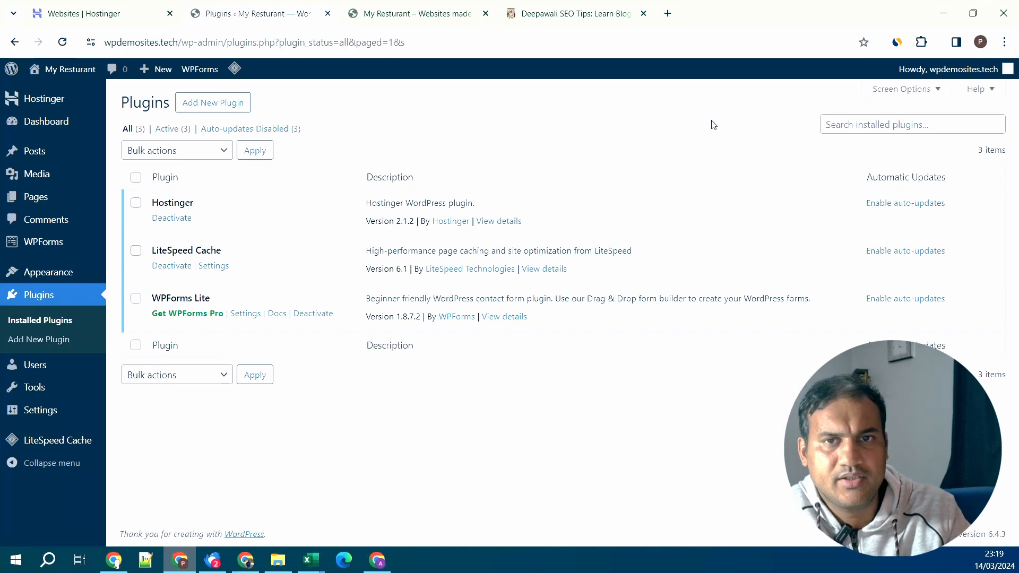
click(926, 100)
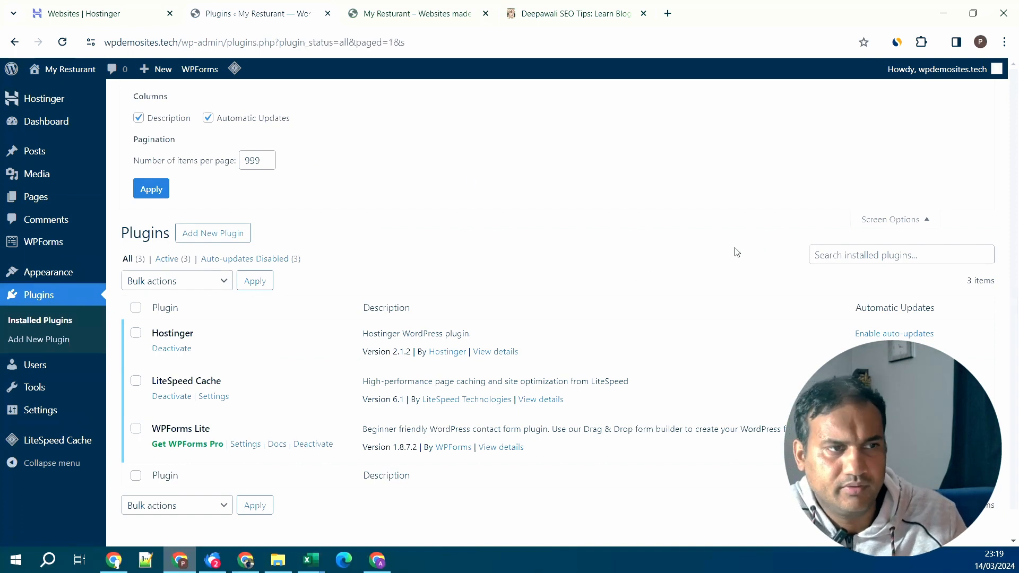
click(882, 222)
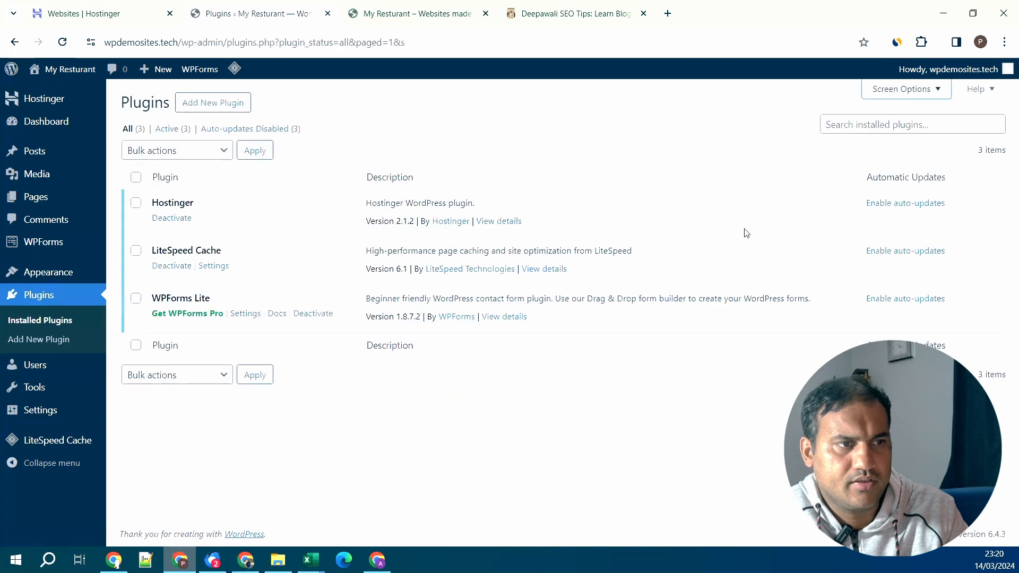
click(222, 106)
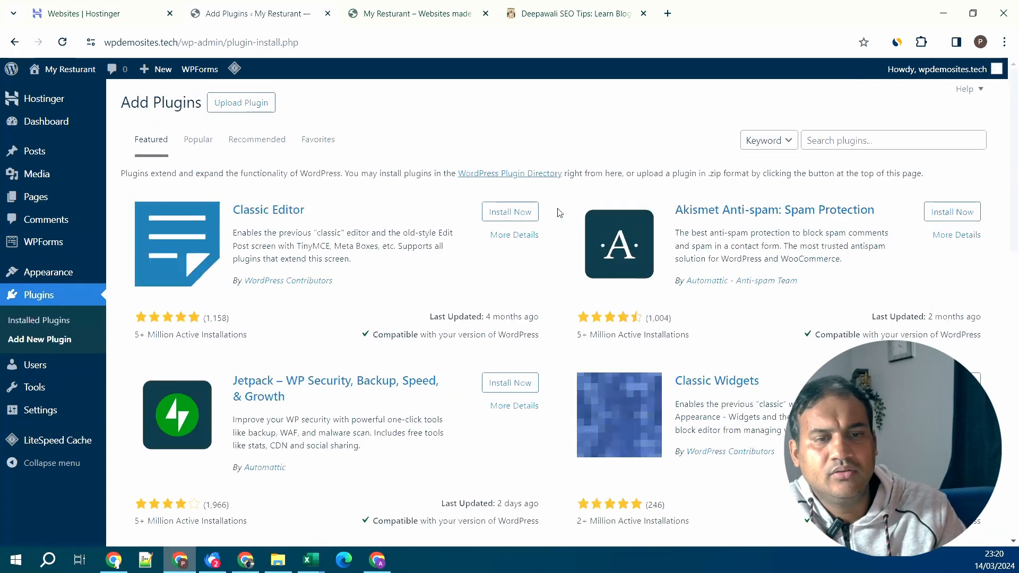
click(906, 144)
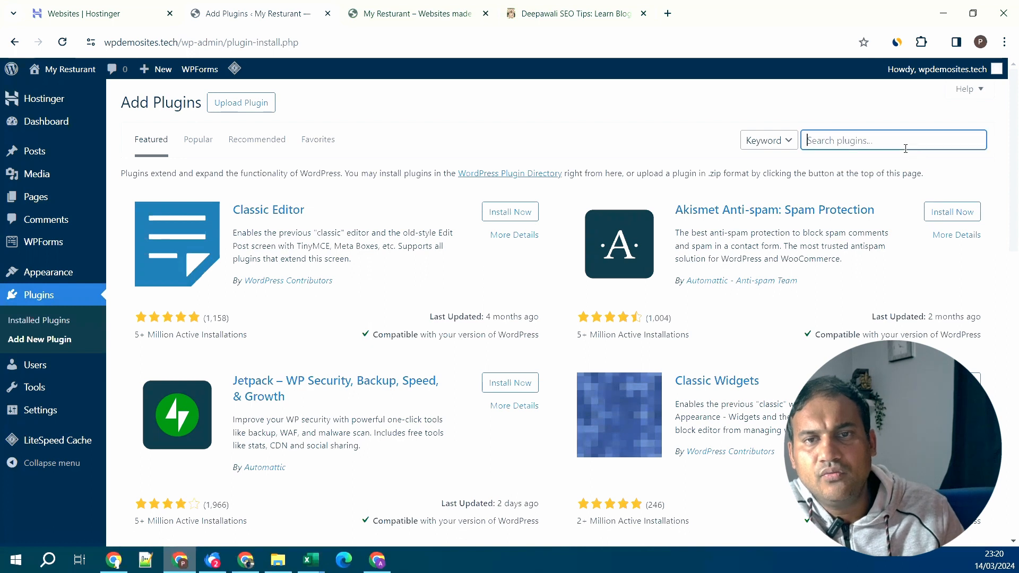
click(697, 117)
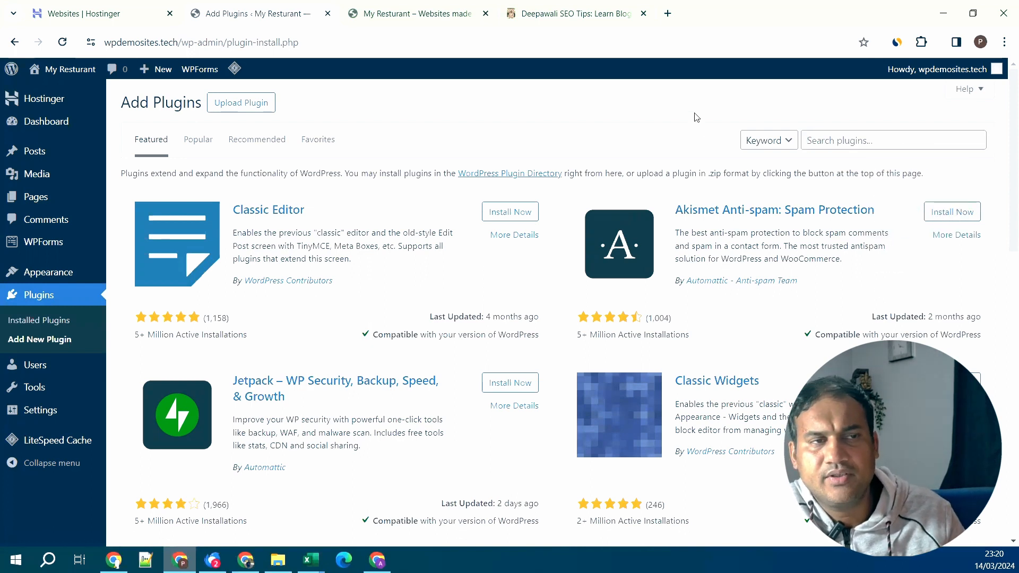
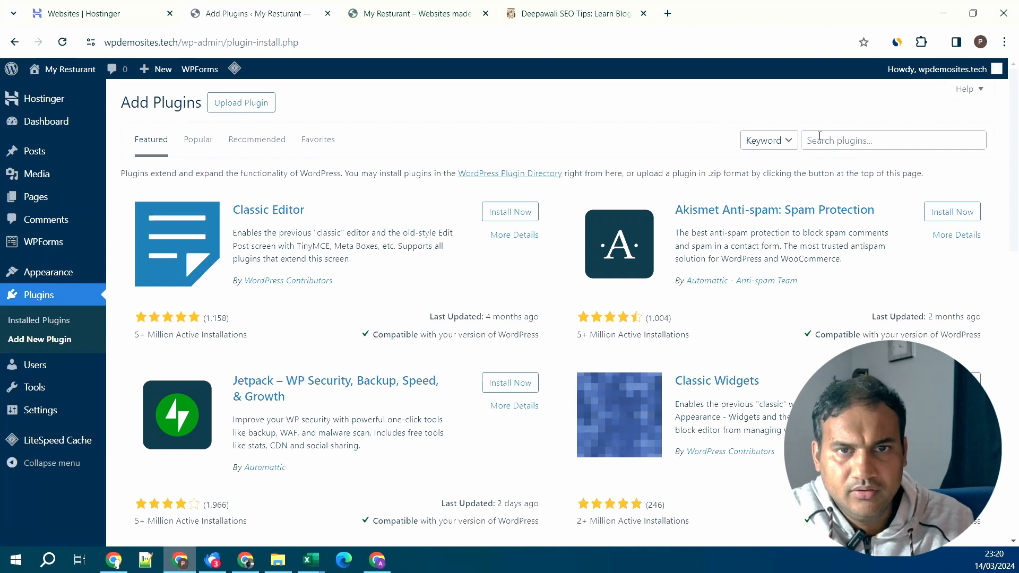
- Search the plugin directory for 'site kit', then list the installed plugins
click(820, 136)
text(site)
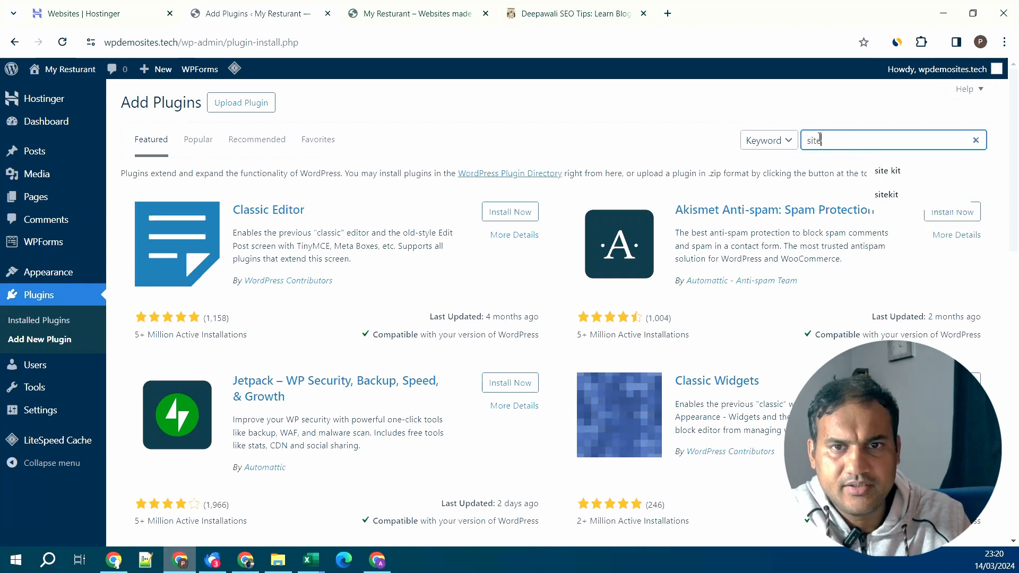
text( kit)
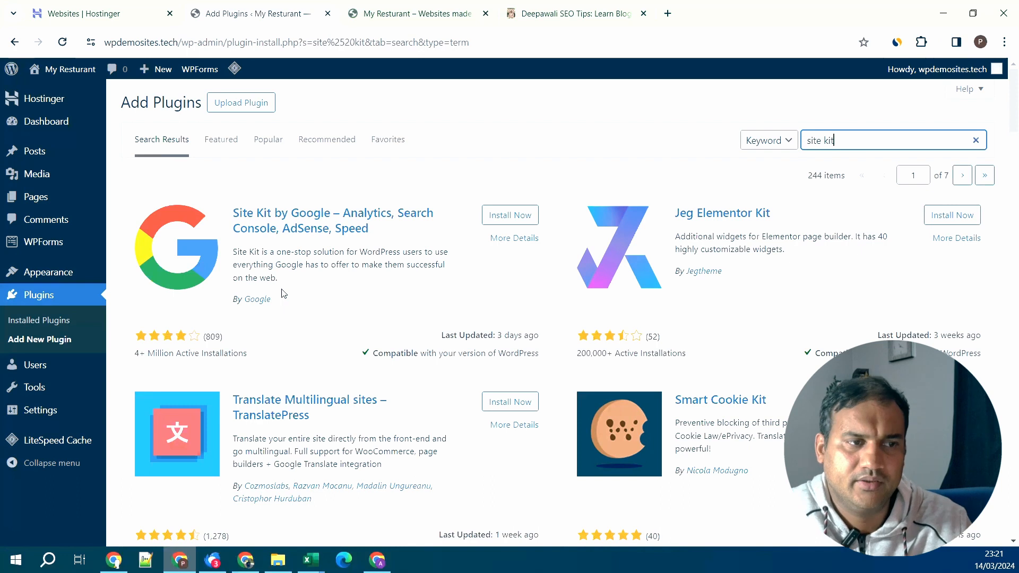
click(40, 321)
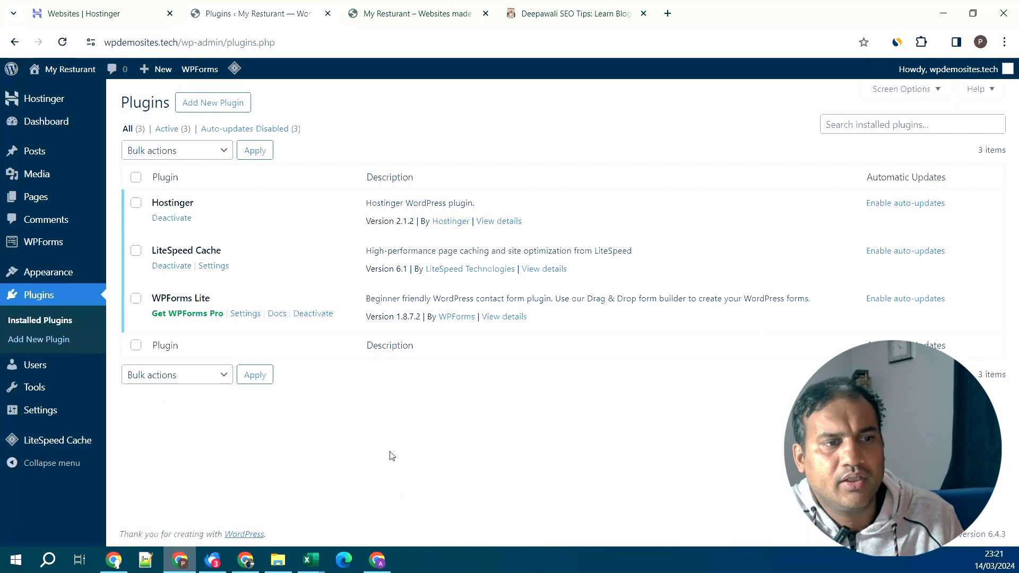
- Open the WPForms Lite settings page and scroll through it
click(252, 313)
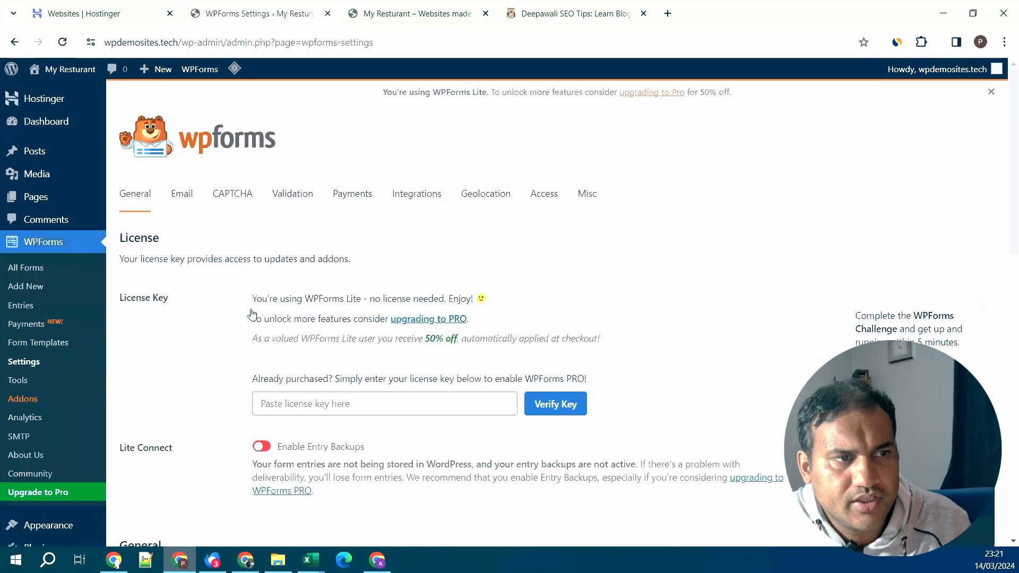
scroll(657, 328, down, 2)
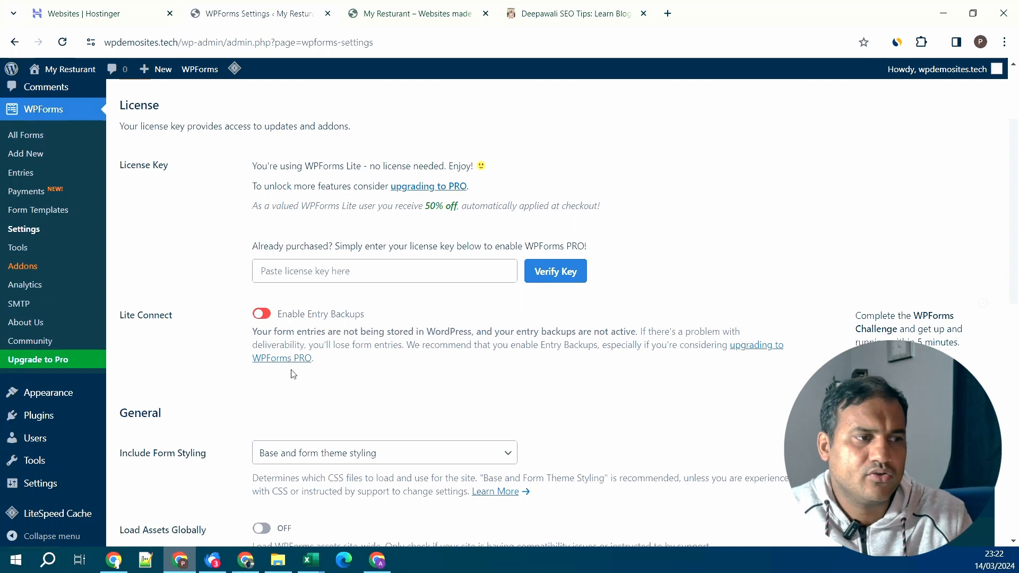
scroll(125, 450, down, 1)
- Compare with the live restaurant site, then go to Add New Plugin
mouse_move(63, 391)
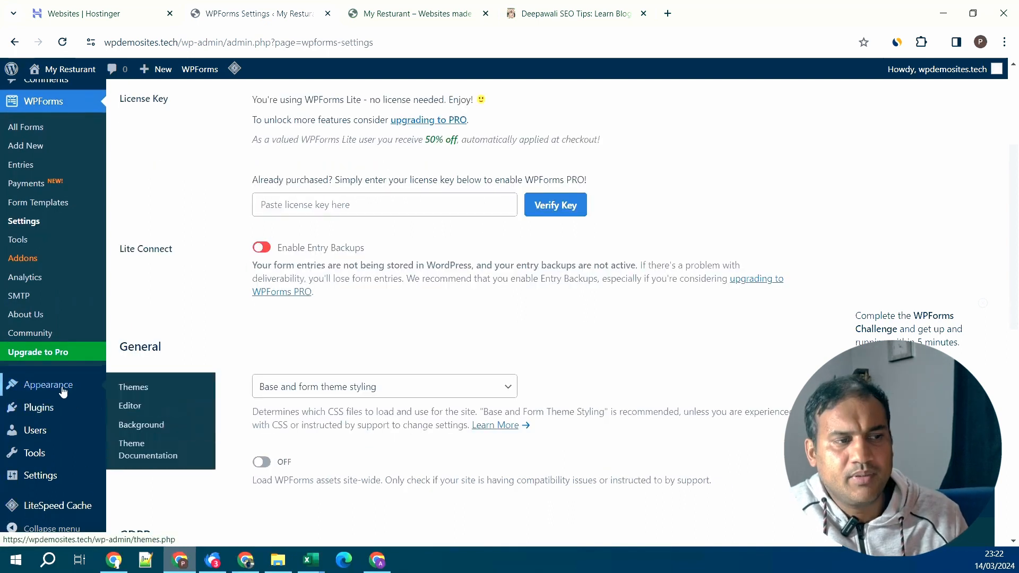
click(457, 7)
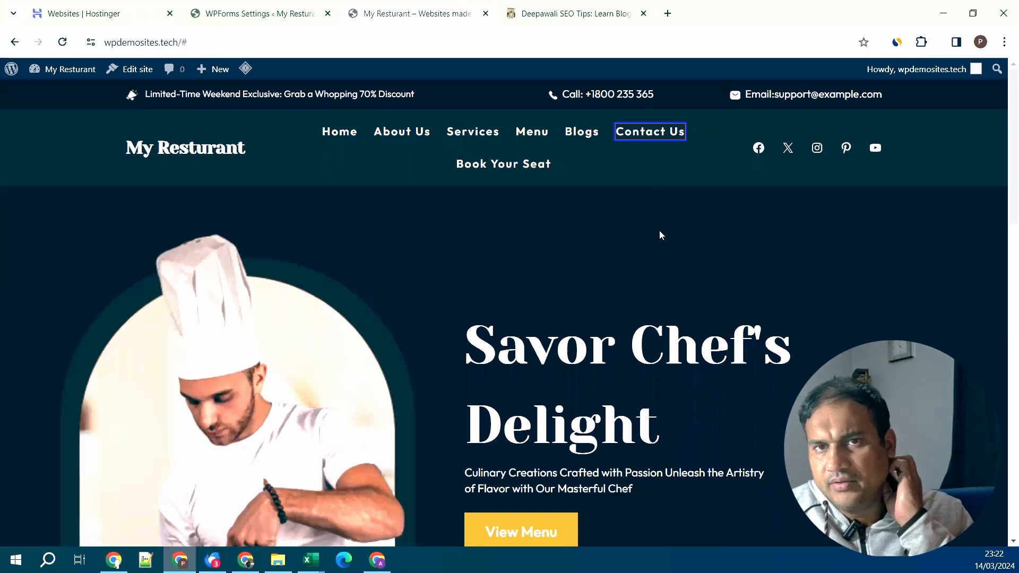
scroll(659, 234, down, 7)
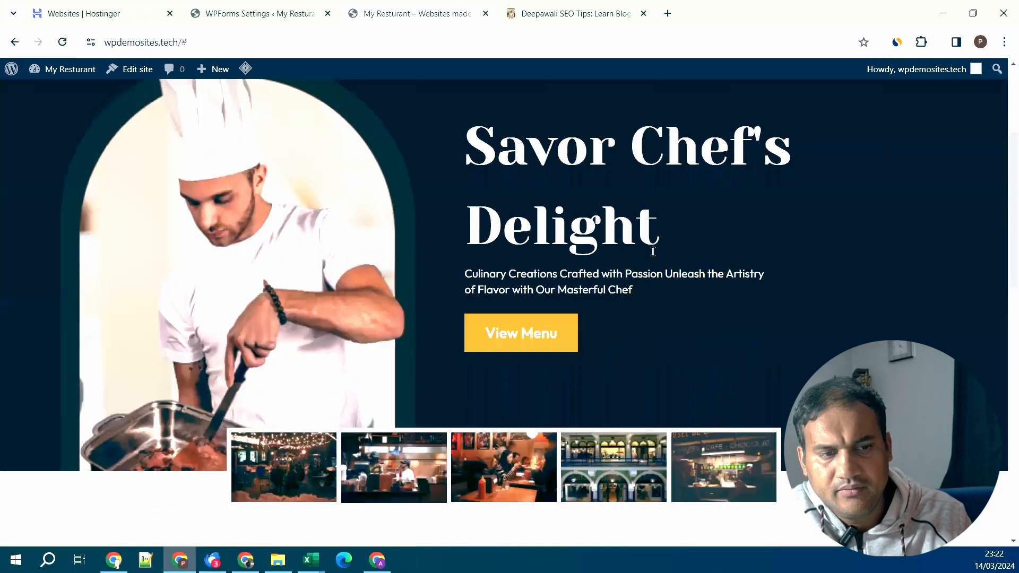
click(228, 13)
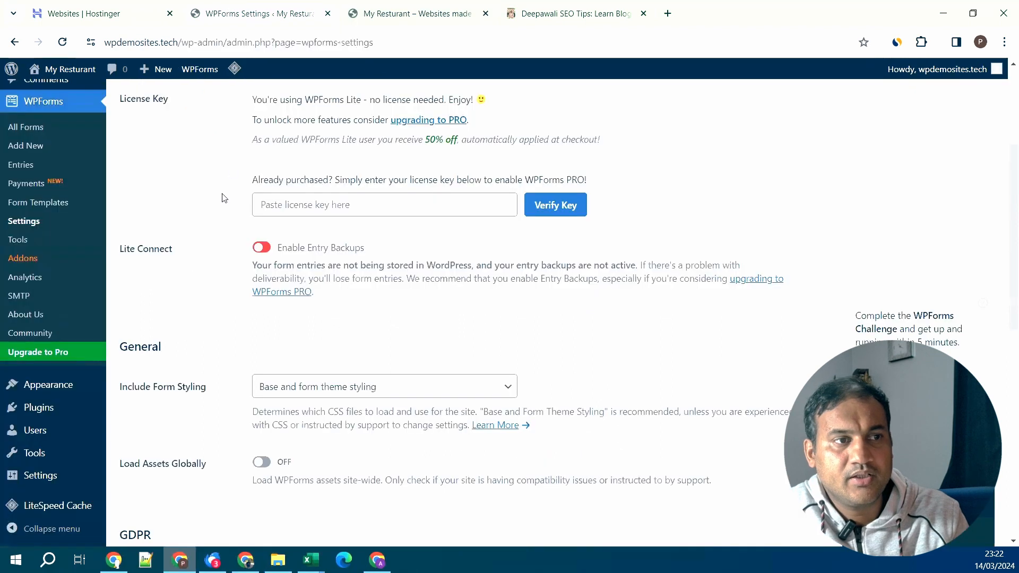
mouse_move(38, 408)
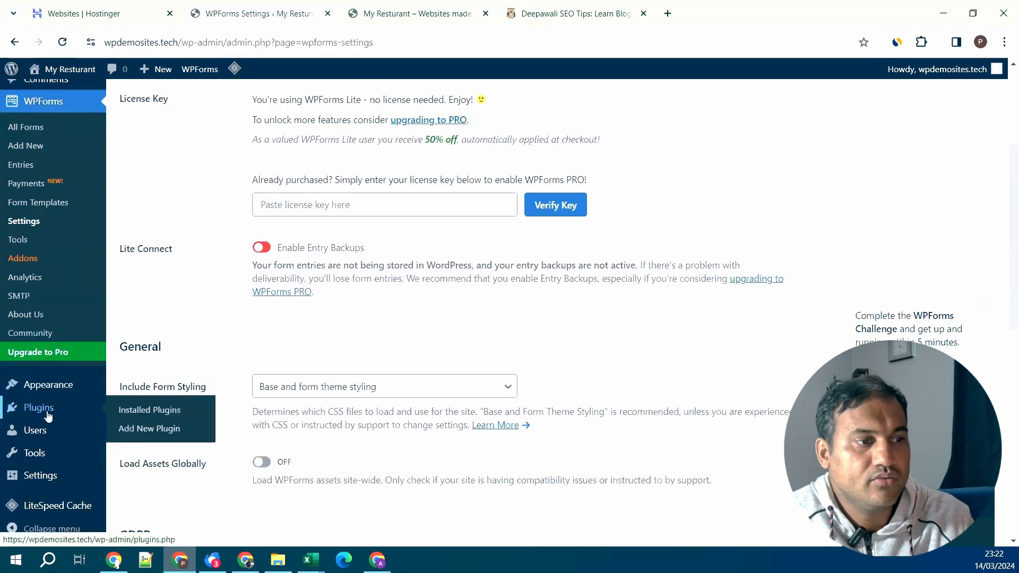
click(175, 428)
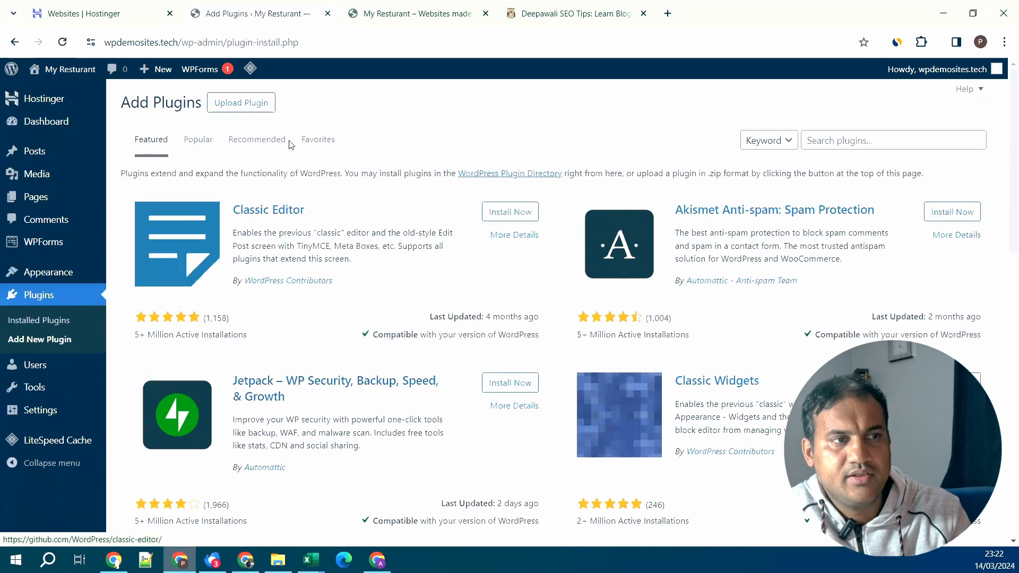
- Search the plugin directory for 'maintainance' and scroll the results
click(831, 139)
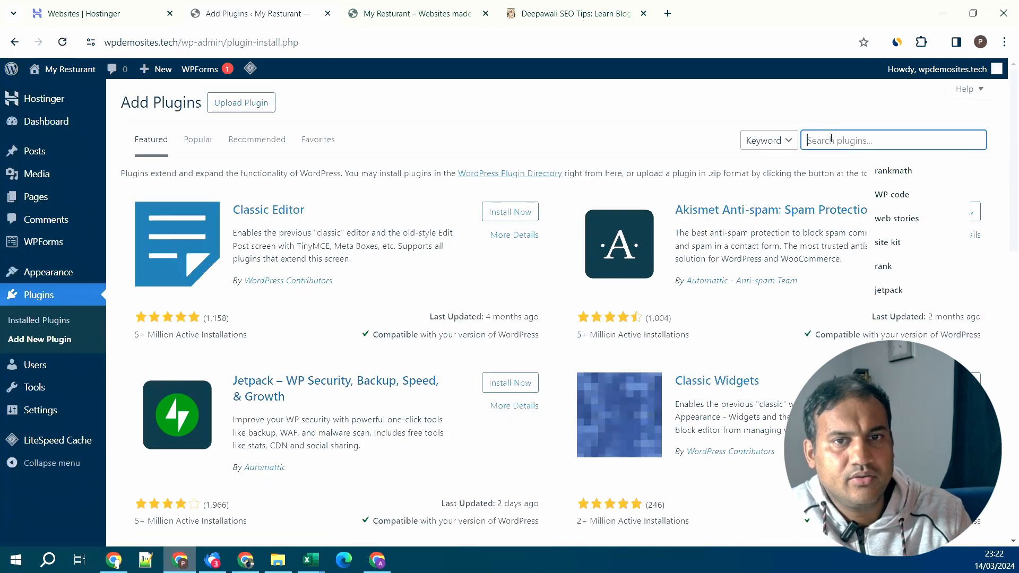
text(maintain)
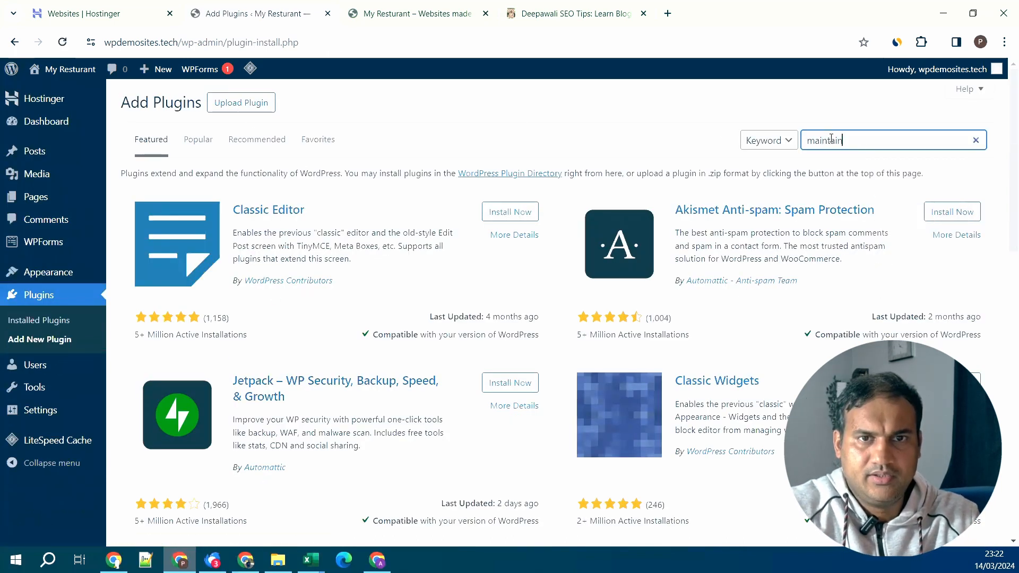
text(ance)
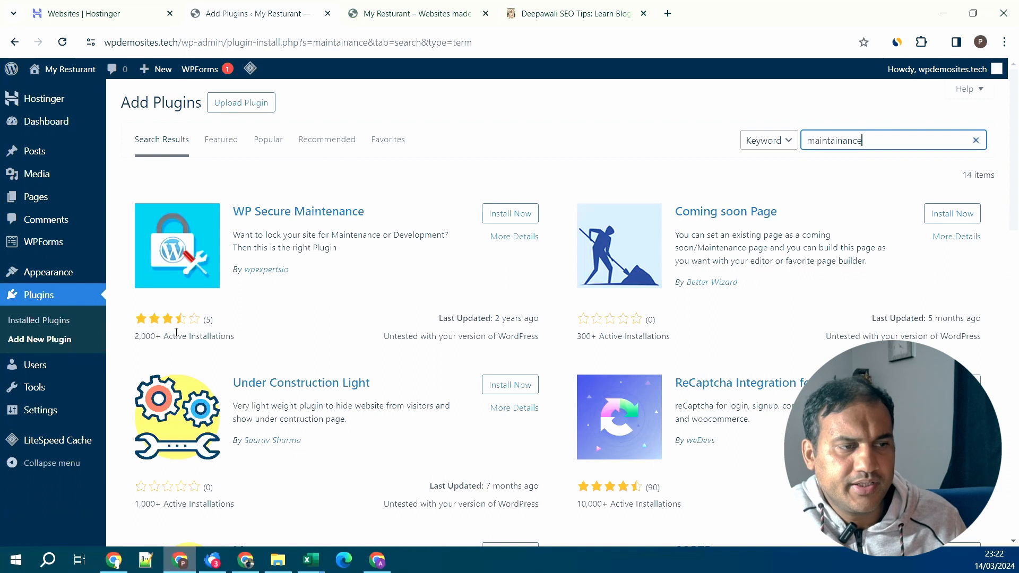
scroll(176, 333, down, 3)
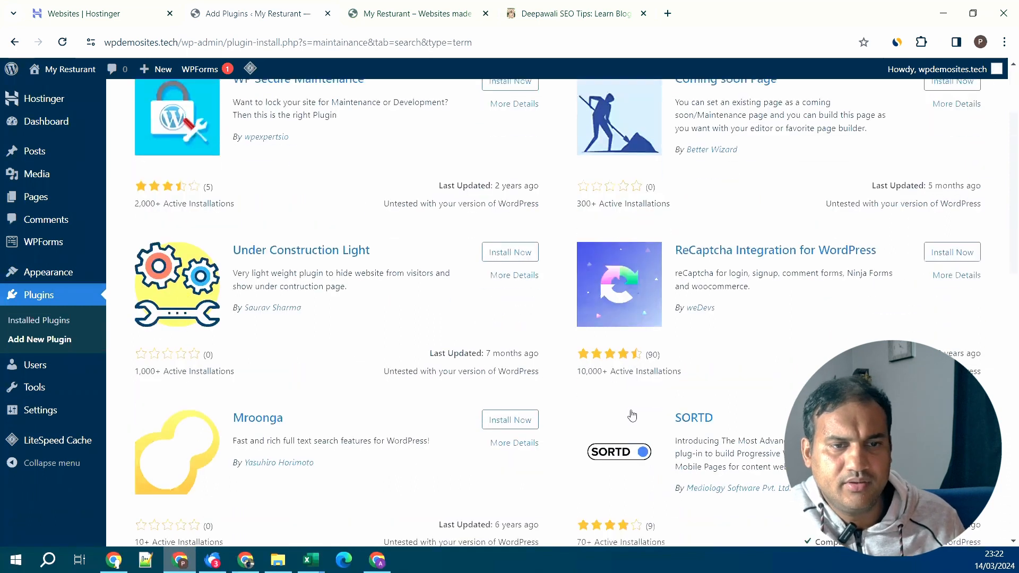
scroll(632, 401, down, 3)
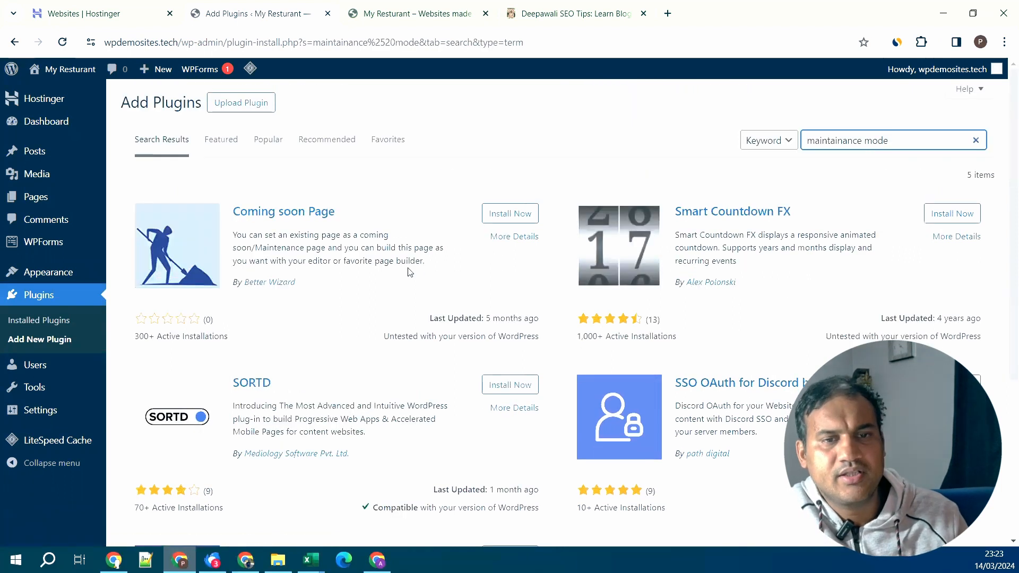
- Replace the query with 'coming soon' and browse the matching plugins
drag(911, 141, 692, 126)
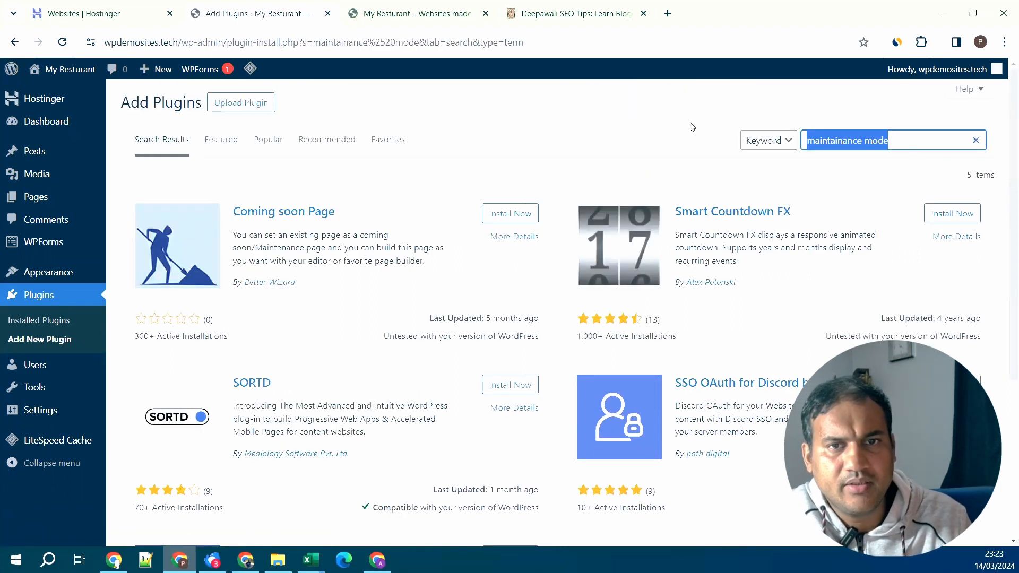
text(coming soon)
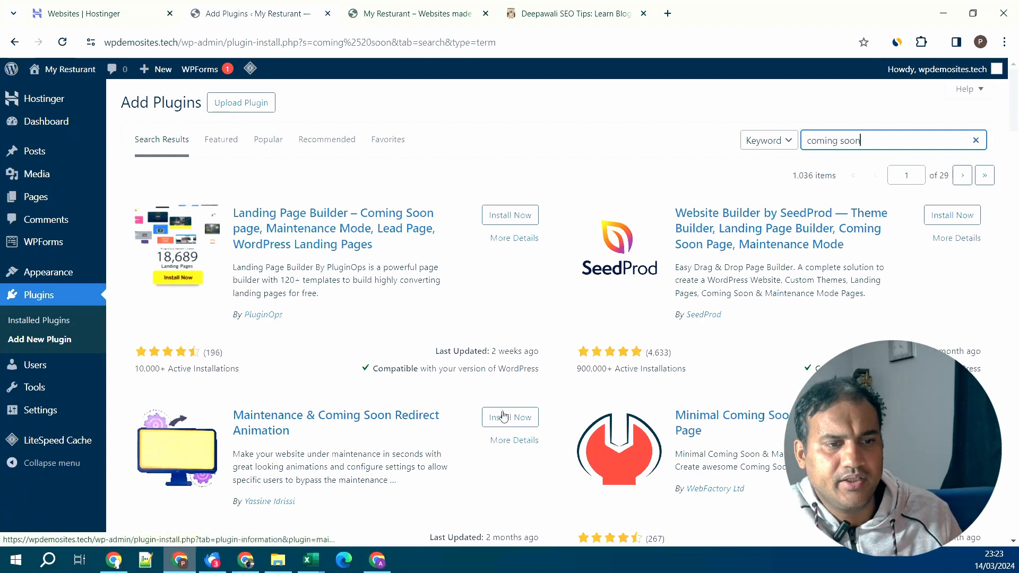
scroll(536, 399, down, 1)
scroll(535, 398, down, 3)
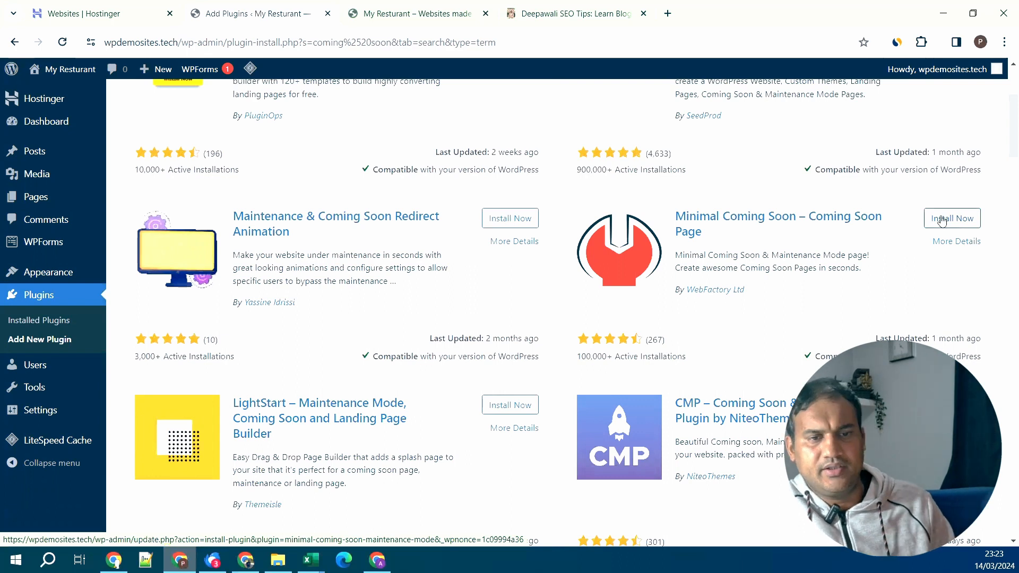
scroll(944, 222, down, 1)
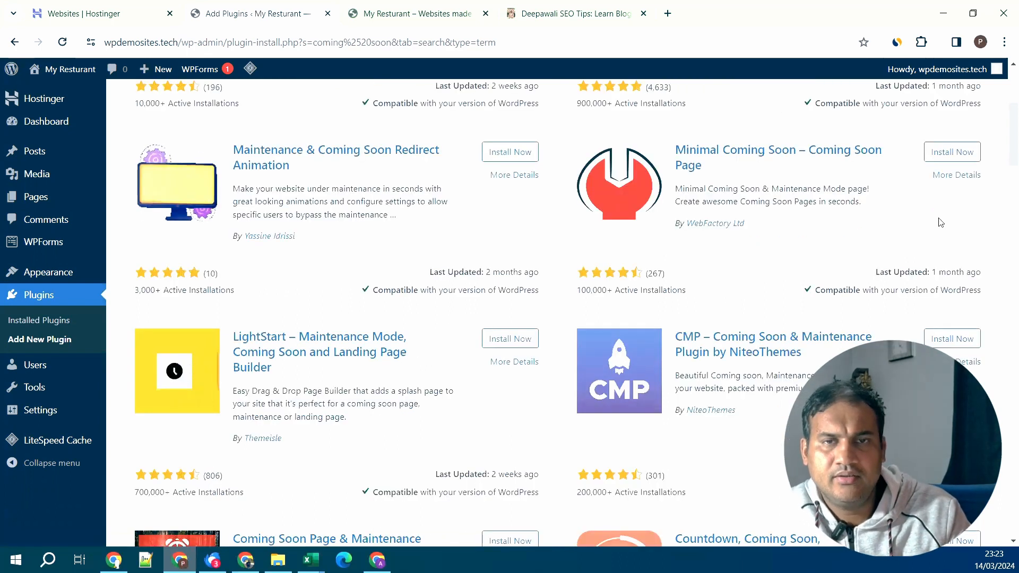
scroll(942, 221, up, 2)
scroll(939, 222, up, 2)
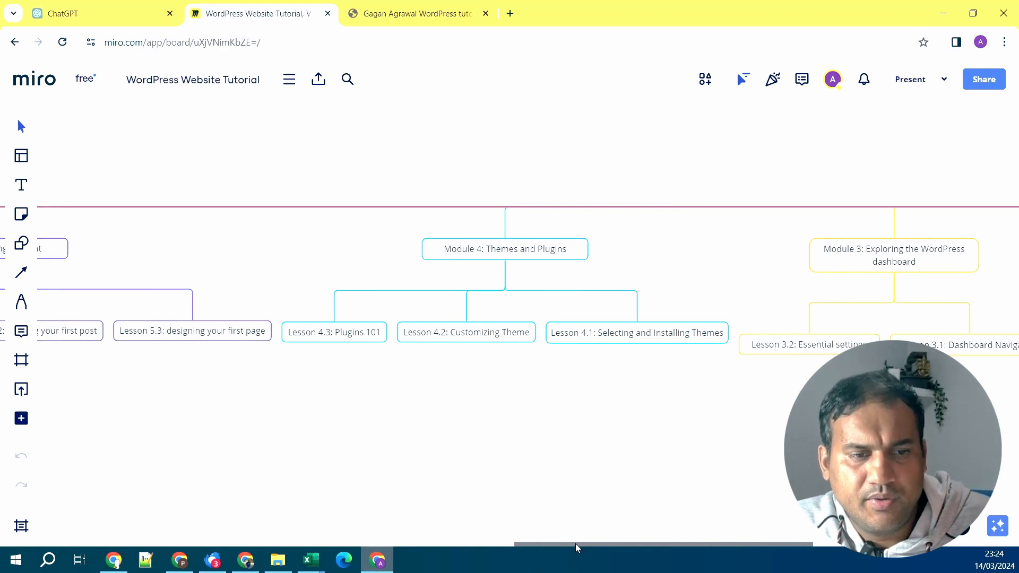
- Scroll the Miro mind map to Module 5: Creating Content, then return to WordPress
drag(575, 543, 446, 535)
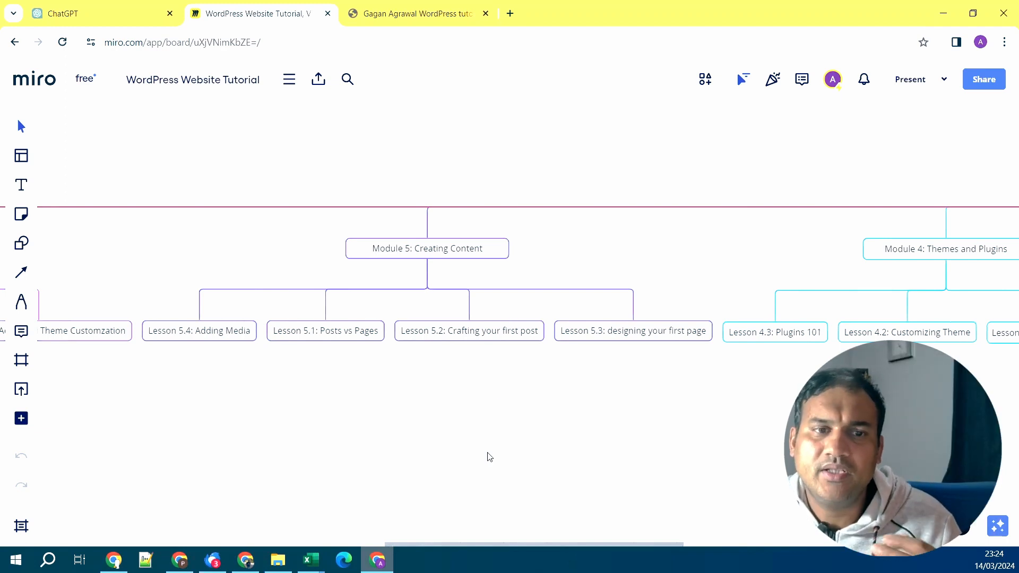
key(alt+Tab)
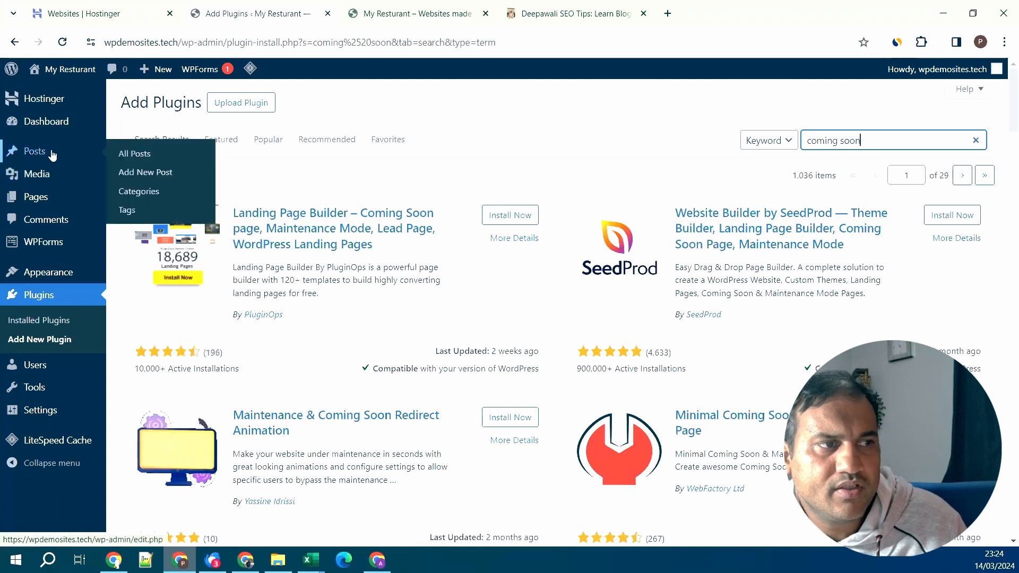
- Glance at the live restaurant front page, then open All Posts showing Hello world!
mouse_move(57, 201)
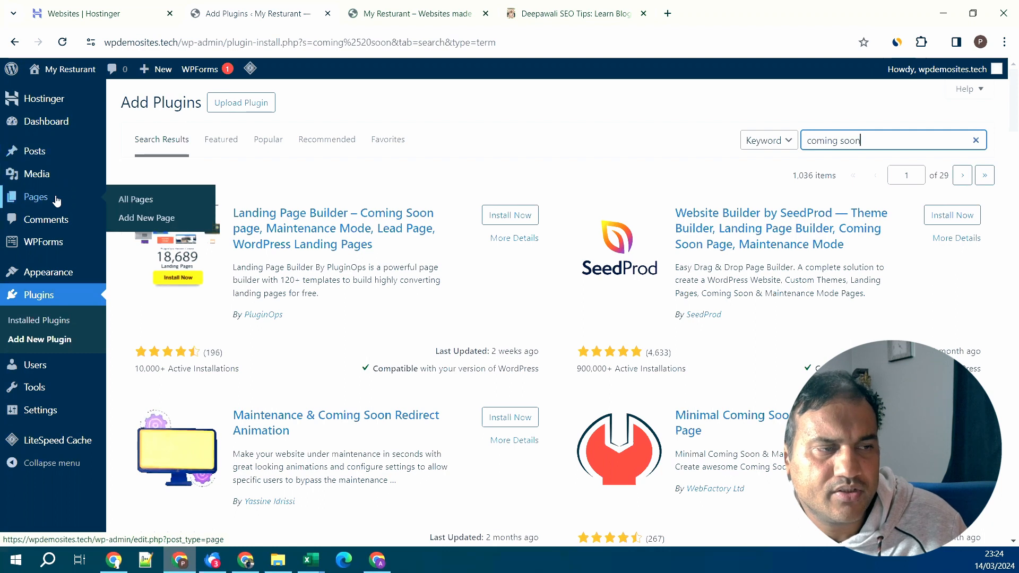
mouse_move(57, 154)
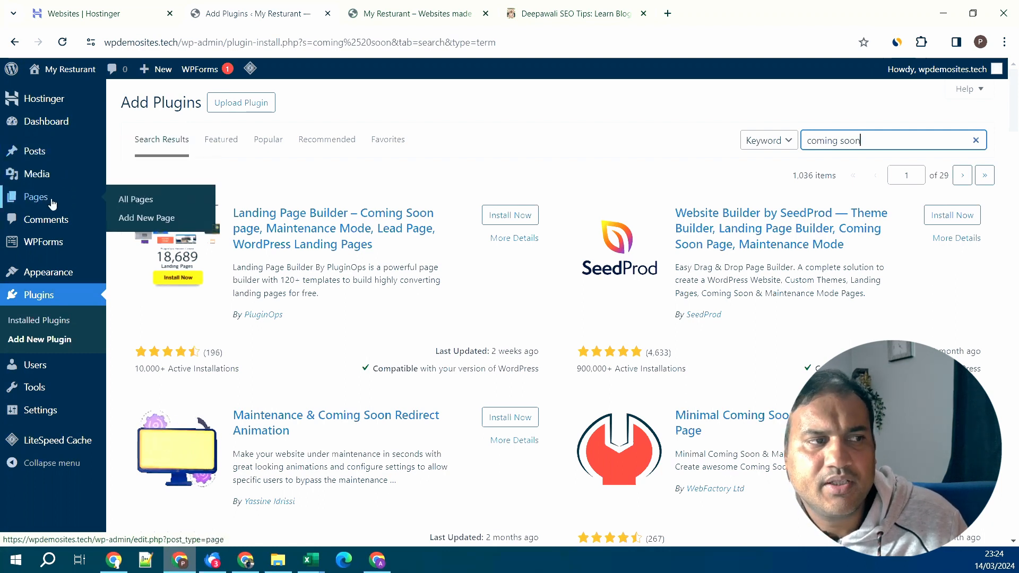
click(408, 14)
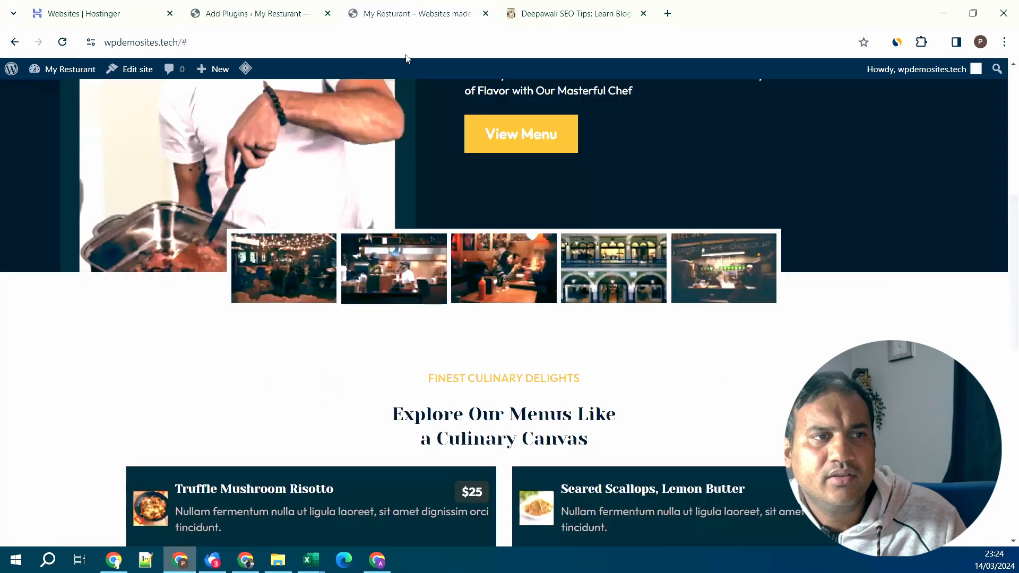
scroll(632, 364, up, 3)
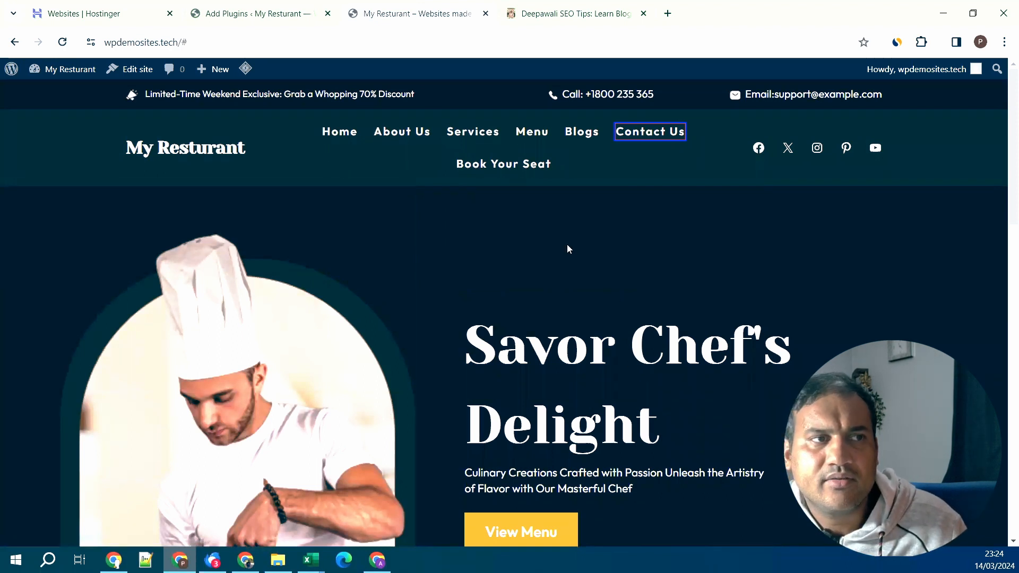
click(298, 4)
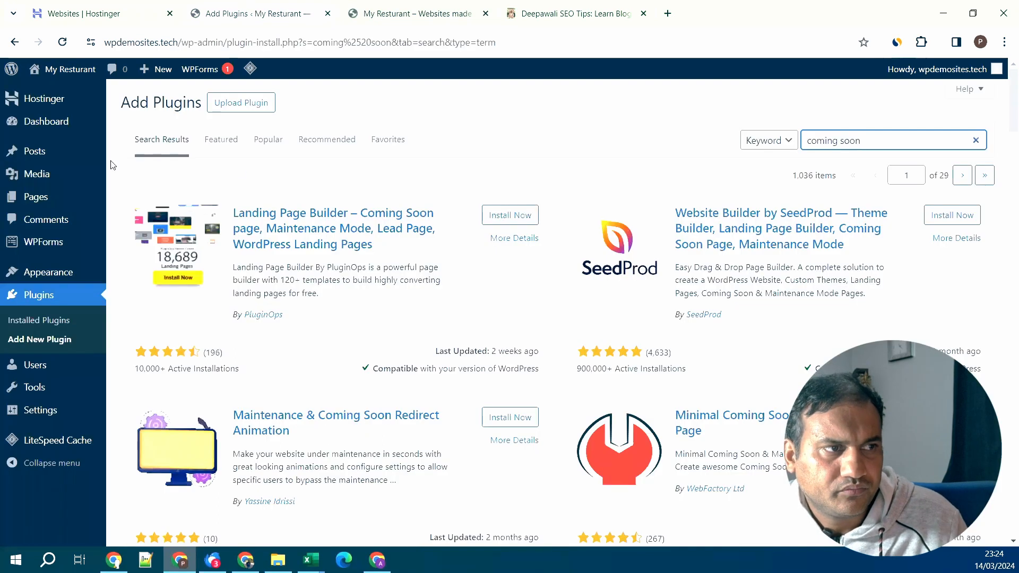
mouse_move(55, 153)
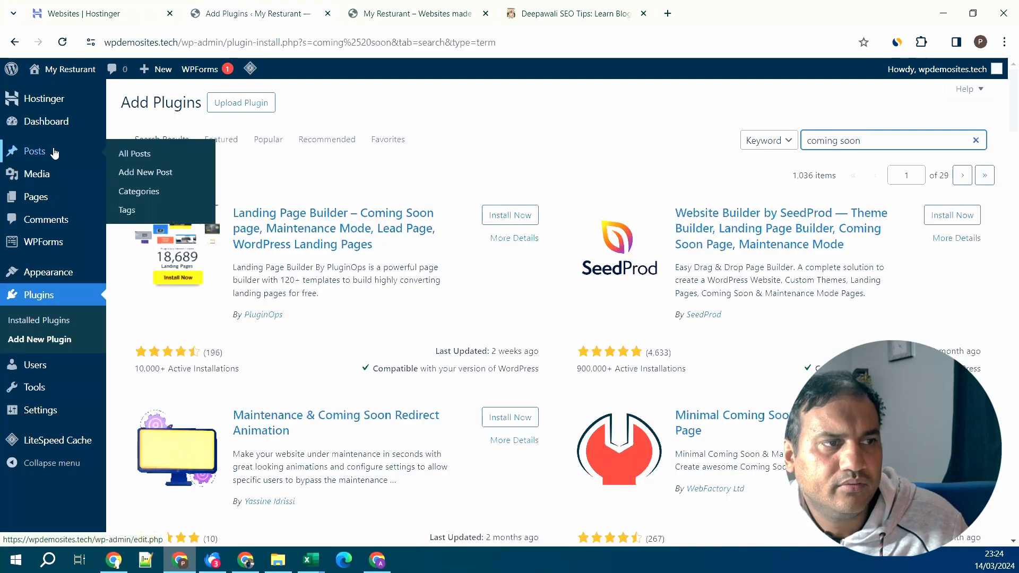
click(129, 153)
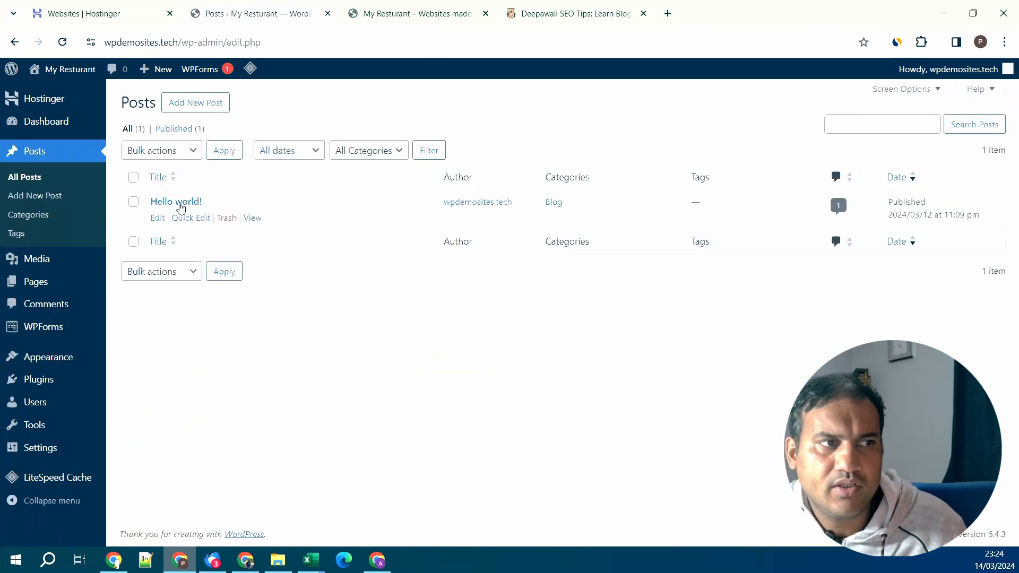
- Open post Categories, check the live homepage, and add the 'Diet Plan' category
click(39, 221)
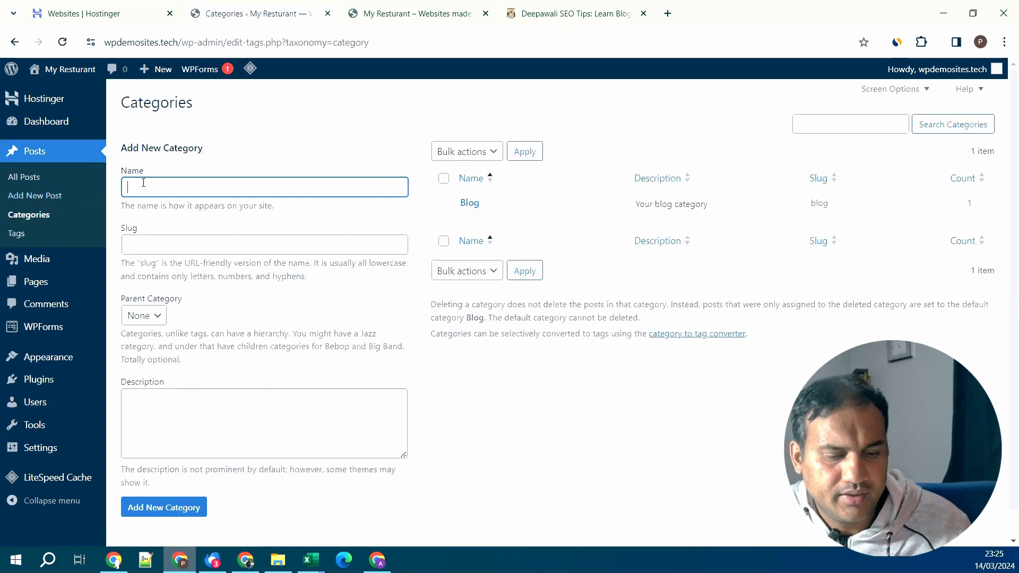
click(440, 16)
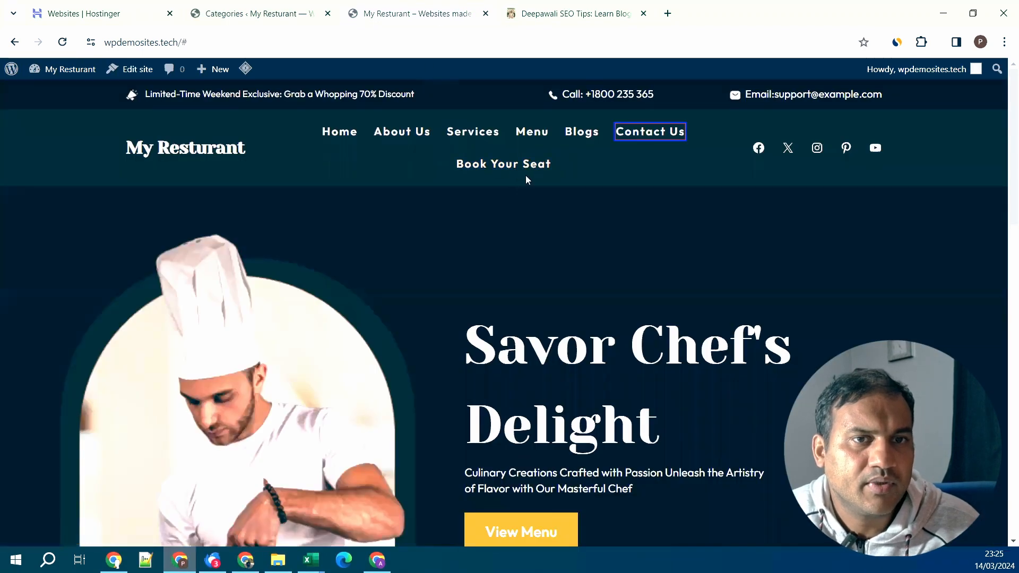
click(269, 12)
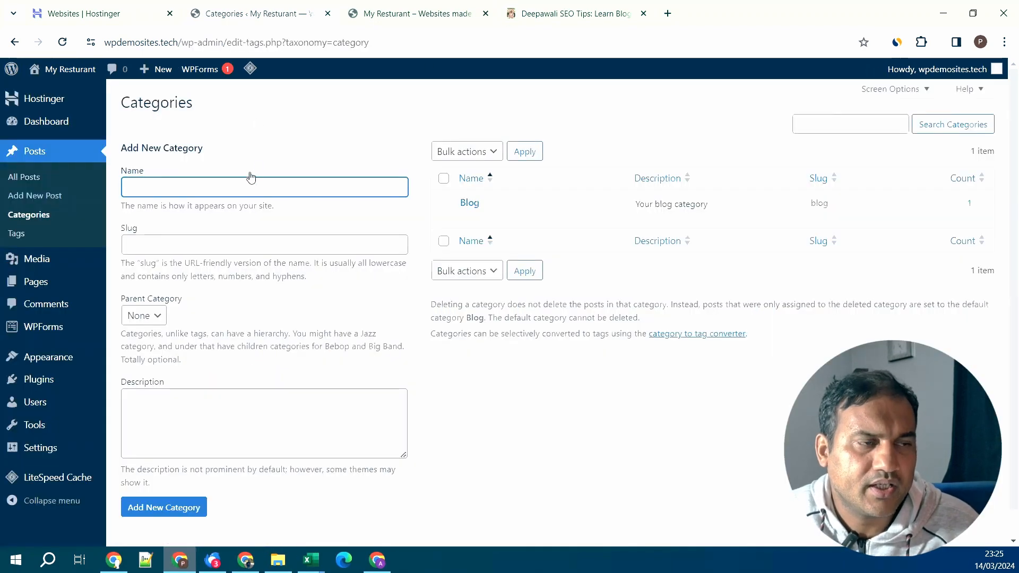
text(Diet)
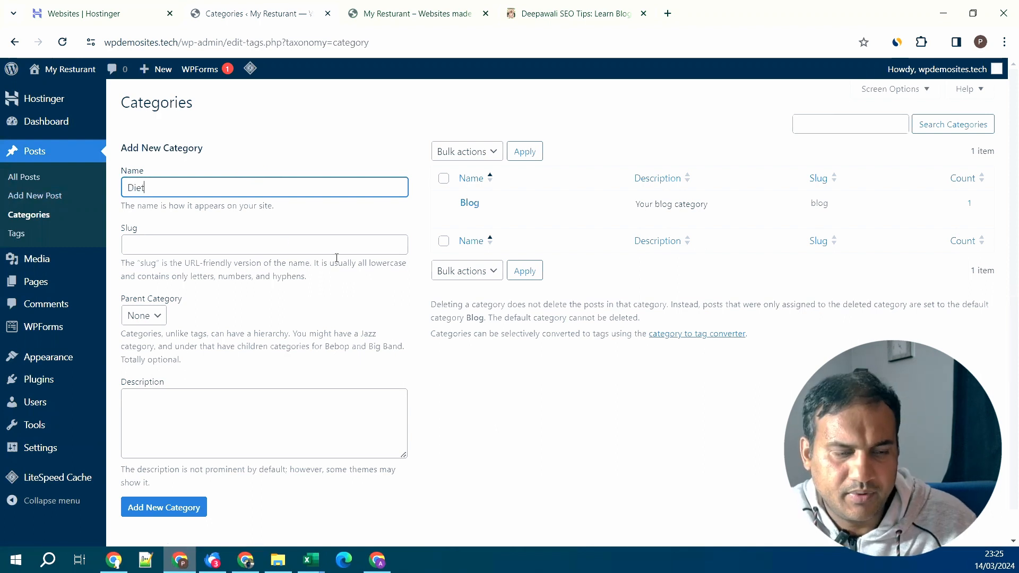
text( Plan)
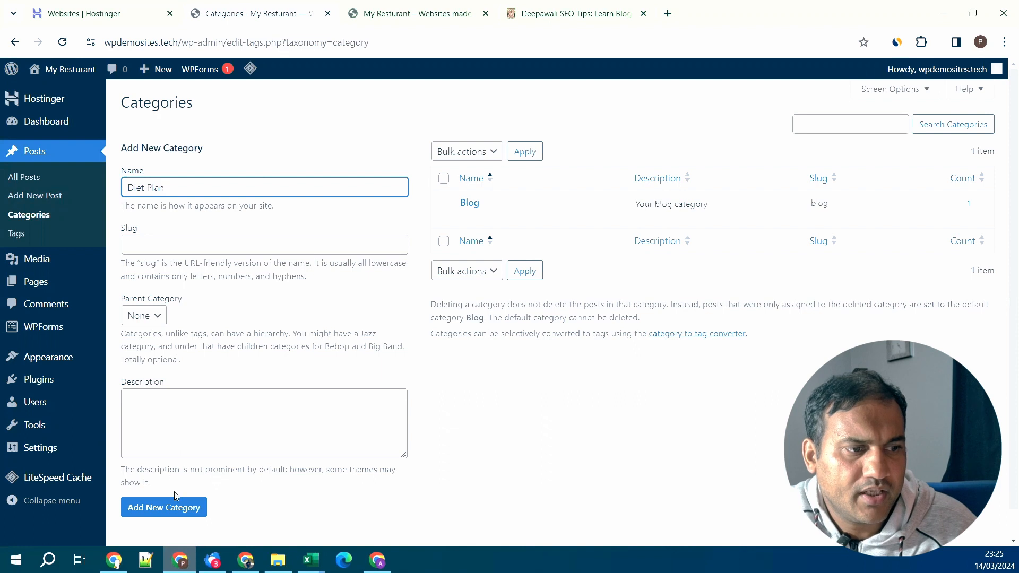
click(176, 509)
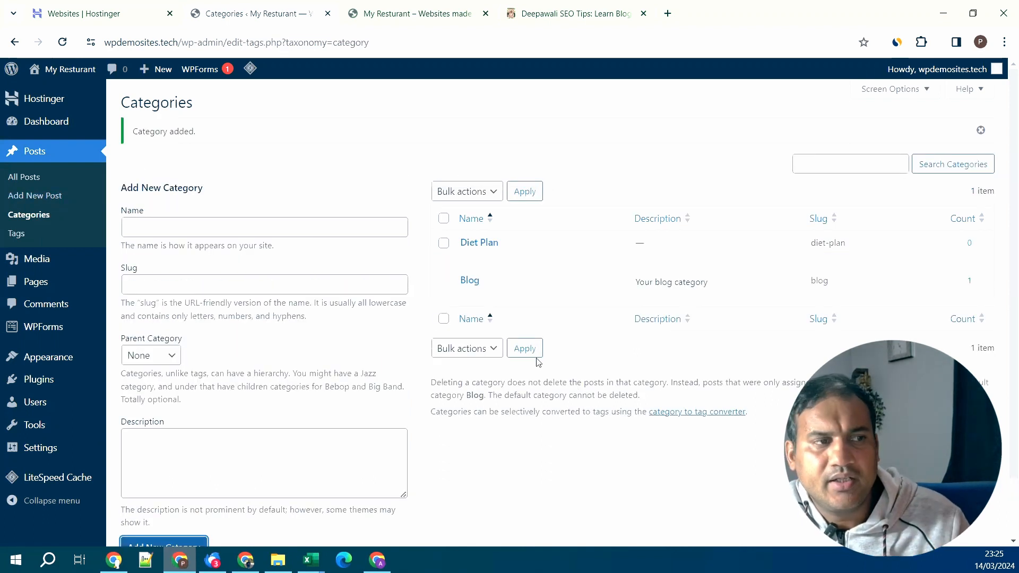
- Add two more categories, 'vegatables' and 'Fruits'
click(299, 229)
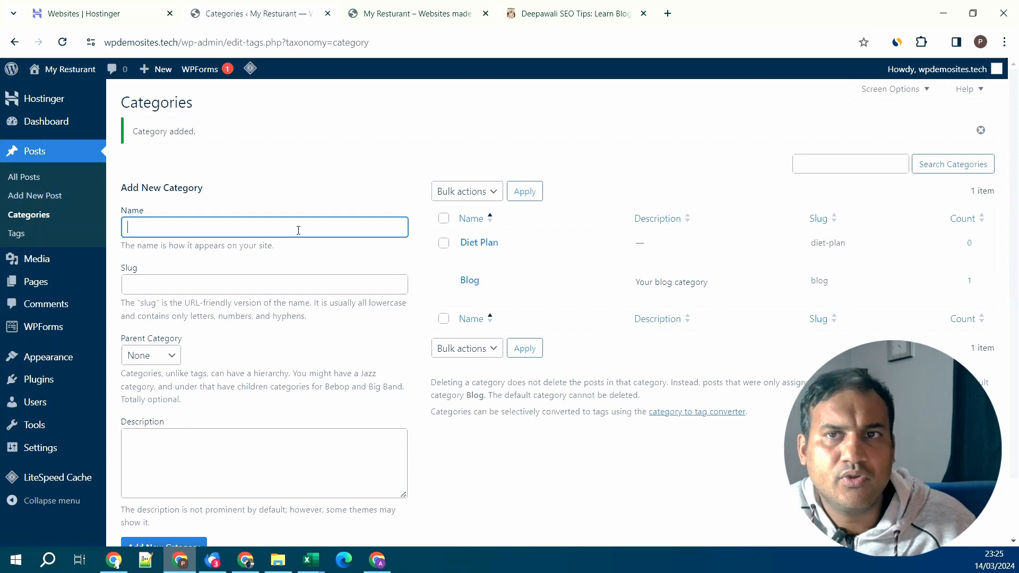
text(ve)
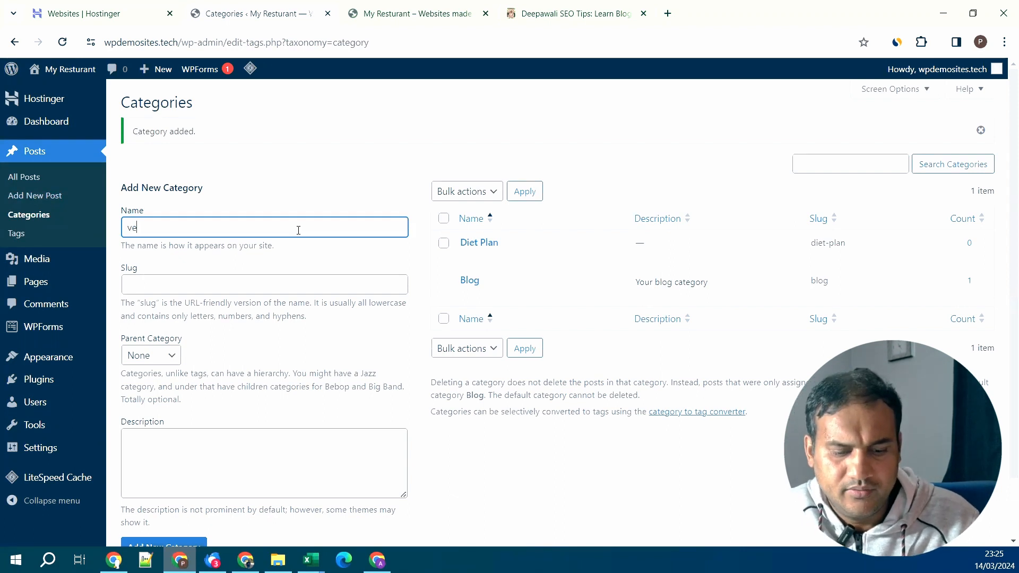
text(gatab)
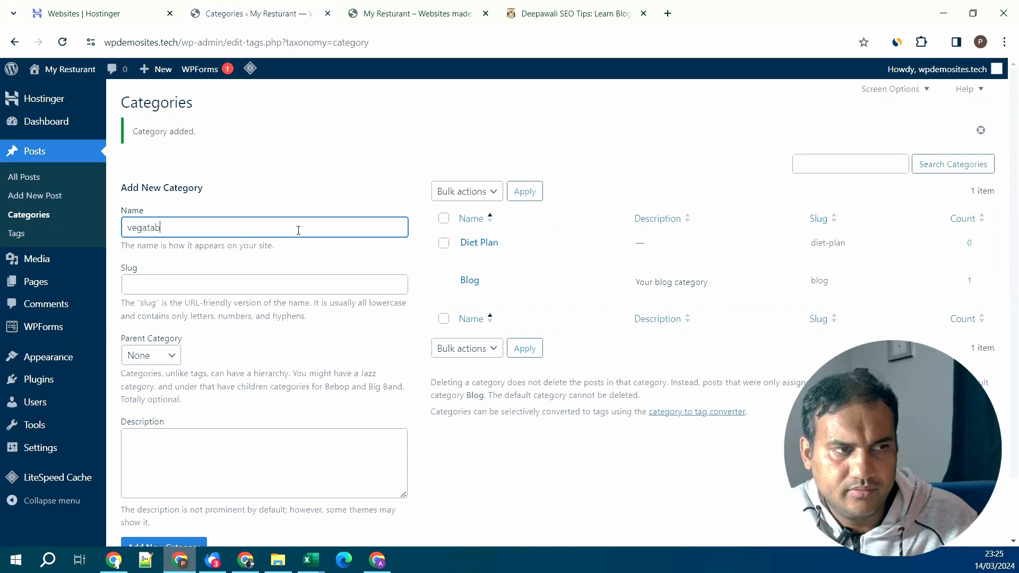
text(les)
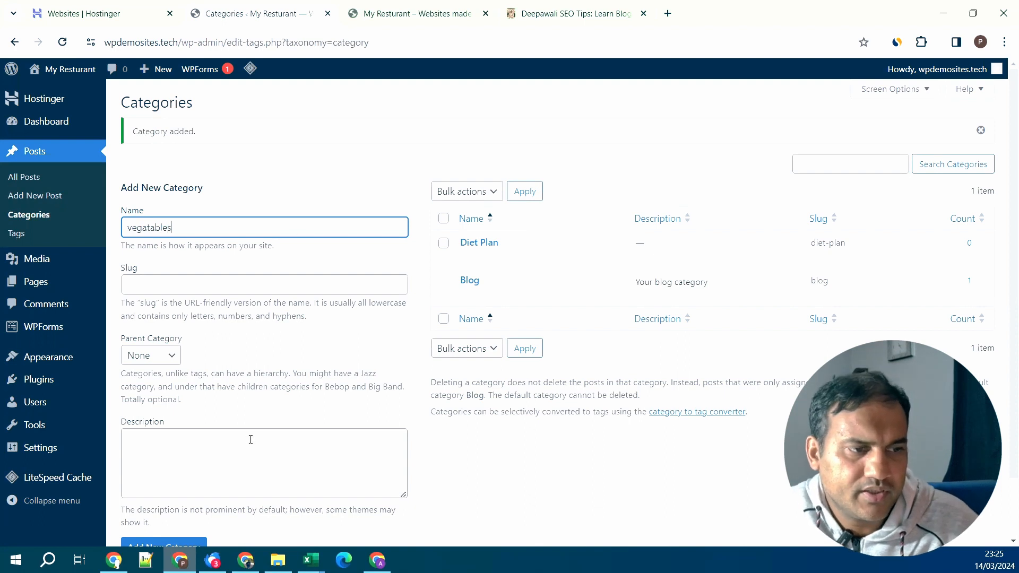
scroll(250, 439, down, 2)
click(196, 474)
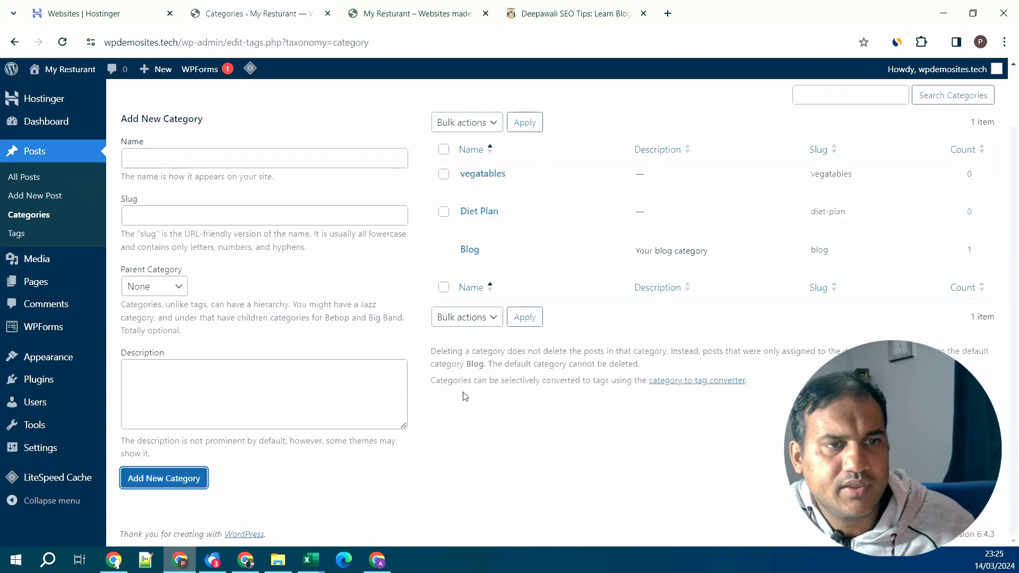
click(279, 157)
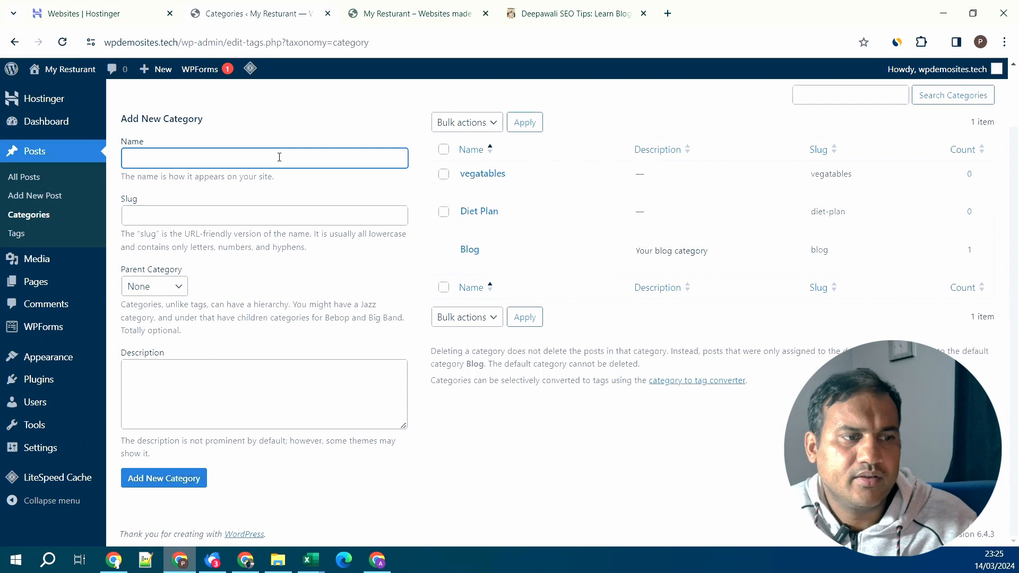
text(Fruits)
click(167, 484)
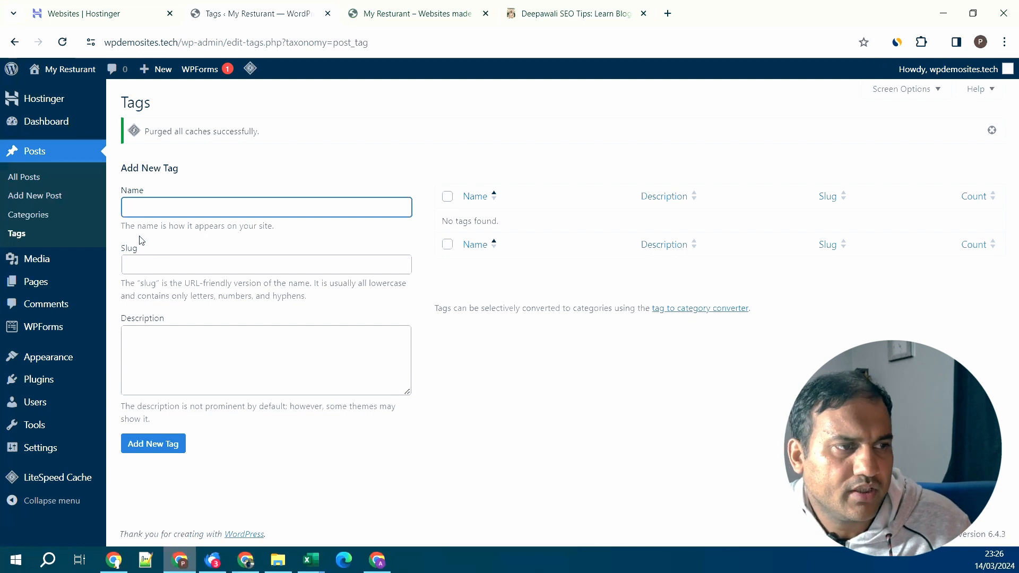
- Open a blank new post in the block editor from Posts > Add New Post
click(57, 199)
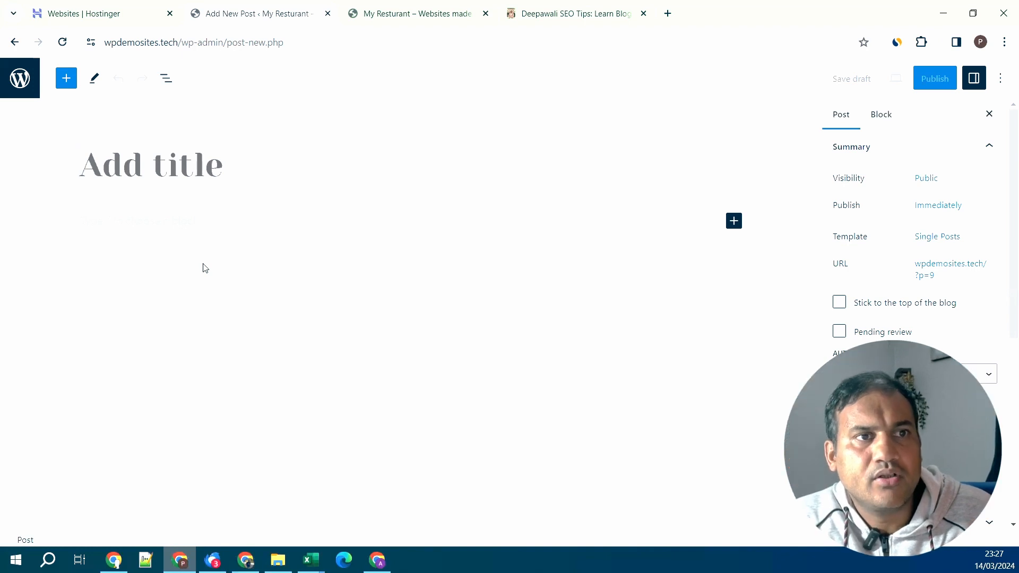
- Title the post 'Top 10 Diet Plan', correcting an initial typo
text(BEst)
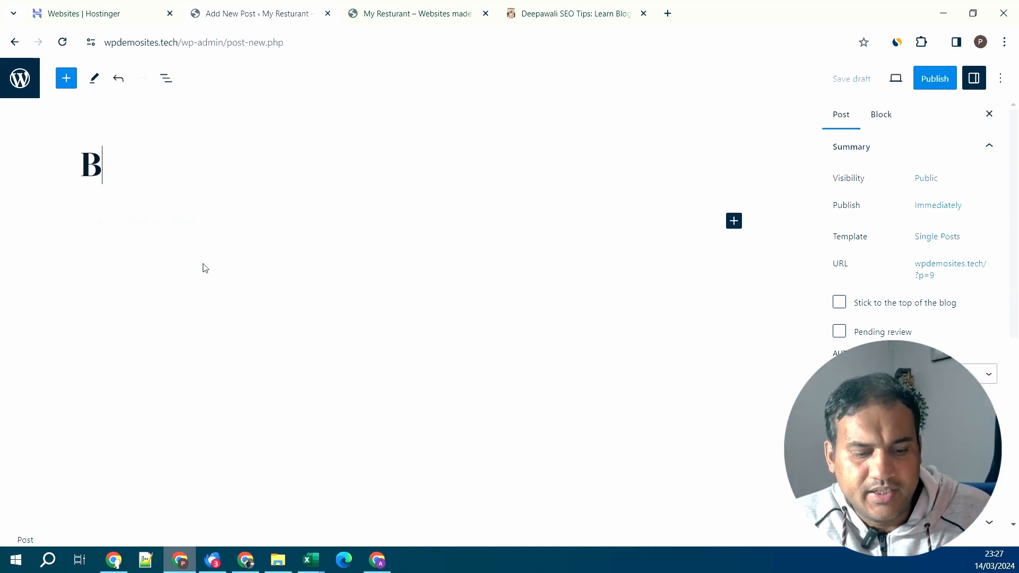
key(BackSpace)
key(BackSpace)
key(BackSpace)
key(BackSpace)
text(es)
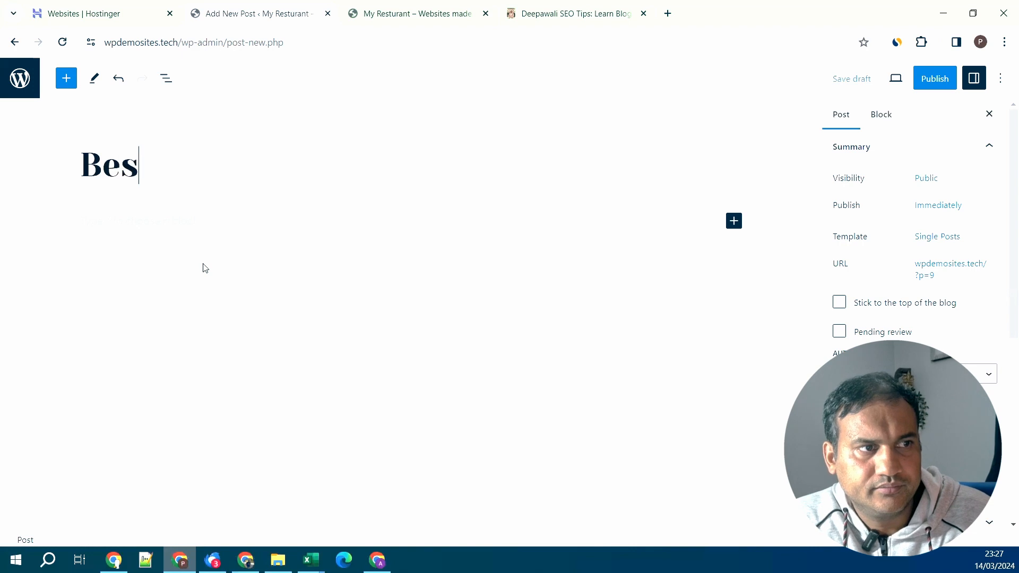
key(BackSpace)
key(BackSpace)
key(BackSpace)
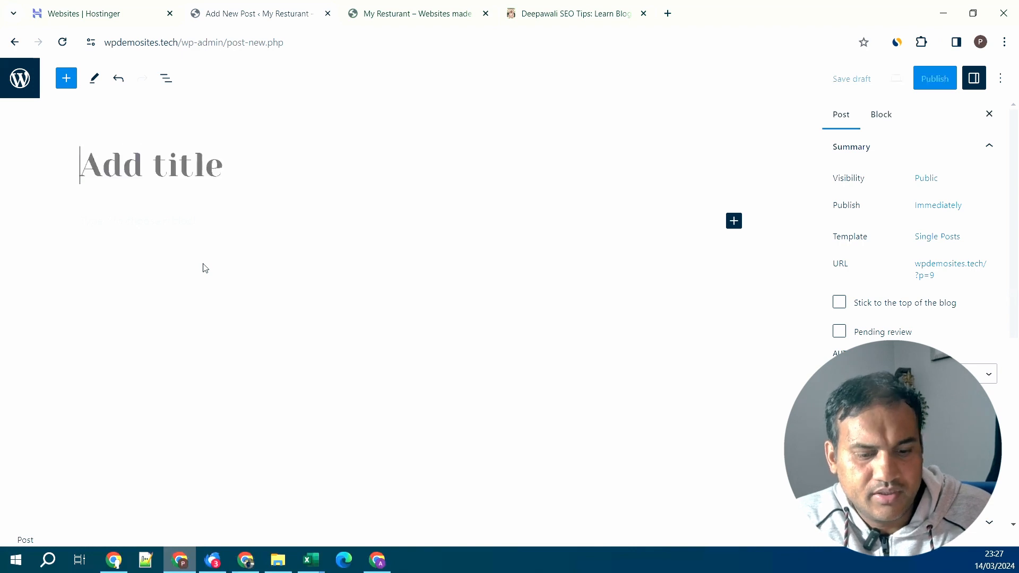
text(Top 10 Die)
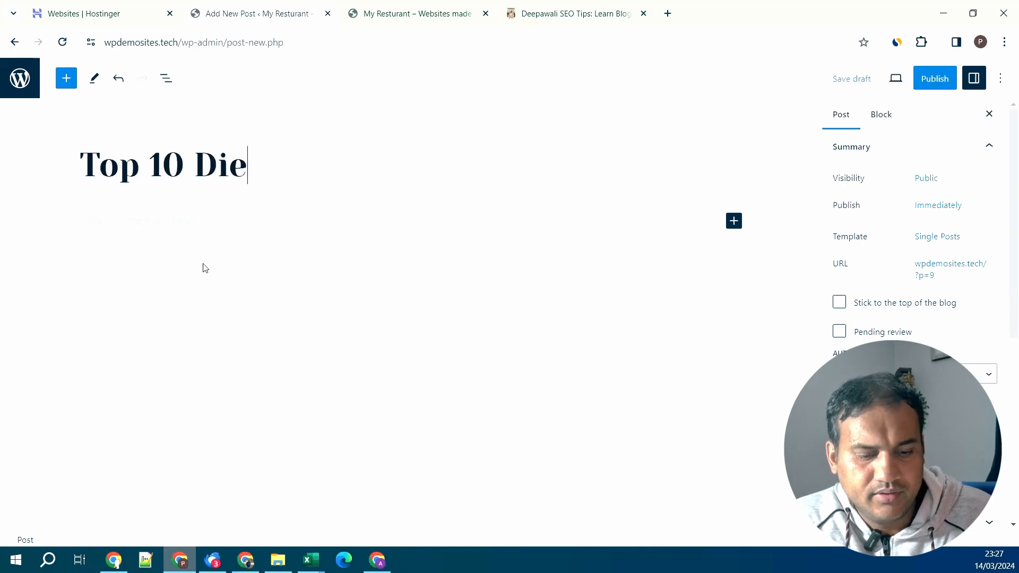
text(t Plan)
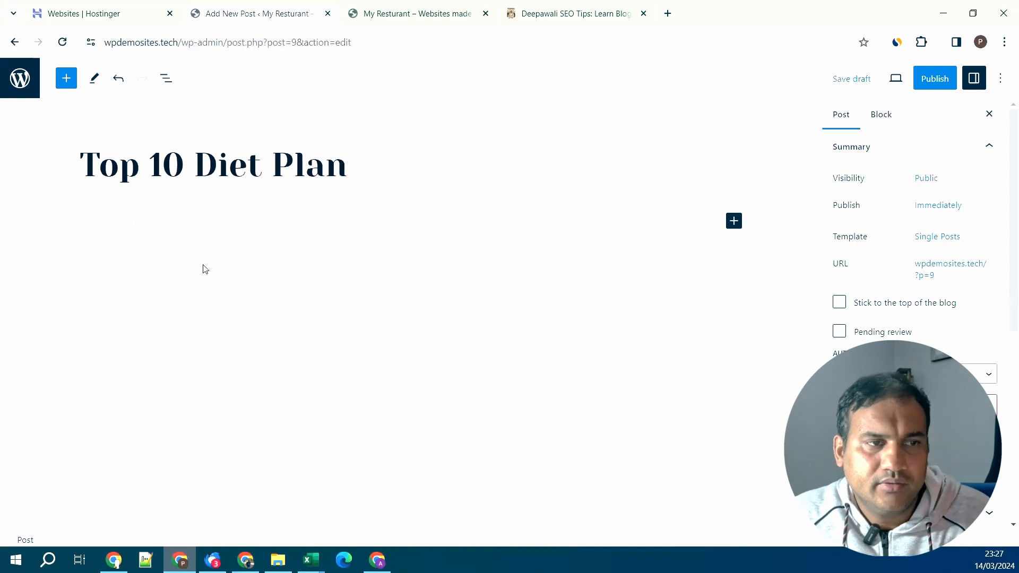
click(734, 222)
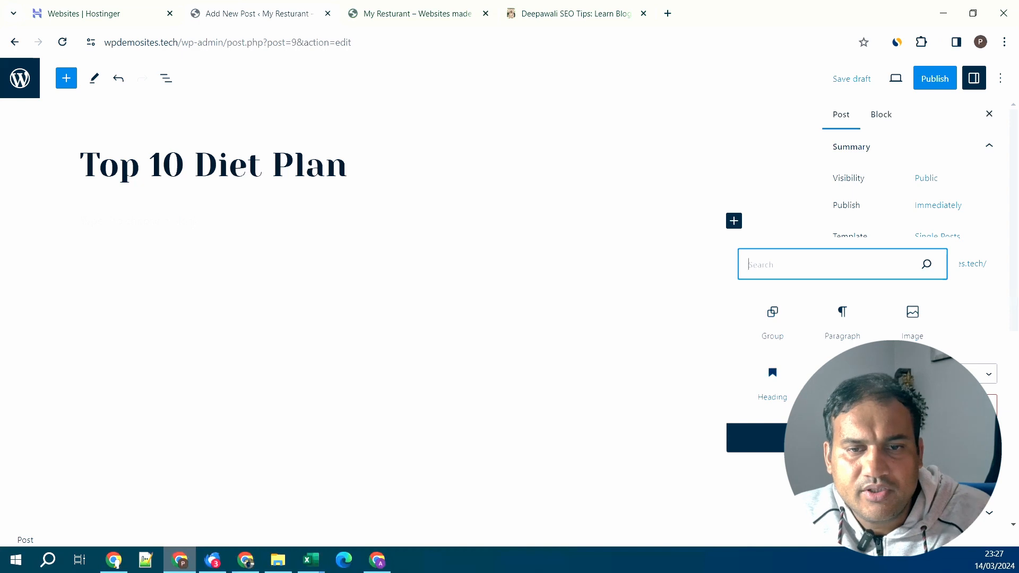
- Browse the inserter's Blocks, Patterns and Media tabs, then start a paragraph below the title
click(756, 438)
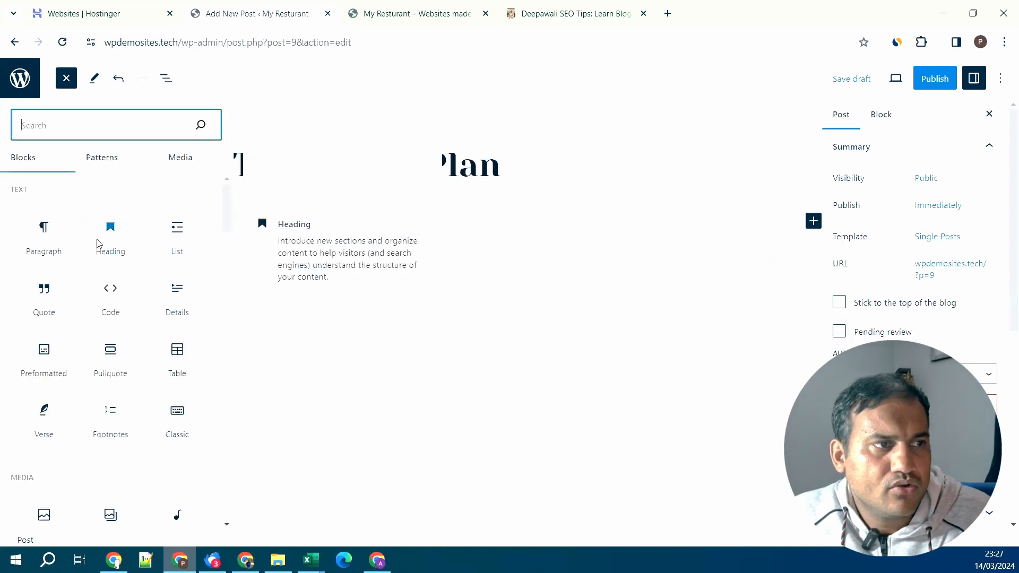
click(109, 165)
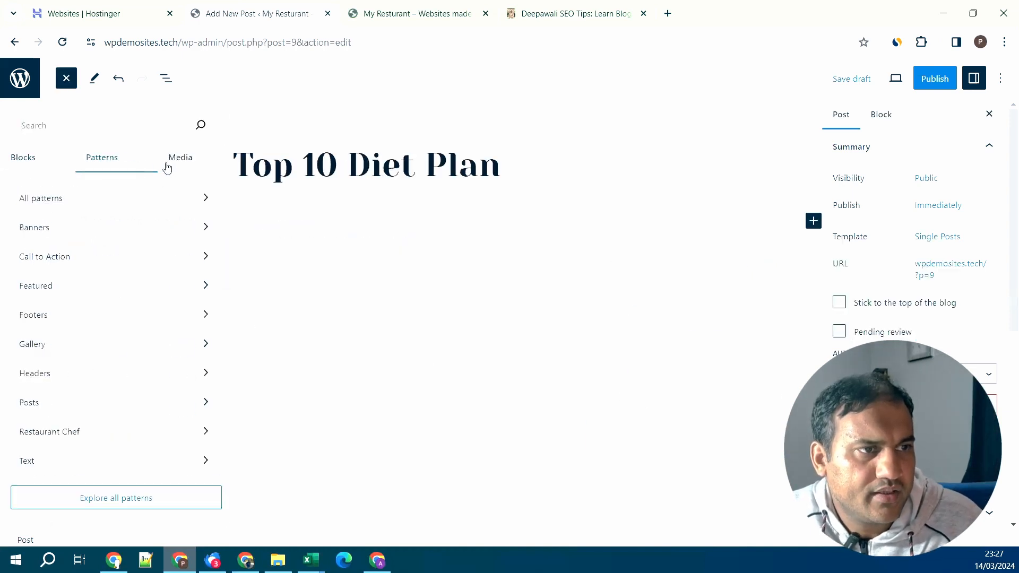
click(181, 162)
click(11, 162)
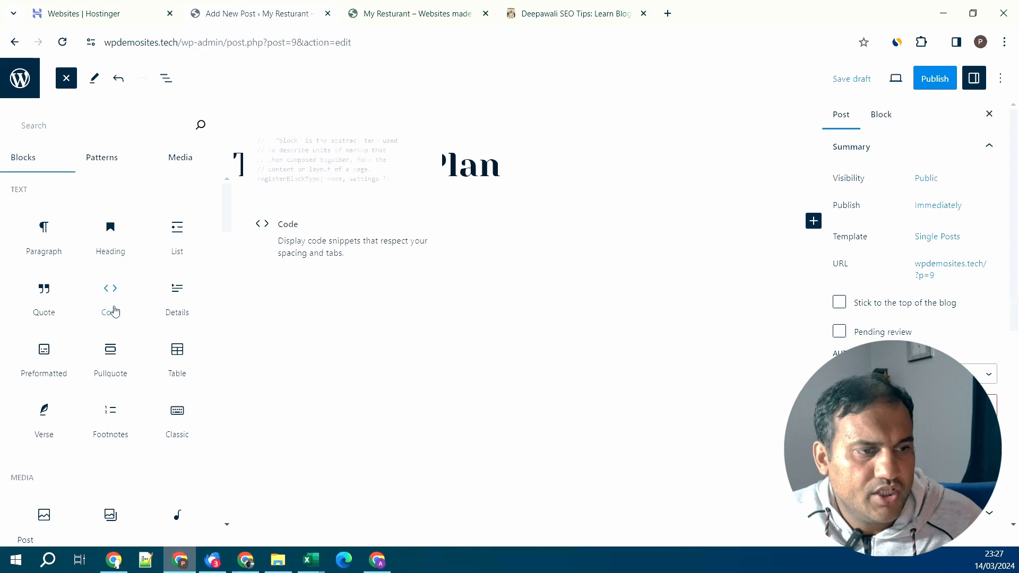
scroll(114, 312, down, 6)
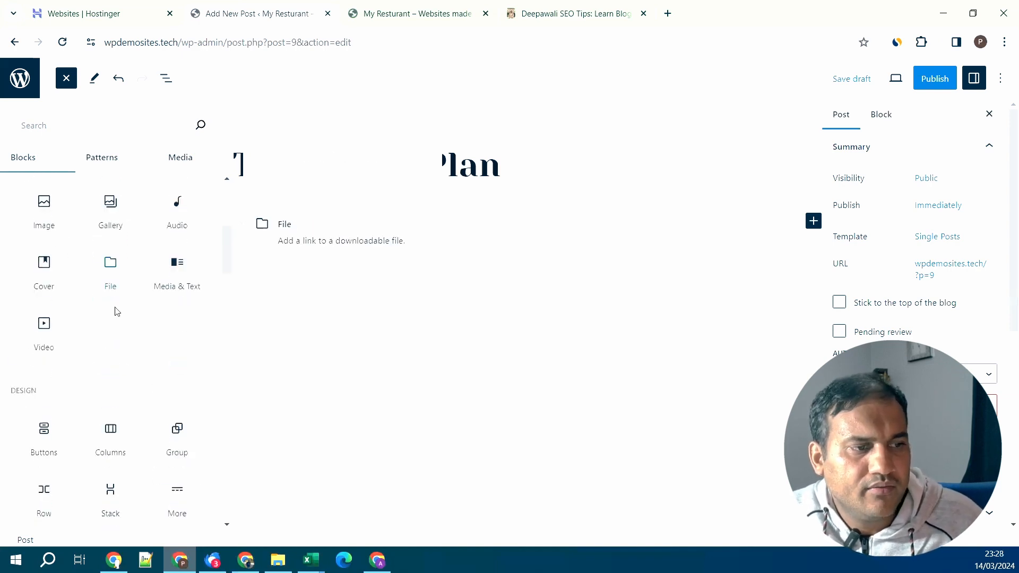
scroll(116, 311, up, 6)
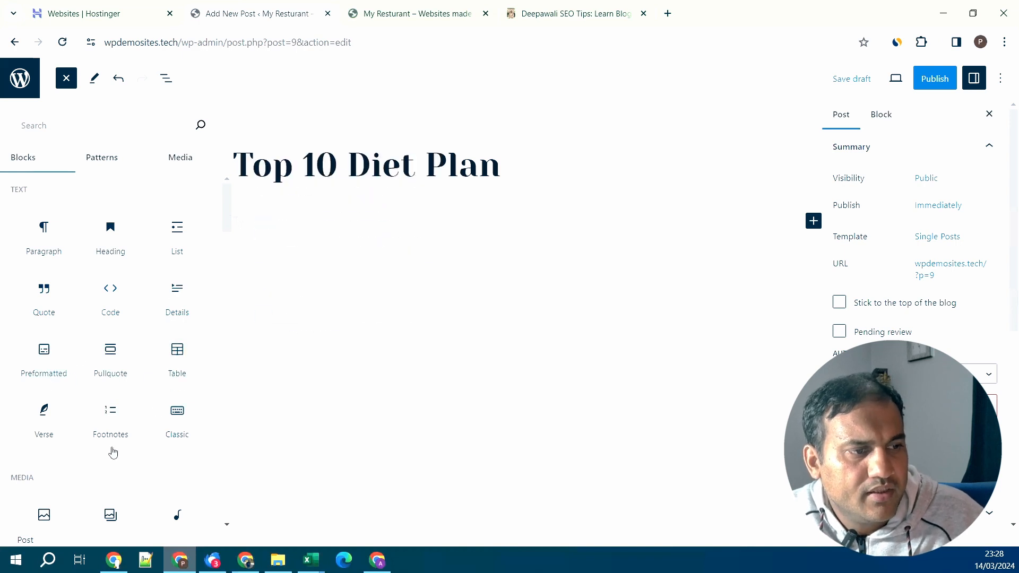
scroll(119, 435, down, 5)
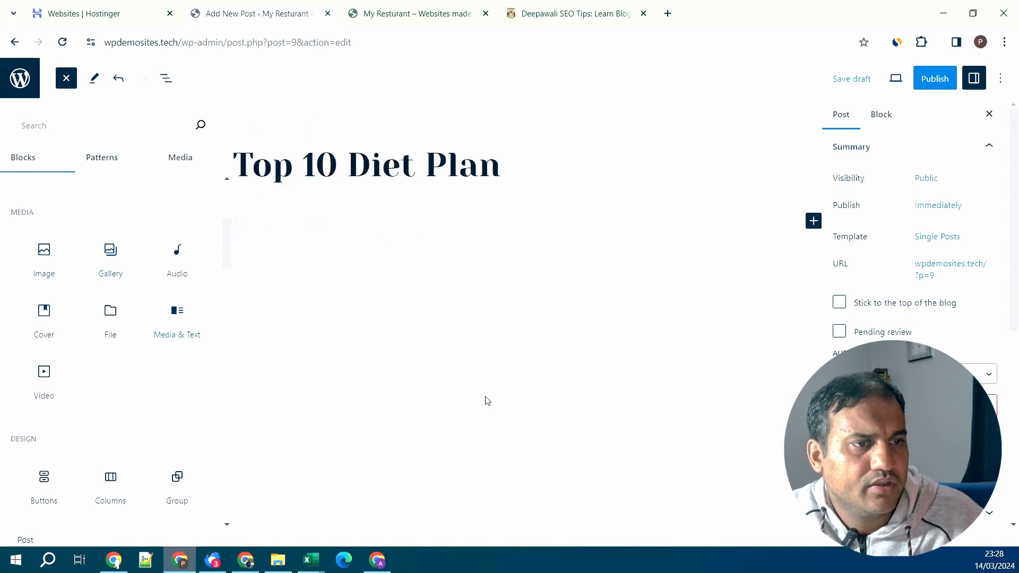
click(258, 278)
click(218, 219)
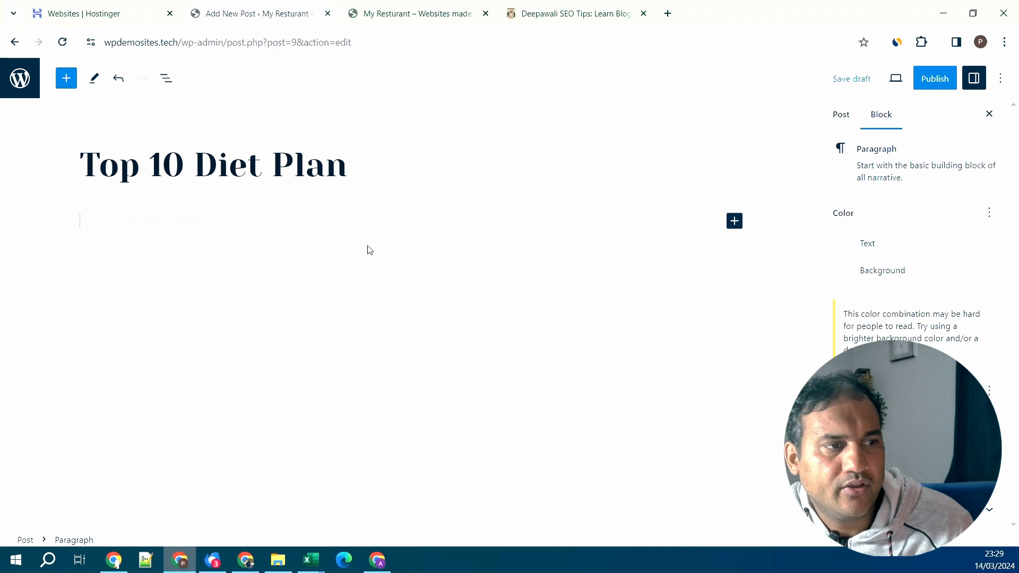
- Paste the diet-plan article into the post body
key(ctrl+v)
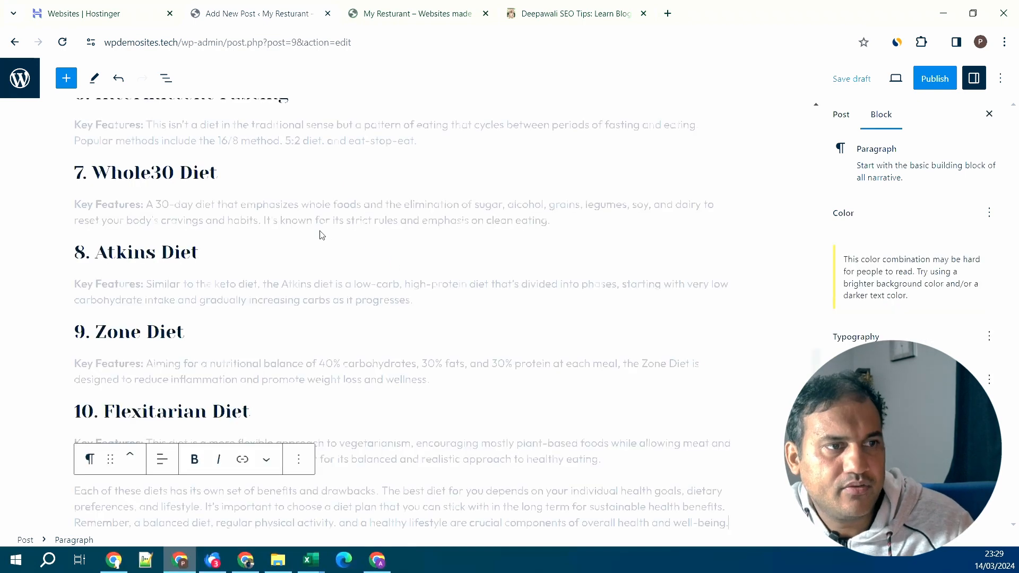
scroll(345, 297, up, 15)
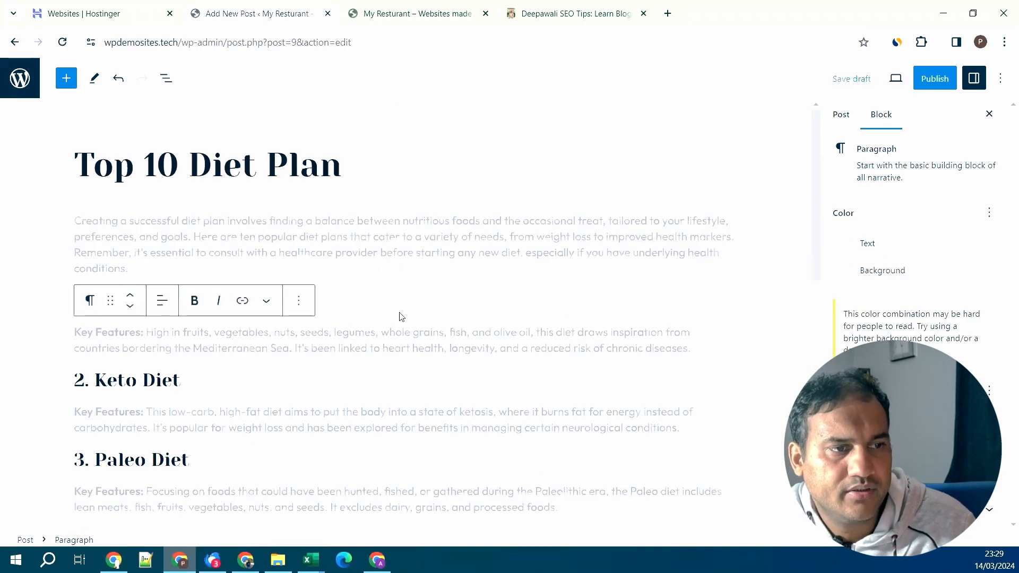
click(378, 250)
- Change the Mediterranean Diet heading to level 4, trying H2 first
click(285, 299)
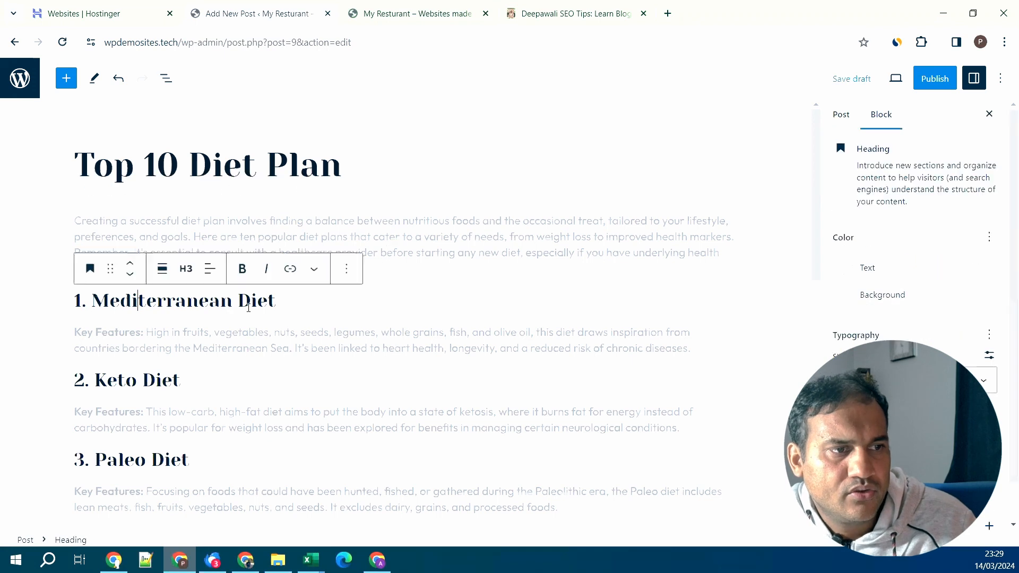
drag(285, 300, 91, 300)
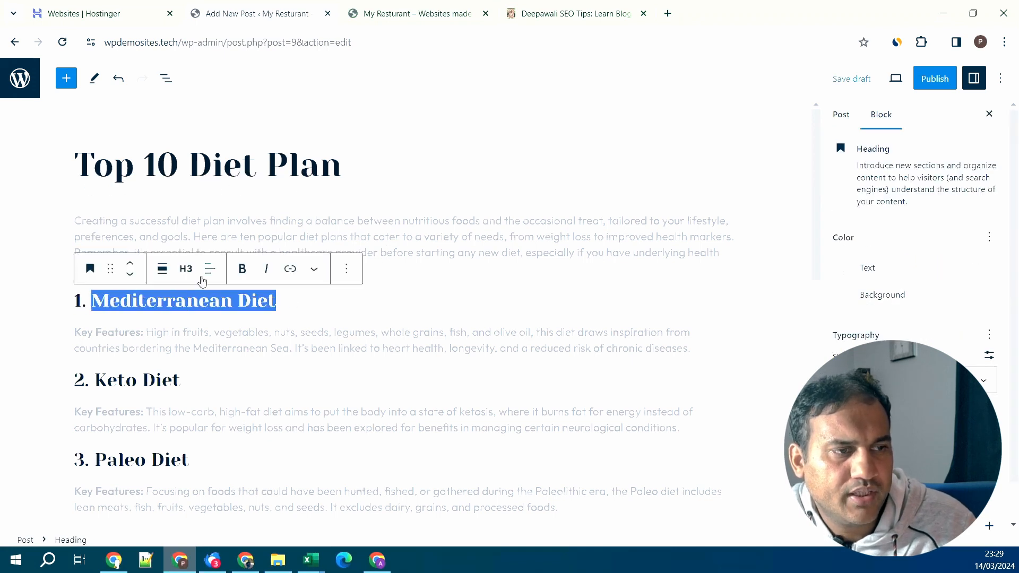
click(186, 271)
click(192, 334)
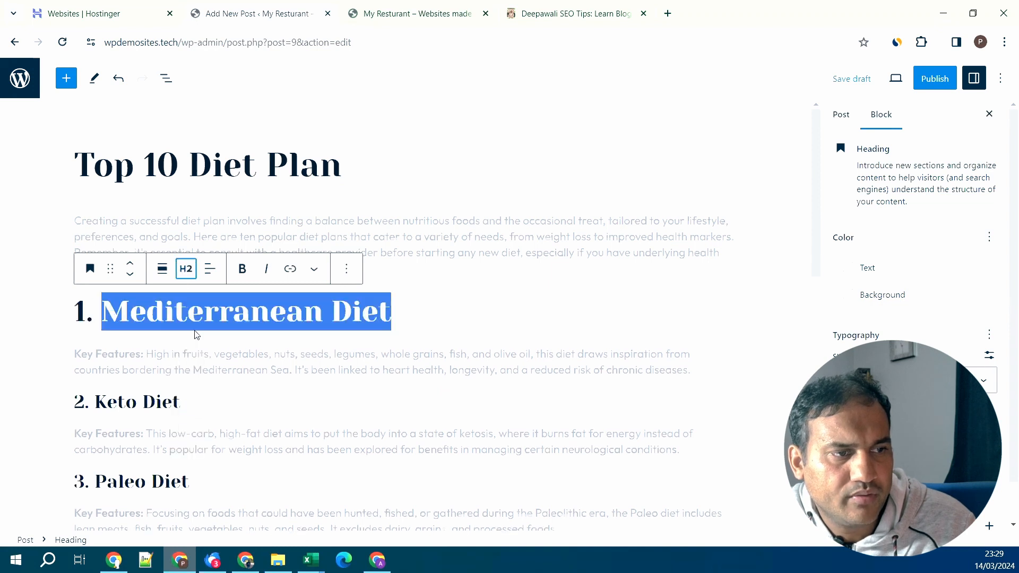
click(185, 269)
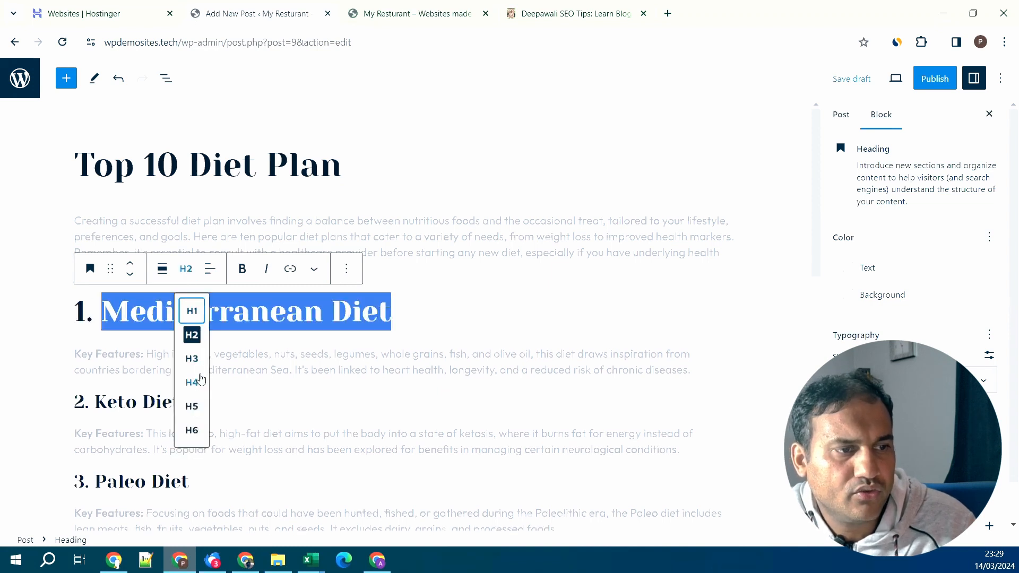
click(192, 382)
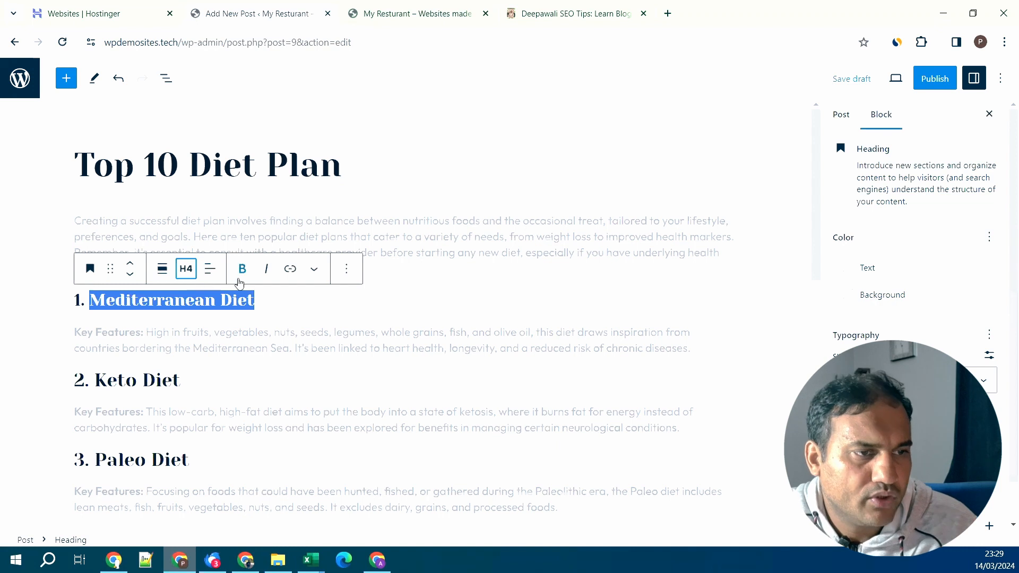
- Link the heading to the Hello world! post, then remove the link
click(291, 269)
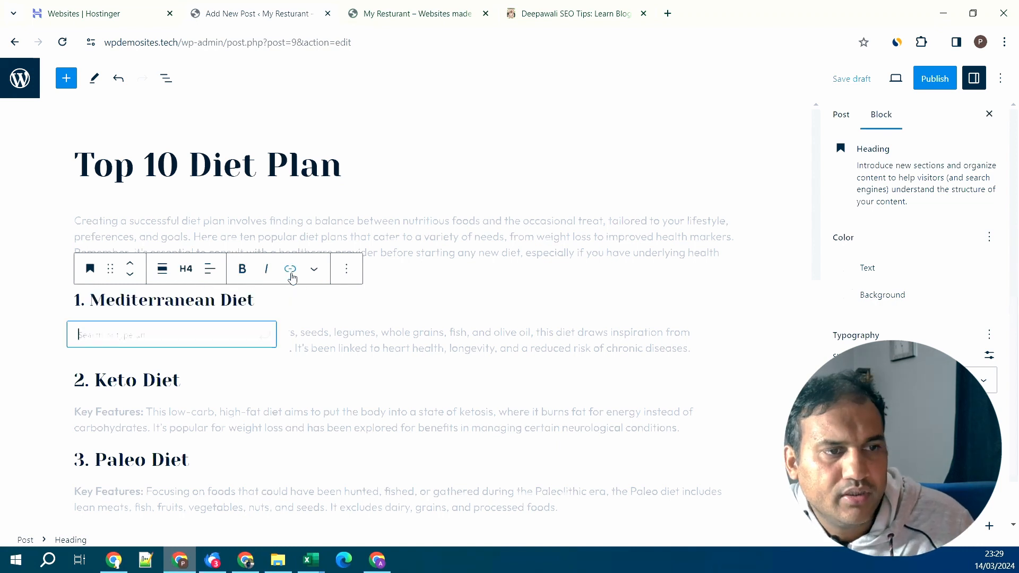
text(hello)
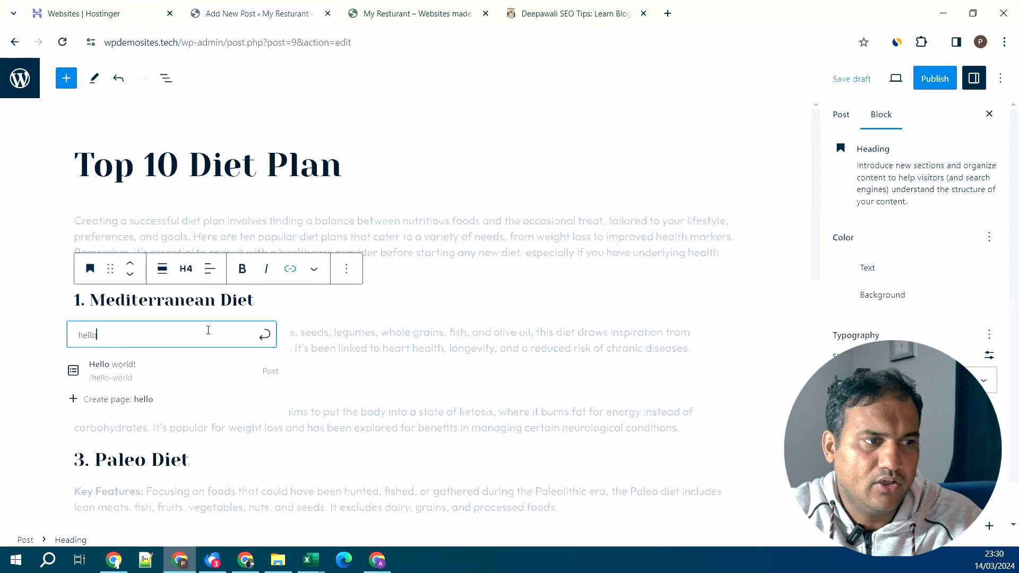
click(205, 382)
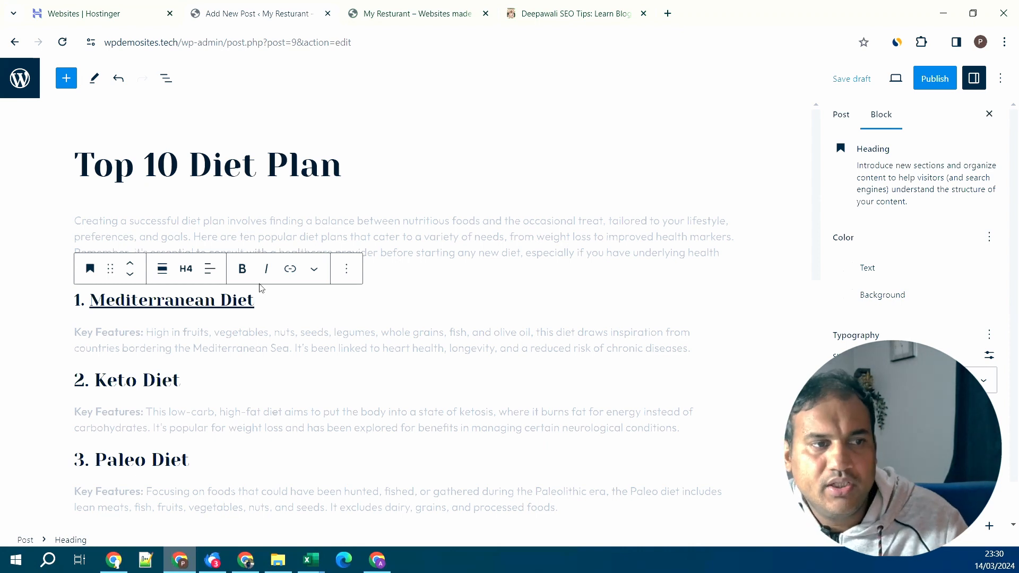
click(290, 269)
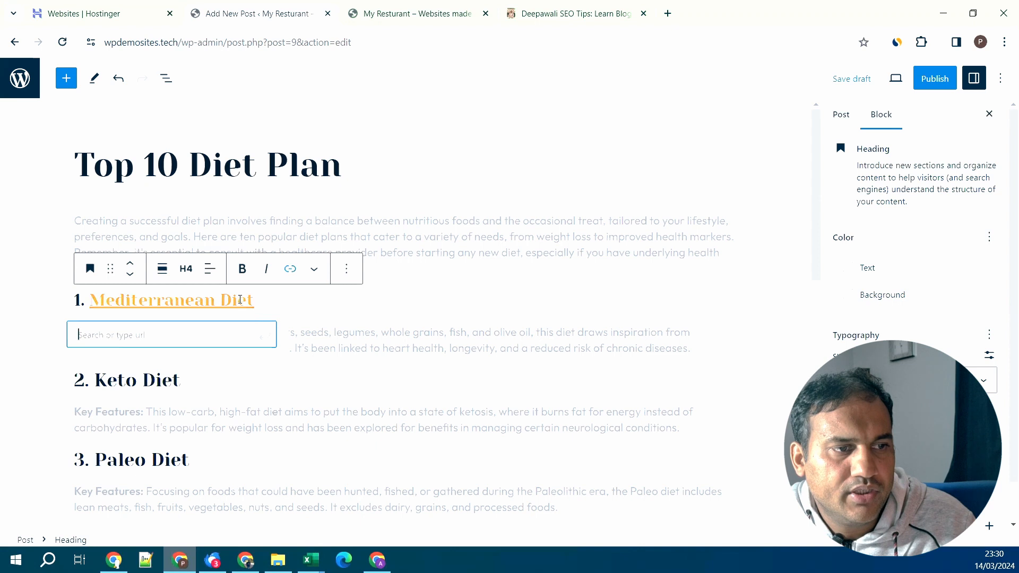
click(290, 270)
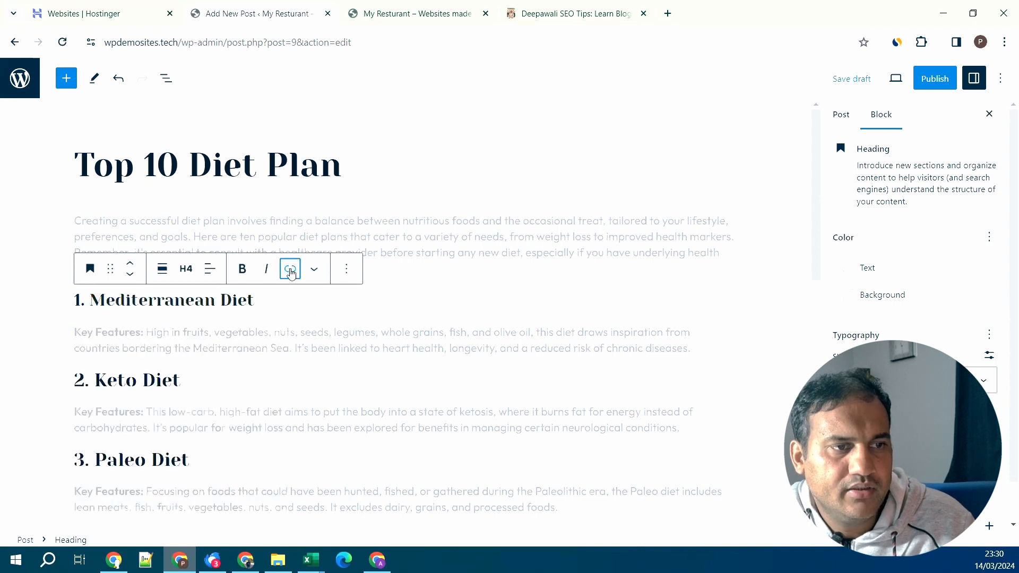
- Try a highlight colour on the heading, adjusting it to orange EF9610
click(318, 276)
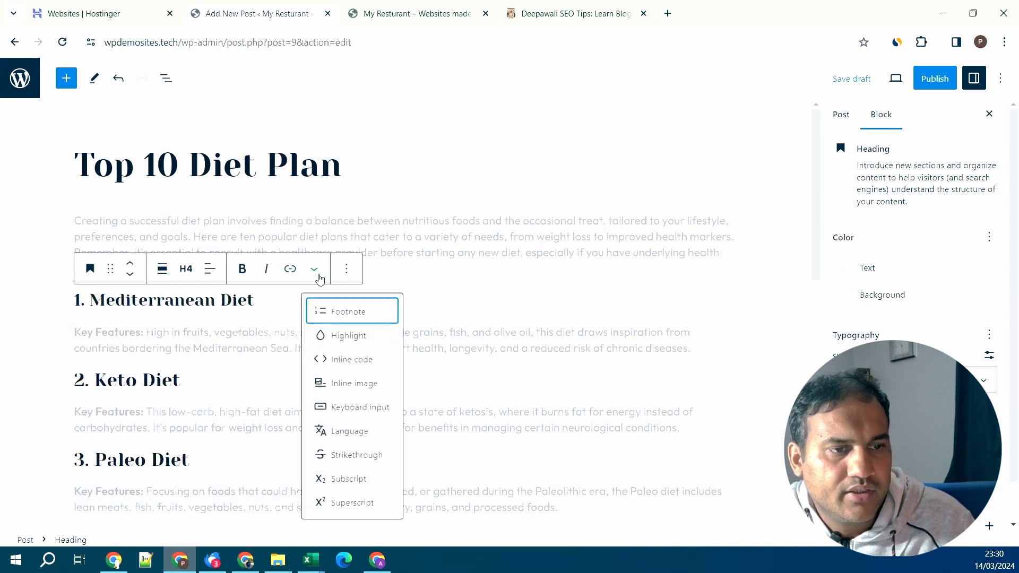
click(347, 339)
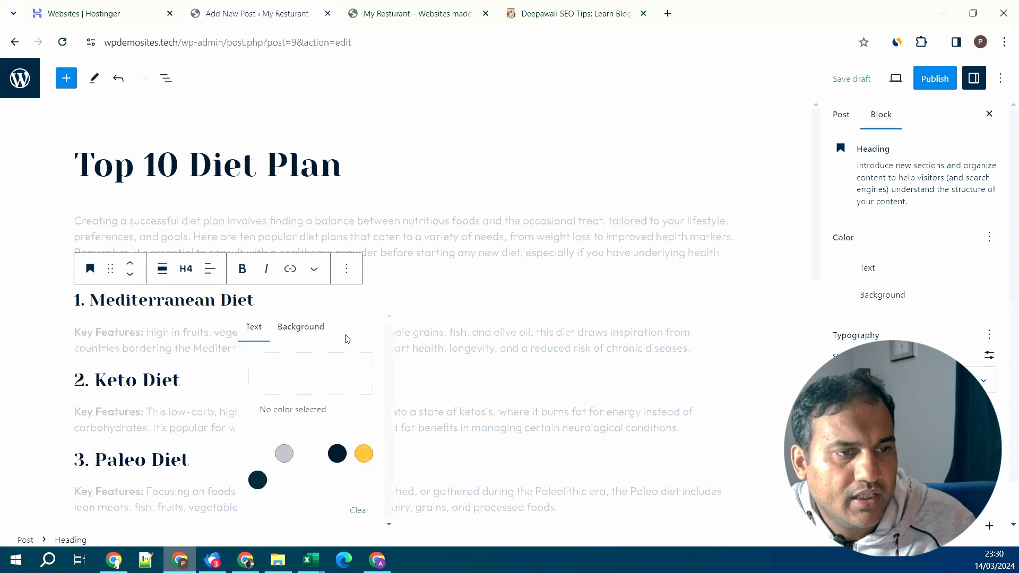
click(364, 454)
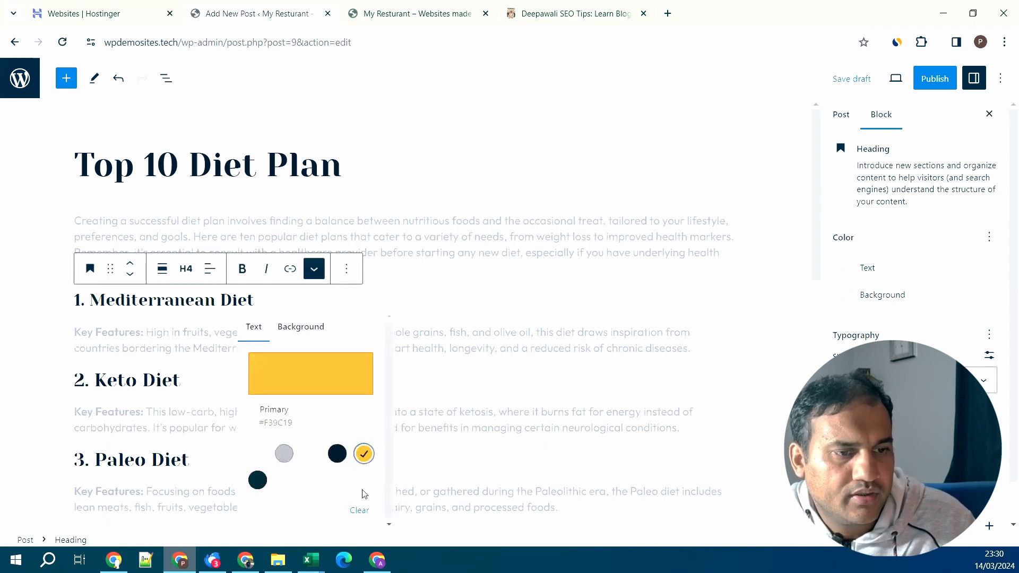
click(310, 374)
click(371, 110)
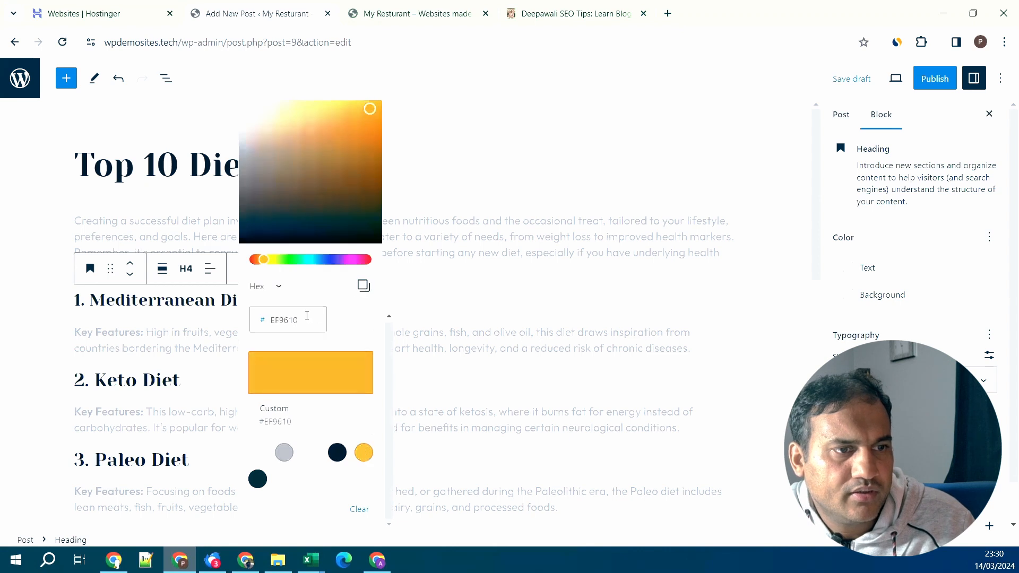
key(Escape)
- Reselect the Mediterranean Diet heading text, then clear the selection
drag(254, 300, 96, 303)
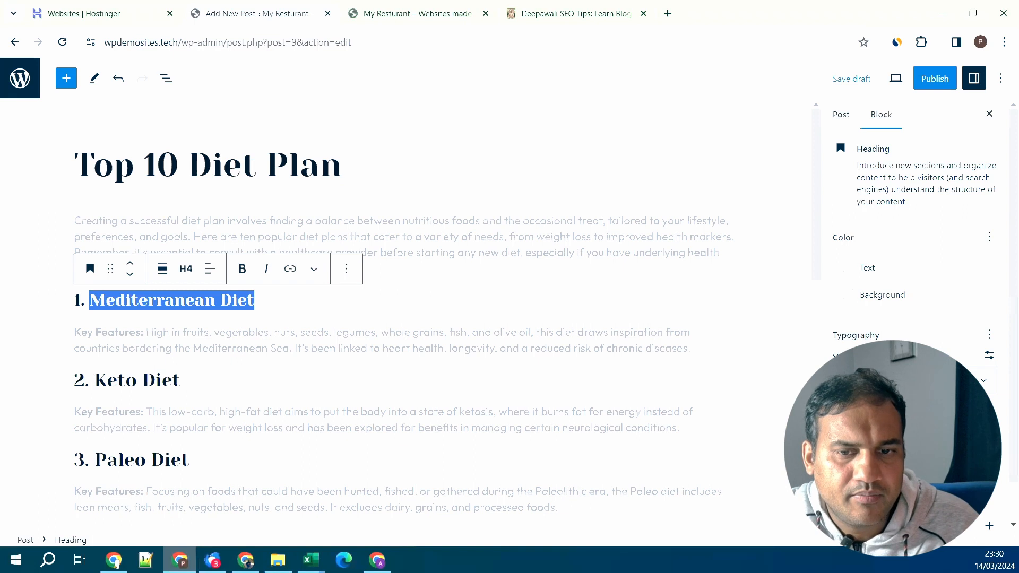
scroll(913, 266, down, 1)
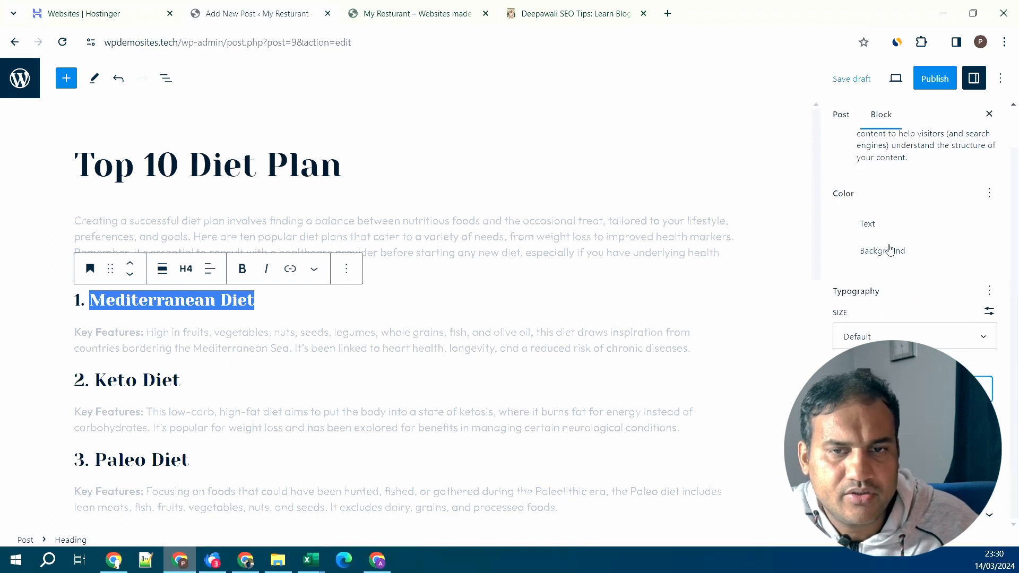
scroll(903, 218, up, 1)
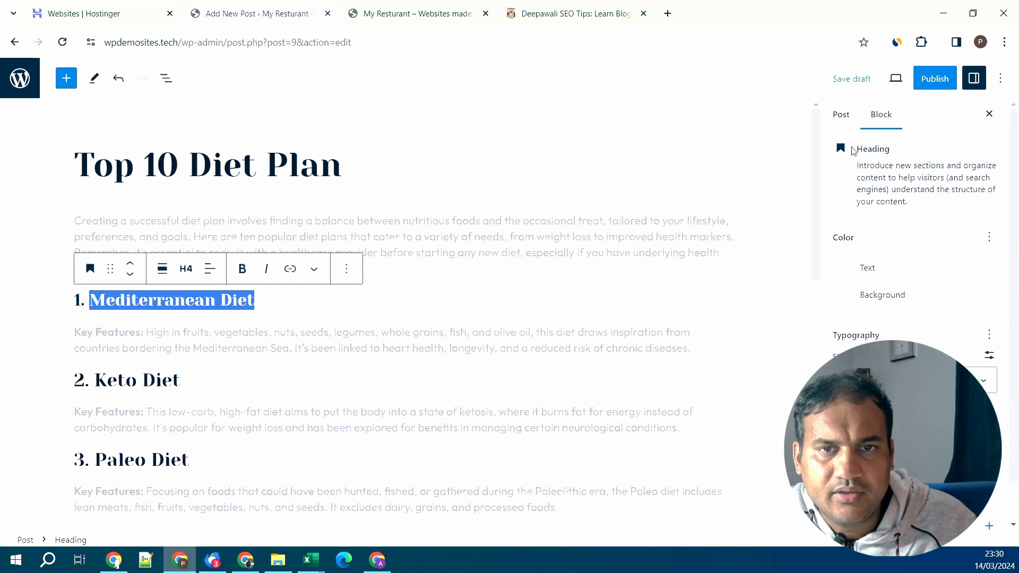
click(528, 313)
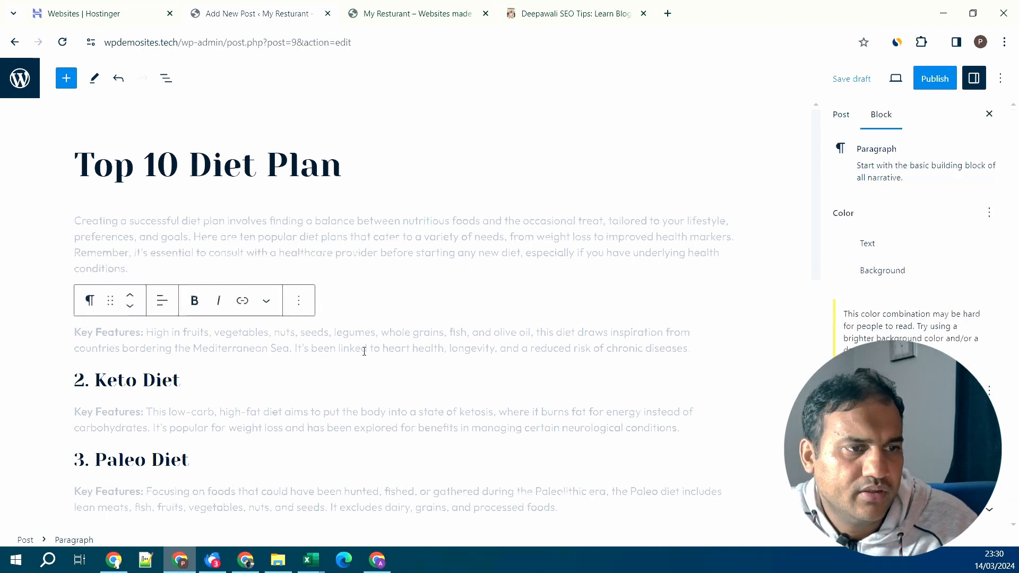
- Make the intro paragraph dark navy using the Headings text colour swatch
click(361, 254)
drag(139, 264, 74, 221)
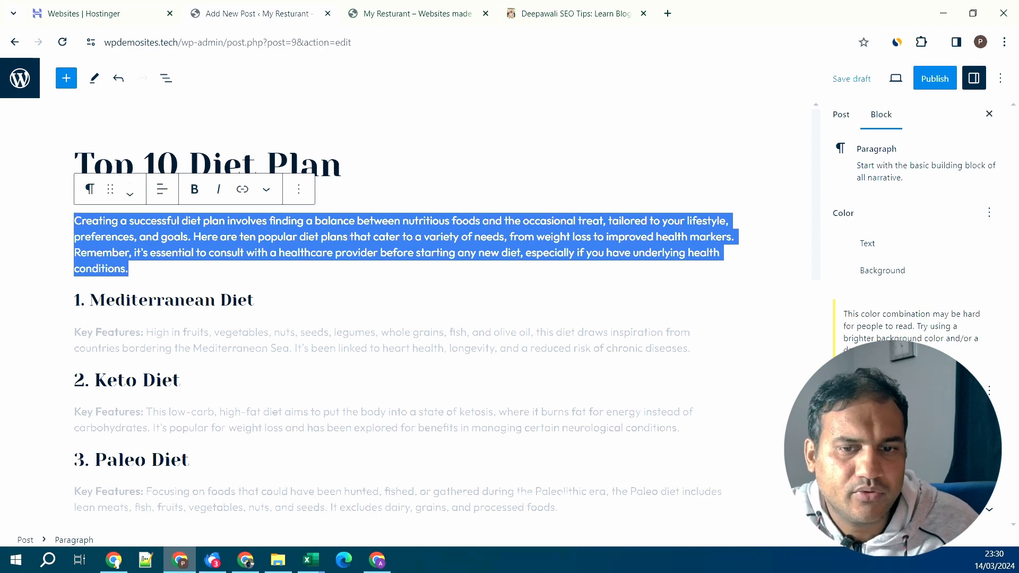
click(870, 245)
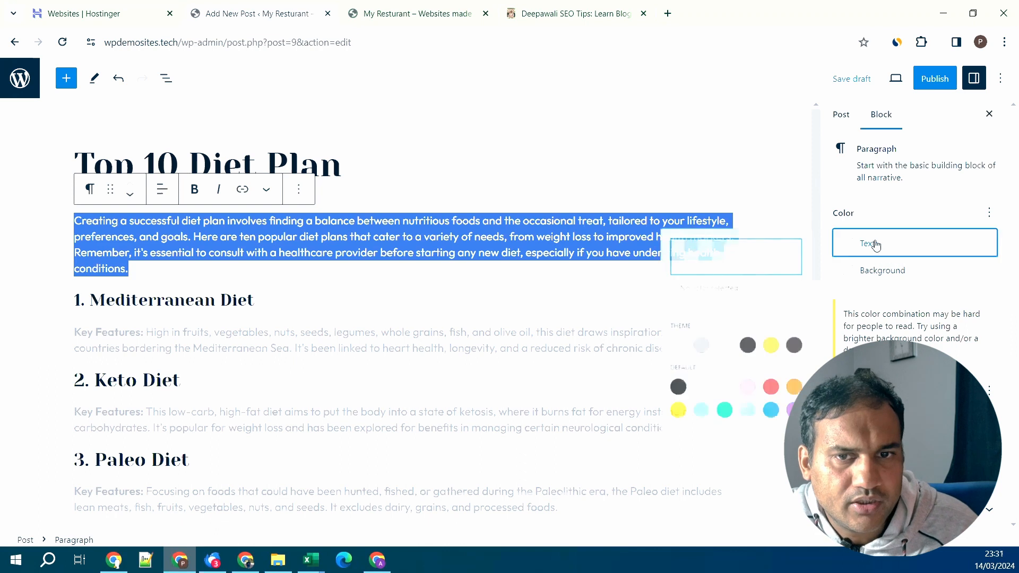
click(736, 361)
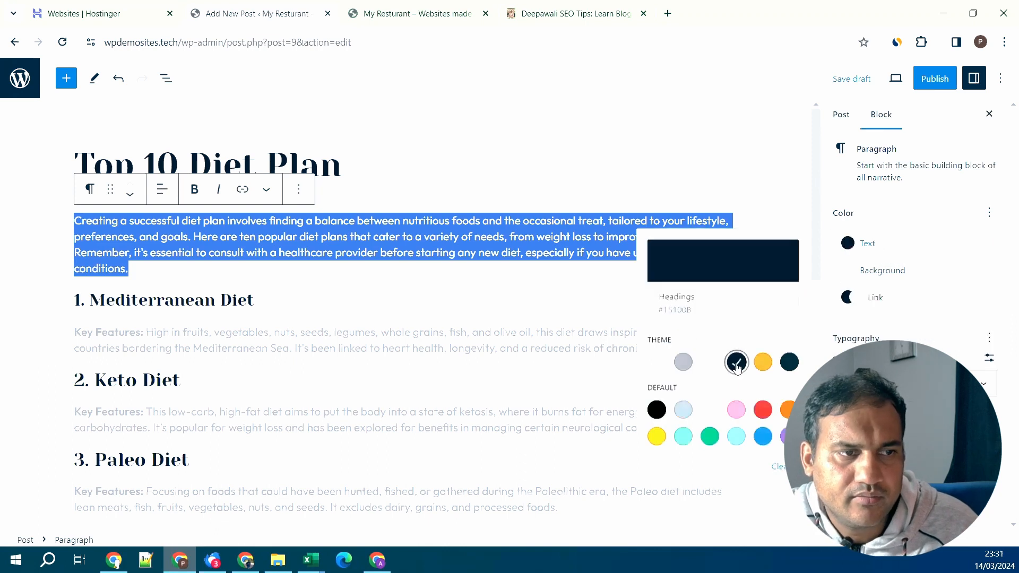
click(867, 251)
- Add an empty block after the Mediterranean Diet key features paragraph
click(683, 289)
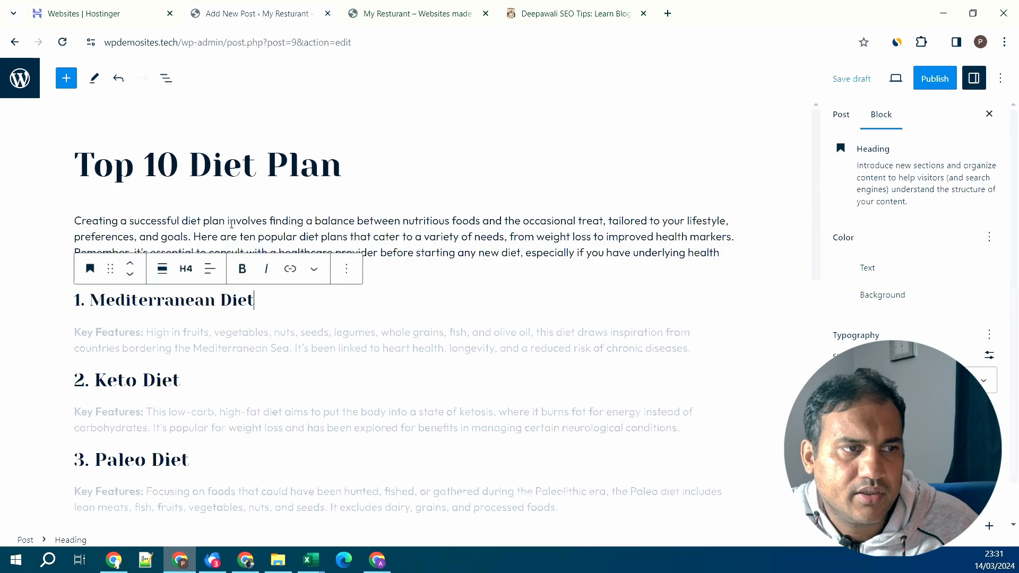
click(319, 348)
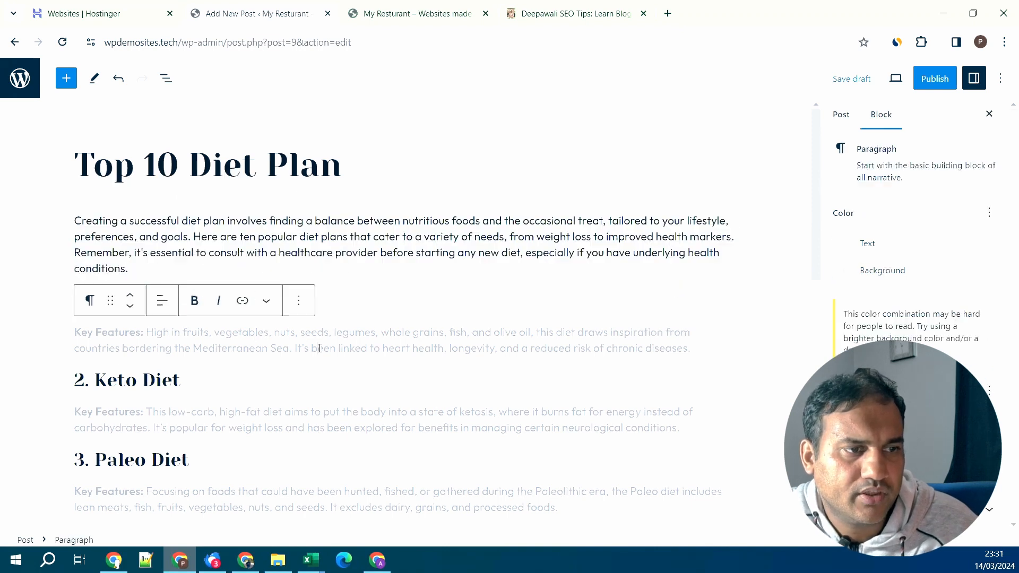
key(ctrl+a)
click(582, 383)
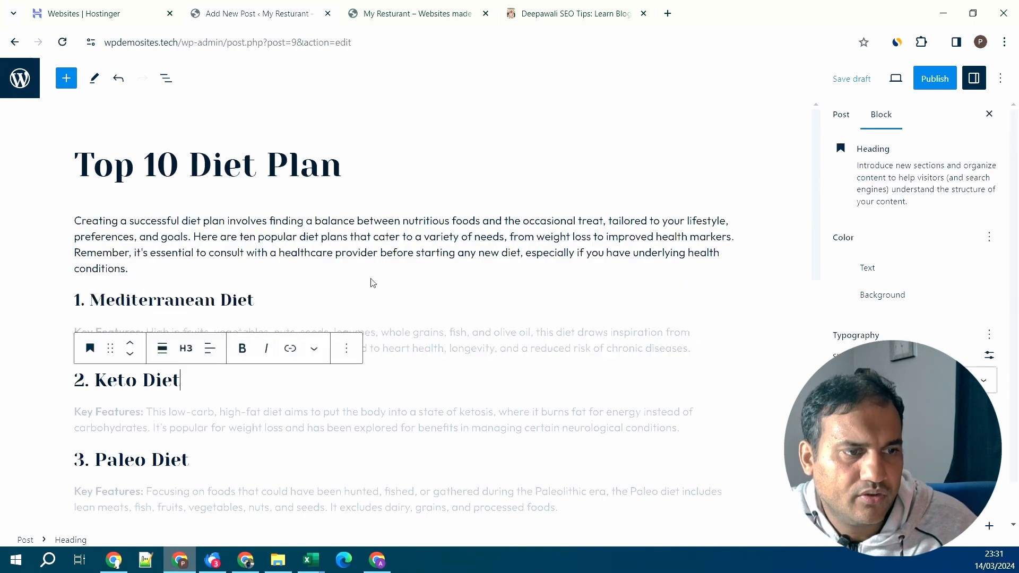
scroll(169, 232, down, 3)
scroll(169, 232, up, 3)
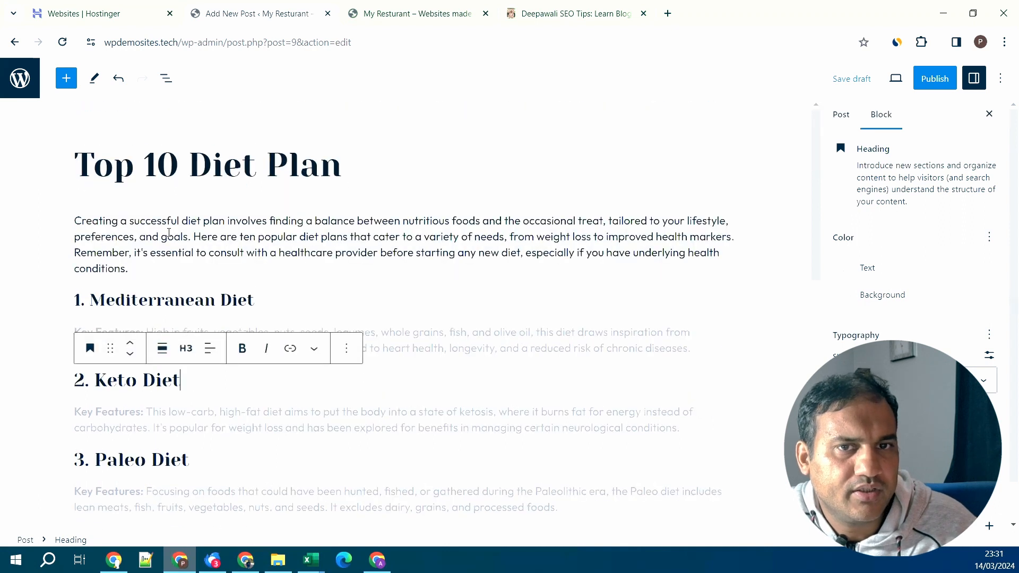
drag(213, 171, 220, 171)
click(205, 233)
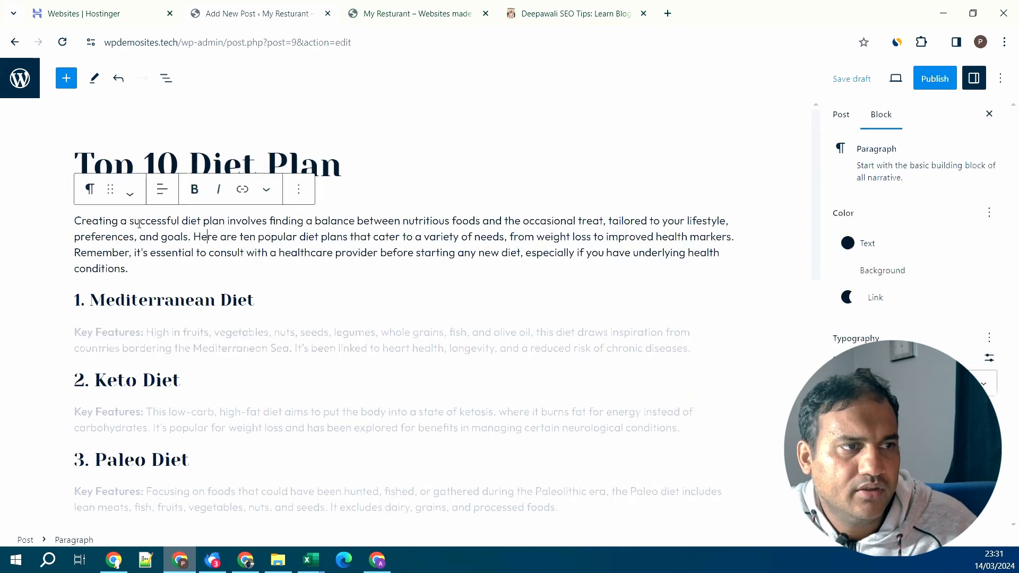
scroll(328, 376, down, 1)
scroll(328, 376, down, 1)
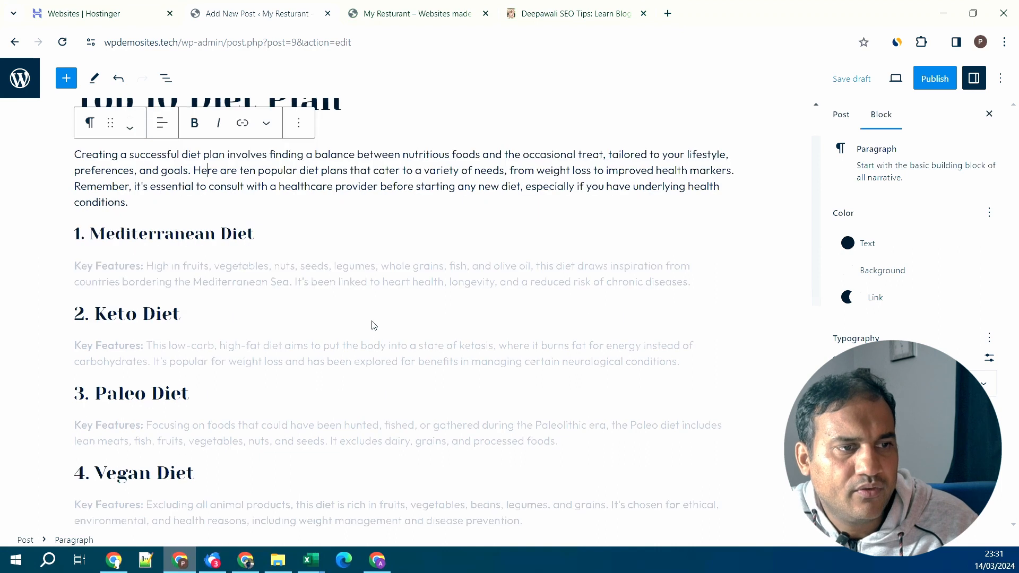
click(695, 287)
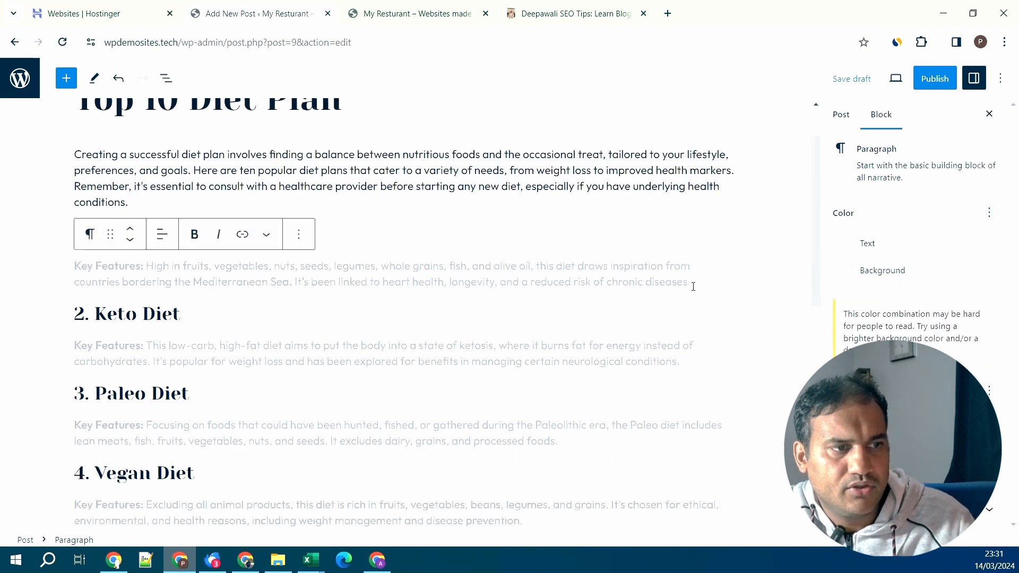
key(Return)
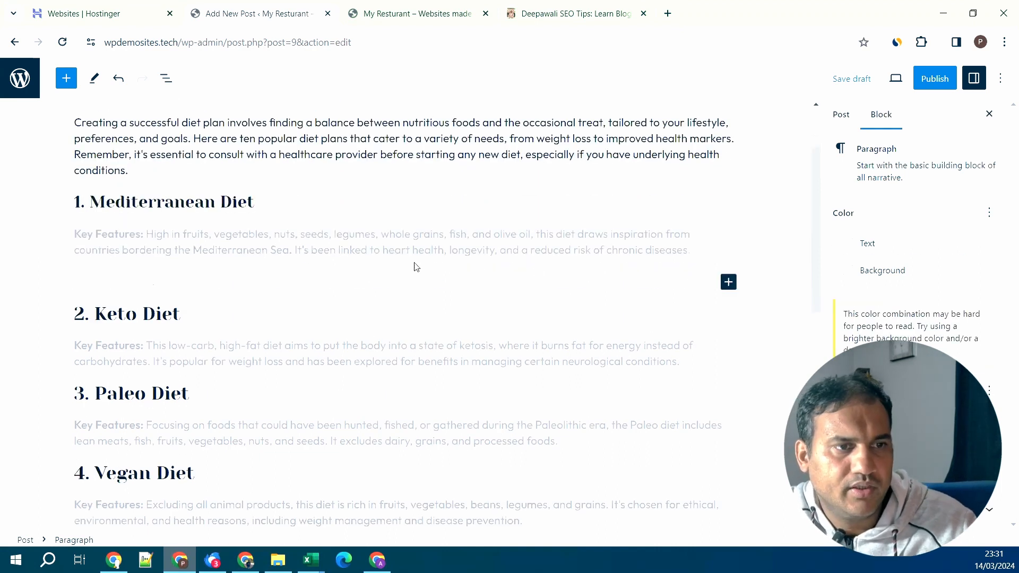
- Insert an Image block with meditarian-diet.jpeg from the Media Library
click(729, 282)
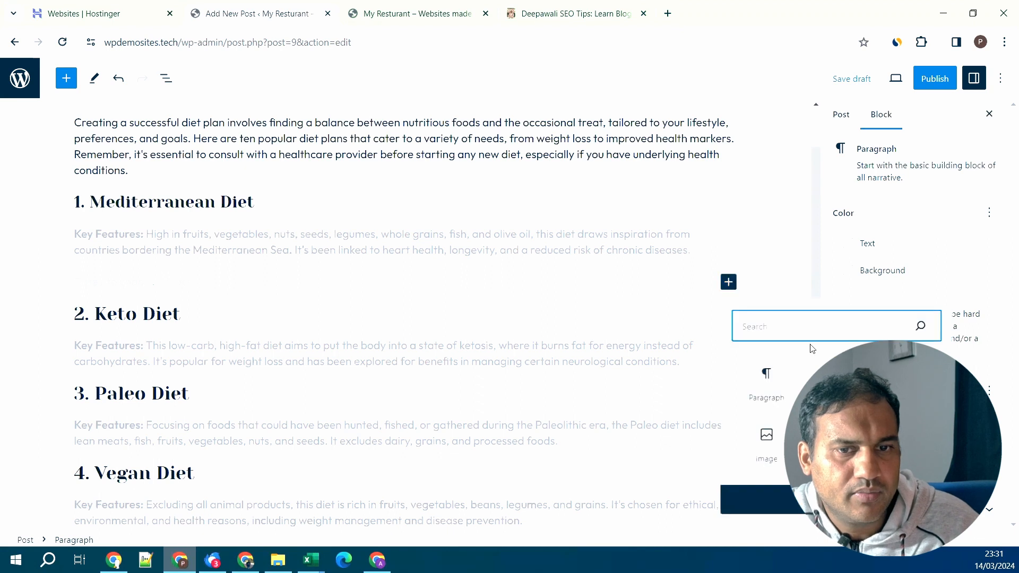
click(766, 440)
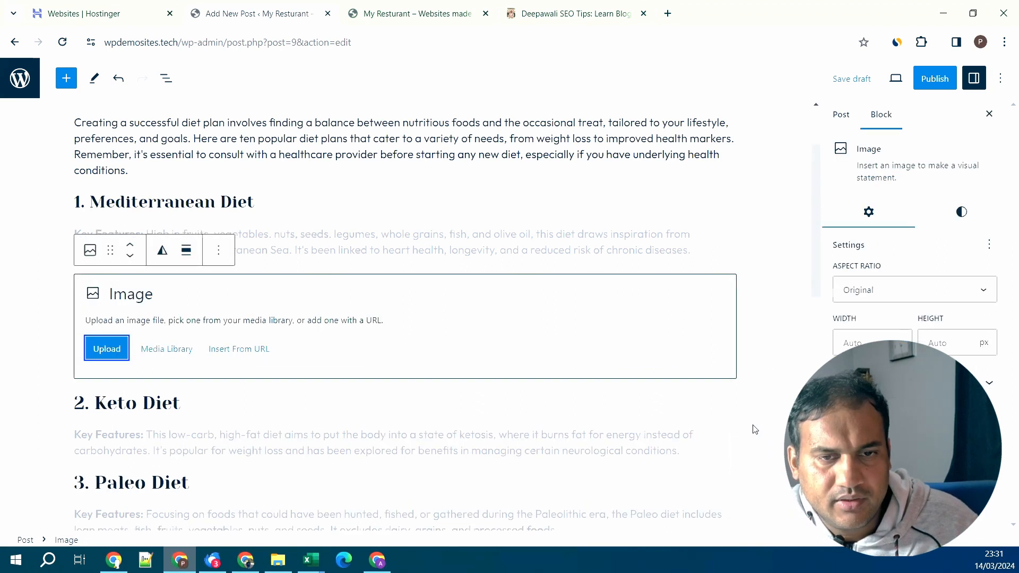
click(169, 349)
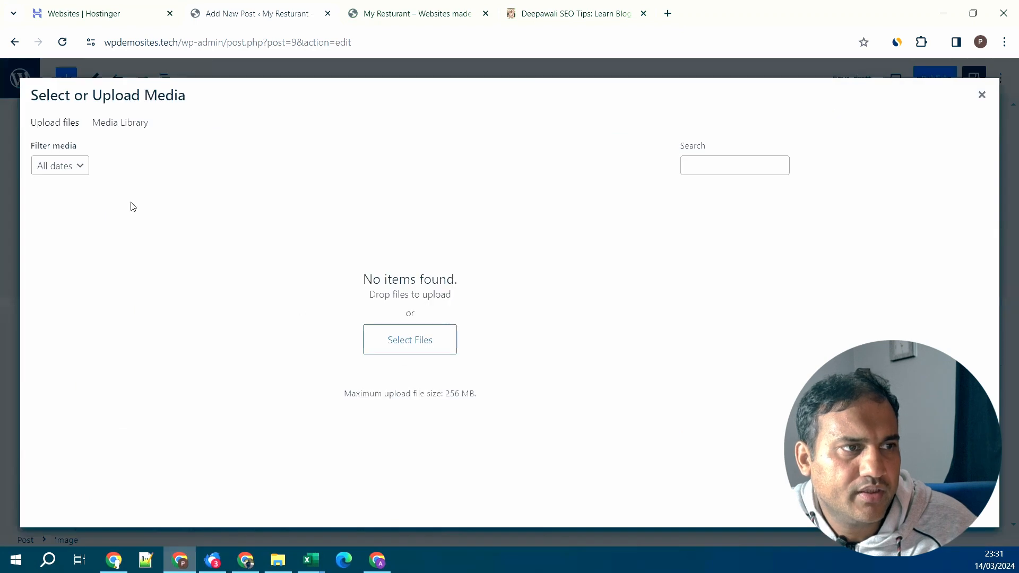
click(68, 125)
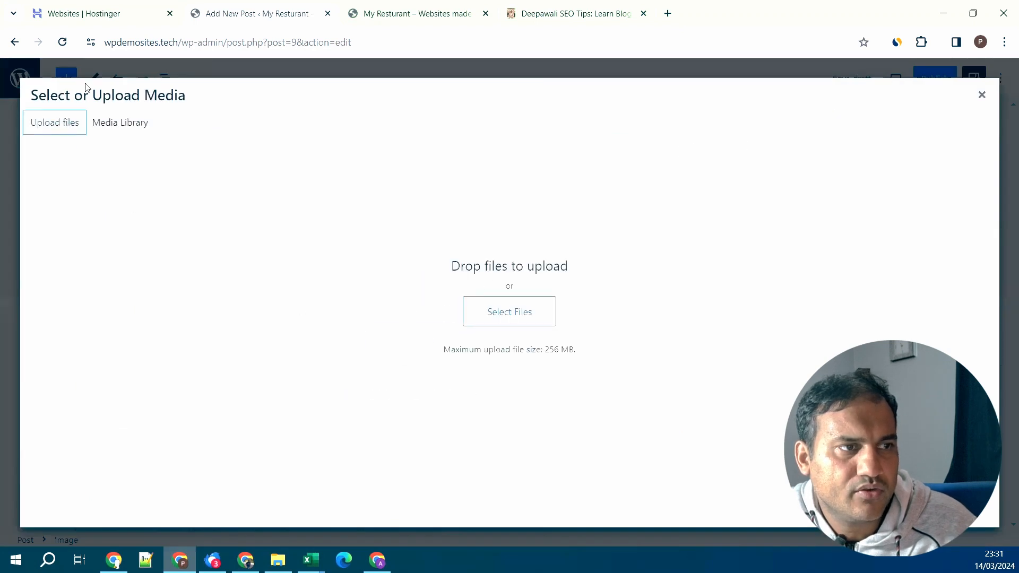
click(113, 124)
click(423, 340)
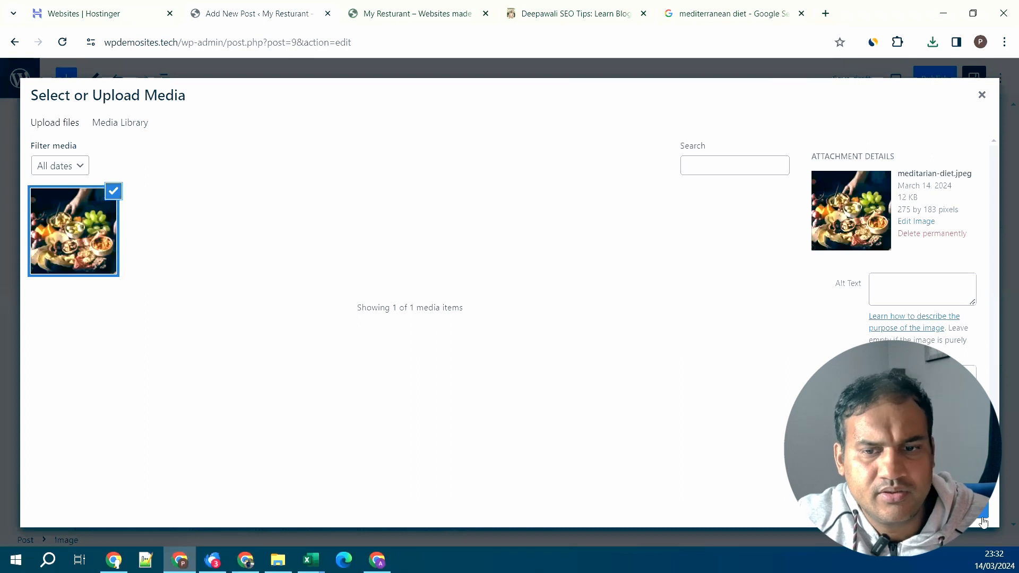
click(913, 297)
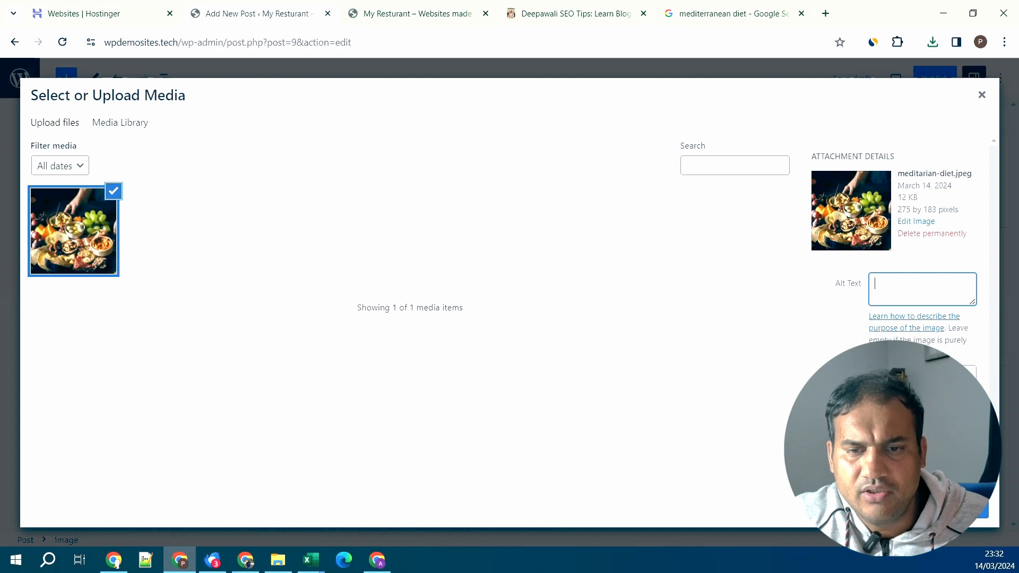
click(977, 517)
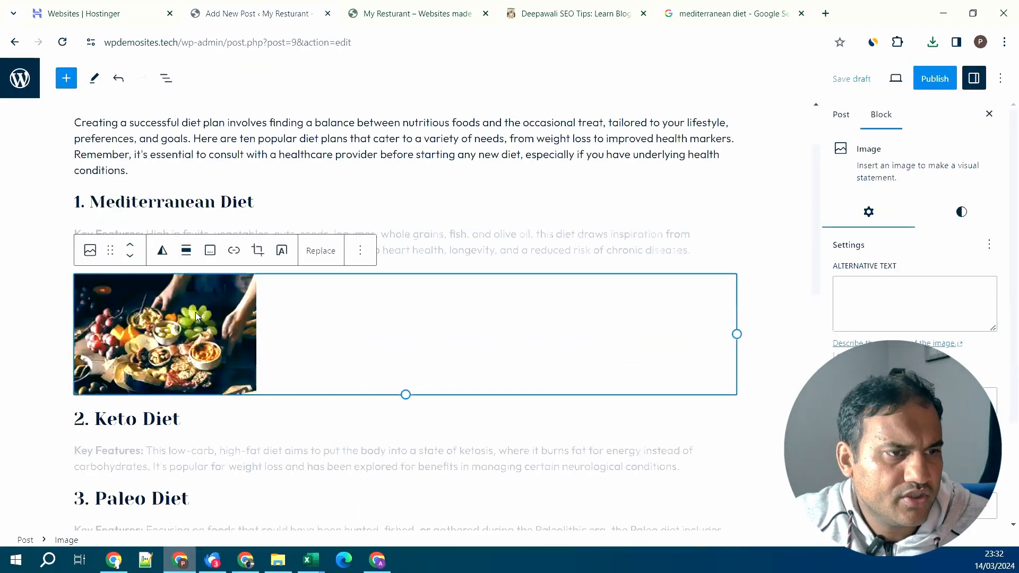
- Centre the Mediterranean photo at its original size instead of wide width
click(187, 251)
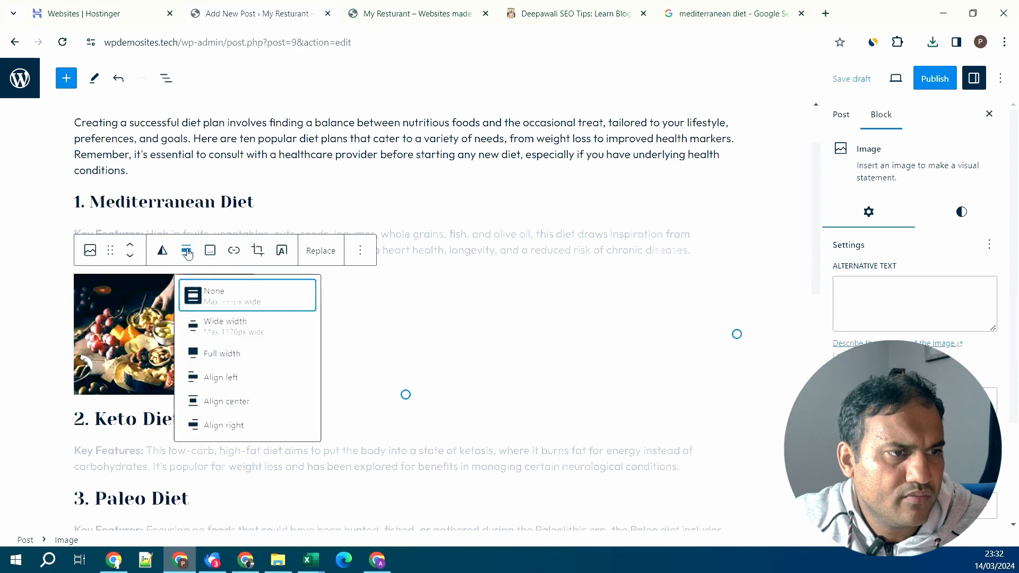
click(243, 326)
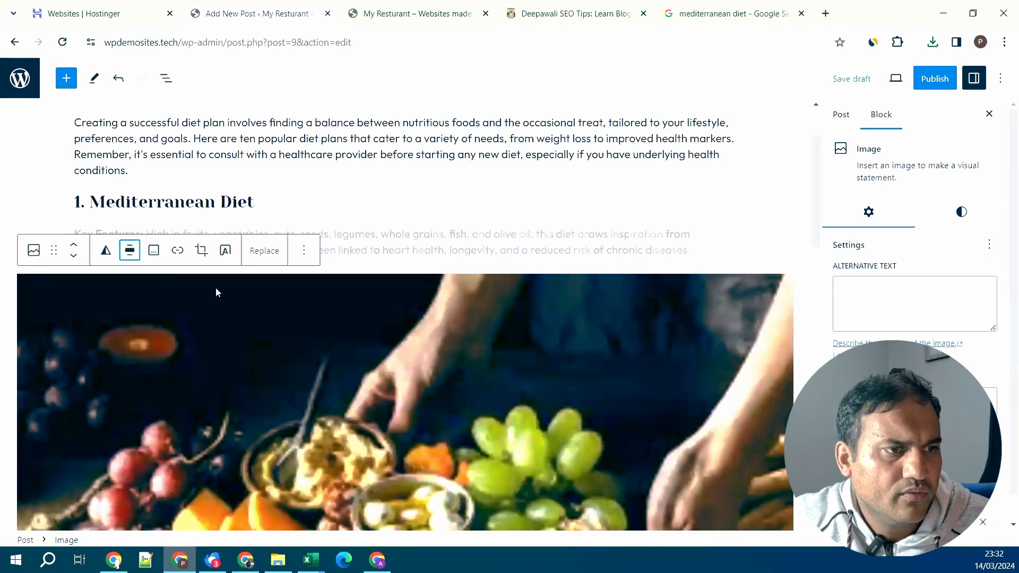
scroll(159, 266, down, 1)
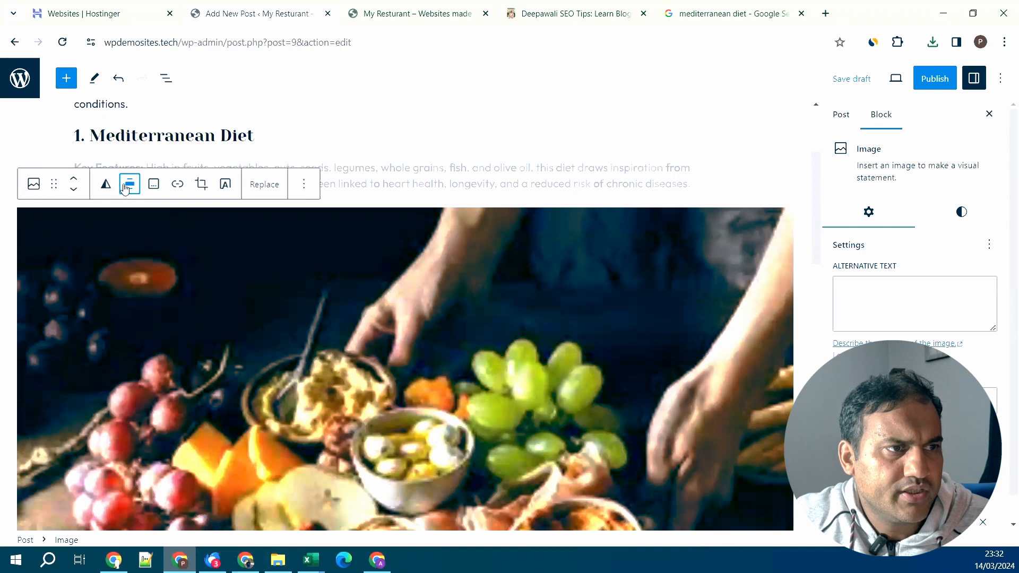
click(125, 189)
click(190, 242)
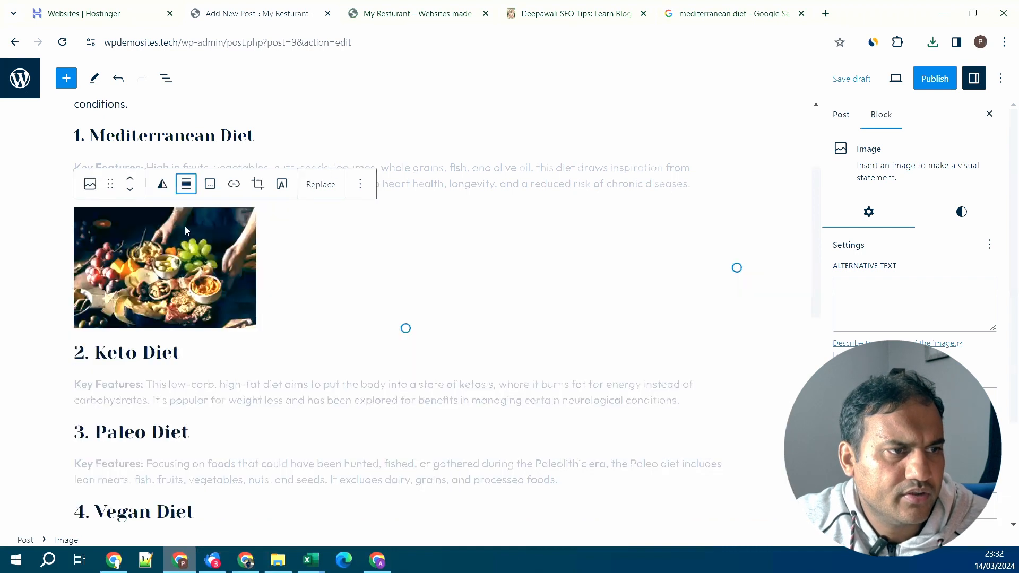
click(185, 184)
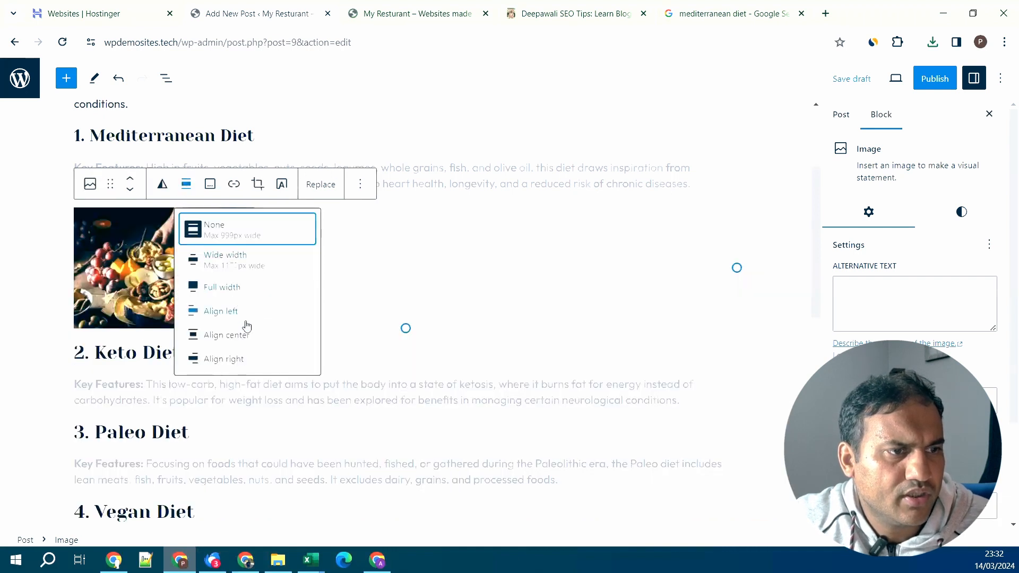
click(248, 340)
click(461, 400)
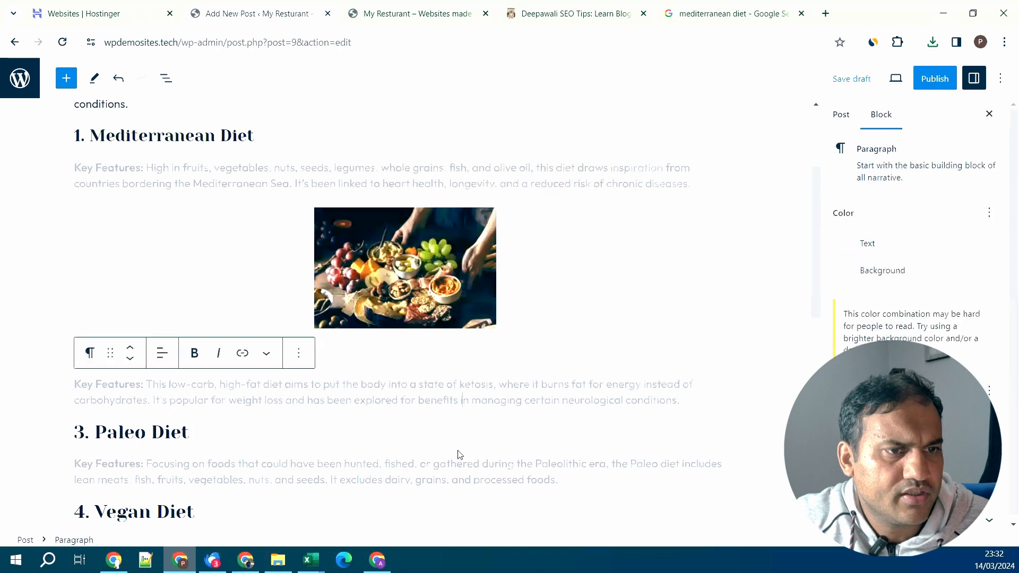
- Add a YouTube embed block in a new block after the Paleo Diet paragraph
scroll(459, 453, down, 3)
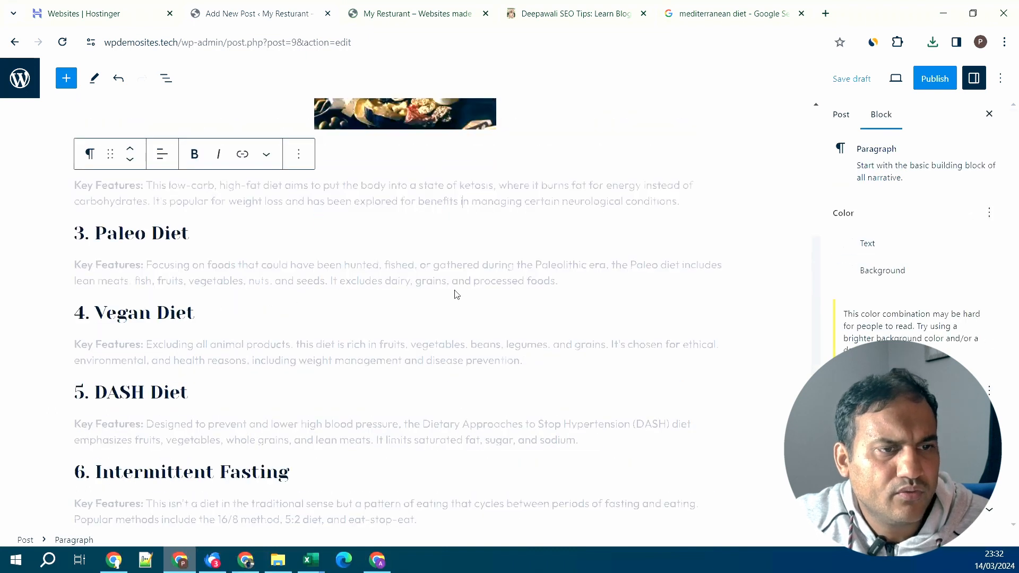
click(198, 235)
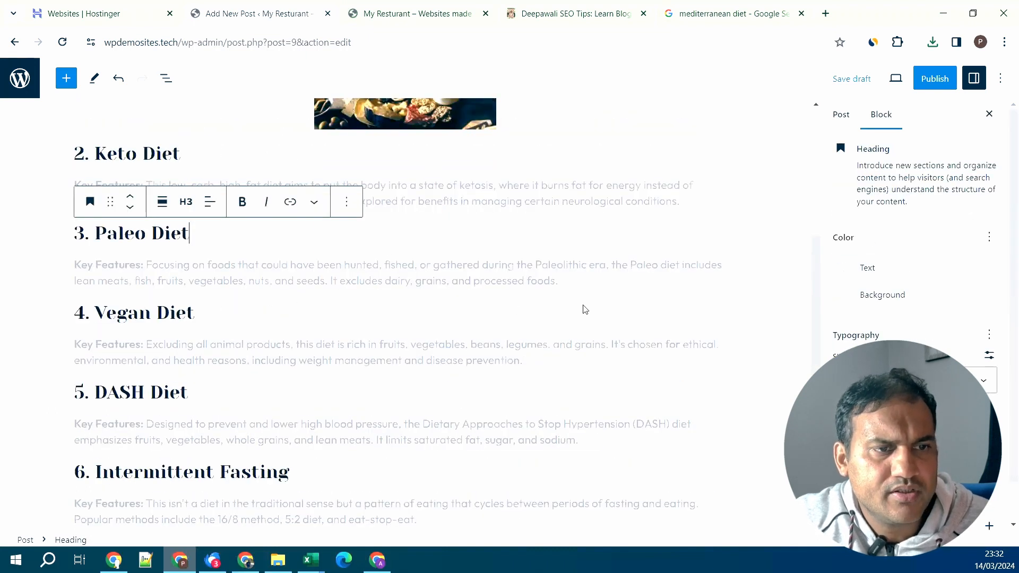
click(581, 283)
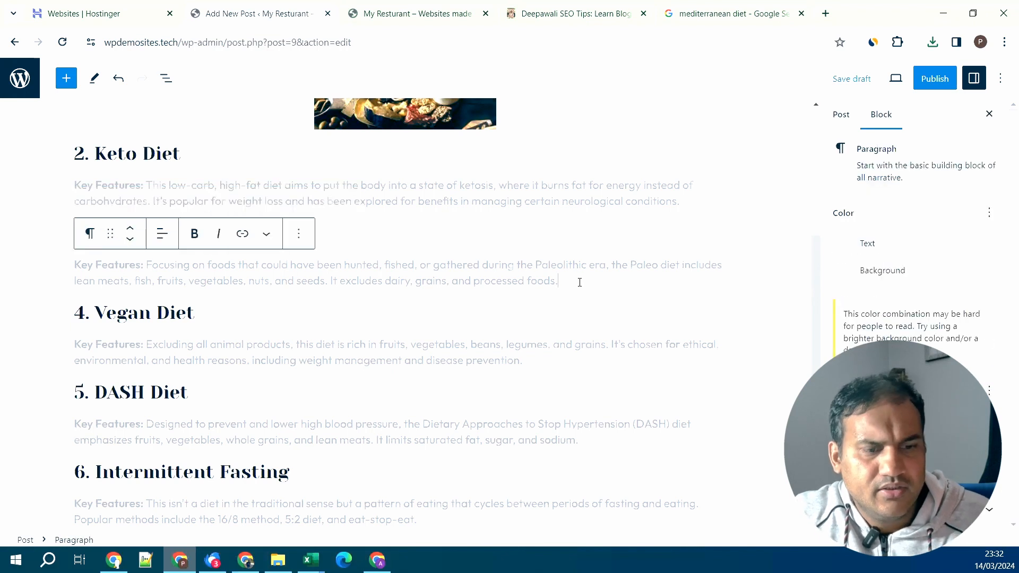
key(Return)
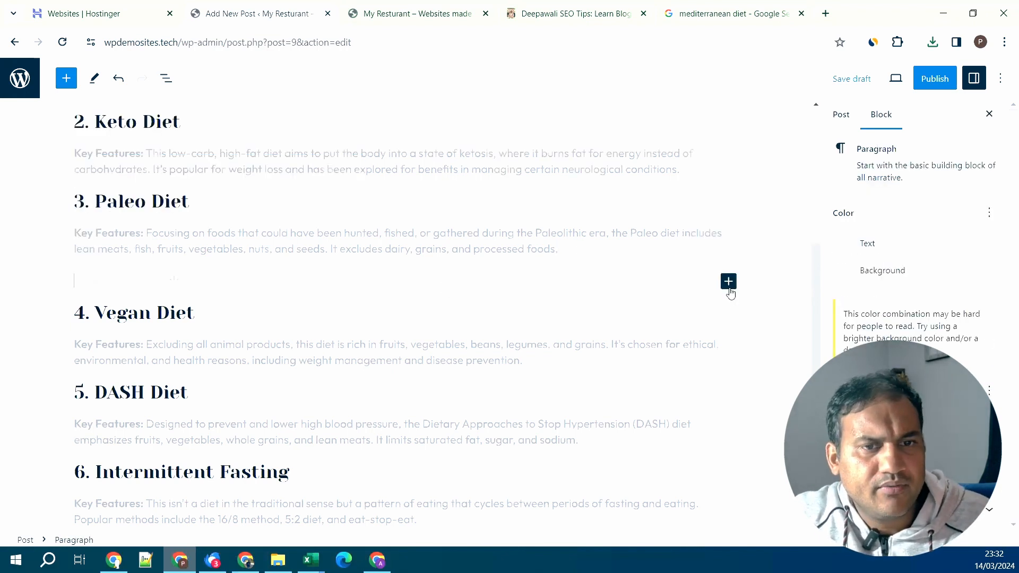
click(729, 282)
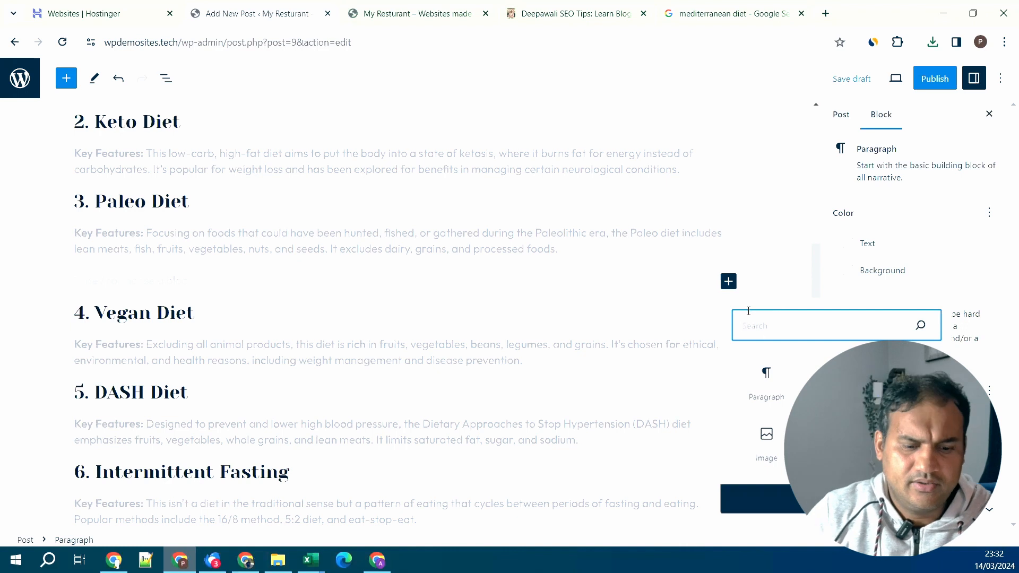
text(you)
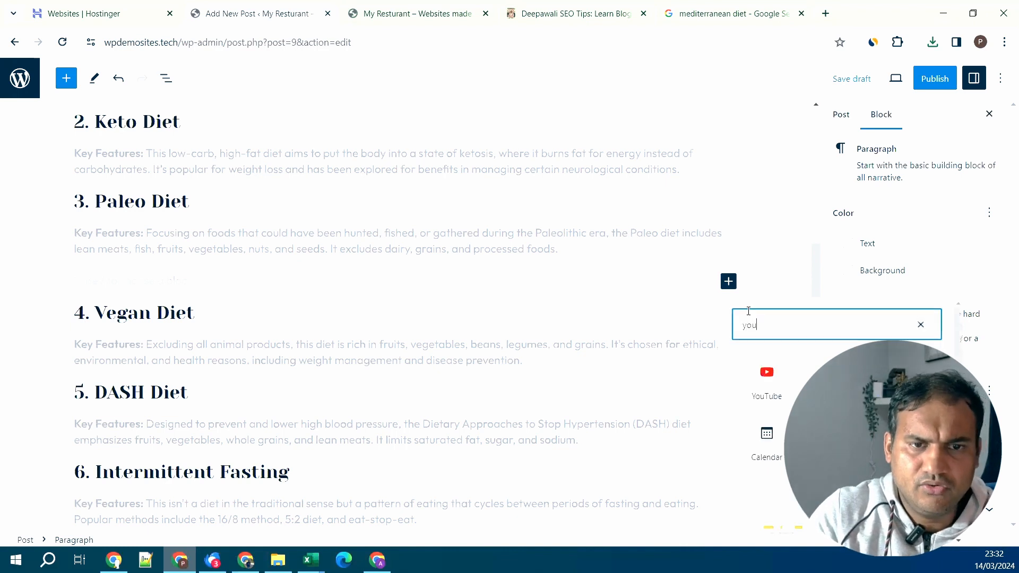
click(767, 383)
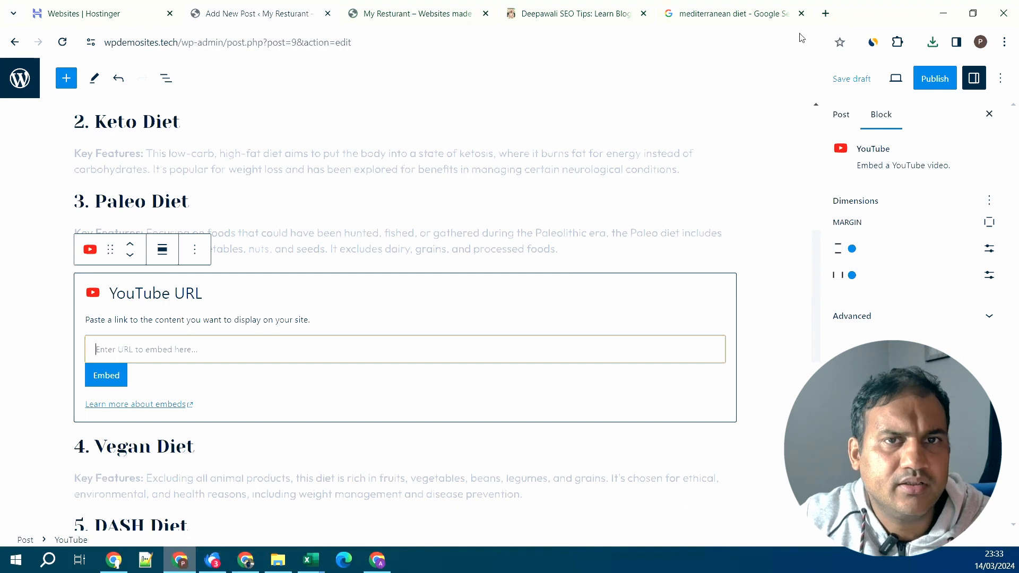
- Paste the rare-houseplants video link and embed it in the post
click(826, 14)
text(youtube.com)
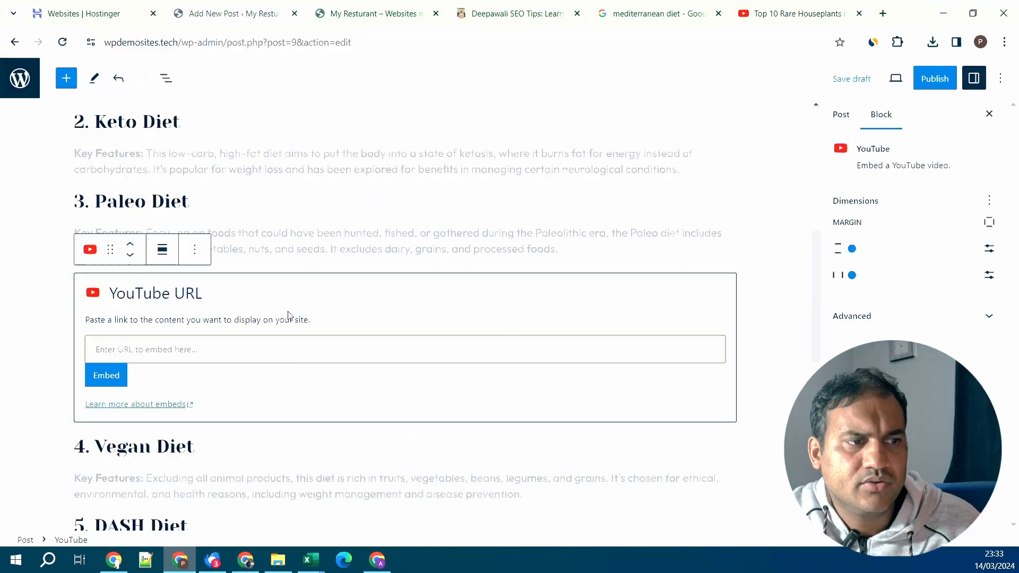
click(286, 345)
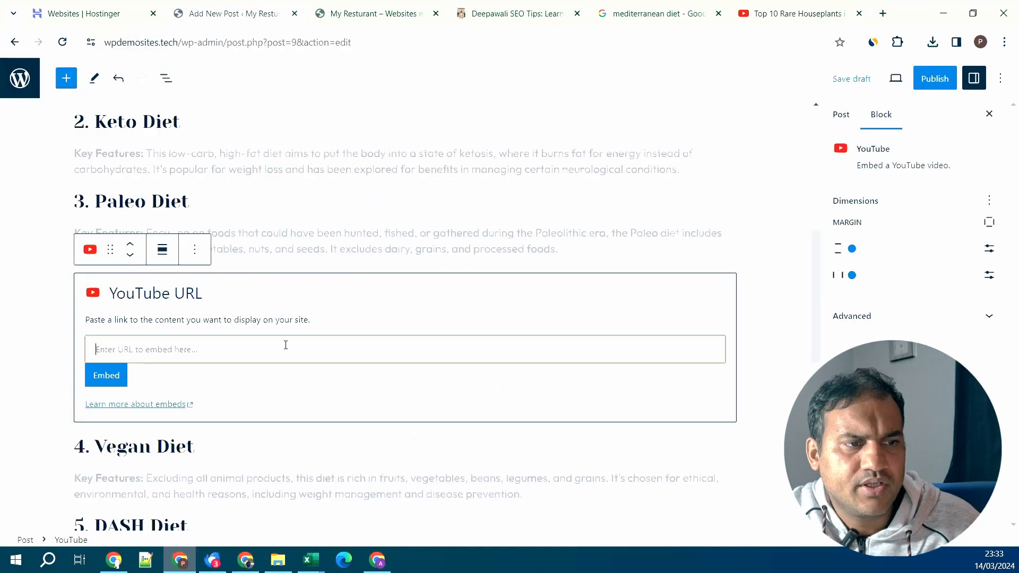
text(https://www.youtube.com/watch?v=y7O9p-bVU5Q)
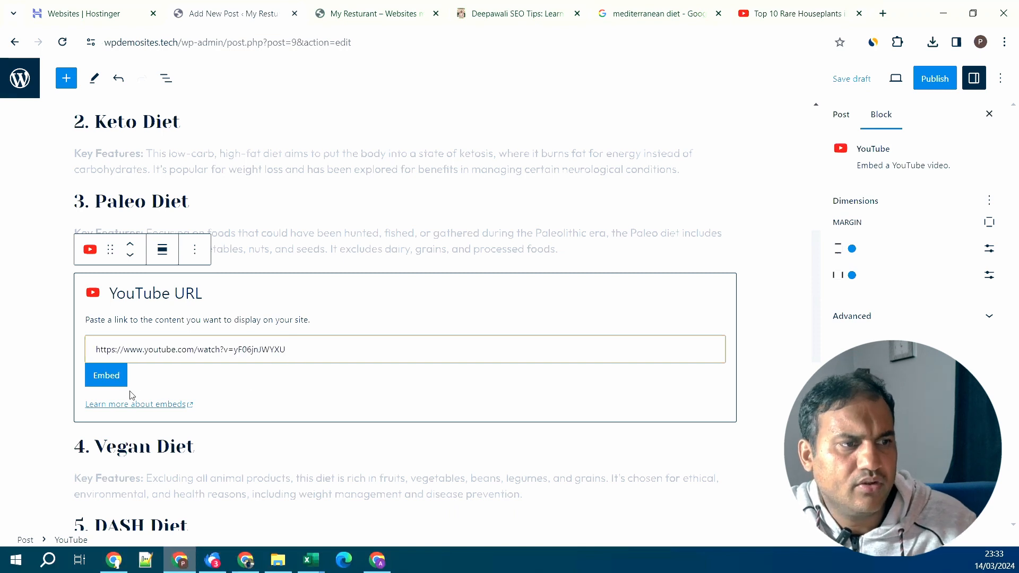
click(121, 379)
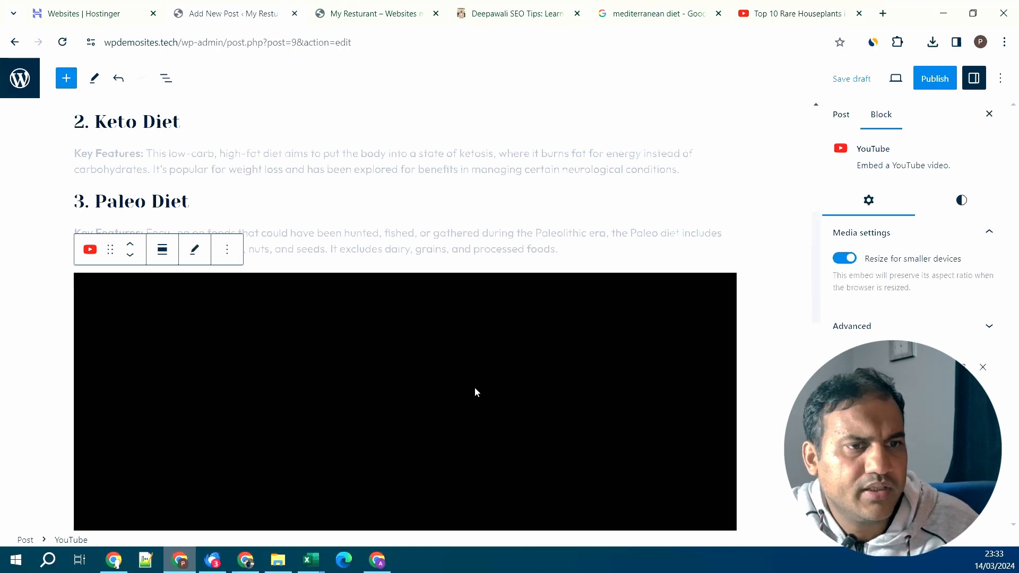
scroll(525, 371, down, 14)
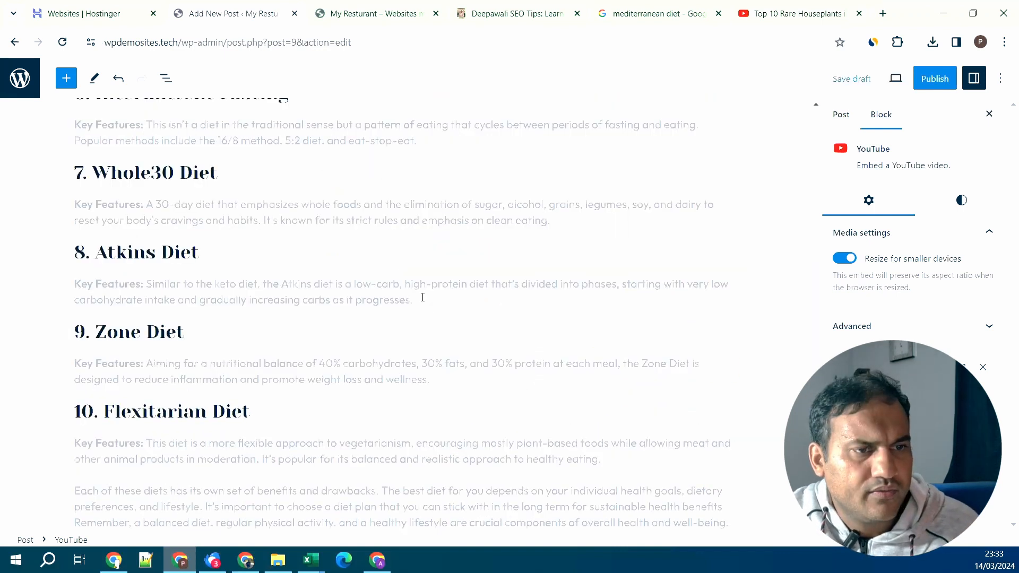
drag(422, 298, 69, 287)
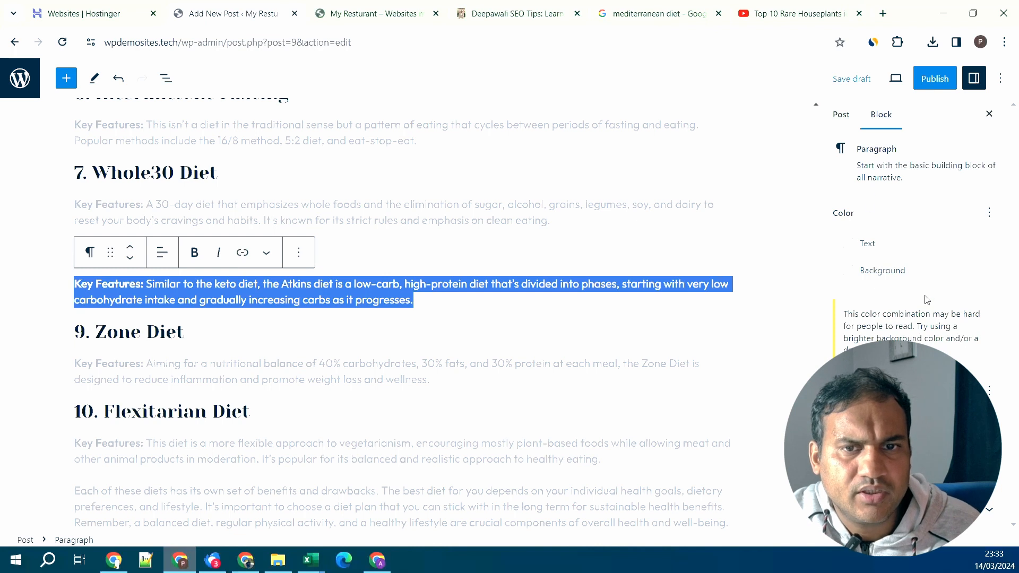
- Create an empty paragraph block right after the Vegan Diet text
click(266, 253)
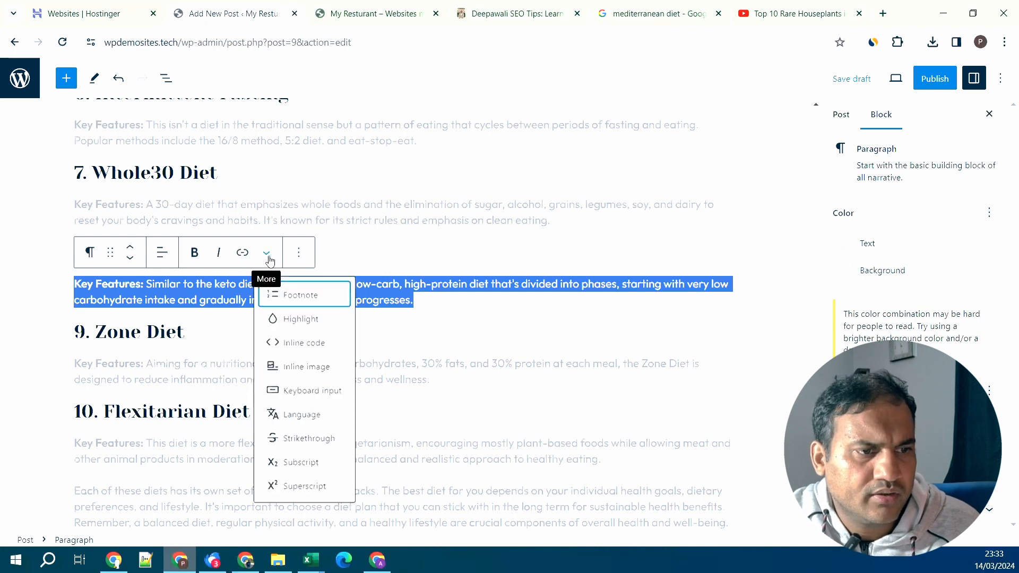
click(428, 298)
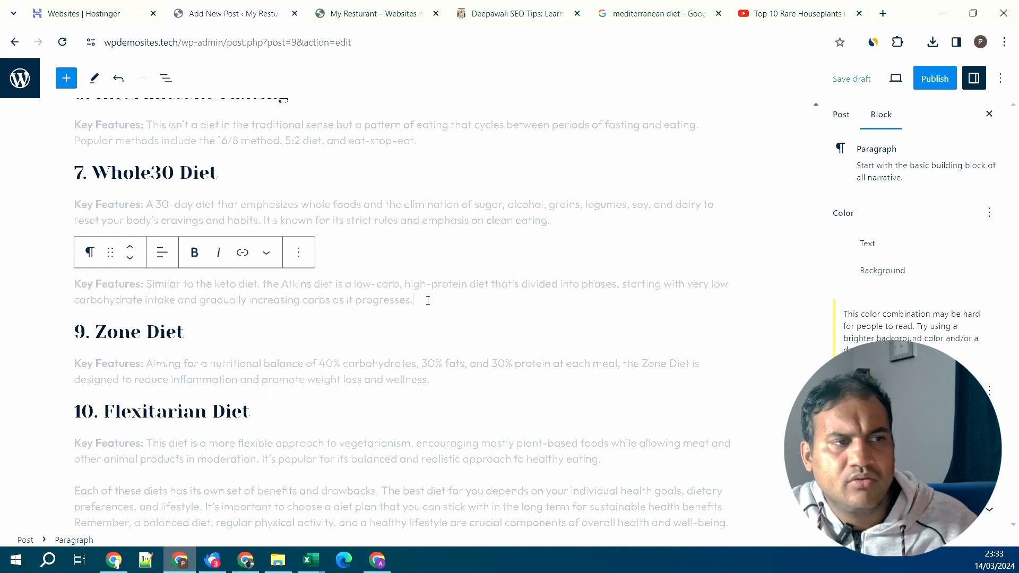
scroll(428, 300, up, 3)
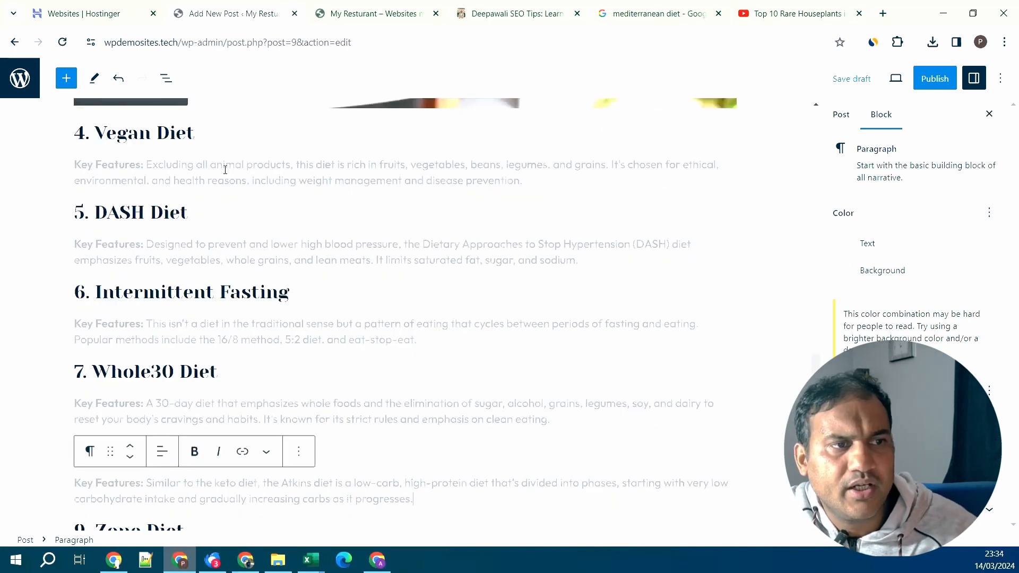
click(536, 184)
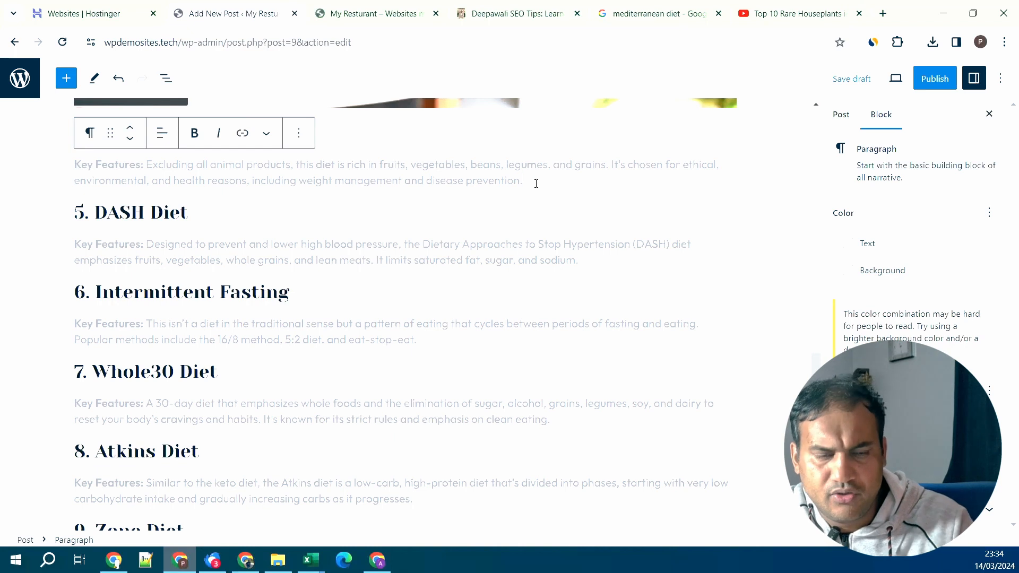
key(Return)
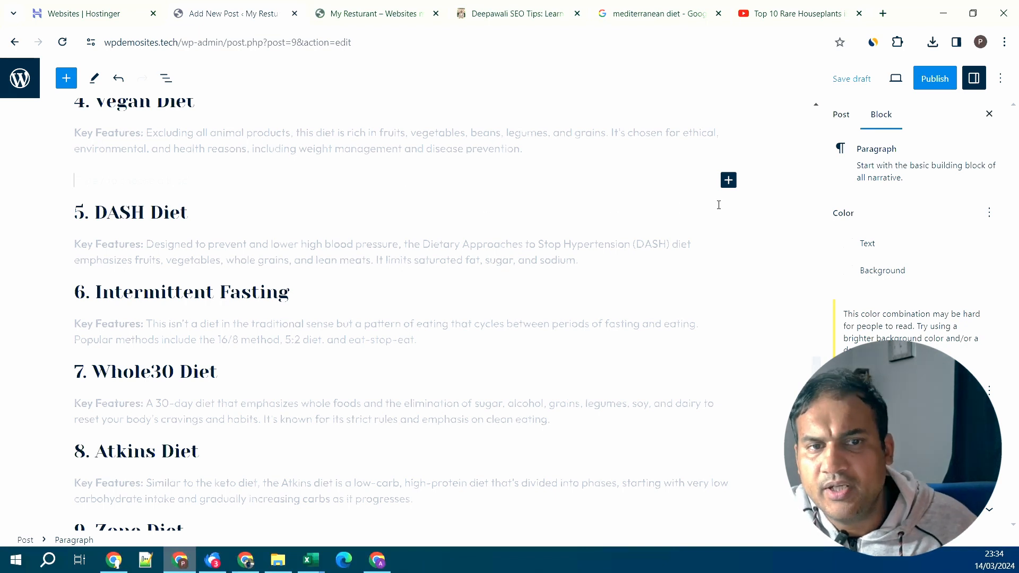
- Insert a Buttons block below the Vegan Diet text labelled 'Check Menu for our Latest Vegan'
click(728, 180)
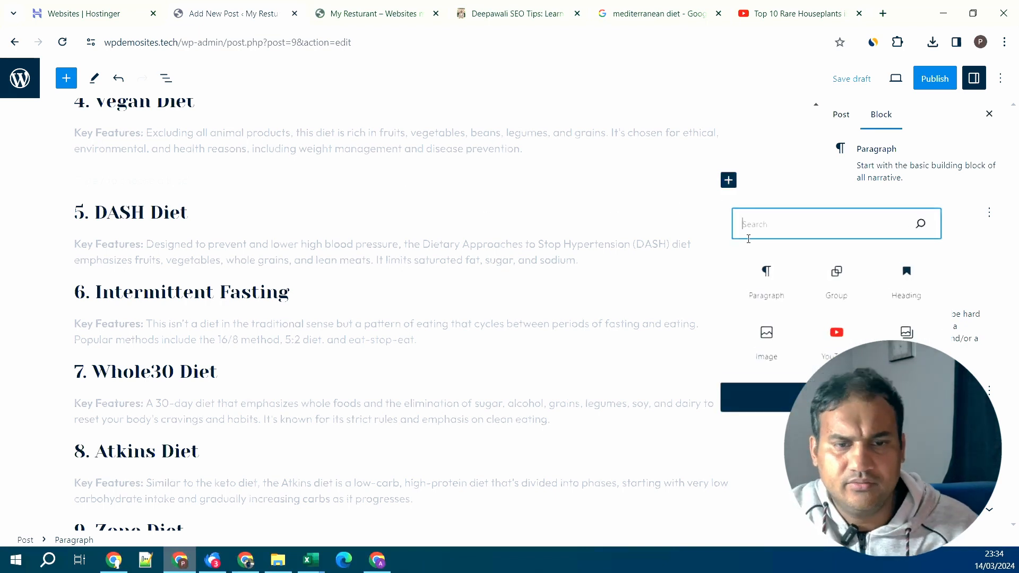
text(but)
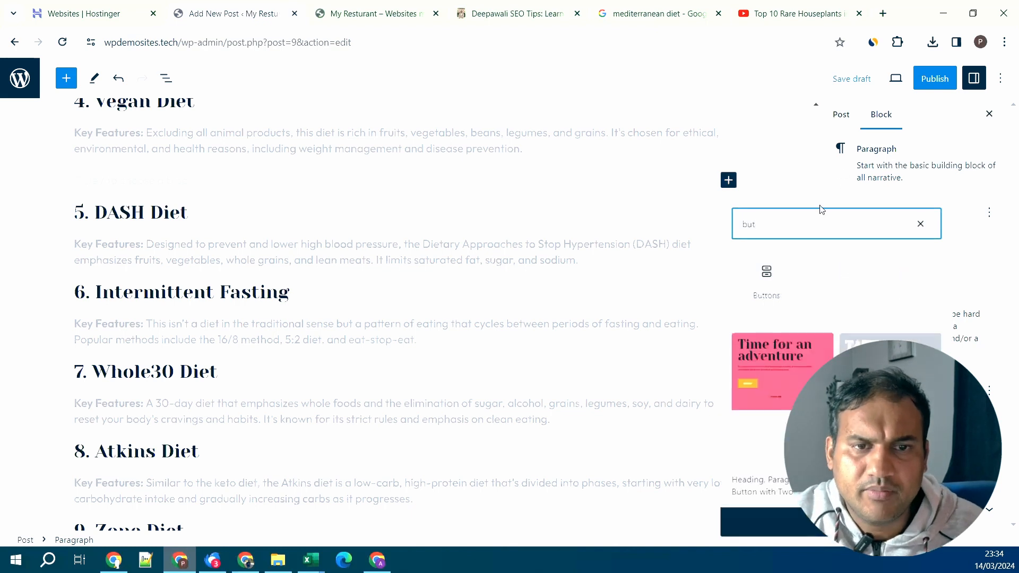
click(769, 282)
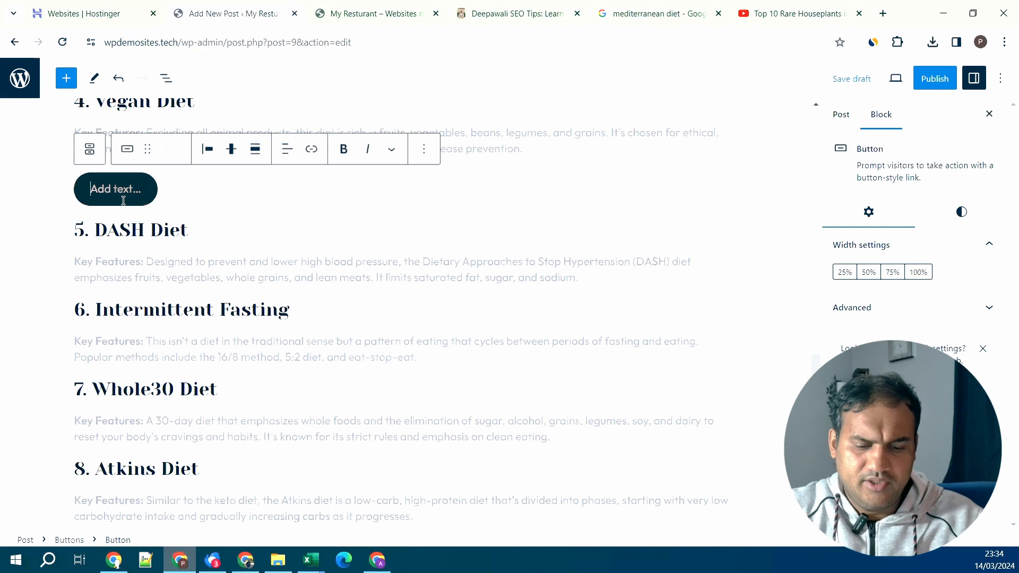
text(Check )
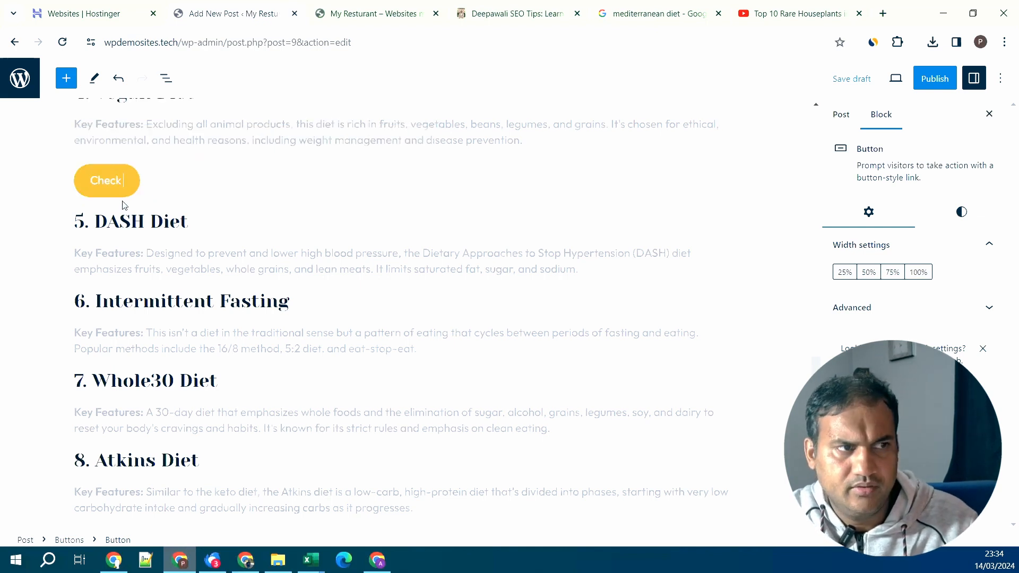
text(Menu for )
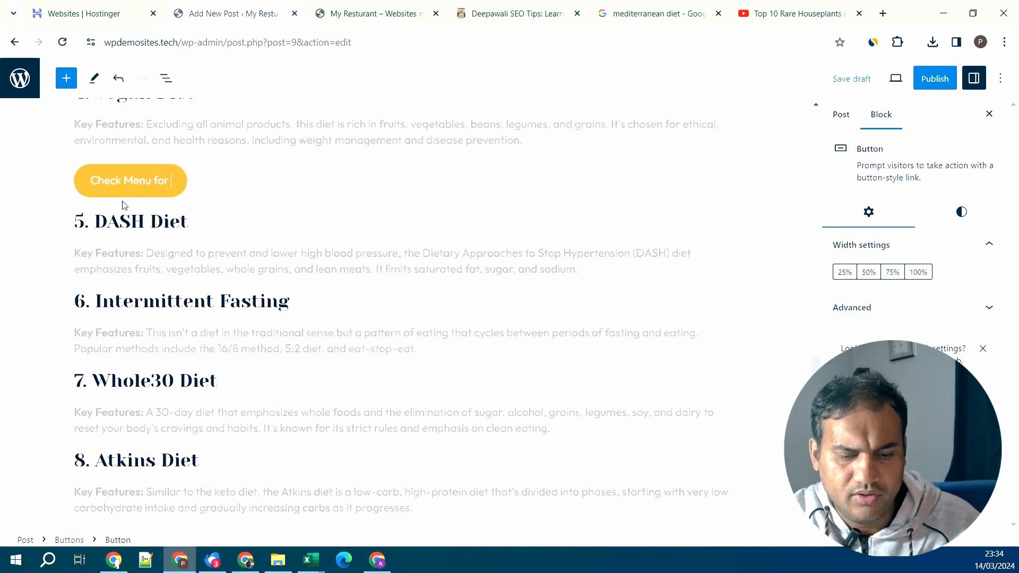
text(our Lat)
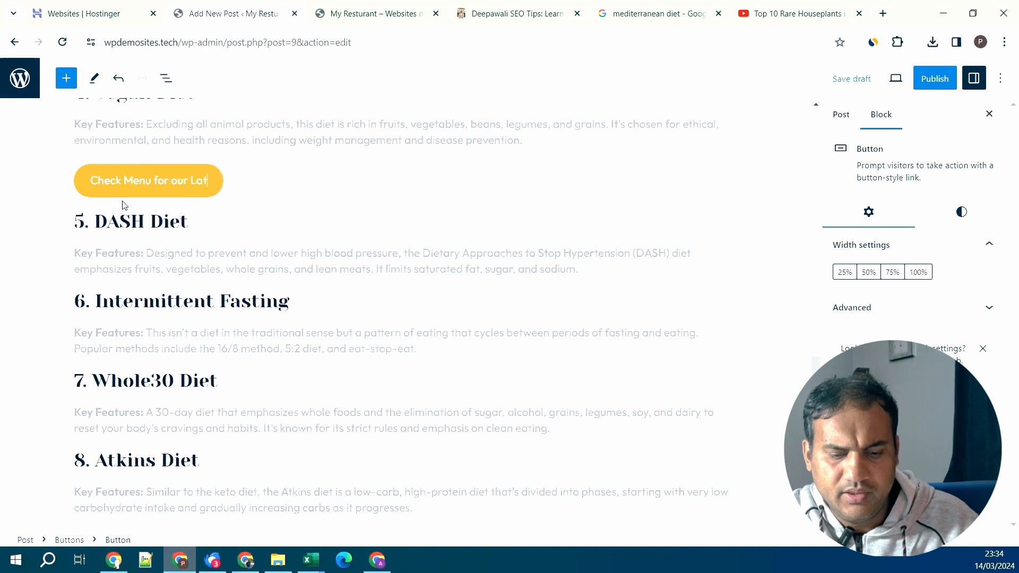
text(est VEgan Diet)
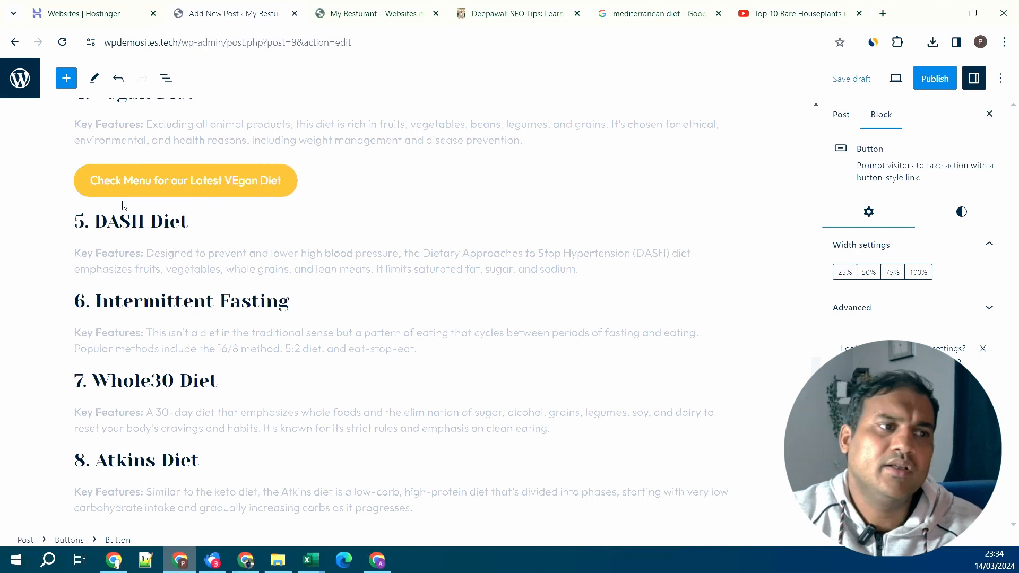
key(BackSpace)
key(BackSpace)
key(BackSpace)
key(BackSpace)
key(BackSpace)
key(BackSpace)
key(BackSpace)
key(BackSpace)
key(BackSpace)
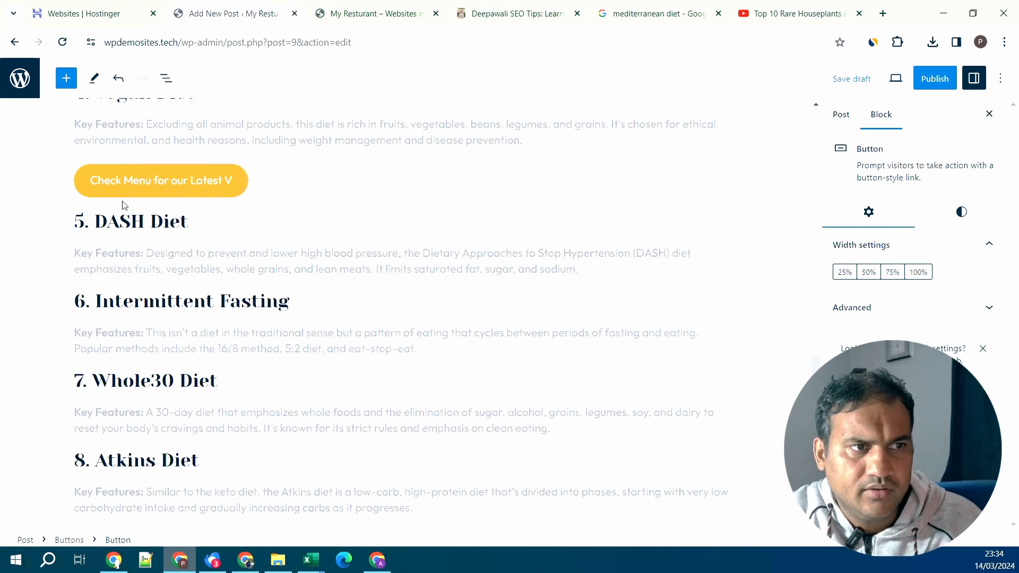
text(egan)
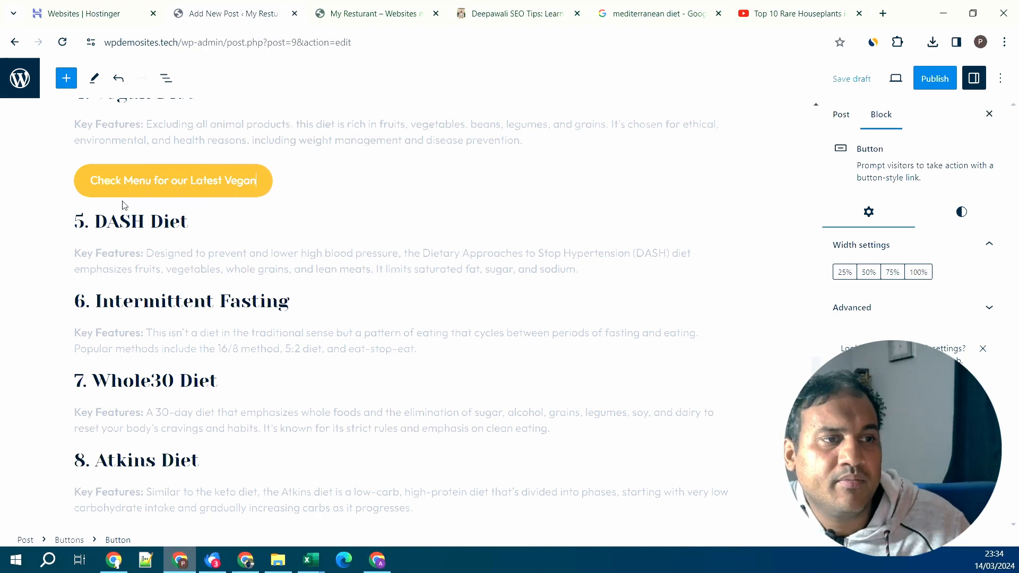
- Finish the button label and save the post as a draft
click(425, 313)
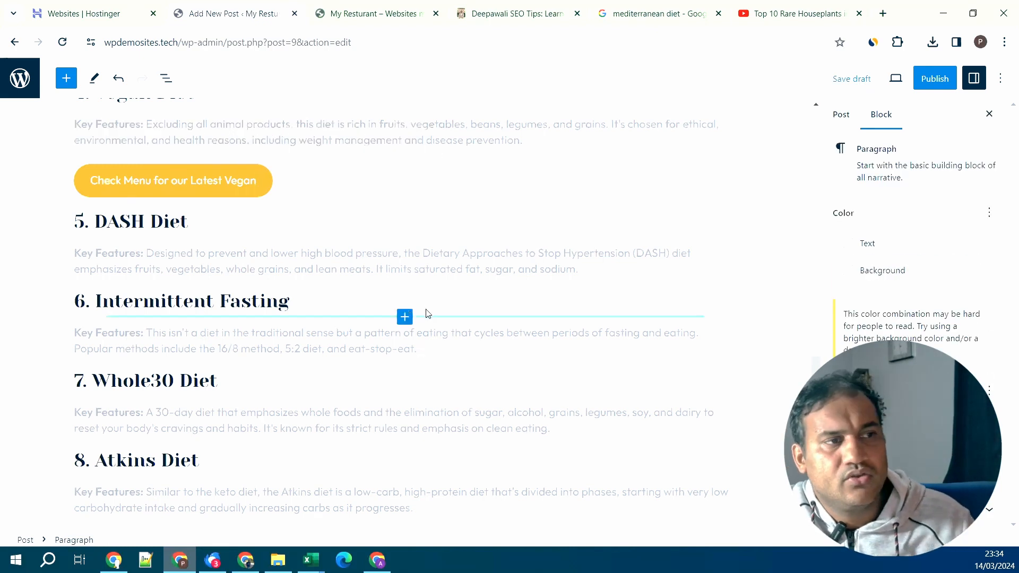
scroll(426, 309, up, 4)
scroll(426, 309, up, 15)
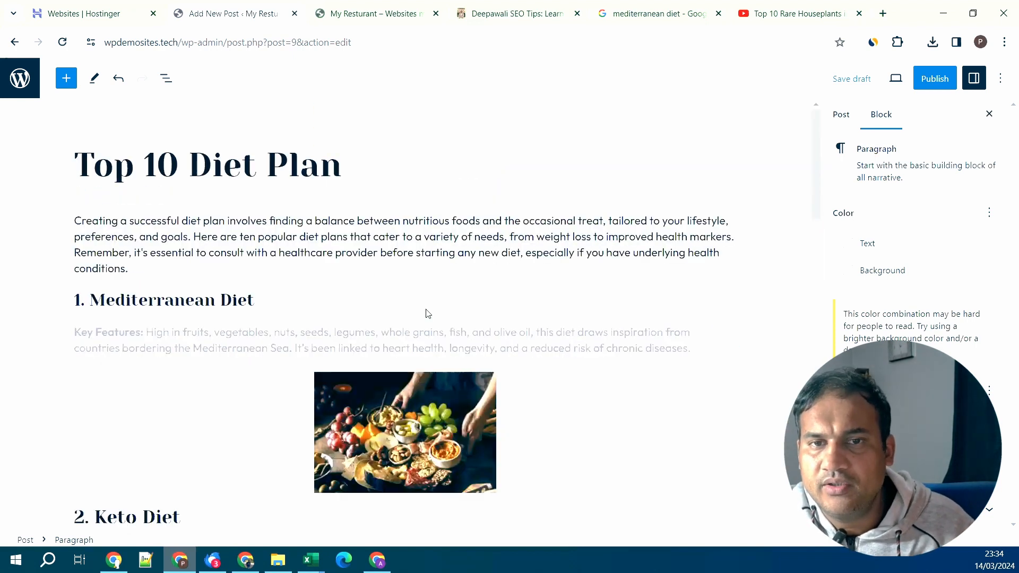
click(842, 114)
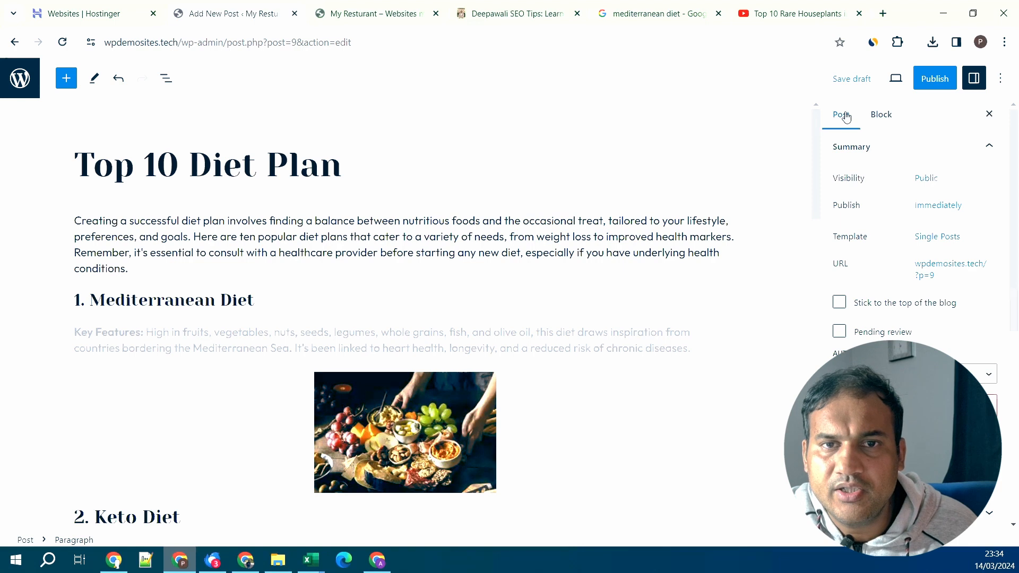
click(860, 83)
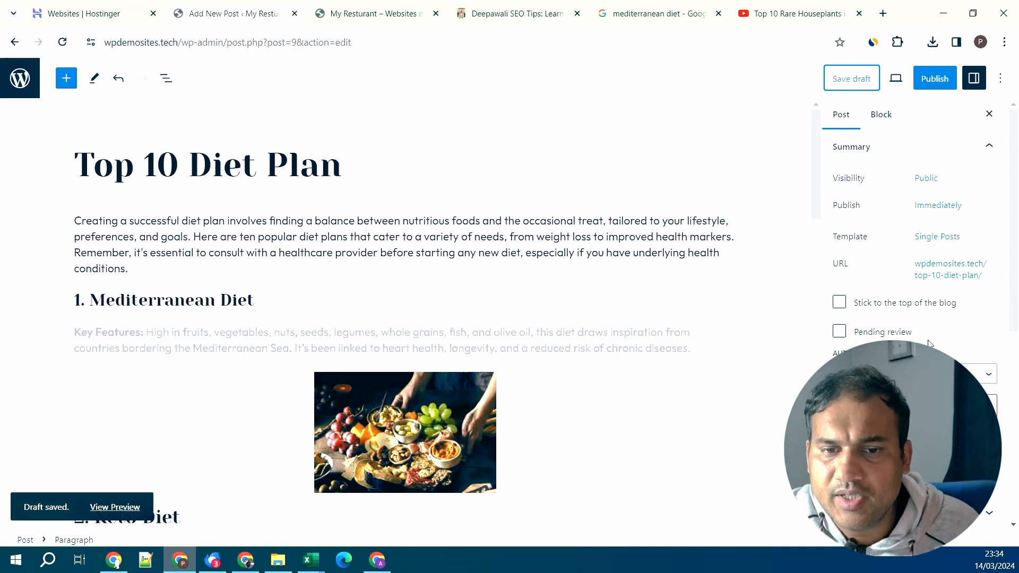
- Set the diet photo as the post's featured image
scroll(930, 340, down, 4)
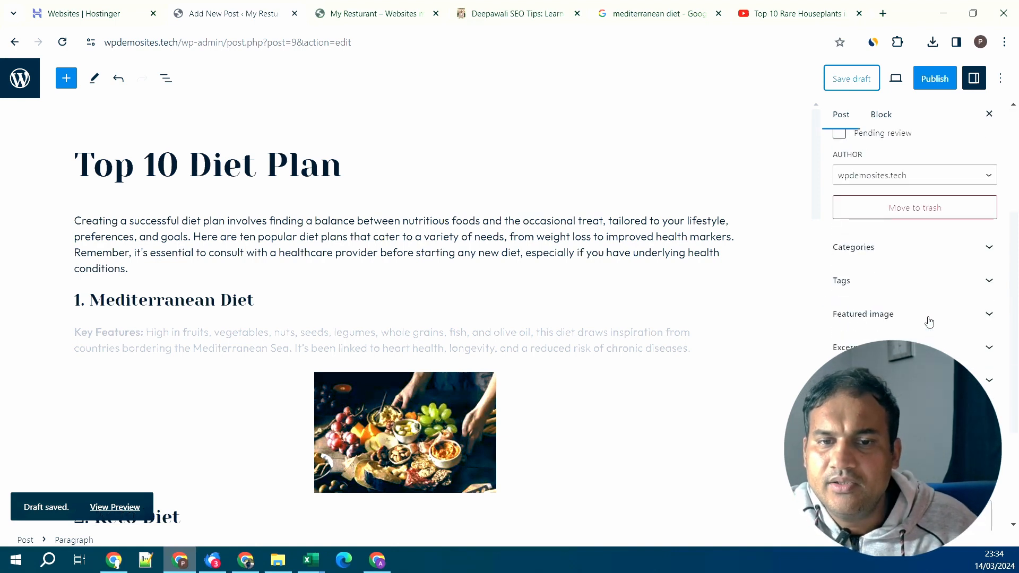
click(930, 317)
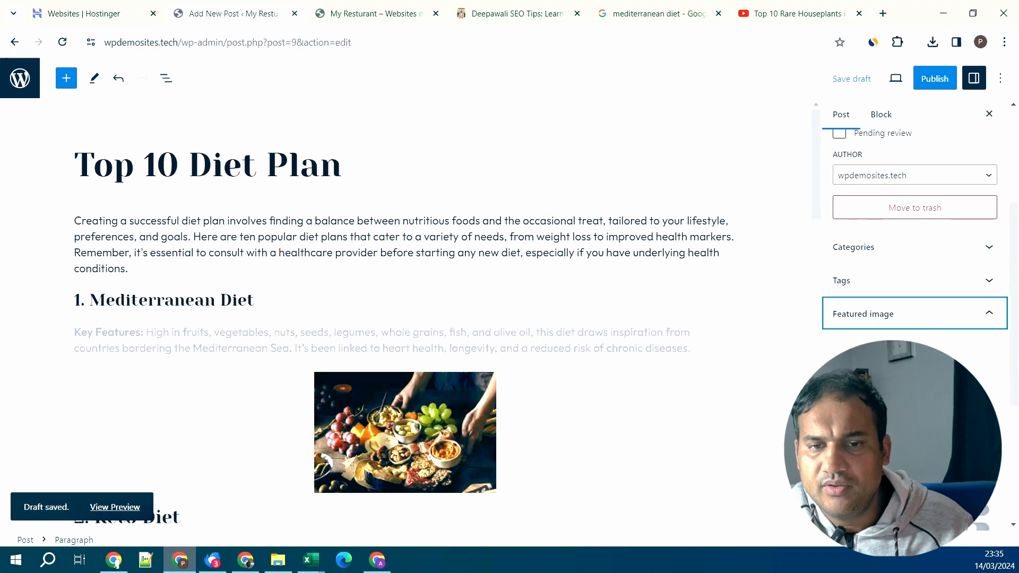
click(871, 361)
click(91, 228)
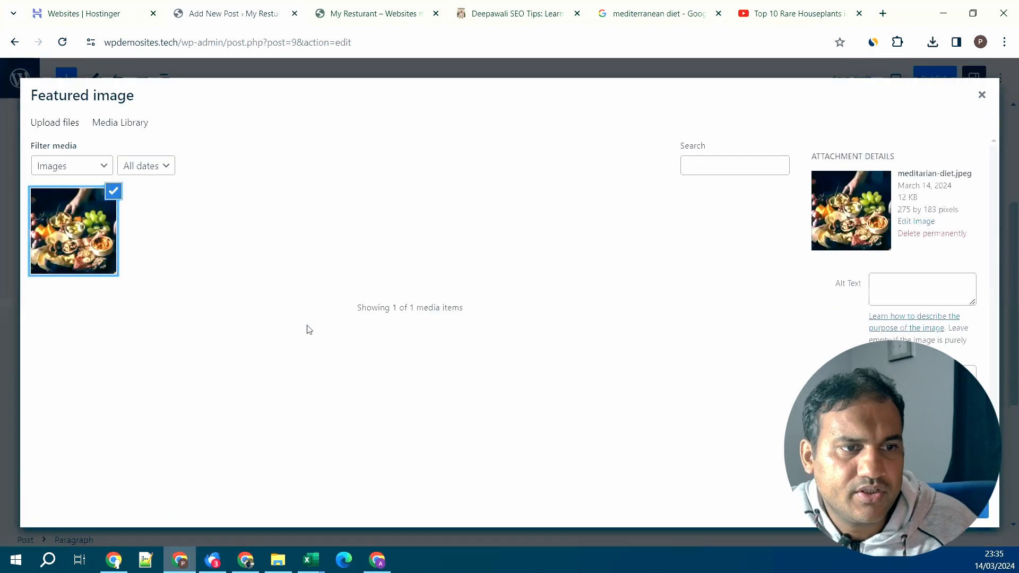
click(953, 509)
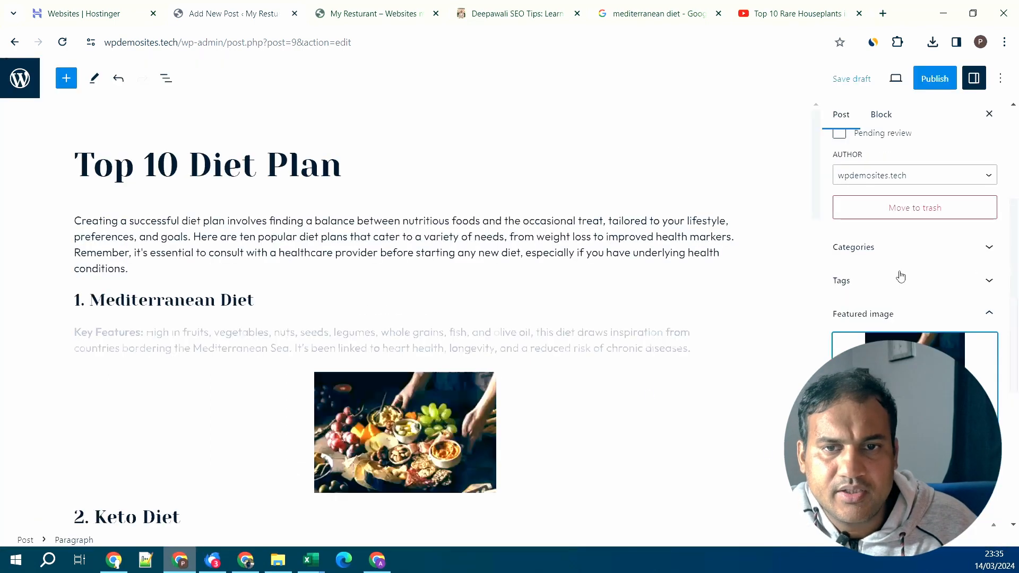
- Move the post from the Blog category to Diet Plan
scroll(901, 245, up, 4)
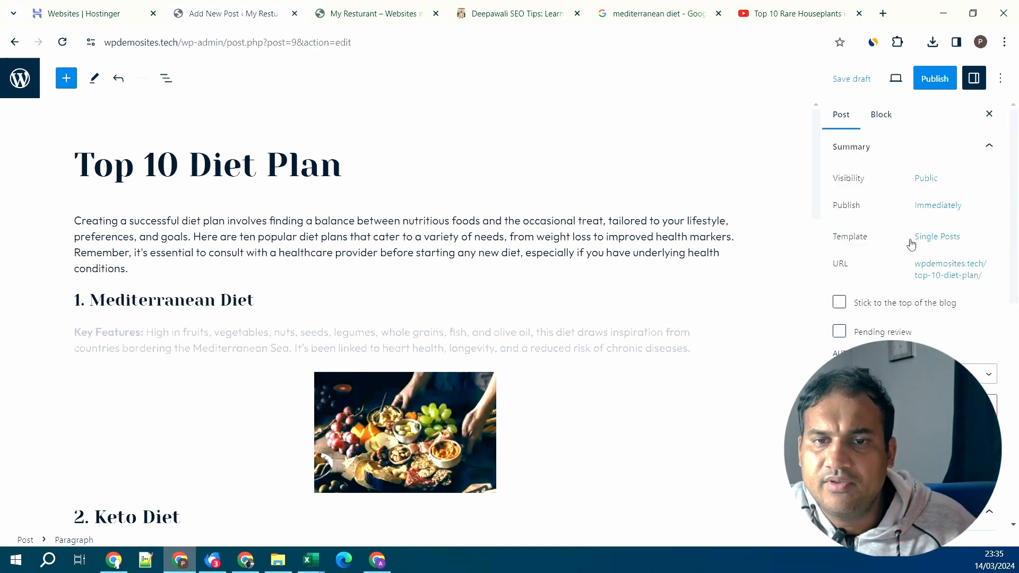
scroll(911, 244, down, 3)
click(910, 320)
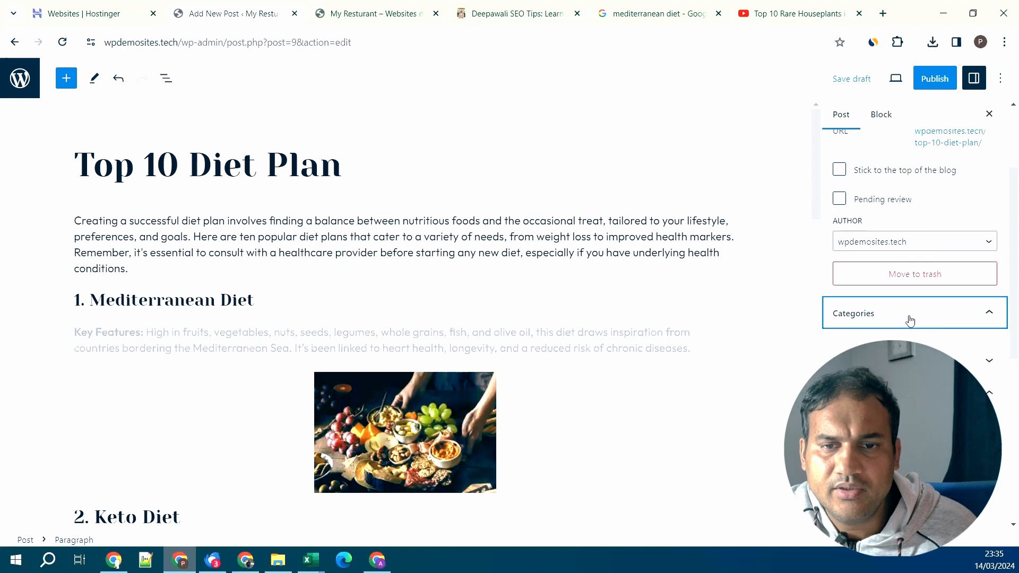
scroll(910, 320, down, 2)
click(840, 274)
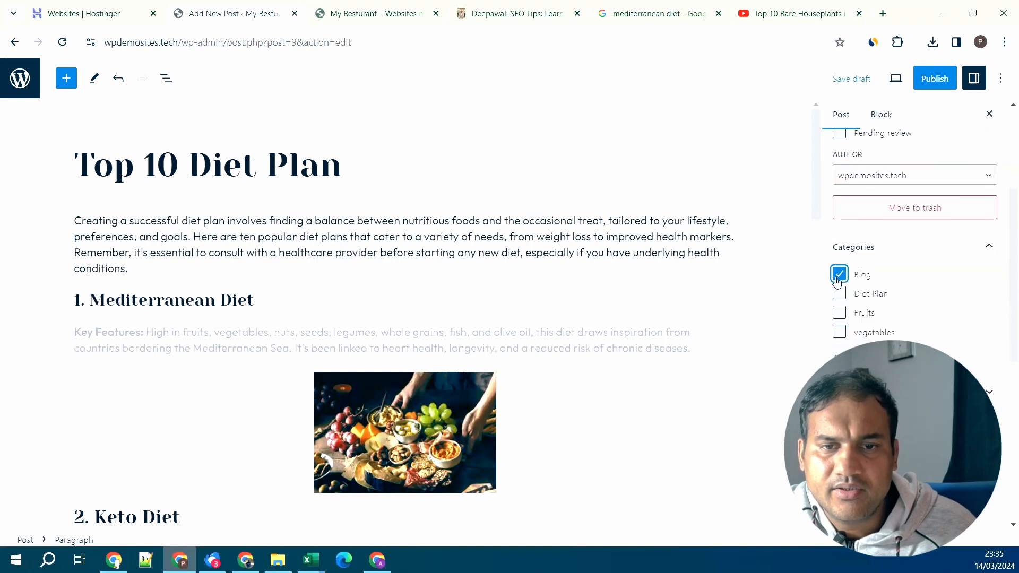
click(841, 298)
- Expand the Excerpt settings and look over the post sidebar
scroll(906, 320, down, 3)
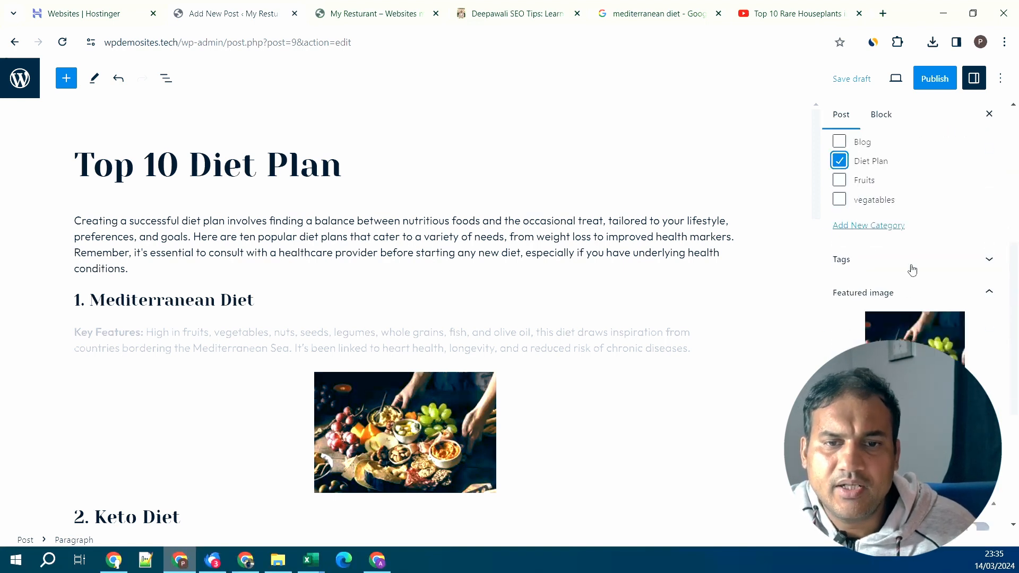
scroll(913, 275, down, 3)
click(904, 312)
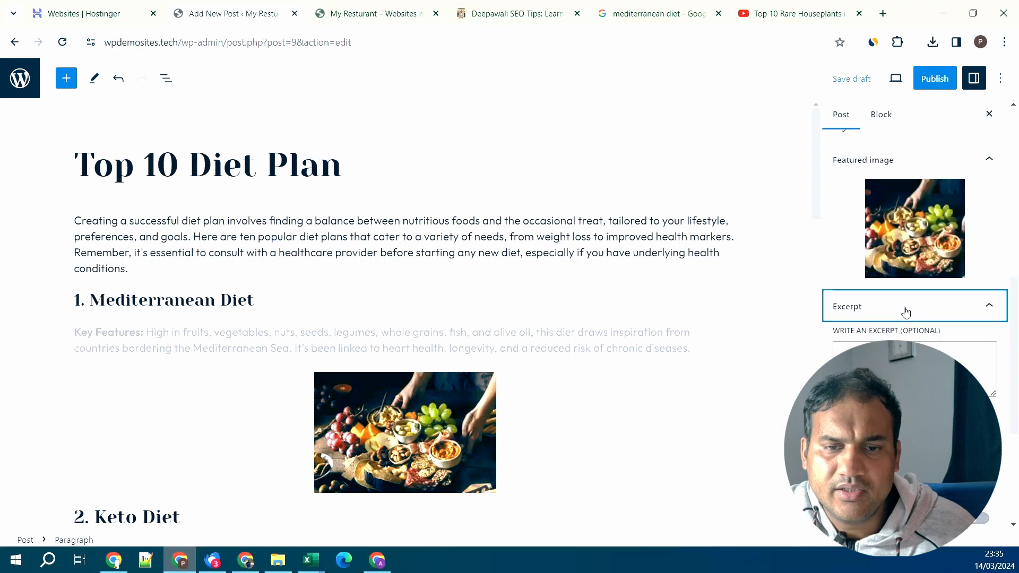
scroll(906, 303, down, 3)
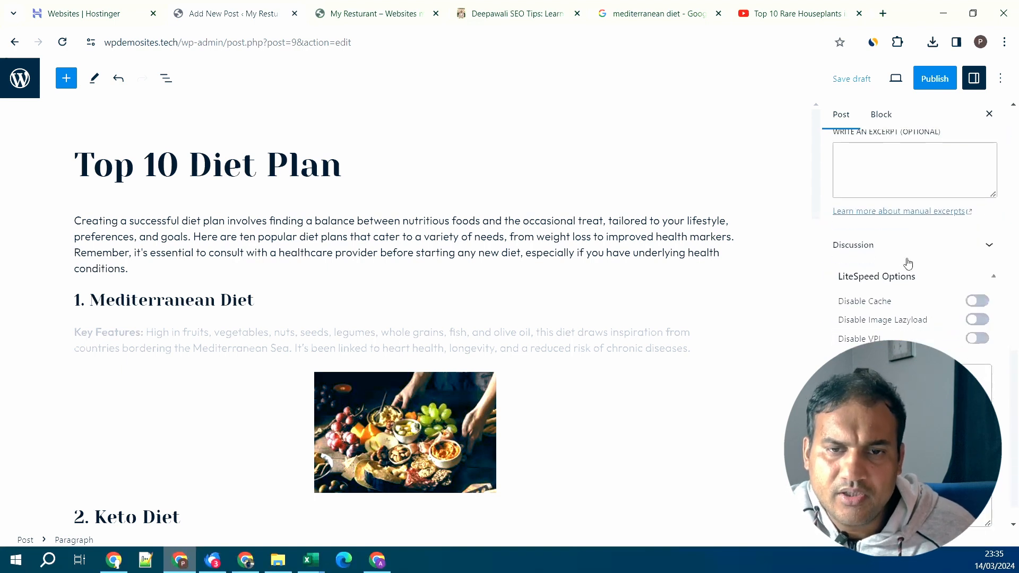
scroll(907, 262, down, 1)
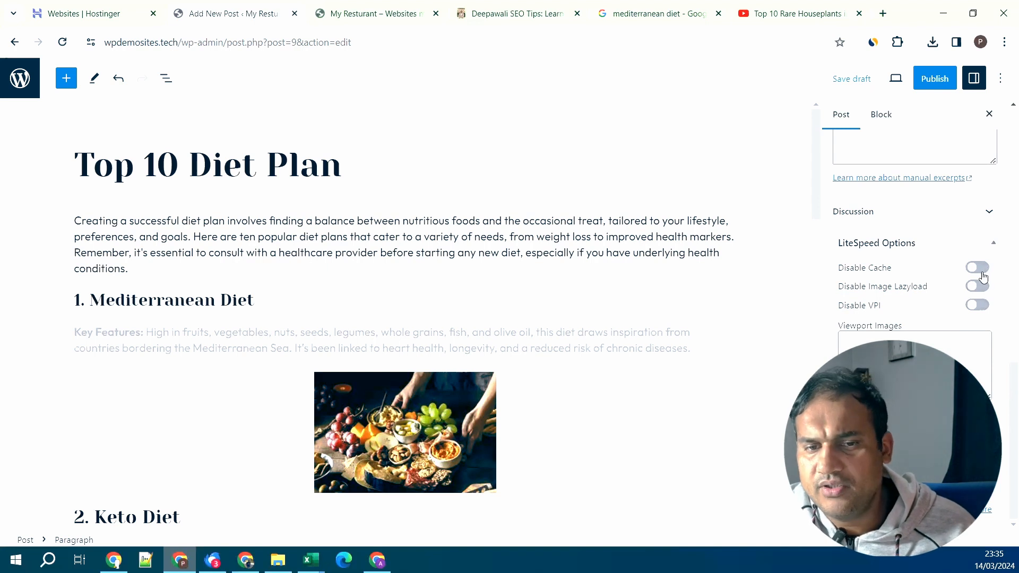
scroll(982, 275, up, 10)
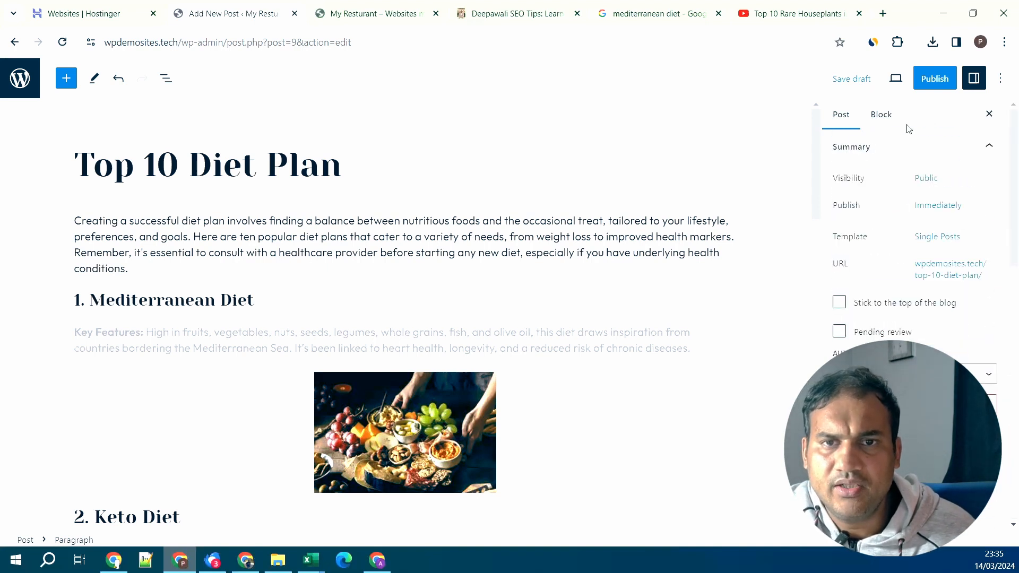
scroll(477, 229, down, 10)
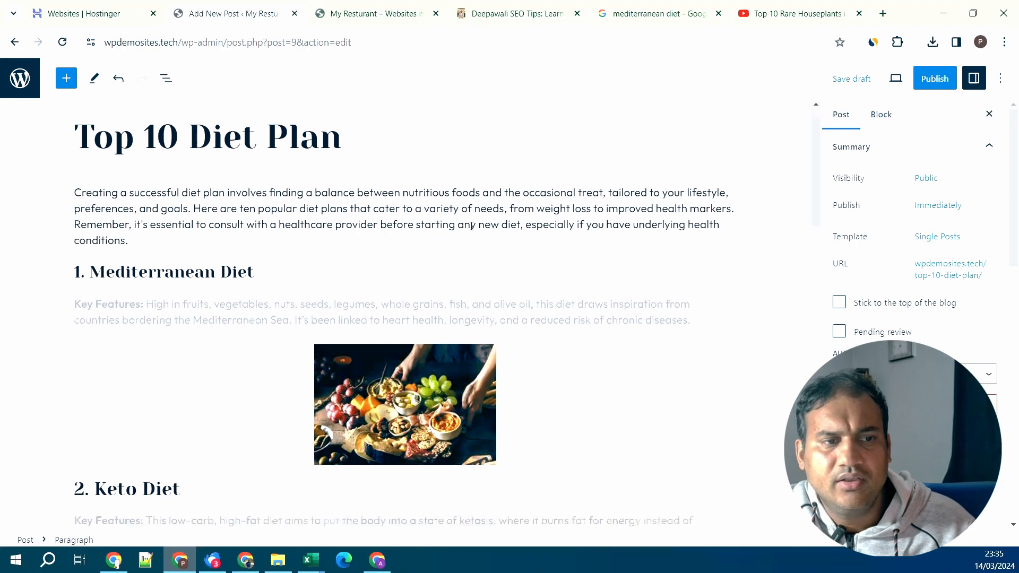
scroll(558, 178, down, 5)
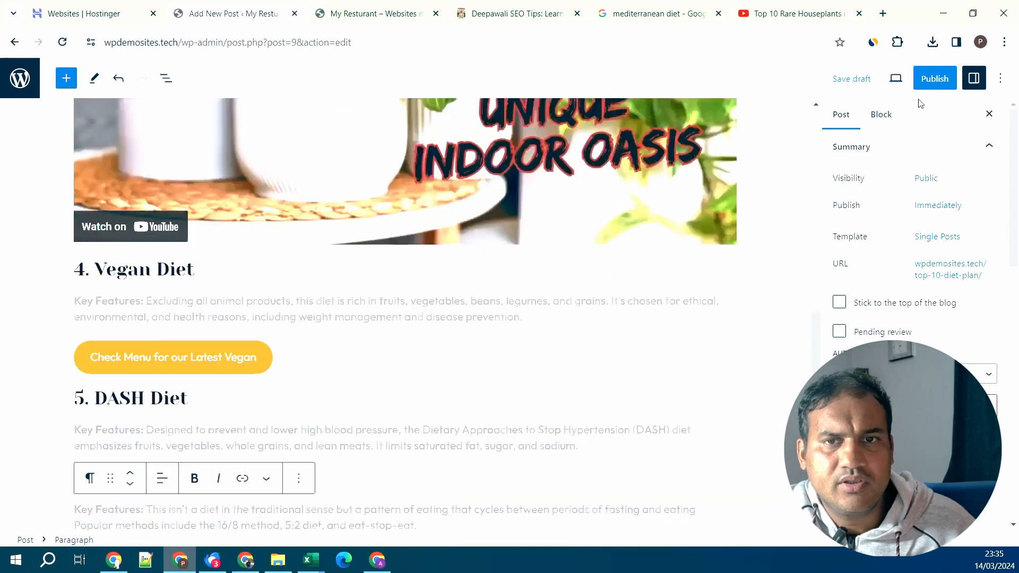
- Publish Top 10 Diet Plan and view the live post in a new tab
click(942, 82)
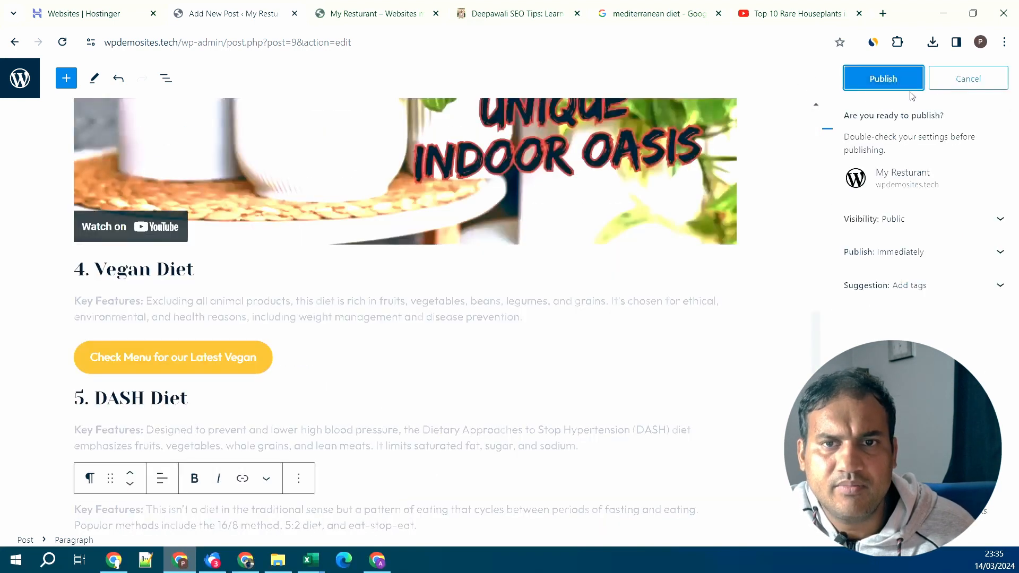
click(888, 79)
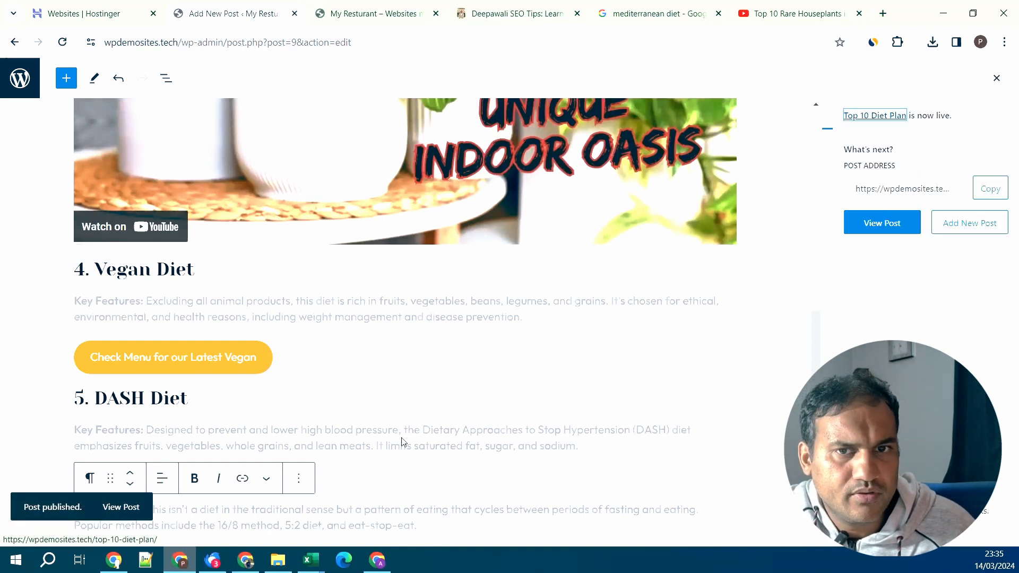
click(997, 79)
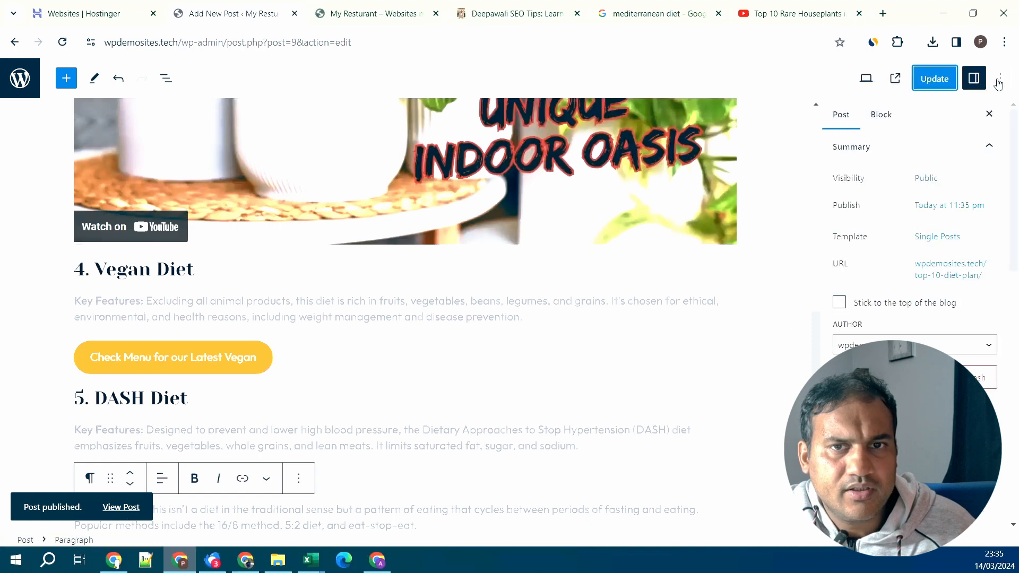
click(895, 81)
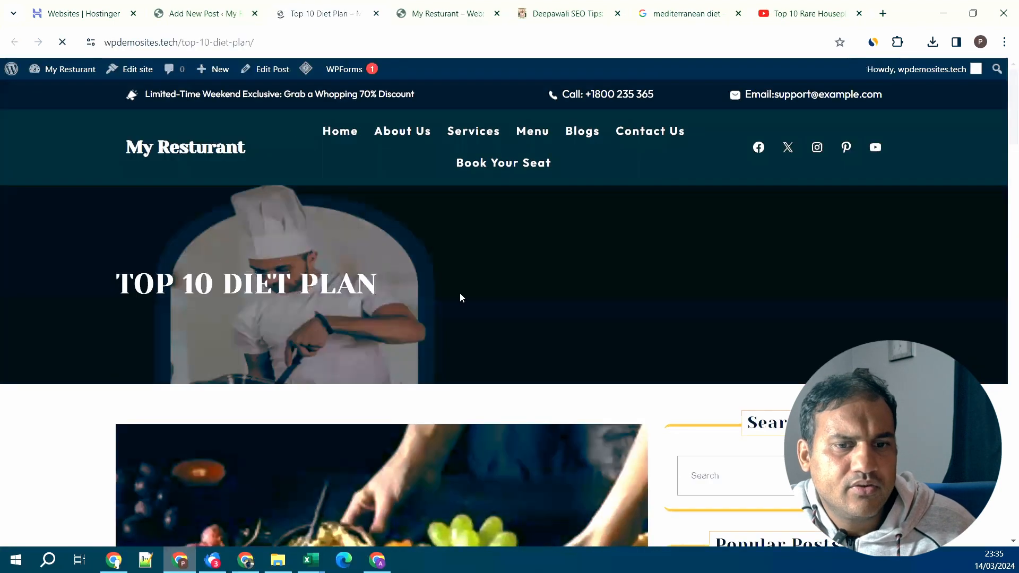
- Scroll through the live Top 10 Diet Plan post, then reopen it via Edit Post
scroll(459, 293, down, 7)
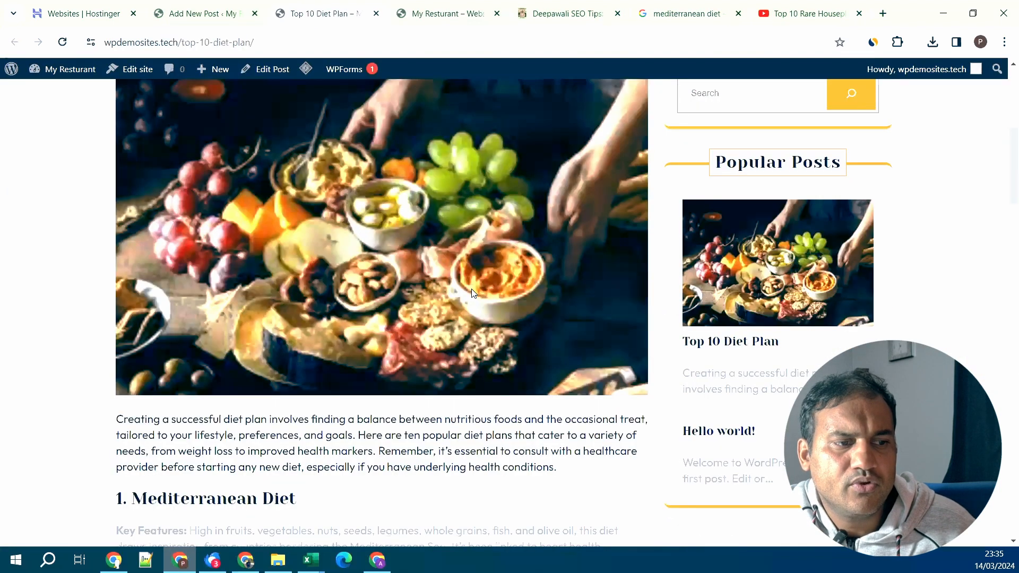
scroll(473, 292, down, 15)
scroll(472, 292, up, 20)
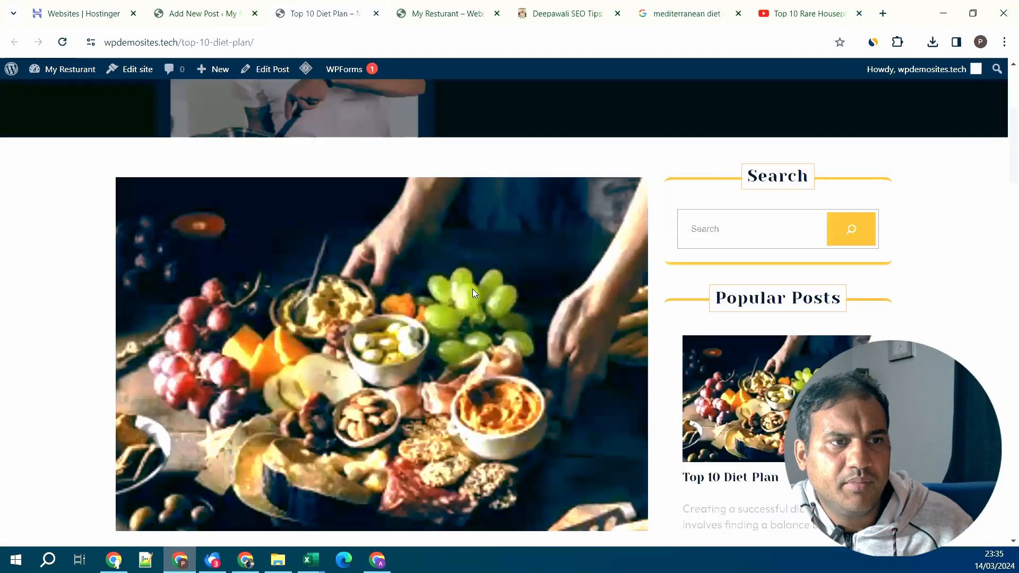
scroll(473, 289, up, 5)
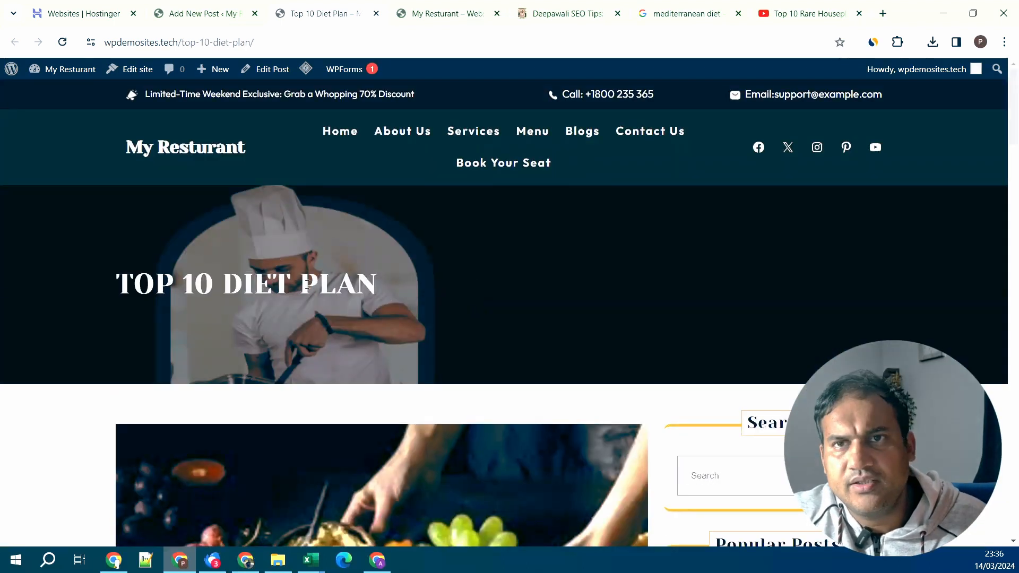
scroll(323, 288, down, 12)
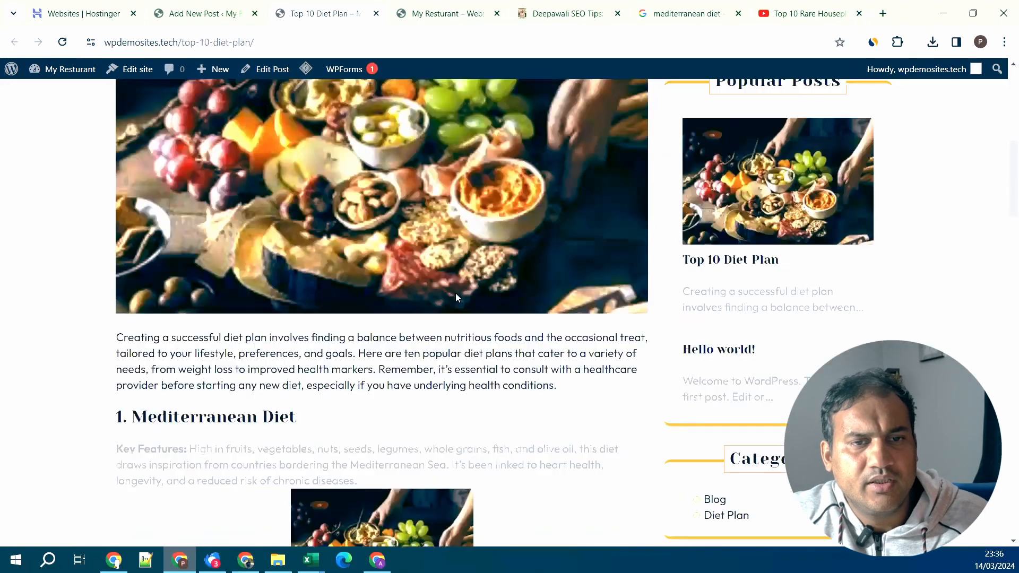
scroll(428, 282, down, 8)
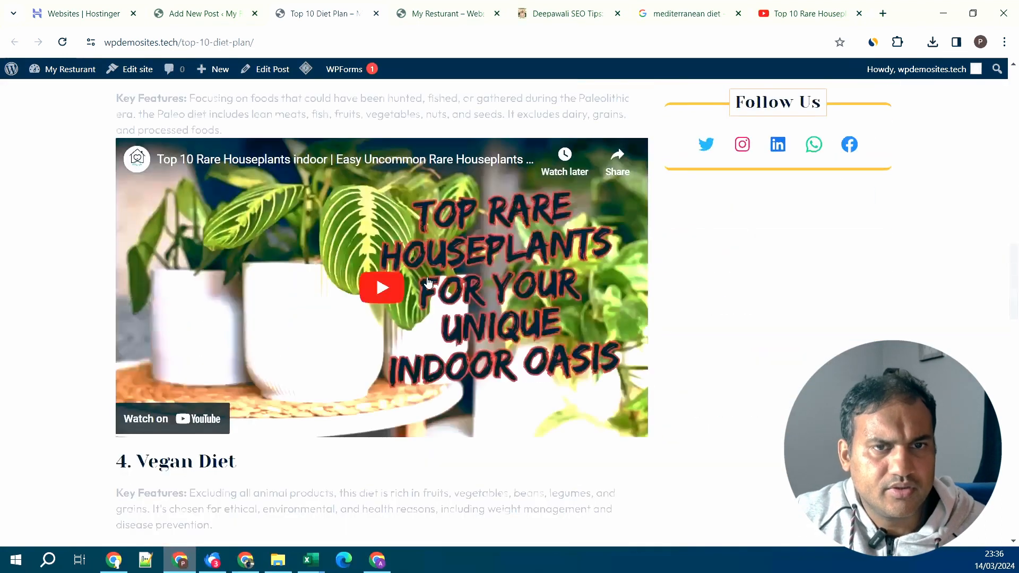
scroll(428, 282, up, 12)
scroll(839, 189, up, 4)
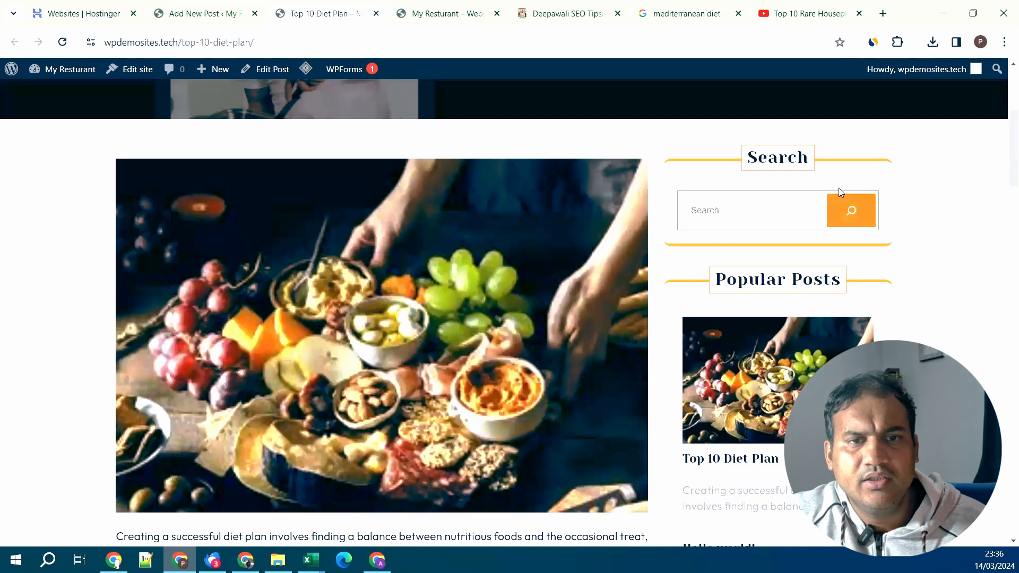
scroll(627, 328, down, 2)
scroll(627, 331, down, 6)
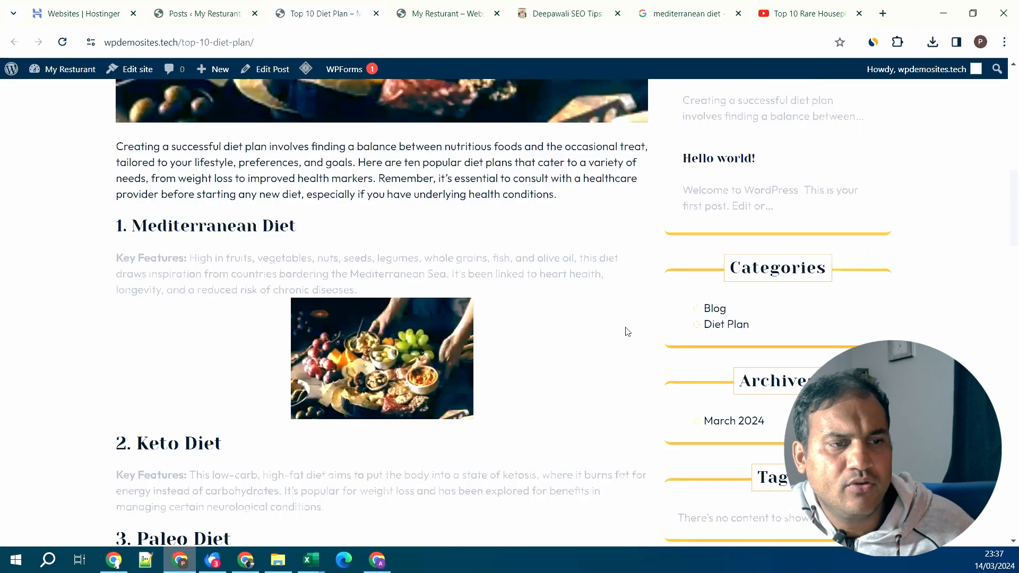
scroll(628, 331, down, 4)
scroll(626, 331, up, 5)
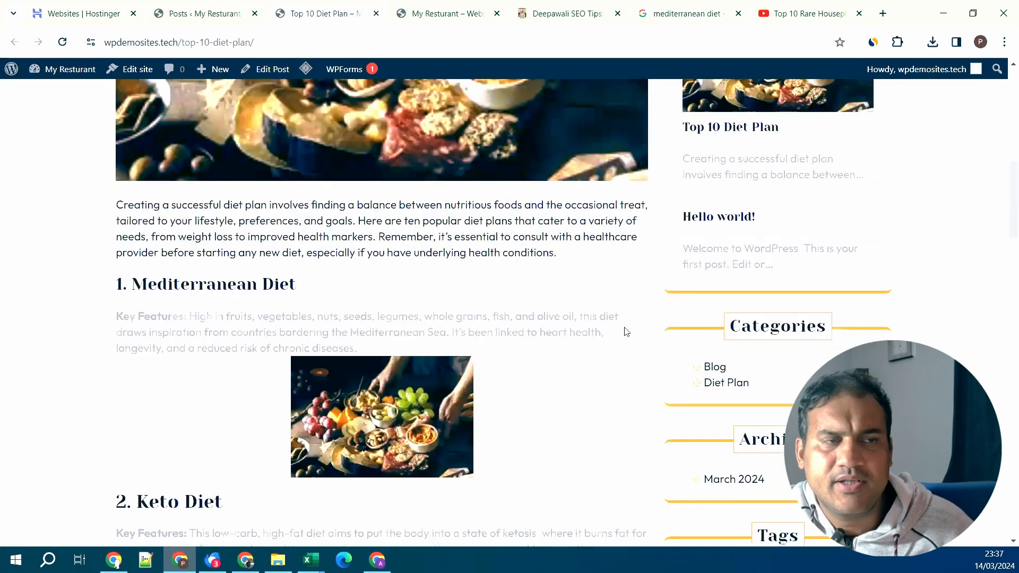
click(264, 71)
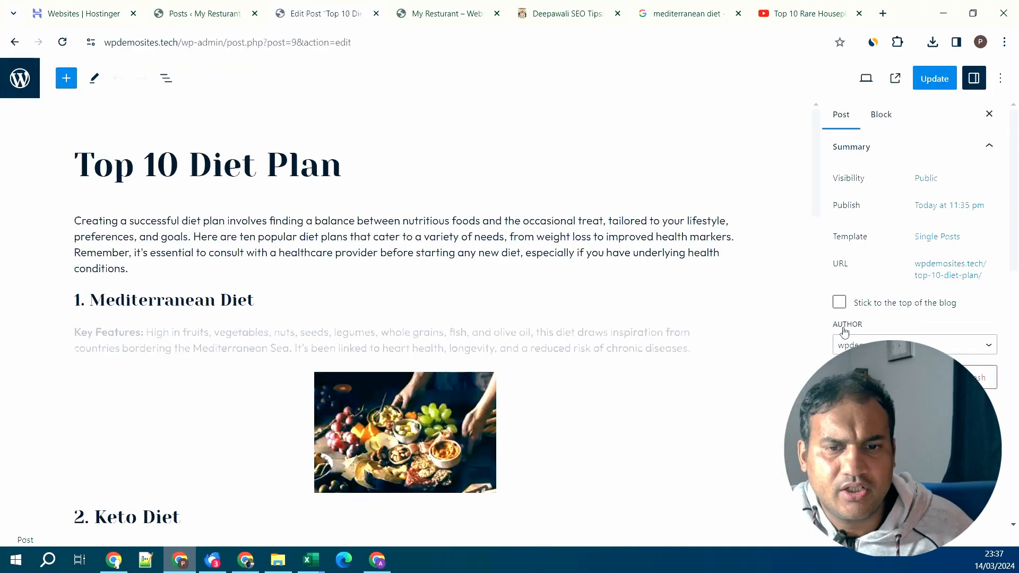
- Switch from the diet plan editor to the admin Posts list
scroll(846, 329, down, 5)
scroll(849, 335, down, 3)
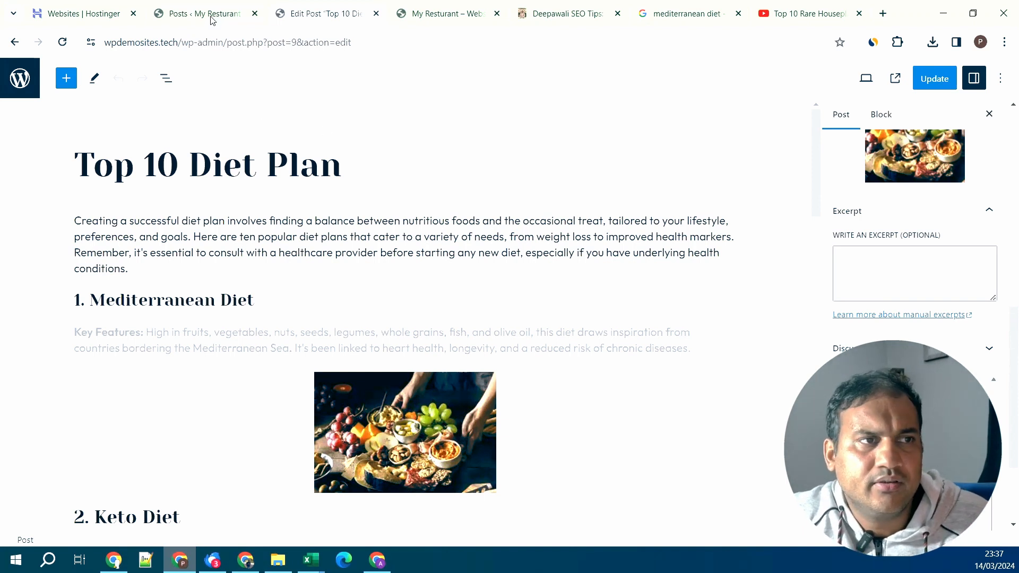
mouse_move(212, 20)
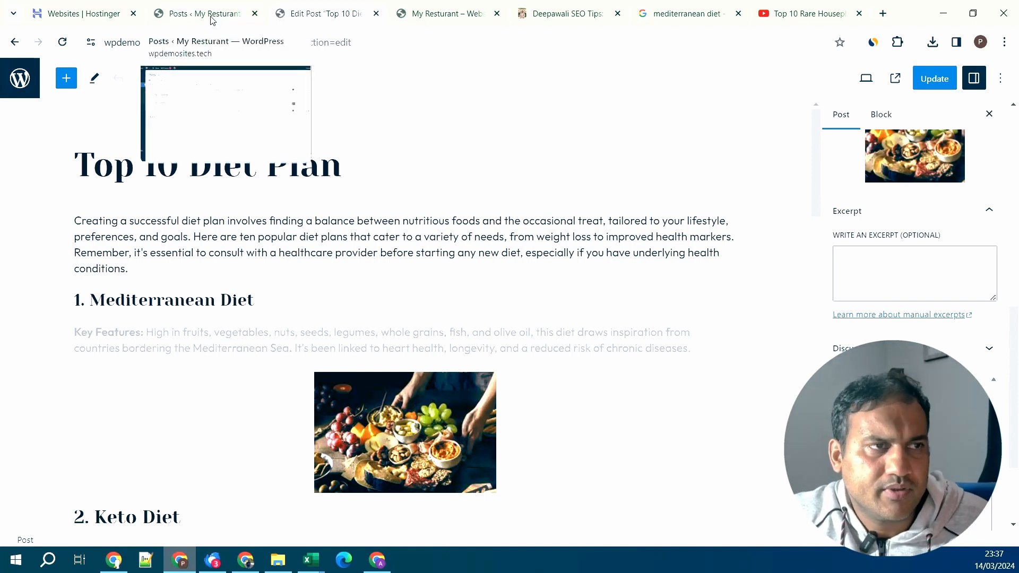
click(212, 20)
- Review All Pages and the live site's header menu, then start a new page
mouse_move(68, 285)
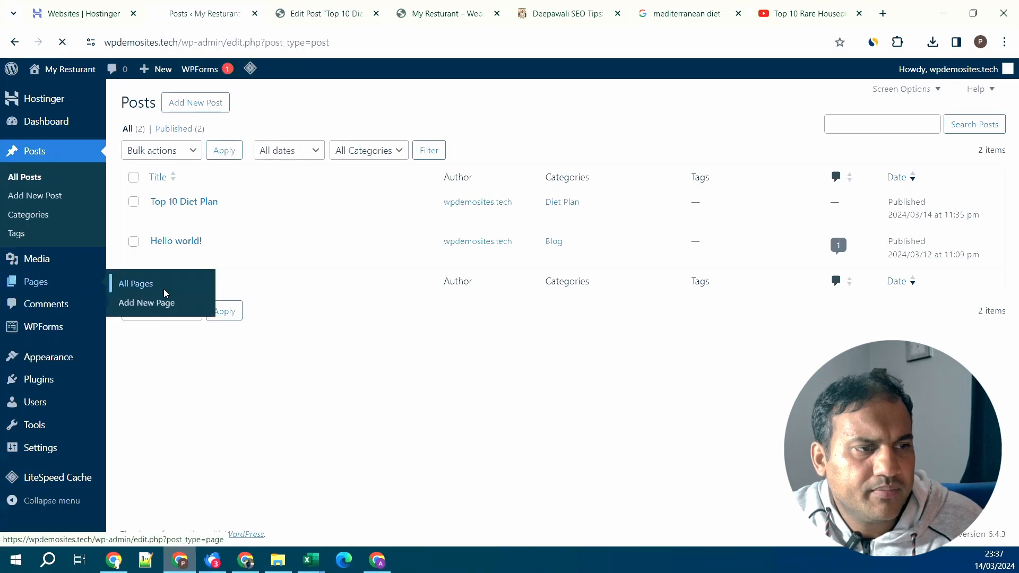
click(164, 293)
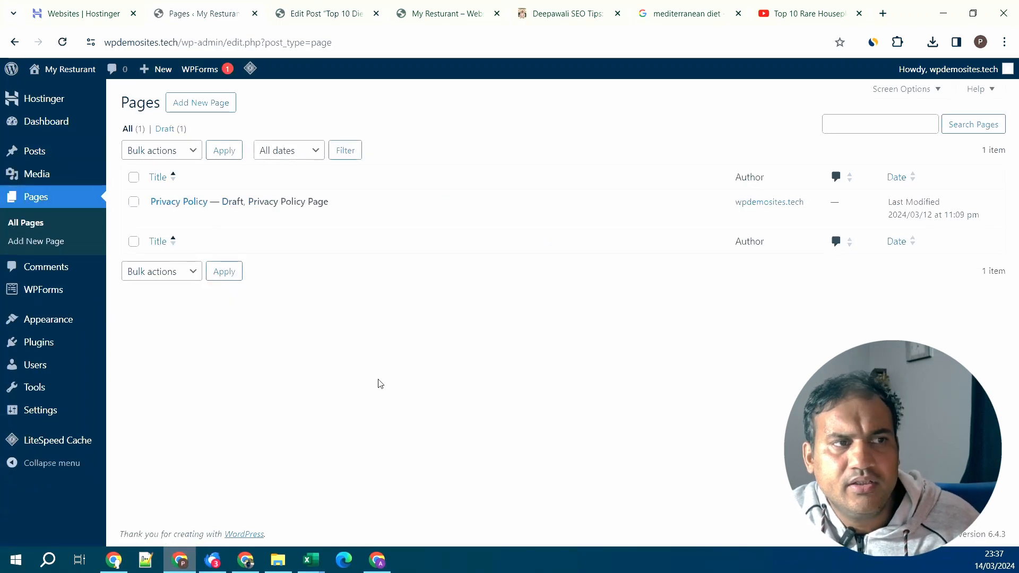
click(452, 14)
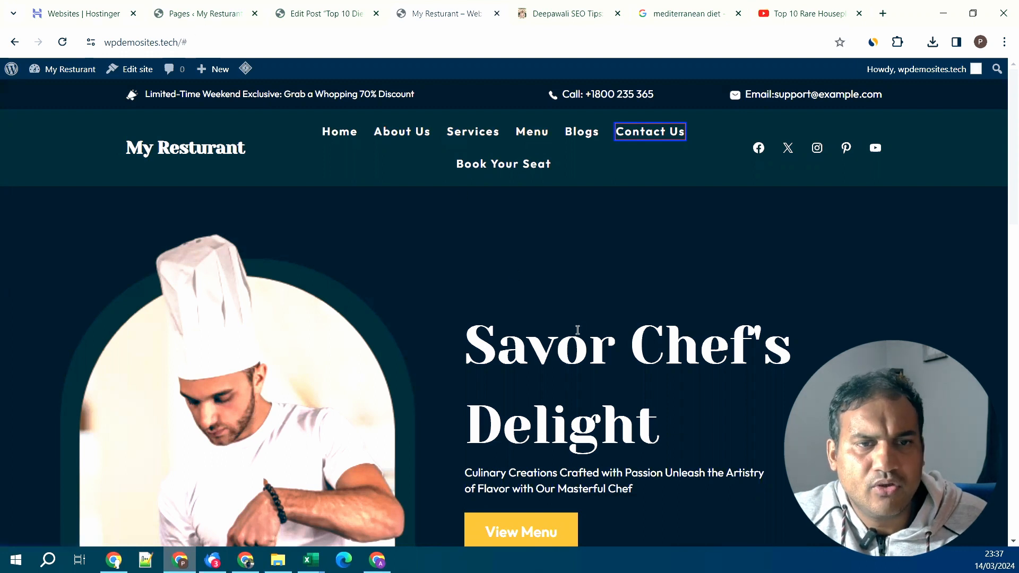
click(198, 9)
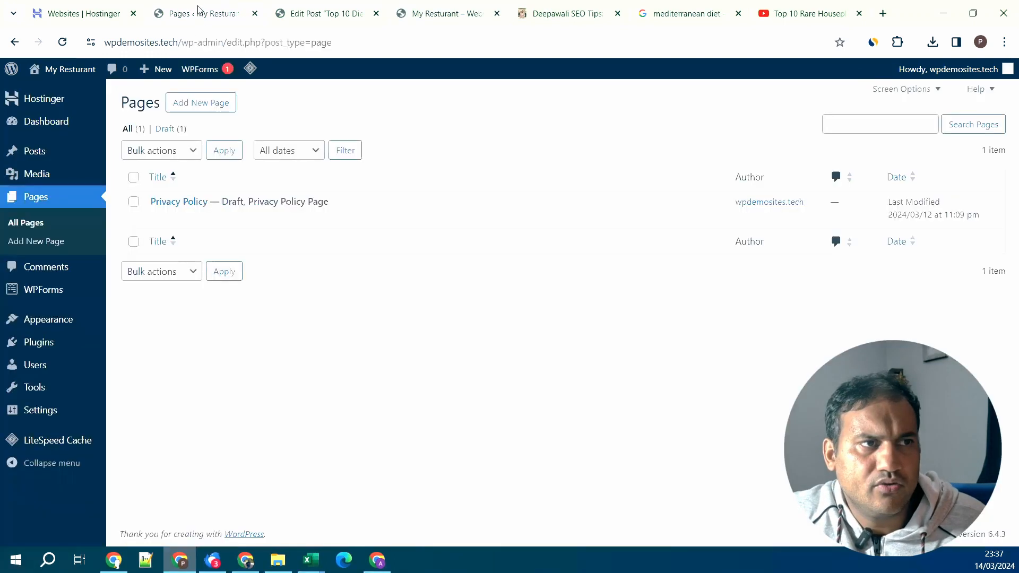
click(222, 113)
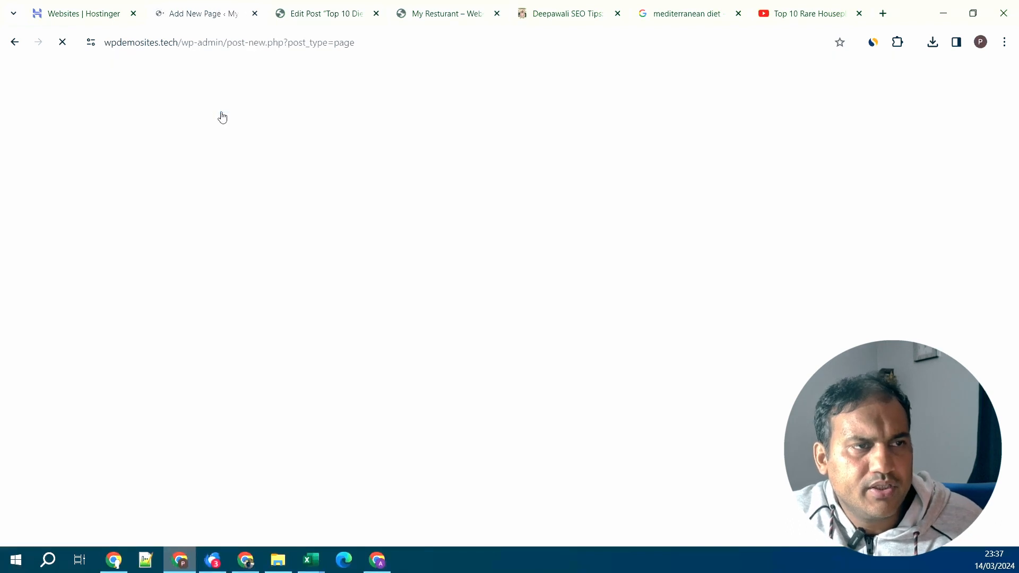
- Title the new page 'Contact Us' and open the Deepawali SEO Tips Contact Us generator
text(Contact Us)
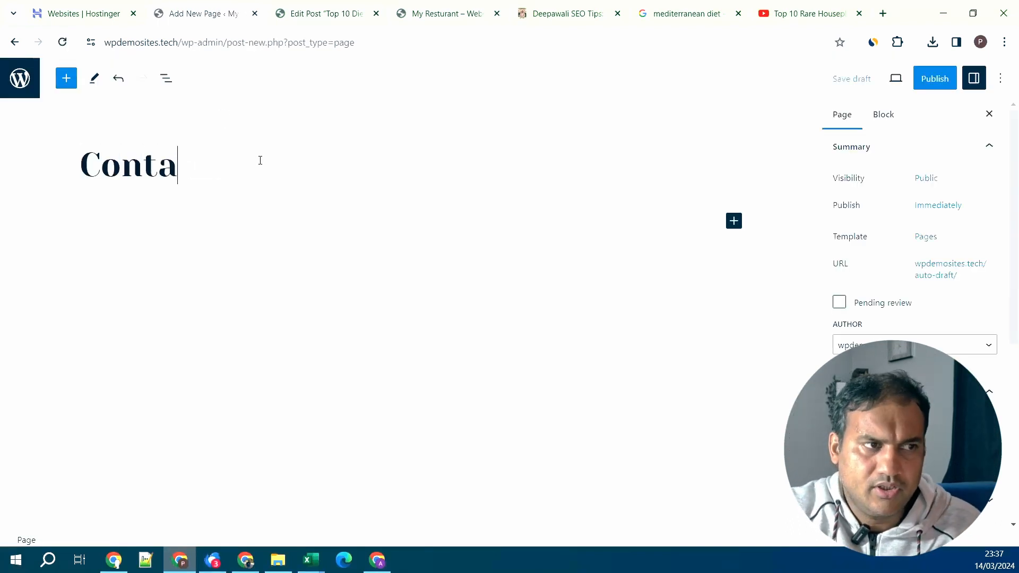
click(355, 263)
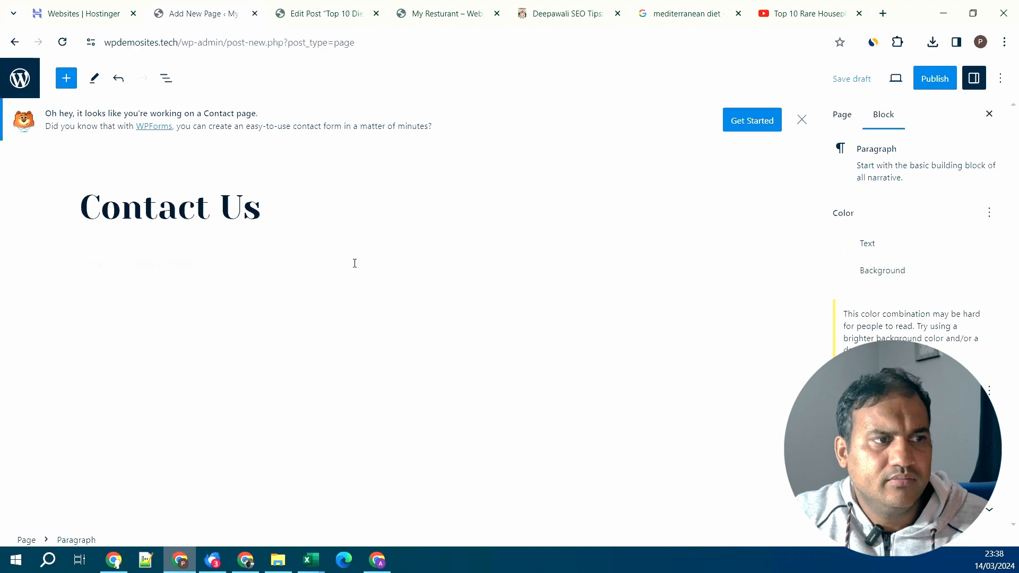
click(553, 11)
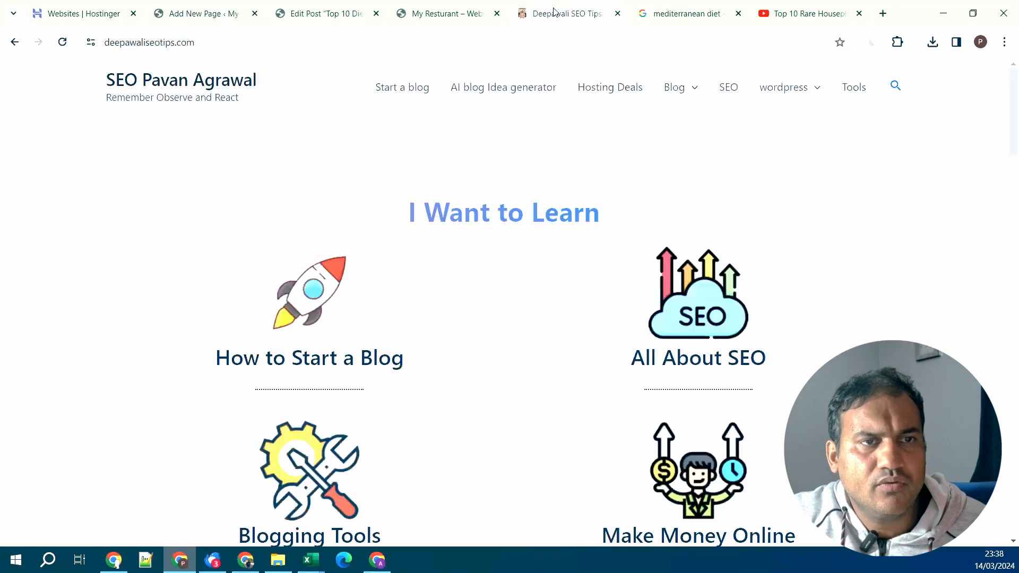
click(851, 87)
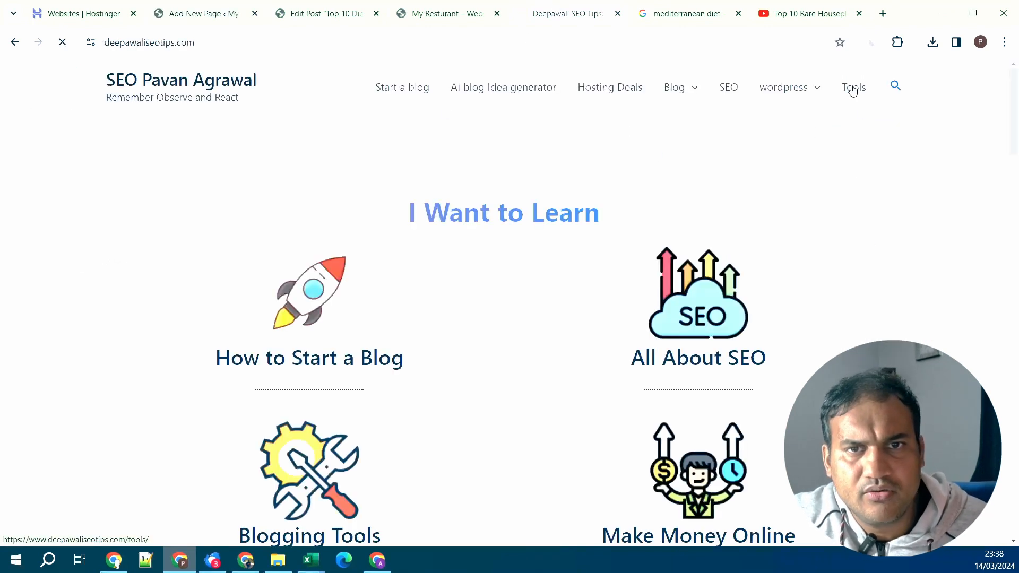
scroll(652, 283, down, 7)
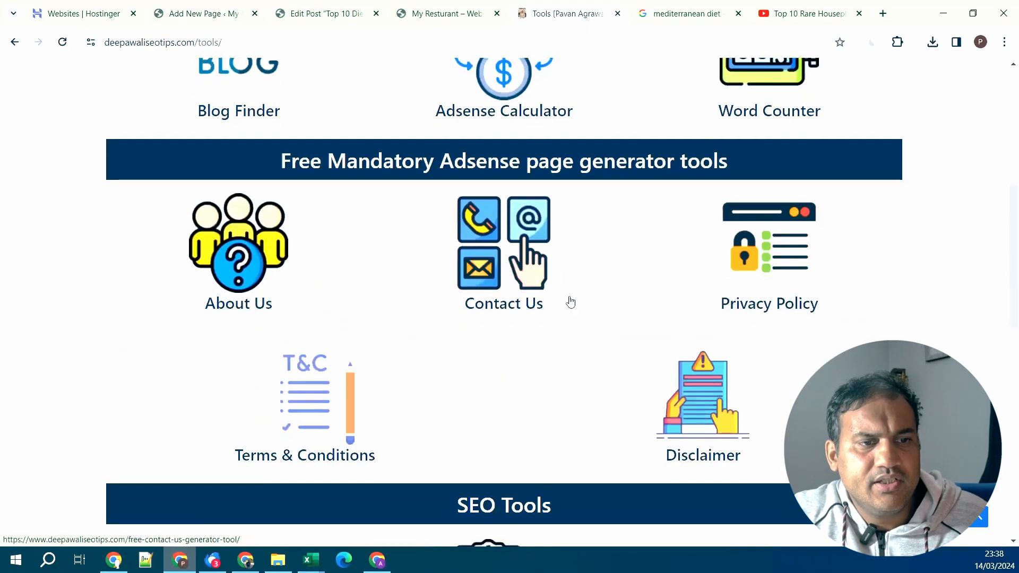
click(569, 300)
- Fill in the phone number and contact email from saved suggestions and include social media handles
scroll(435, 255, down, 5)
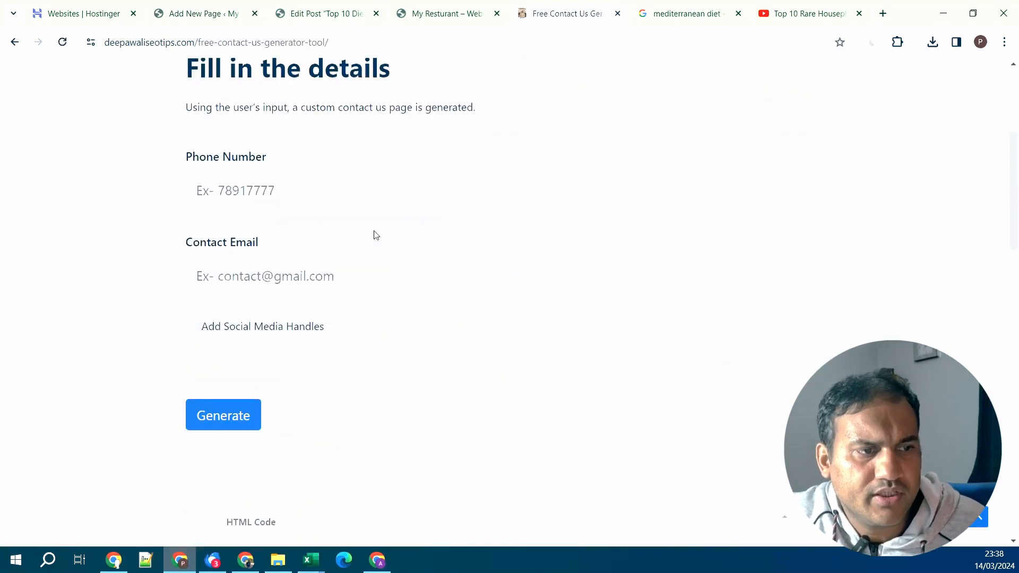
click(353, 201)
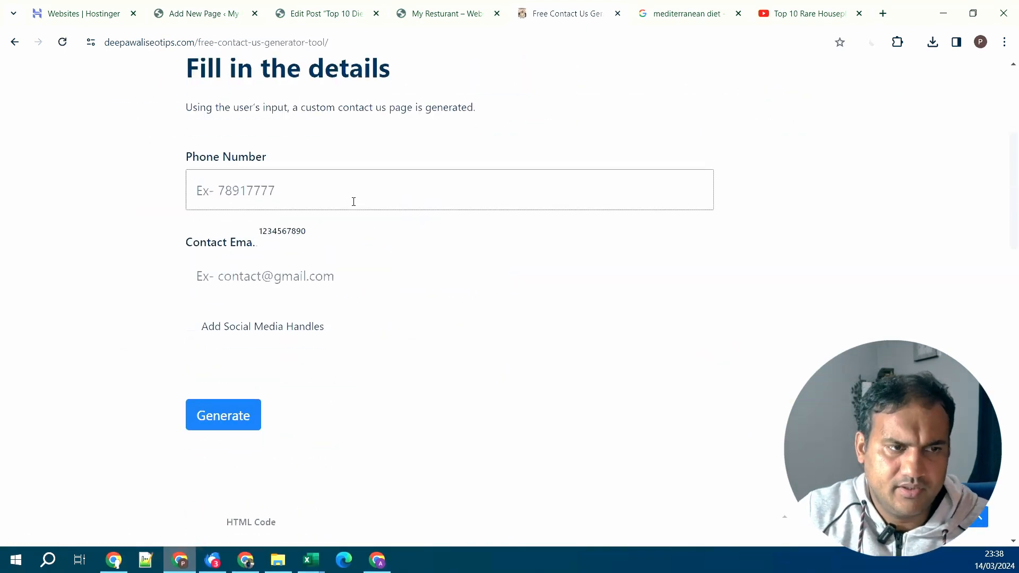
click(298, 231)
click(328, 291)
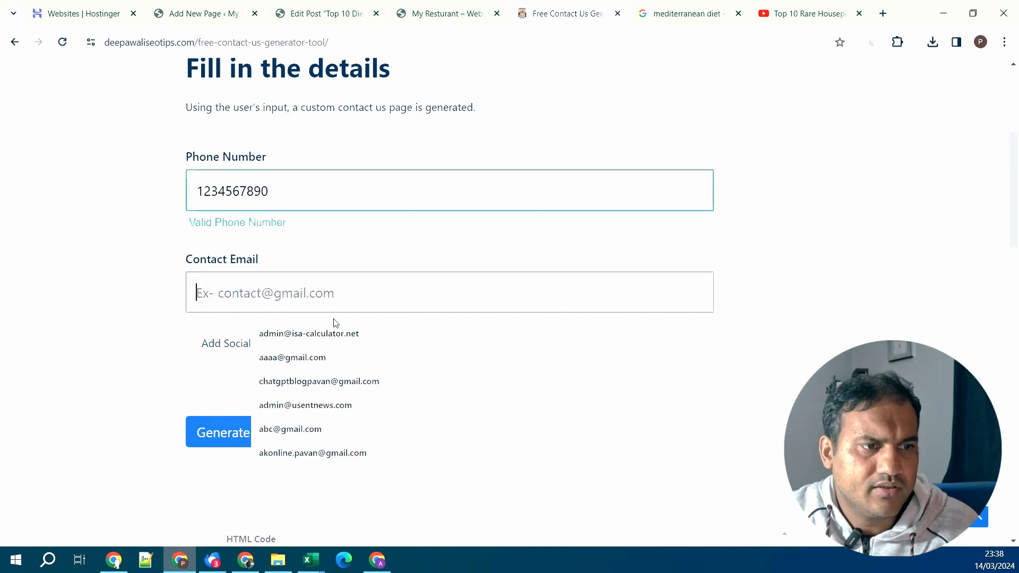
click(393, 357)
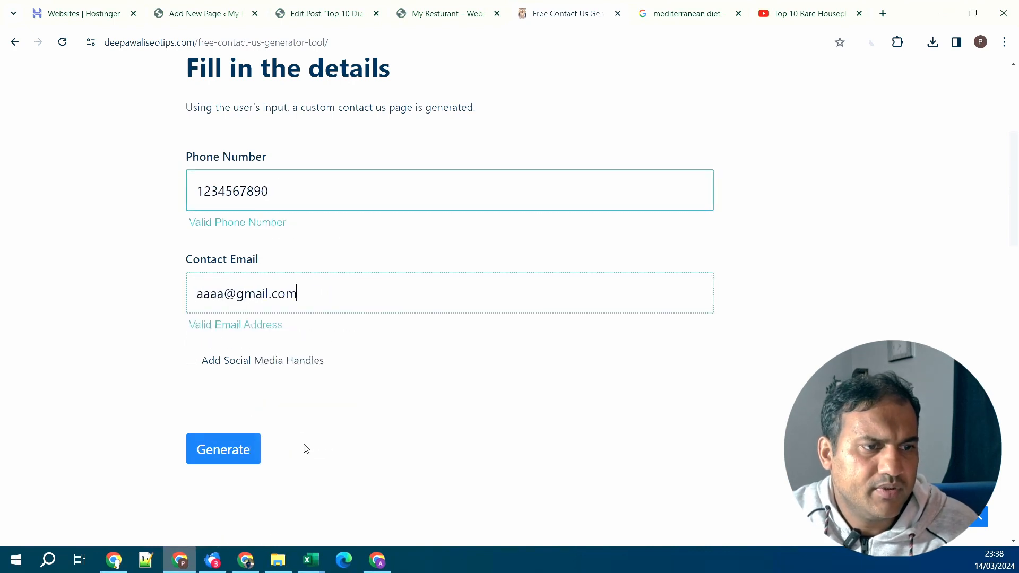
click(259, 367)
- Generate the Contact Us HTML code and copy it
scroll(423, 400, down, 2)
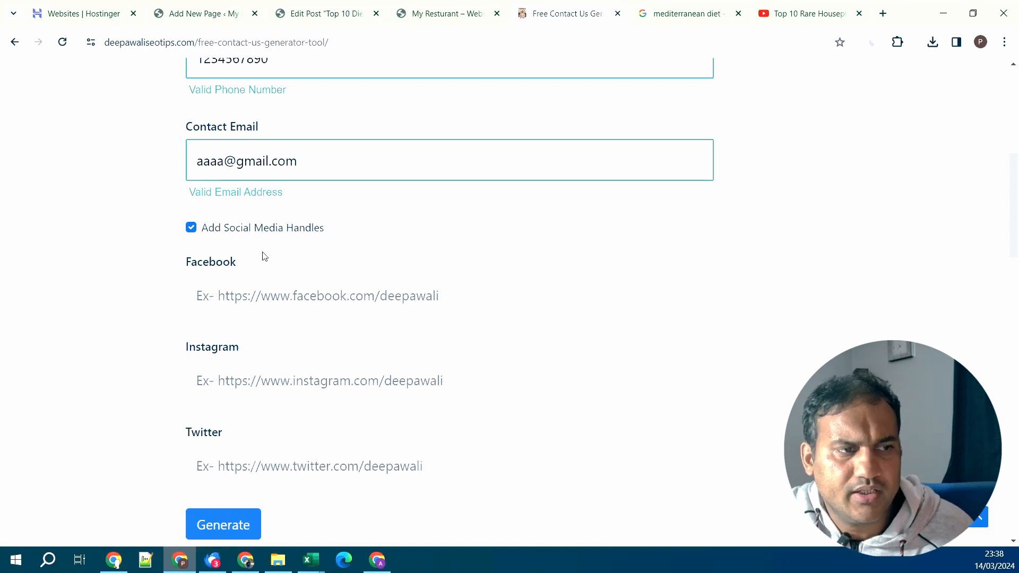
scroll(289, 419, down, 3)
click(221, 390)
scroll(453, 382, up, 5)
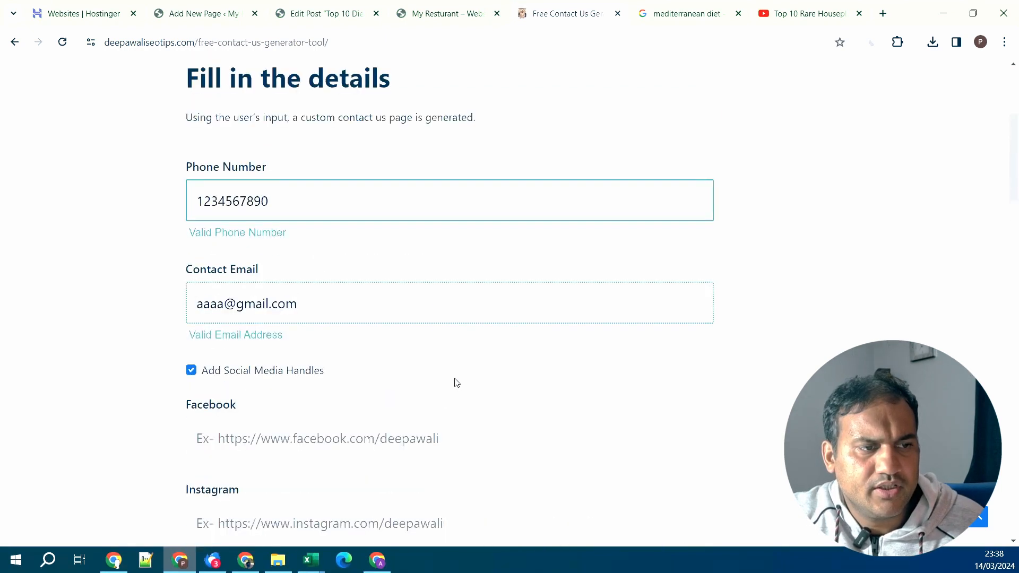
scroll(478, 371, down, 12)
click(486, 361)
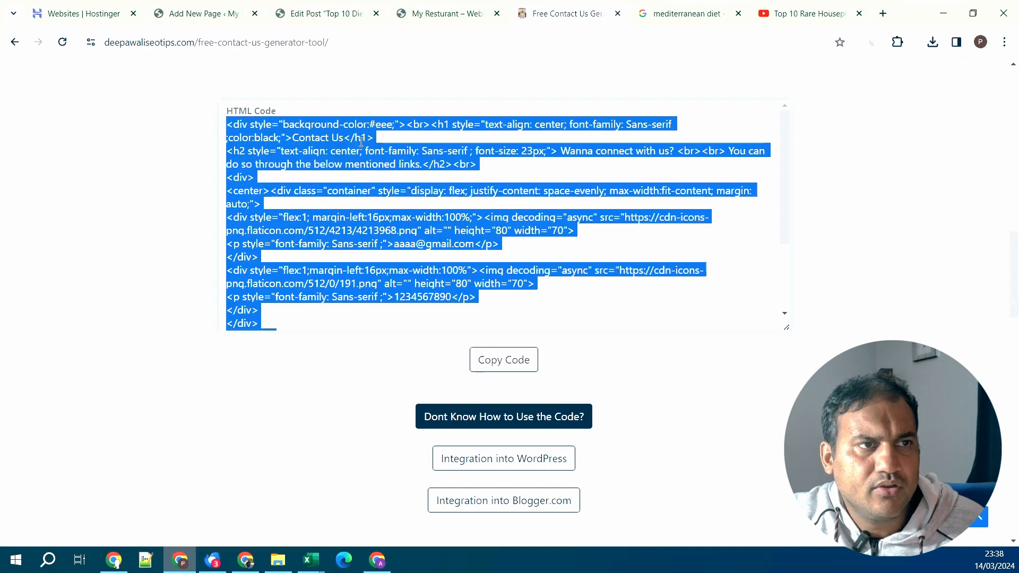
- Add a Custom HTML block to the Contact Us page and paste the generated code
click(244, 8)
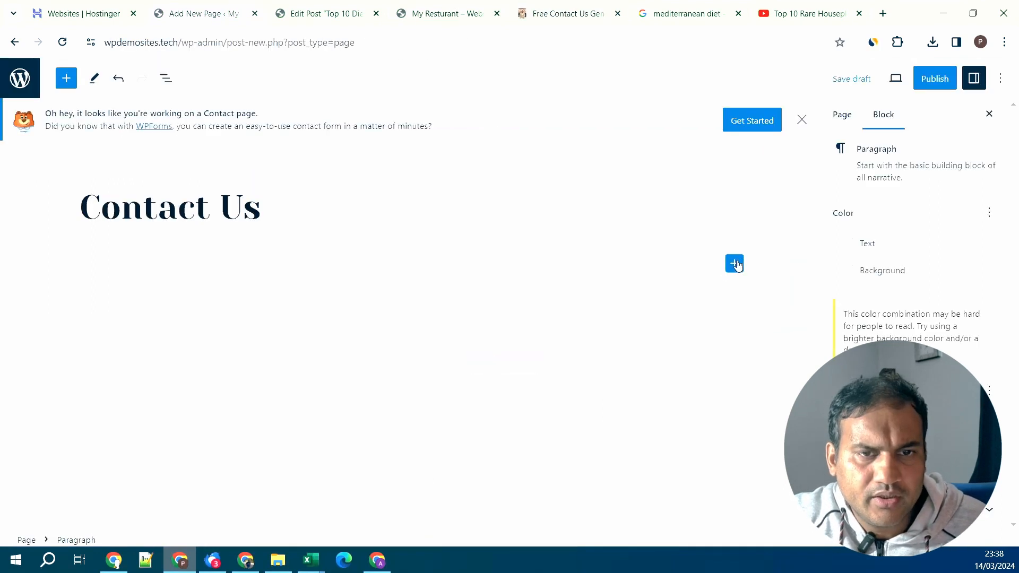
click(735, 263)
text(html)
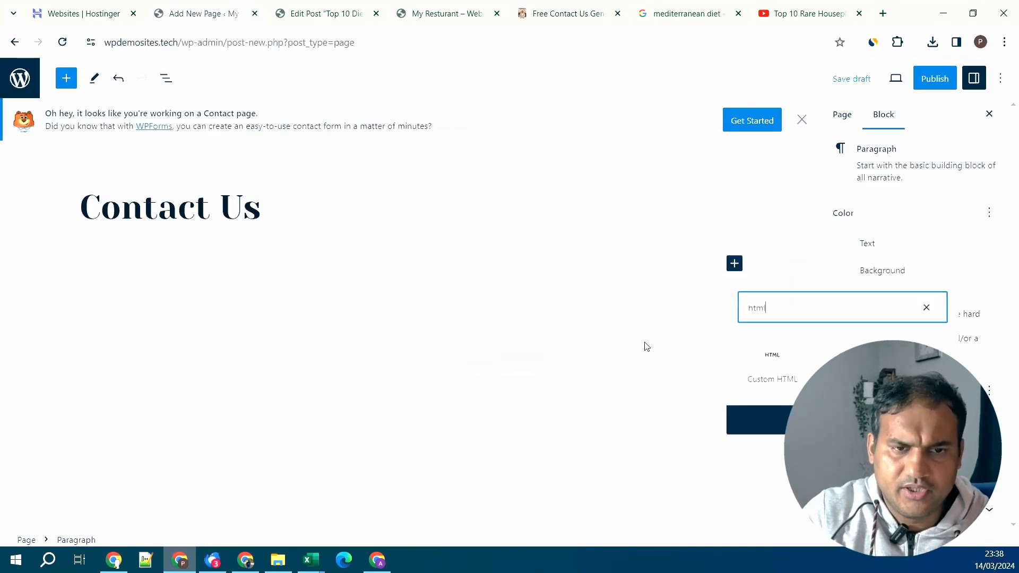
click(776, 370)
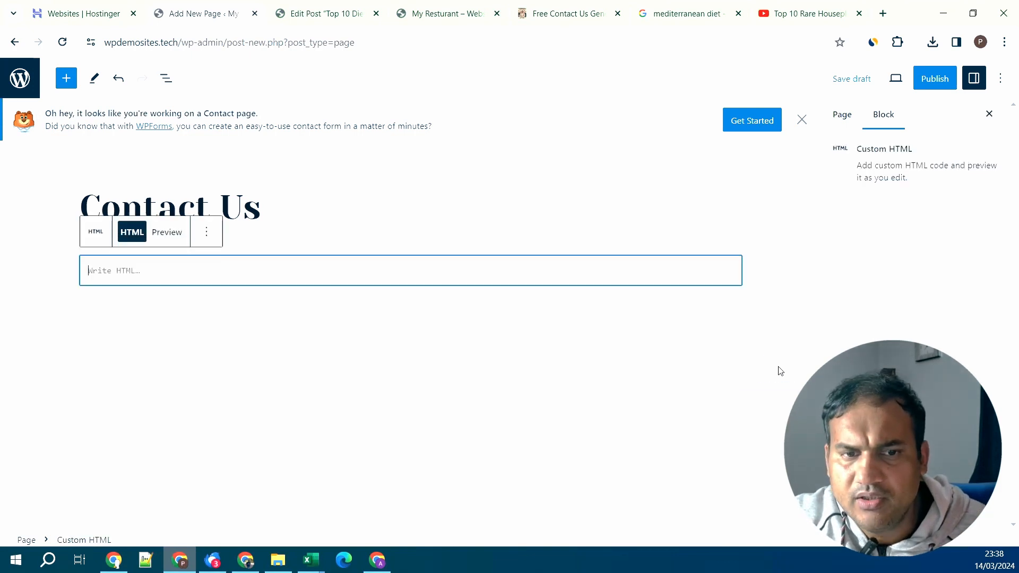
key(ctrl+v)
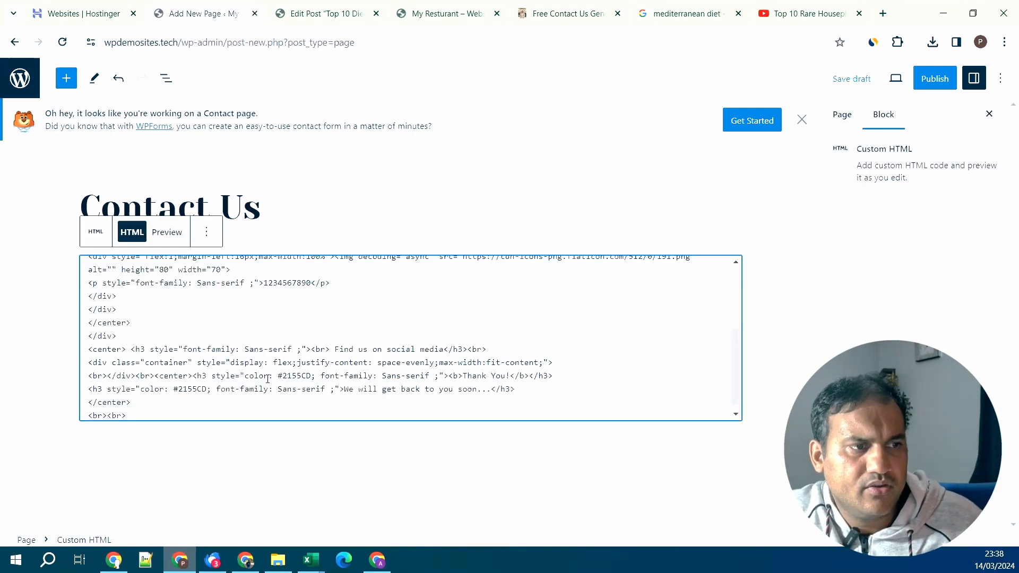
- Preview the rendered HTML, publish the Contact Us page, and view it live
click(161, 235)
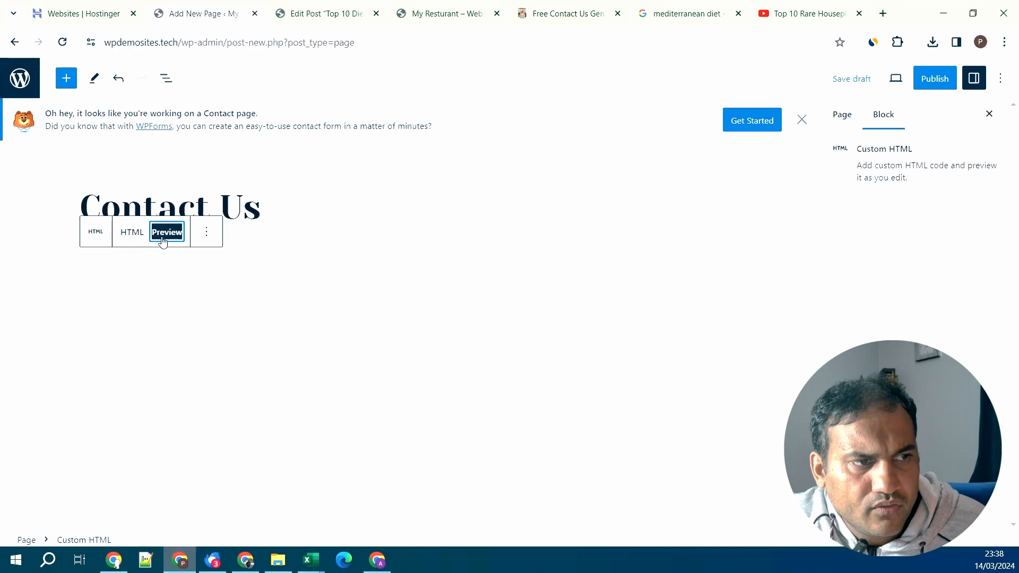
scroll(407, 412, down, 3)
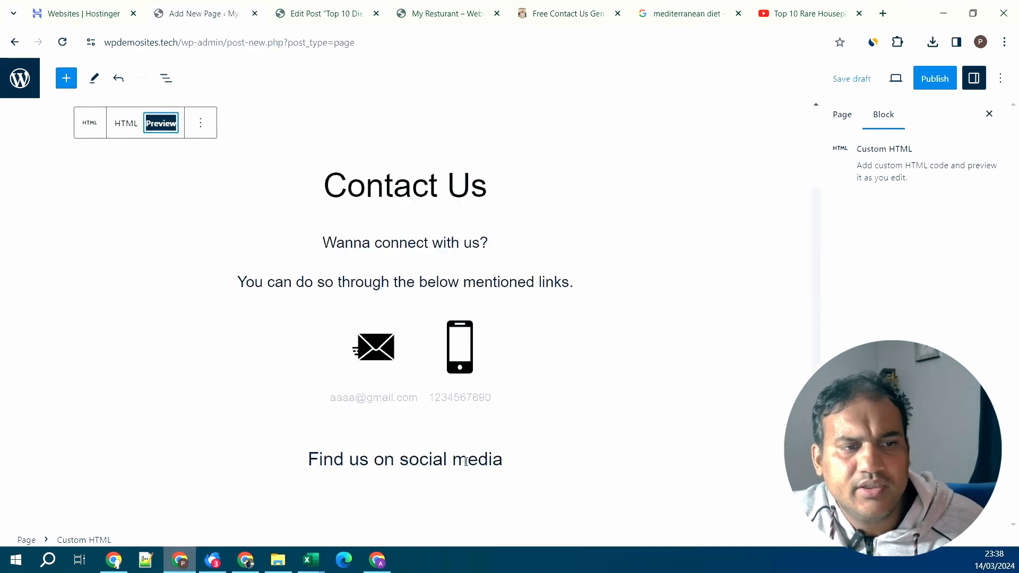
scroll(465, 452, down, 2)
scroll(463, 445, up, 4)
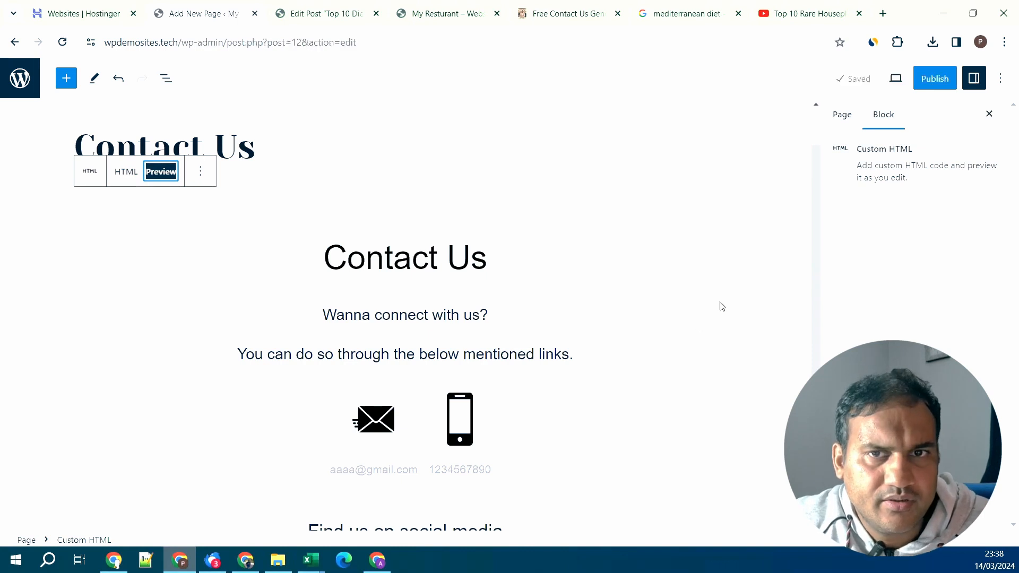
click(938, 85)
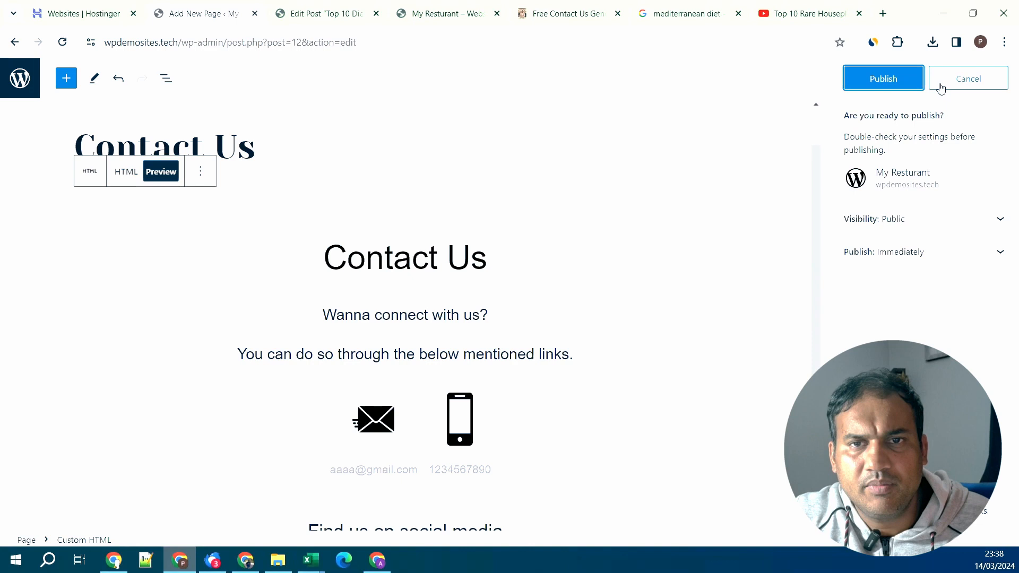
click(883, 85)
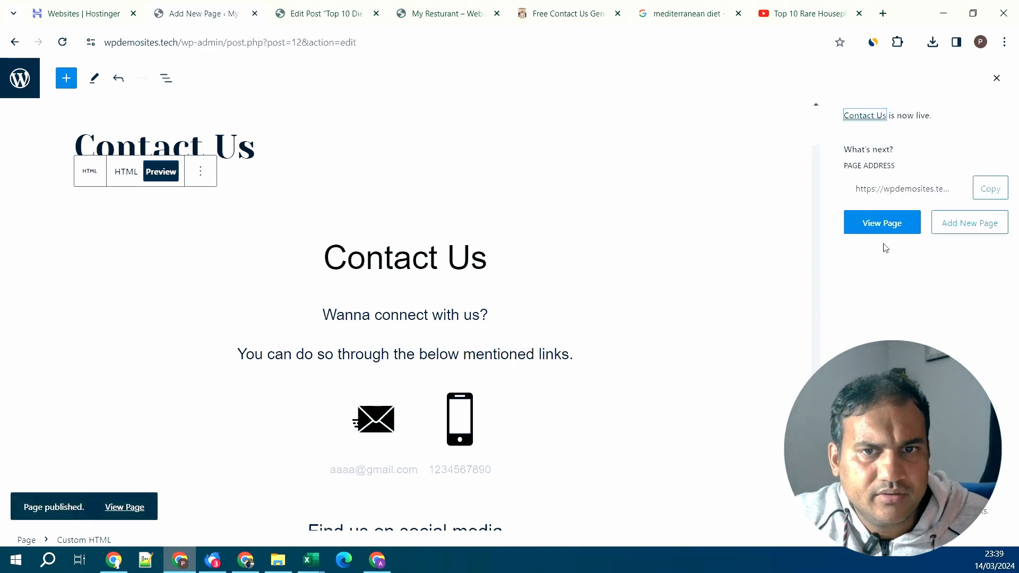
click(883, 222)
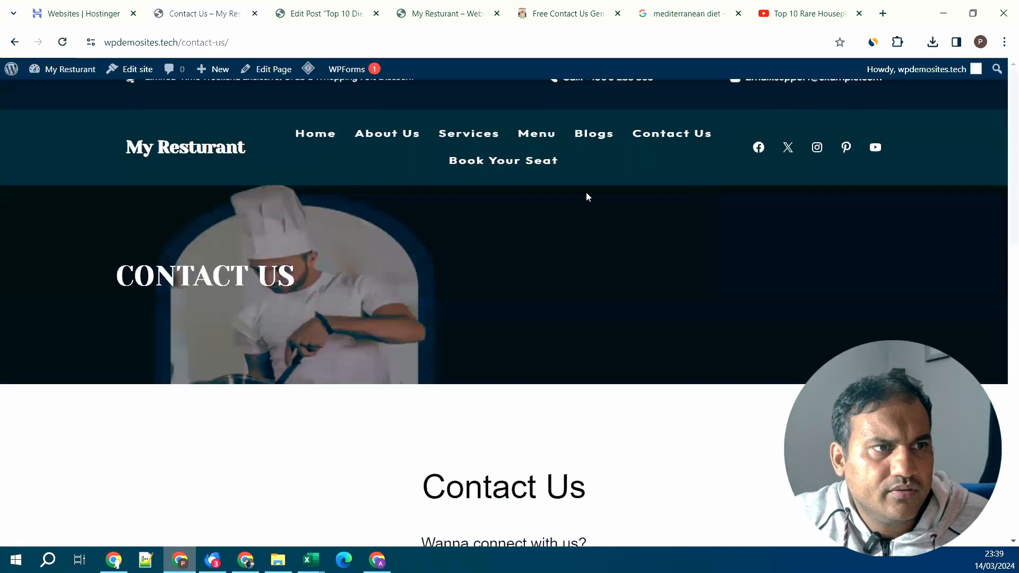
click(646, 137)
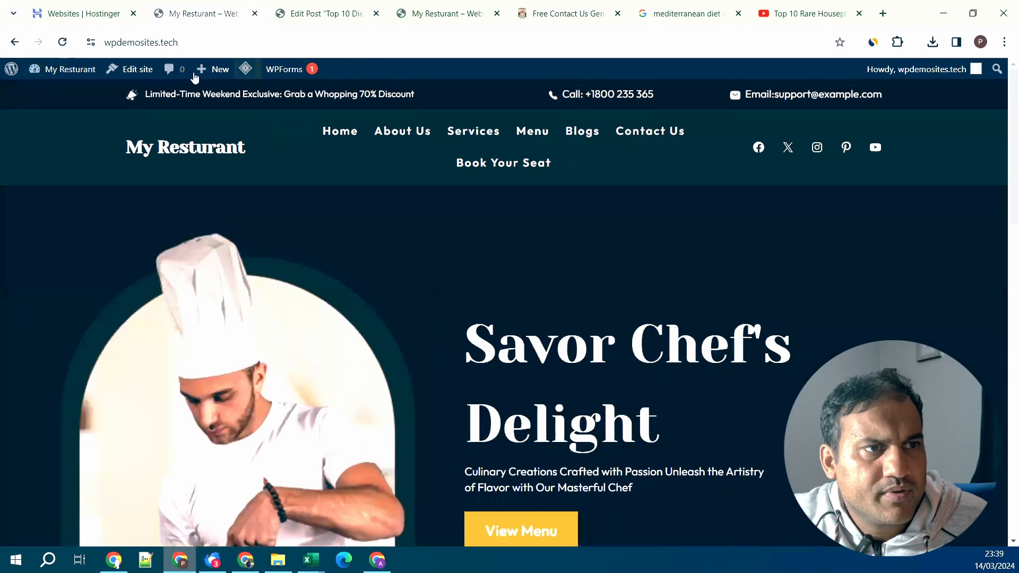
- Point the header's Contact Us link at the new Contact Us page, save, and test it
click(137, 71)
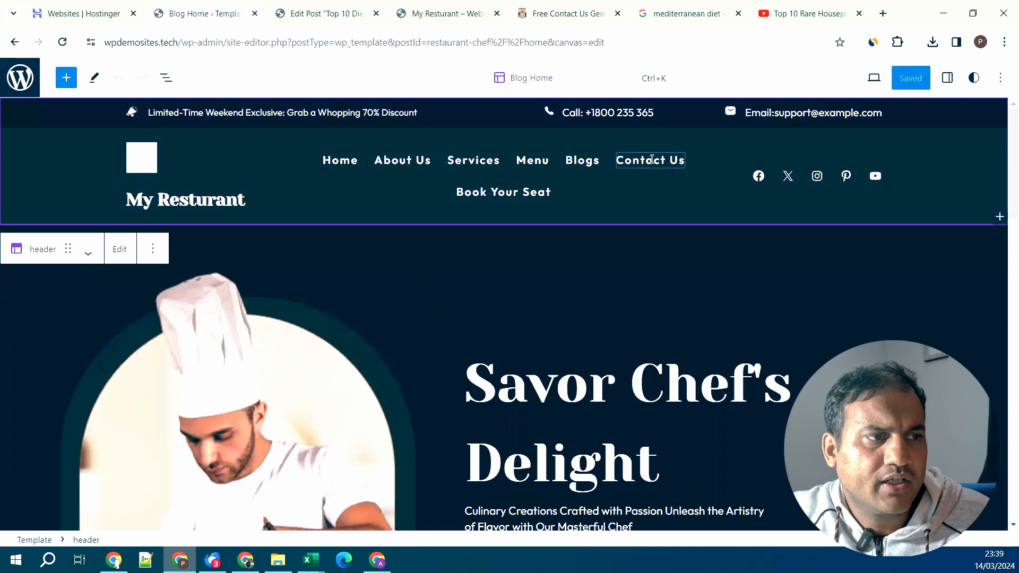
double_click(661, 160)
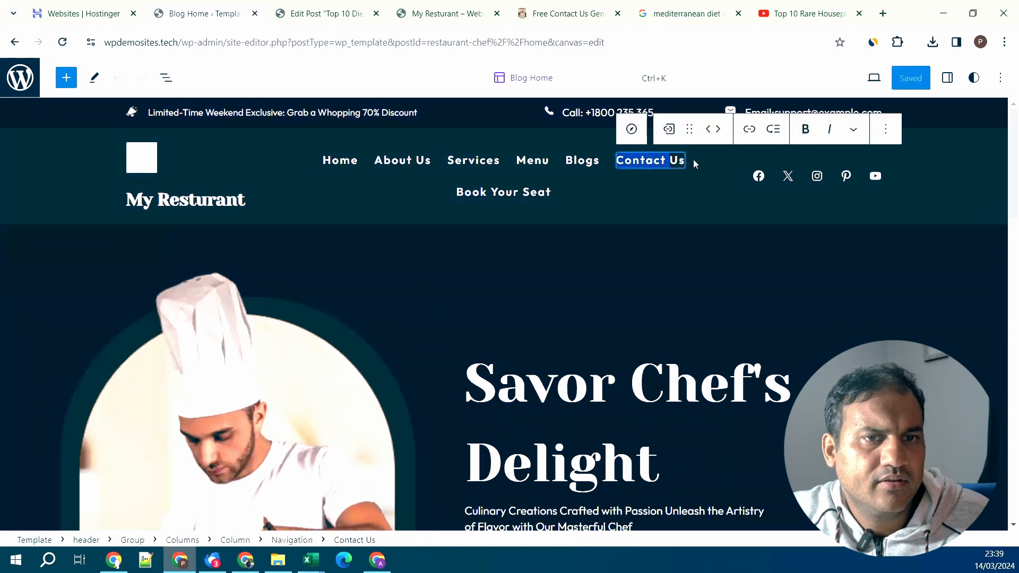
click(750, 130)
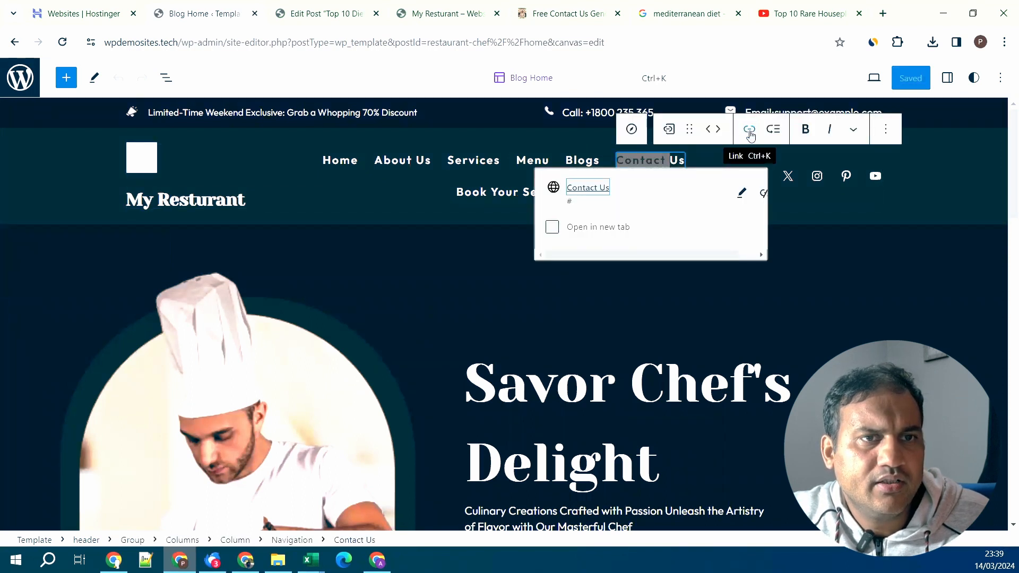
click(553, 227)
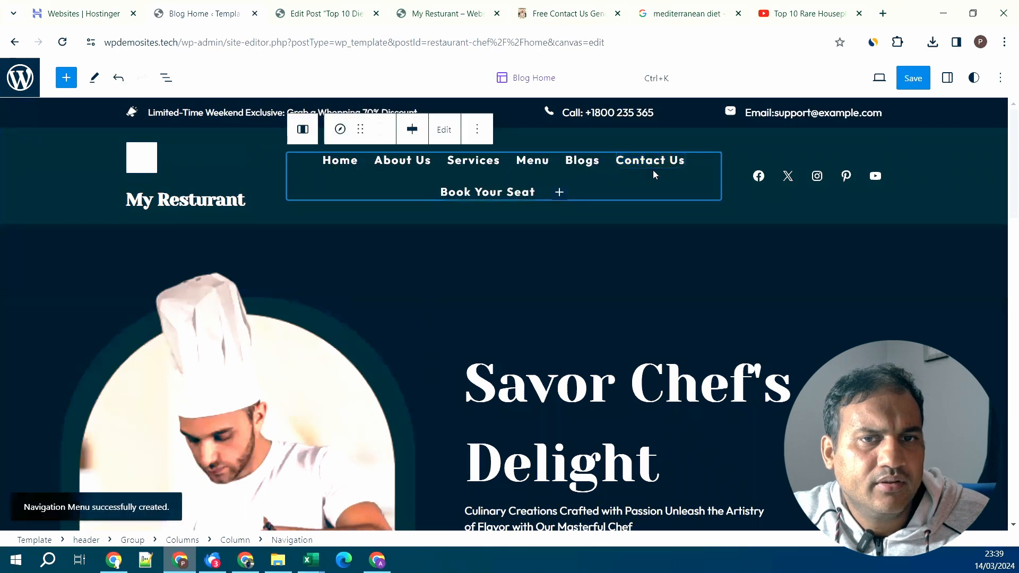
click(655, 160)
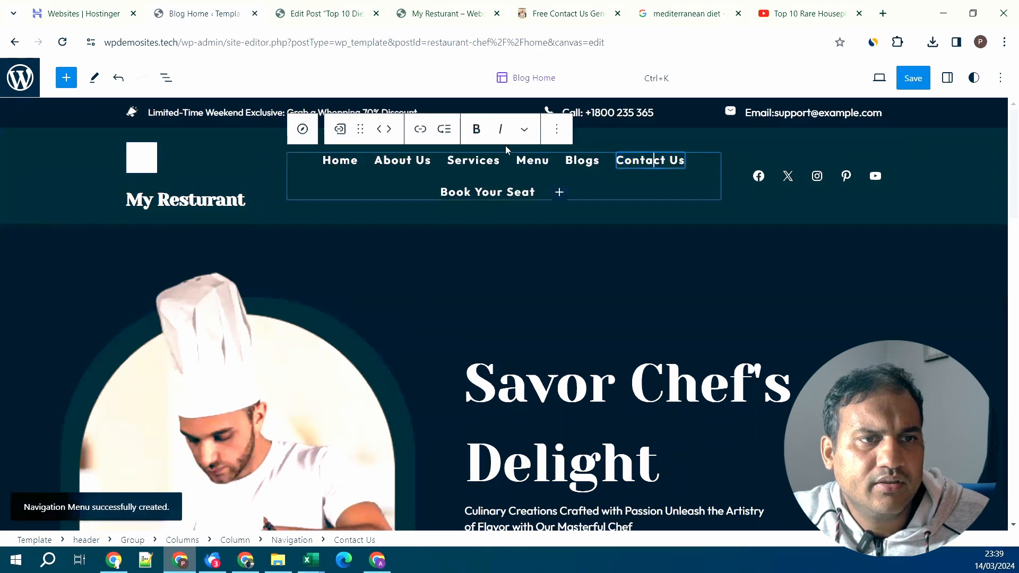
key(ctrl+k)
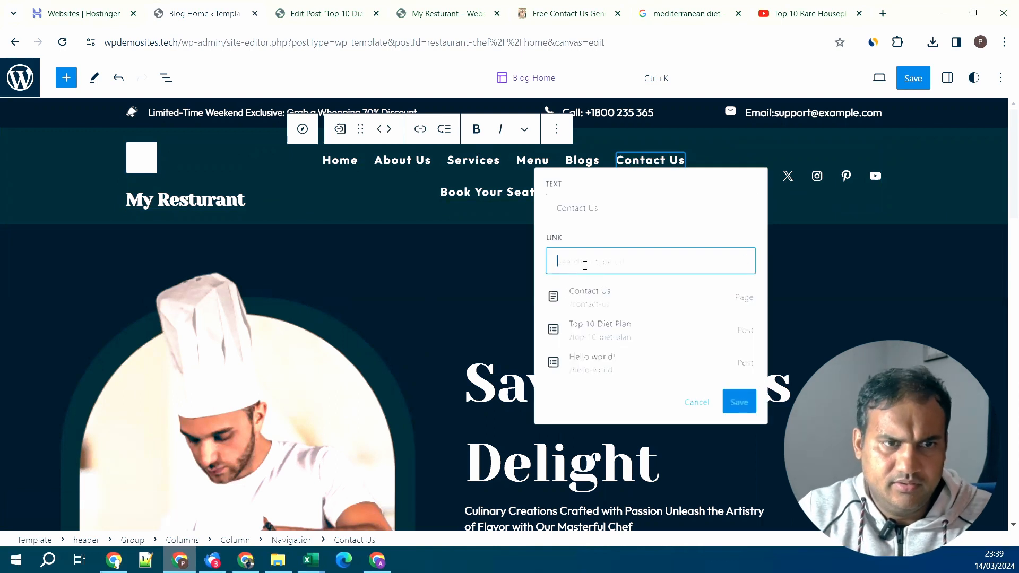
click(585, 300)
click(587, 303)
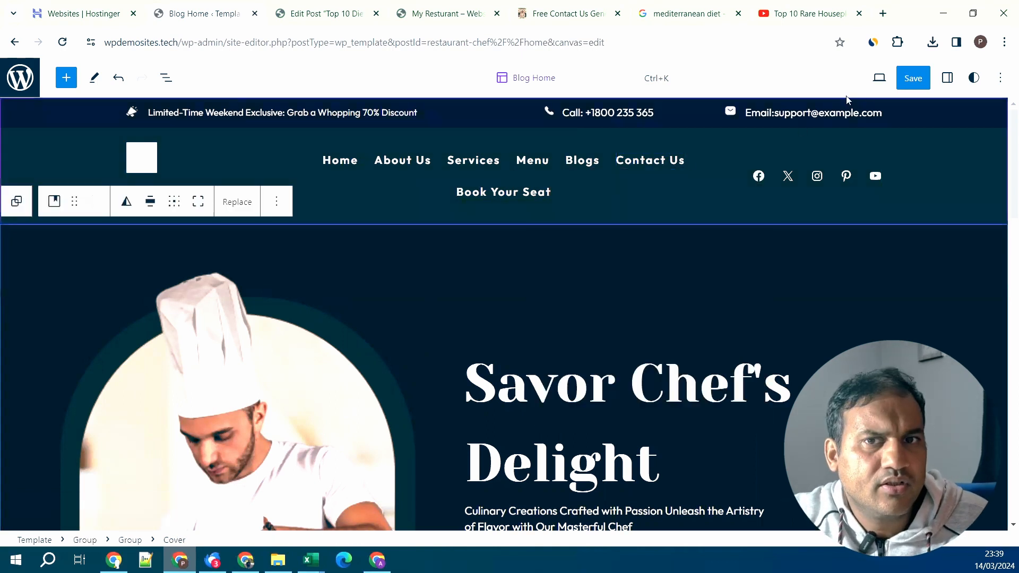
click(913, 78)
click(876, 78)
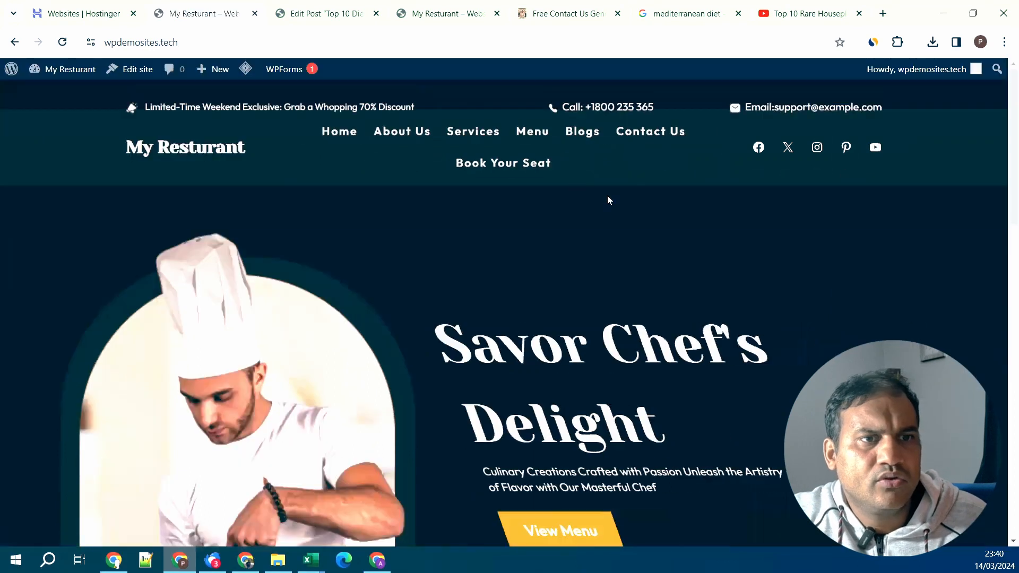
click(653, 132)
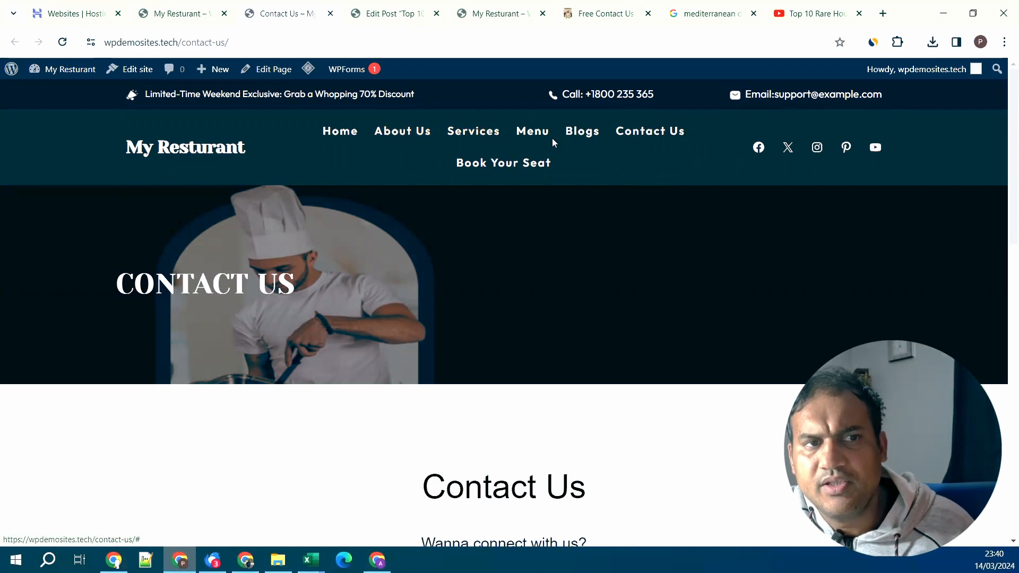
- From the WordPress dashboard, go to Media > Add New Media File and bring up the file picker
key(alt+Tab)
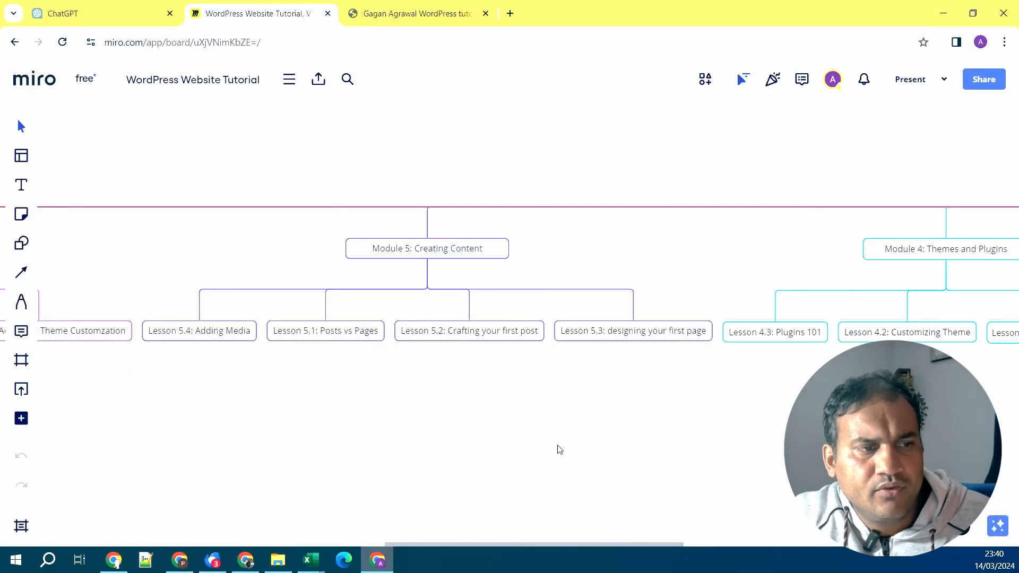
key(alt+Tab)
mouse_move(66, 229)
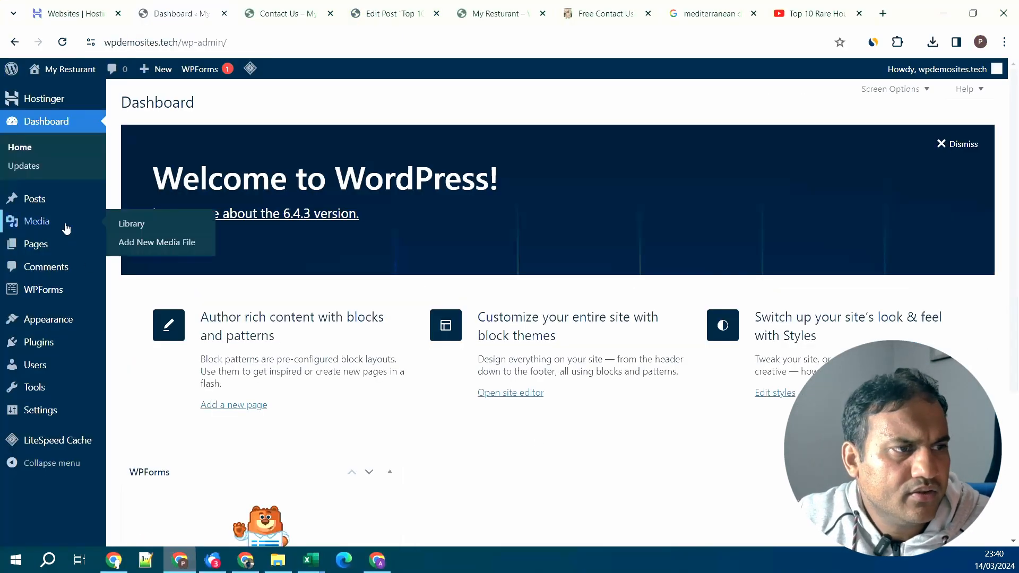
click(176, 244)
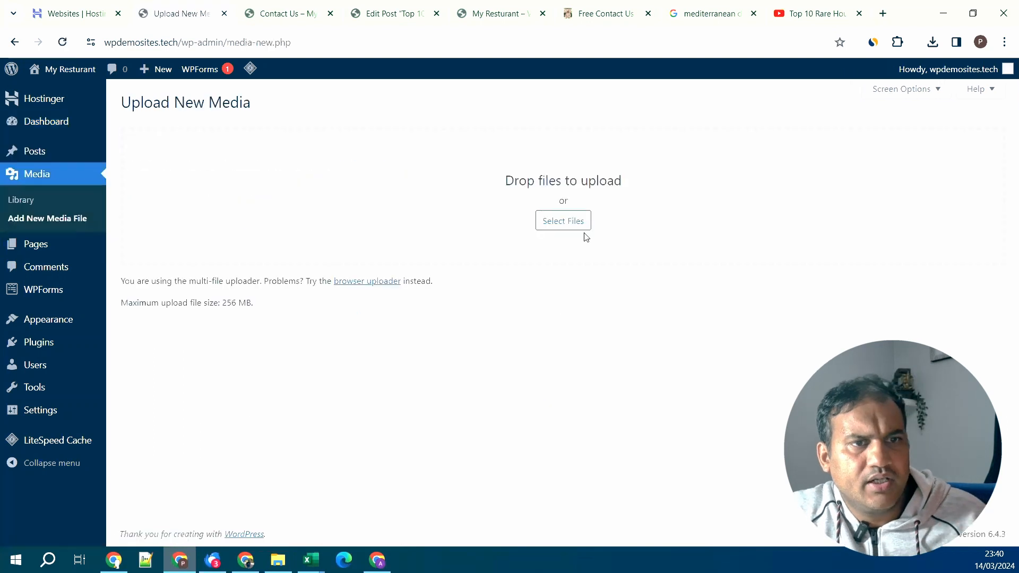
click(569, 230)
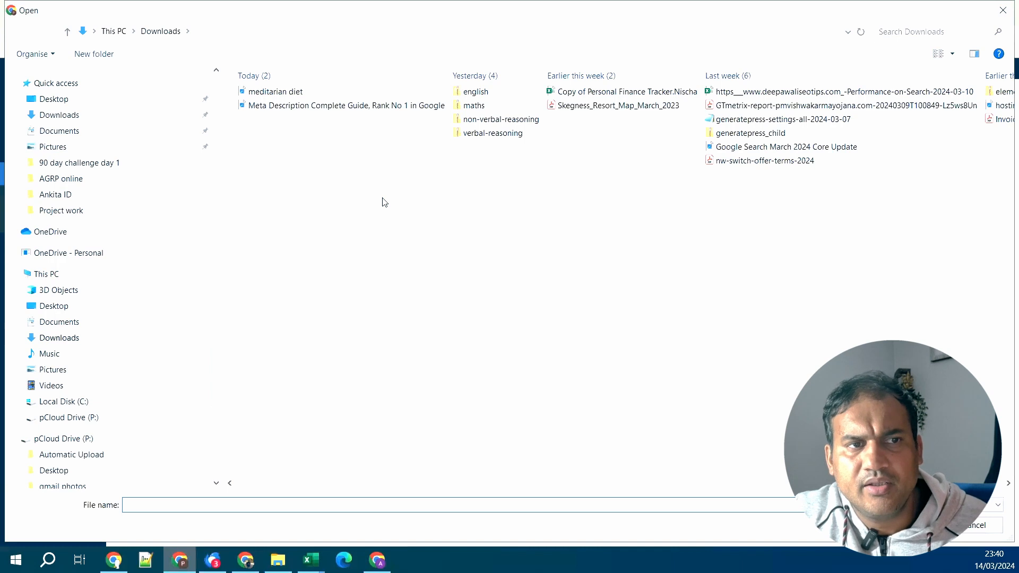
- Cancel the Open dialog without selecting a file
click(977, 526)
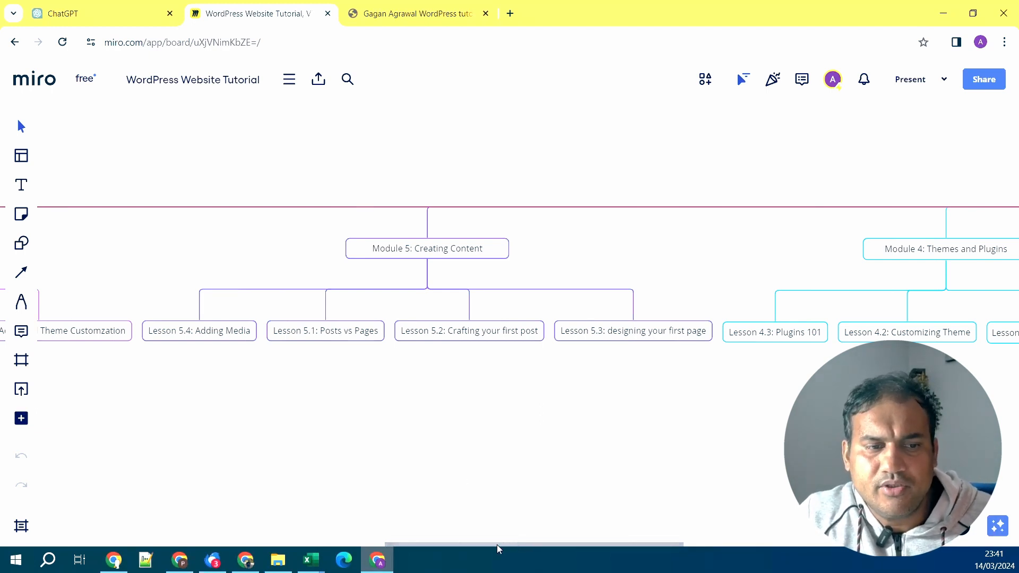
- Scroll the Miro lesson board down and back up
scroll(497, 544, down, 5)
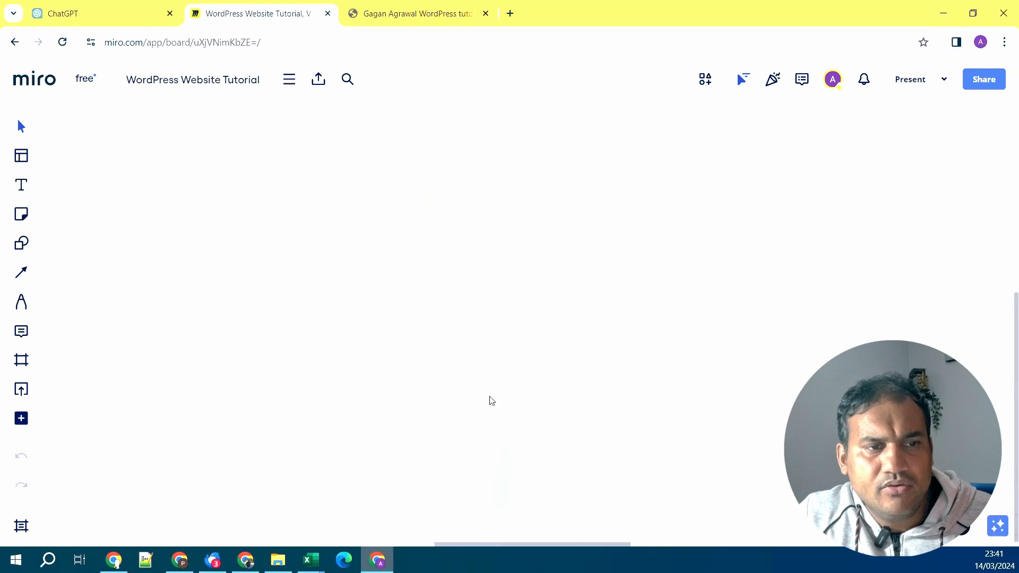
scroll(464, 349, up, 5)
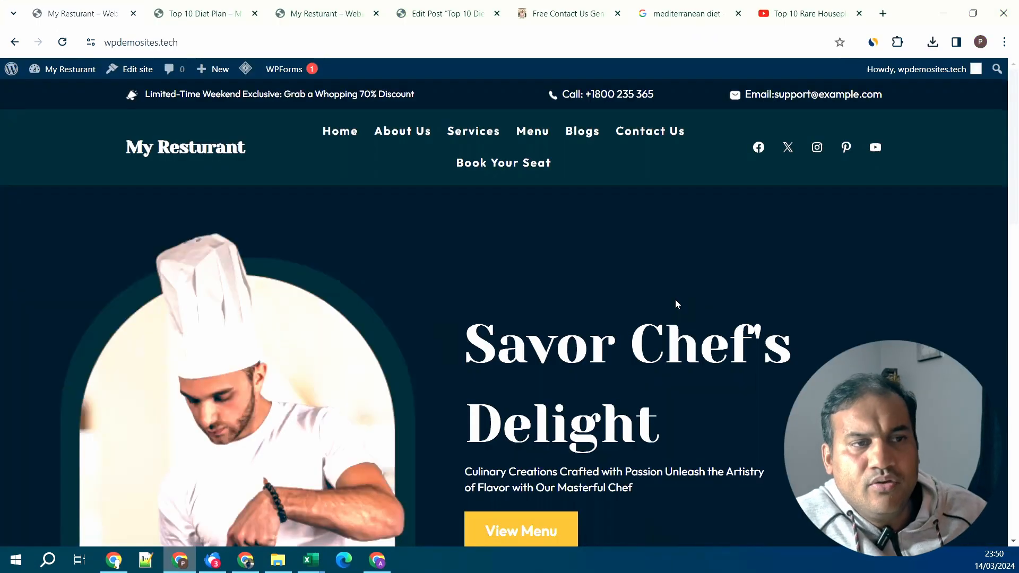